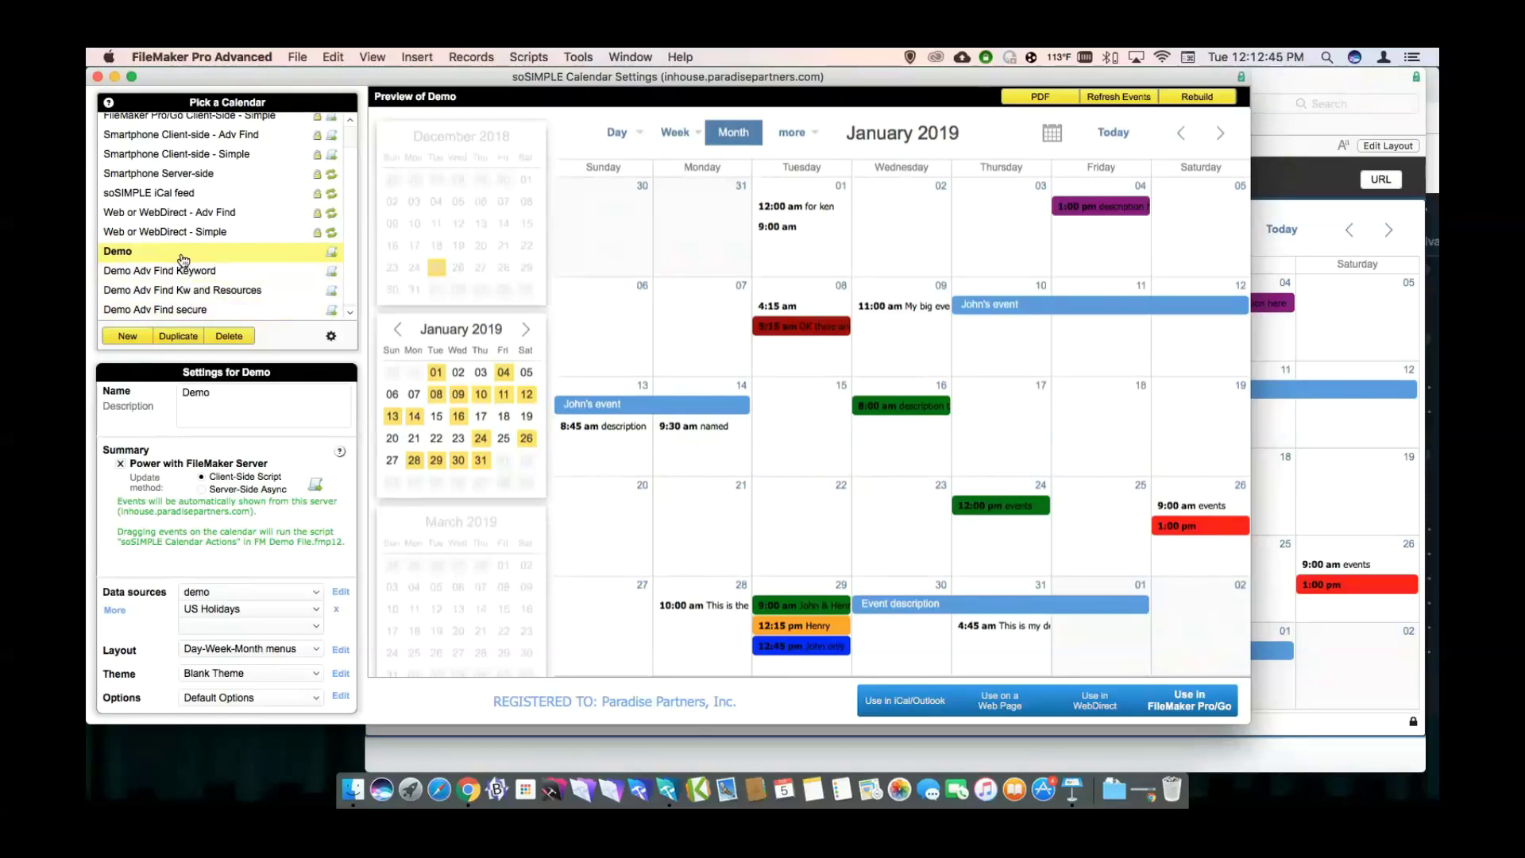
Bring the FM Demo File window forward and view the events on its Calendar layout.
{"action": "left_click", "coordinate": [434, 746]}
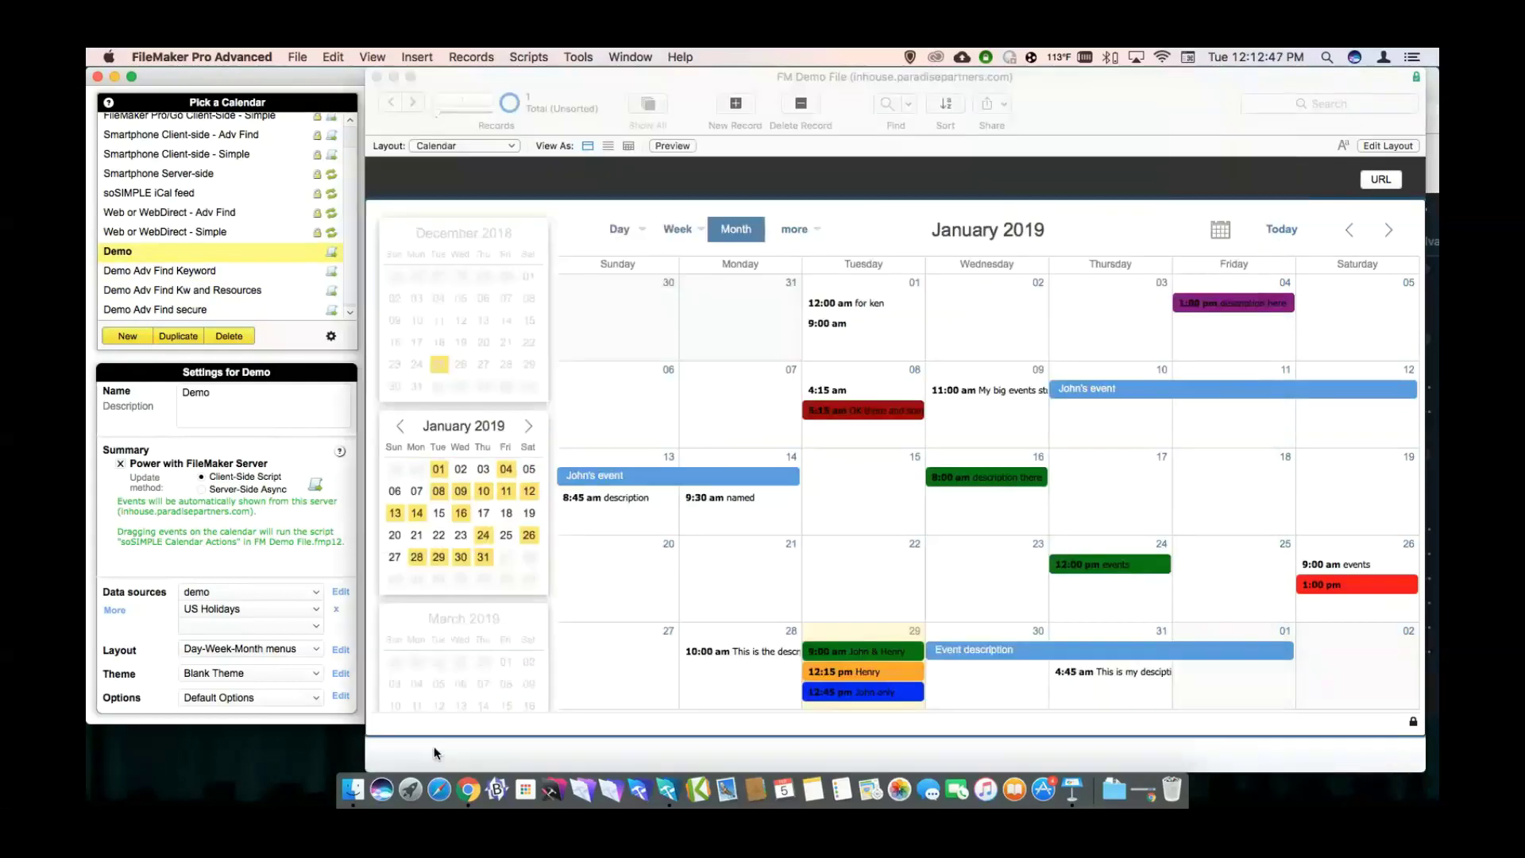
{"action": "left_click_drag", "start_coordinate": [846, 89], "coordinate": [818, 89]}
{"action": "left_click", "coordinate": [465, 145]}
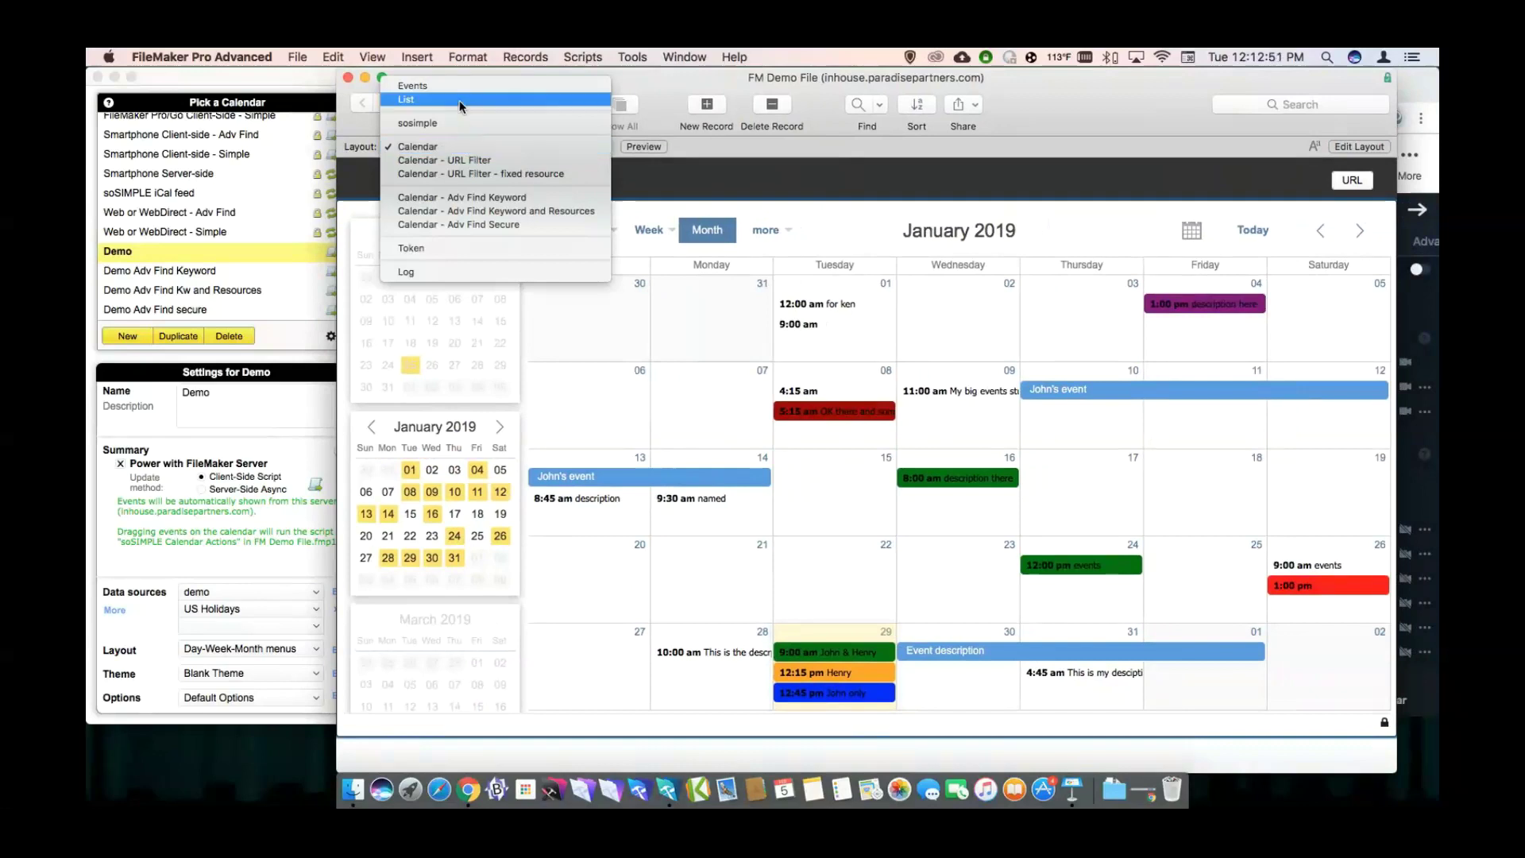
{"action": "left_click", "coordinate": [417, 153]}
{"action": "mouse_move", "coordinate": [641, 244]}
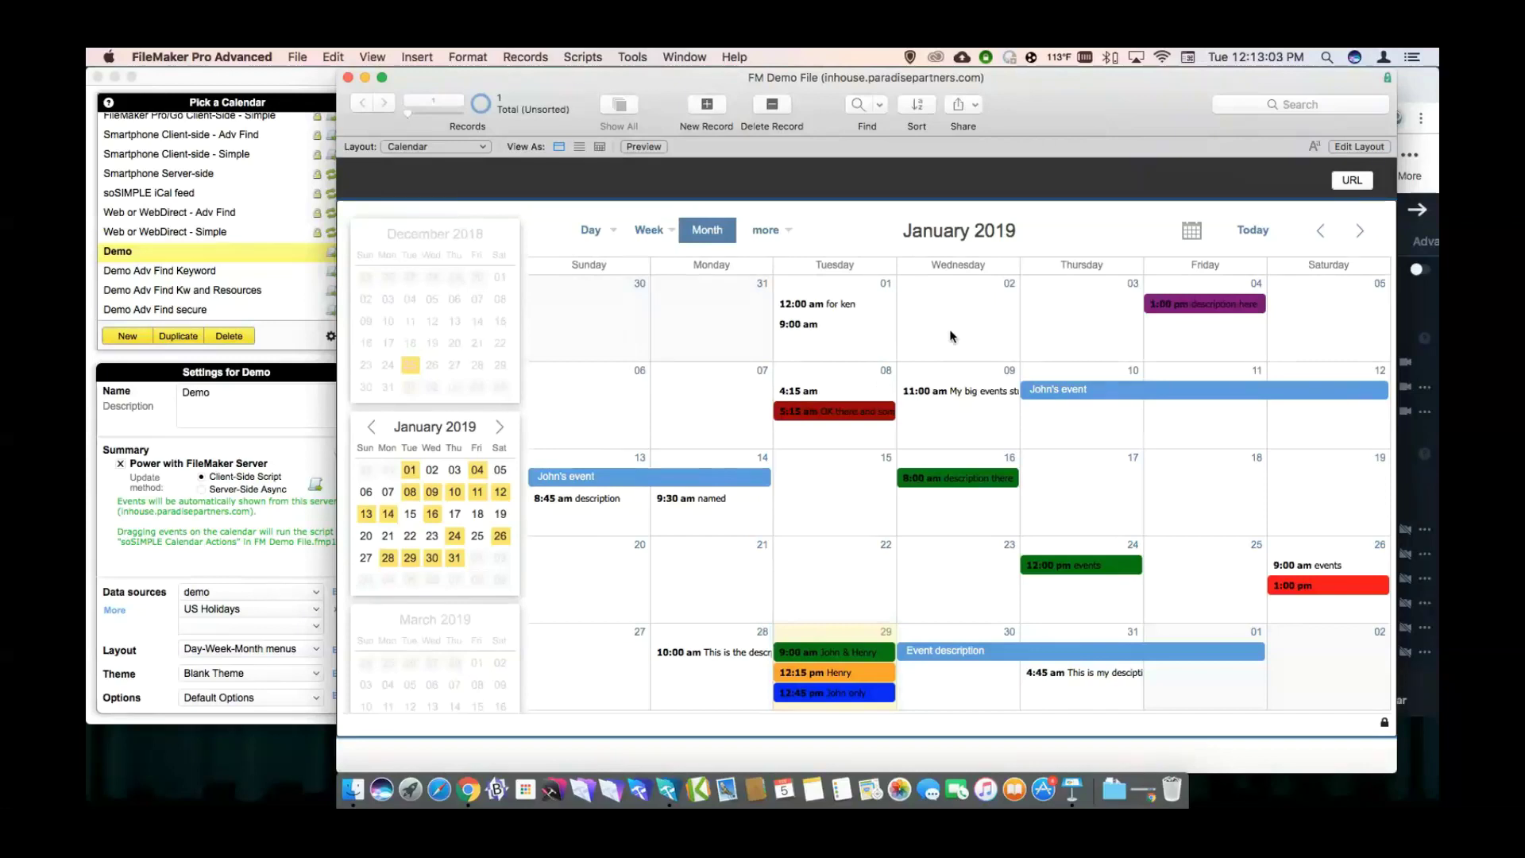
On the sosimple layout, move the zc_resource_reps field and its label off the page body, and return to Browse mode.
{"action": "left_click", "coordinate": [450, 147]}
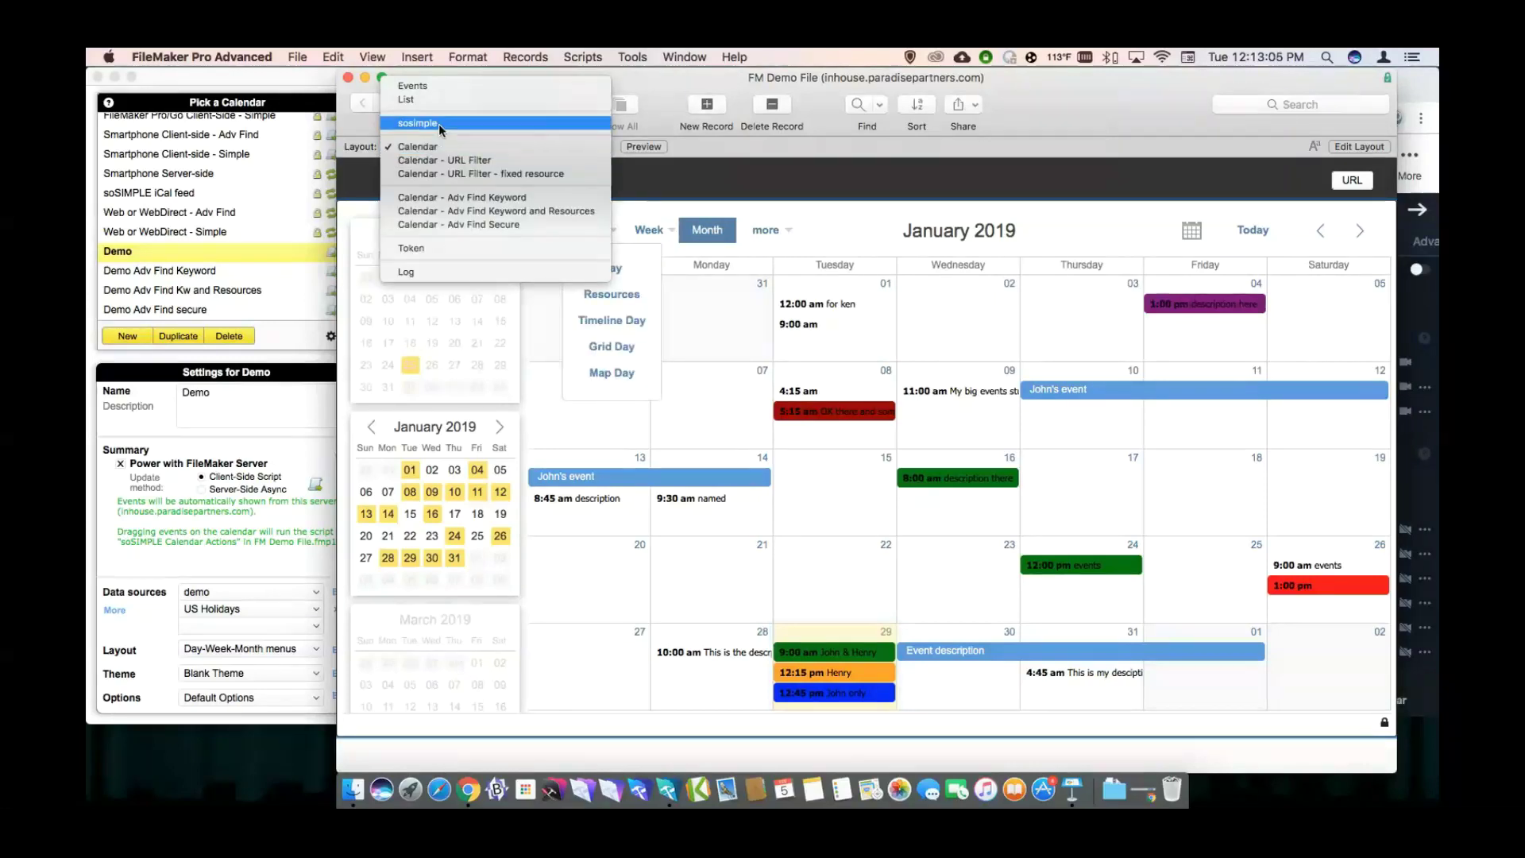
{"action": "left_click", "coordinate": [439, 124]}
{"action": "key", "text": "super+l"}
{"action": "left_click_drag", "start_coordinate": [580, 478], "coordinate": [931, 454]}
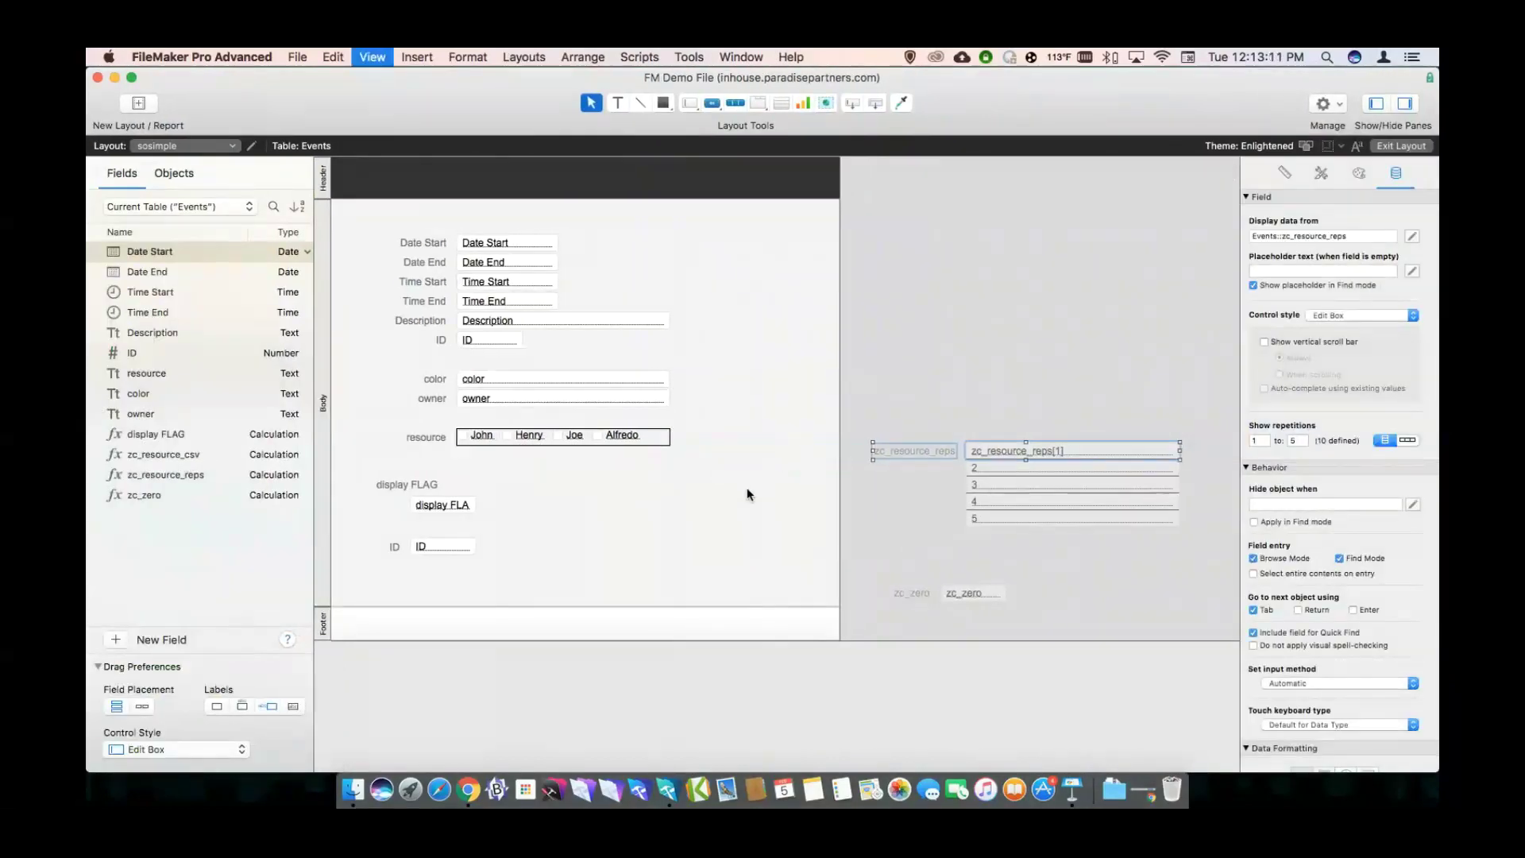
{"action": "key", "text": "super+b"}
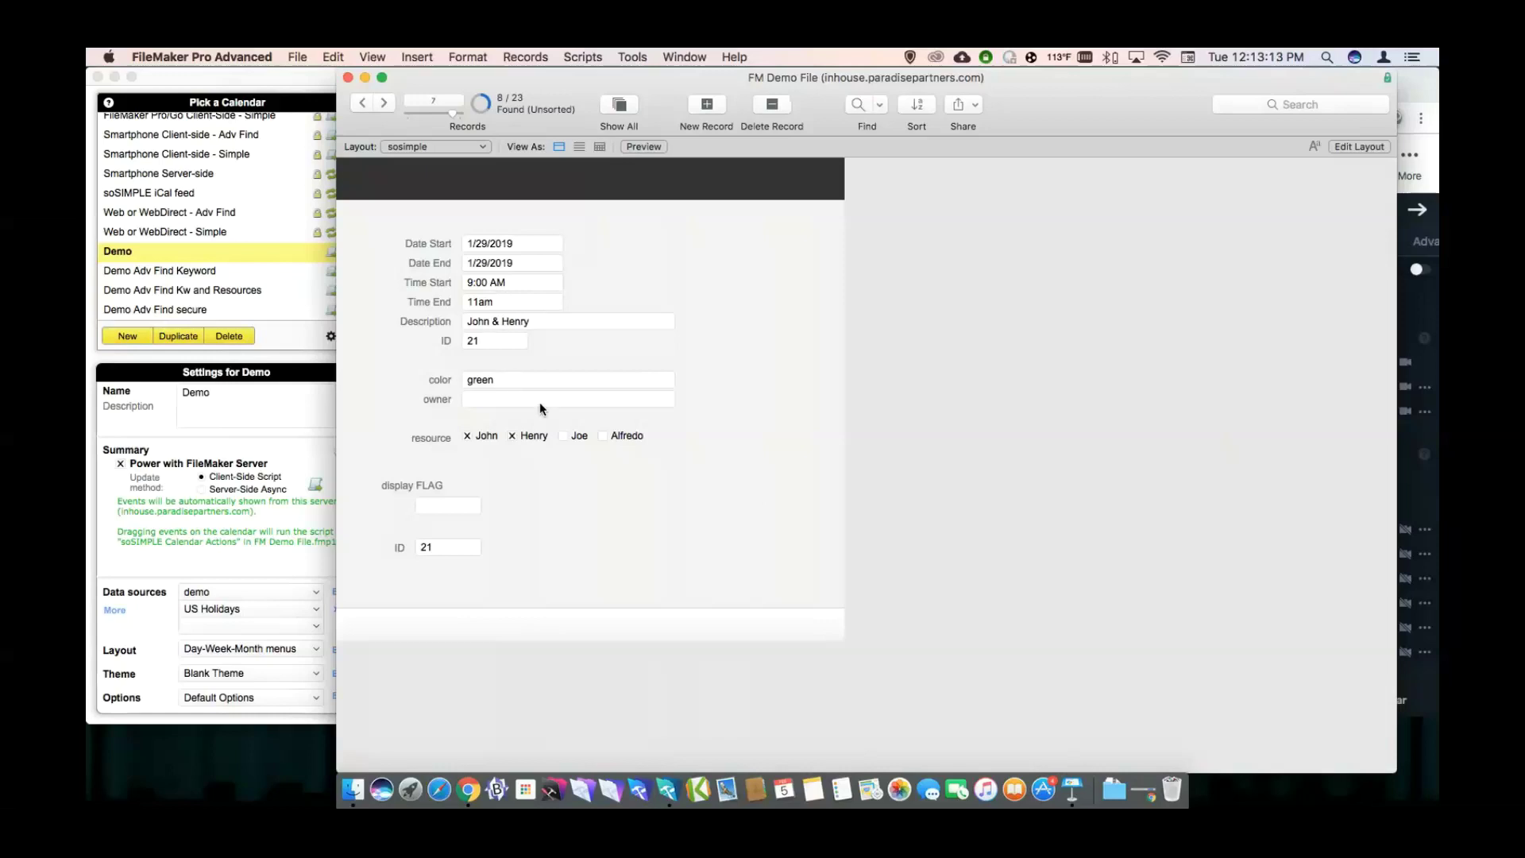
Show the Resources day view on the Calendar layout and inspect the calendar's URL.
{"action": "left_click", "coordinate": [418, 148]}
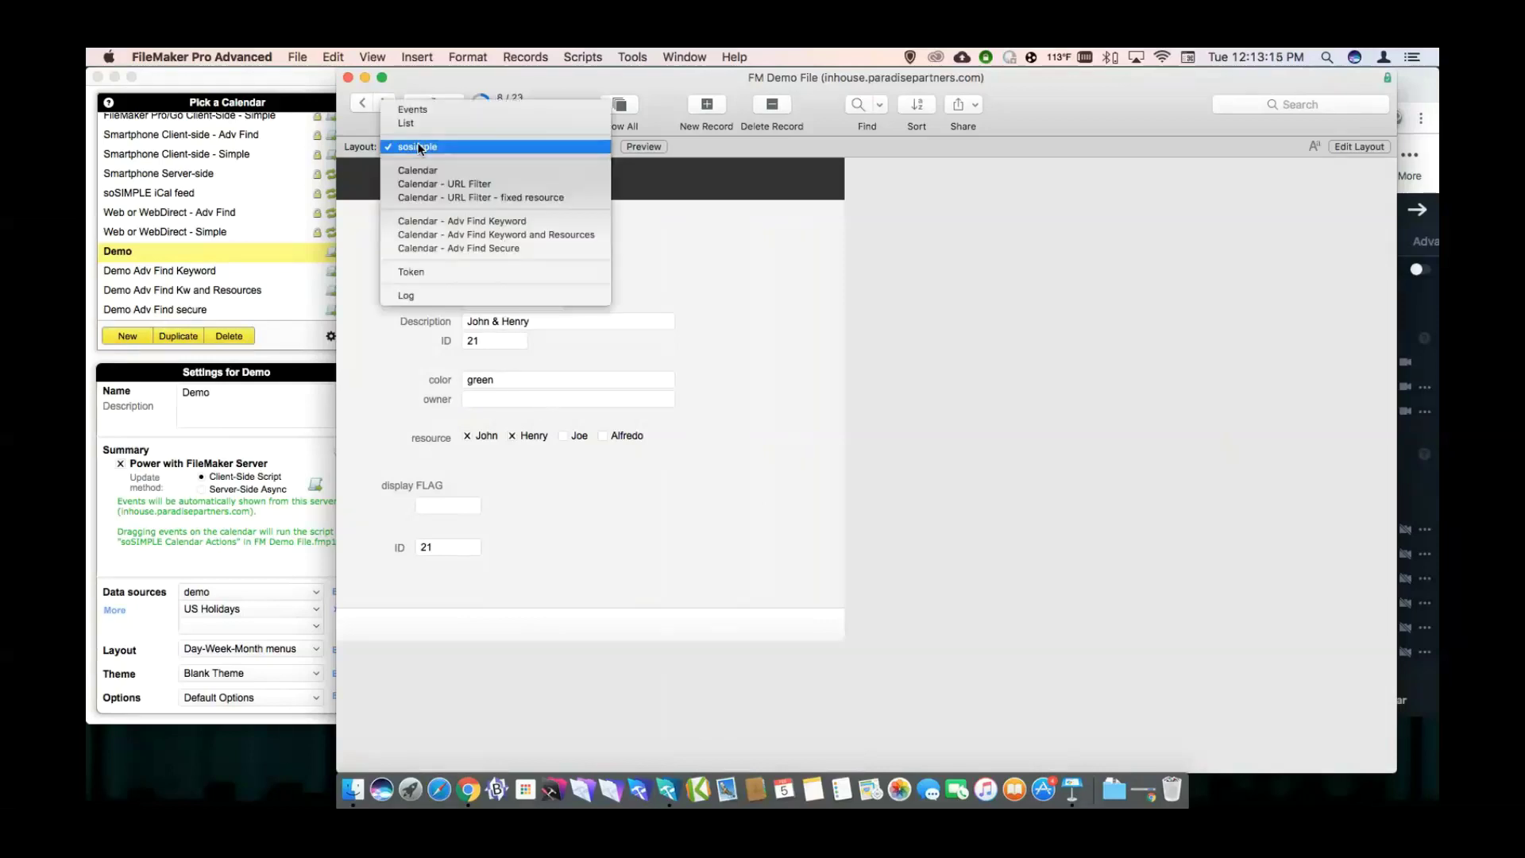
{"action": "left_click", "coordinate": [471, 449]}
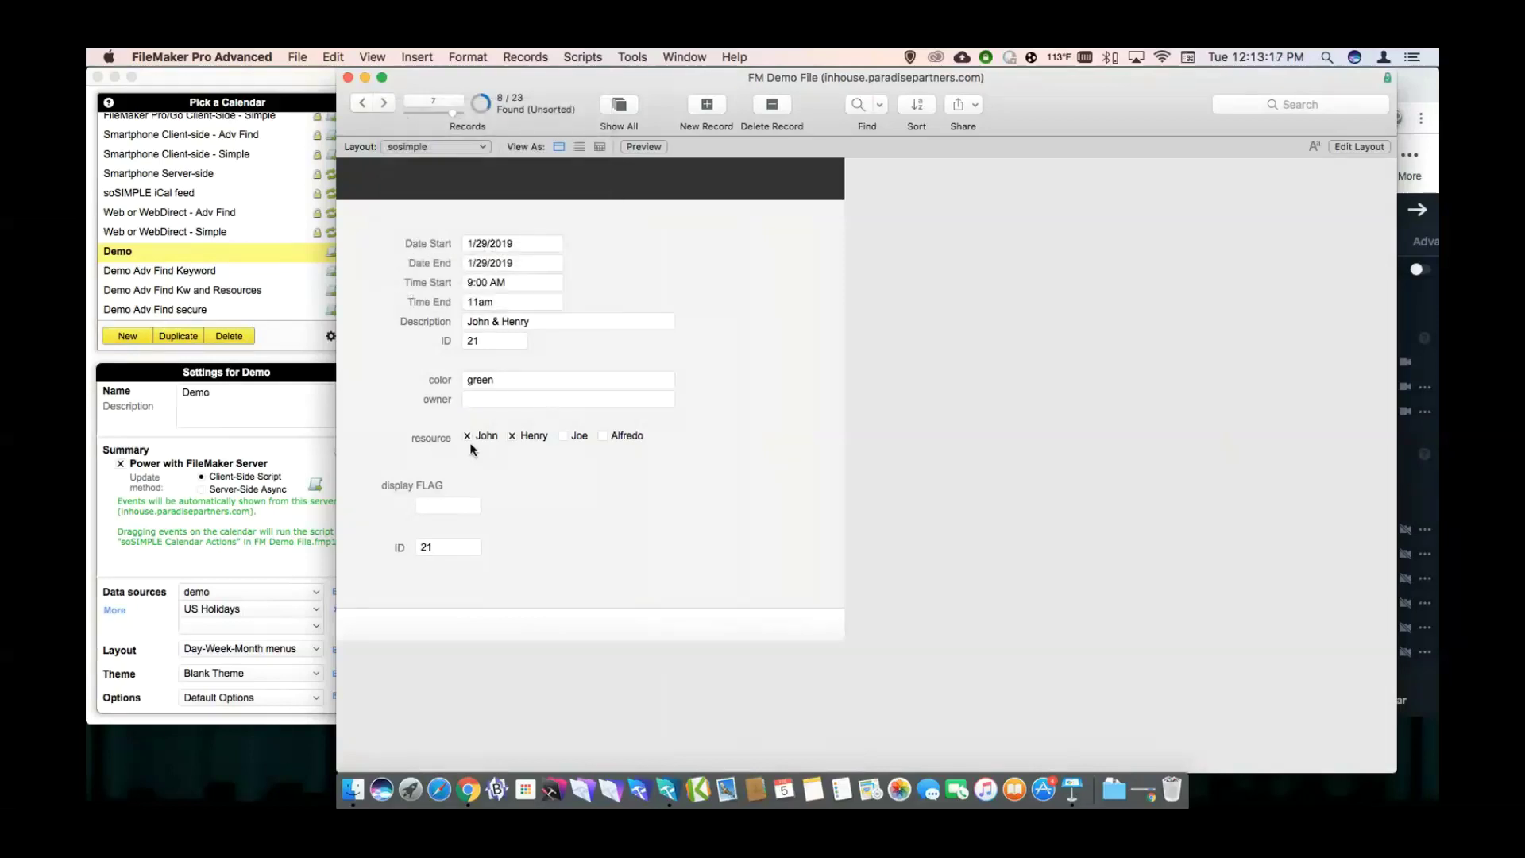
{"action": "left_click", "coordinate": [414, 148]}
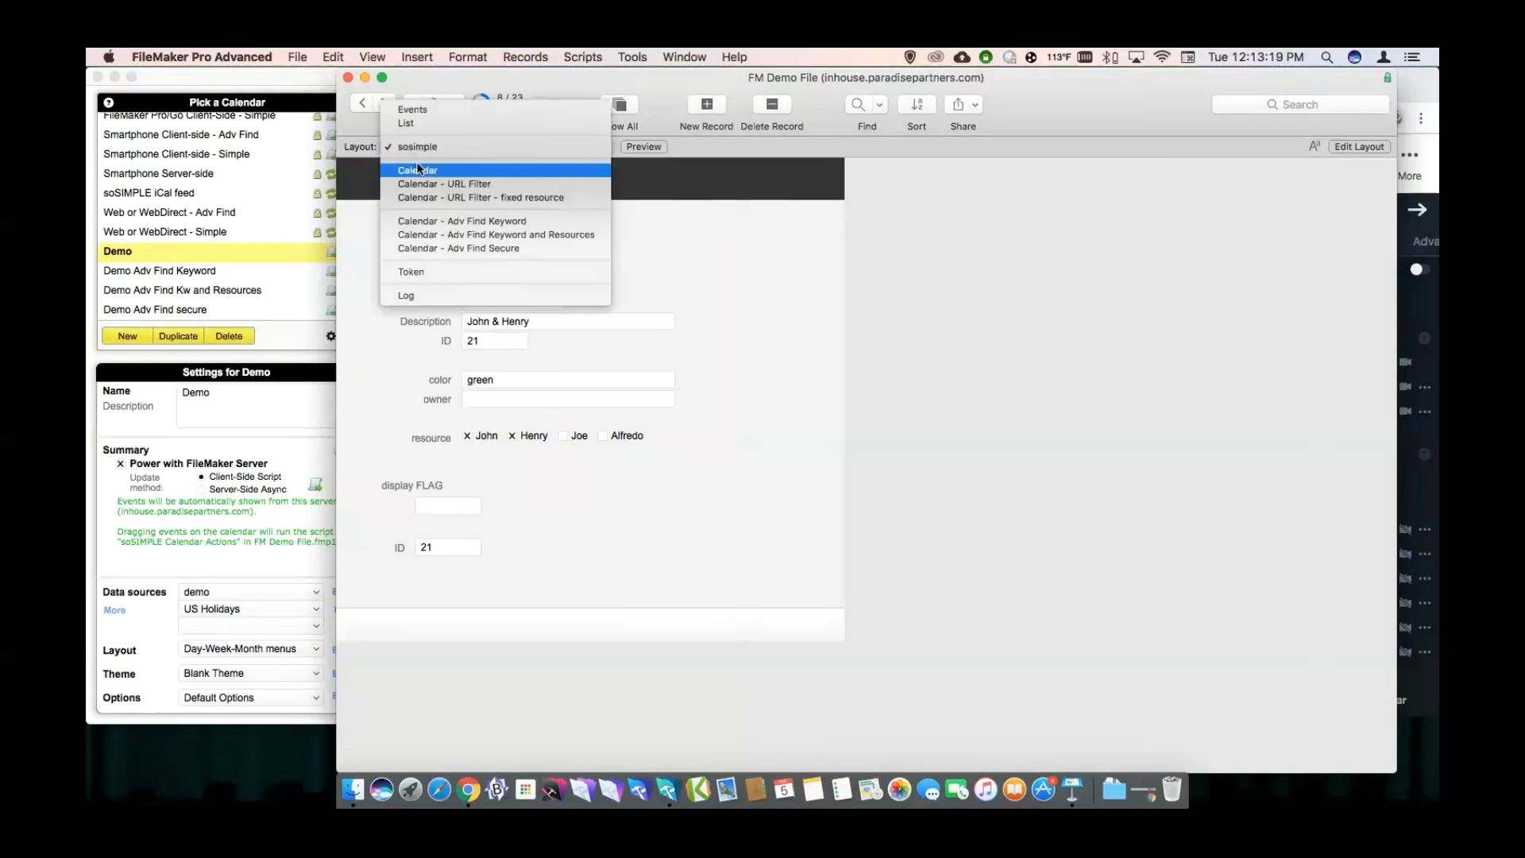
{"action": "left_click", "coordinate": [418, 169]}
{"action": "mouse_move", "coordinate": [587, 238]}
{"action": "left_click", "coordinate": [599, 293]}
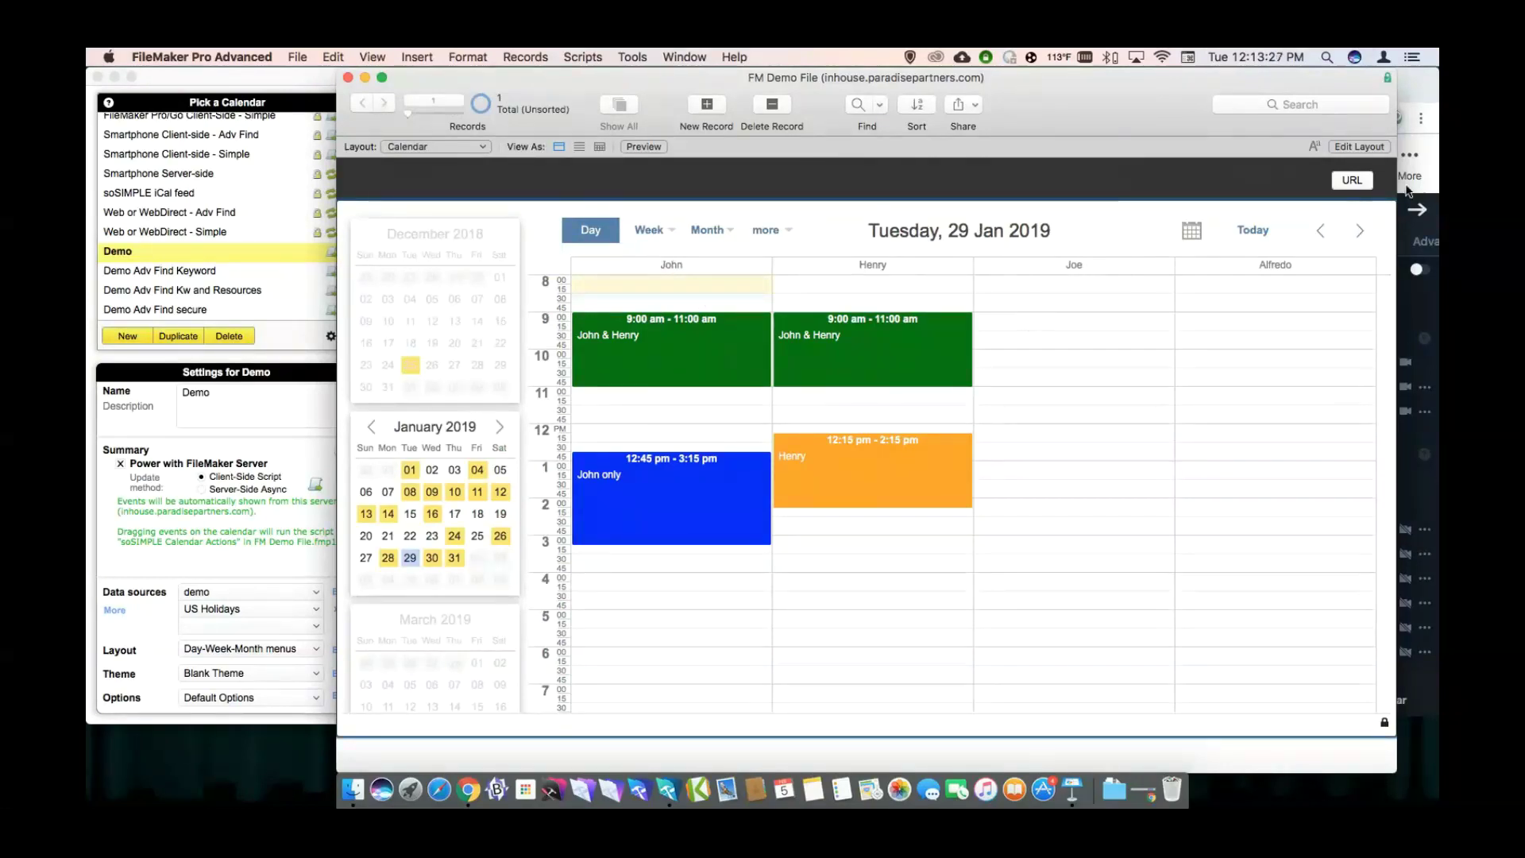
{"action": "left_click", "coordinate": [1352, 180]}
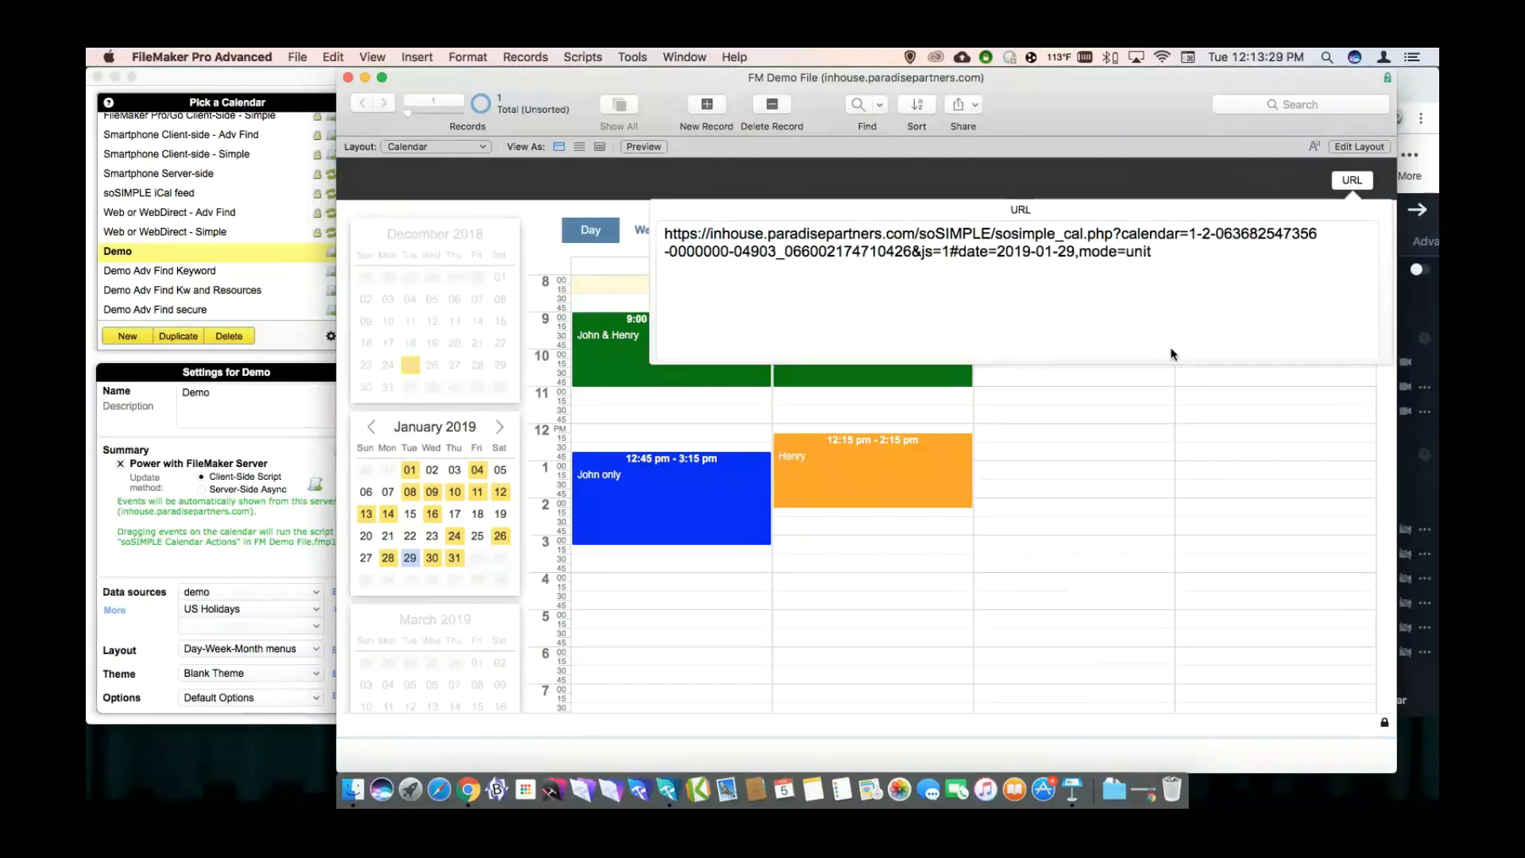
{"action": "left_click", "coordinate": [936, 188]}
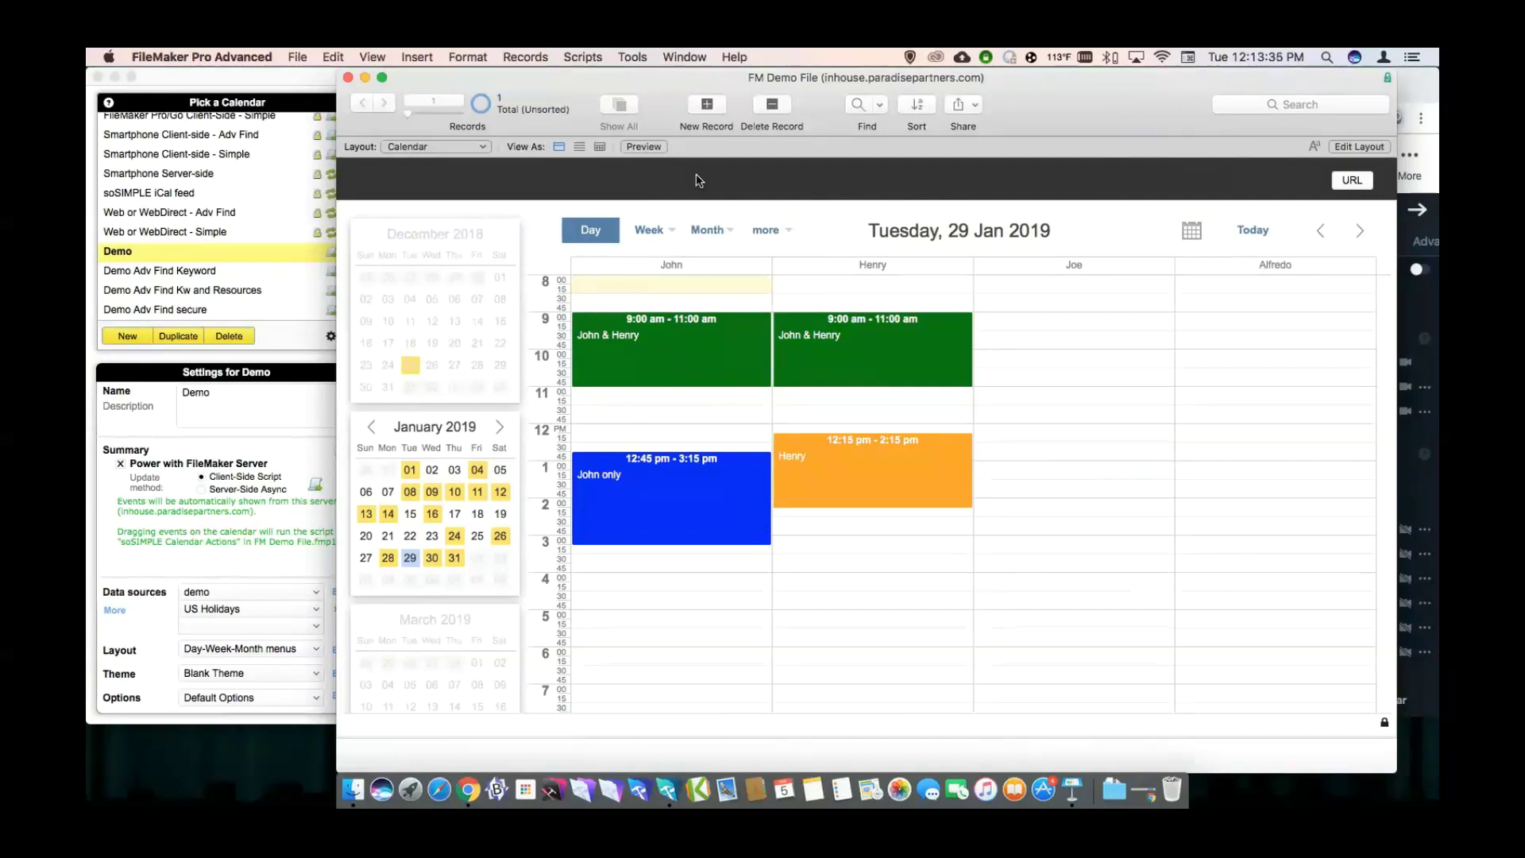
Switch to the sosimple layout and try to enter 1 in the display FLAG field of the 1/29/2019 9:00 AM event.
{"action": "left_click", "coordinate": [469, 146]}
{"action": "left_click", "coordinate": [451, 120]}
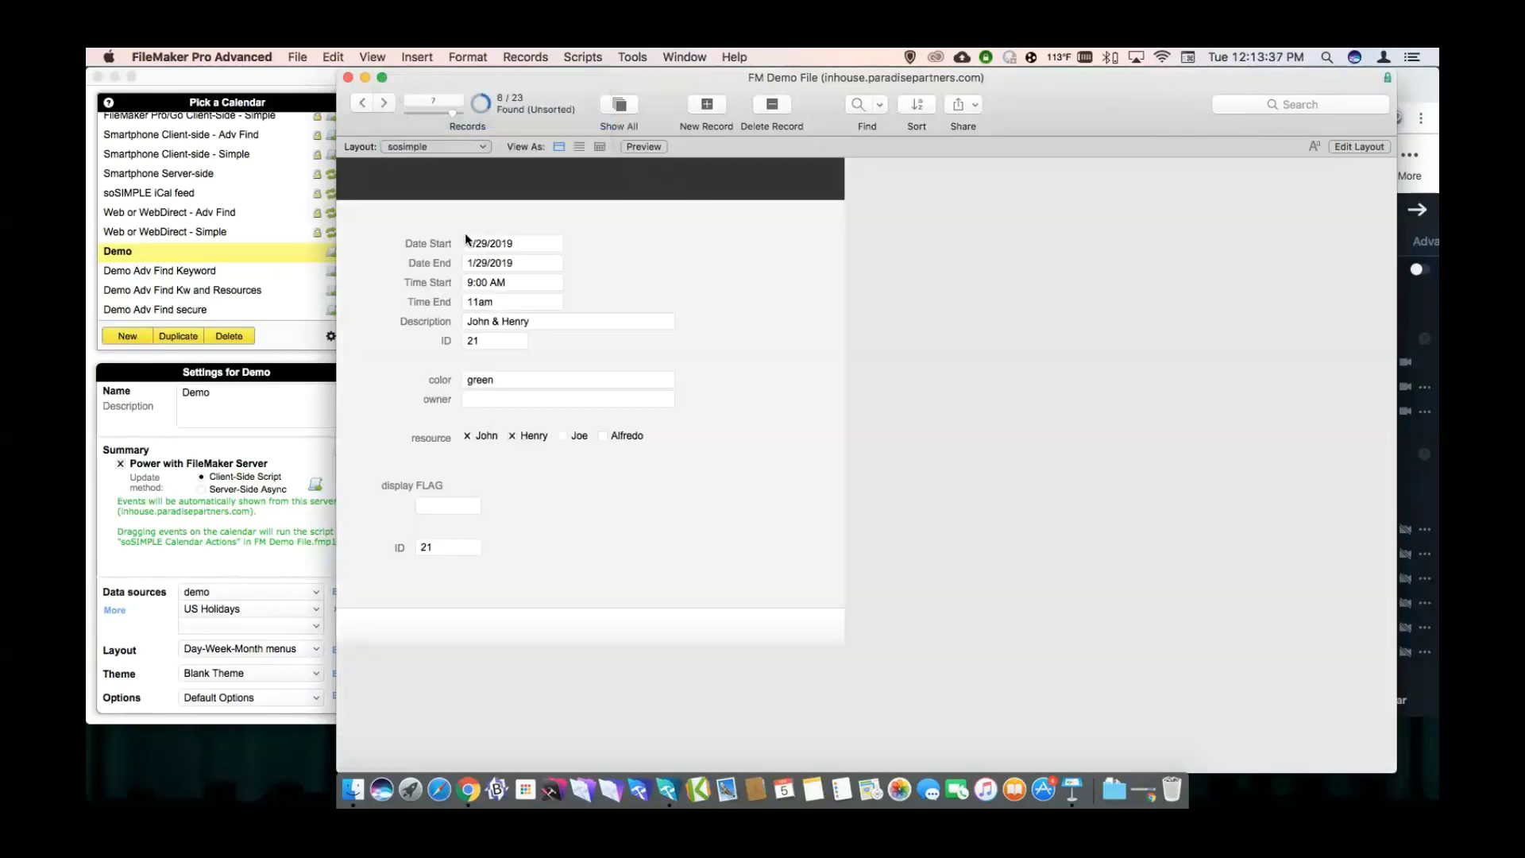
{"action": "left_click", "coordinate": [432, 505]}
{"action": "key", "text": "1"}
{"action": "key", "text": "Return"}
Change the display FLAG field in the Events table to a Number field and save the database definition.
{"action": "key", "text": "shift+super+d"}
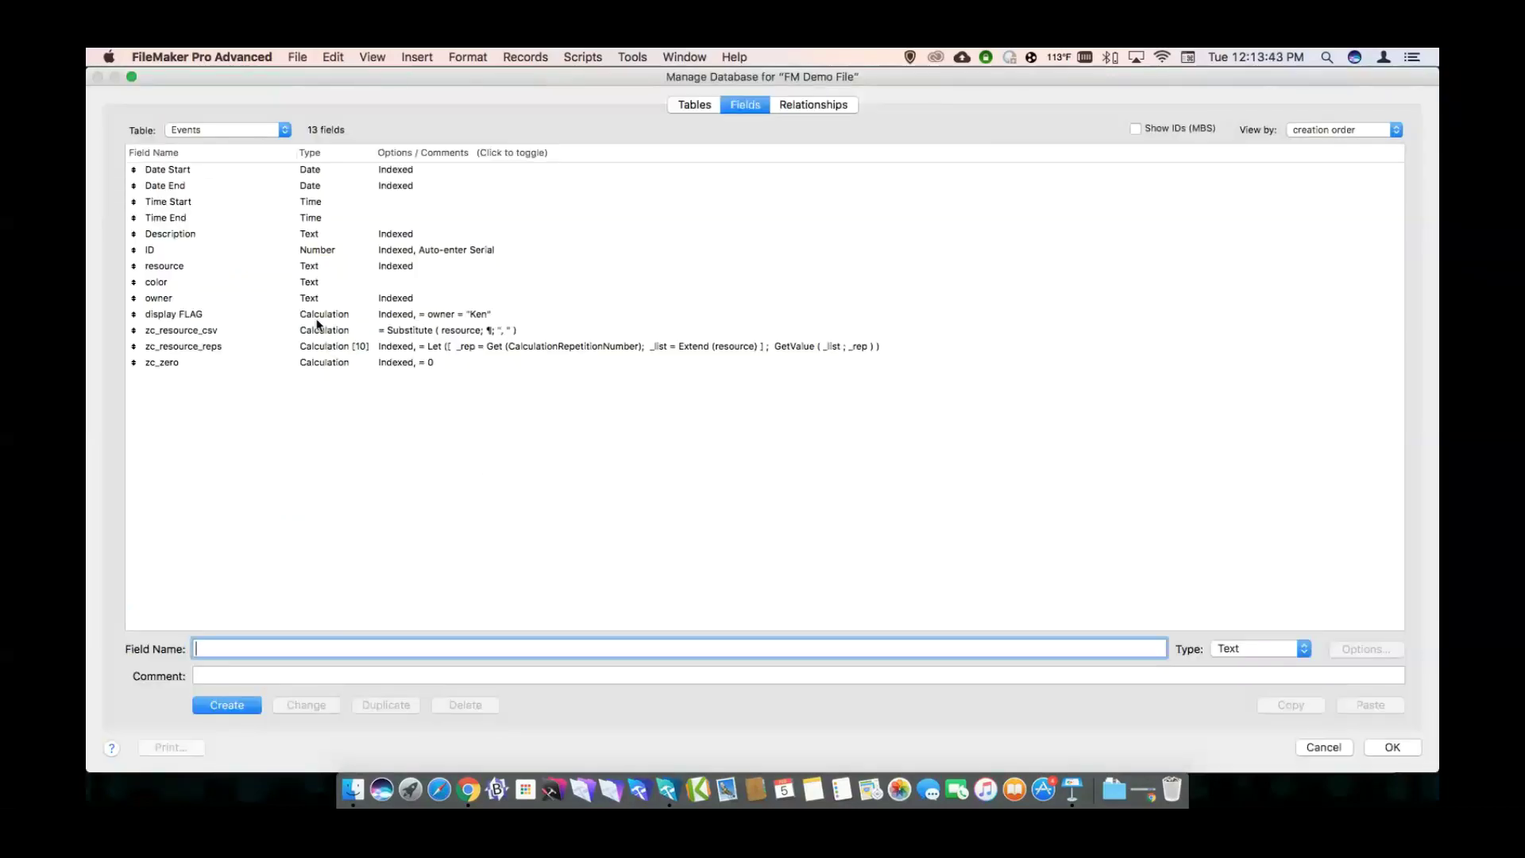
{"action": "left_click", "coordinate": [311, 314]}
{"action": "double_click", "coordinate": [312, 315]}
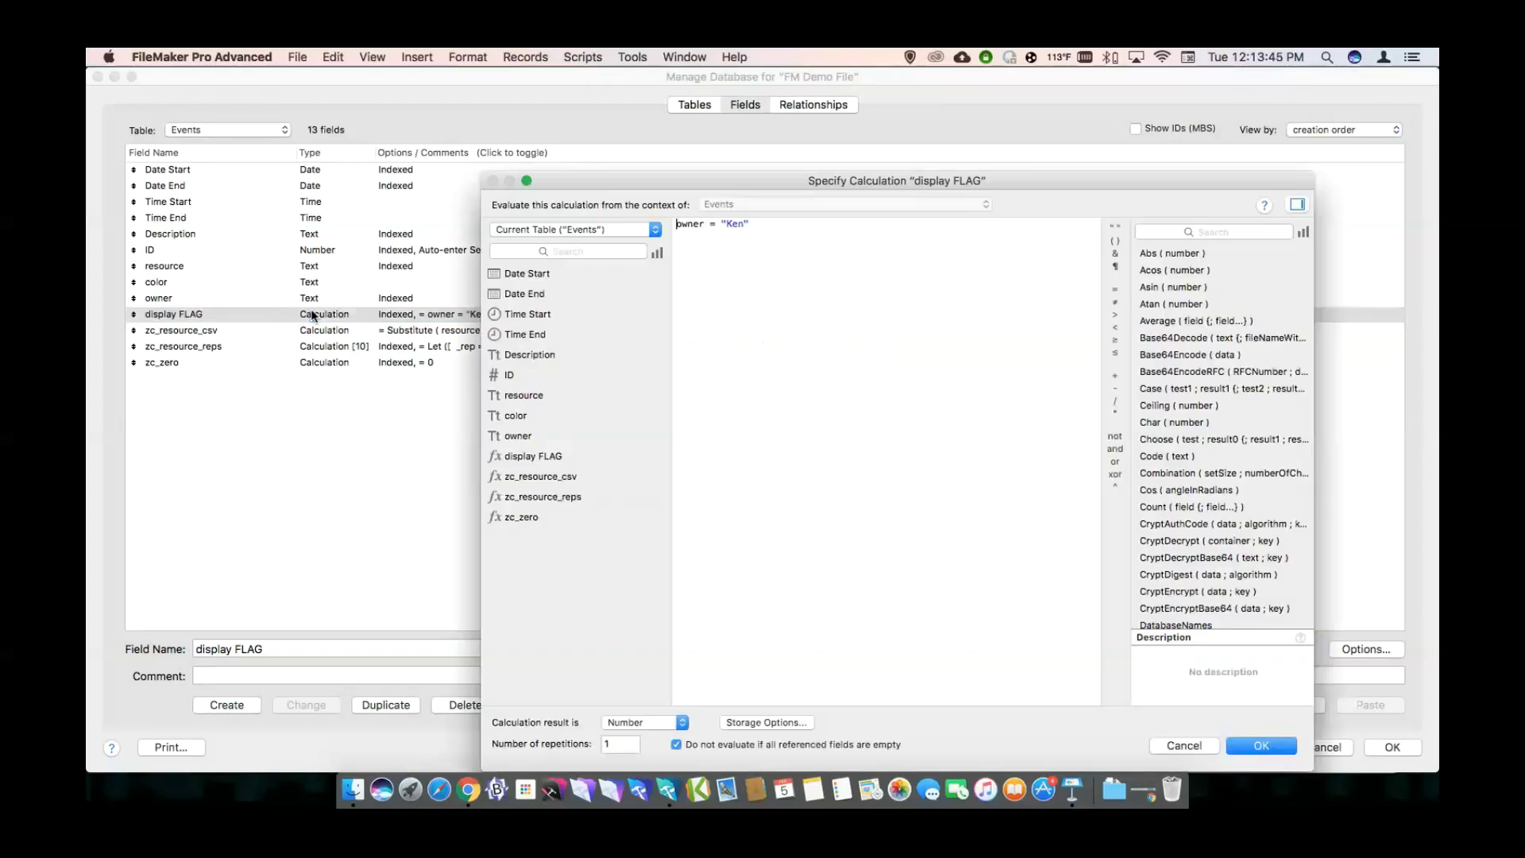
{"action": "key", "text": "Return"}
{"action": "key", "text": "super+n"}
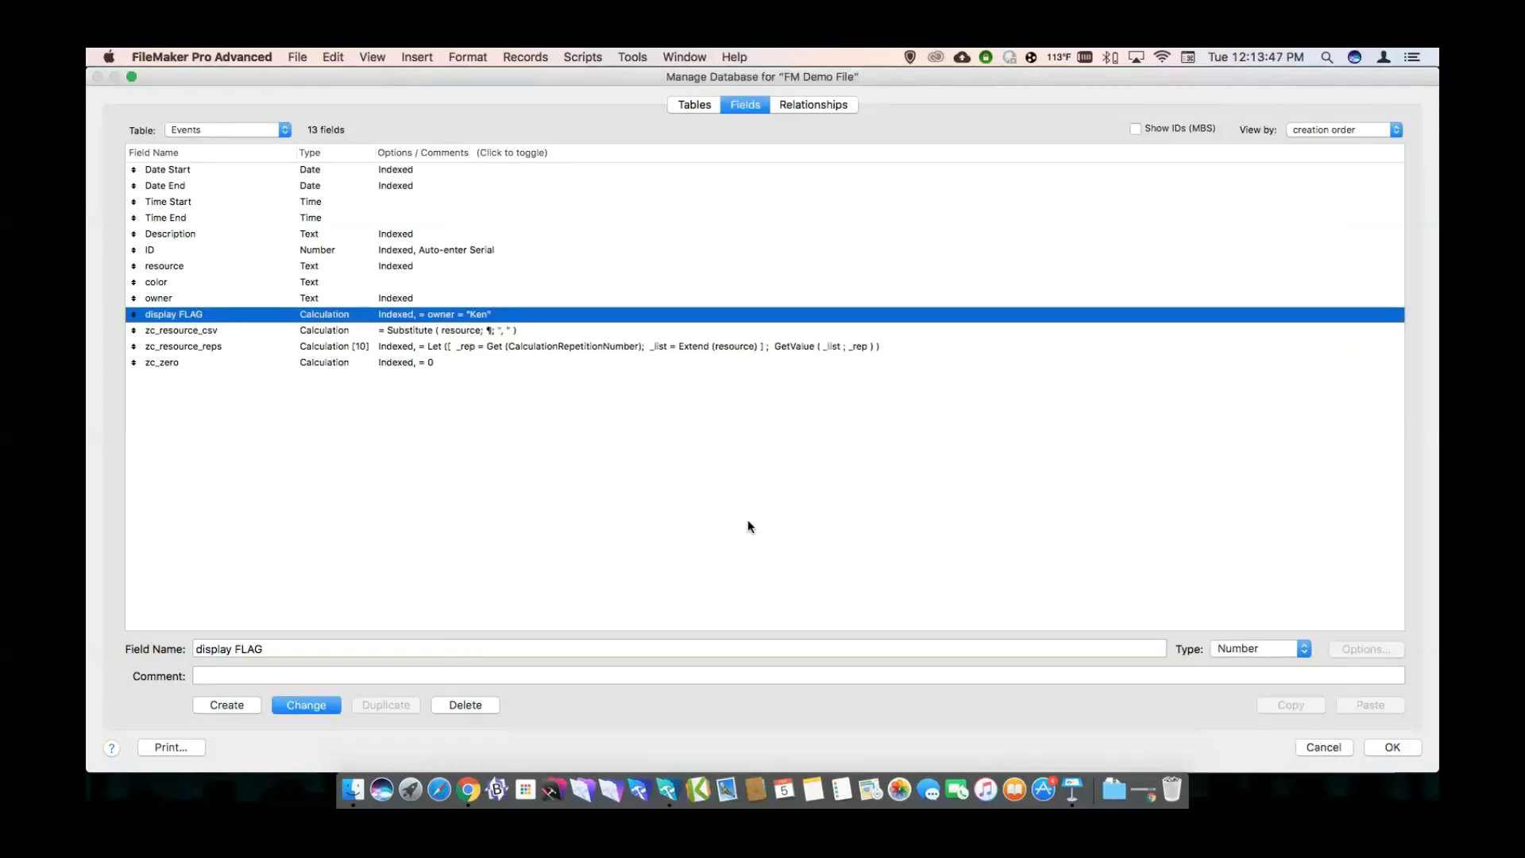
{"action": "left_click", "coordinate": [311, 706]}
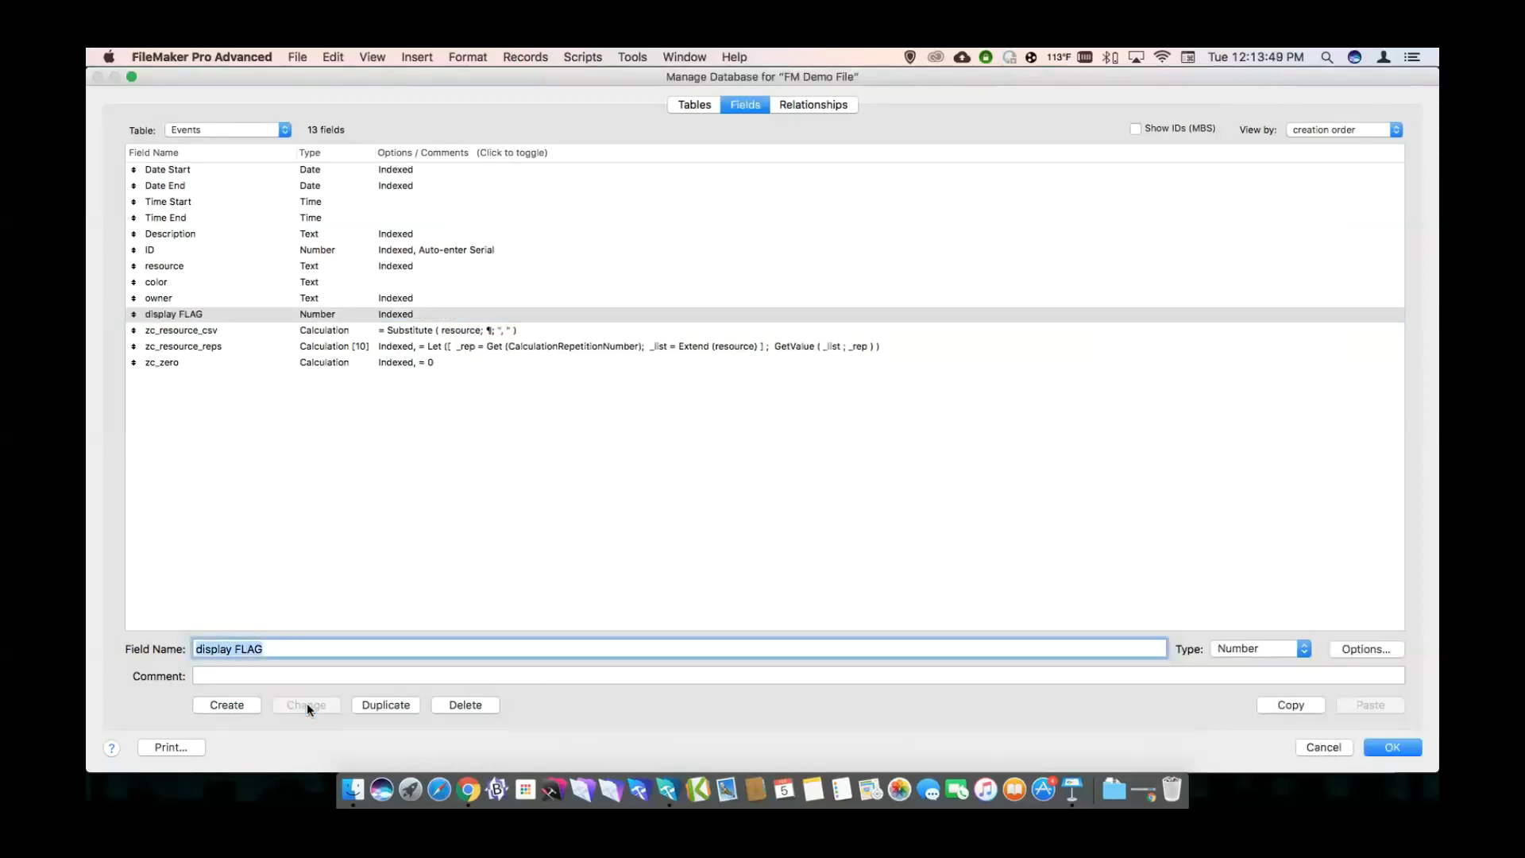
{"action": "key", "text": "Return"}
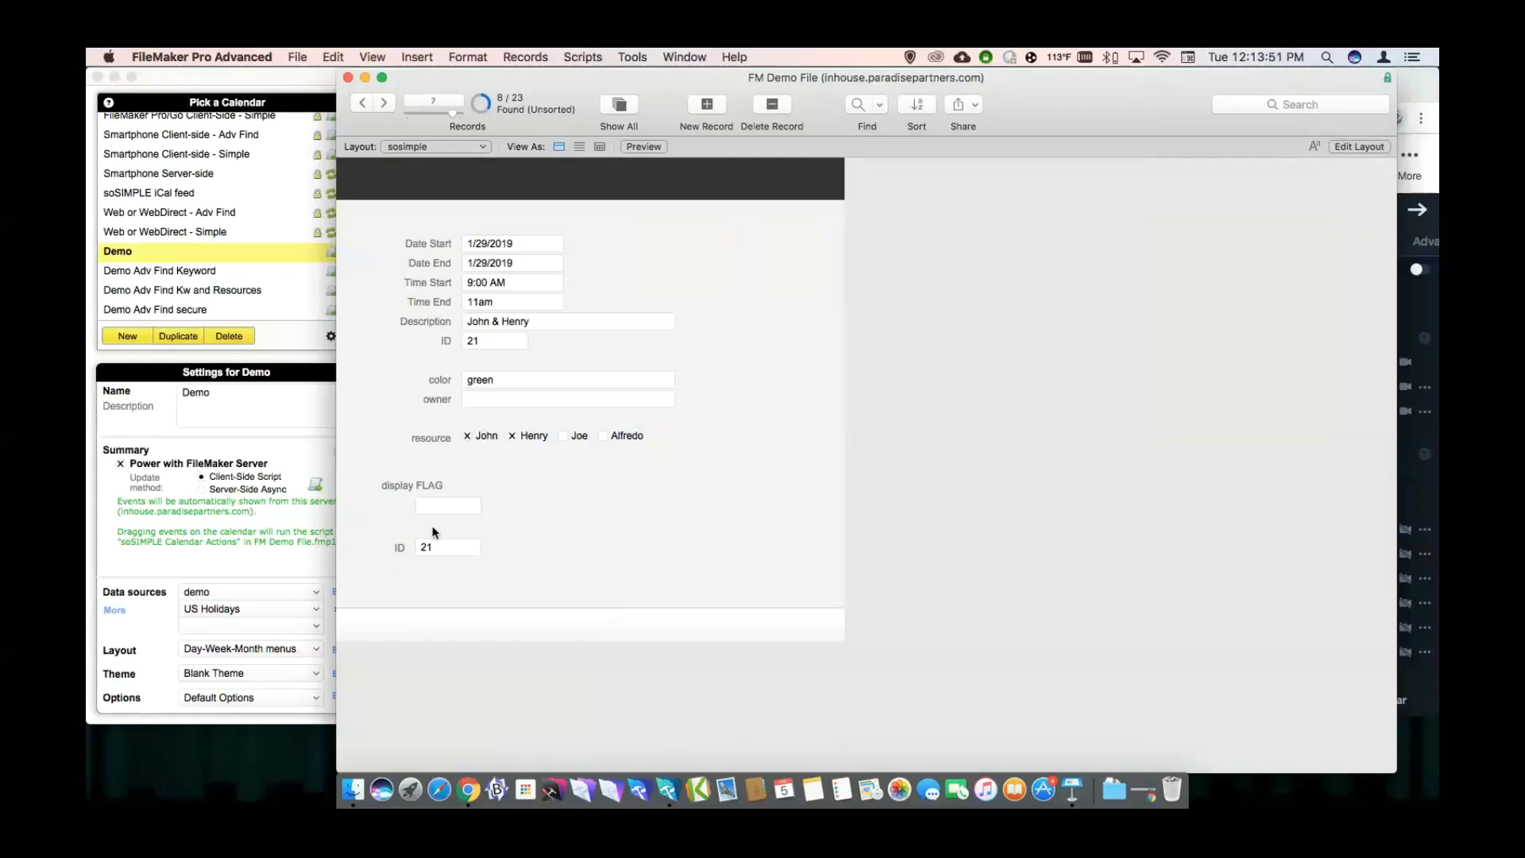
Set the display FLAG of the 1/29/2019 9:00 AM event to 1 and show all records on the List layout.
{"action": "left_click", "coordinate": [435, 507]}
{"action": "left_click", "coordinate": [399, 488]}
{"action": "left_click", "coordinate": [401, 147]}
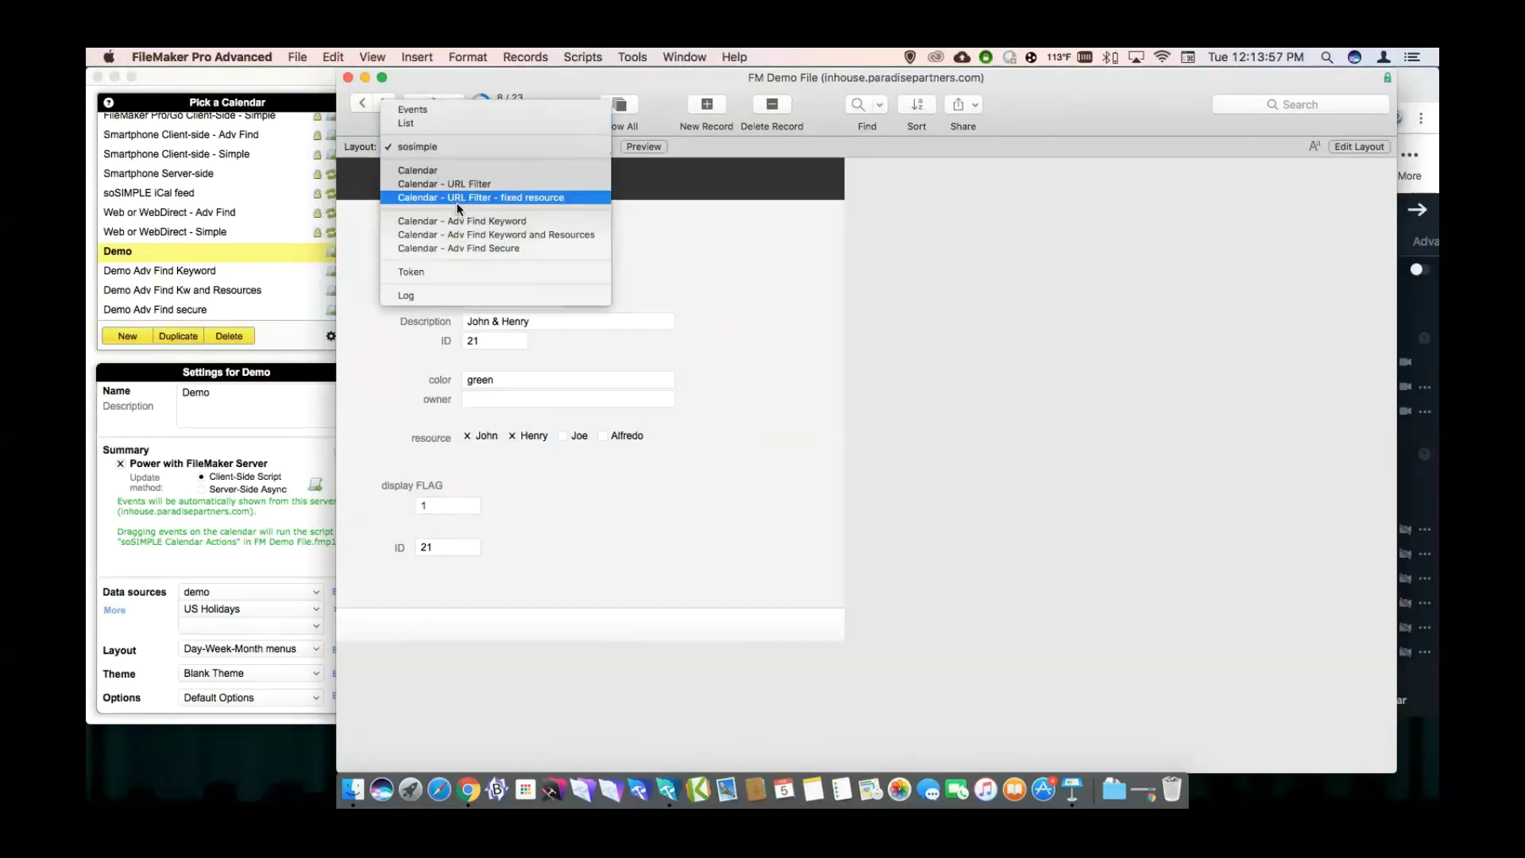
{"action": "left_click", "coordinate": [409, 124]}
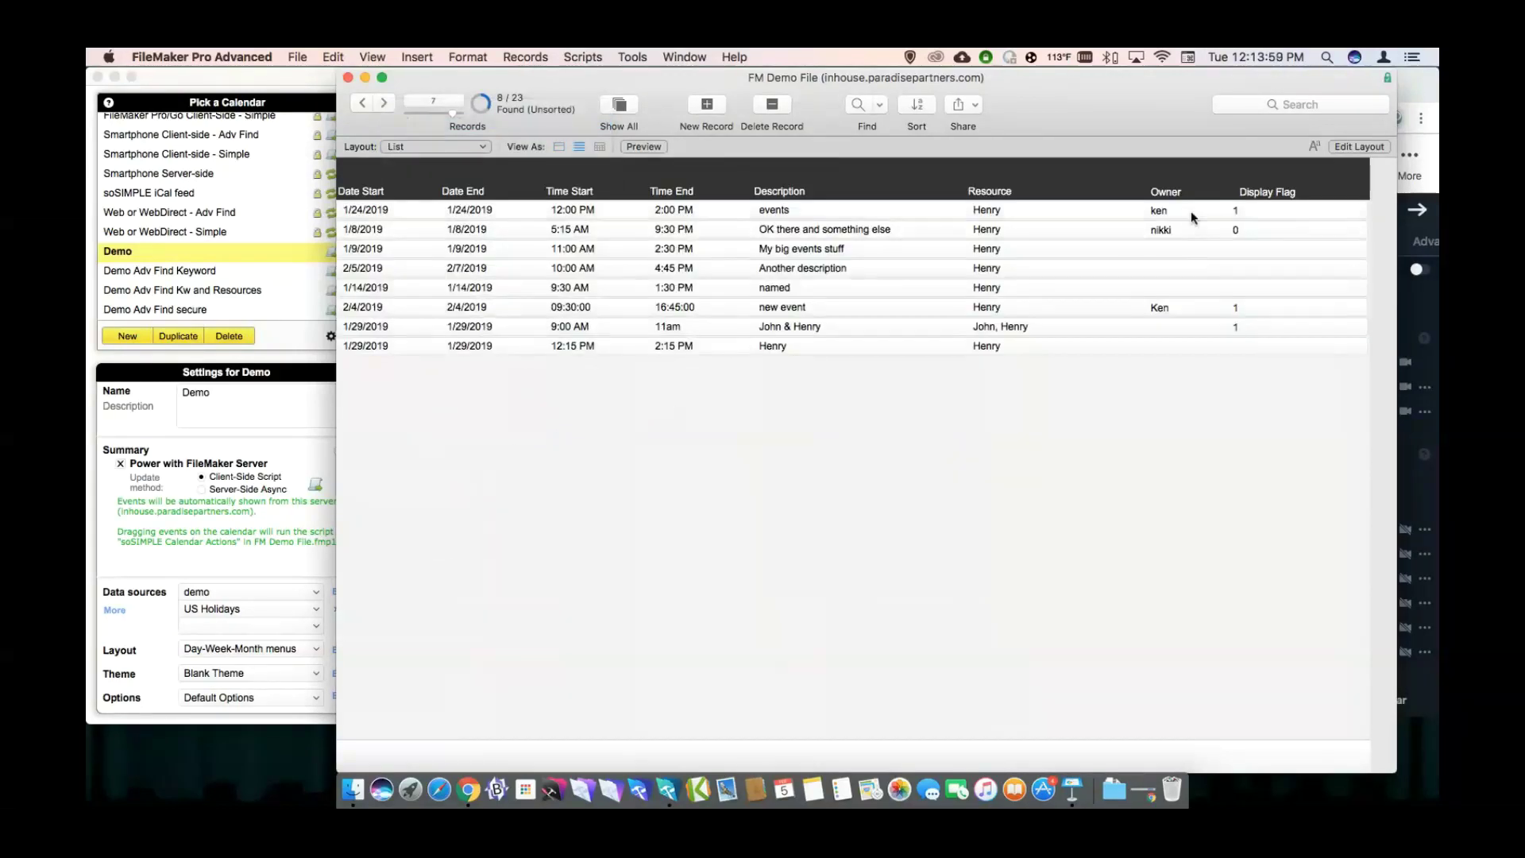
{"action": "key", "text": "super+j"}
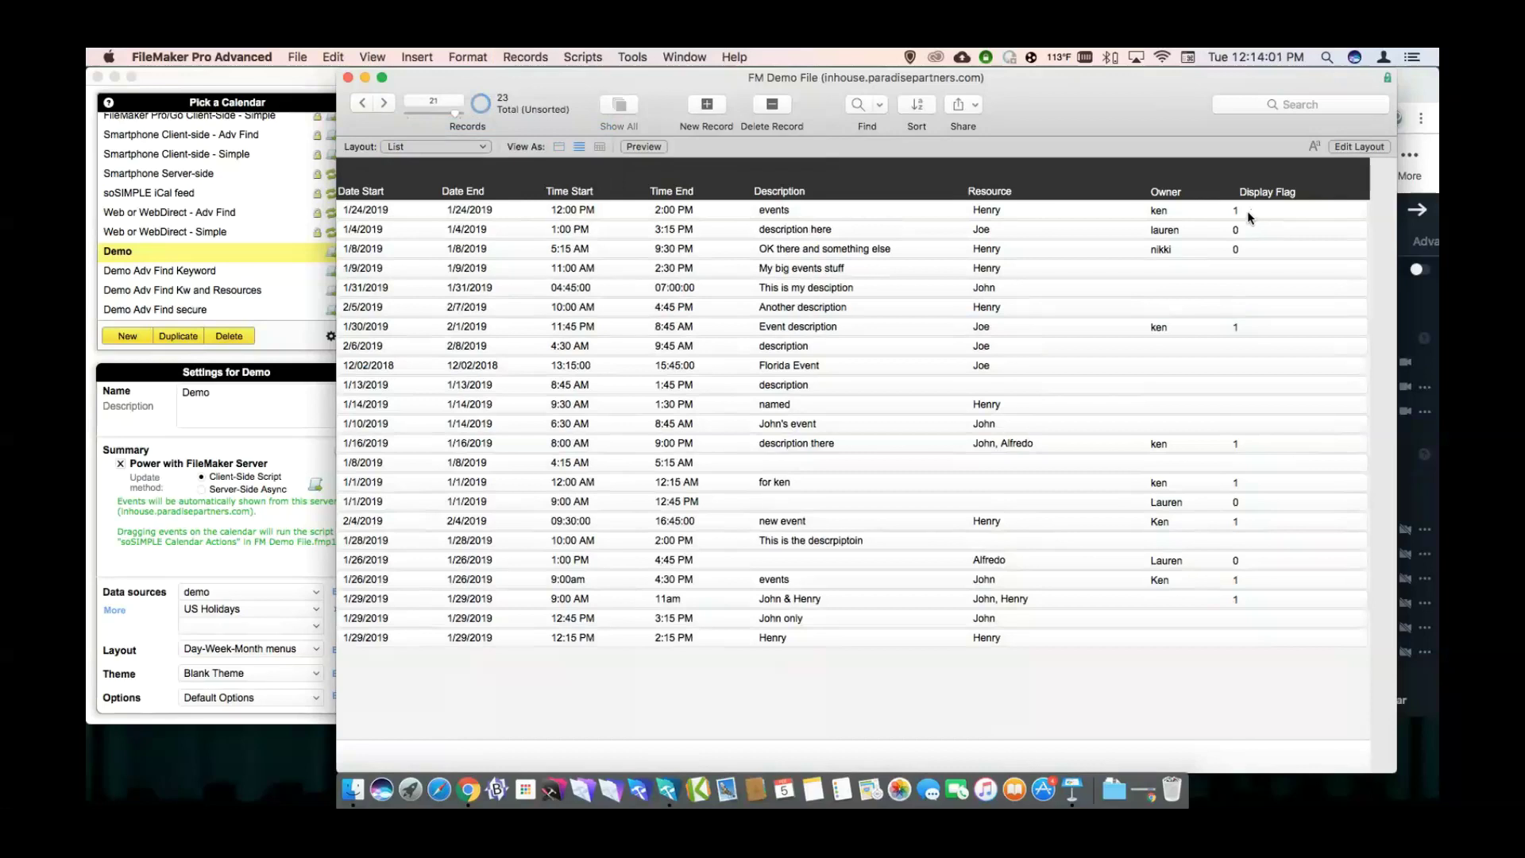
In soSIMPLE Calendar Settings, set Show Only Records Flag to display FLAG in the demo data source template and save it.
{"action": "left_click", "coordinate": [274, 447]}
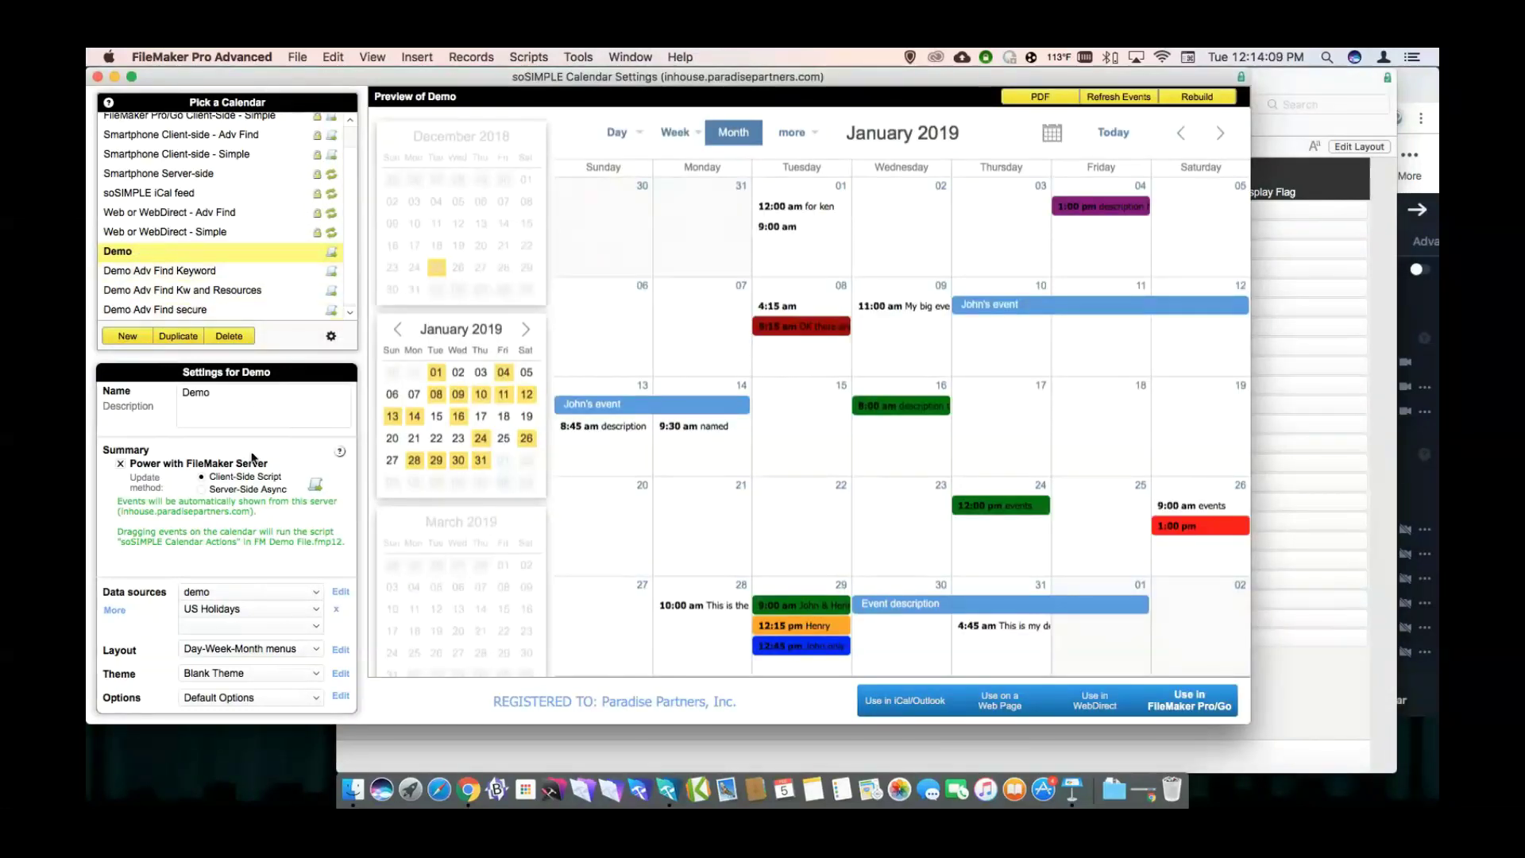
{"action": "left_click", "coordinate": [340, 592]}
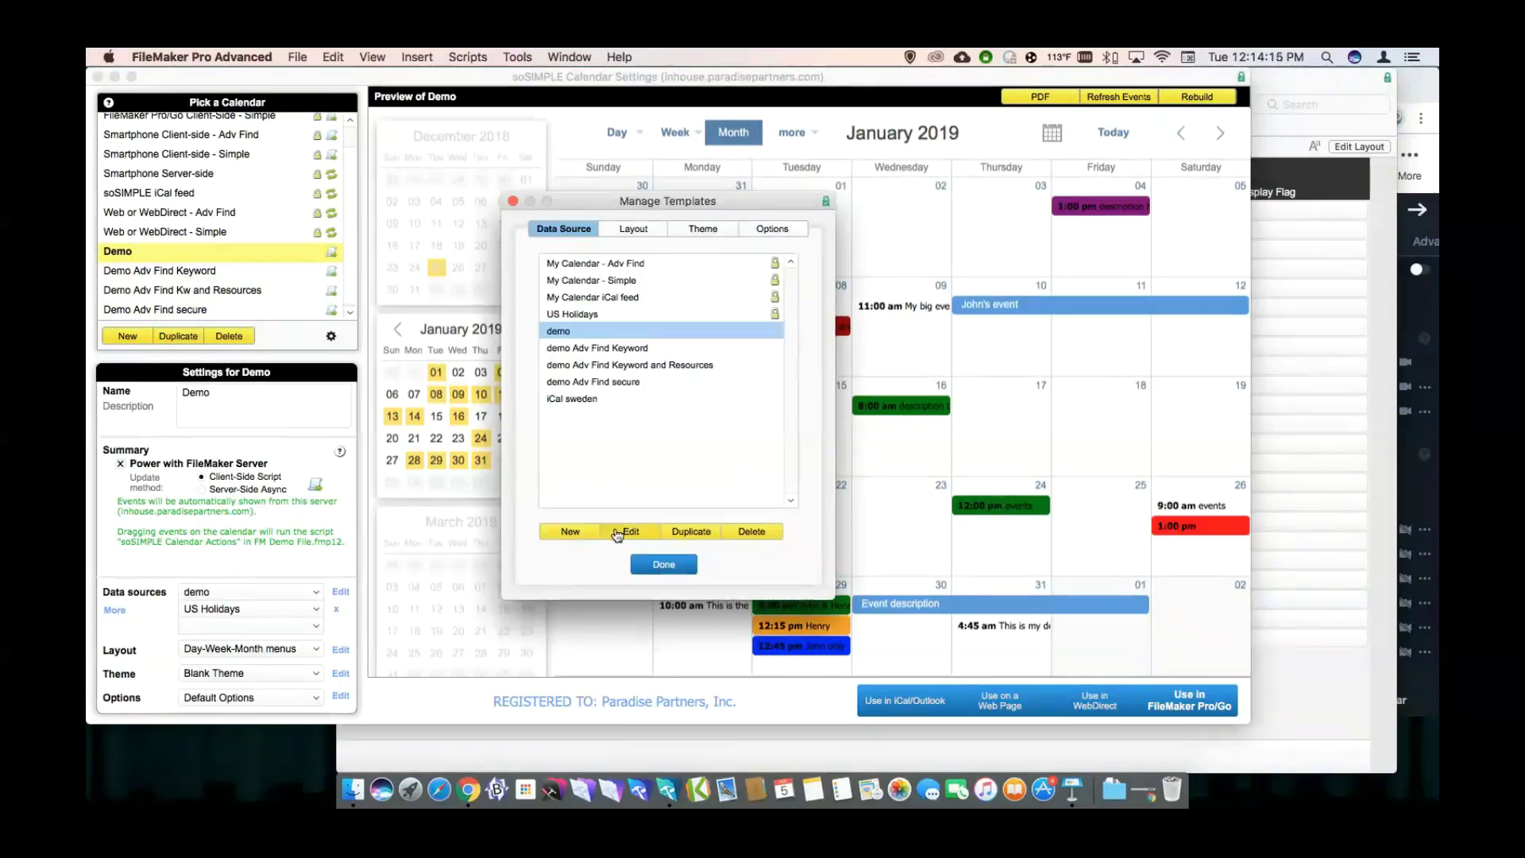
{"action": "double_click", "coordinate": [622, 333]}
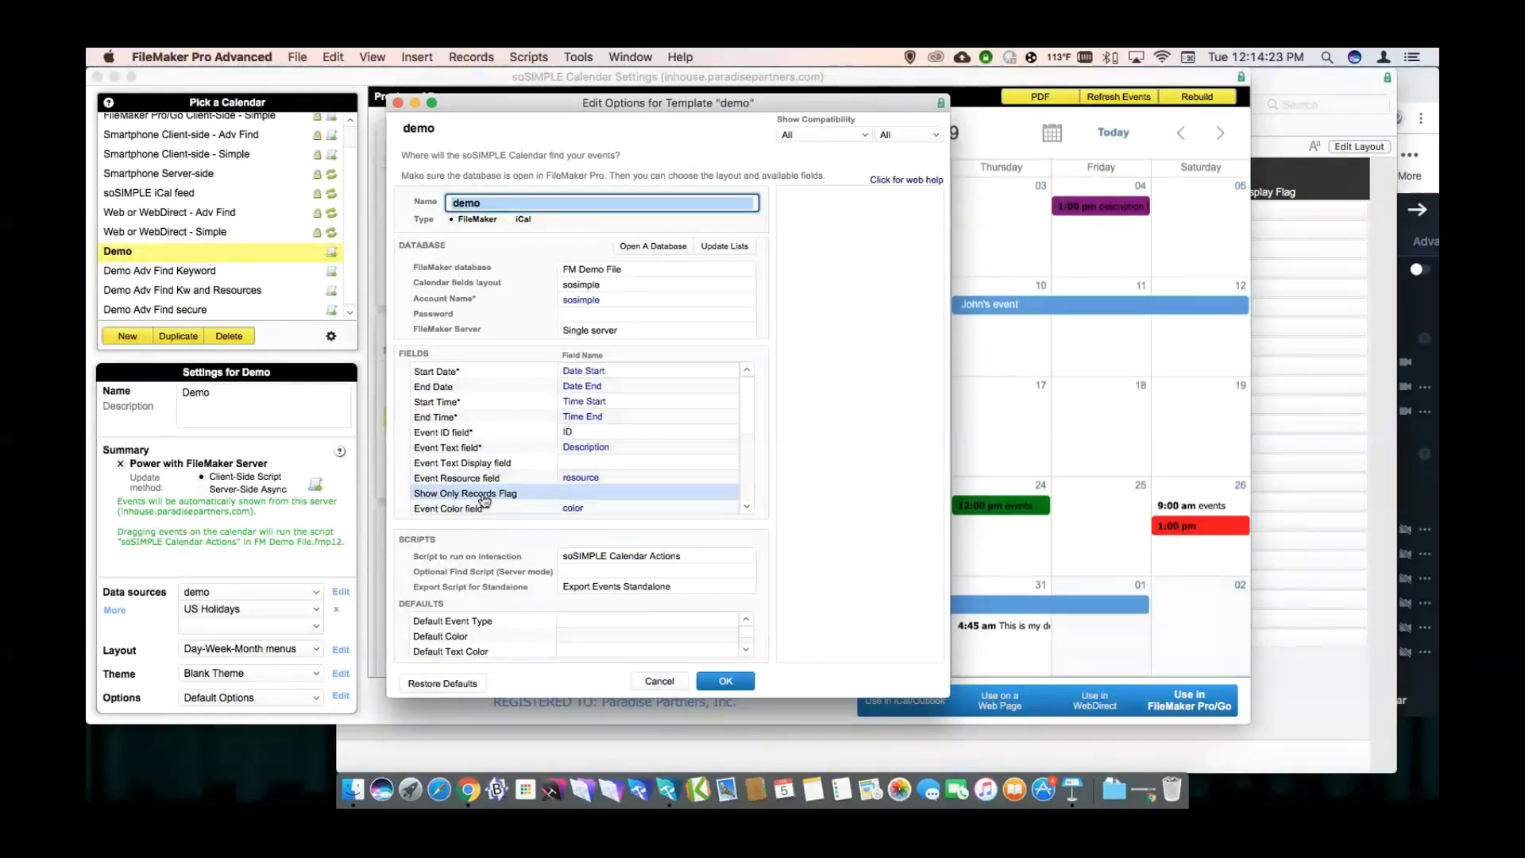
{"action": "left_click", "coordinate": [578, 494]}
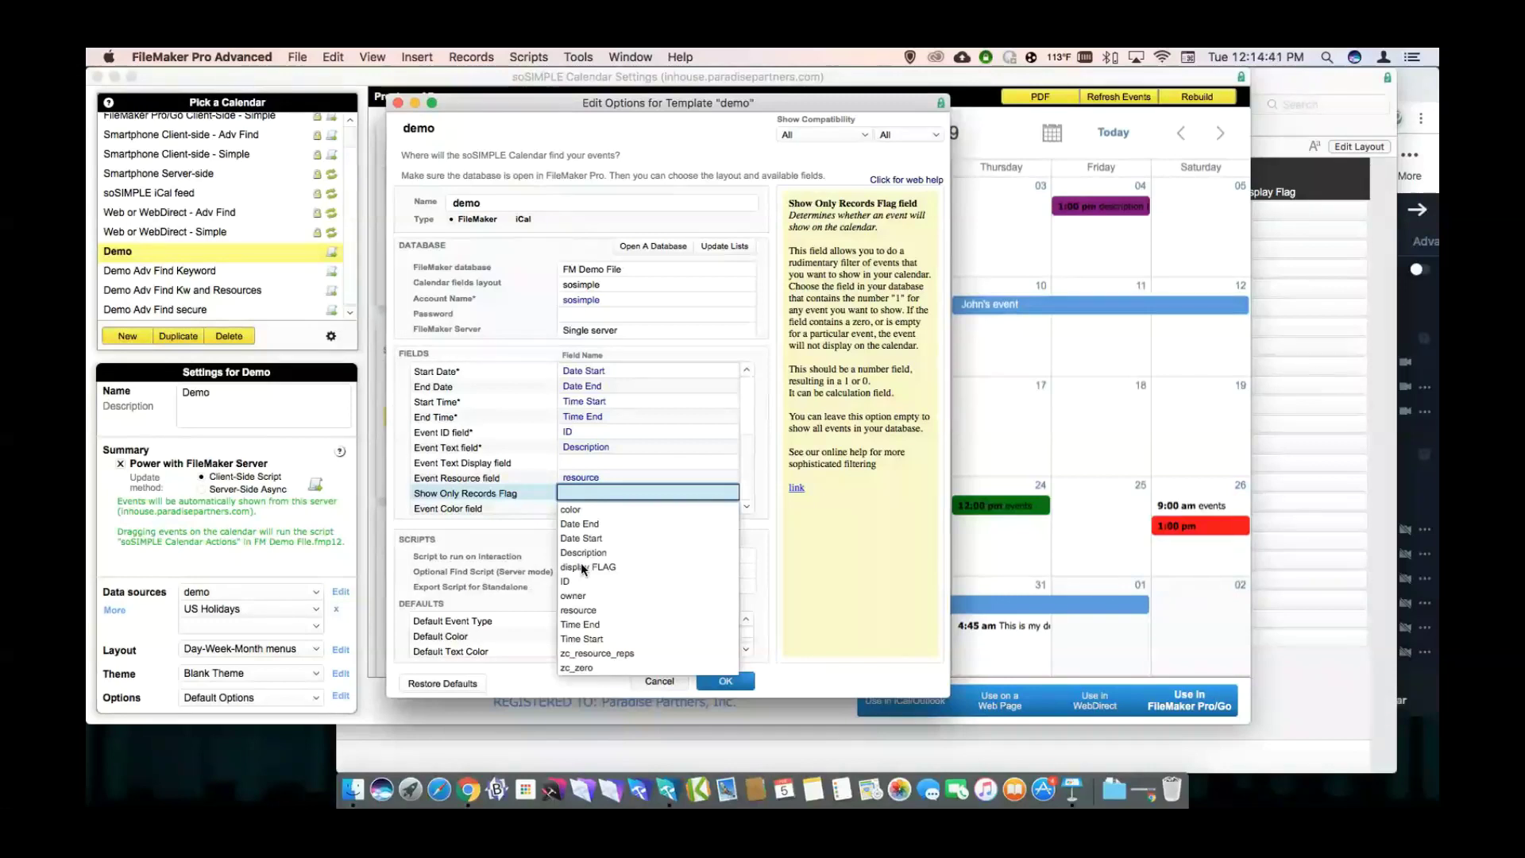
{"action": "left_click", "coordinate": [580, 566]}
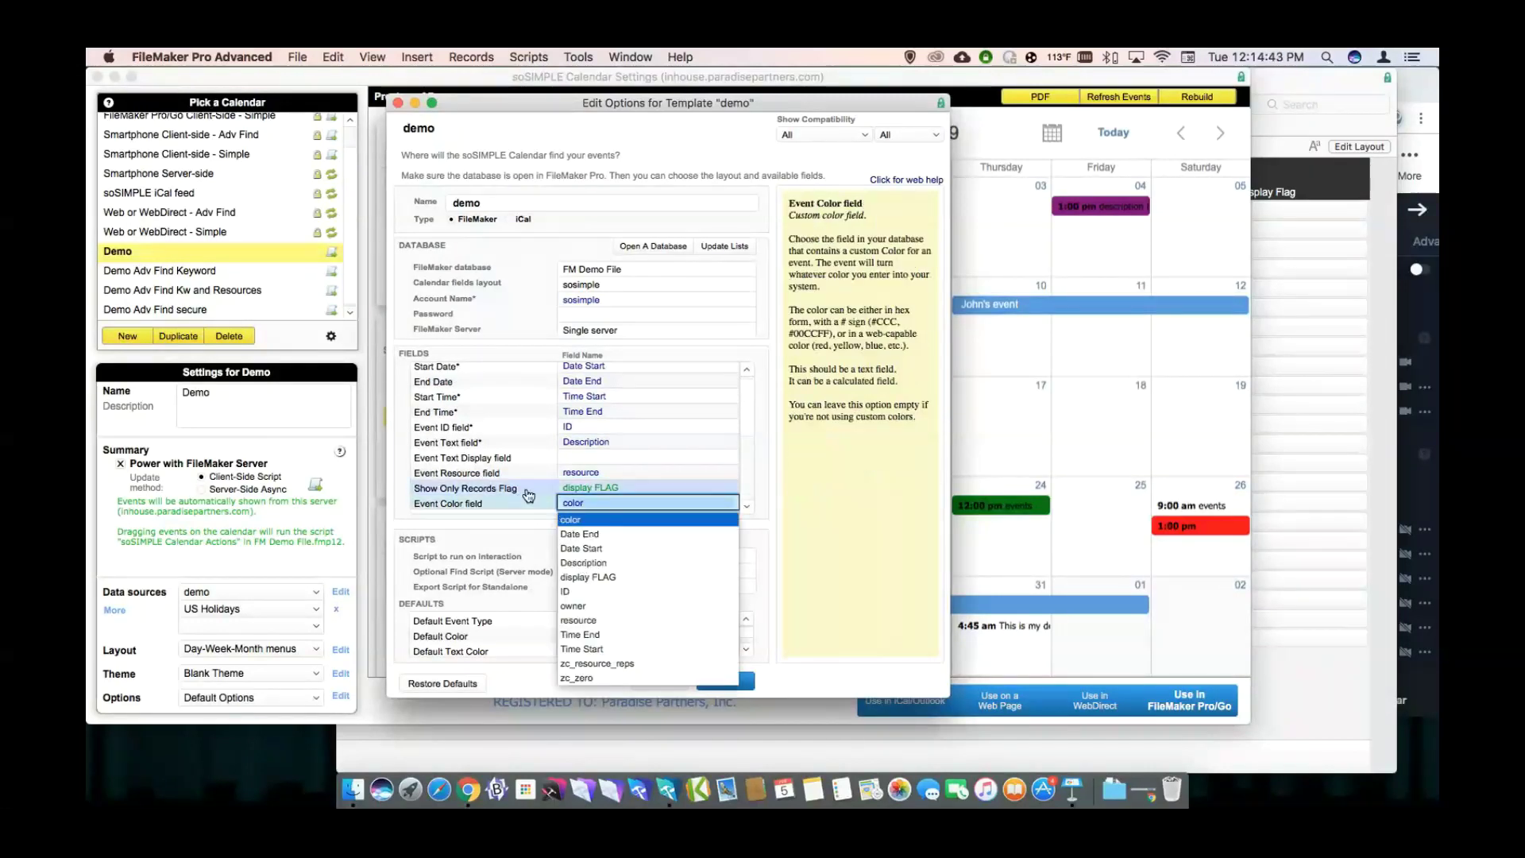
{"action": "left_click", "coordinate": [524, 525]}
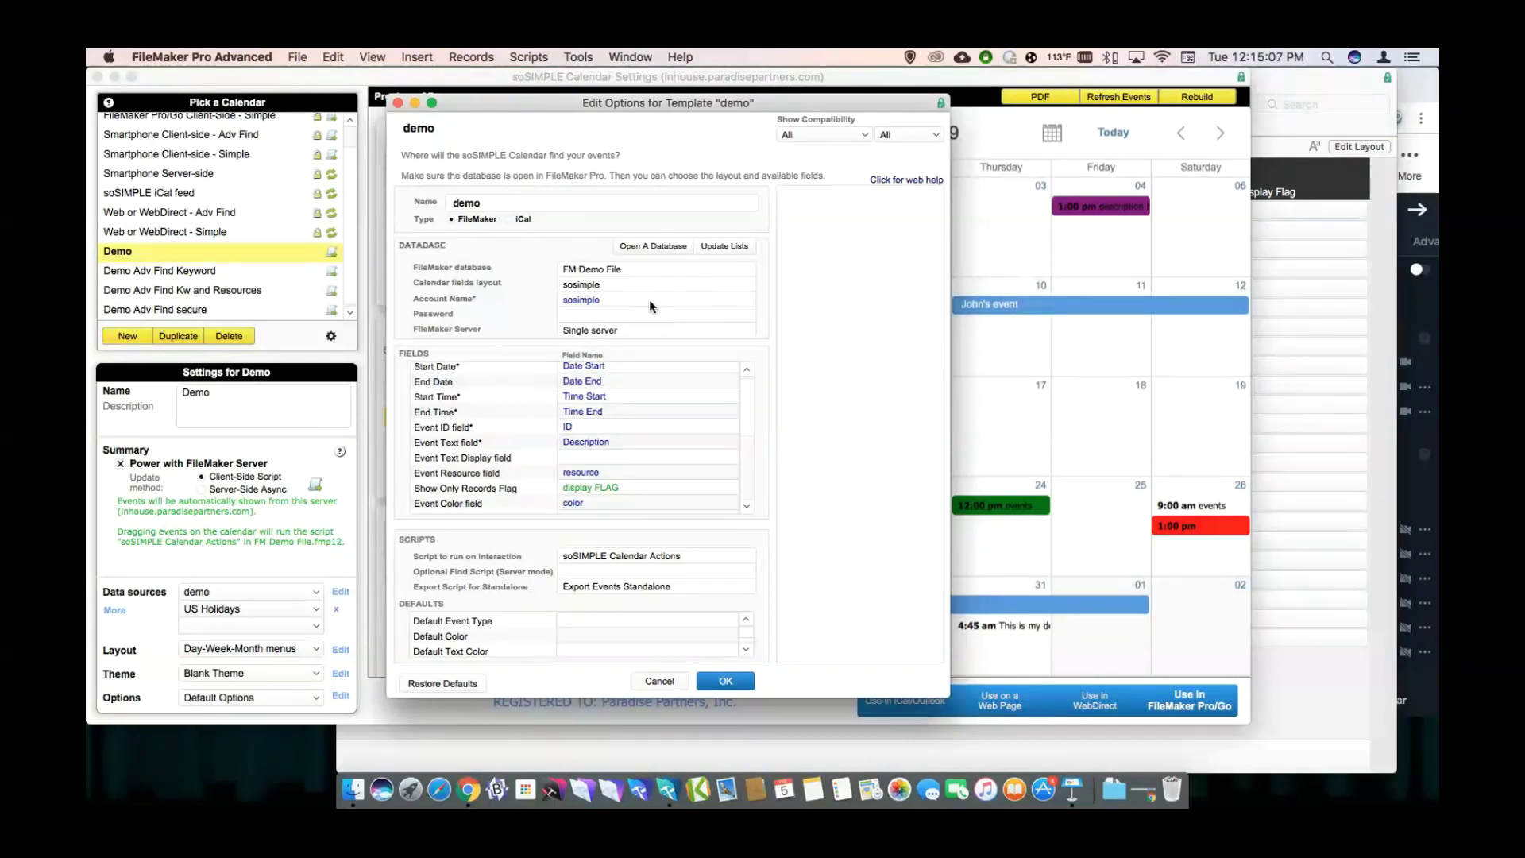
{"action": "left_click", "coordinate": [723, 681]}
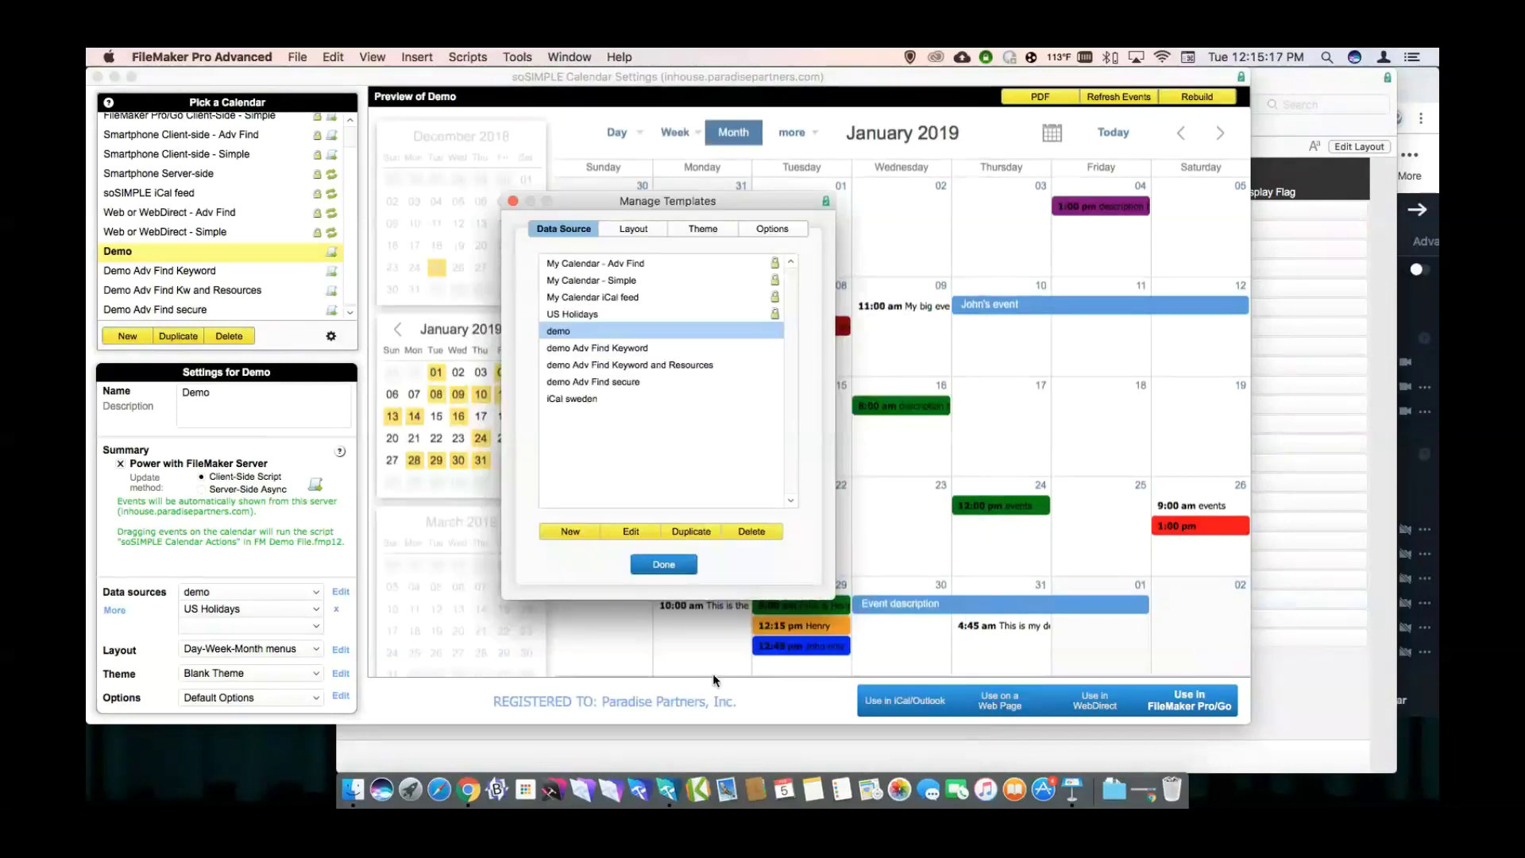
{"action": "left_click", "coordinate": [659, 566]}
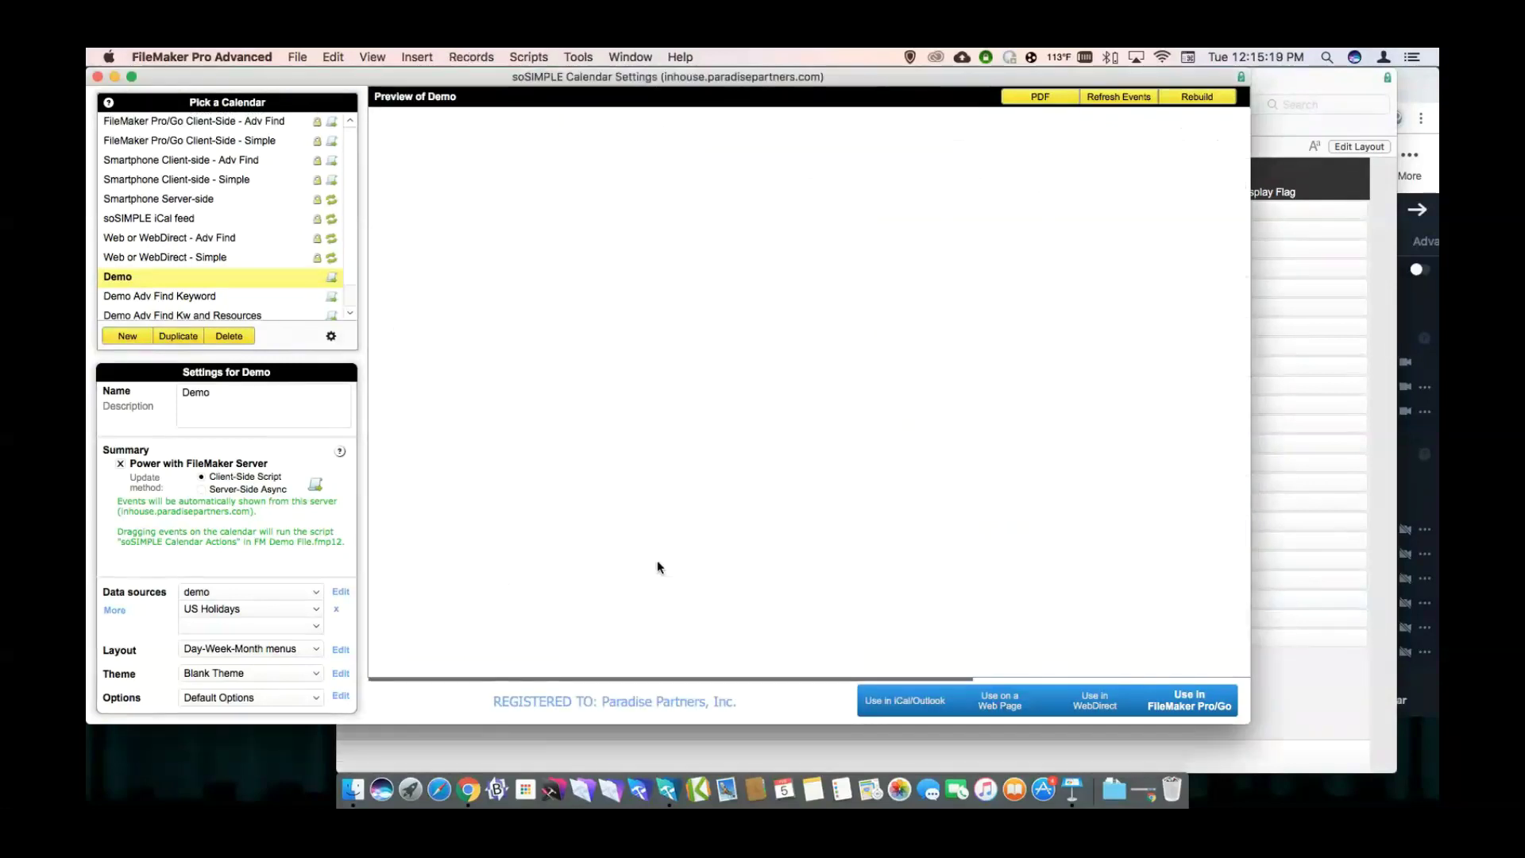
Show the Demo preview in Month view and compare it with the Calendar layout in FM Demo File.
{"action": "left_click", "coordinate": [733, 131]}
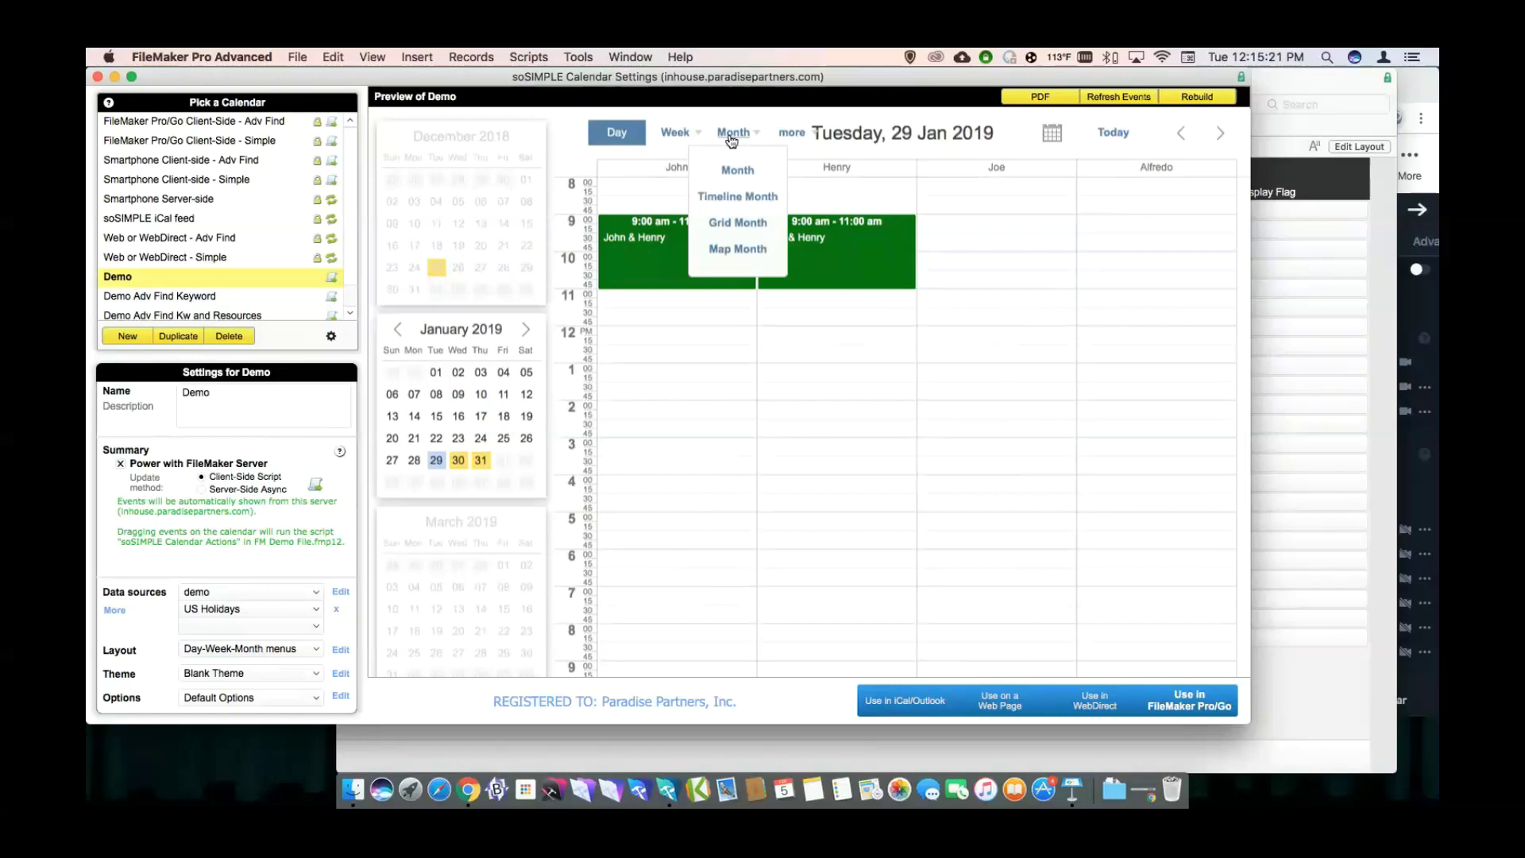
{"action": "left_click", "coordinate": [734, 169]}
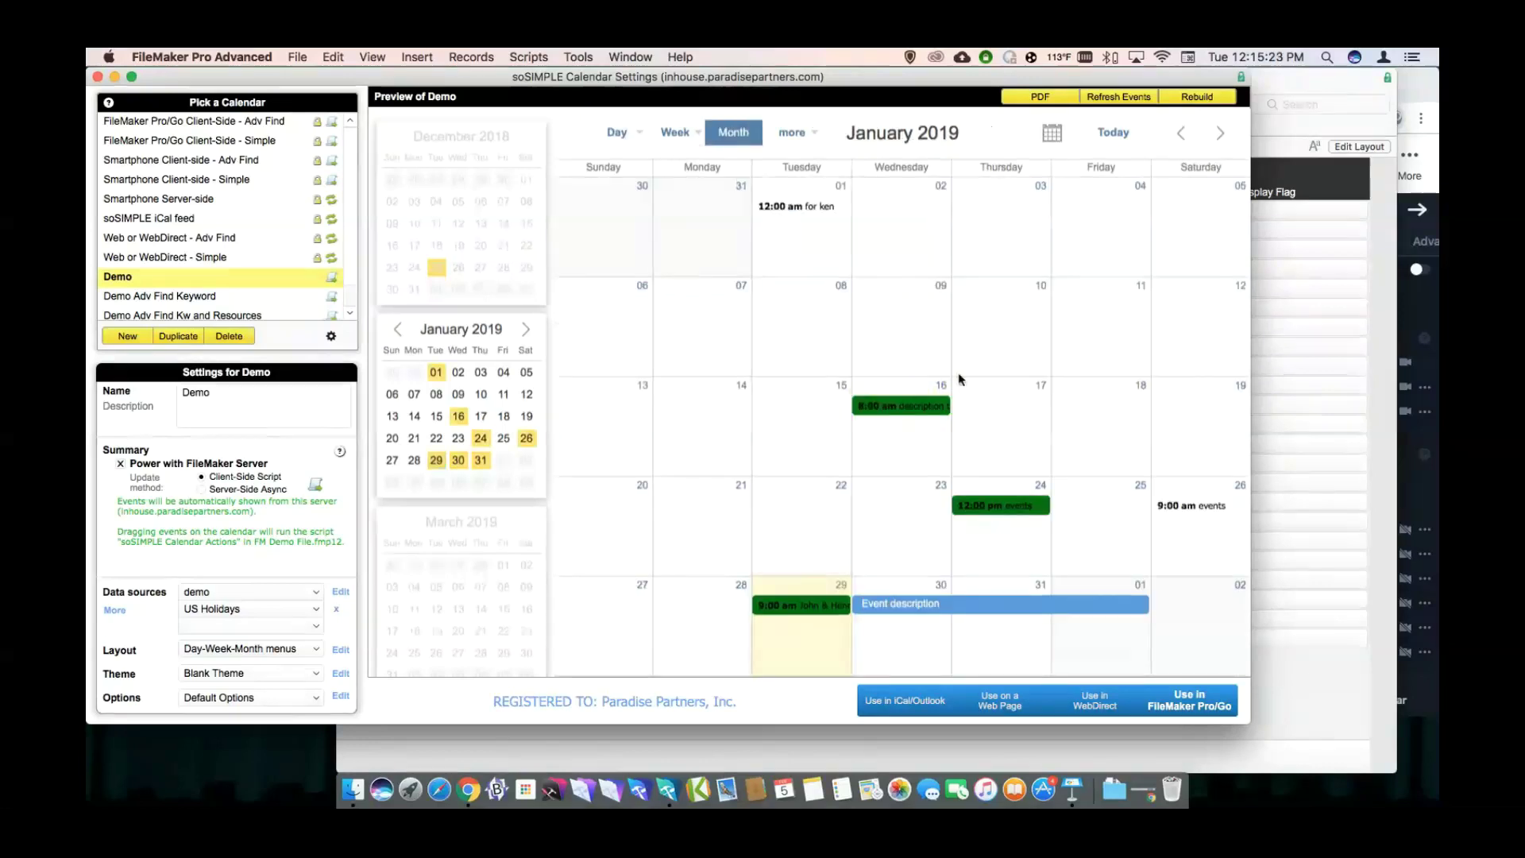
{"action": "left_click", "coordinate": [1282, 188]}
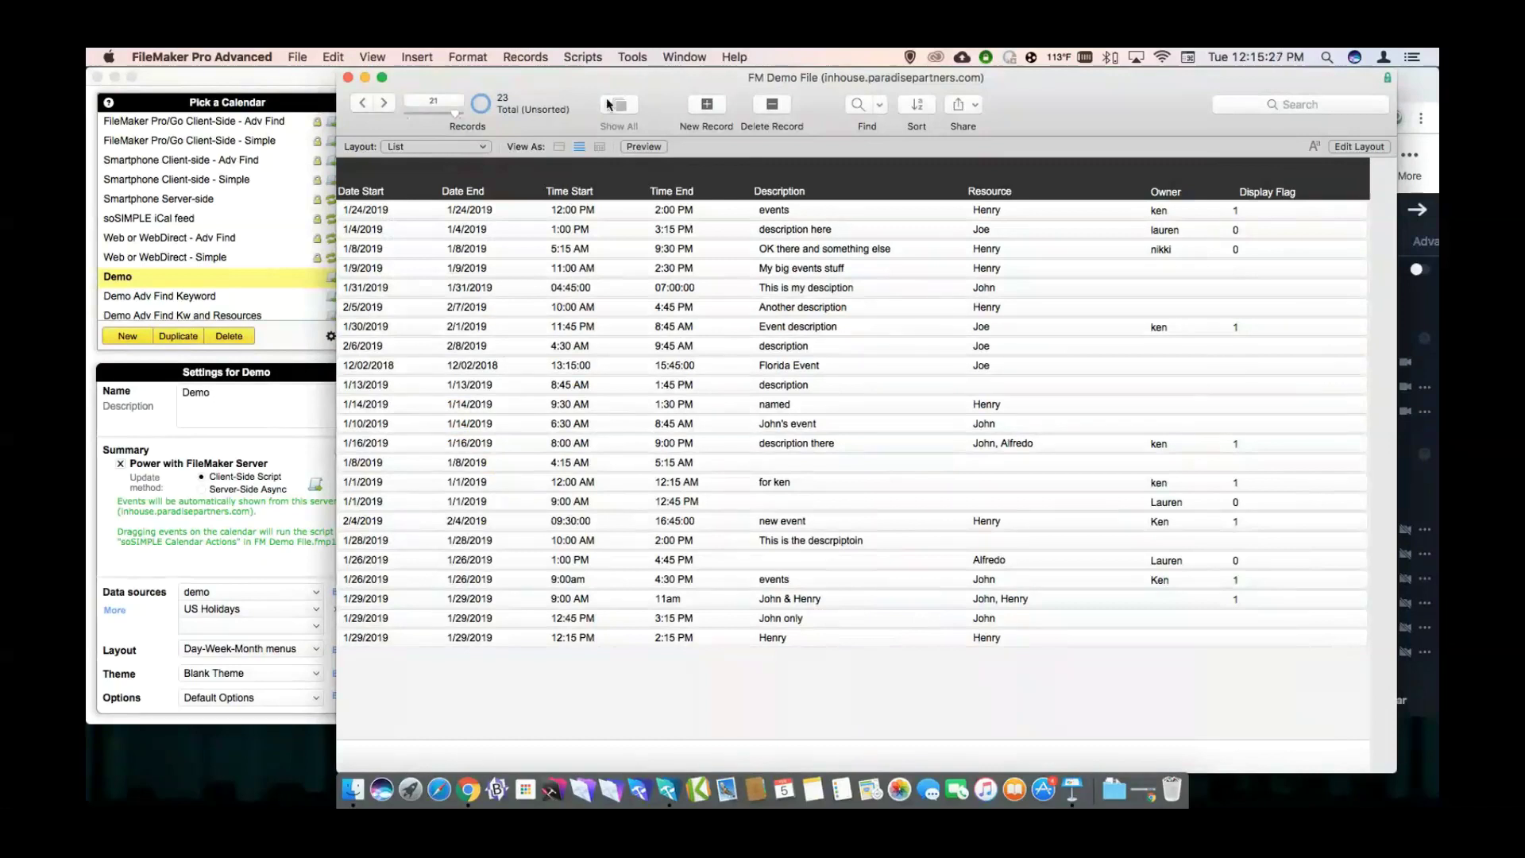
{"action": "left_click", "coordinate": [462, 151]}
{"action": "left_click", "coordinate": [459, 169]}
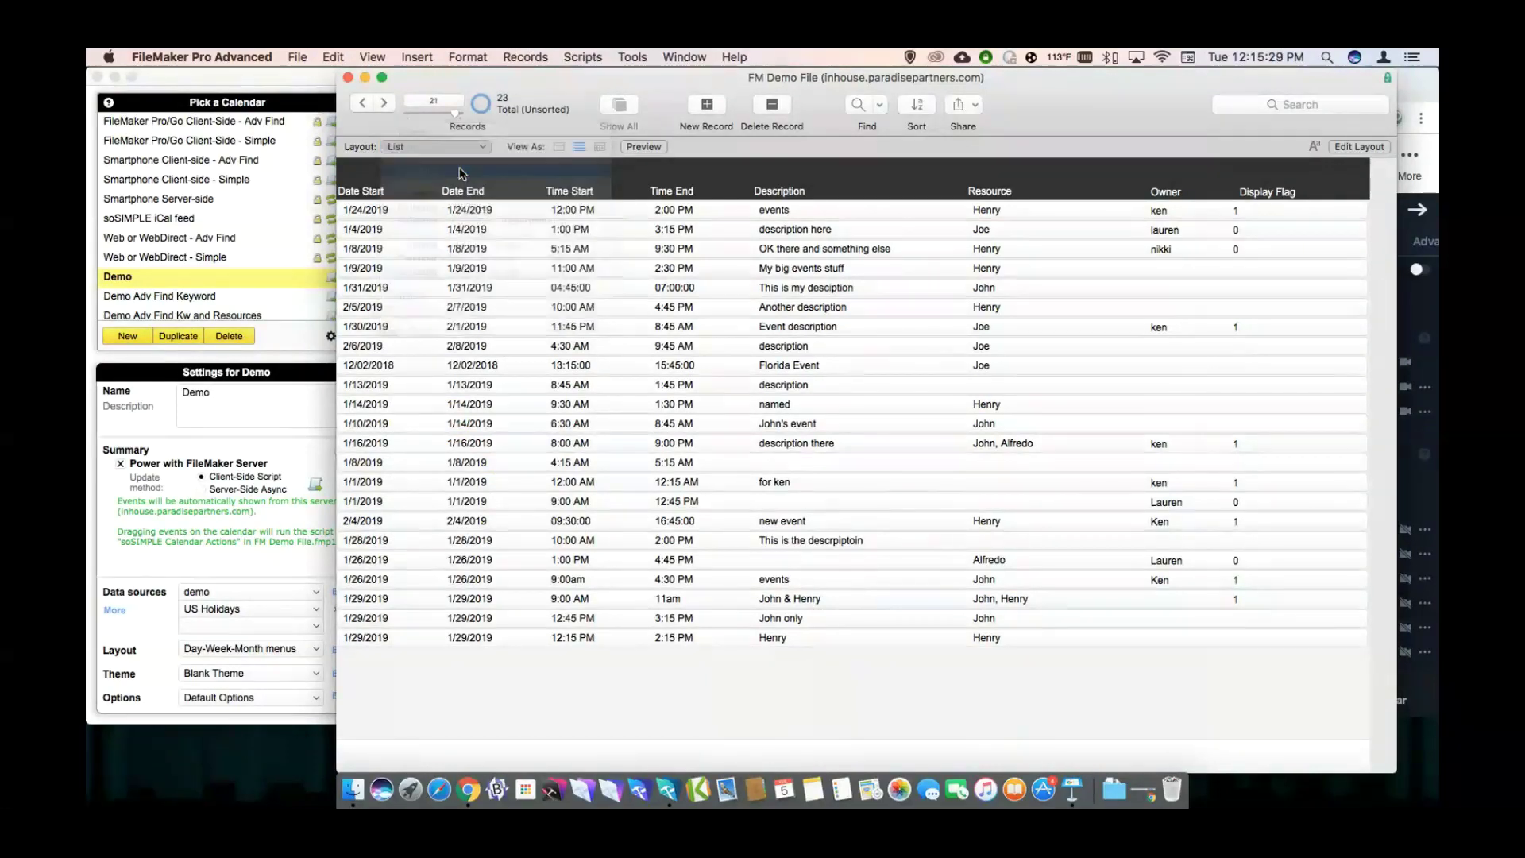
{"action": "left_click", "coordinate": [426, 146]}
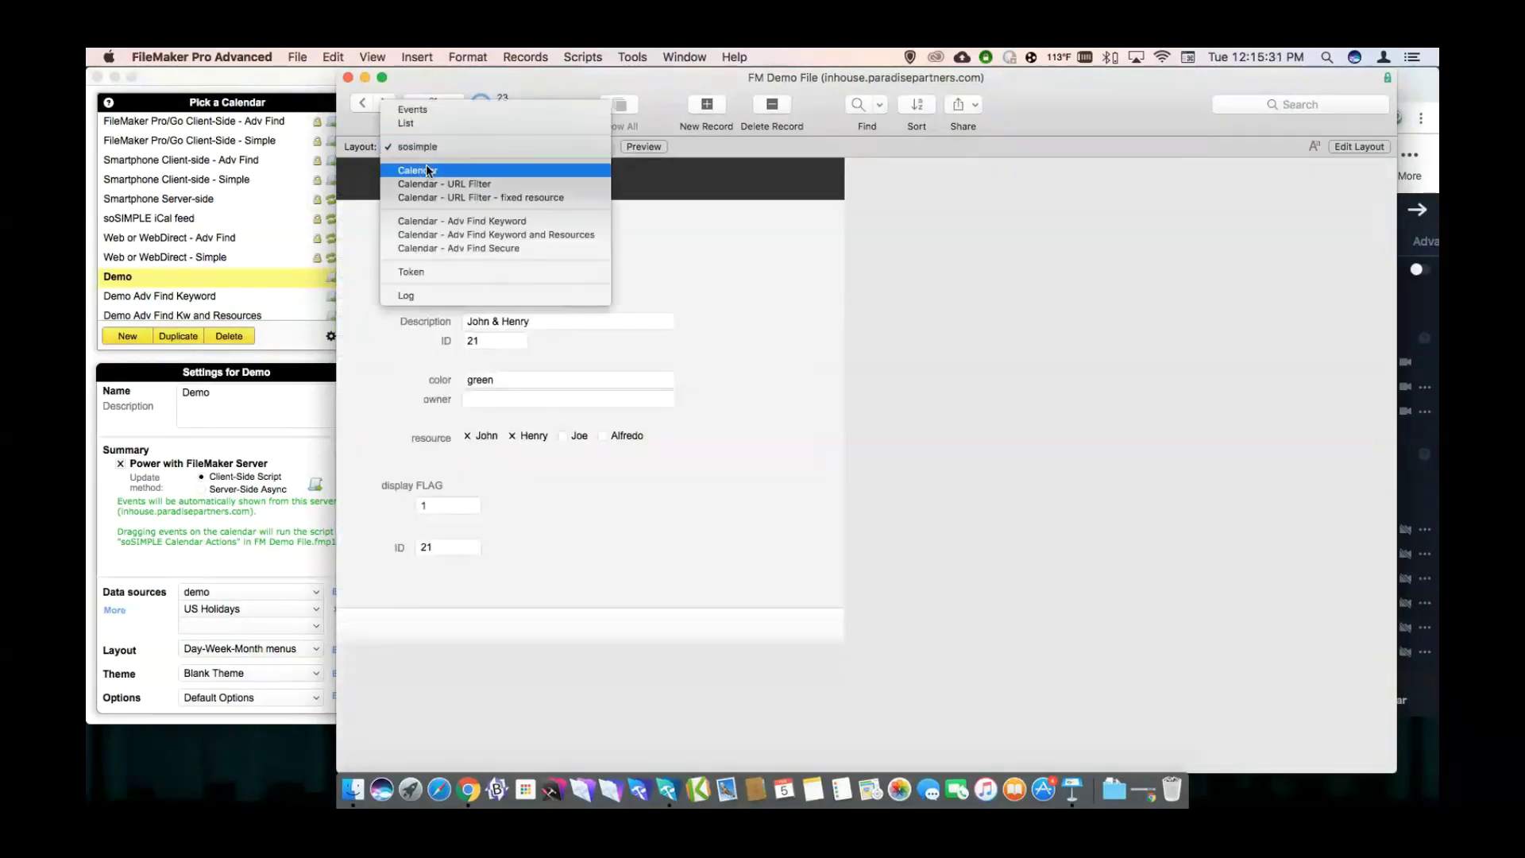
{"action": "left_click", "coordinate": [433, 170]}
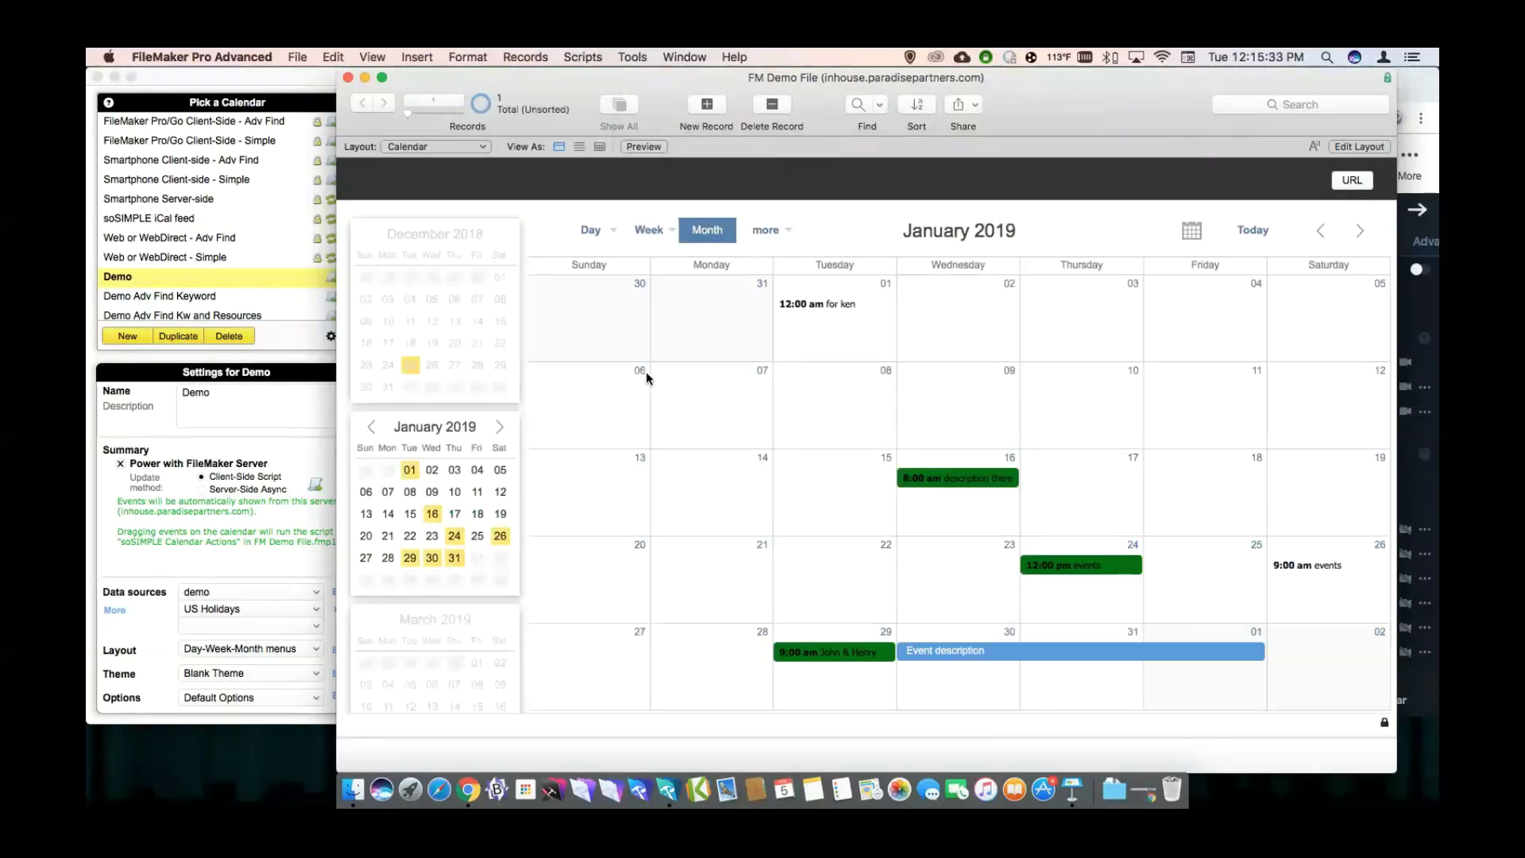
Browse the FM Demo File calendar through January and February 2019 to check which events are shown.
{"action": "left_click", "coordinate": [1320, 232]}
{"action": "left_click", "coordinate": [1352, 235]}
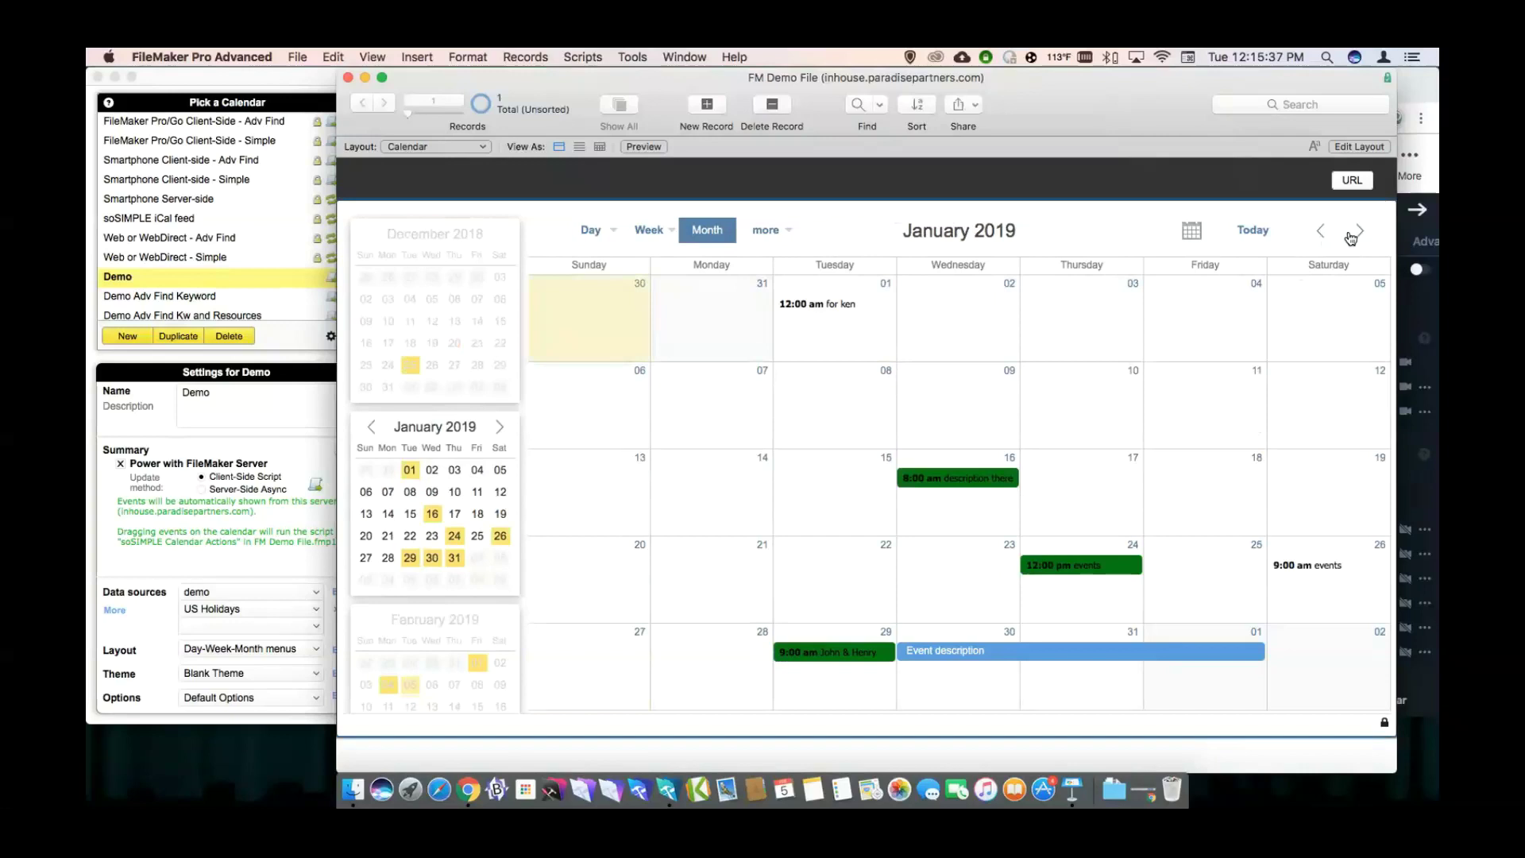
{"action": "left_click", "coordinate": [1355, 236]}
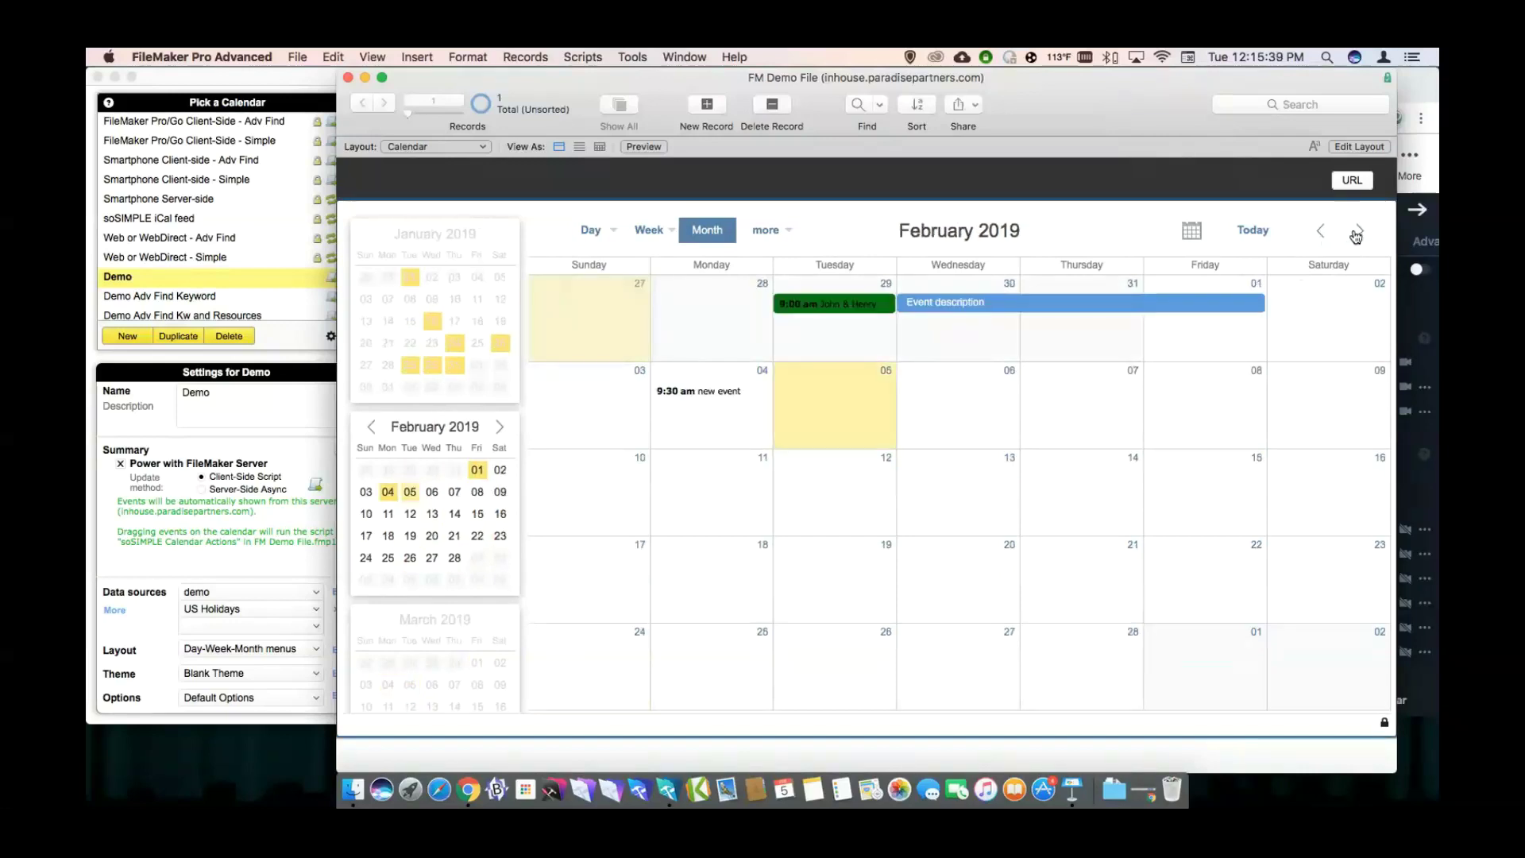
{"action": "left_click", "coordinate": [1323, 232]}
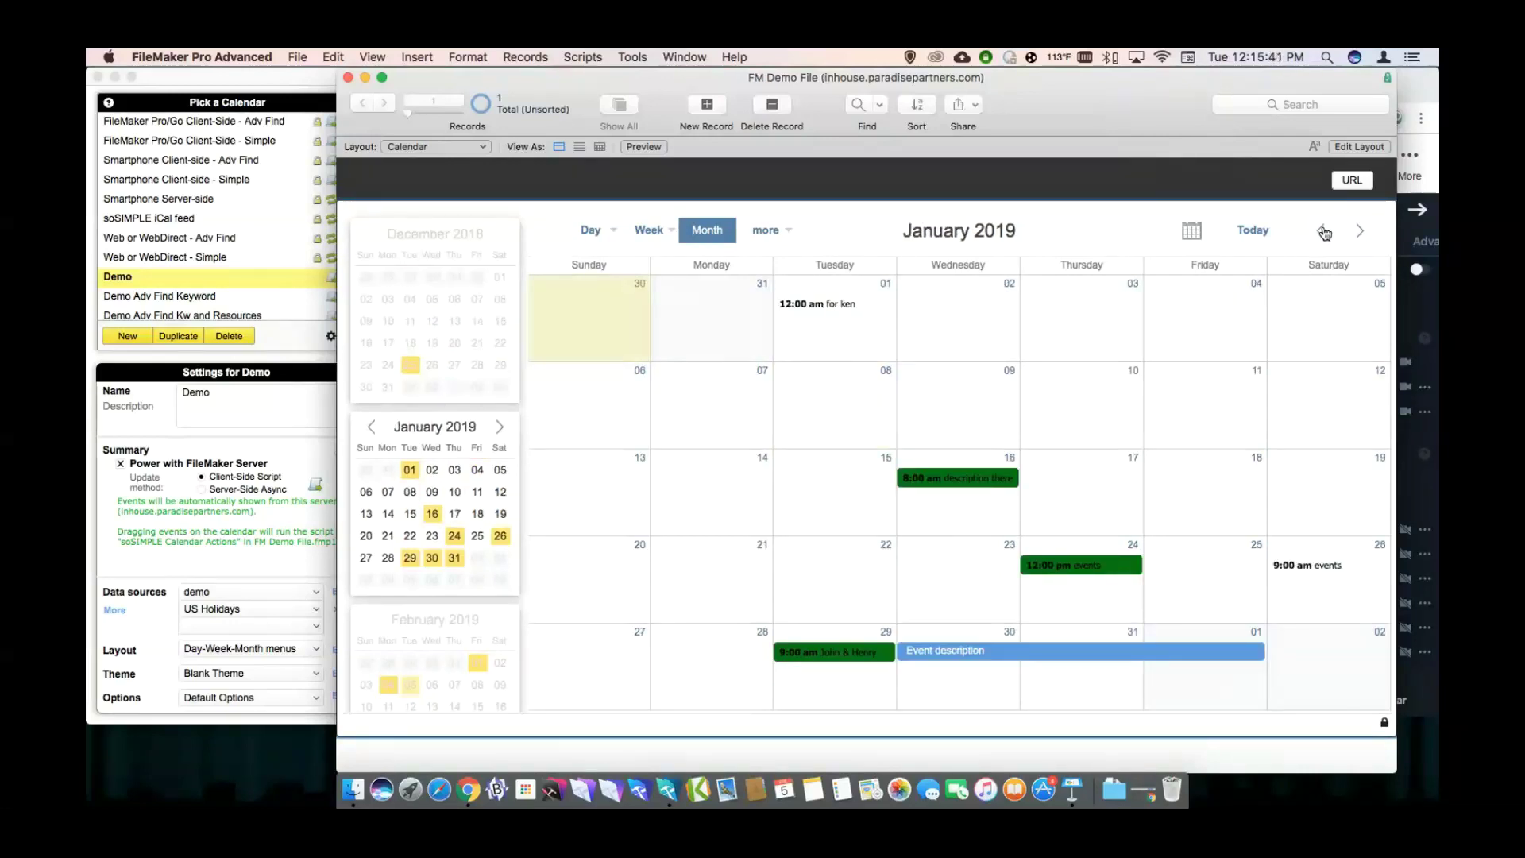
Open the List layout in its own window and narrow it so the calendar is partly visible beside it.
{"action": "key", "text": "super+shift+l"}
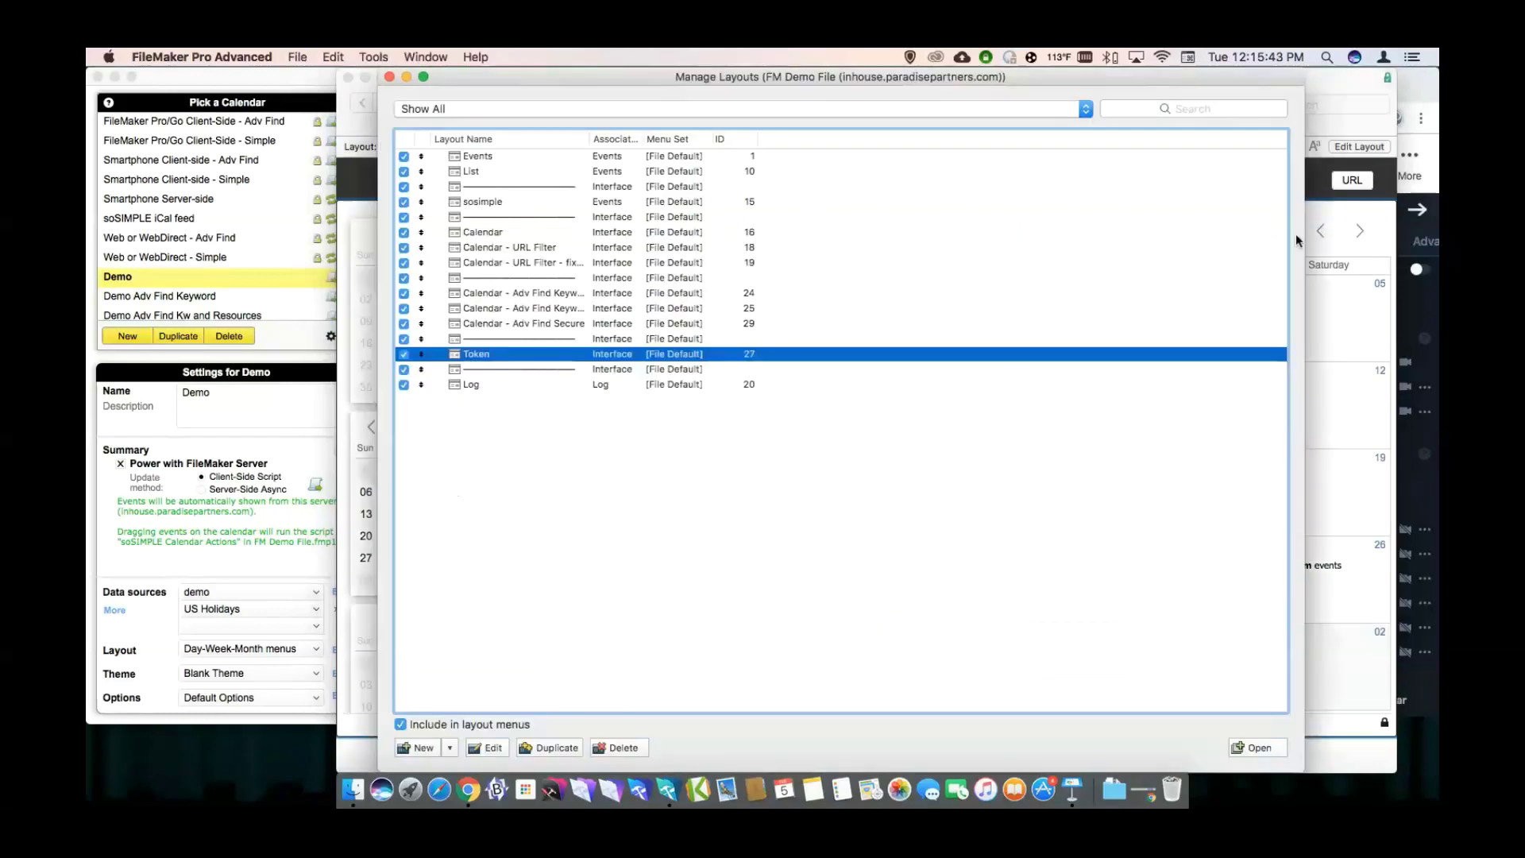
{"action": "left_click", "coordinate": [529, 173]}
{"action": "left_click", "coordinate": [1252, 747]}
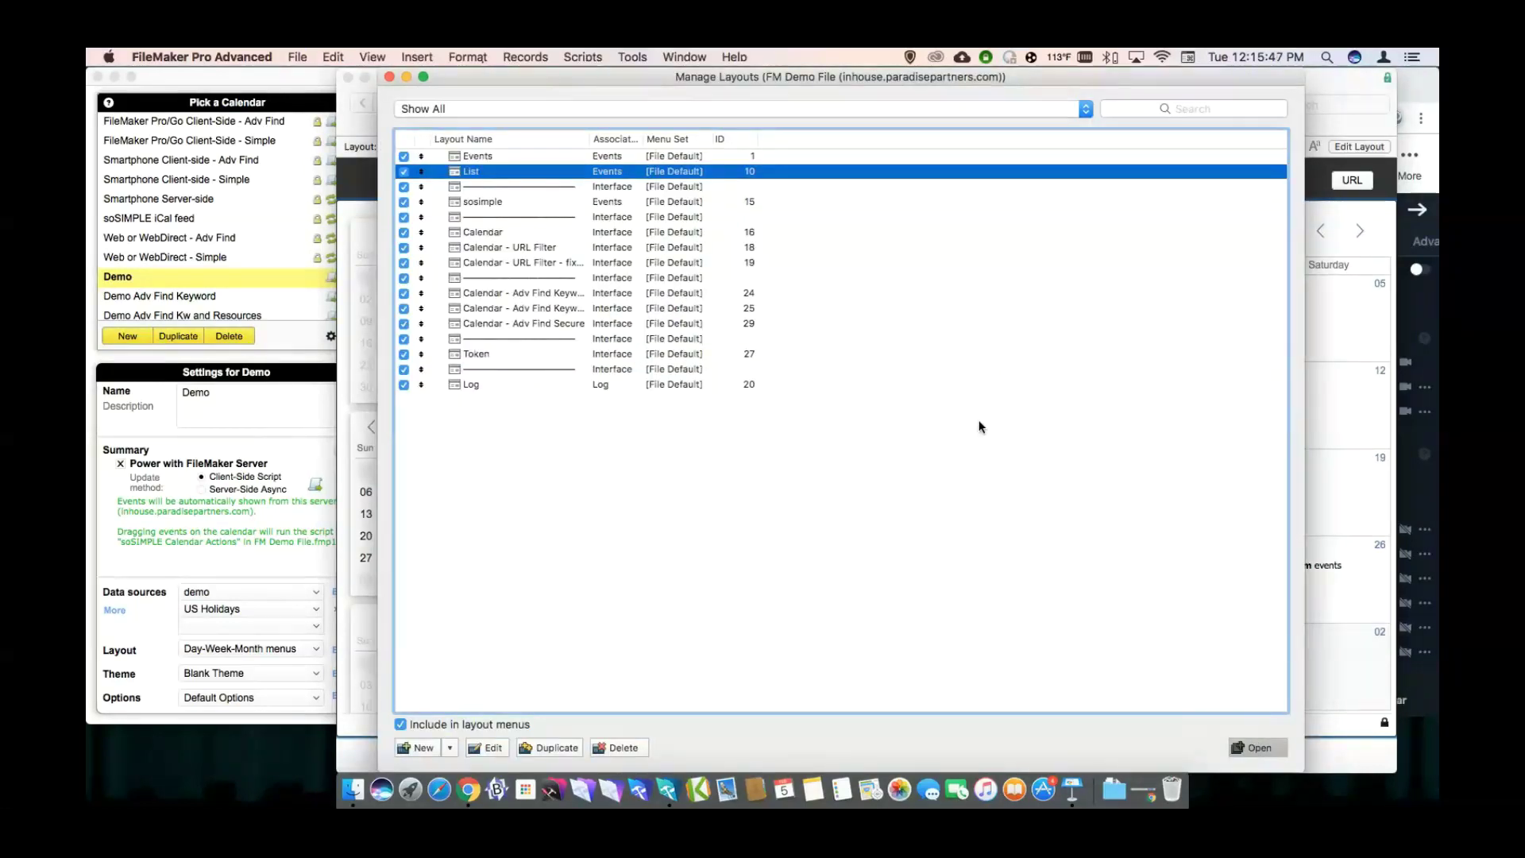
{"action": "left_click_drag", "start_coordinate": [1156, 118], "coordinate": [896, 99]}
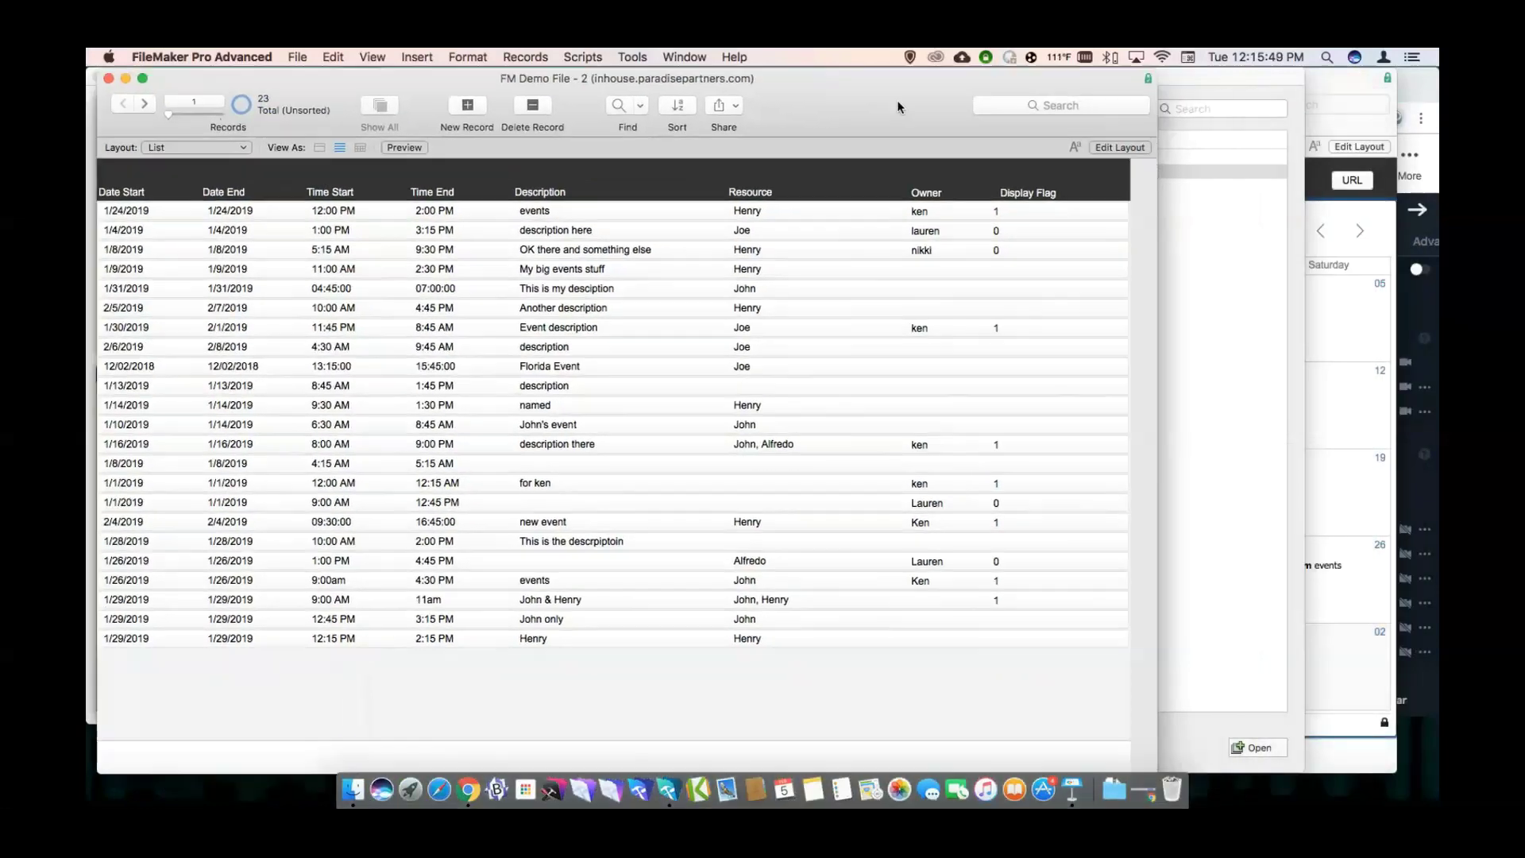
{"action": "left_click_drag", "start_coordinate": [1154, 298], "coordinate": [1050, 306]}
{"action": "left_click", "coordinate": [1204, 284]}
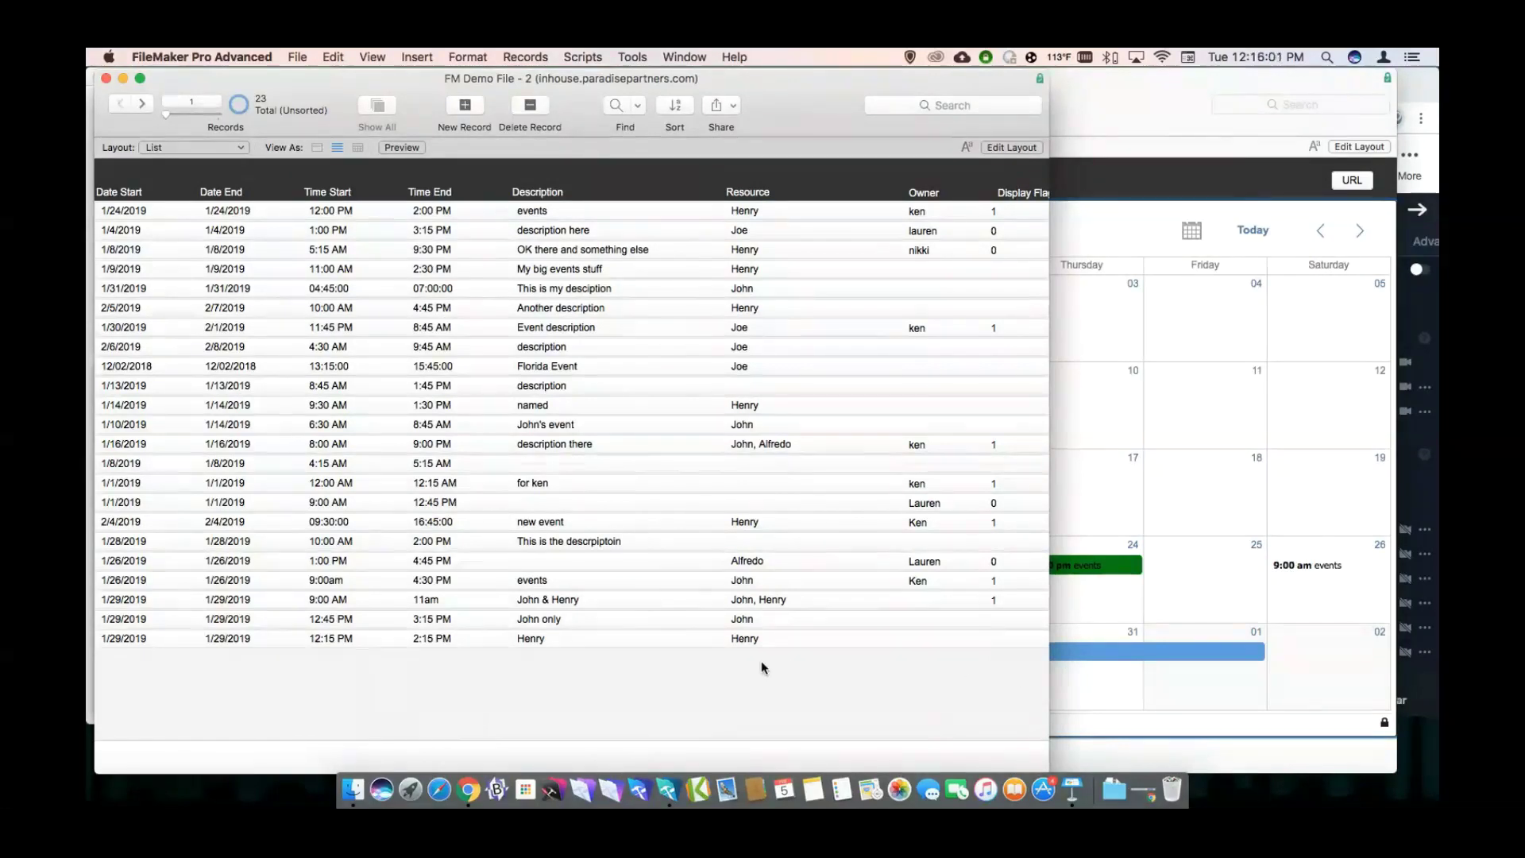
{"action": "left_click", "coordinate": [1228, 515]}
{"action": "left_click", "coordinate": [227, 699]}
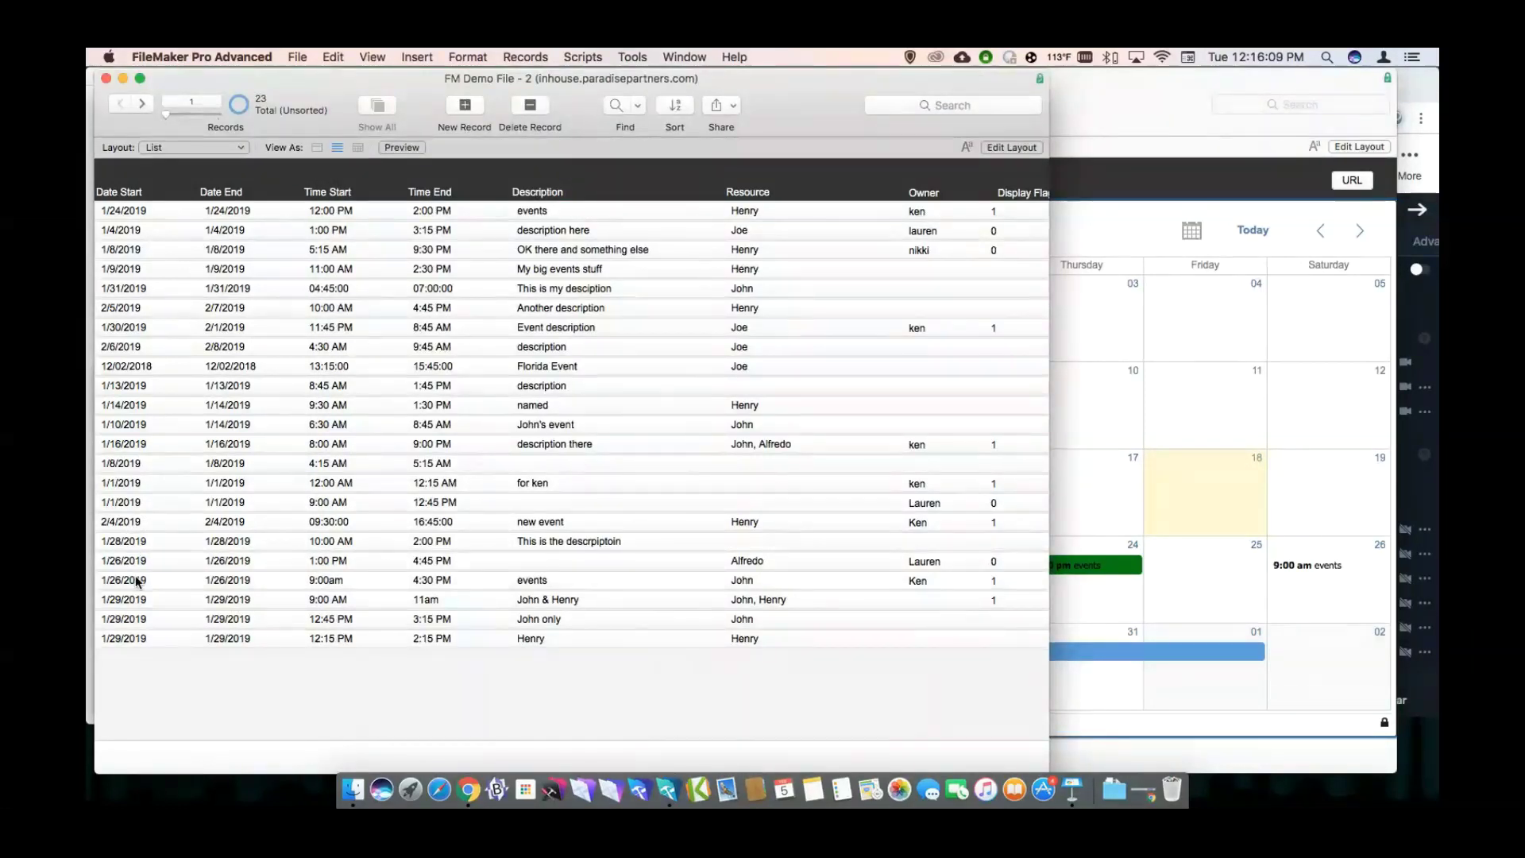
Clear the display FLAG of the 1/26/2019 9:00am event and reload the calendar.
{"action": "left_click", "coordinate": [998, 581]}
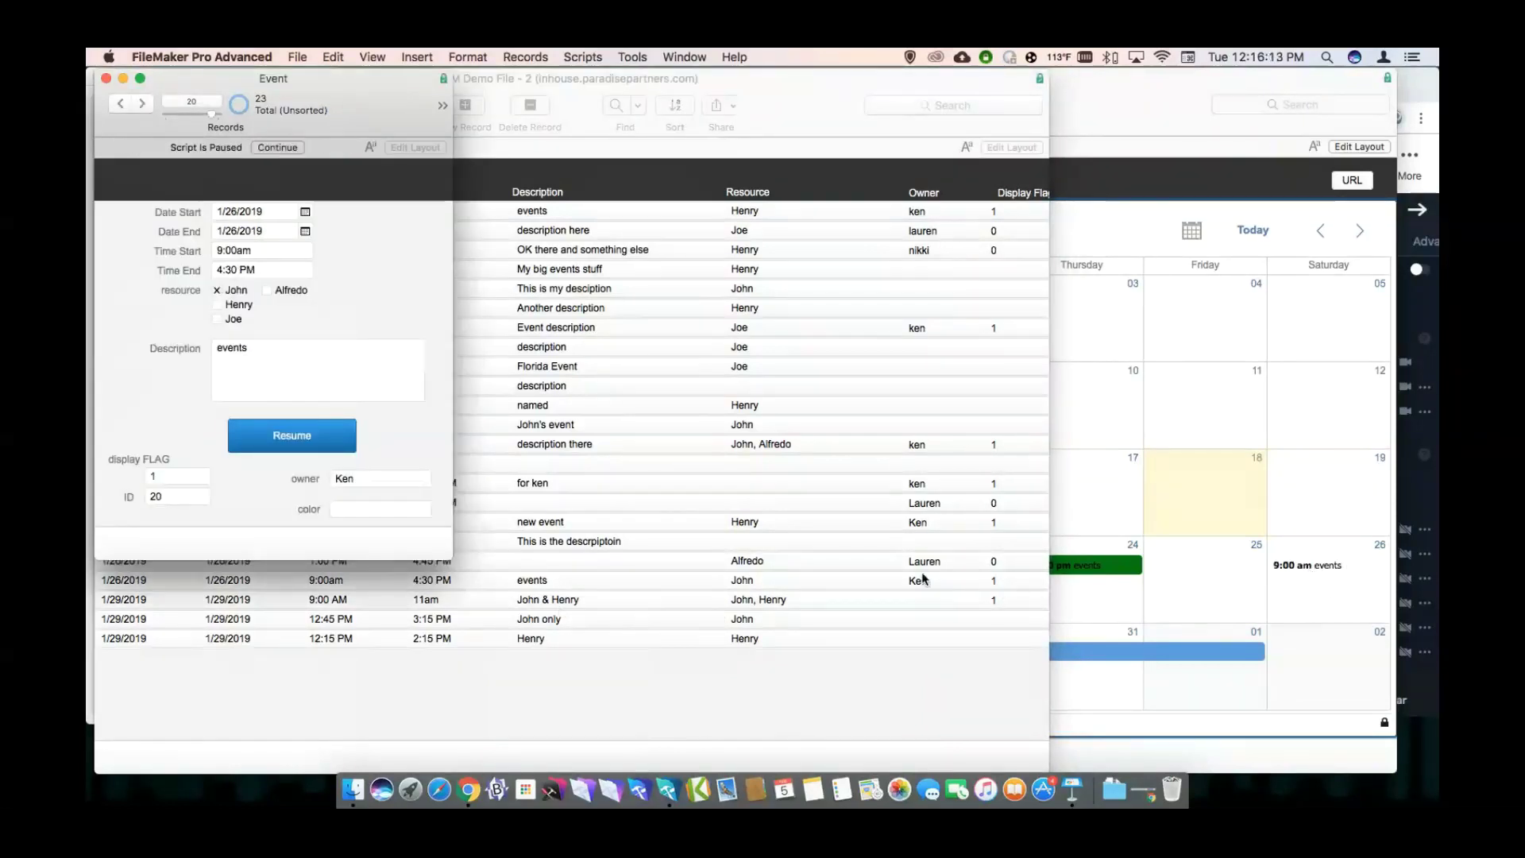
{"action": "left_click", "coordinate": [159, 477]}
{"action": "key", "text": "BackSpace"}
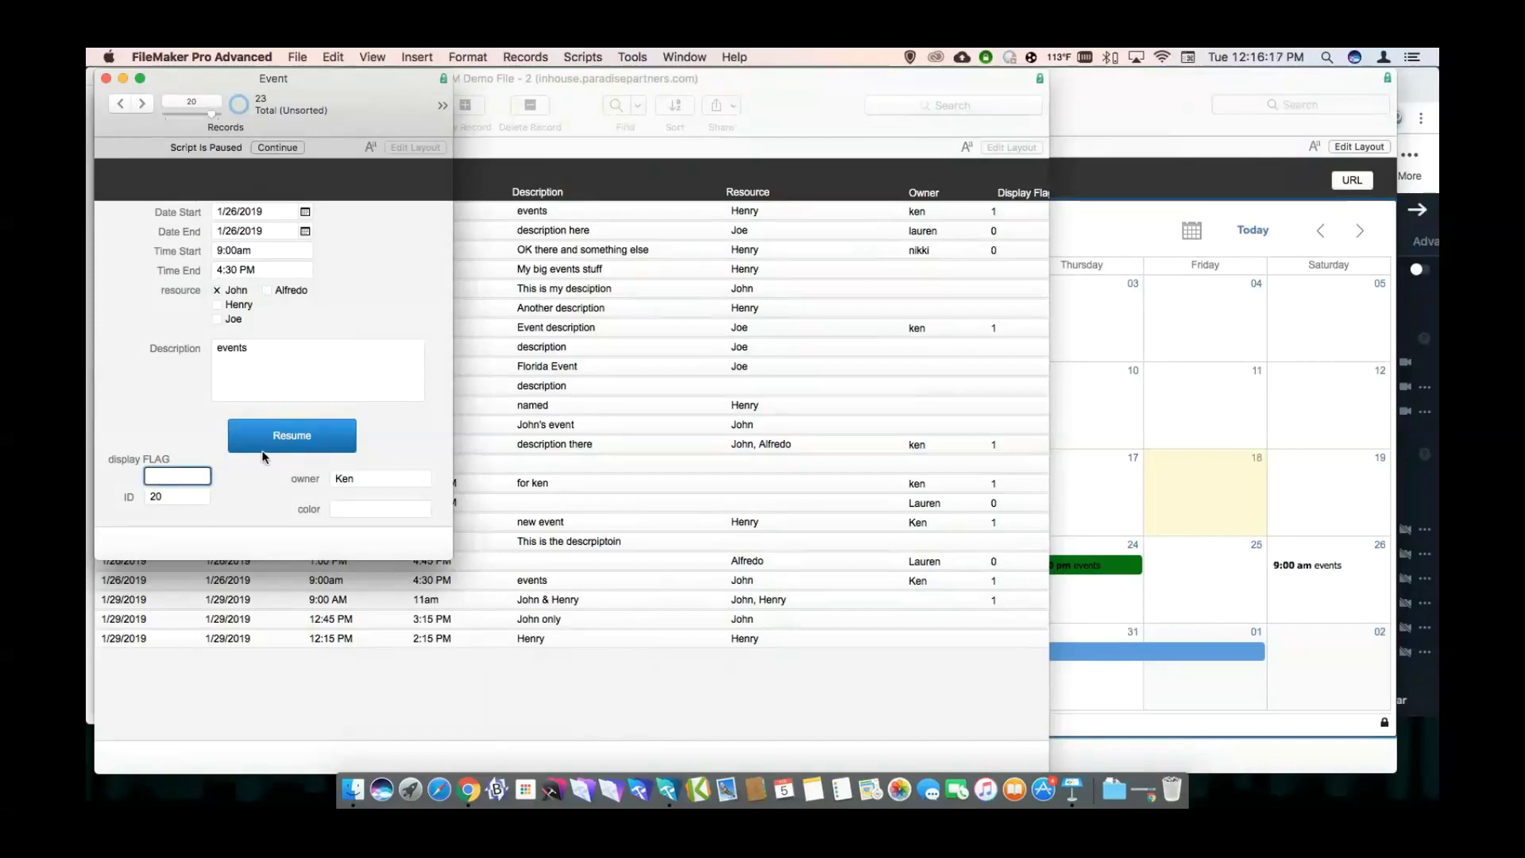
{"action": "left_click", "coordinate": [290, 437]}
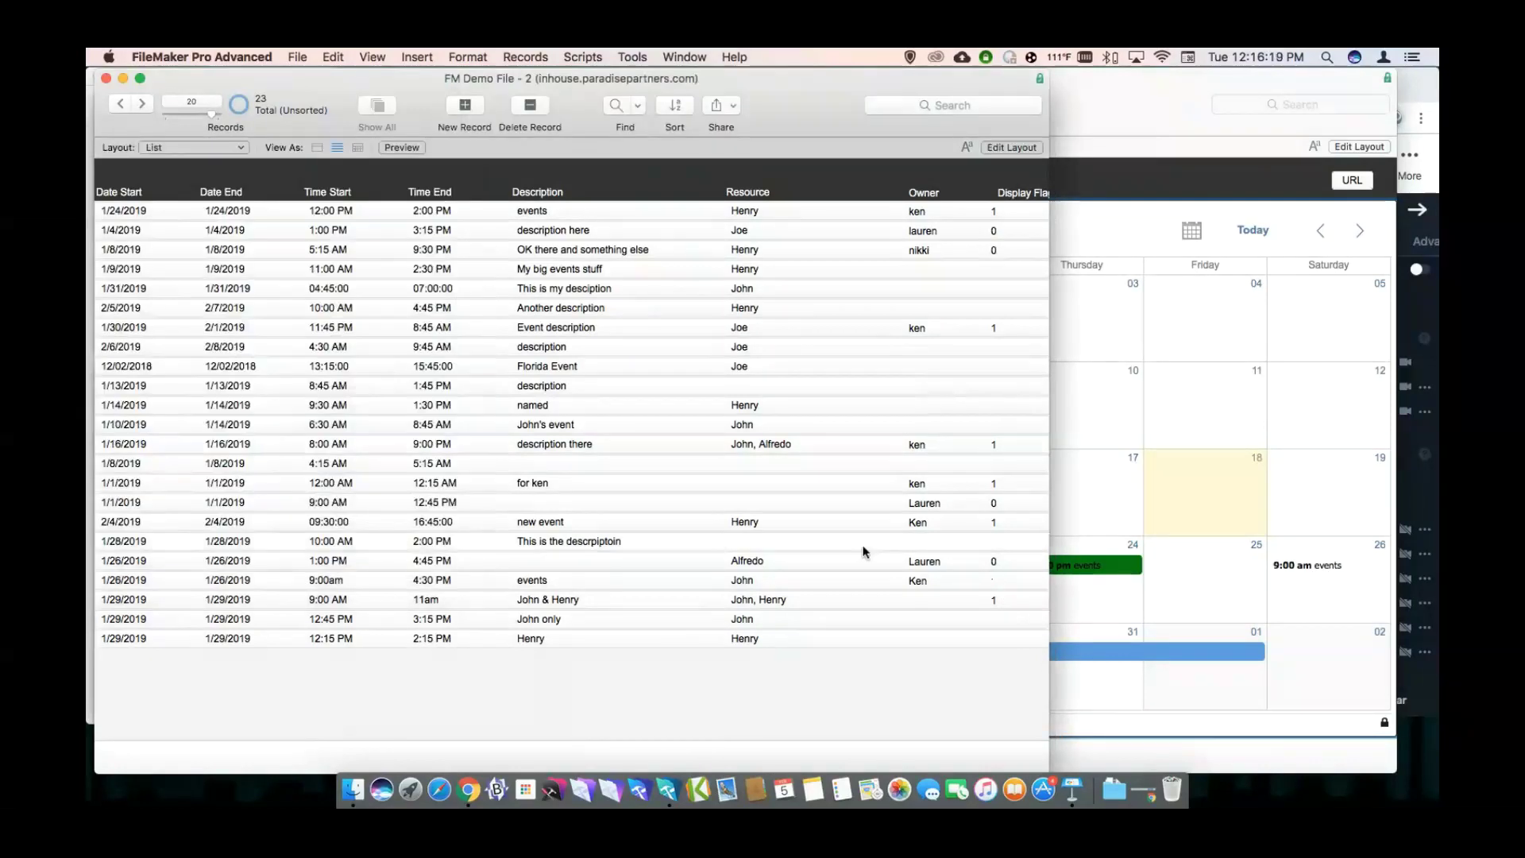
{"action": "left_click", "coordinate": [1151, 222]}
{"action": "right_click", "coordinate": [1151, 220]}
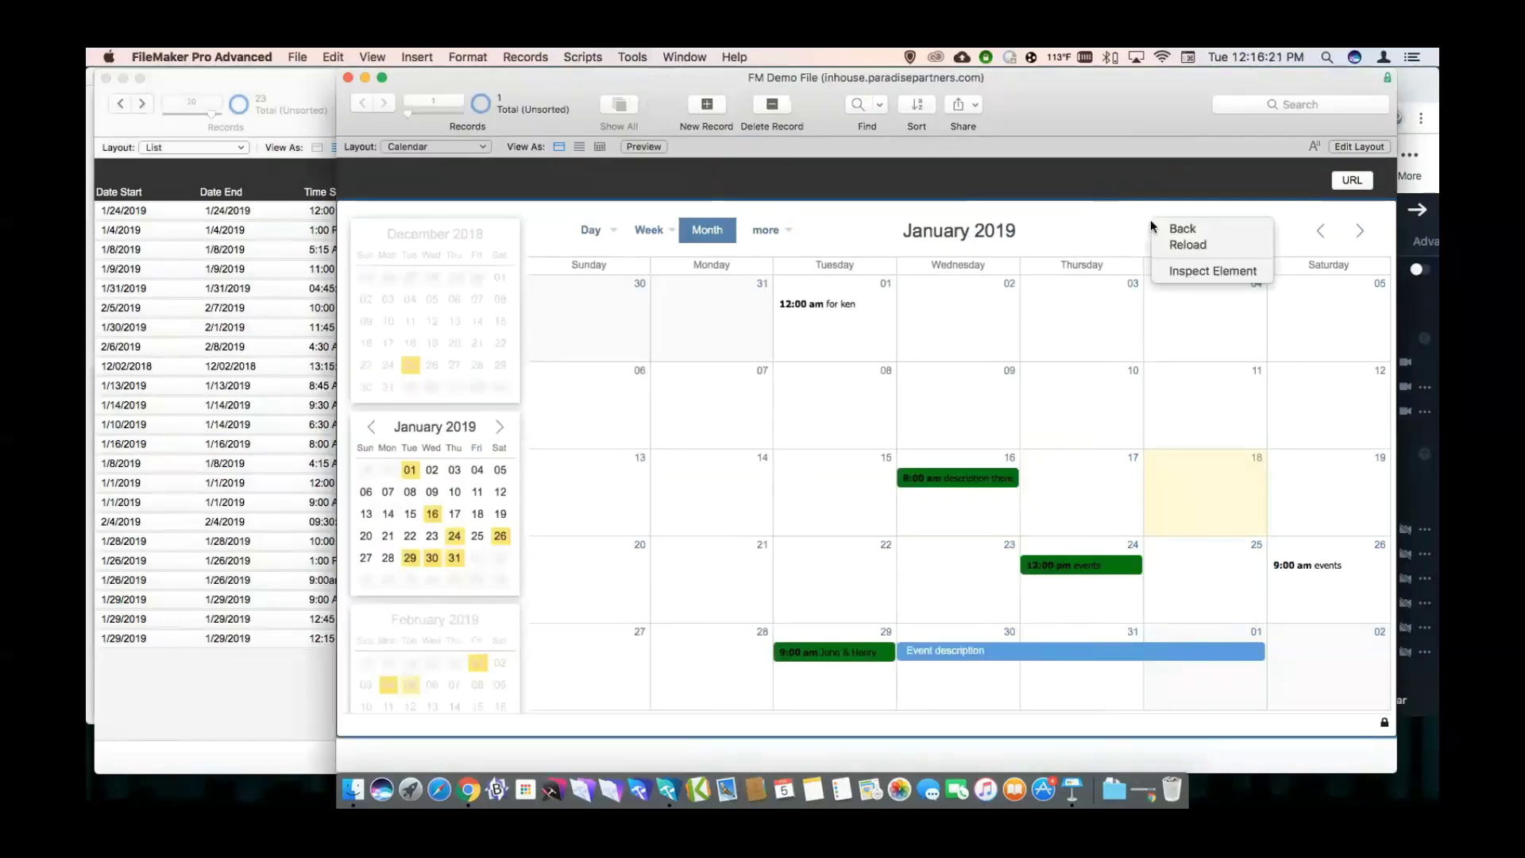
{"action": "left_click", "coordinate": [1166, 244]}
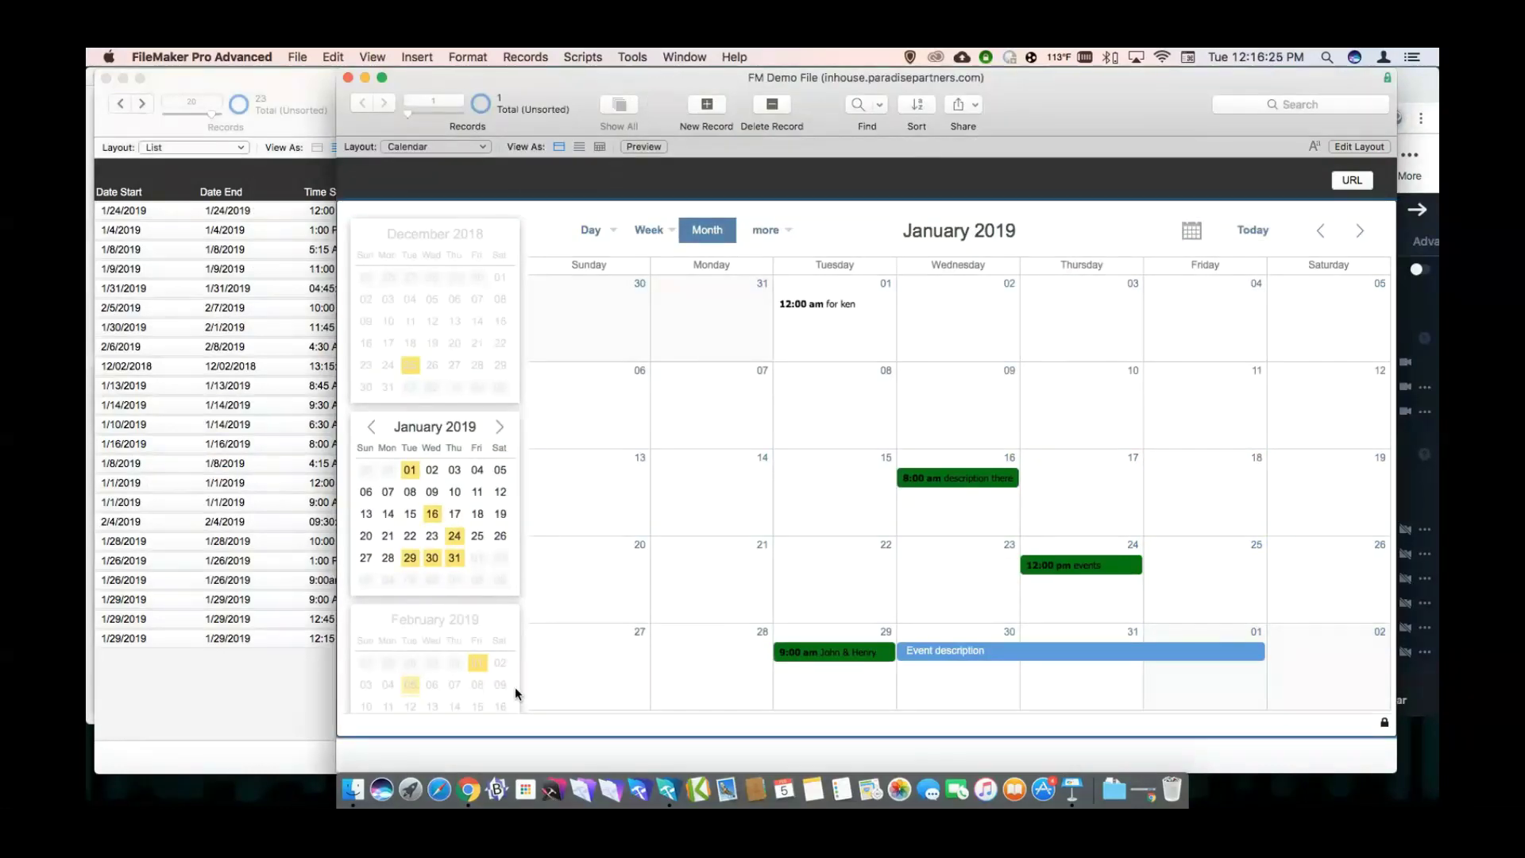
Set the display FLAG of the 1/26/2019 9:00am event to 1 from the List window.
{"action": "left_click", "coordinate": [269, 679]}
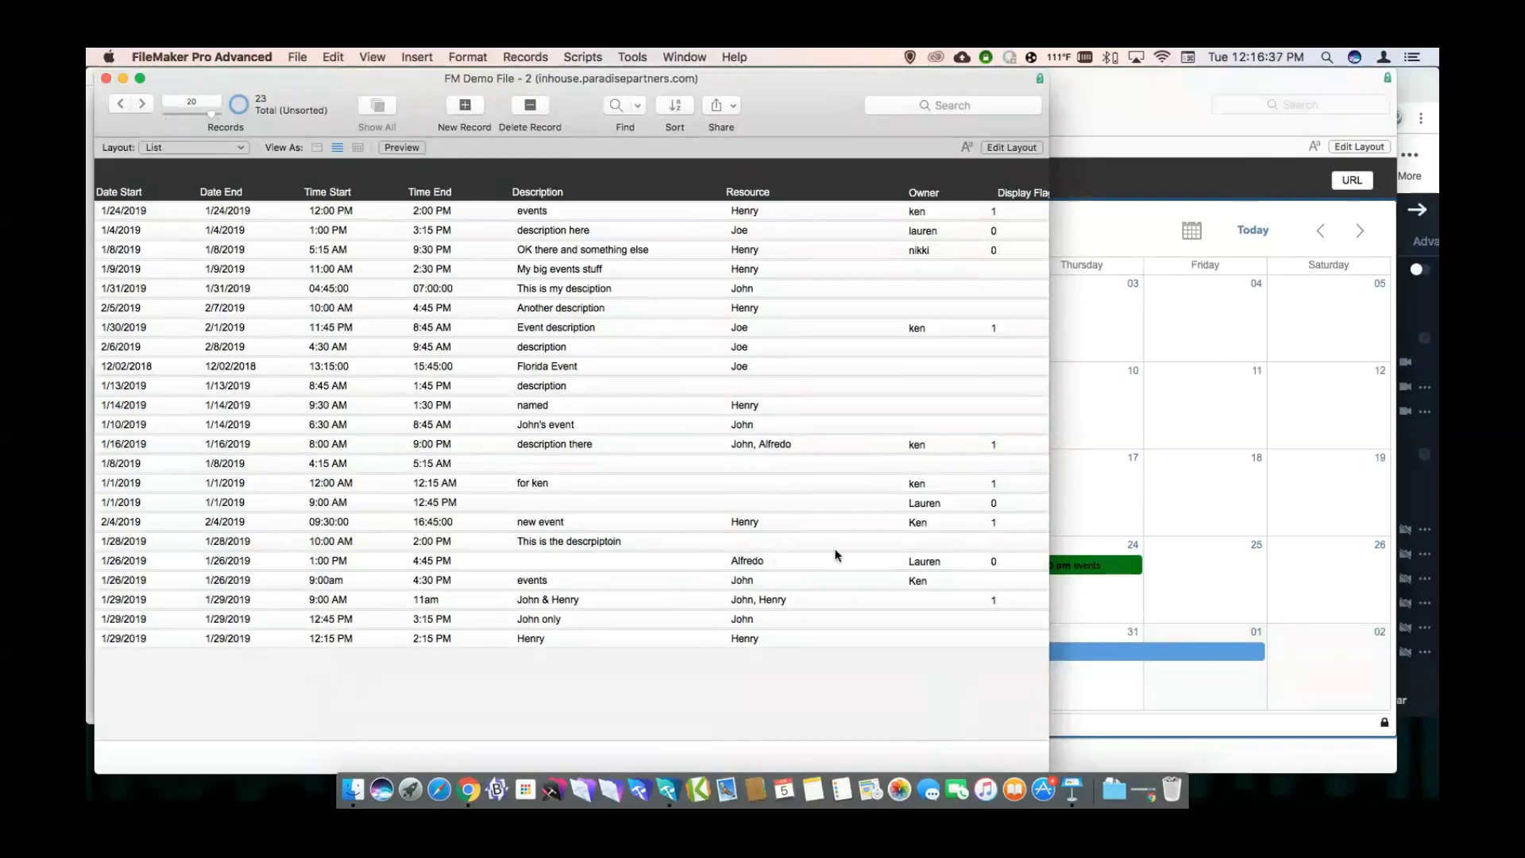
{"action": "left_click", "coordinate": [968, 586]}
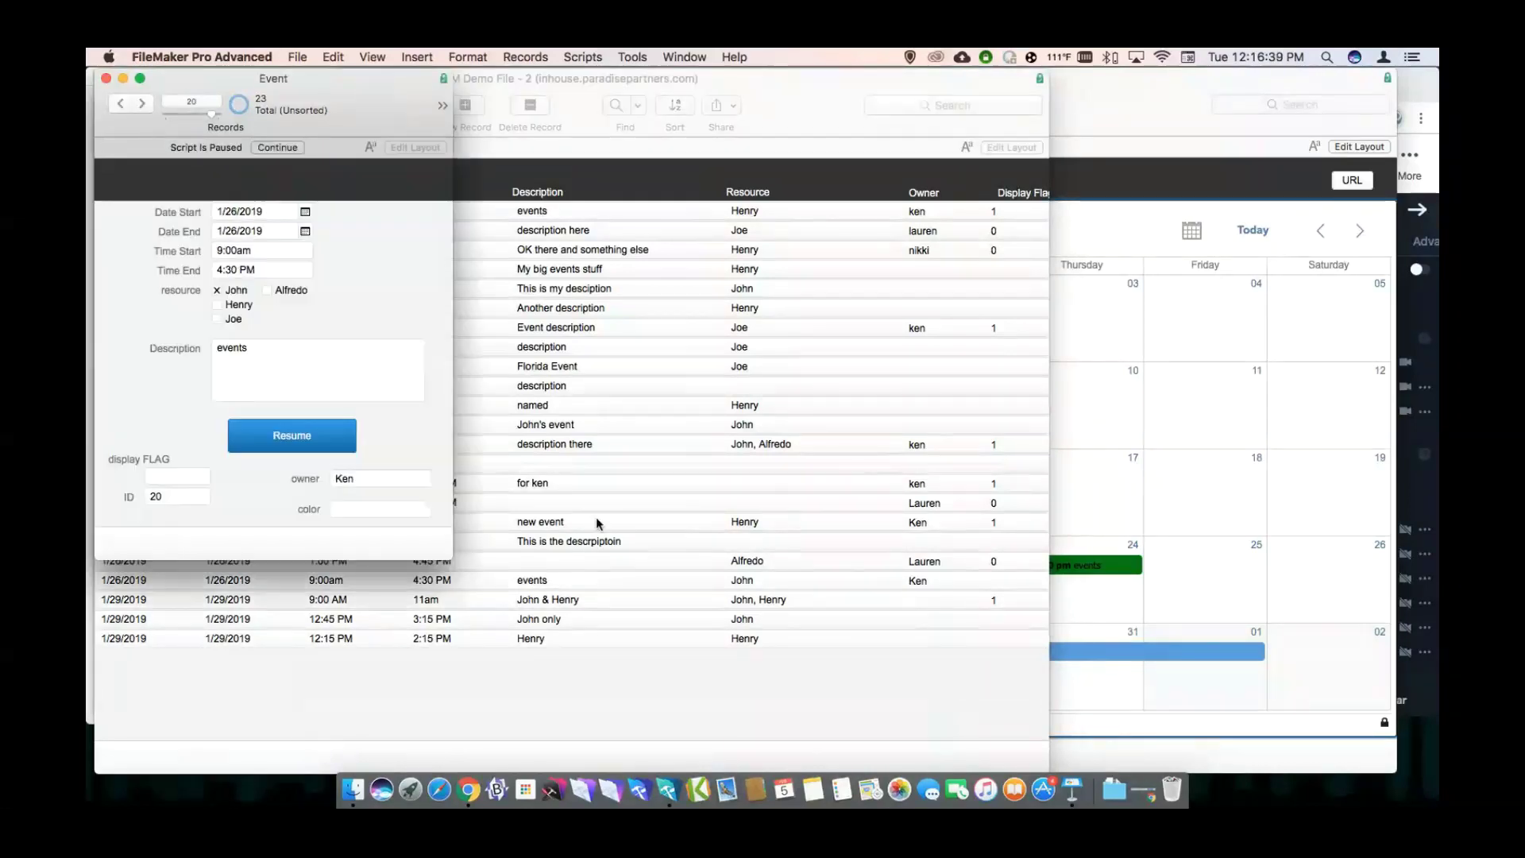
{"action": "left_click", "coordinate": [197, 477]}
{"action": "type", "text": "1"}
{"action": "left_click", "coordinate": [282, 436]}
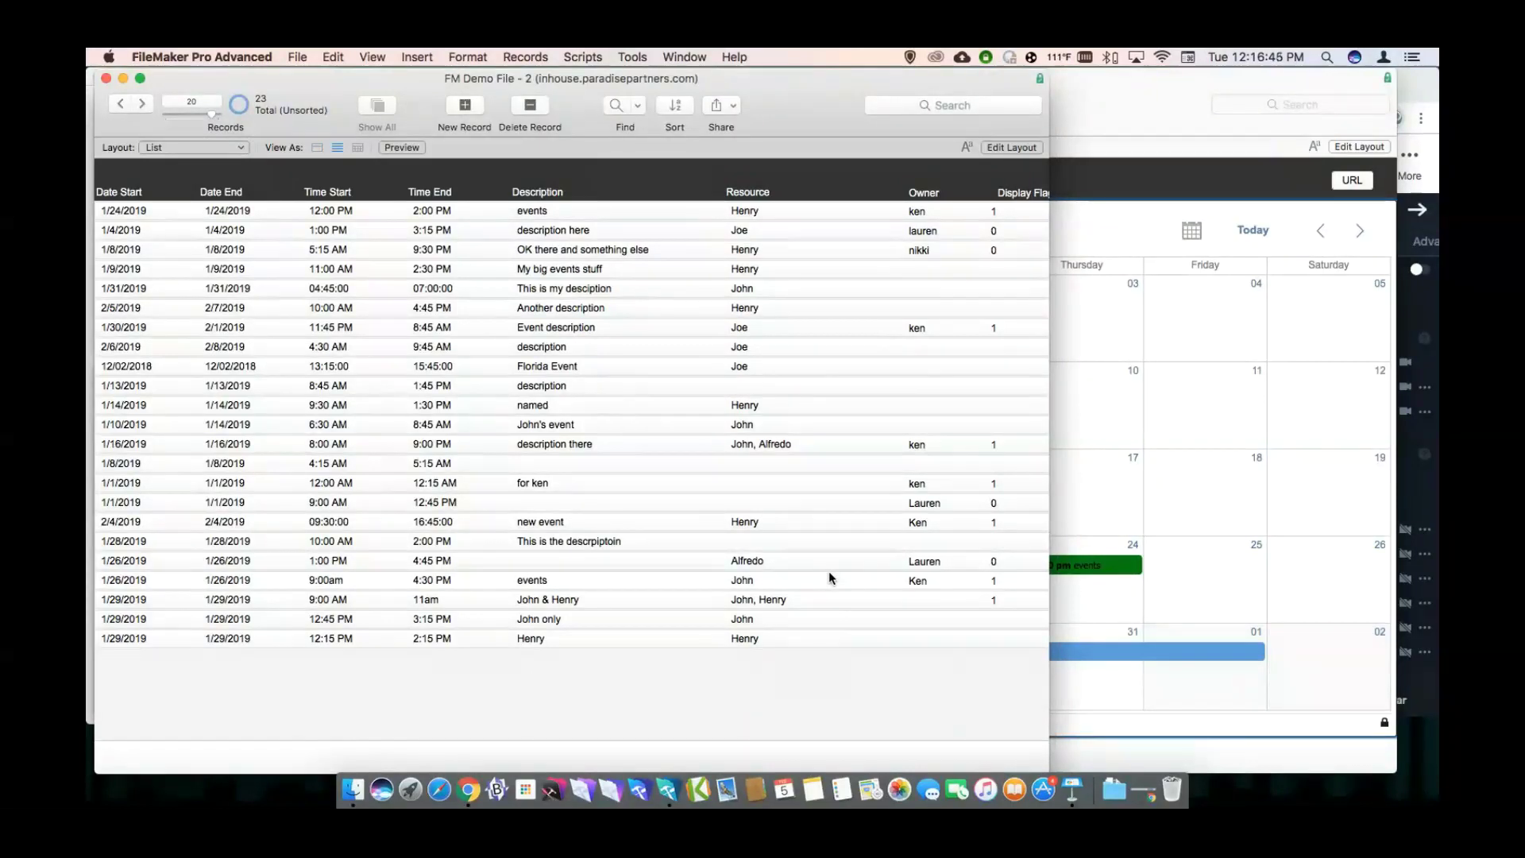
Change display FLAG to a Calculation testing whether owner equals the owner's name on the 1/26/2019 1:00 PM event, and save the database definition.
{"action": "key", "text": "super+shift+d"}
{"action": "double_click", "coordinate": [238, 318]}
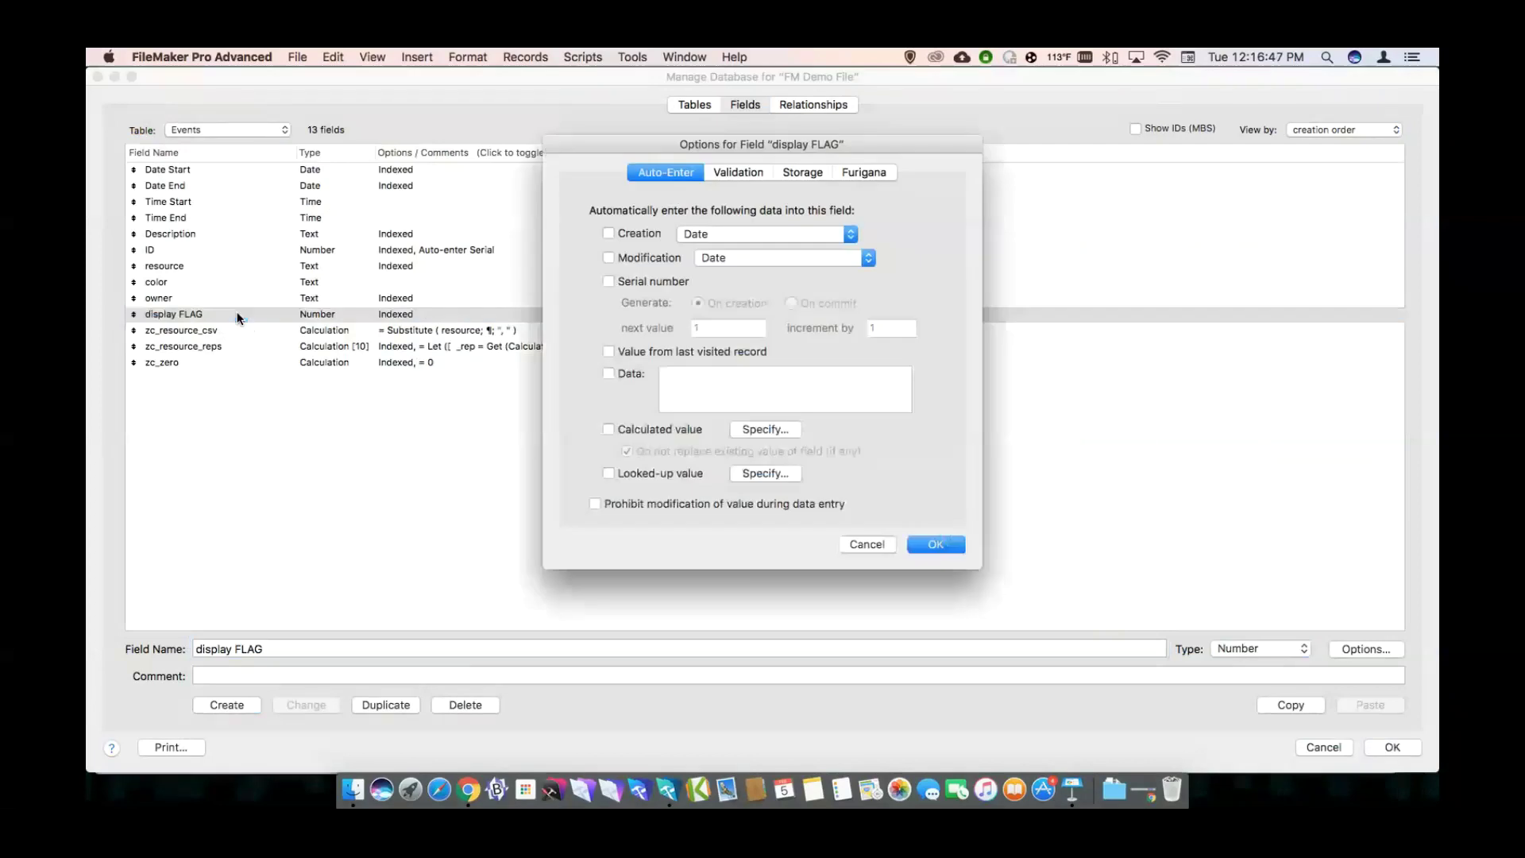
{"action": "key", "text": "Escape"}
{"action": "key", "text": "super+l"}
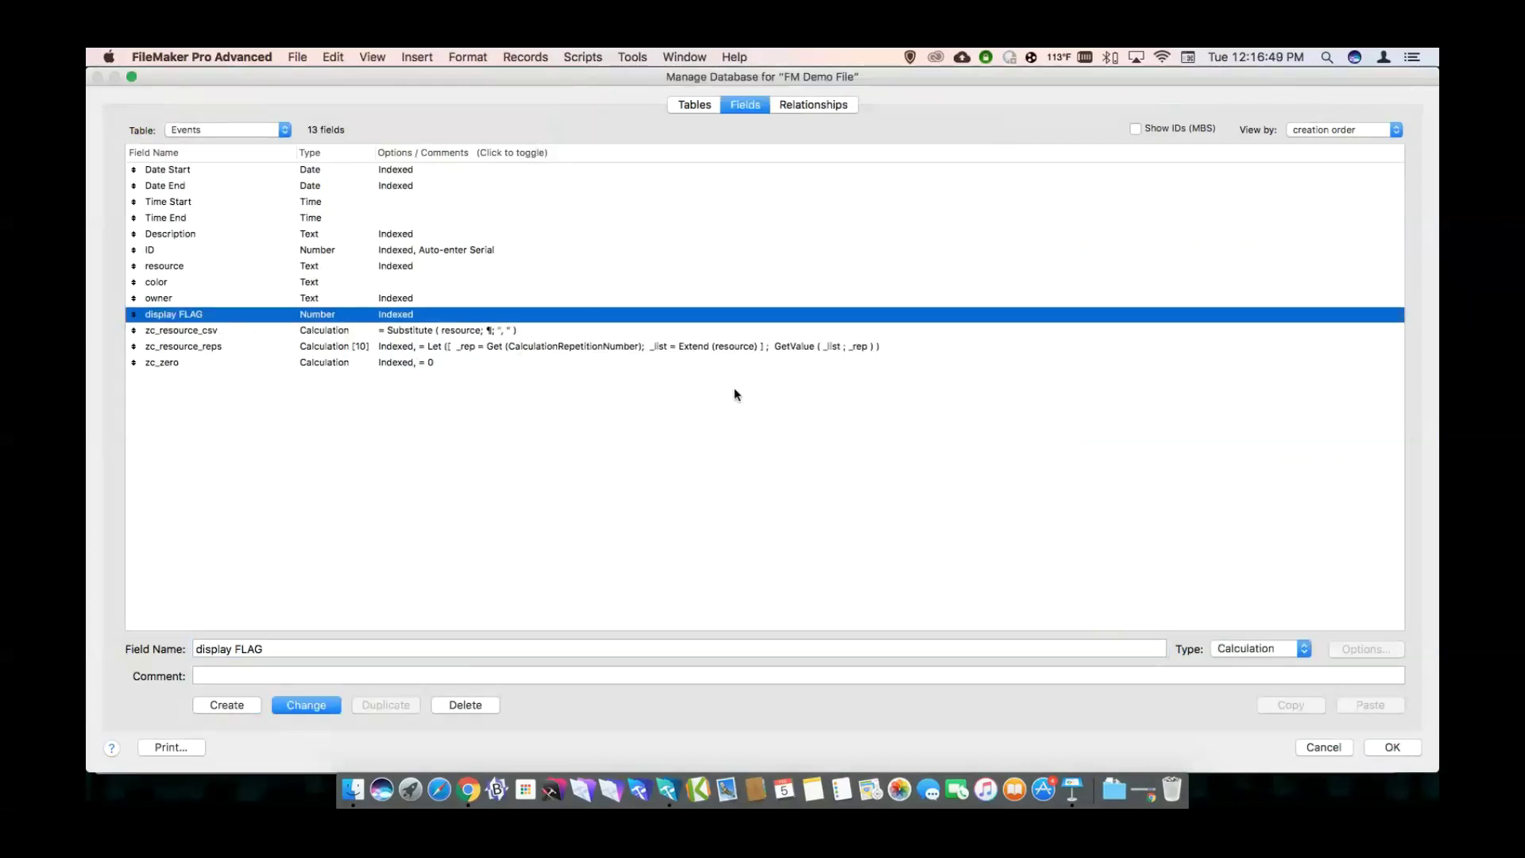
{"action": "left_click", "coordinate": [306, 707]}
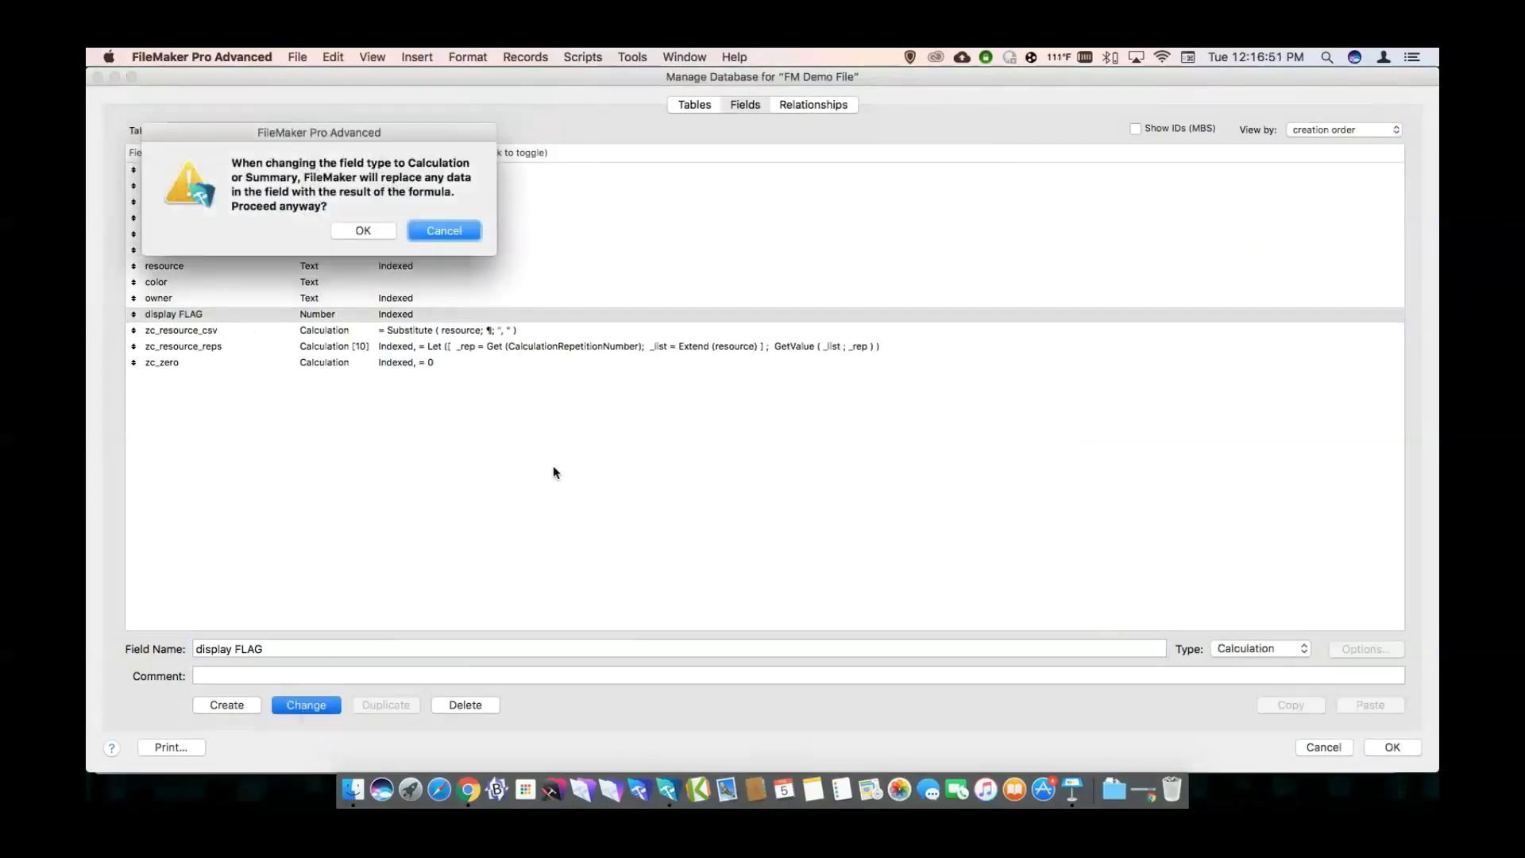
{"action": "left_click", "coordinate": [355, 233]}
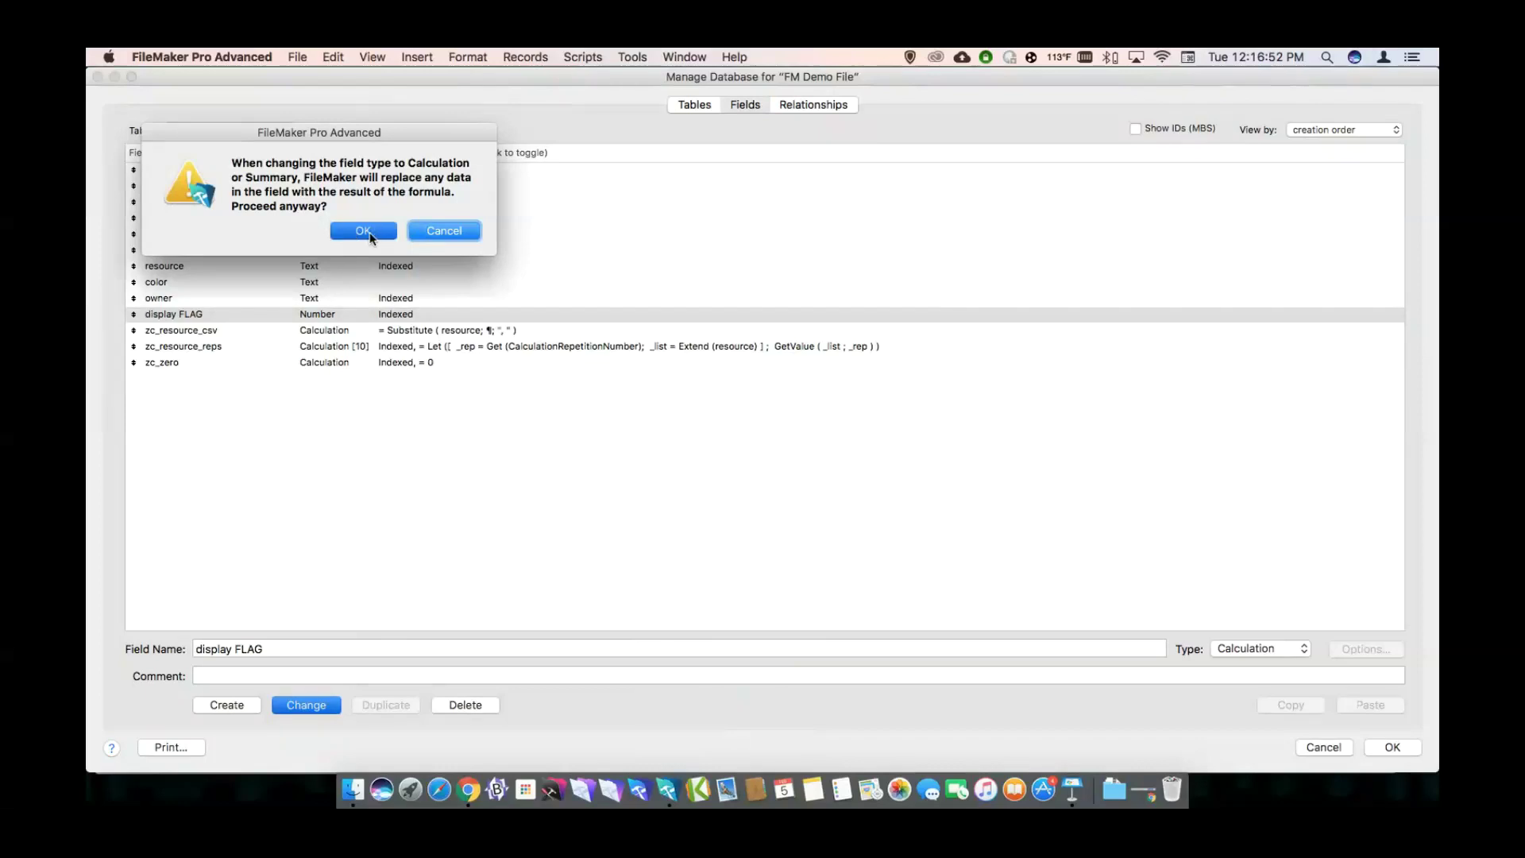
{"action": "double_click", "coordinate": [738, 225]}
{"action": "type", "text": "Lauren"}
{"action": "key", "text": "KP_Enter"}
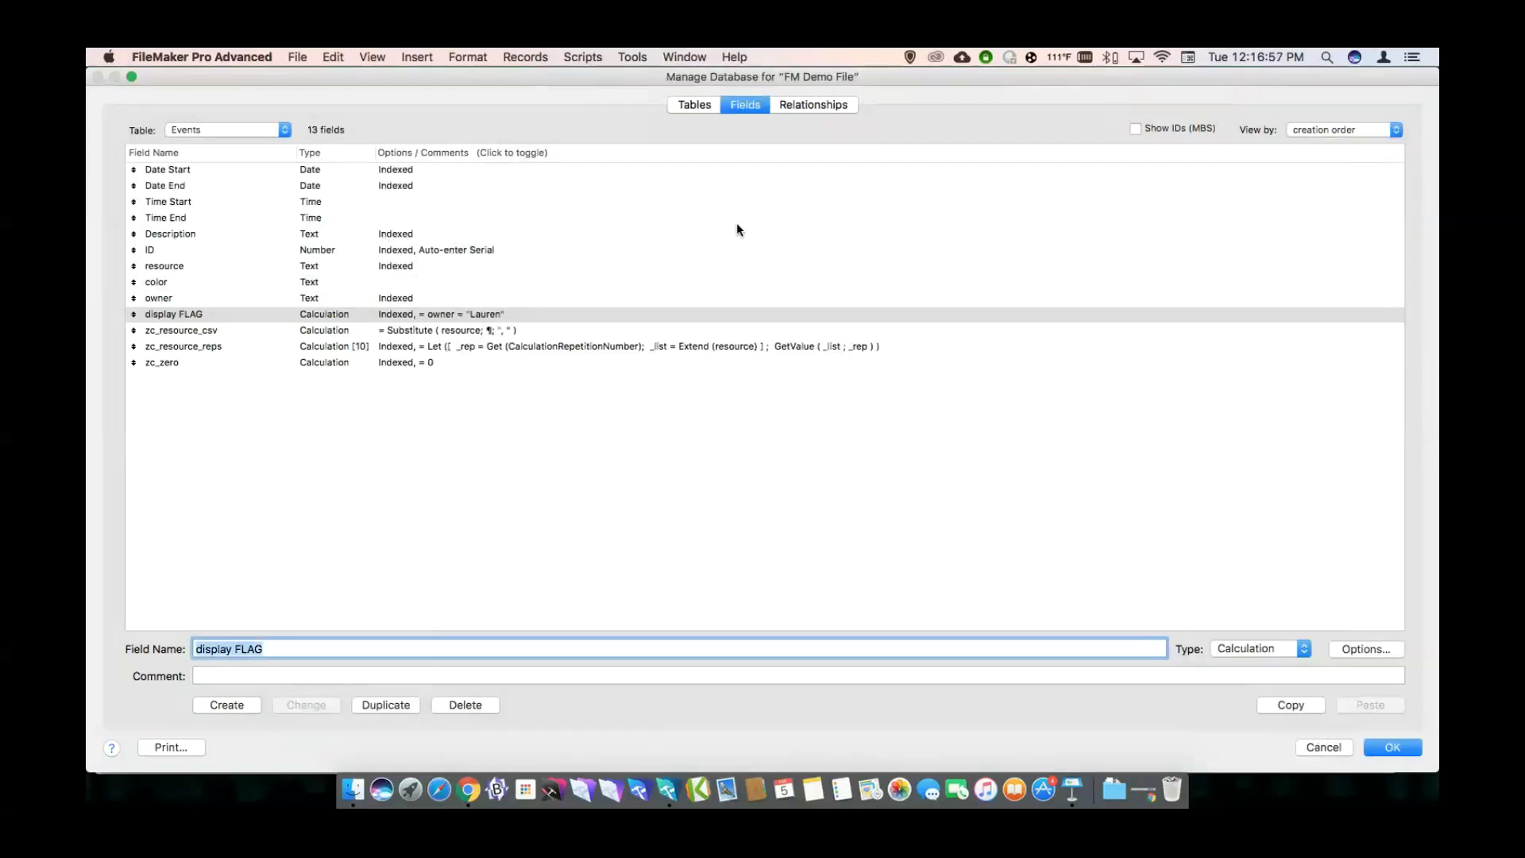
{"action": "key", "text": "Return"}
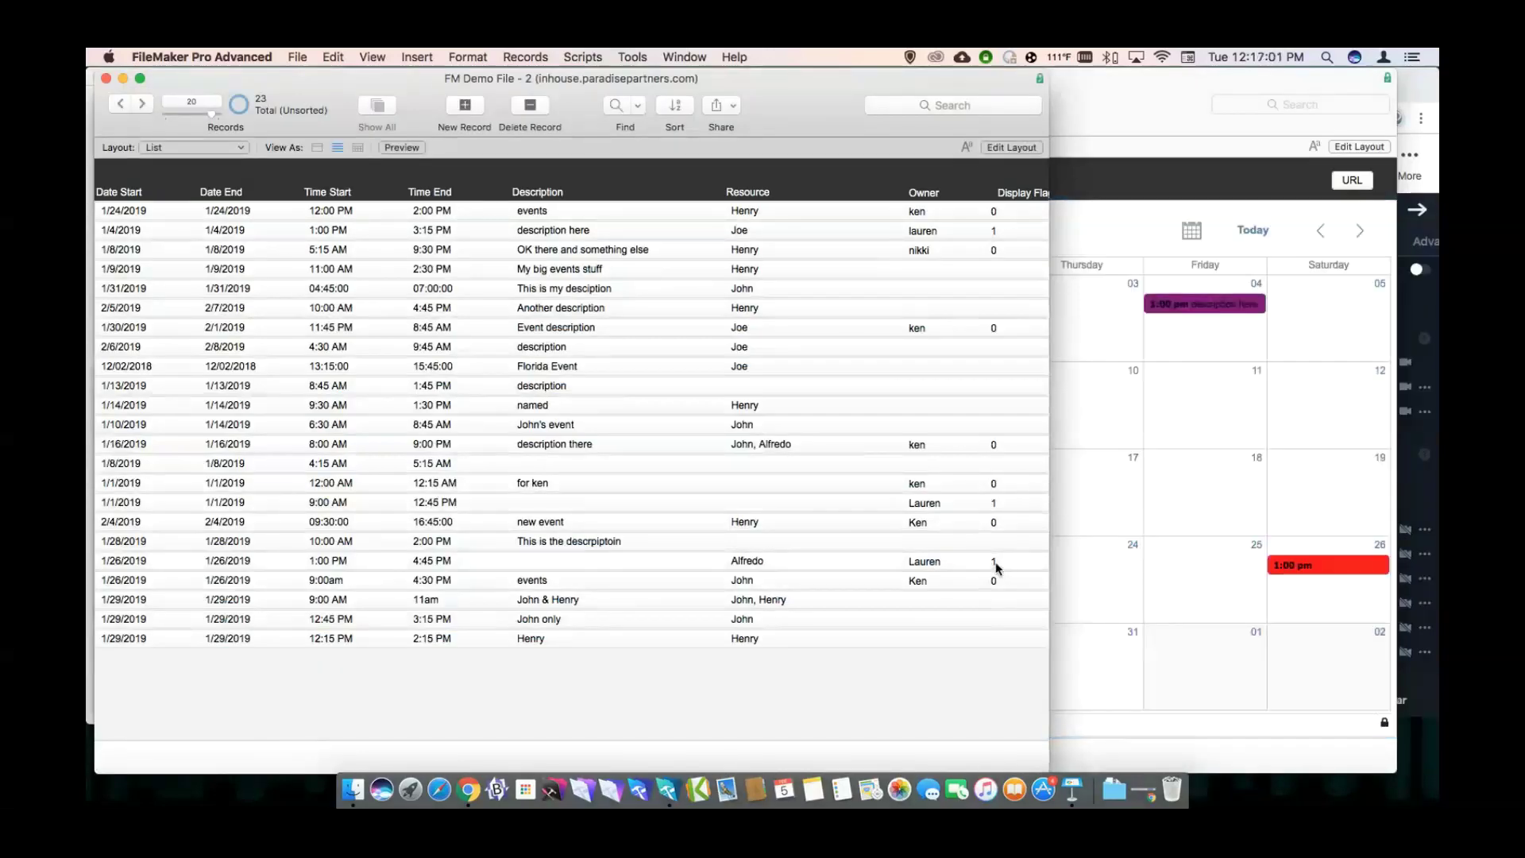
Compare the January 2019 calendar events with the Display Flag values in the List window, and close that window.
{"action": "left_click", "coordinate": [1123, 231]}
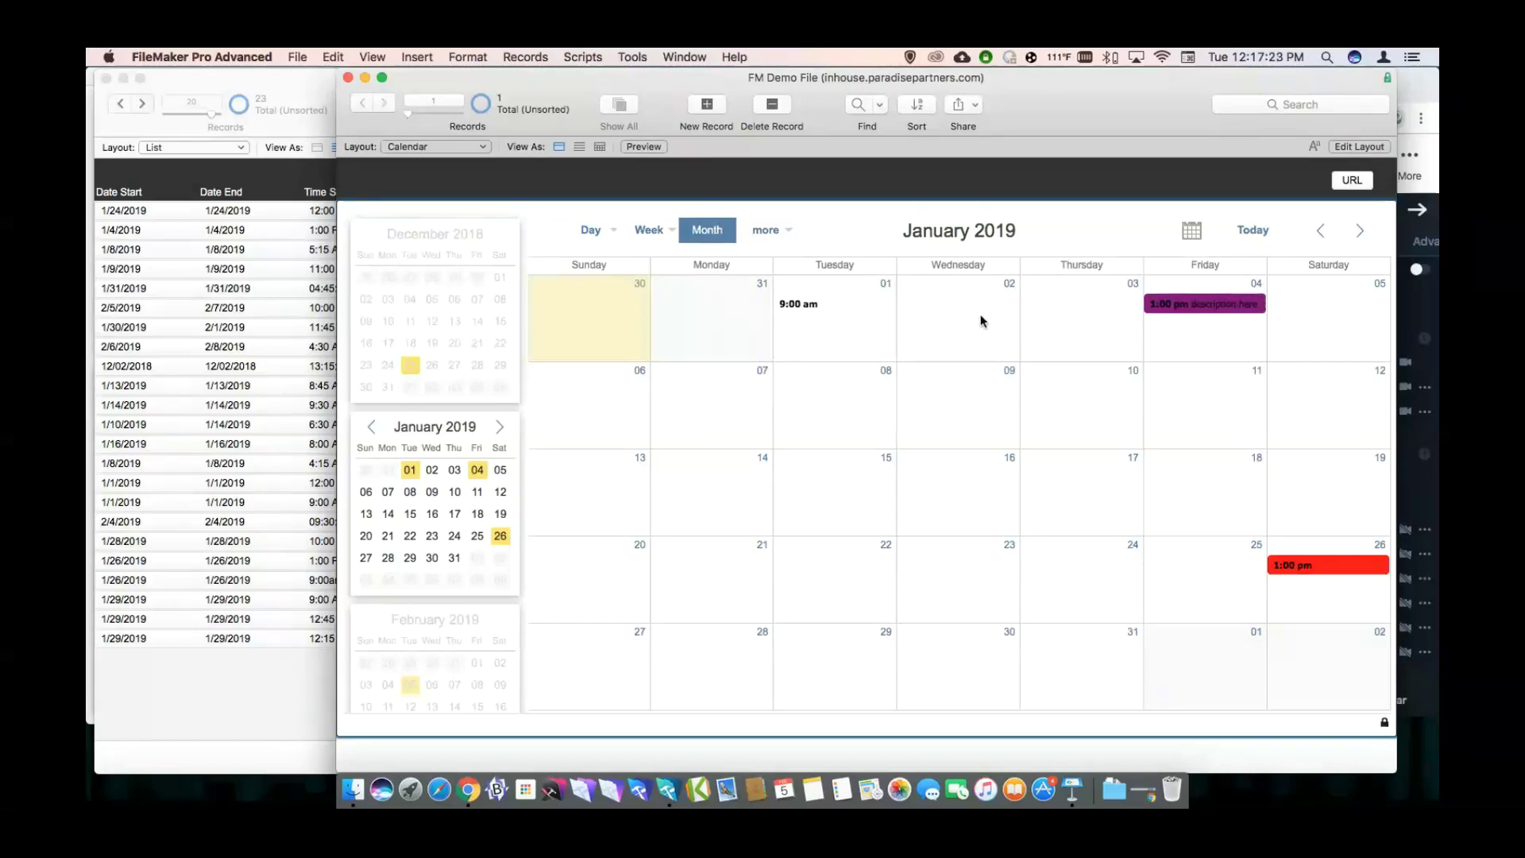
{"action": "left_click", "coordinate": [290, 676]}
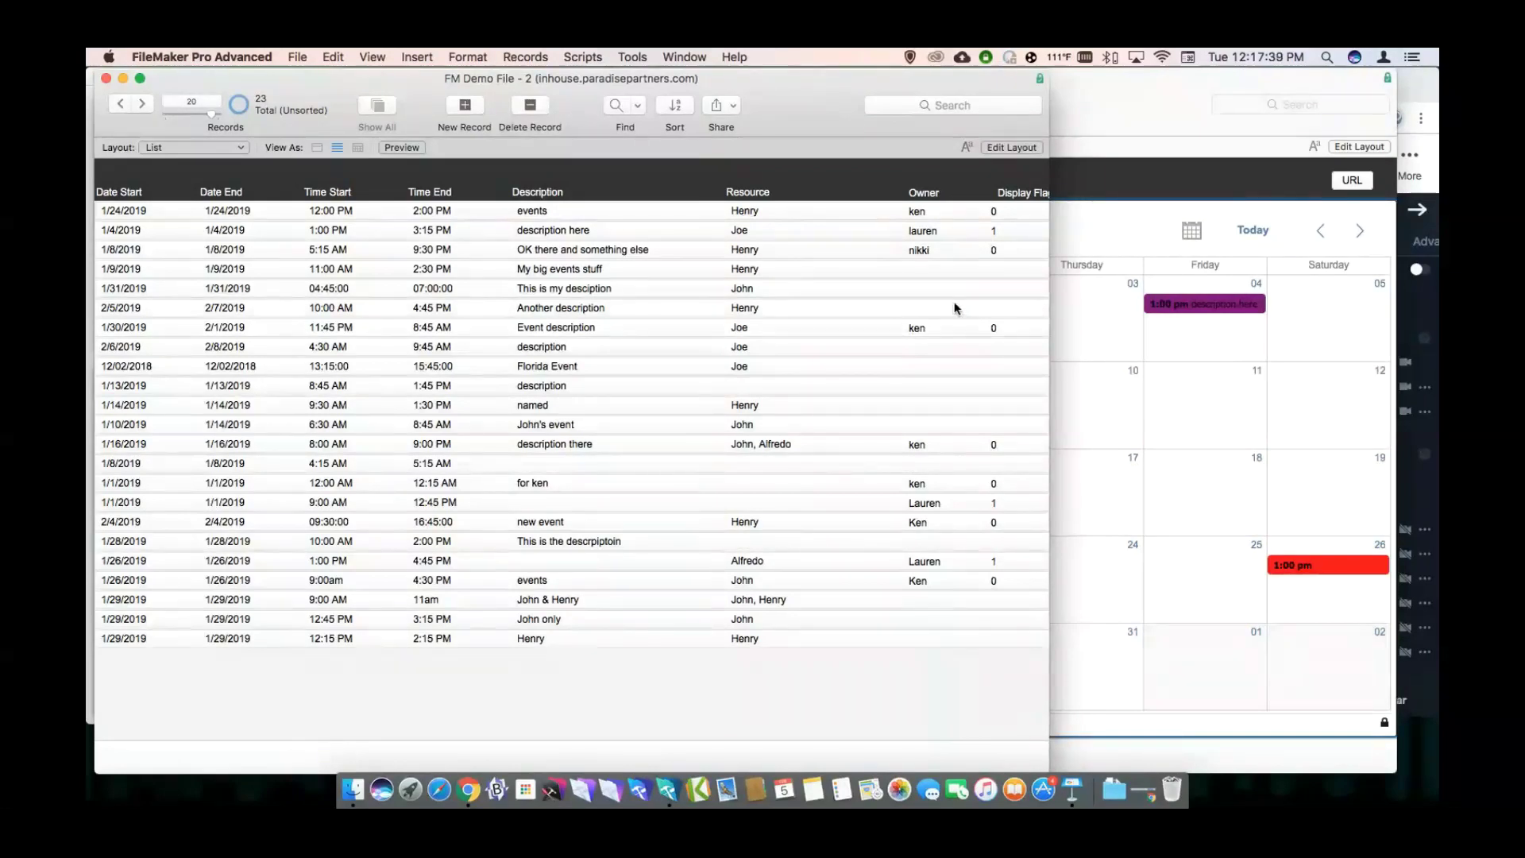
{"action": "left_click", "coordinate": [1072, 248]}
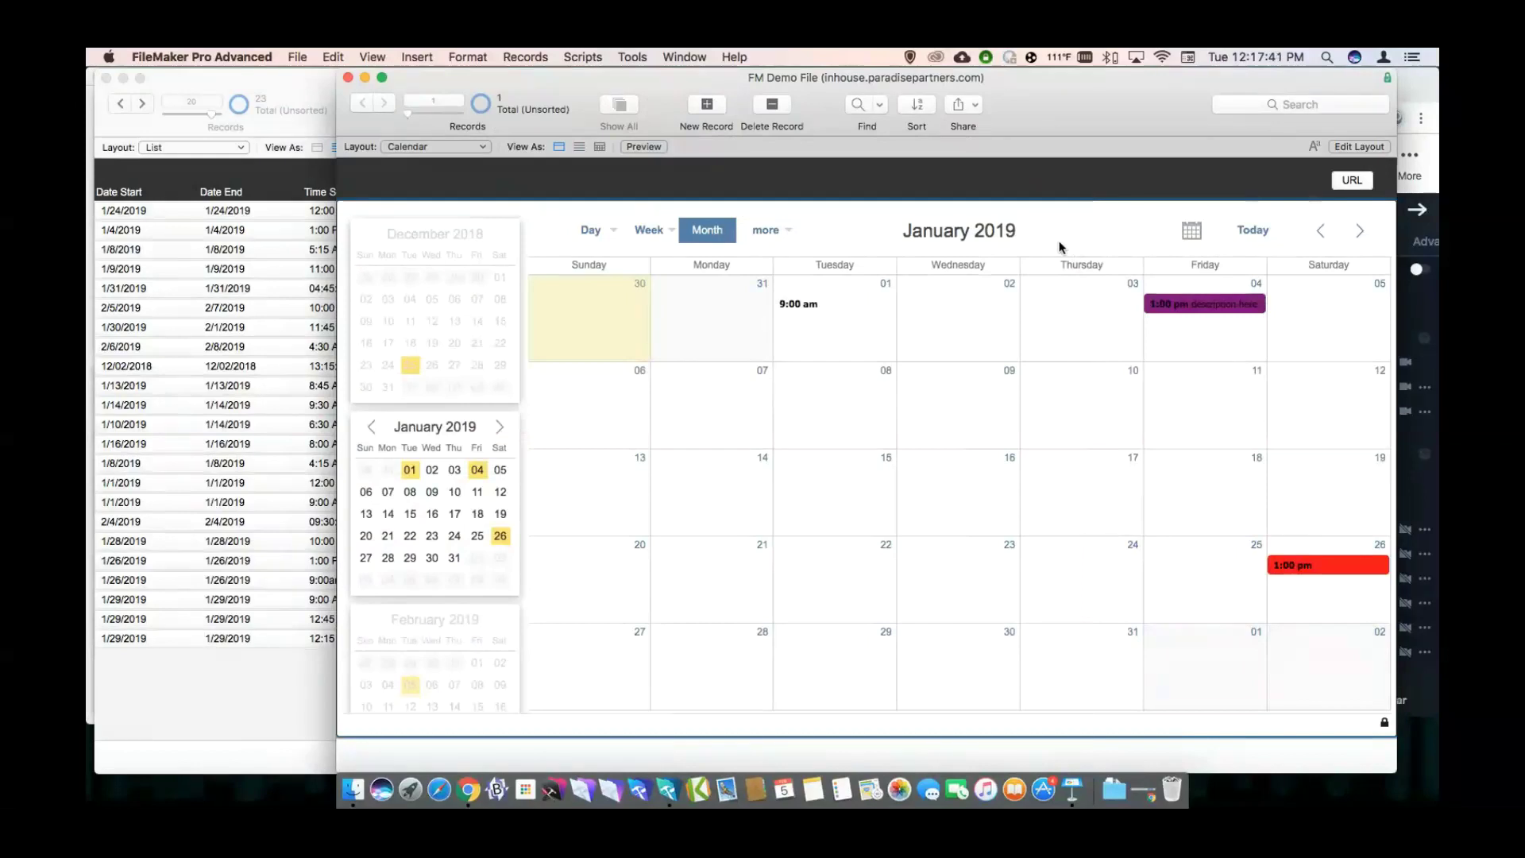
{"action": "left_click", "coordinate": [305, 194]}
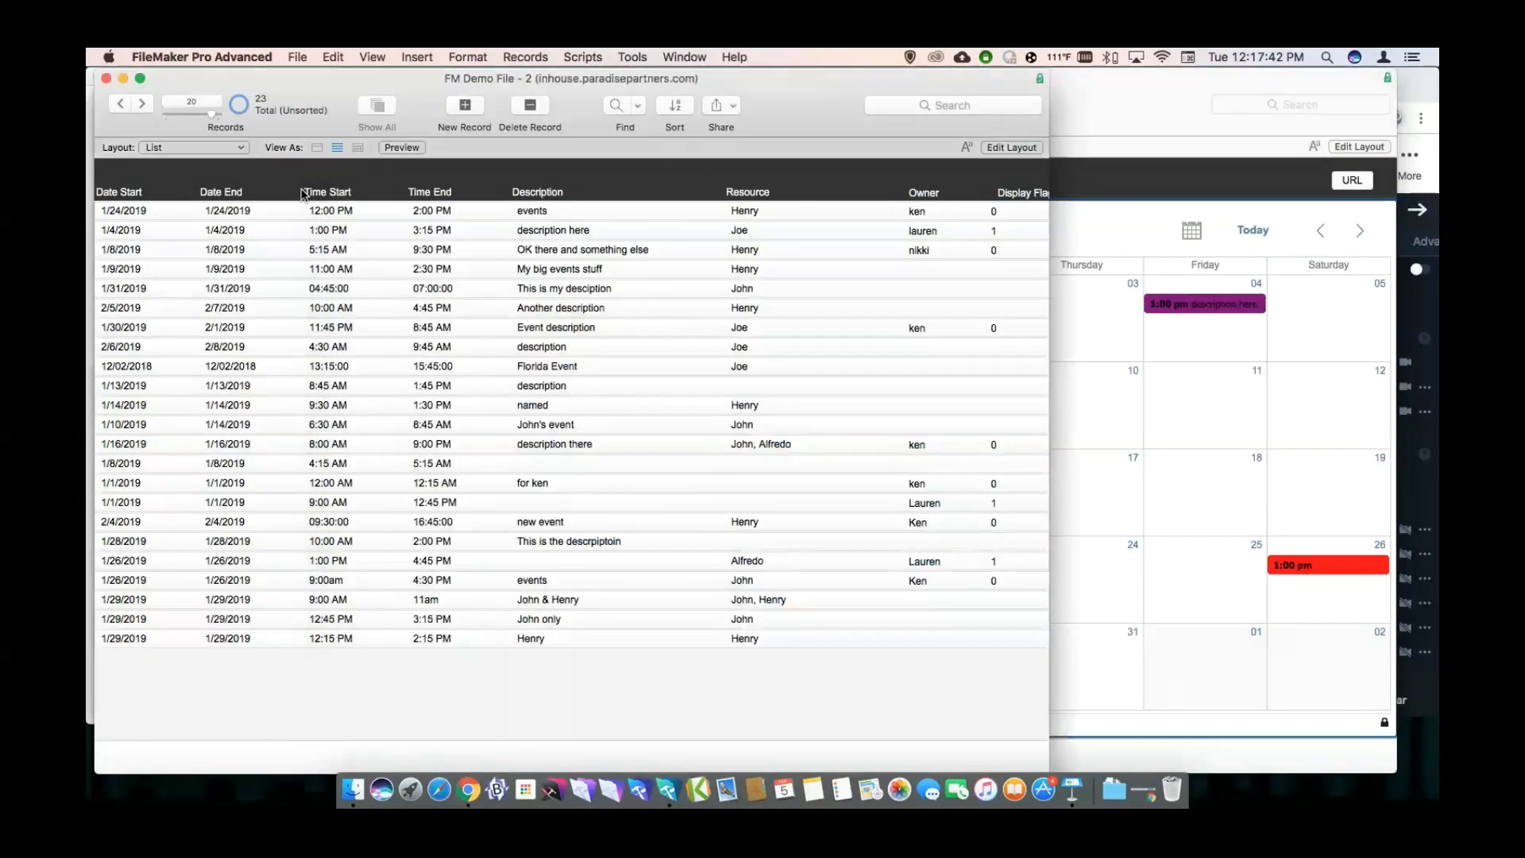
{"action": "left_click", "coordinate": [107, 80]}
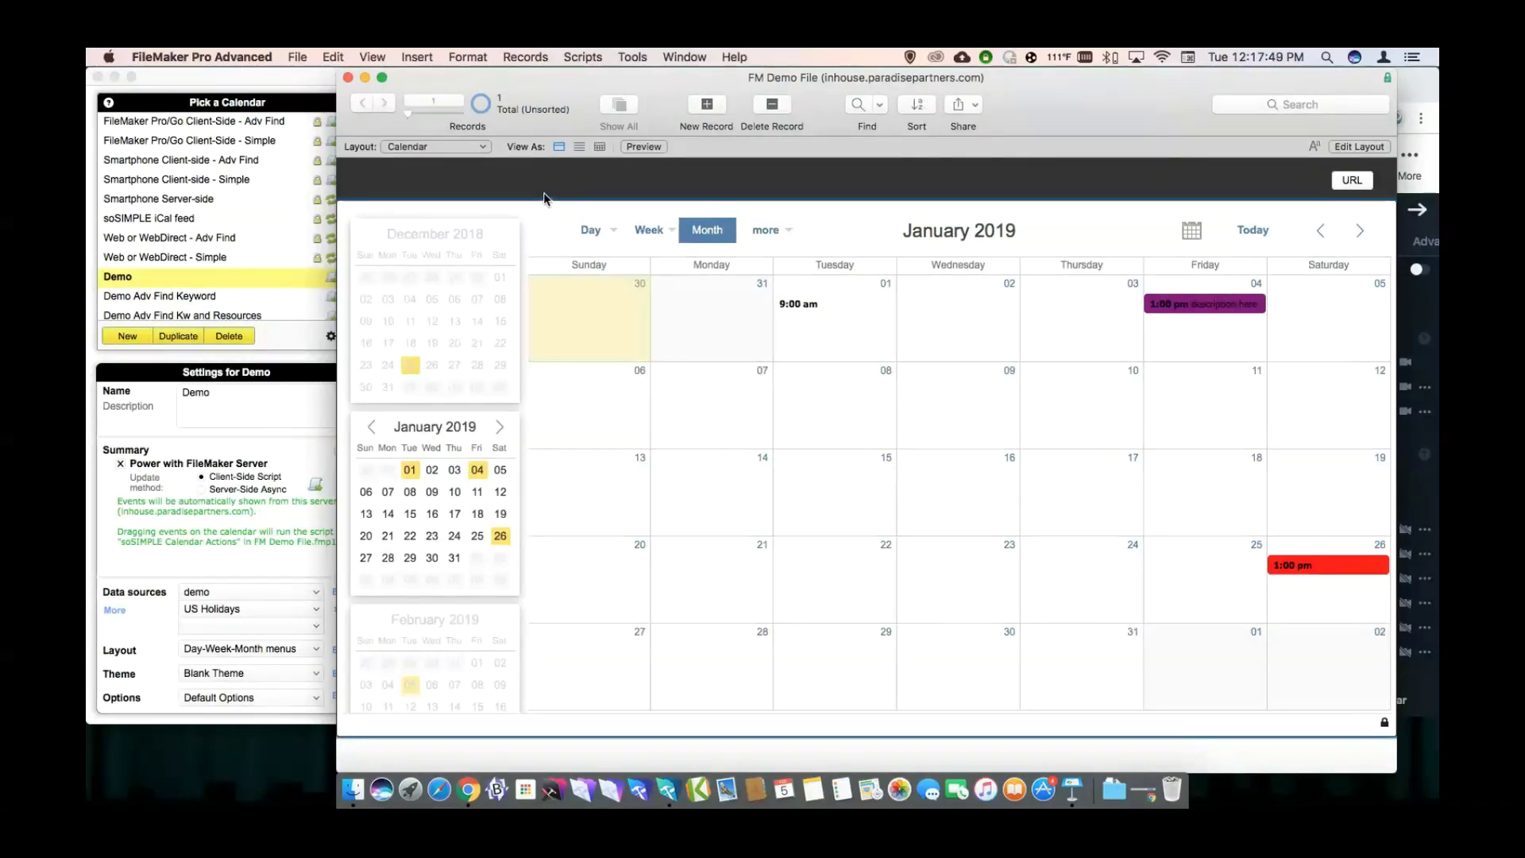
Clear Show Only Records Flag in the demo data source template of soSIMPLE Calendar Settings and save the template.
{"action": "left_click", "coordinate": [303, 574]}
{"action": "left_click", "coordinate": [340, 593]}
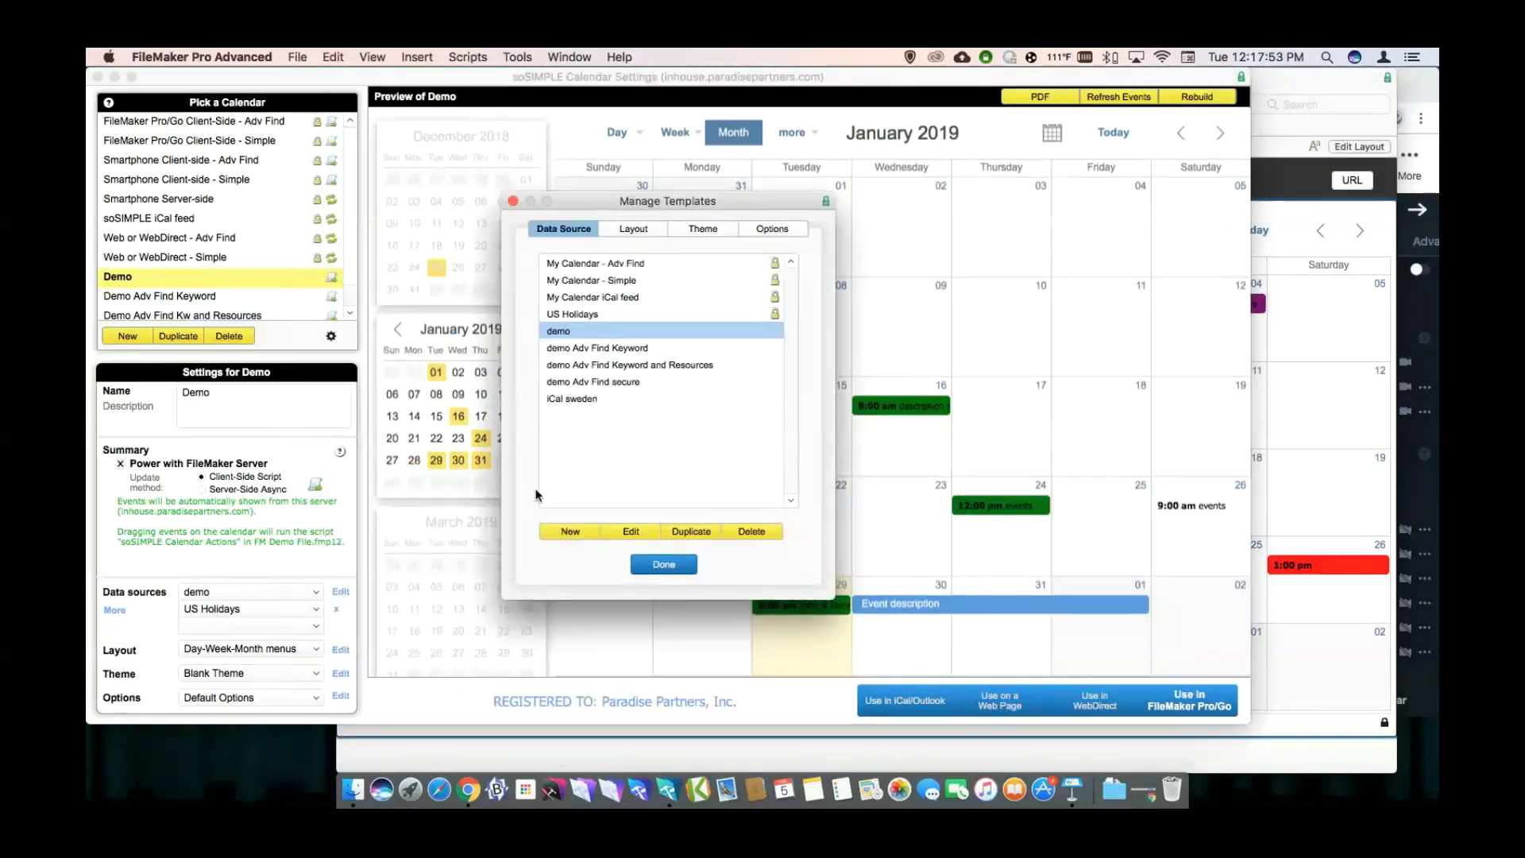
{"action": "left_click", "coordinate": [652, 534]}
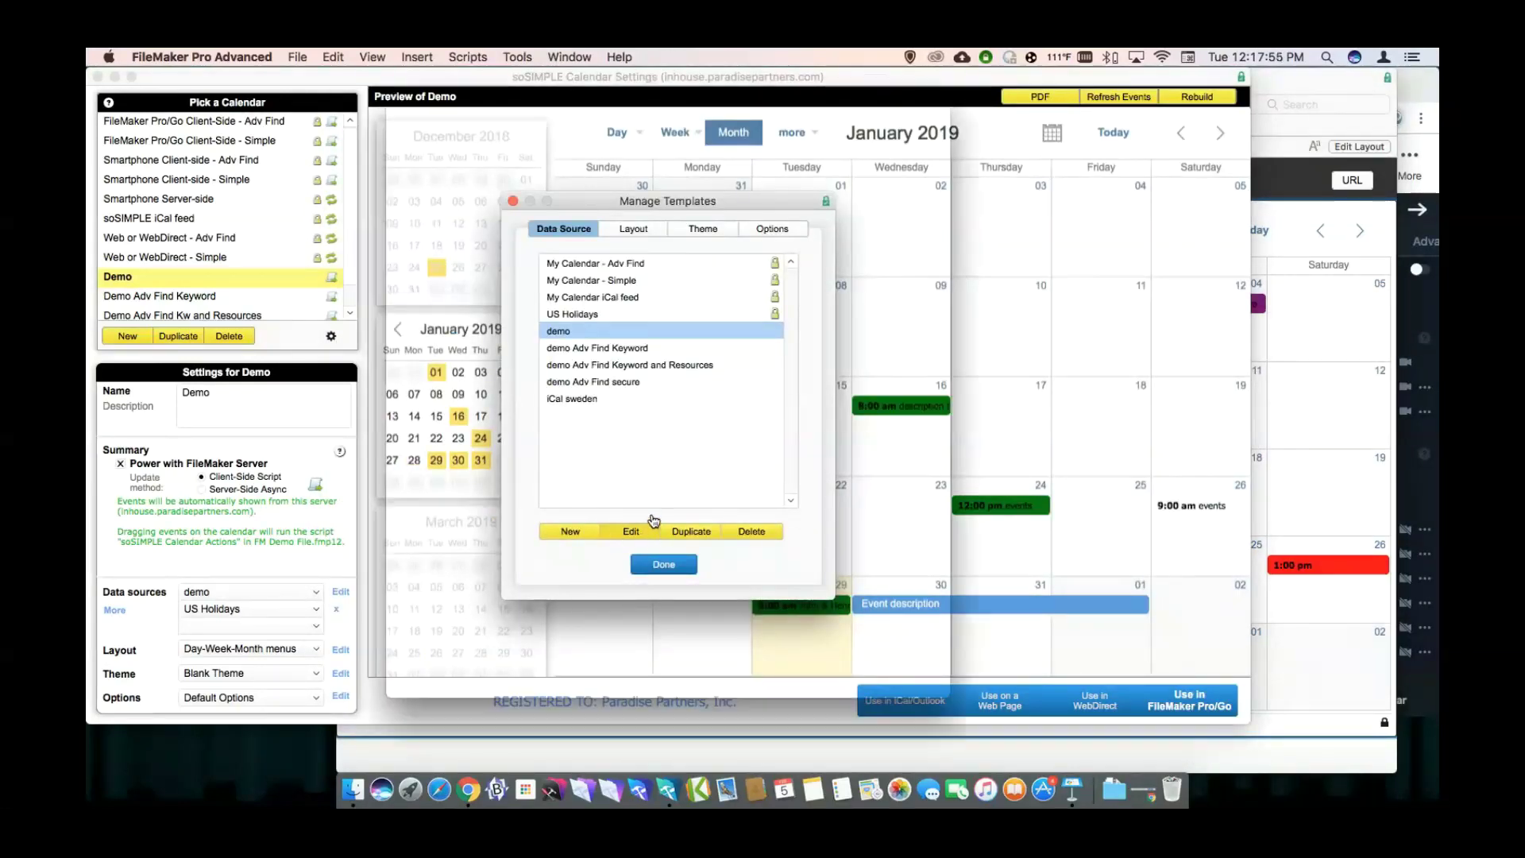
{"action": "left_click", "coordinate": [618, 498]}
{"action": "key", "text": "super+a"}
{"action": "key", "text": "BackSpace"}
{"action": "left_click", "coordinate": [723, 686]}
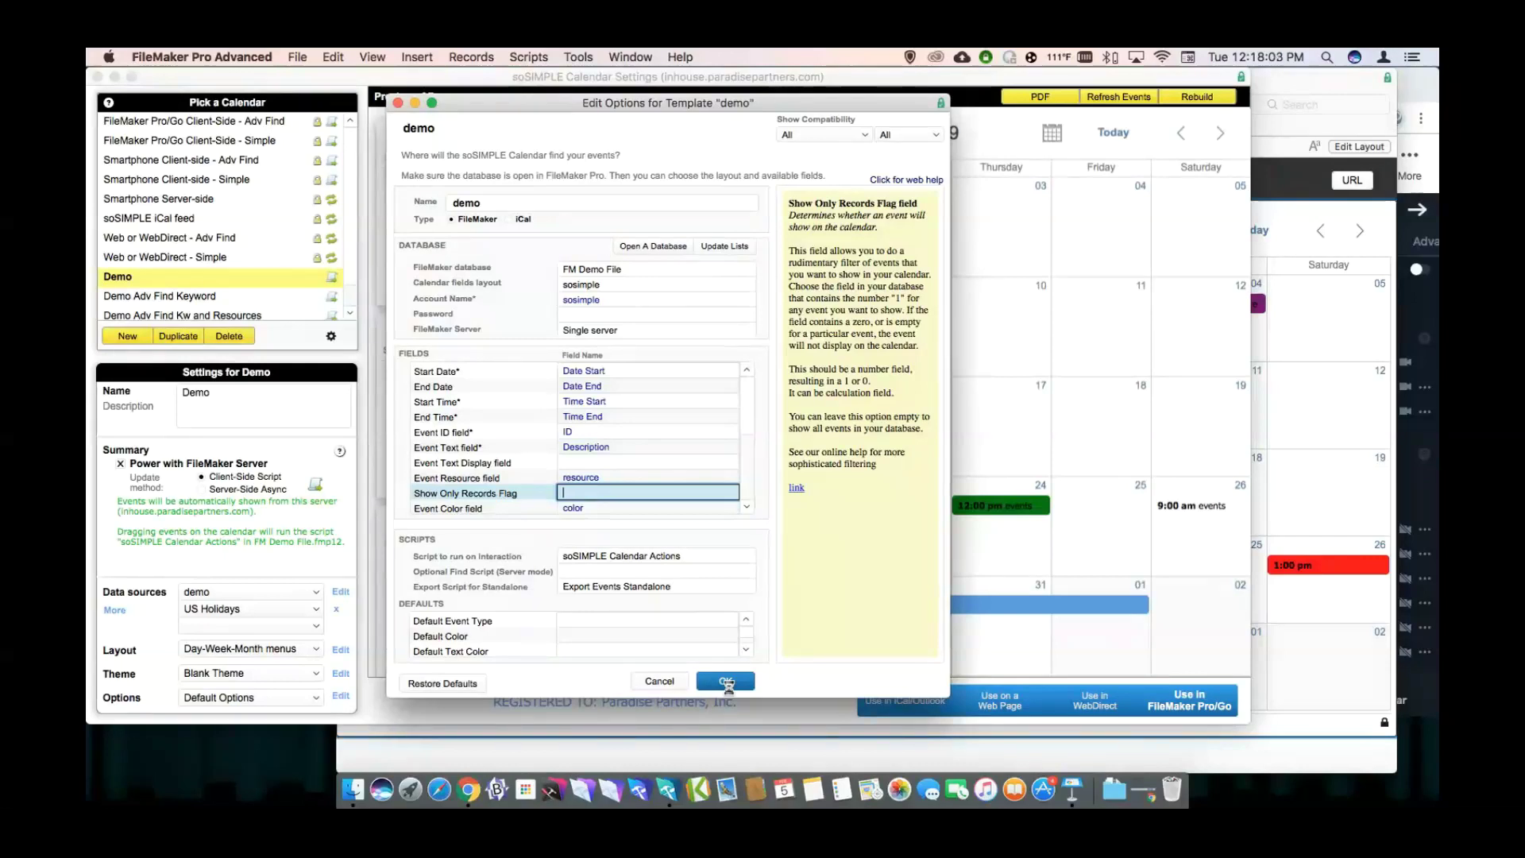
{"action": "left_click", "coordinate": [645, 564]}
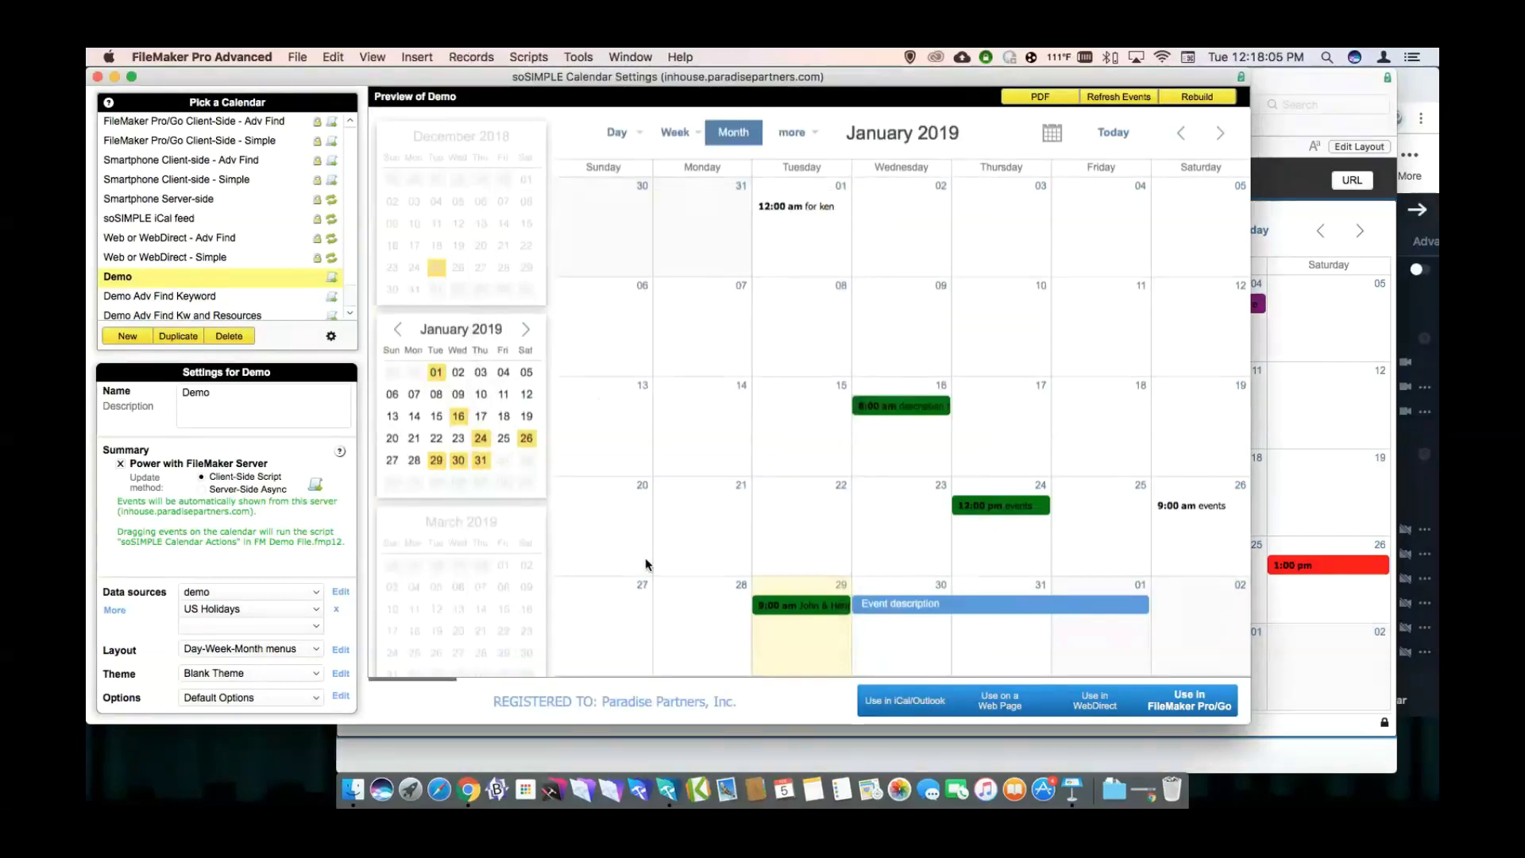
Reload the web viewer on the Calendar layout of FM Demo File.
{"action": "left_click", "coordinate": [1270, 241]}
{"action": "right_click", "coordinate": [895, 230]}
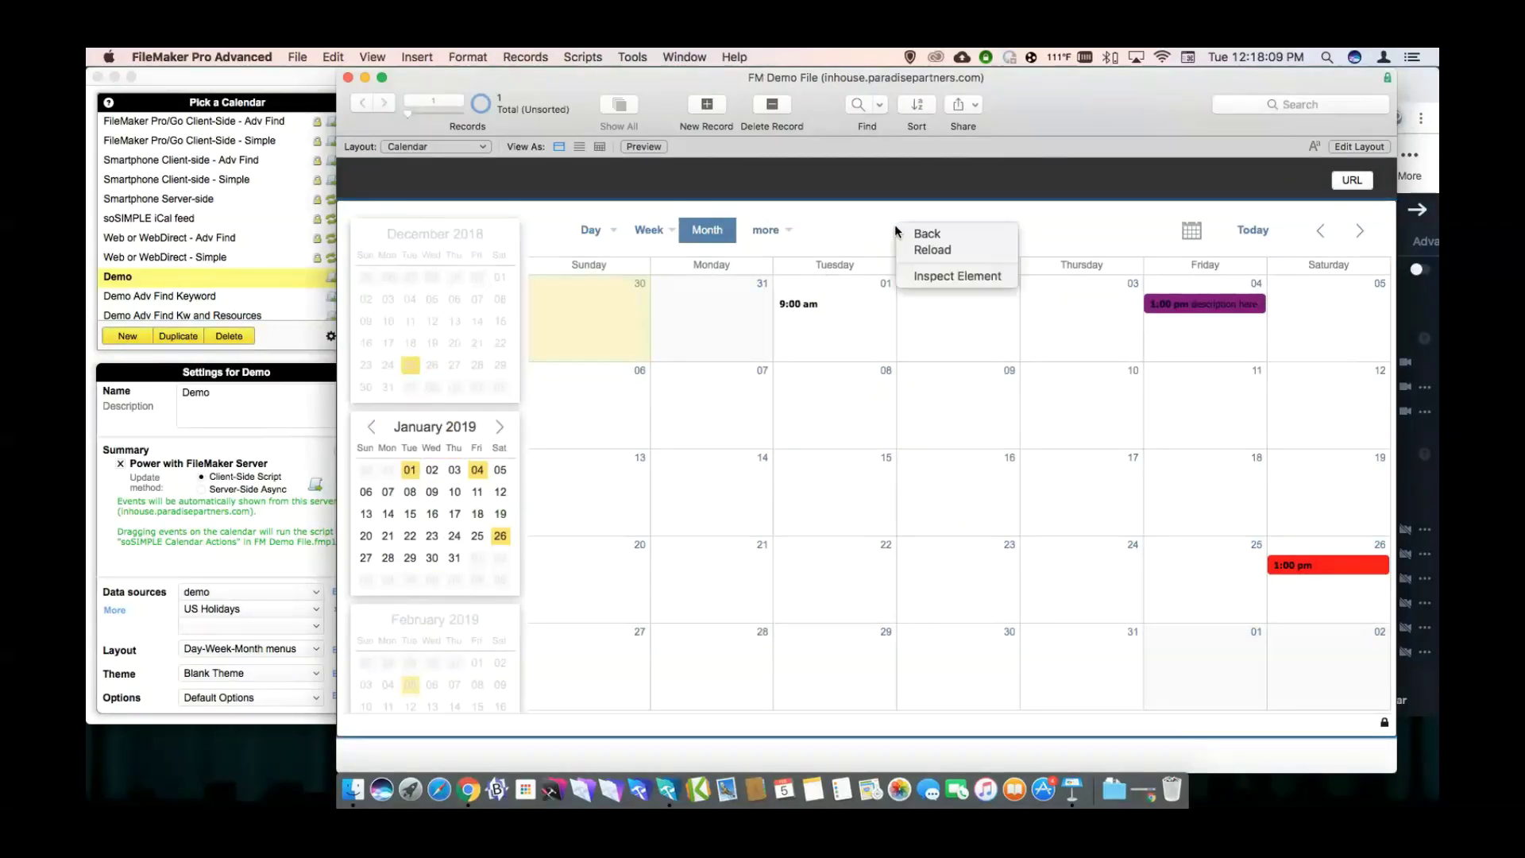
{"action": "left_click", "coordinate": [911, 250]}
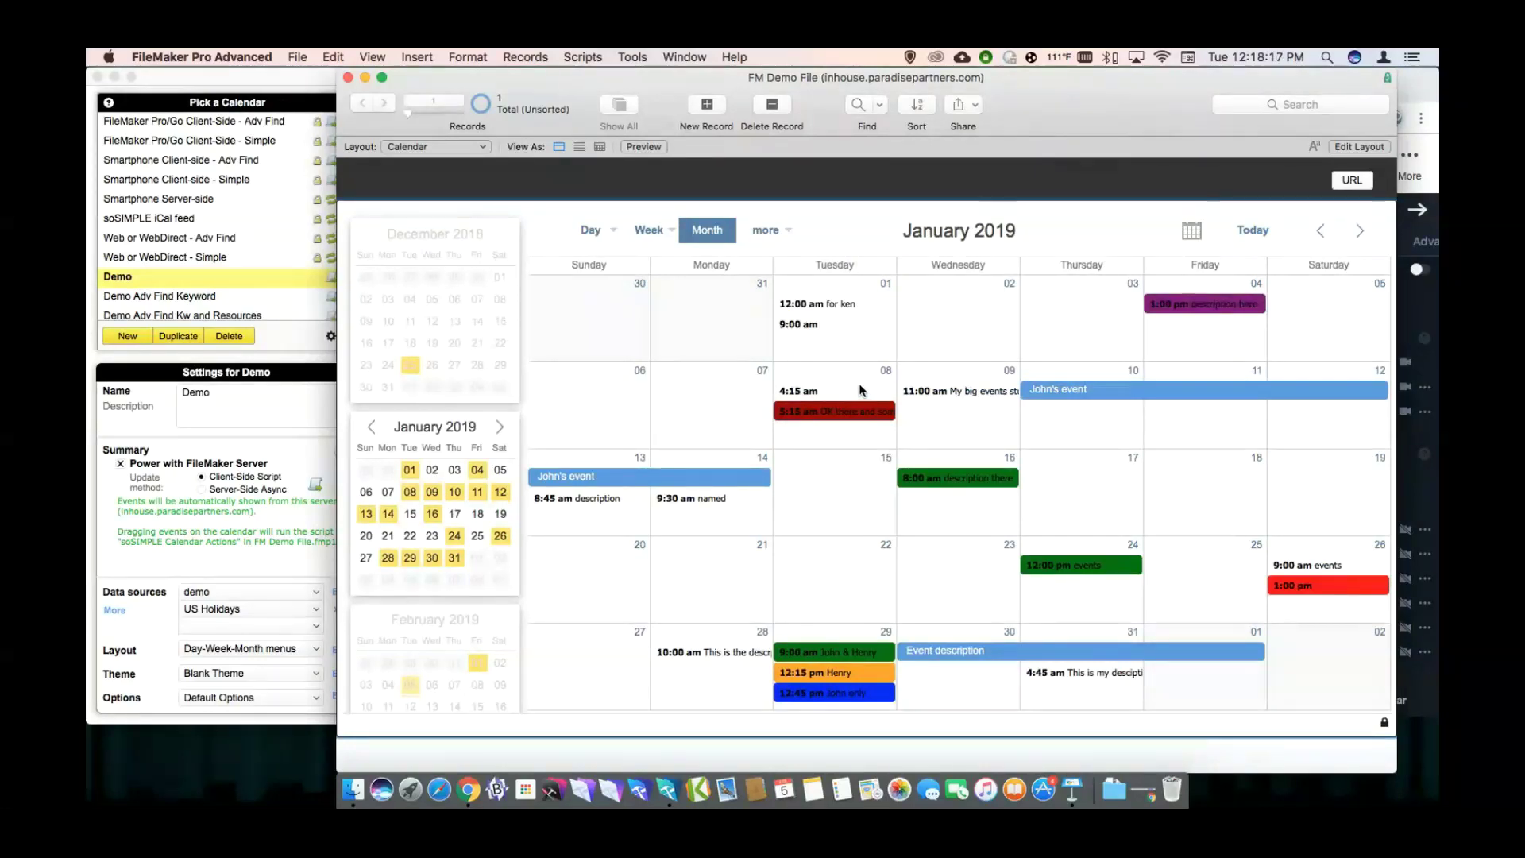
Append an "&owner=" parameter with one owner's name to the calendar's web viewer address and check the calendar in Browse mode.
{"action": "key", "text": "super+l"}
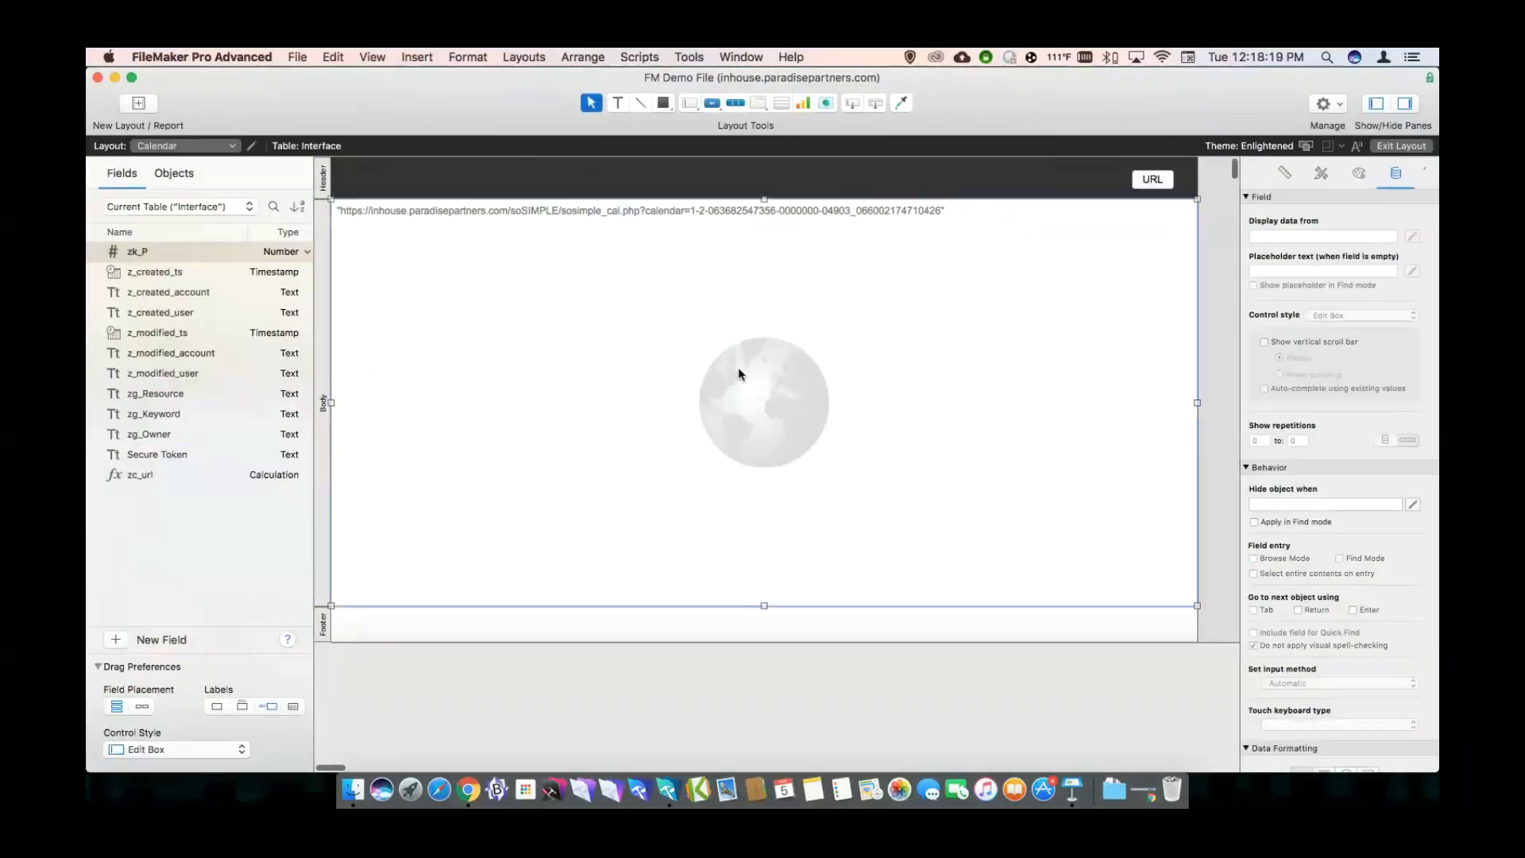
{"action": "double_click", "coordinate": [739, 372]}
{"action": "left_click", "coordinate": [800, 455]}
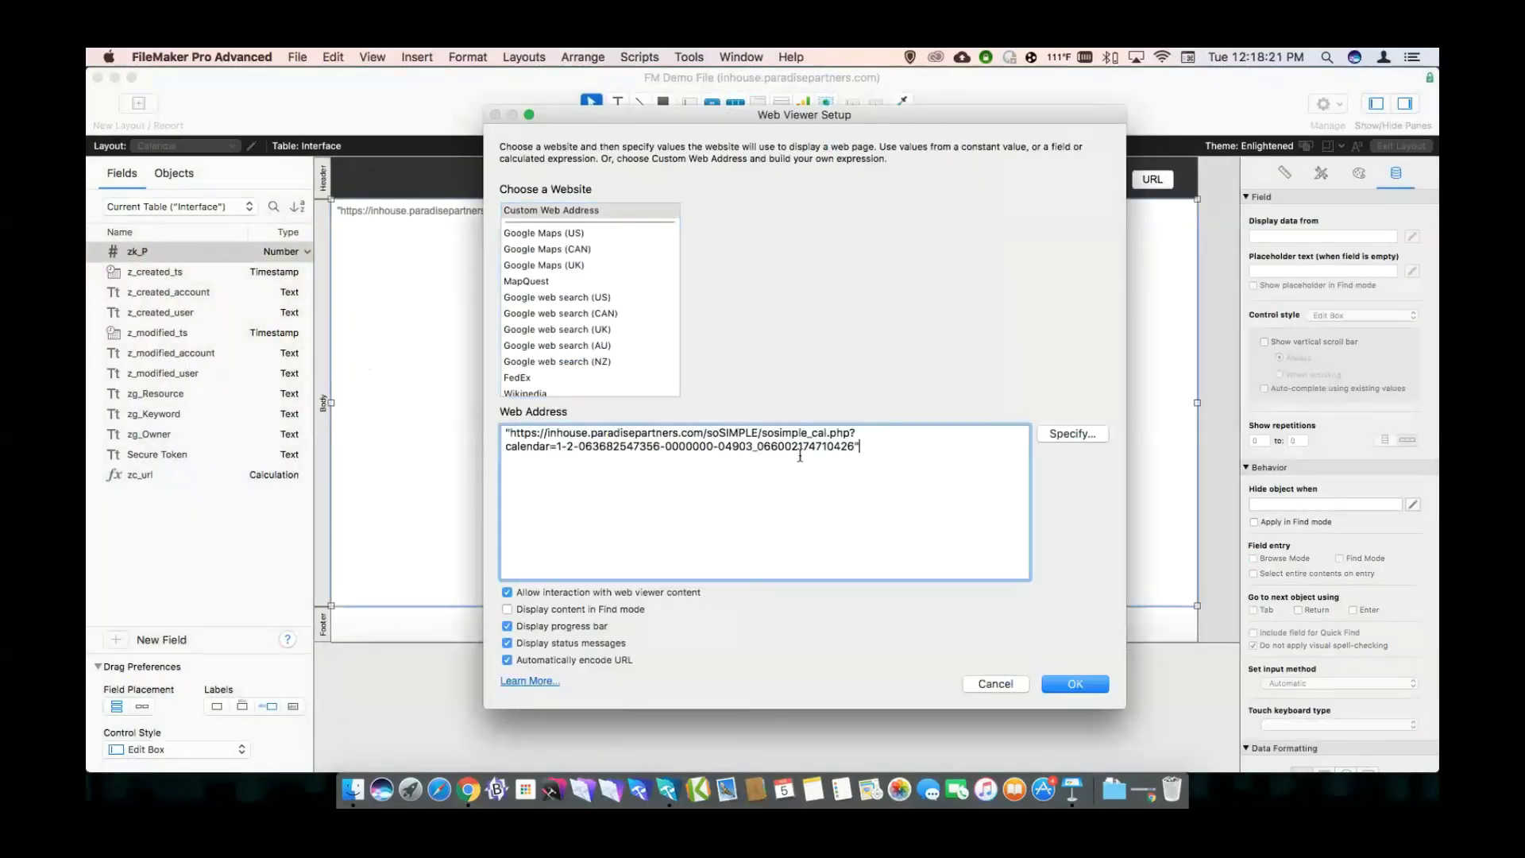
{"action": "key", "text": "Return"}
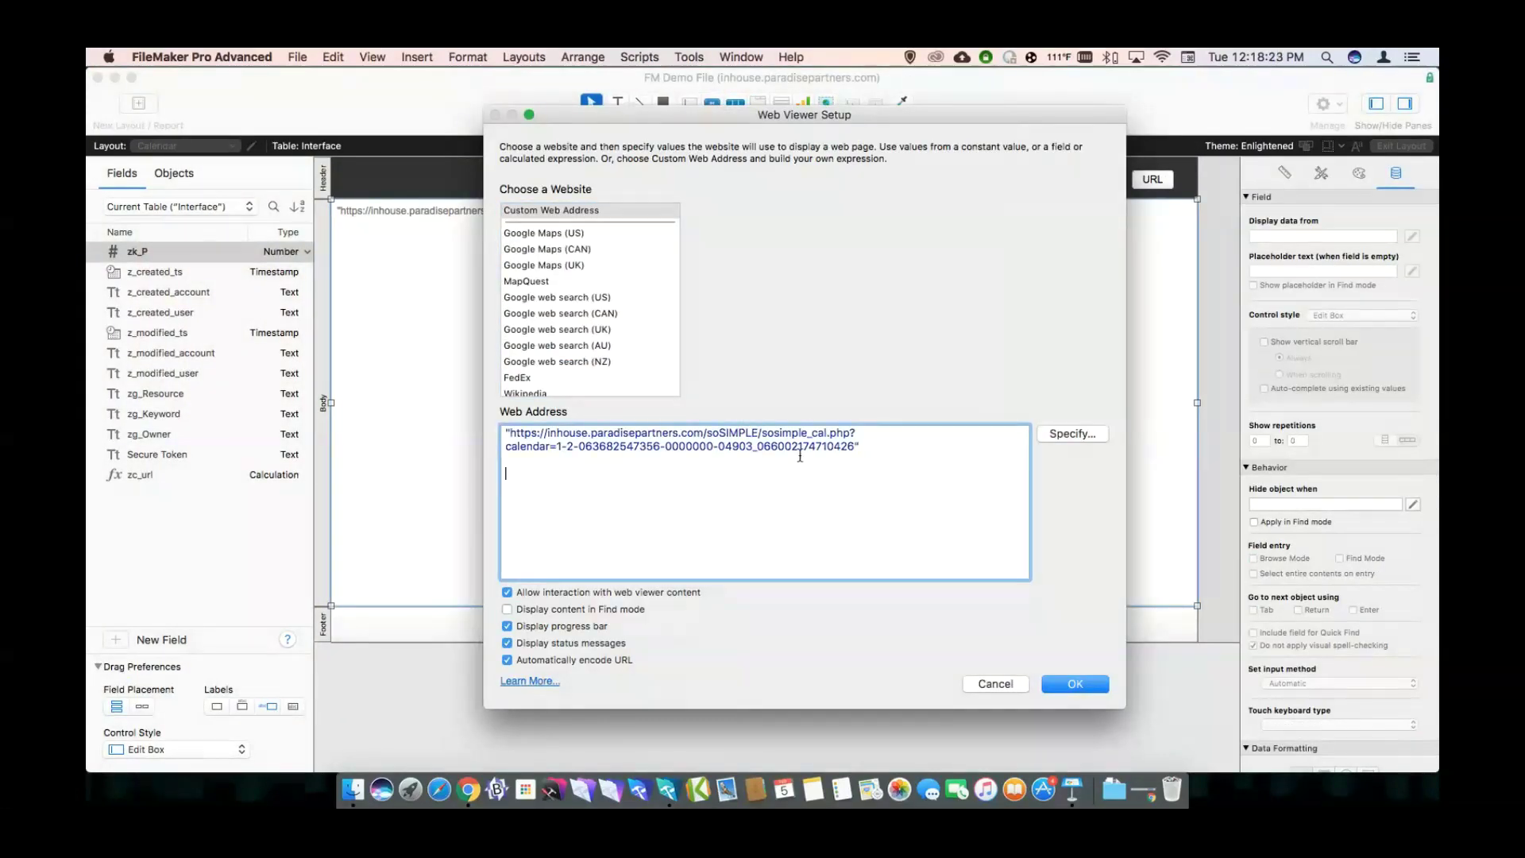
{"action": "type", "text": "&"}
{"action": "key", "text": "Return"}
{"action": "type", "text": "&"}
{"action": "key", "text": "Left"}
{"action": "type", "text": "\""}
{"action": "key", "text": "Right"}
{"action": "type", "text": "owner=lauren"}
{"action": "key", "text": "BackSpace"}
{"action": "key", "text": "BackSpace"}
{"action": "key", "text": "BackSpace"}
{"action": "key", "text": "BackSpace"}
{"action": "key", "text": "BackSpace"}
{"action": "key", "text": "BackSpace"}
{"action": "type", "text": "lauren"}
{"action": "key", "text": "Return"}
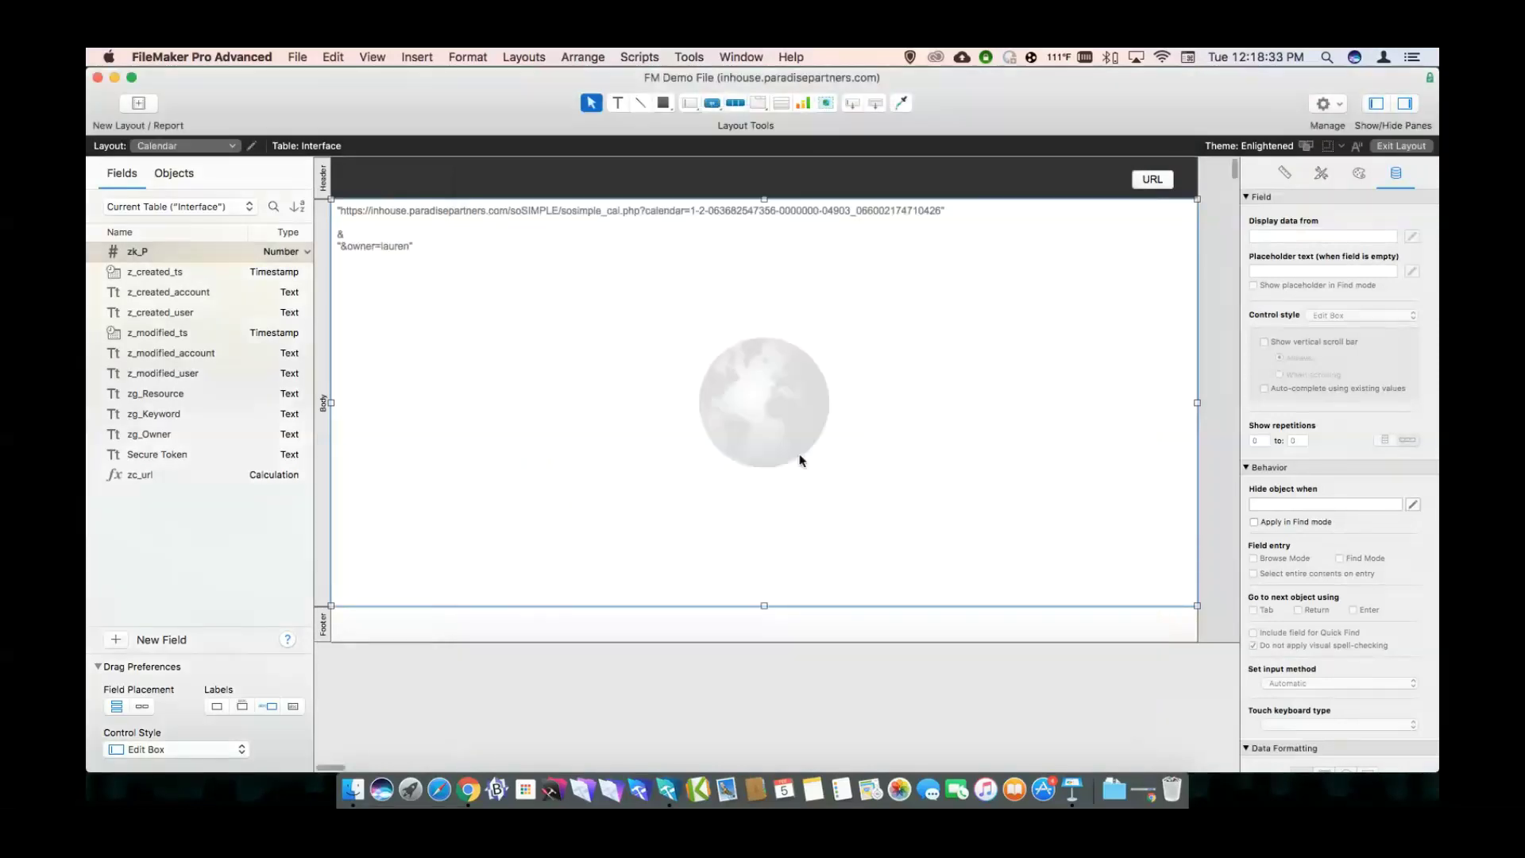
{"action": "key", "text": "super+b"}
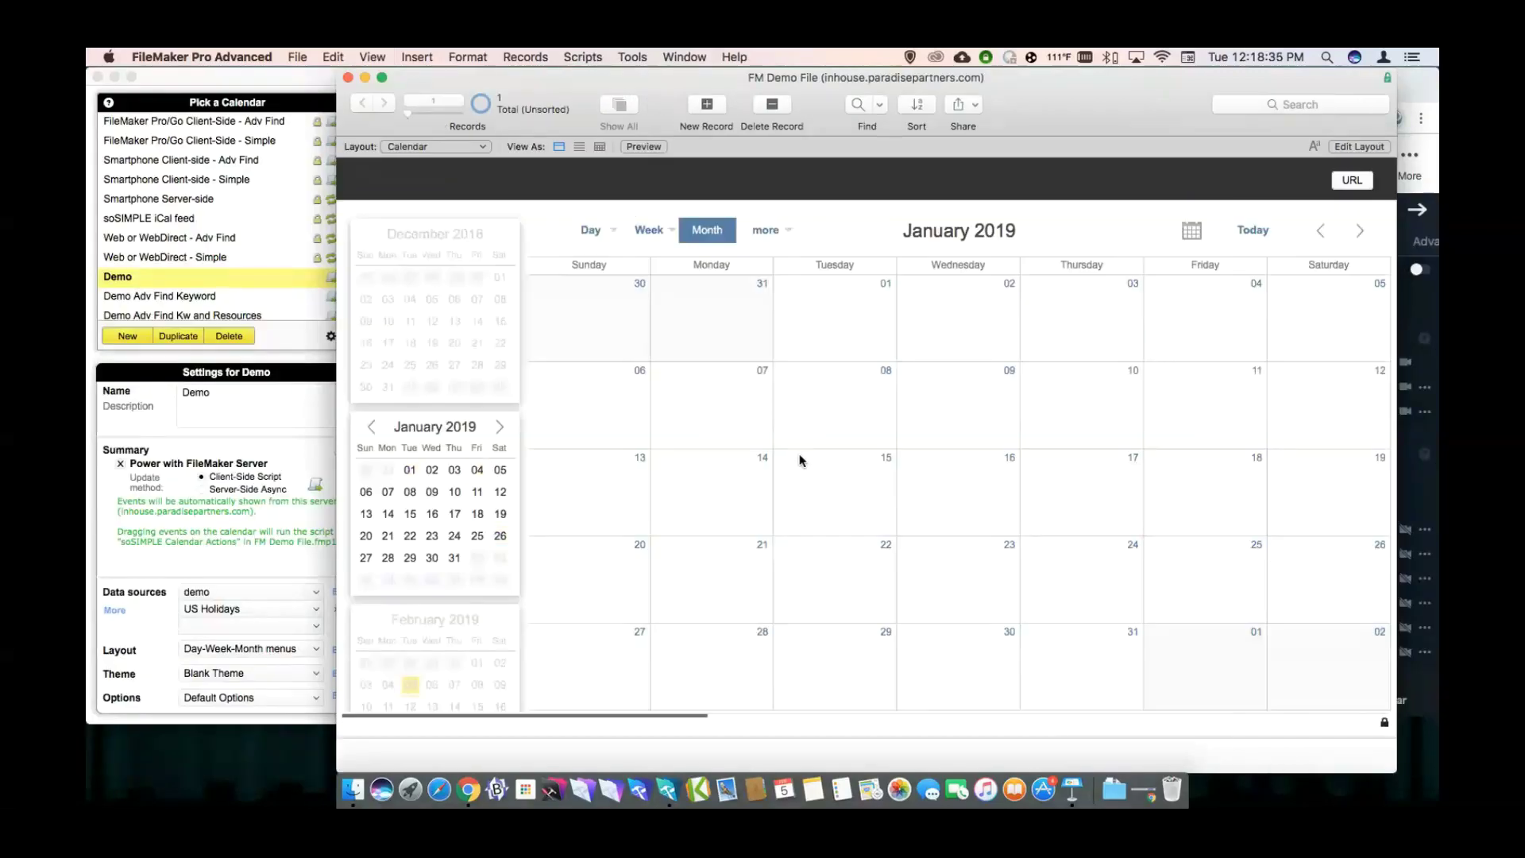
{"action": "key", "text": "super+l"}
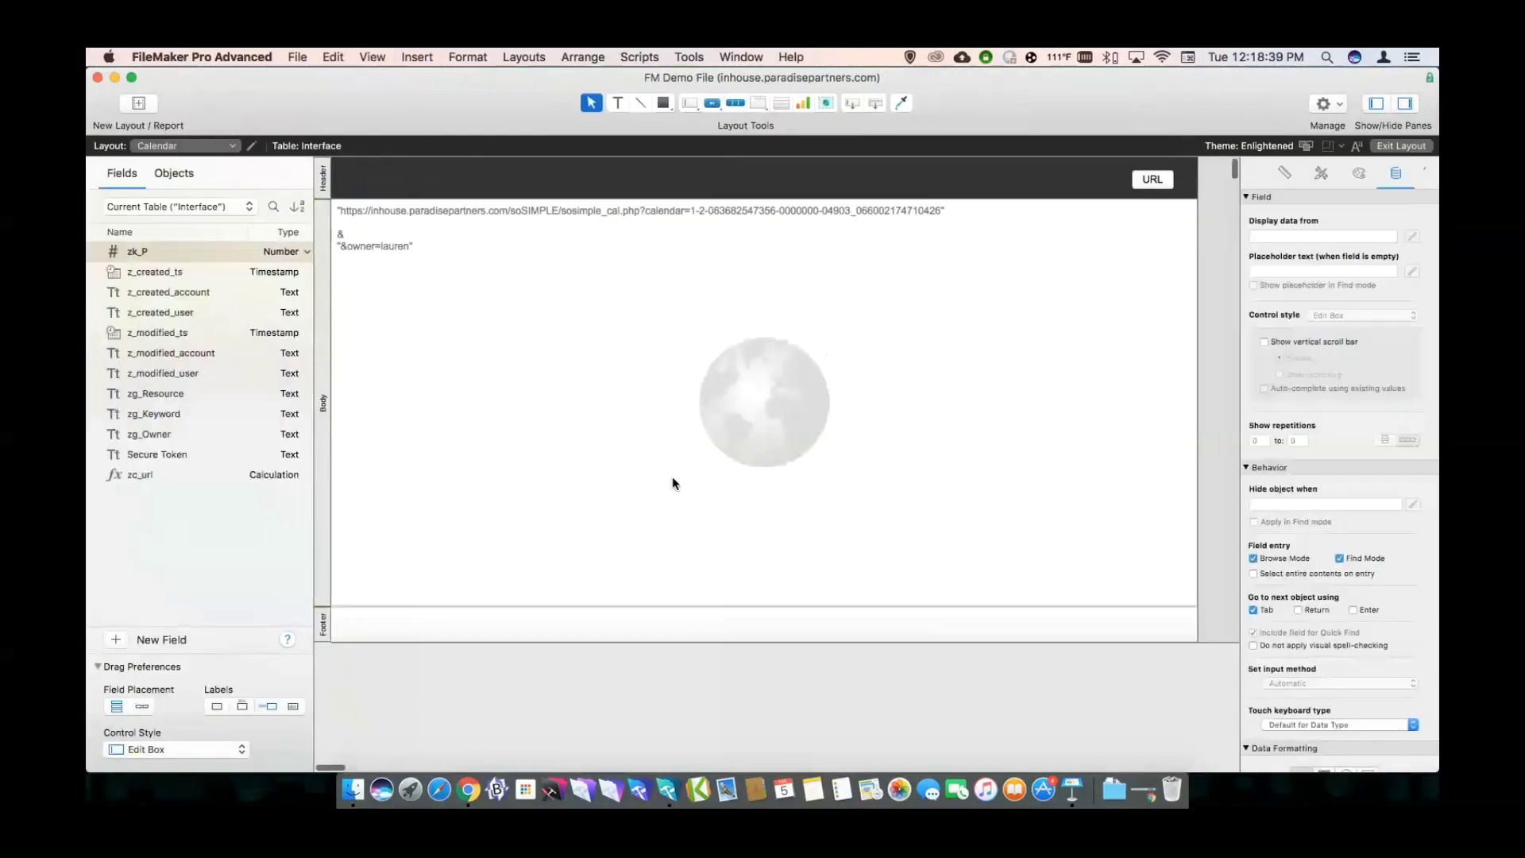
{"action": "double_click", "coordinate": [672, 483]}
{"action": "double_click", "coordinate": [572, 487]}
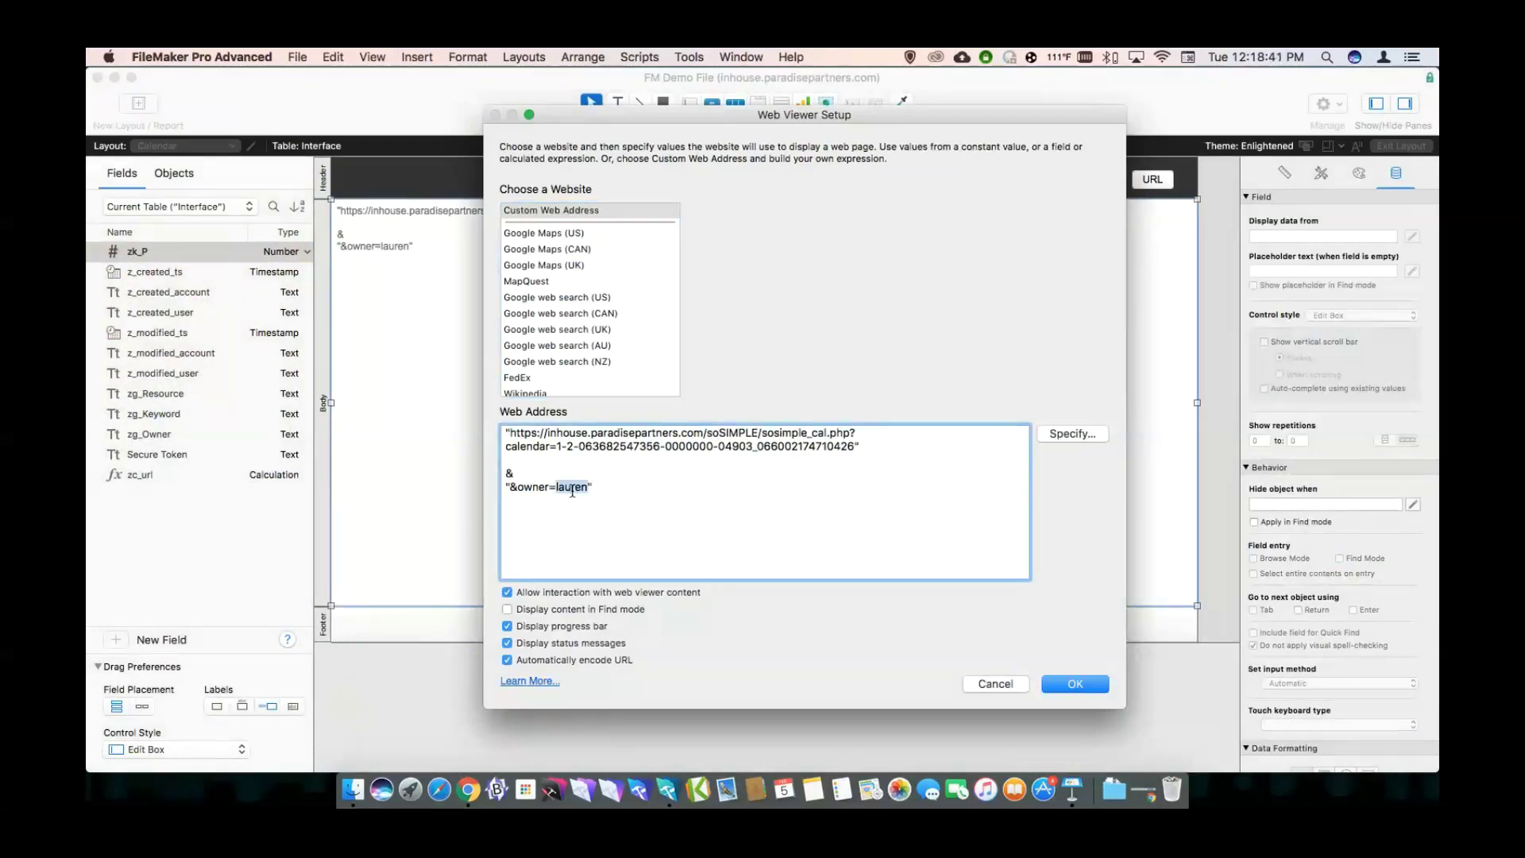
{"action": "key", "text": "Escape"}
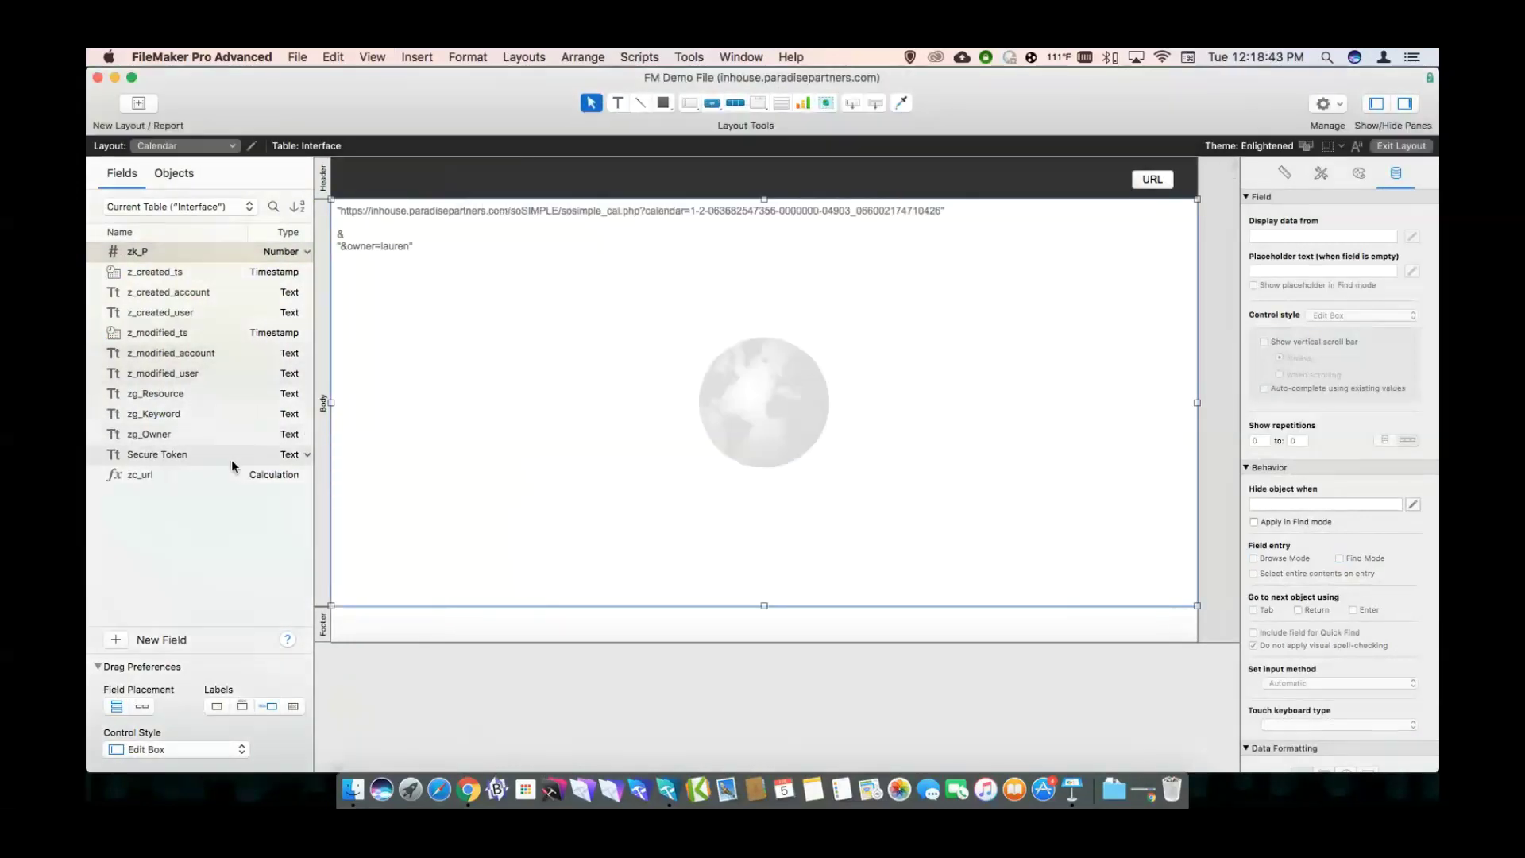
Add the zg_Owner field with its label to the layout header and make it a drop-down list with values from Owner.
{"action": "left_click_drag", "start_coordinate": [171, 445], "coordinate": [465, 184]}
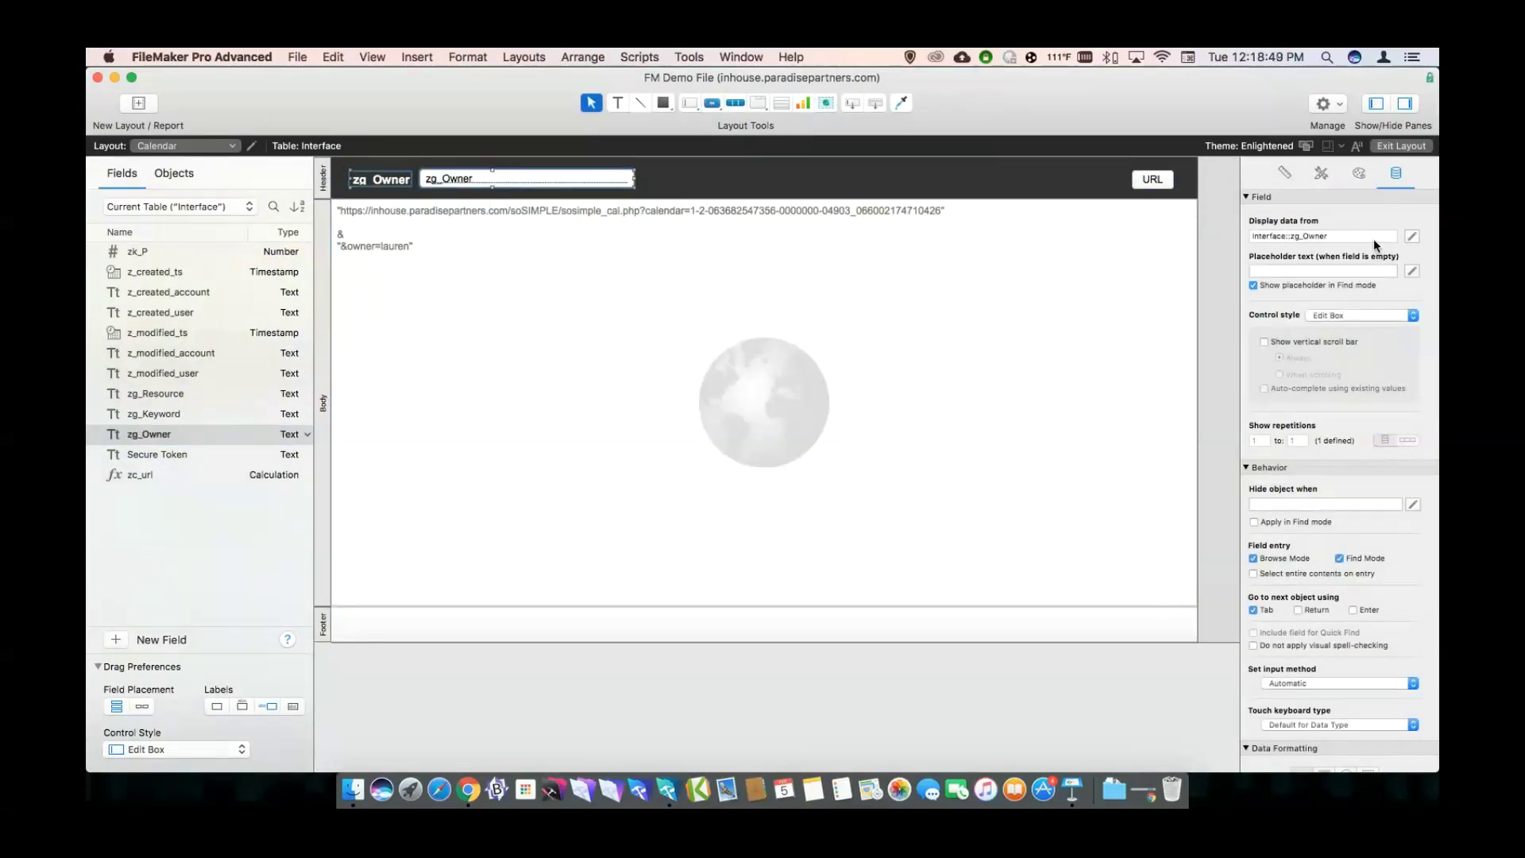
{"action": "left_click", "coordinate": [1375, 315]}
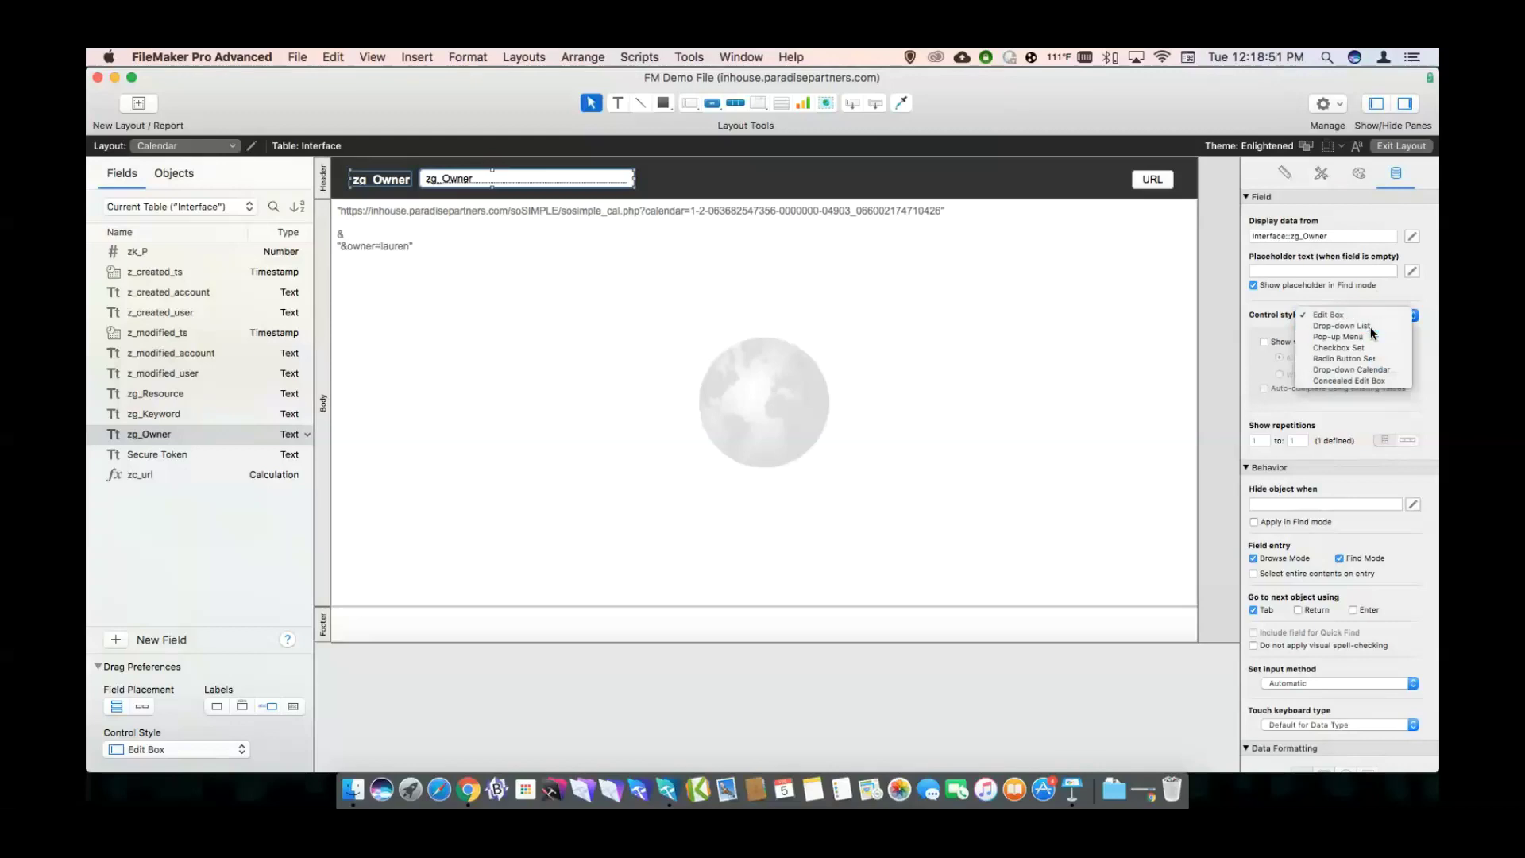
{"action": "left_click", "coordinate": [1346, 329]}
{"action": "left_click", "coordinate": [1346, 334]}
{"action": "left_click", "coordinate": [1348, 347]}
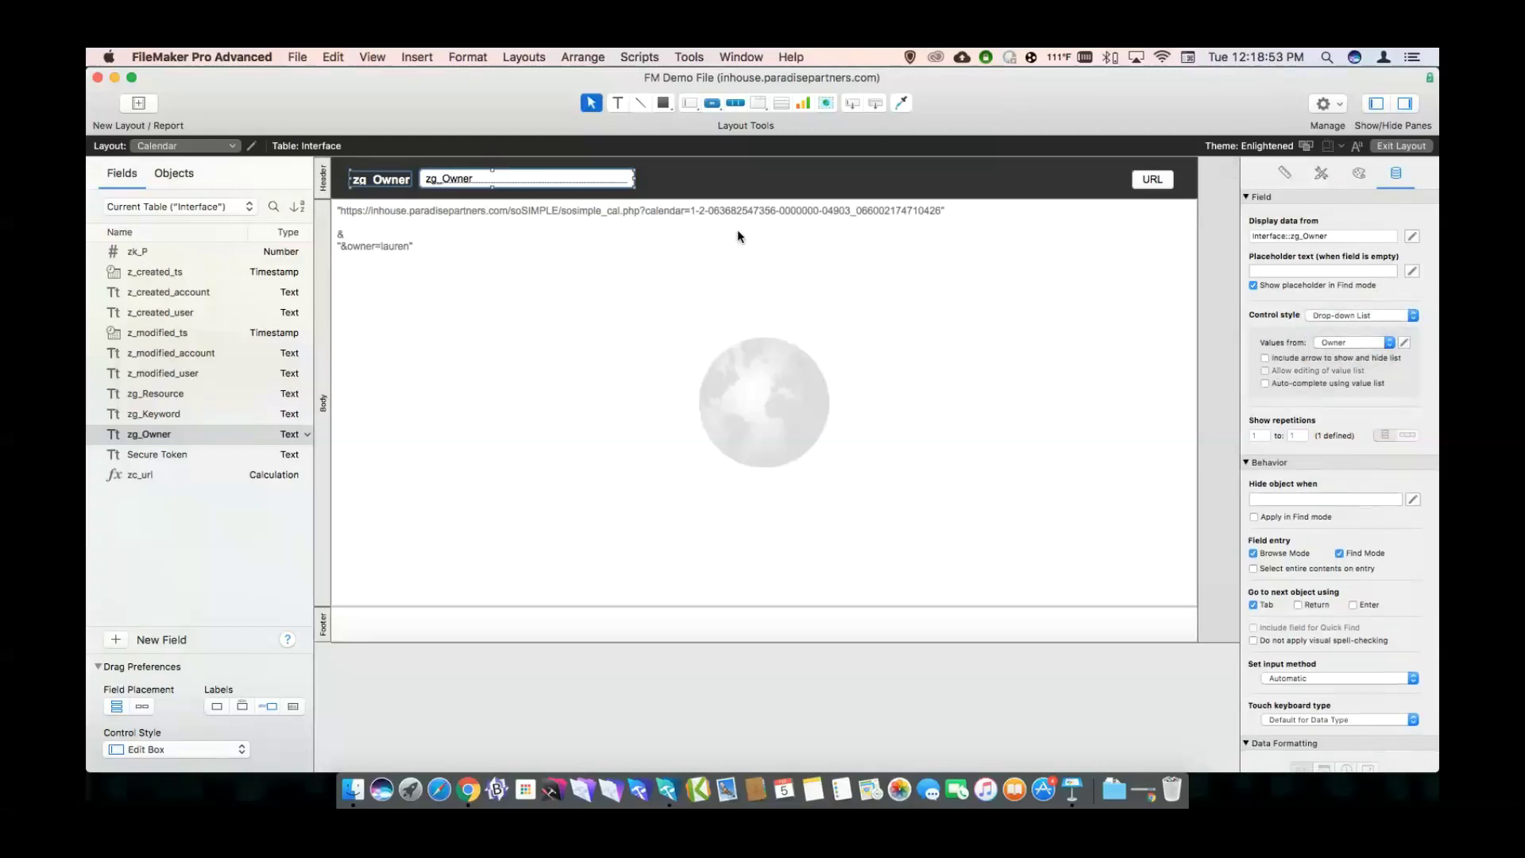
{"action": "left_click", "coordinate": [687, 167]}
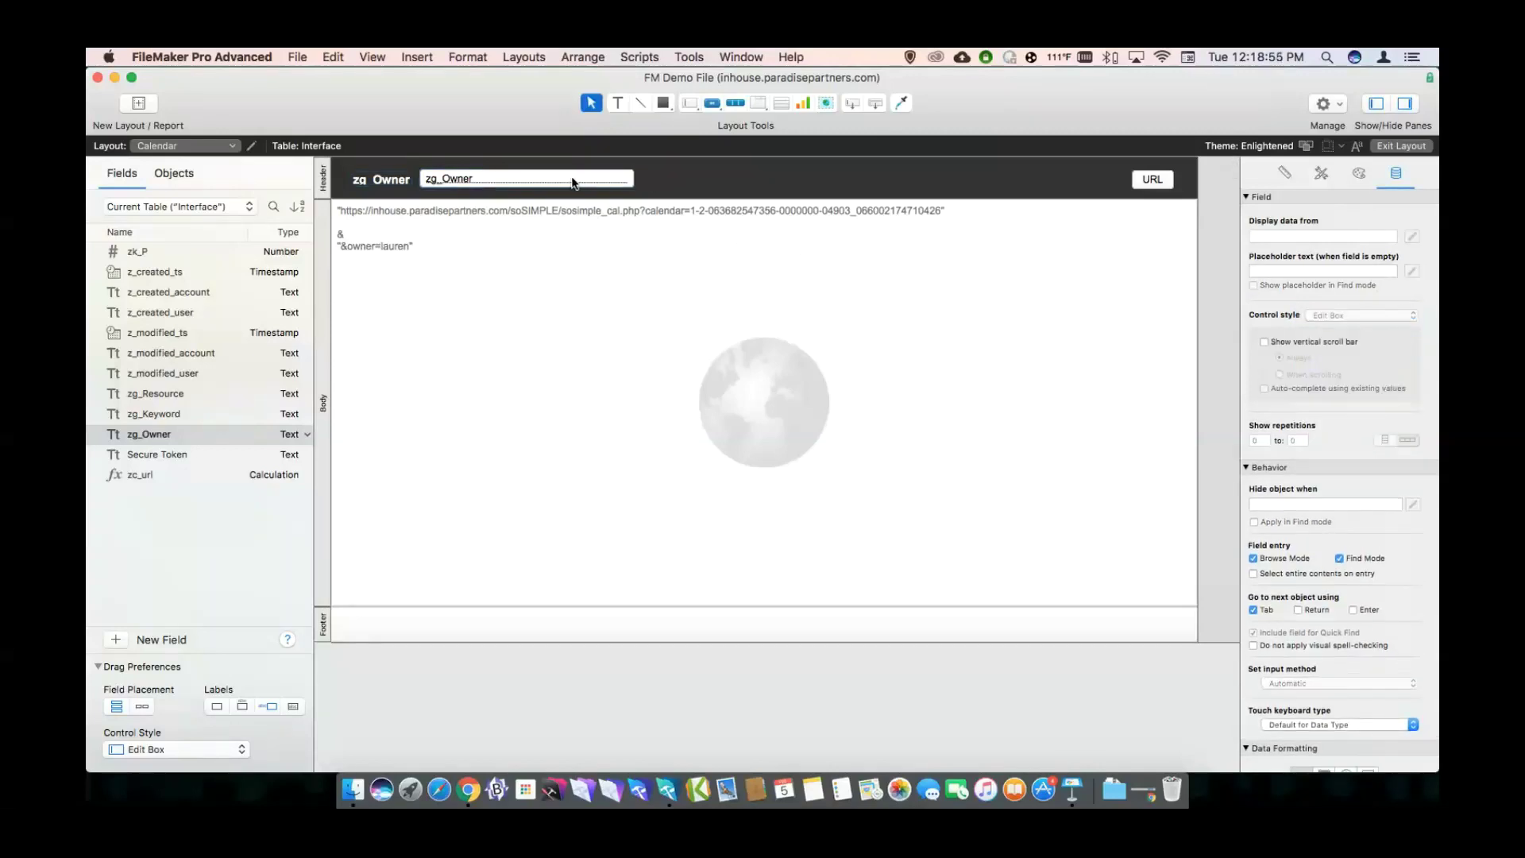
Replace the fixed owner name in the web viewer address with & Interface::zg_Owner and return to Browse mode.
{"action": "left_click", "coordinate": [569, 275]}
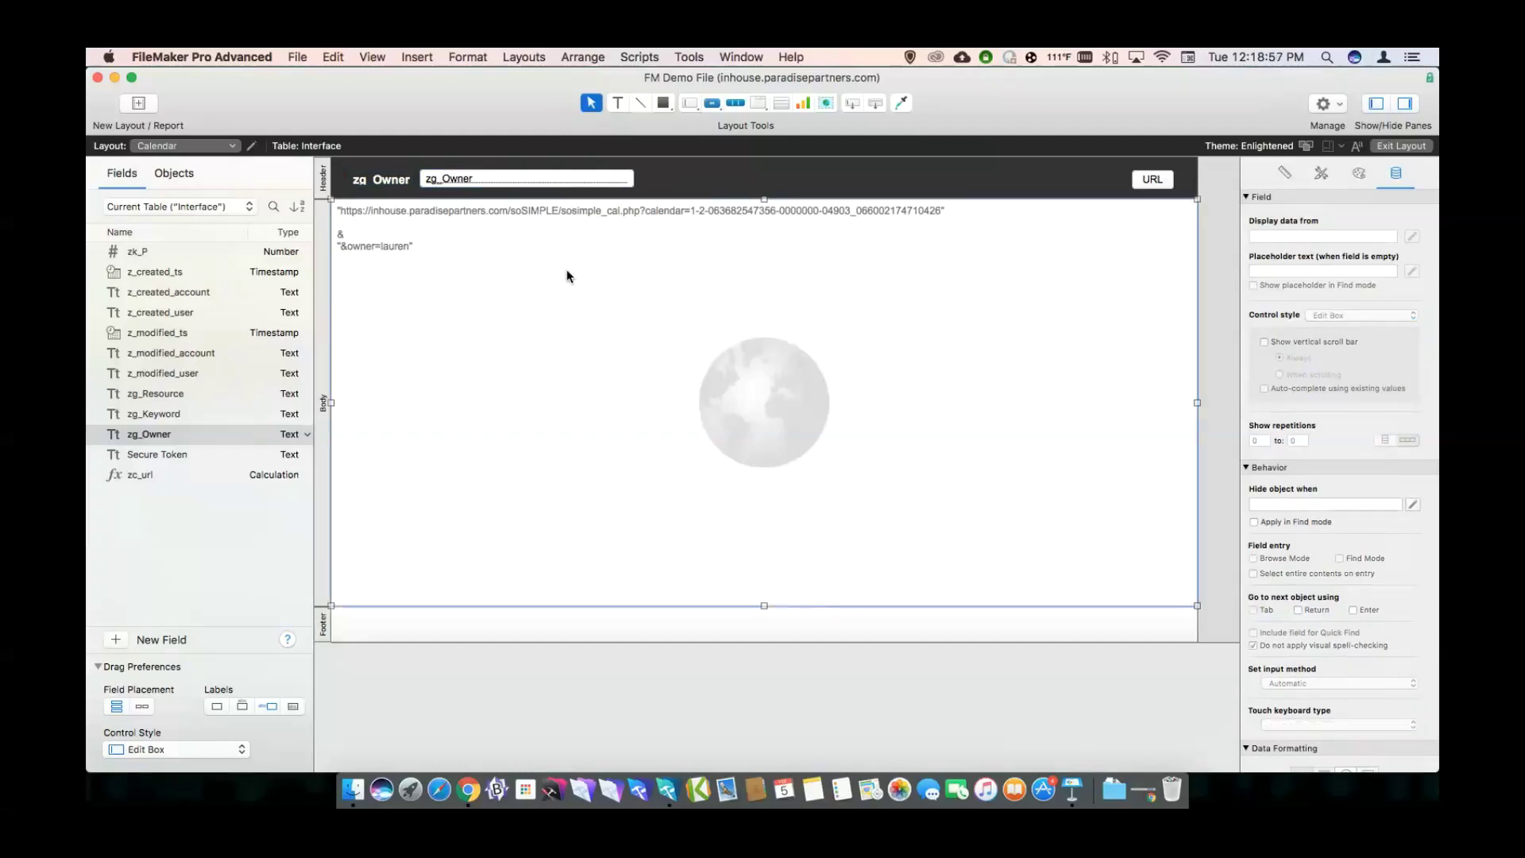
{"action": "double_click", "coordinate": [567, 276]}
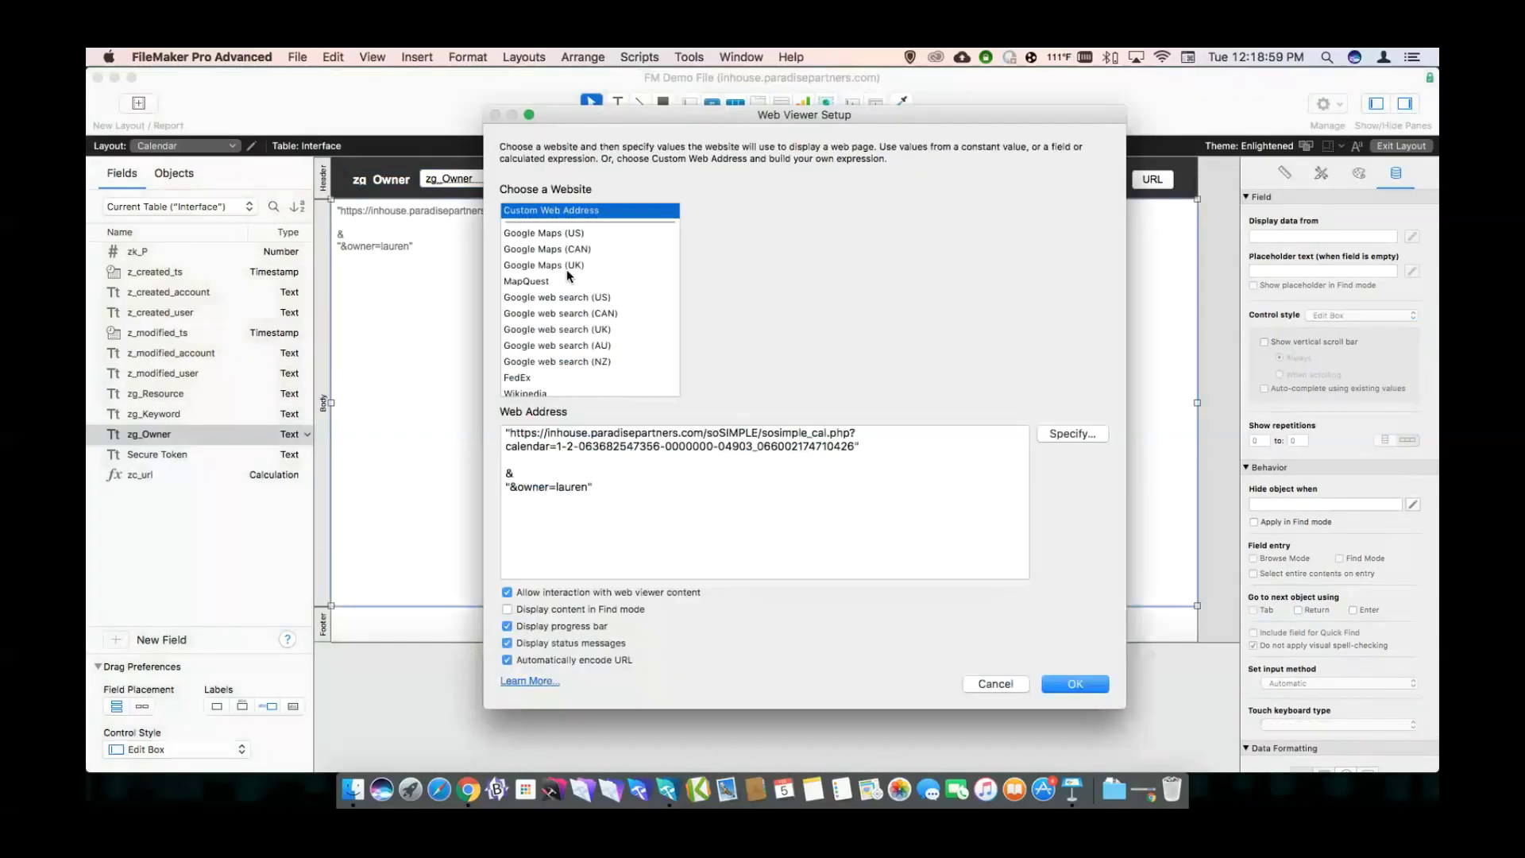
{"action": "double_click", "coordinate": [574, 487]}
{"action": "key", "text": "BackSpace"}
{"action": "type", "text": "&"}
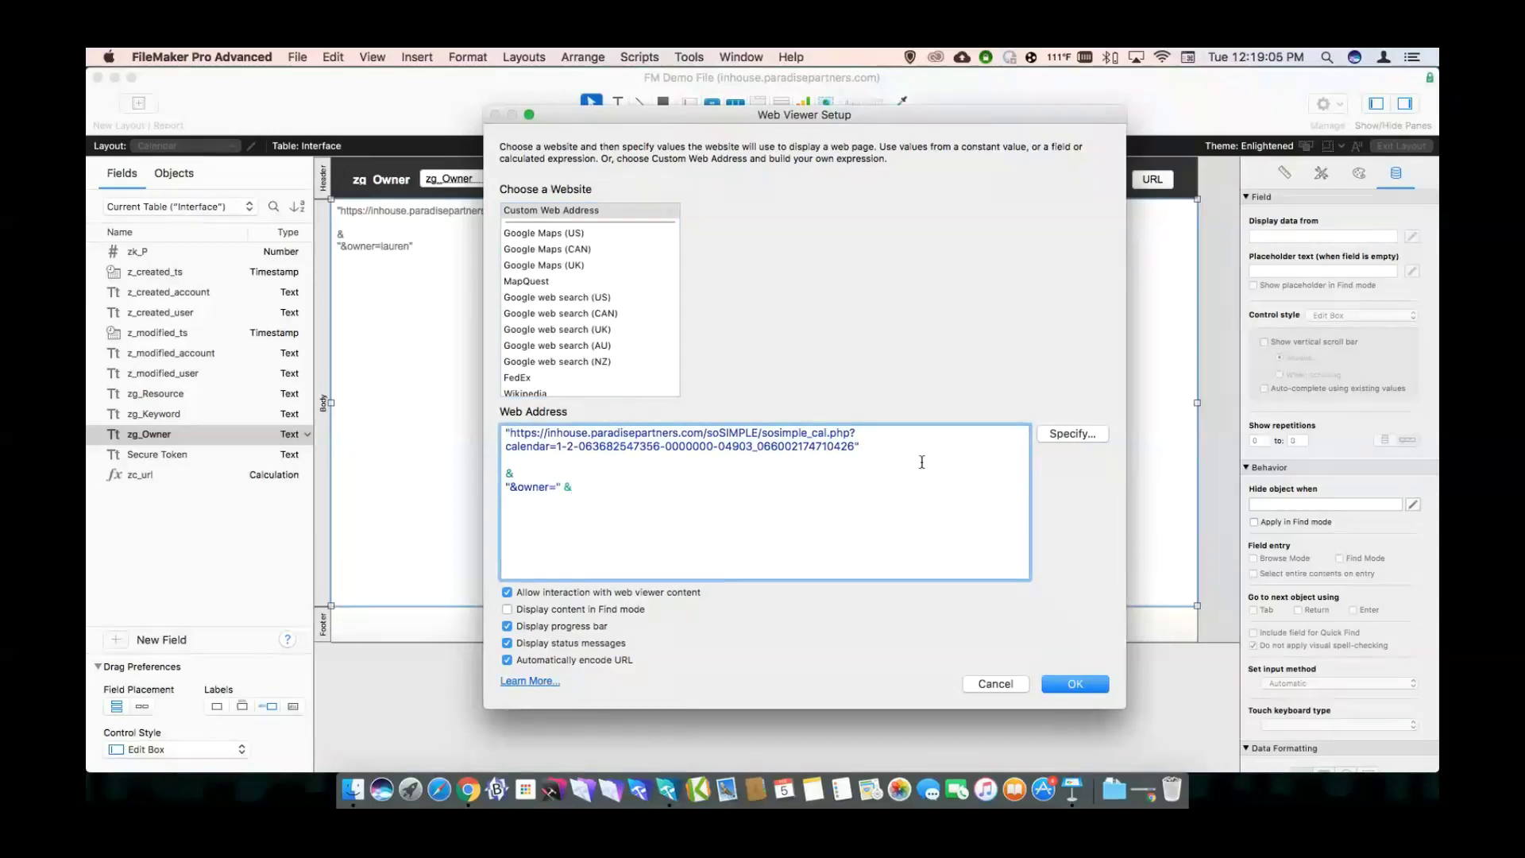
{"action": "left_click", "coordinate": [1061, 437]}
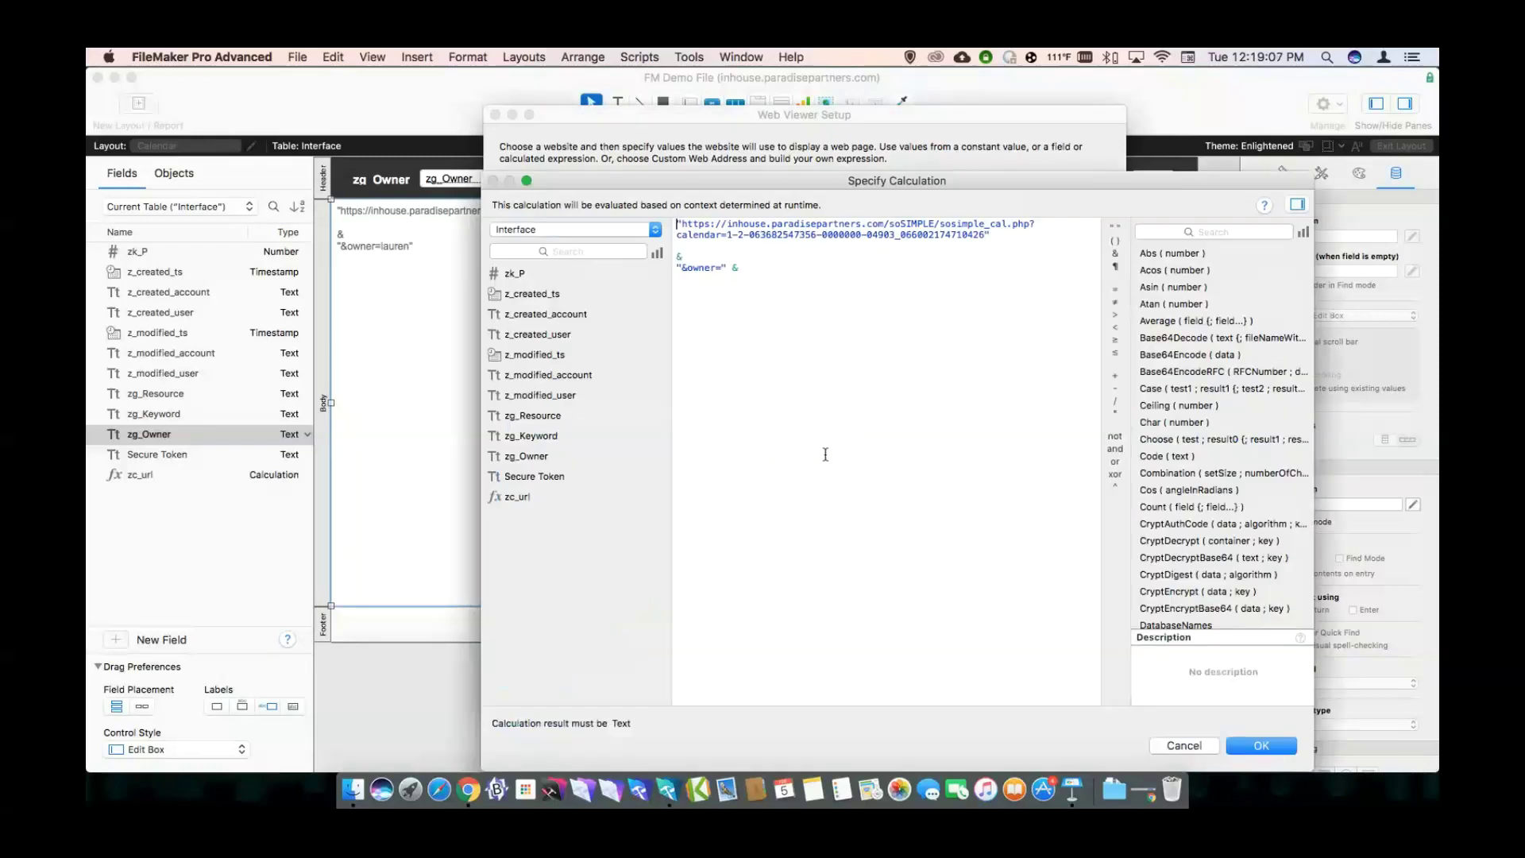
{"action": "double_click", "coordinate": [540, 456]}
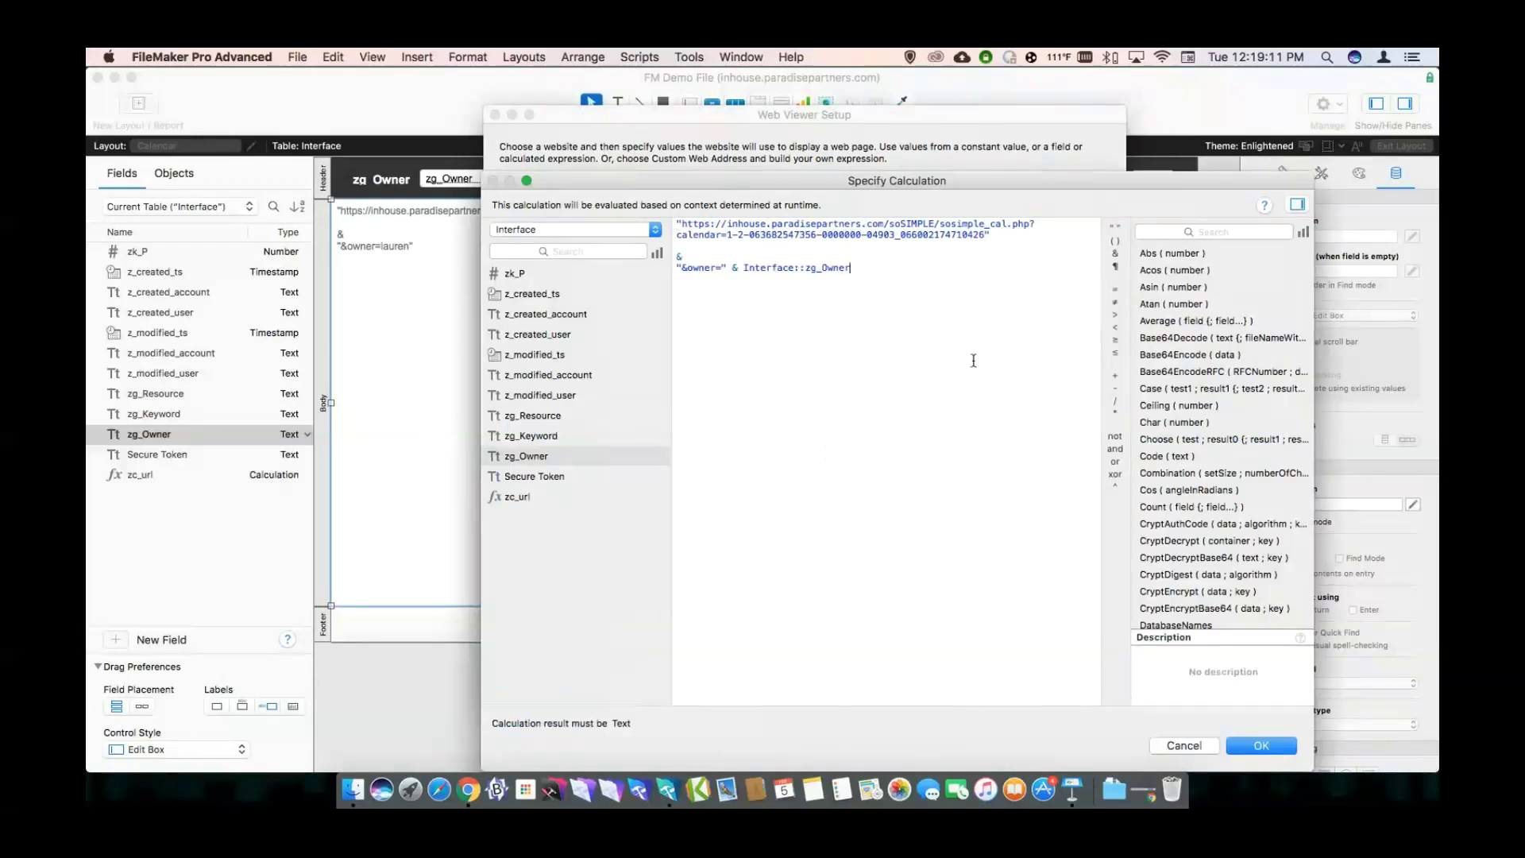
{"action": "left_click", "coordinate": [1247, 745]}
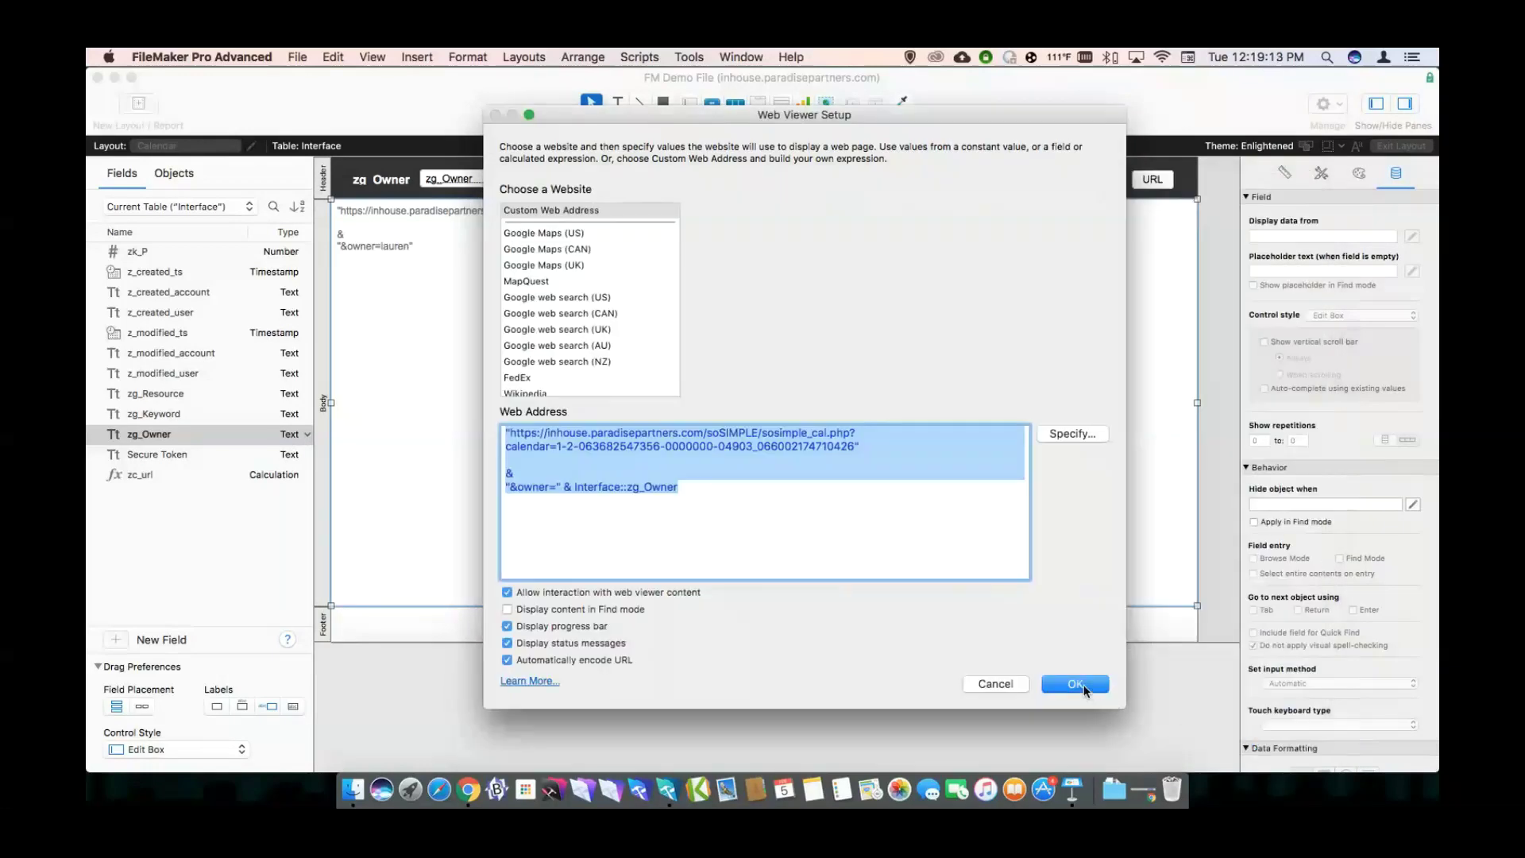
{"action": "left_click", "coordinate": [1085, 688]}
{"action": "key", "text": "super+b"}
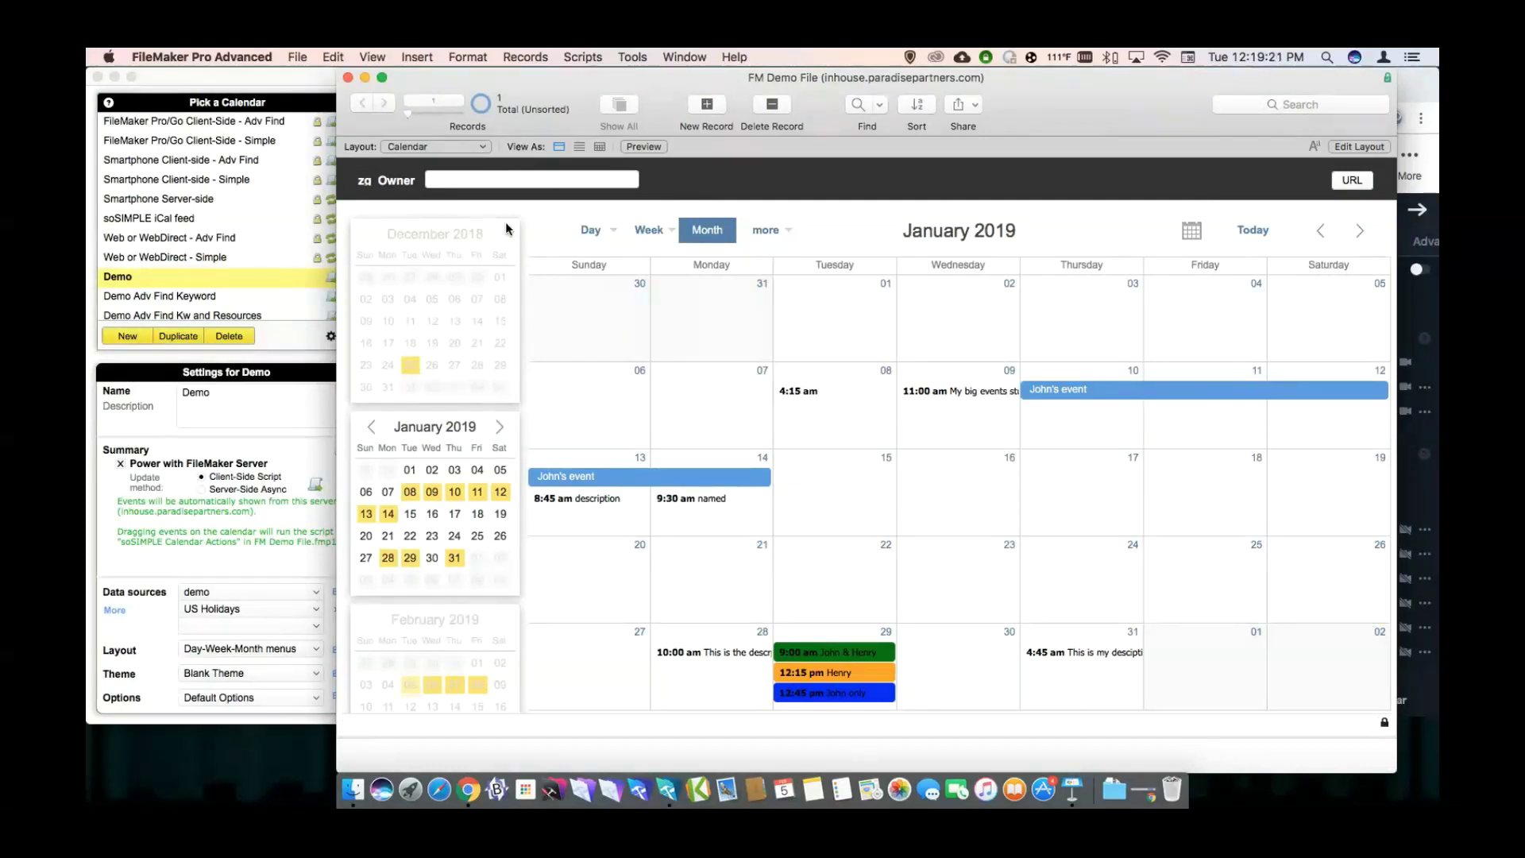
Wrap the web viewer's owner parameter as If (not IsEmpty ( Interface::zg_Owner) ; "&owner=" & Interface::zg_Owner ) and reload the calendar in Browse mode.
{"action": "key", "text": "super+l"}
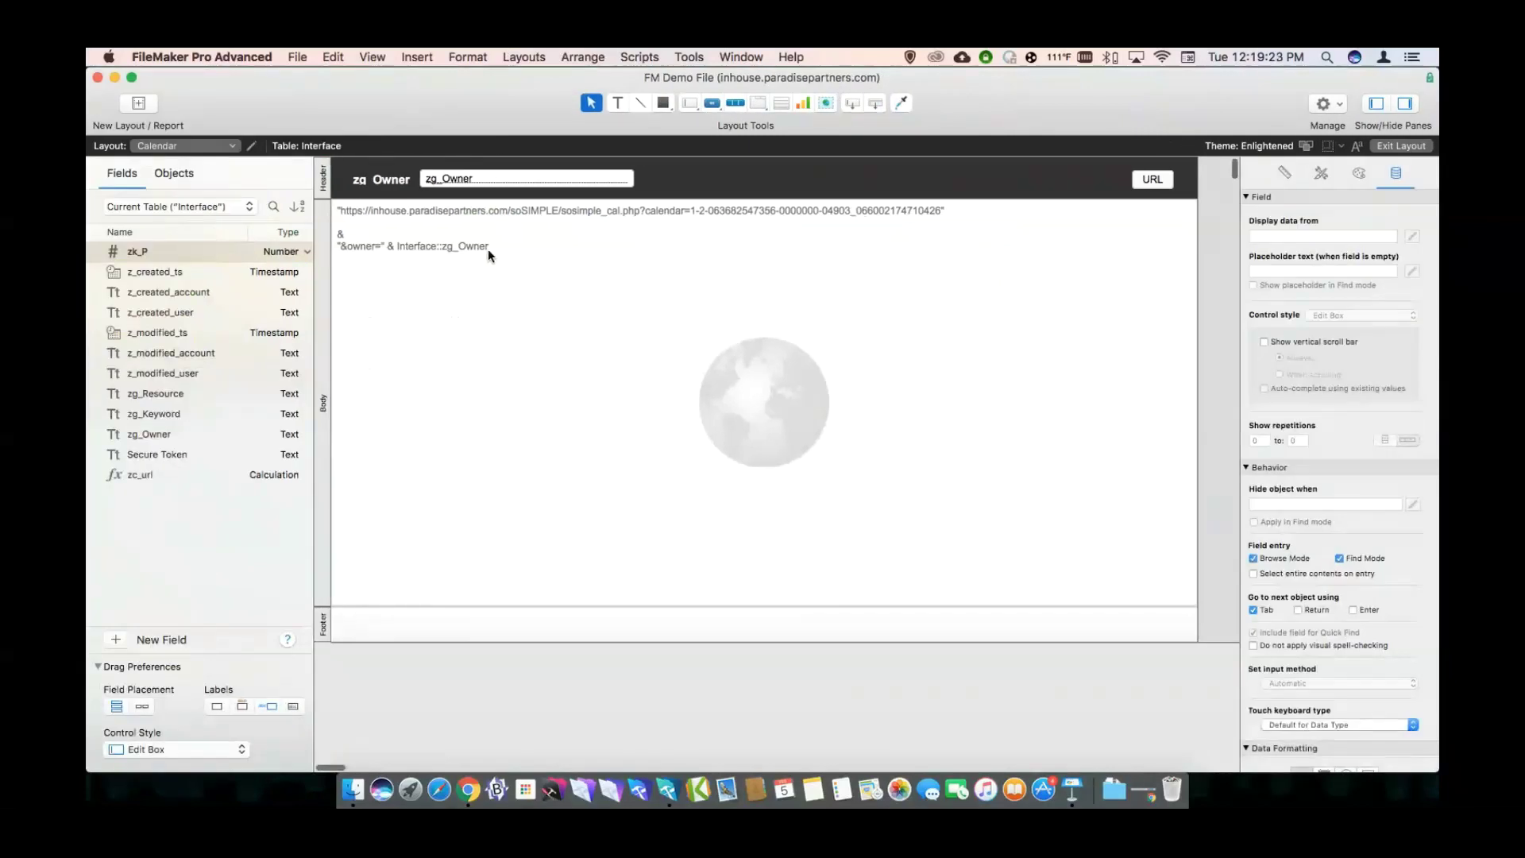
{"action": "double_click", "coordinate": [447, 257]}
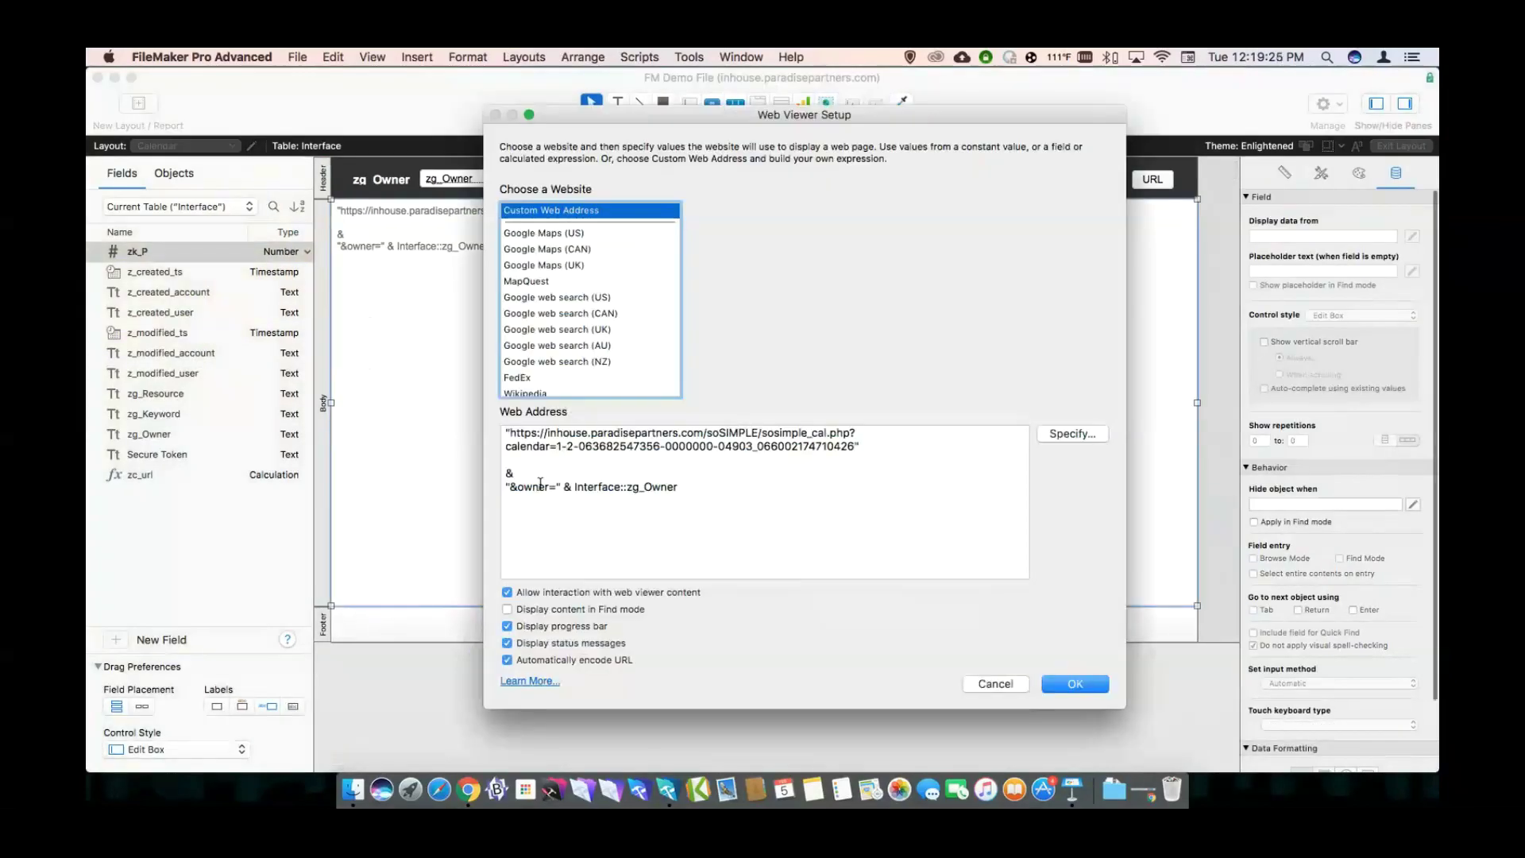
{"action": "left_click", "coordinate": [509, 487]}
{"action": "type", "text": "\"  & if (not isempty"}
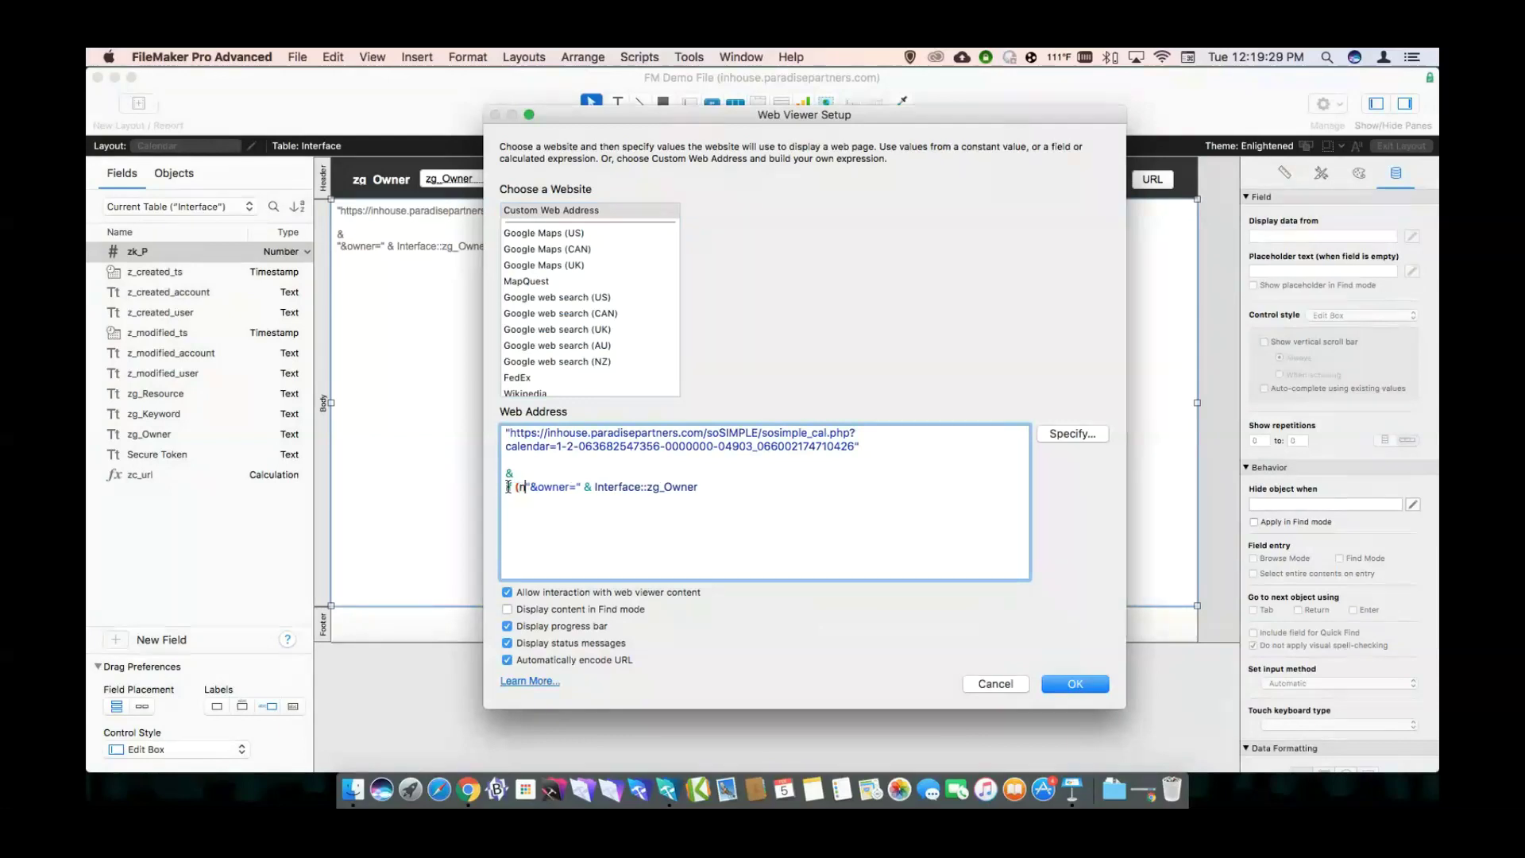
{"action": "type", "text": " ("}
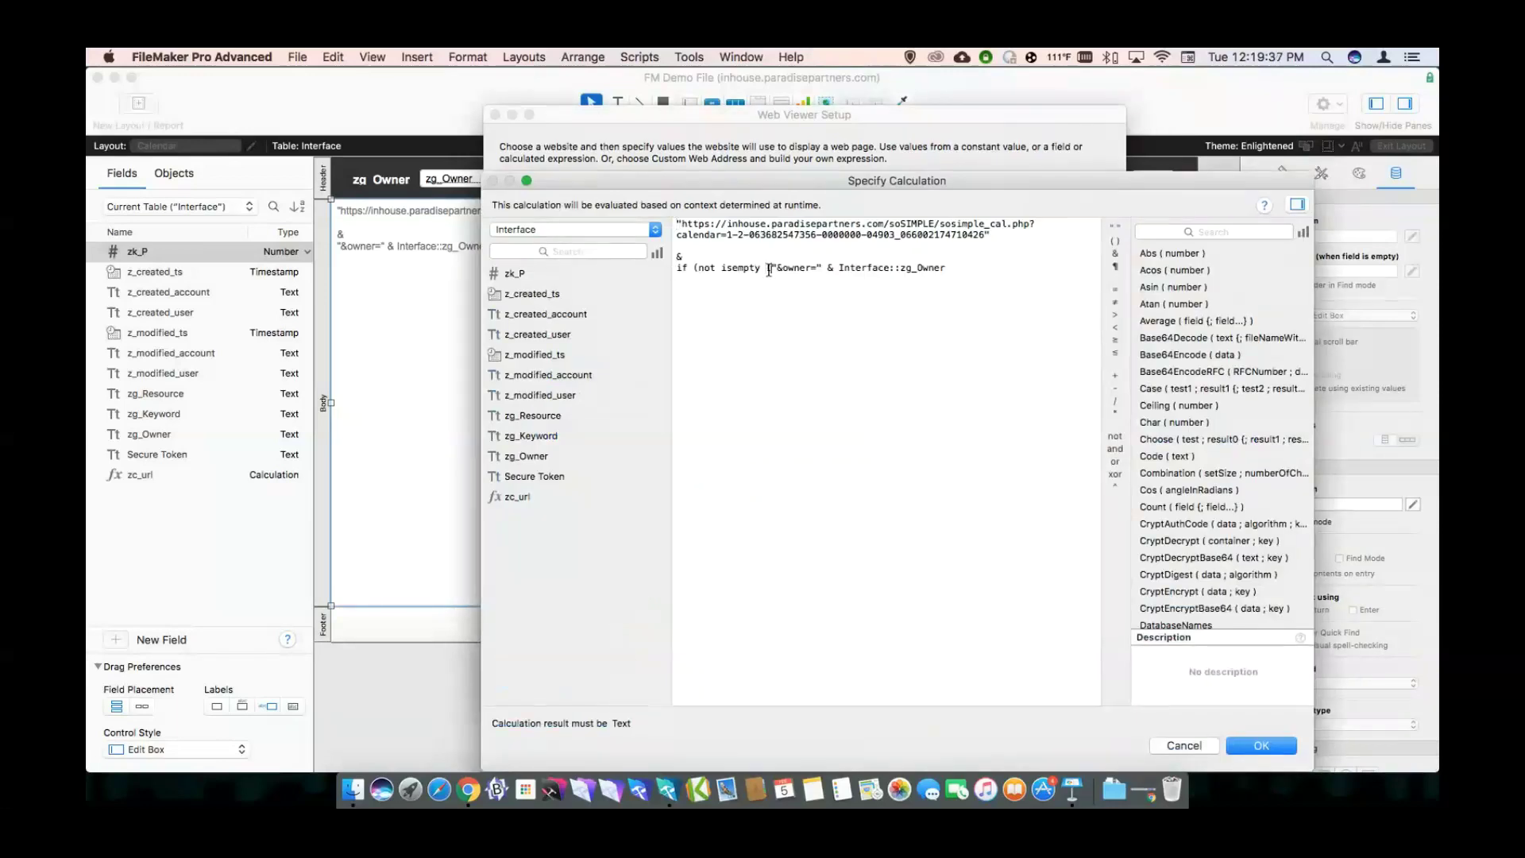
{"action": "left_click", "coordinate": [768, 269]}
{"action": "type", "text": "zg"}
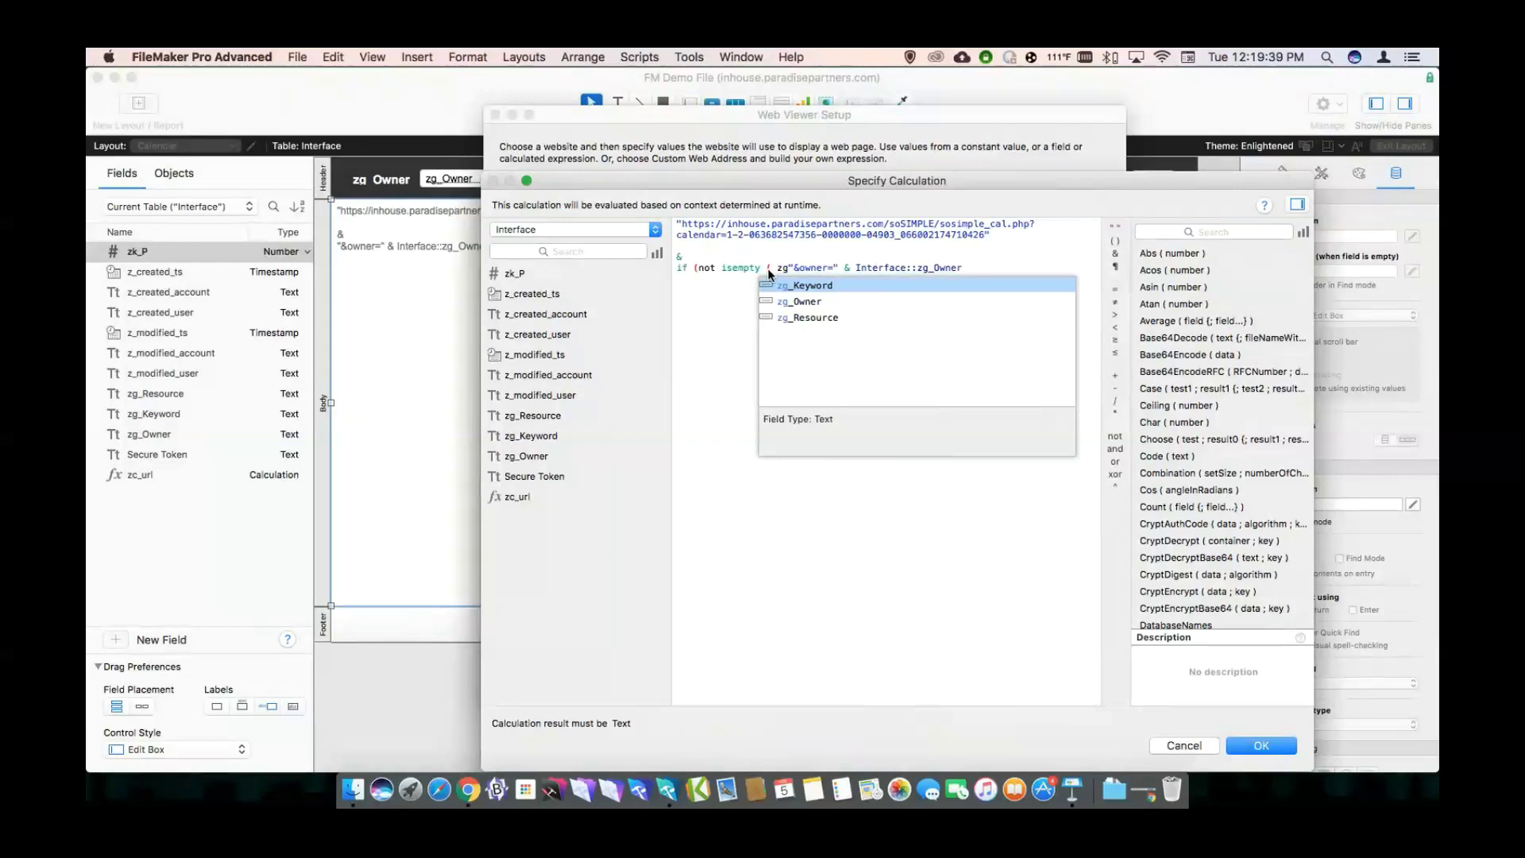
{"action": "key", "text": "Down"}
{"action": "key", "text": "Return"}
{"action": "type", "text": ") ;"}
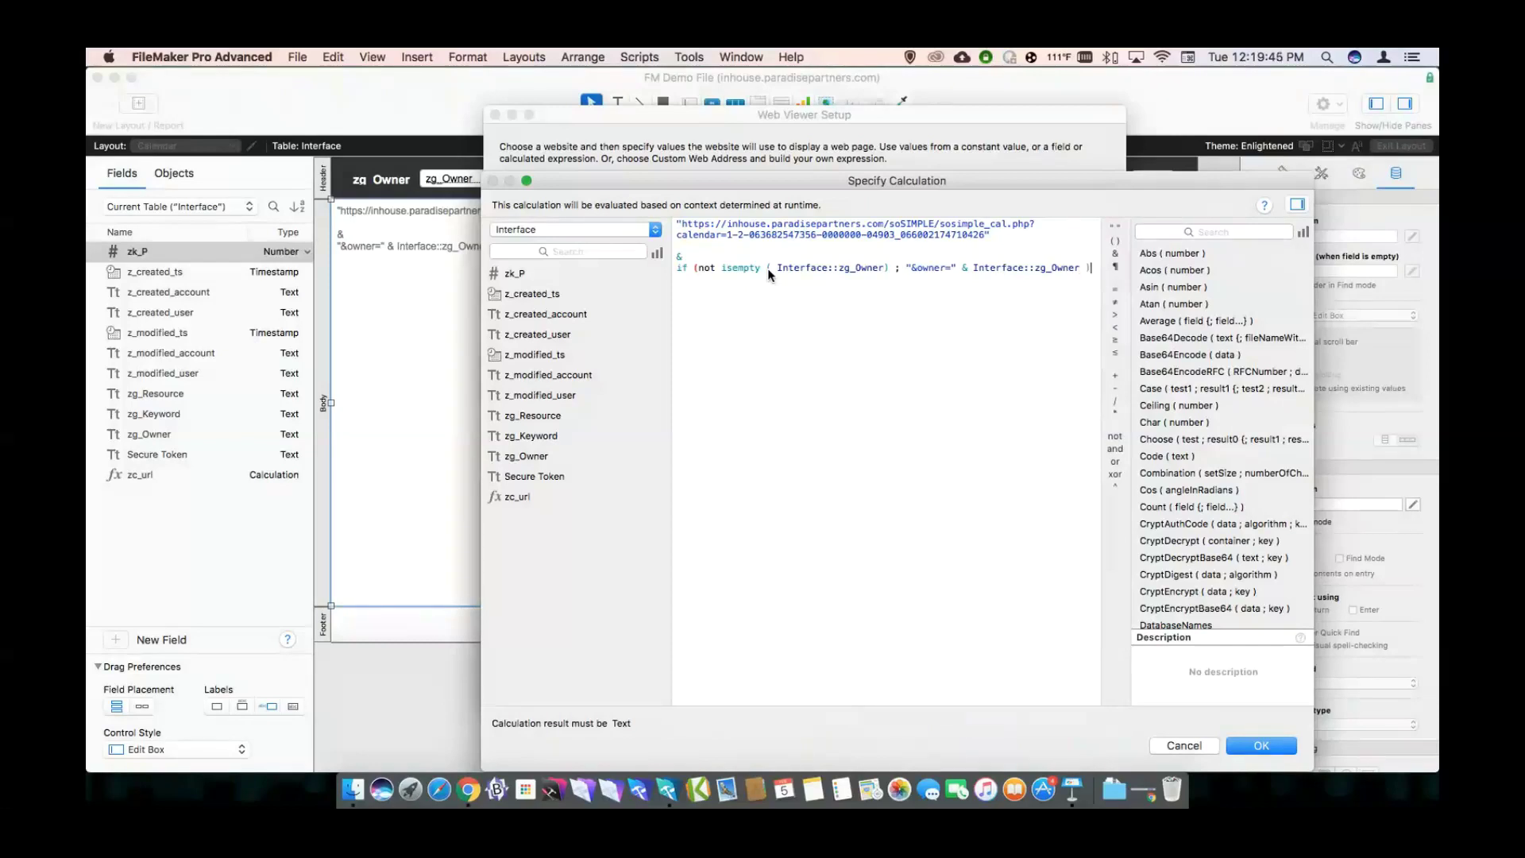
{"action": "key", "text": "Return"}
{"action": "key", "text": "Return"}
{"action": "key", "text": "BackSpace"}
{"action": "key", "text": "Return"}
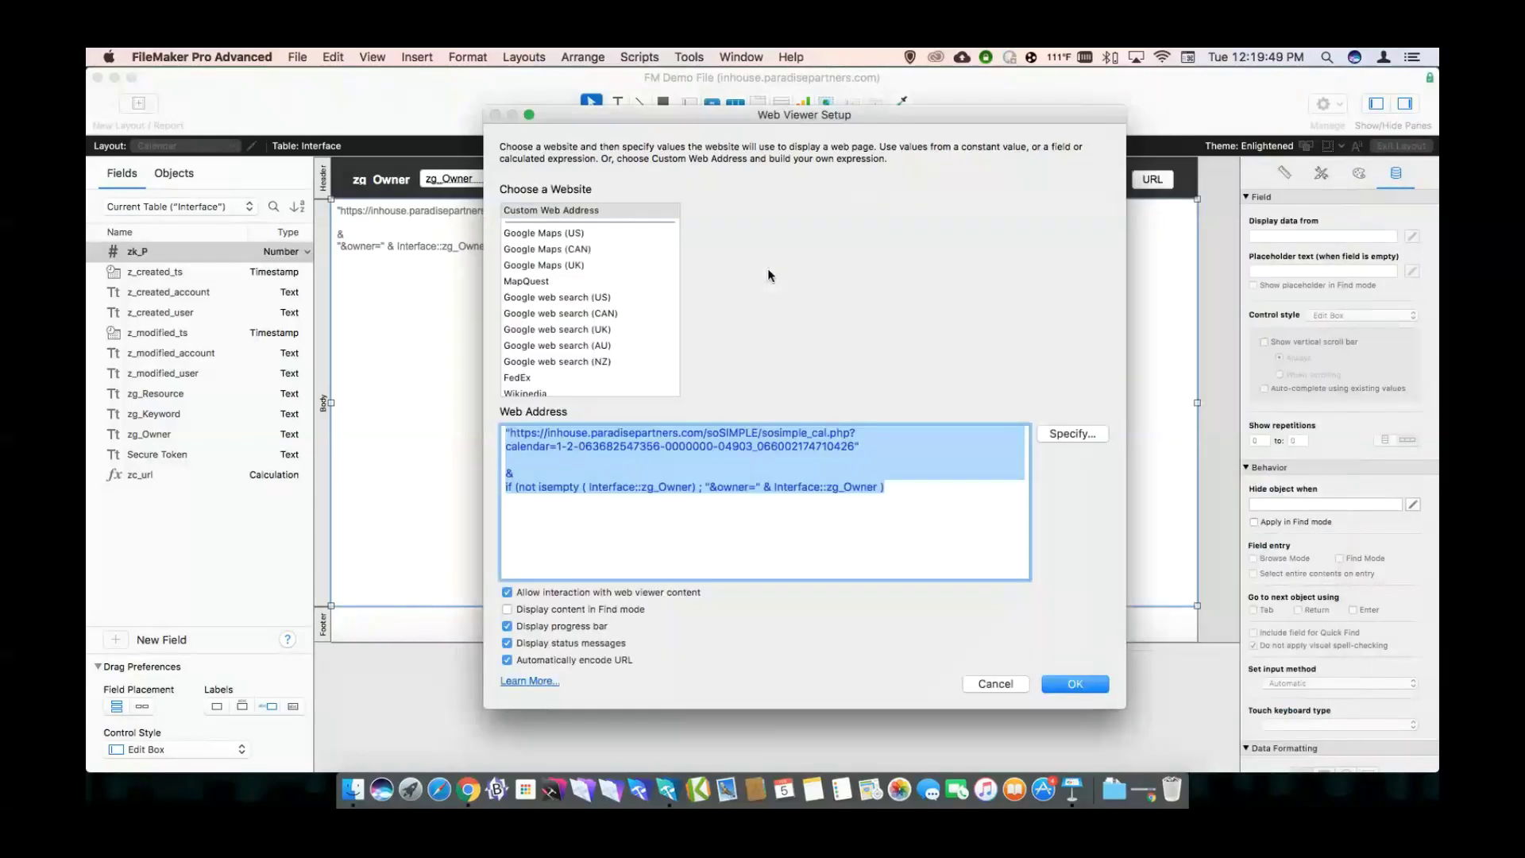
{"action": "key", "text": "Return"}
{"action": "key", "text": "super+b"}
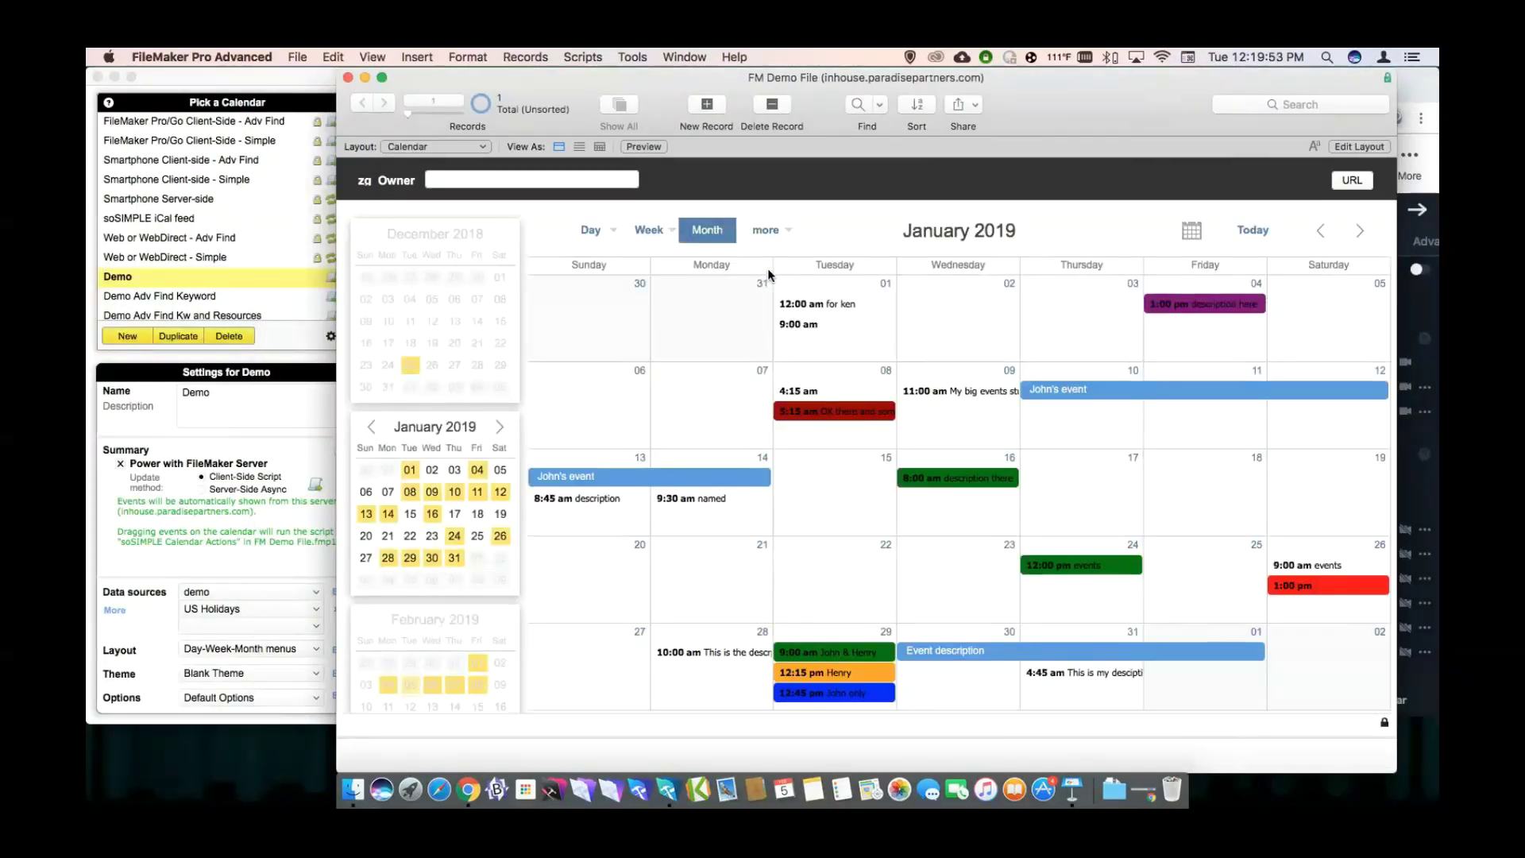
Filter the January 2019 calendar by each listed owner in turn using zg_Owner, and finish on the first owner in the list.
{"action": "left_click", "coordinate": [476, 178]}
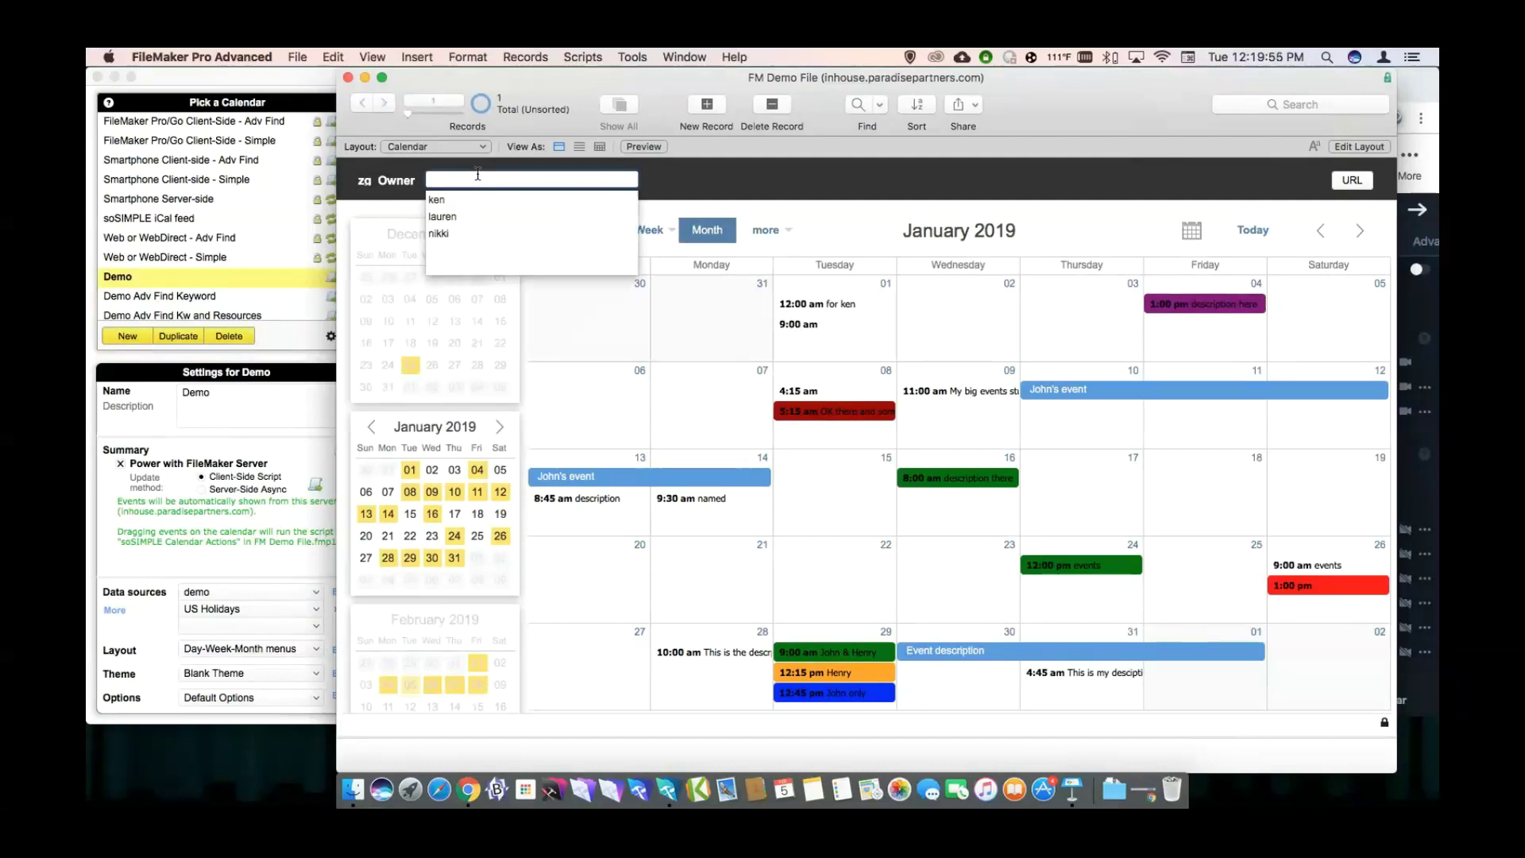
{"action": "left_click", "coordinate": [451, 214]}
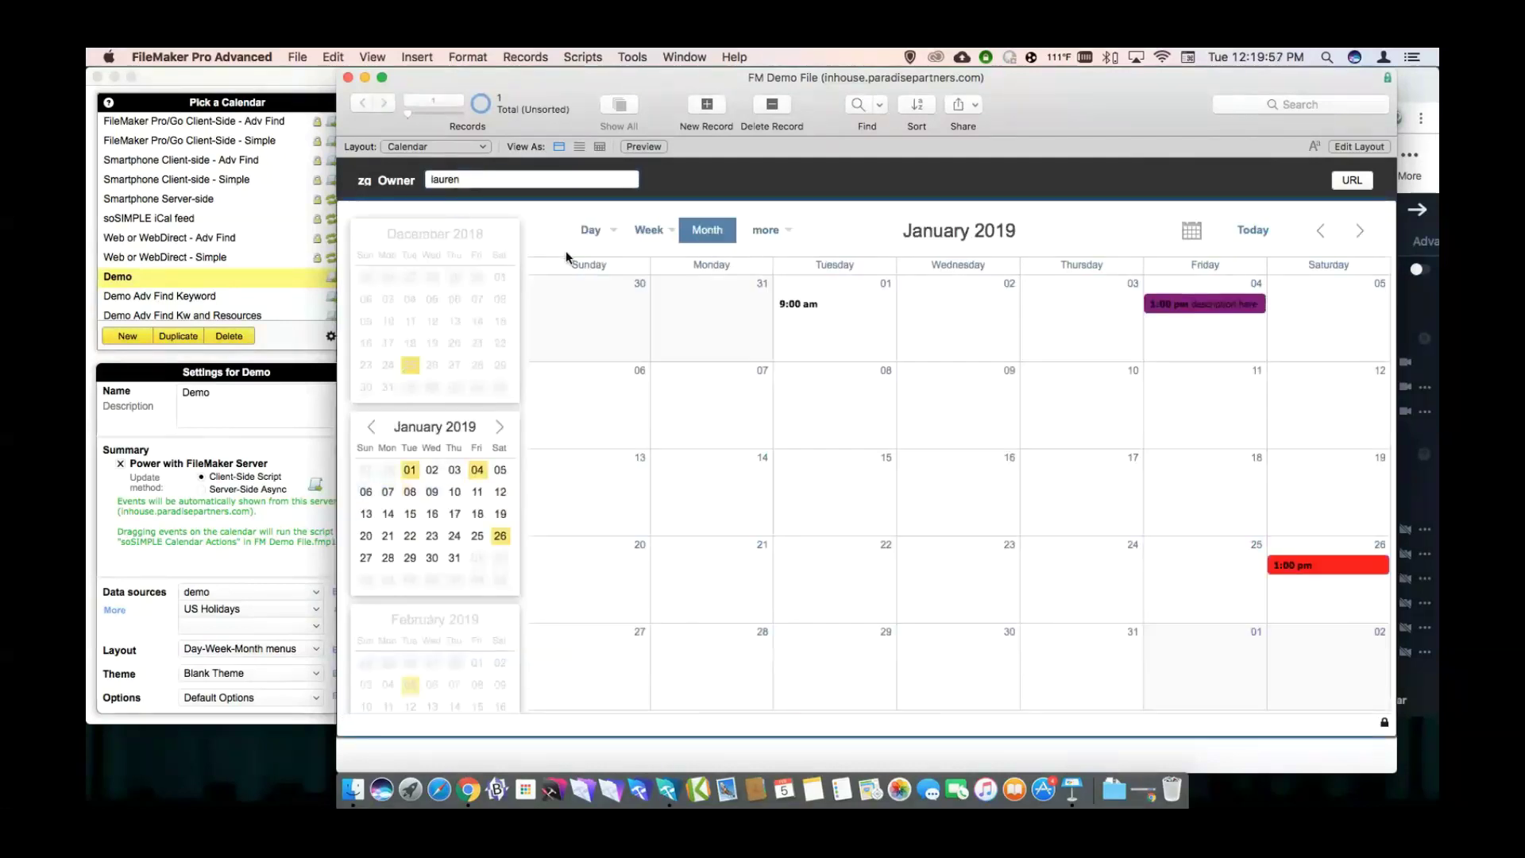
{"action": "left_click", "coordinate": [511, 182]}
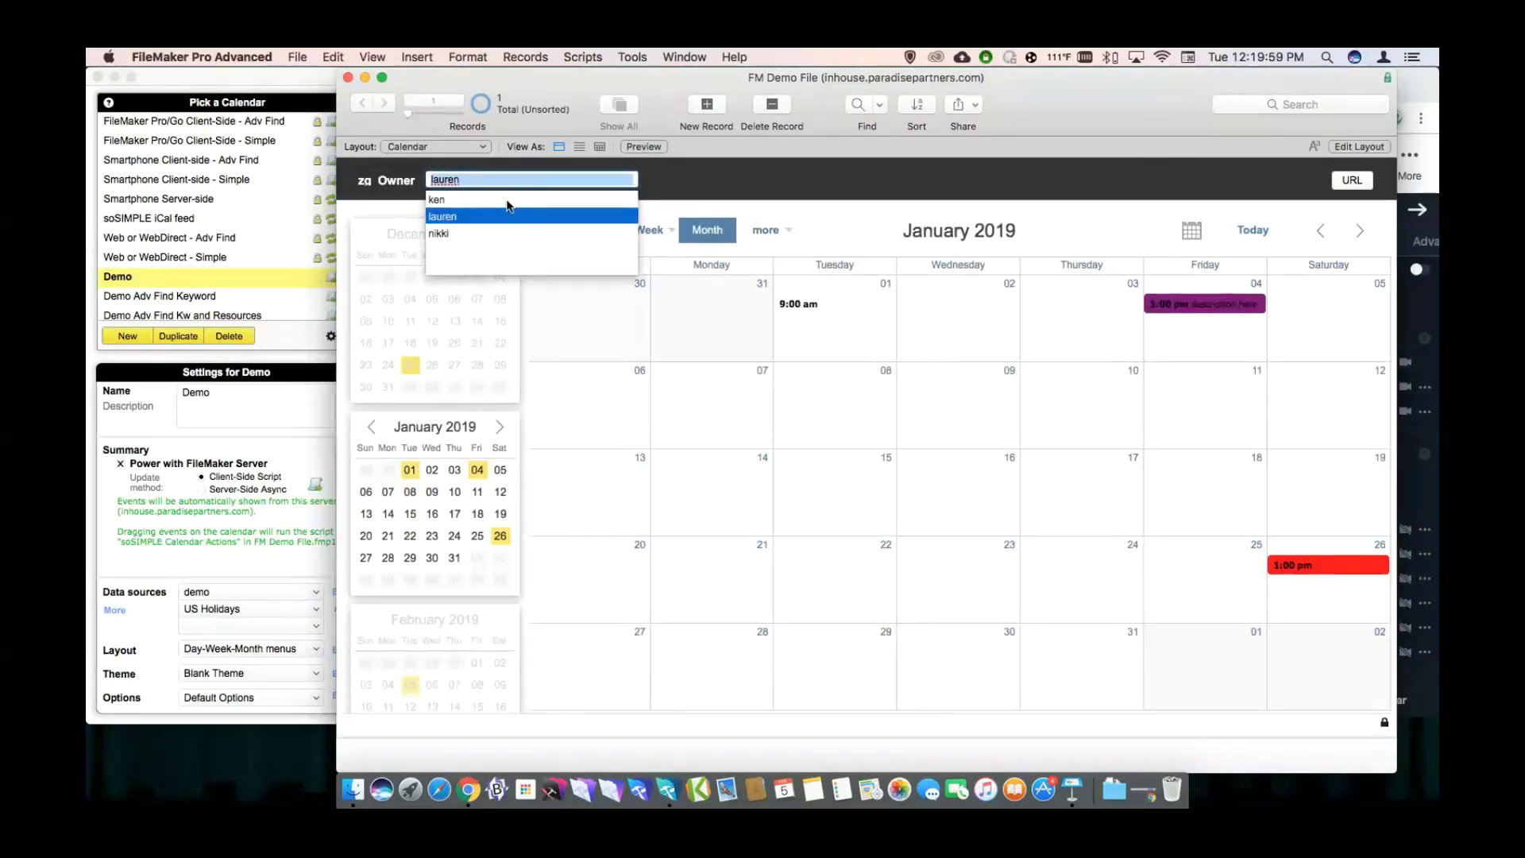
{"action": "left_click", "coordinate": [507, 199]}
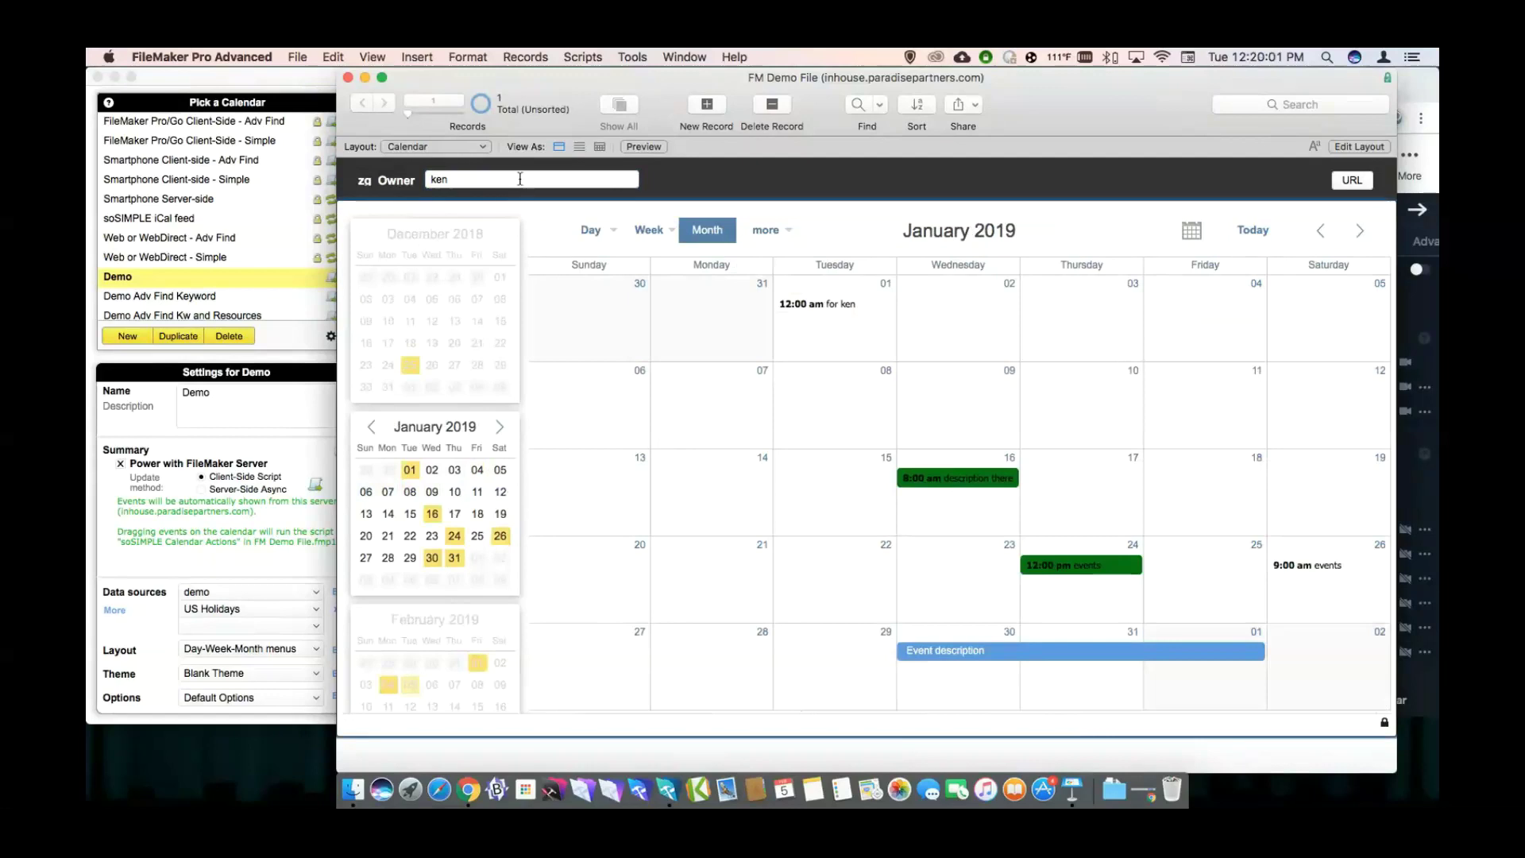
{"action": "left_click", "coordinate": [523, 183]}
{"action": "left_click", "coordinate": [501, 232]}
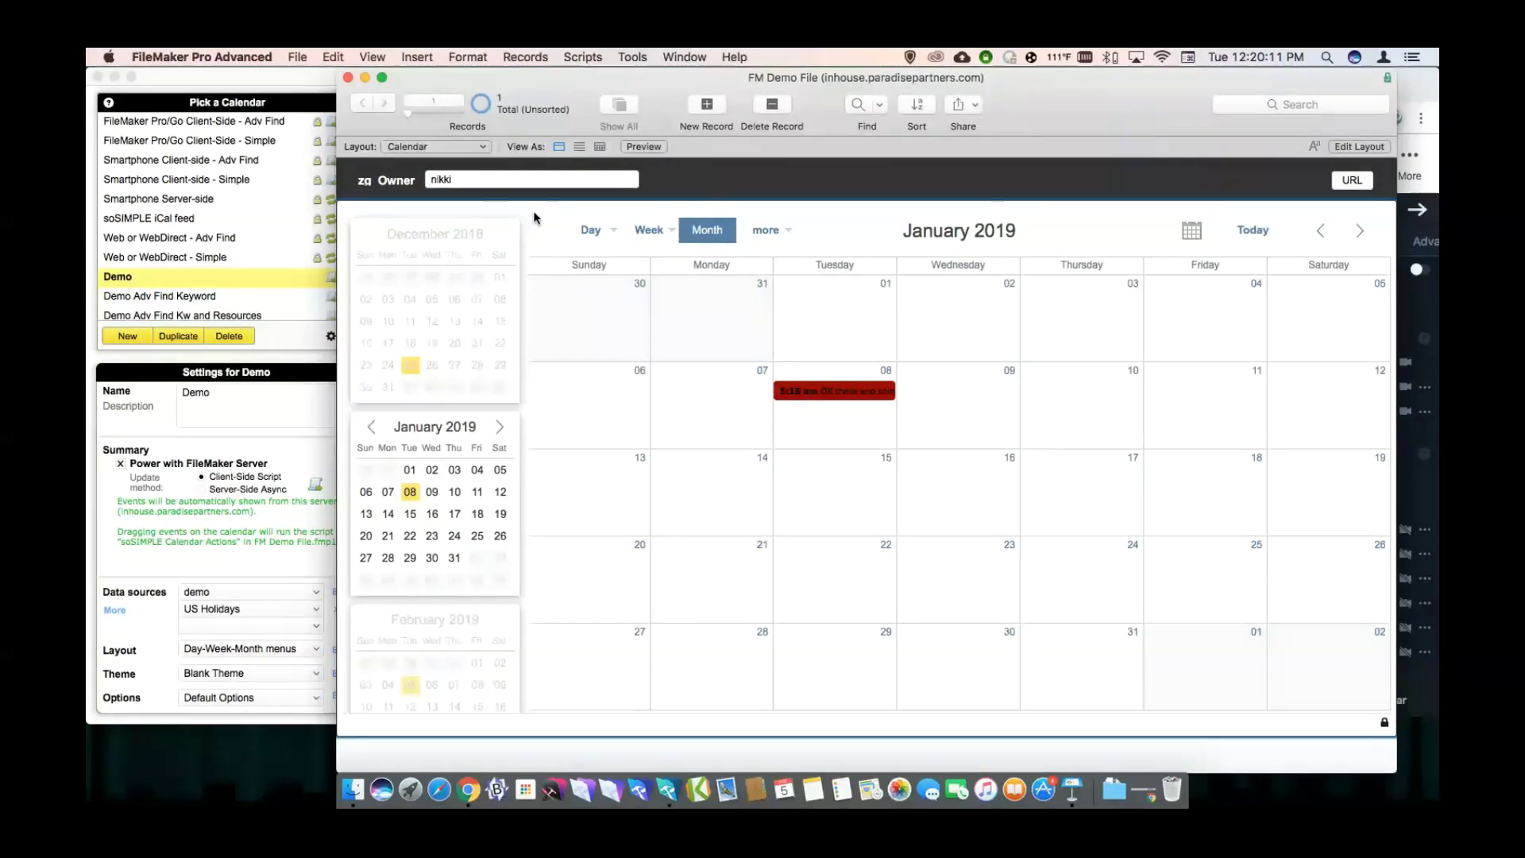
{"action": "left_click", "coordinate": [513, 179]}
{"action": "left_click", "coordinate": [508, 199]}
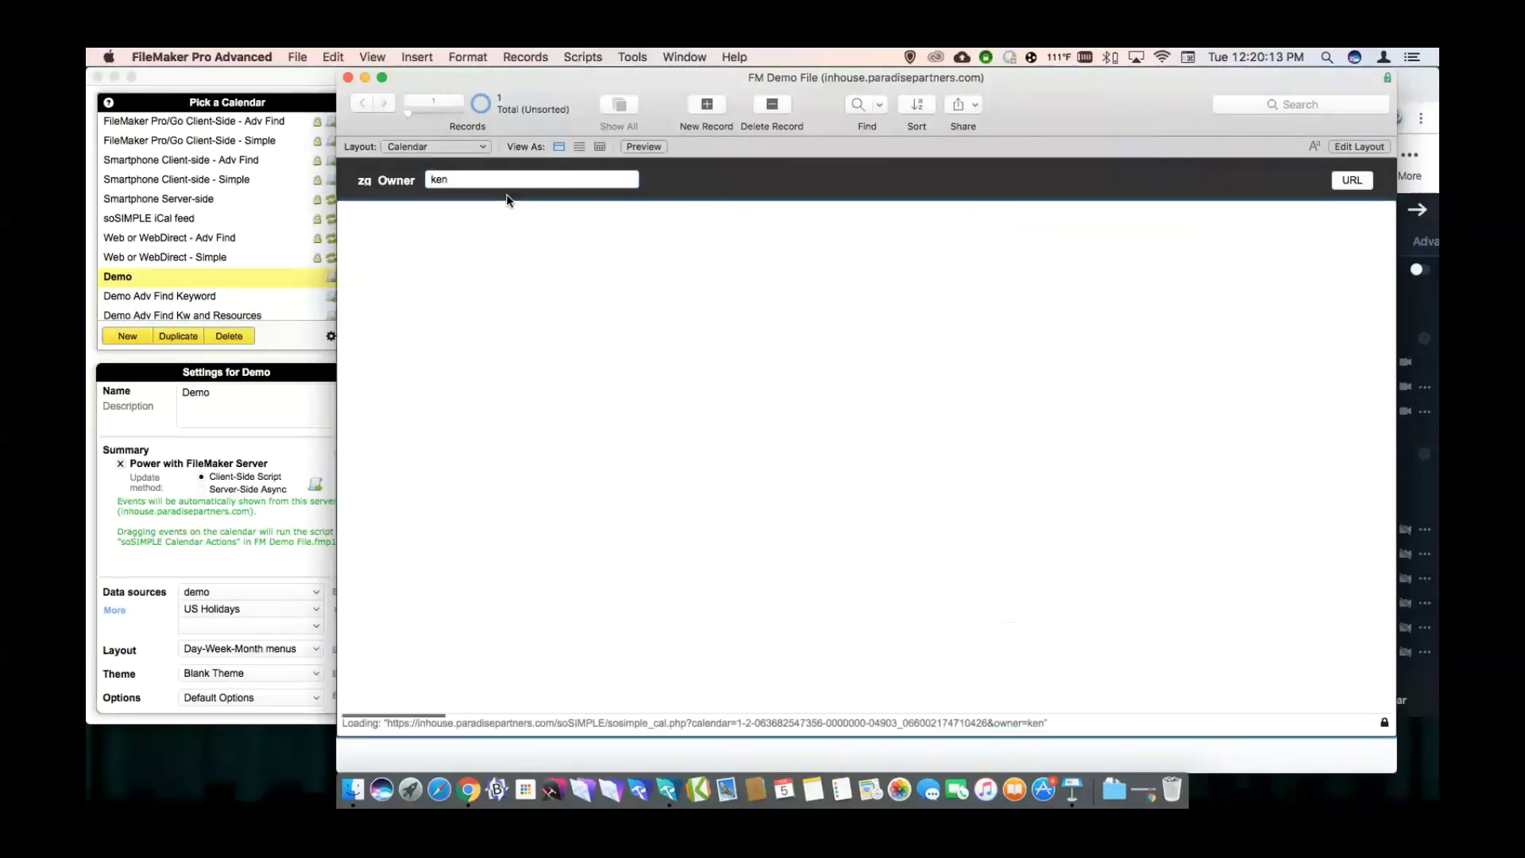
Change the zg_Owner field to a checkbox set with values from Owner, apply the Navigation Checkbox Set style, and return to Browse mode.
{"action": "key", "text": "super+l"}
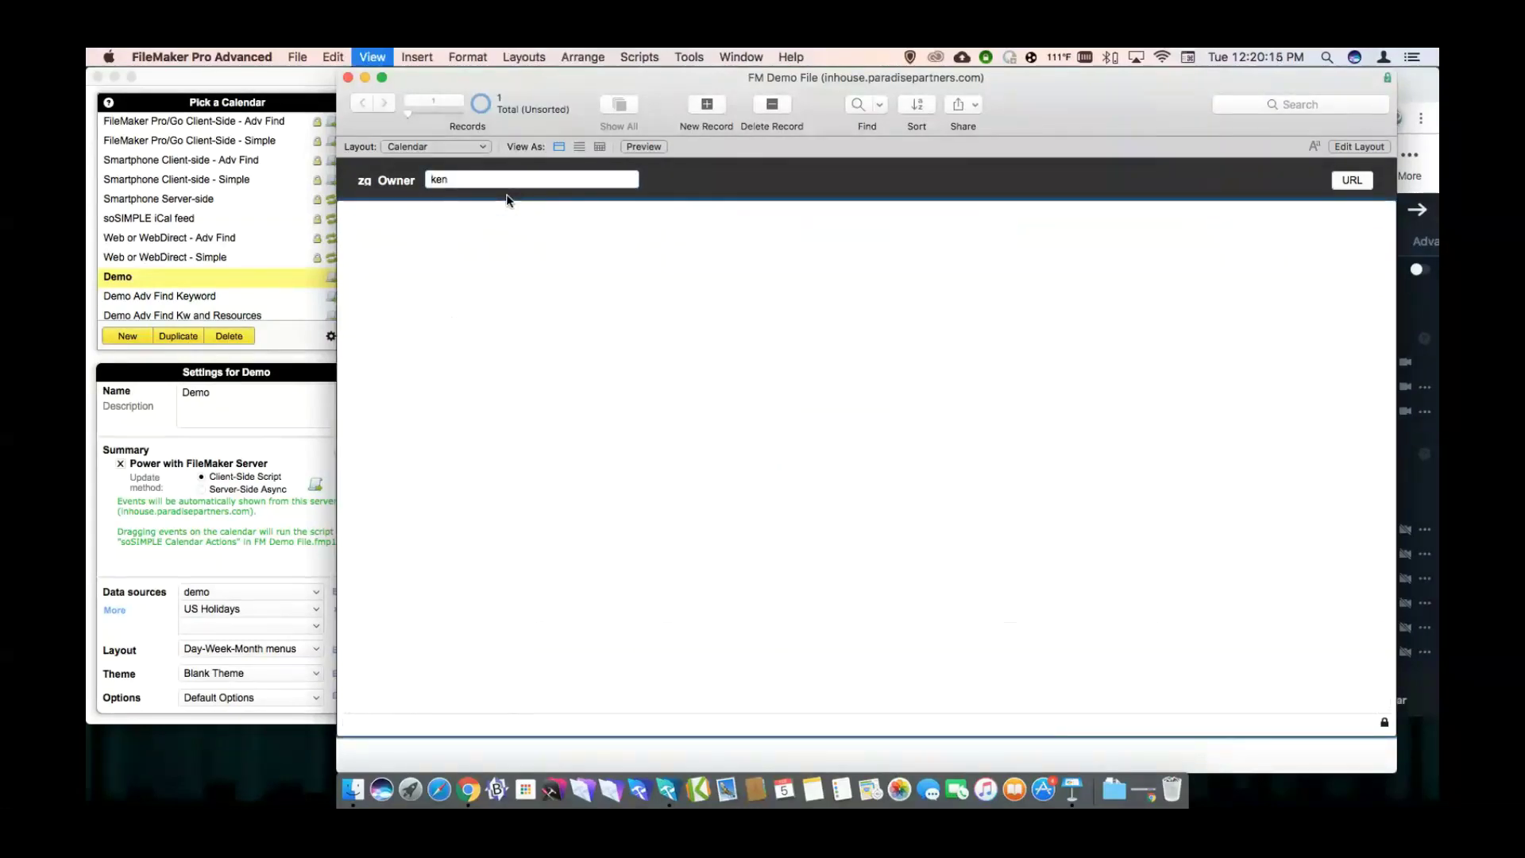
{"action": "double_click", "coordinate": [529, 181]}
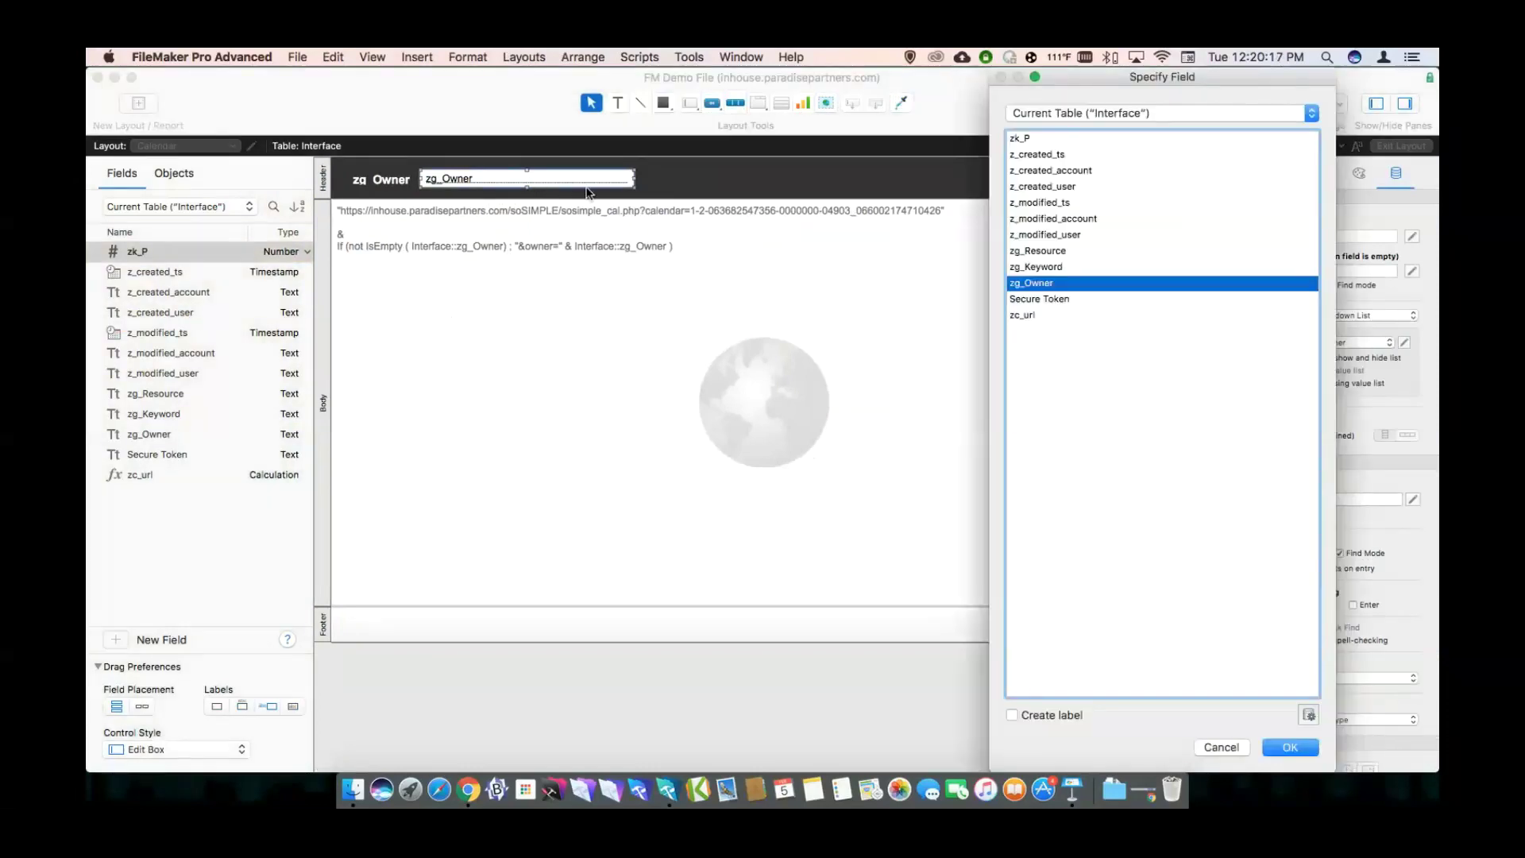
{"action": "key", "text": "Return"}
{"action": "left_click", "coordinate": [1334, 317]}
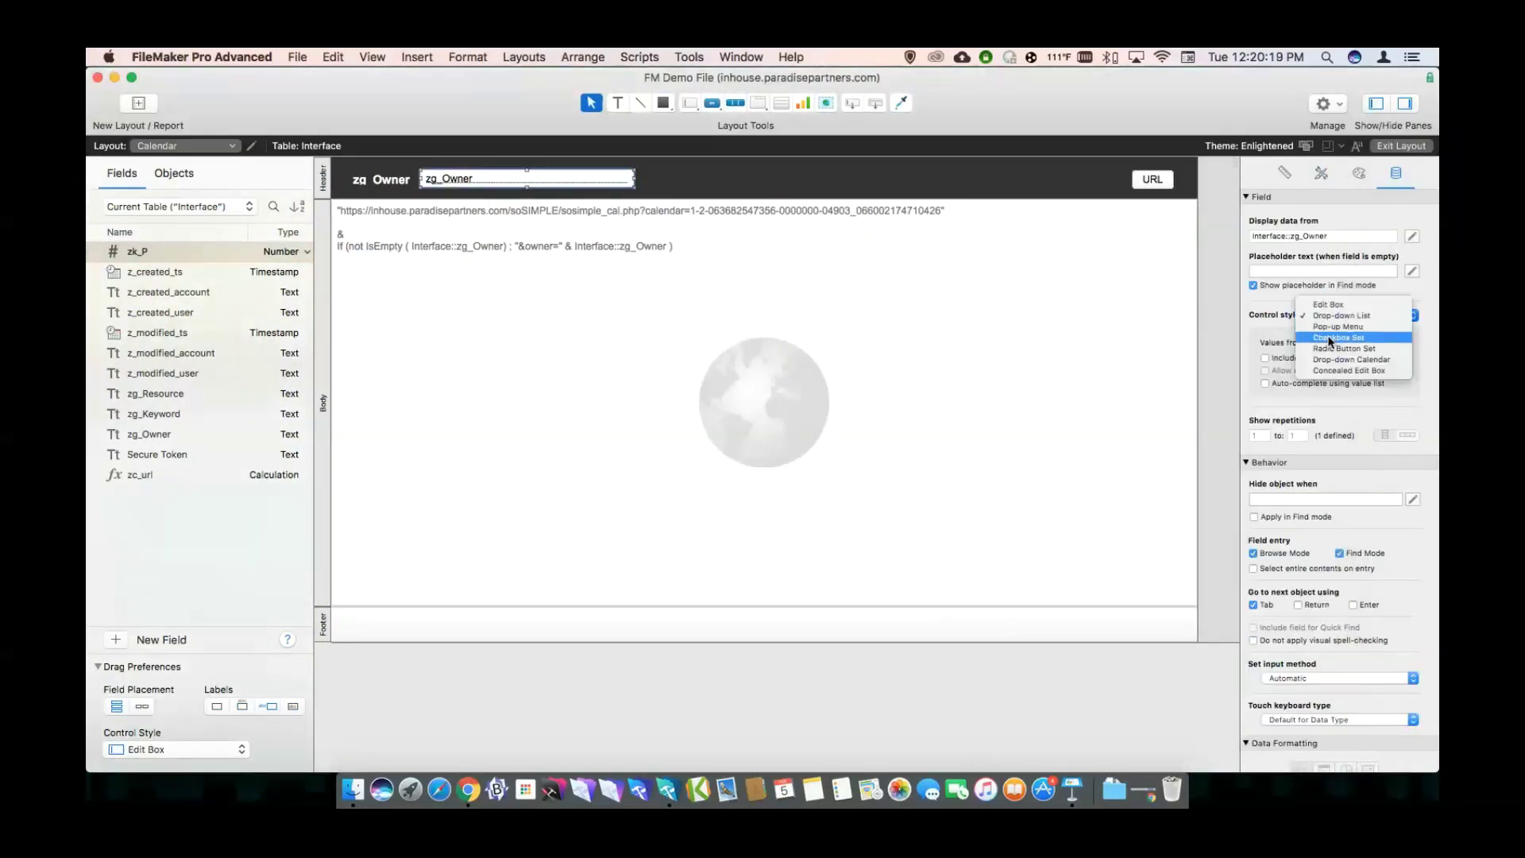
{"action": "left_click", "coordinate": [1339, 336]}
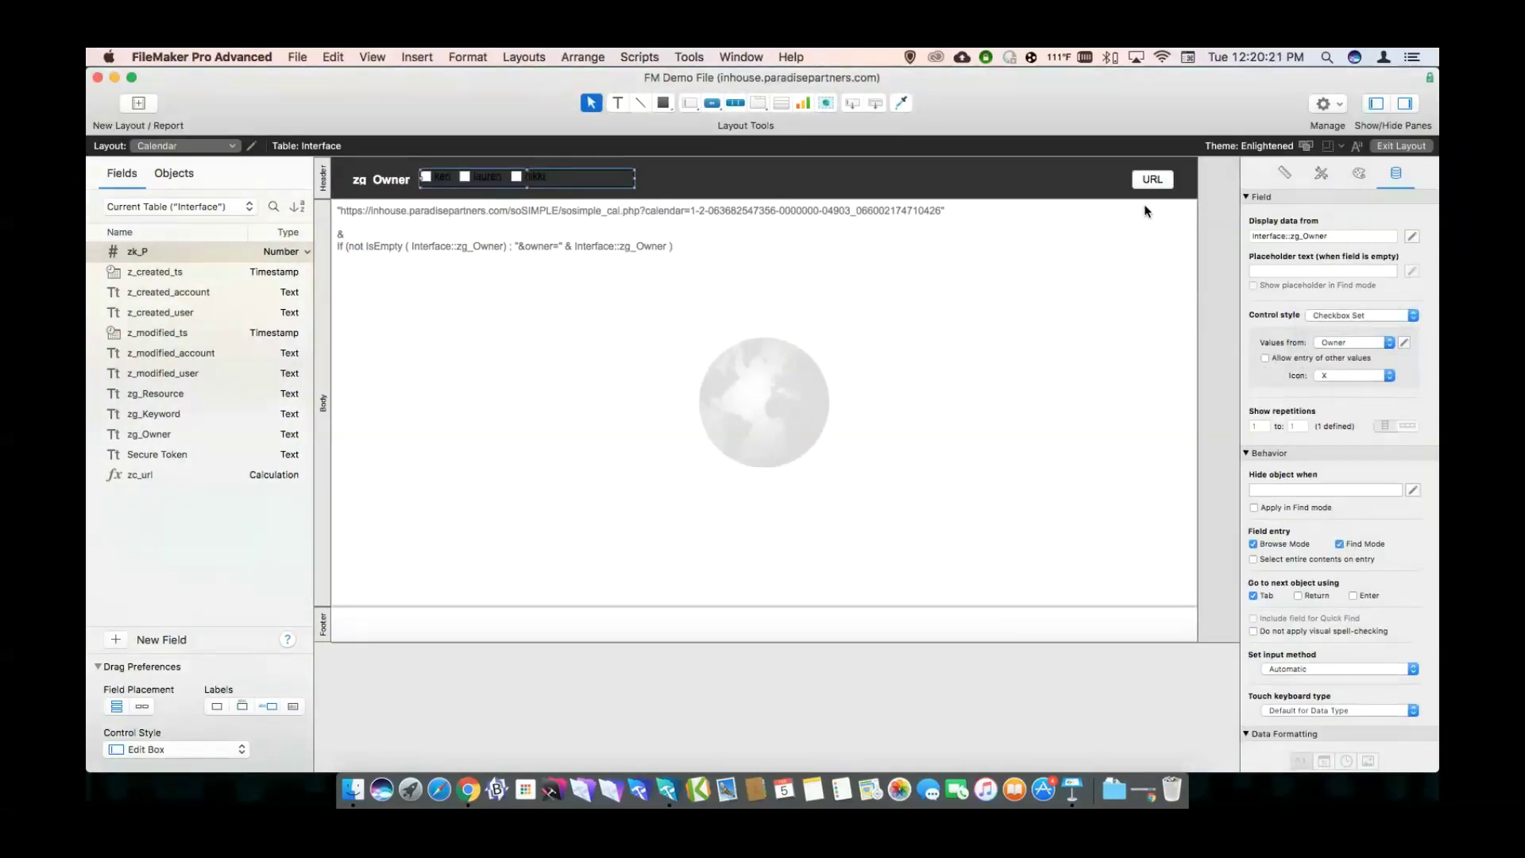
{"action": "left_click", "coordinate": [1322, 173]}
{"action": "left_click", "coordinate": [1324, 289]}
{"action": "key", "text": "super+b"}
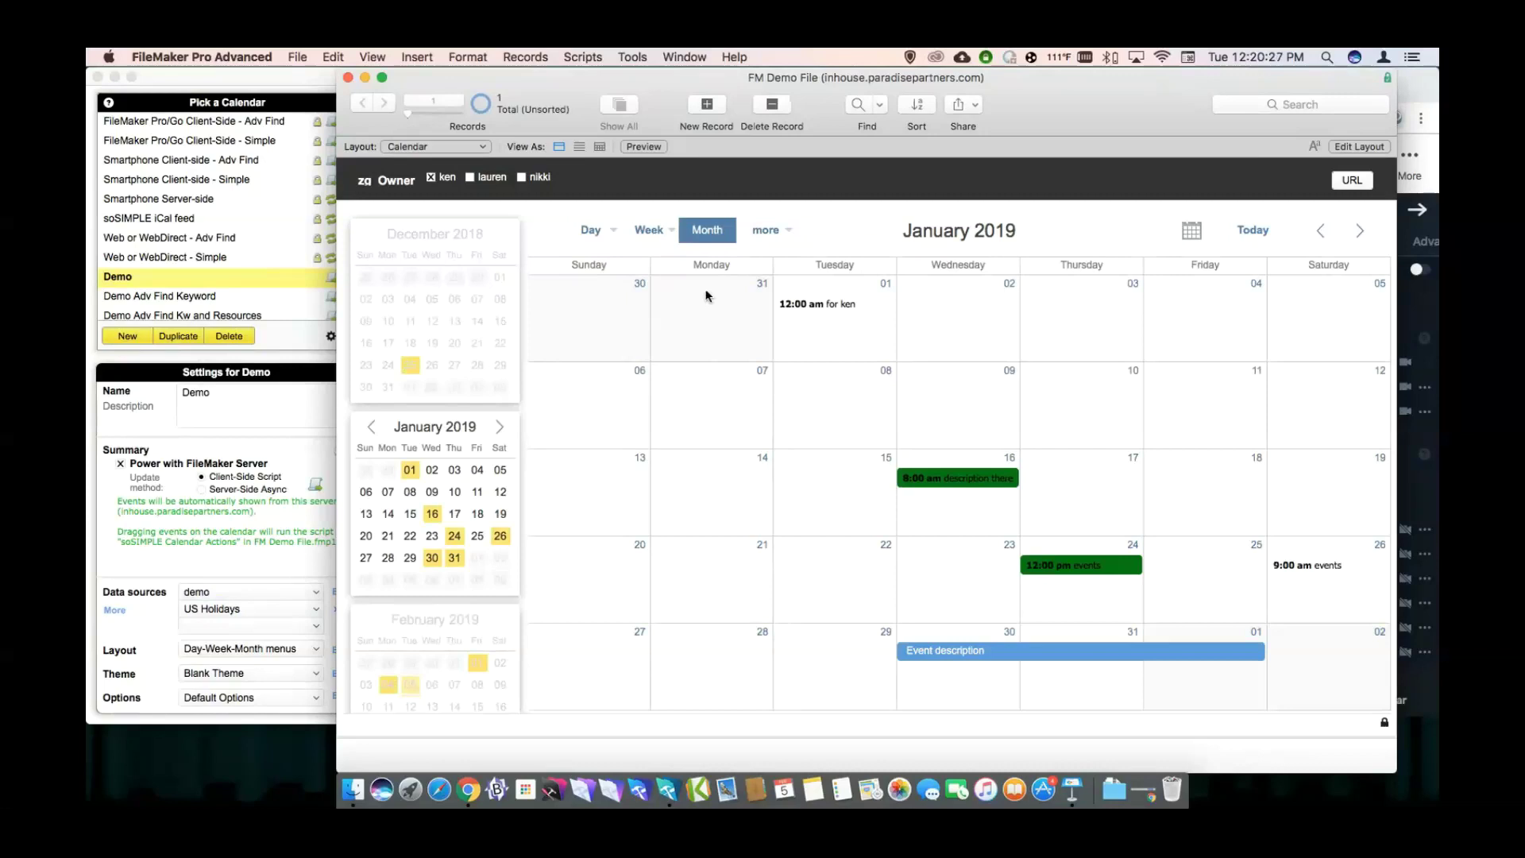
Select the second owner along with the first in zg_Owner, and view and close the calendar's URL.
{"action": "left_click", "coordinate": [470, 178]}
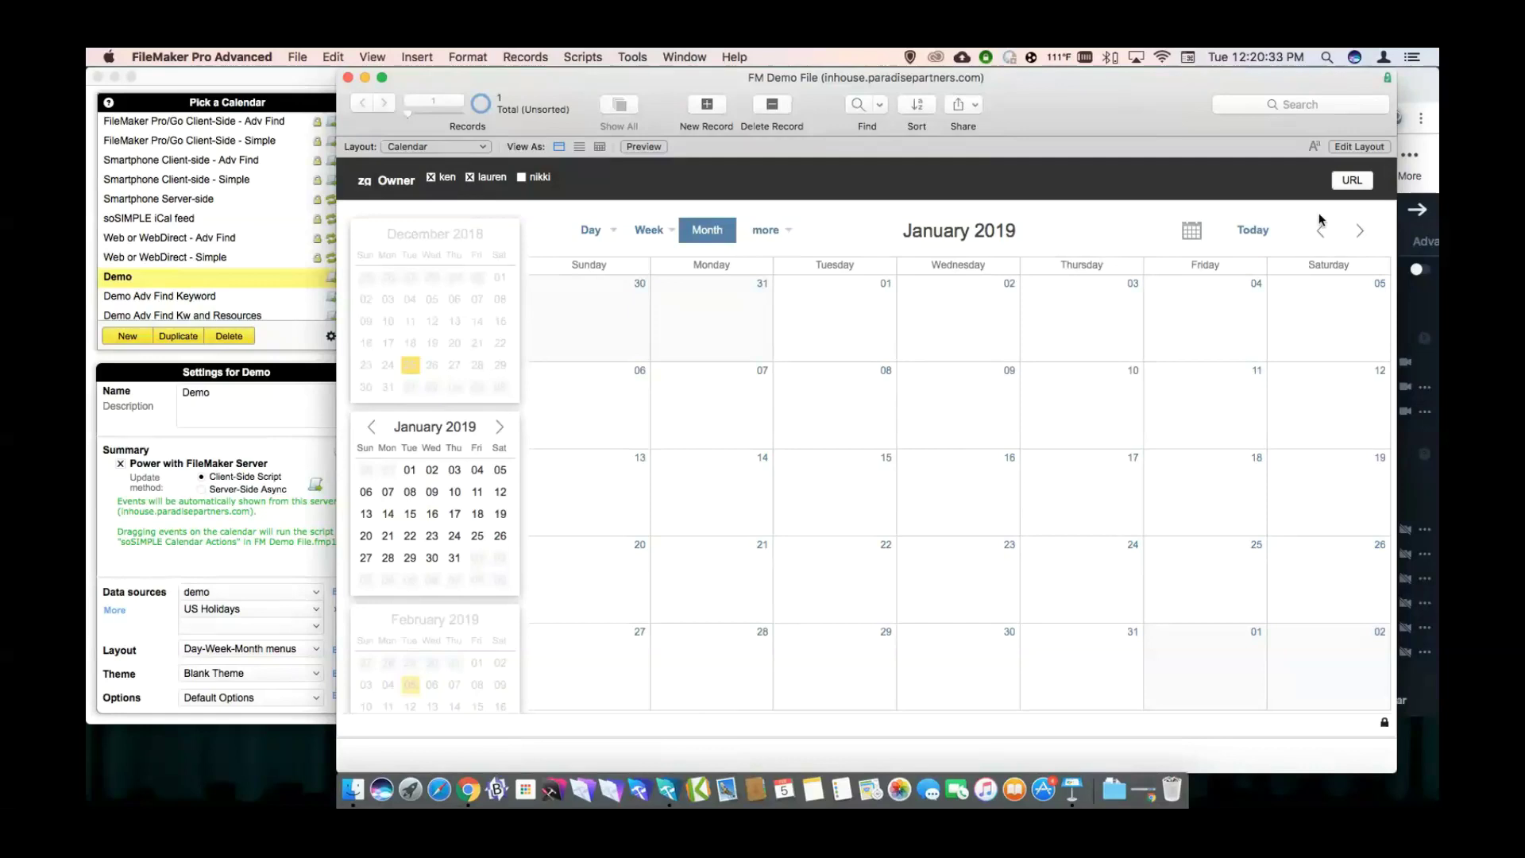
{"action": "left_click", "coordinate": [1352, 181]}
{"action": "left_click", "coordinate": [1353, 184]}
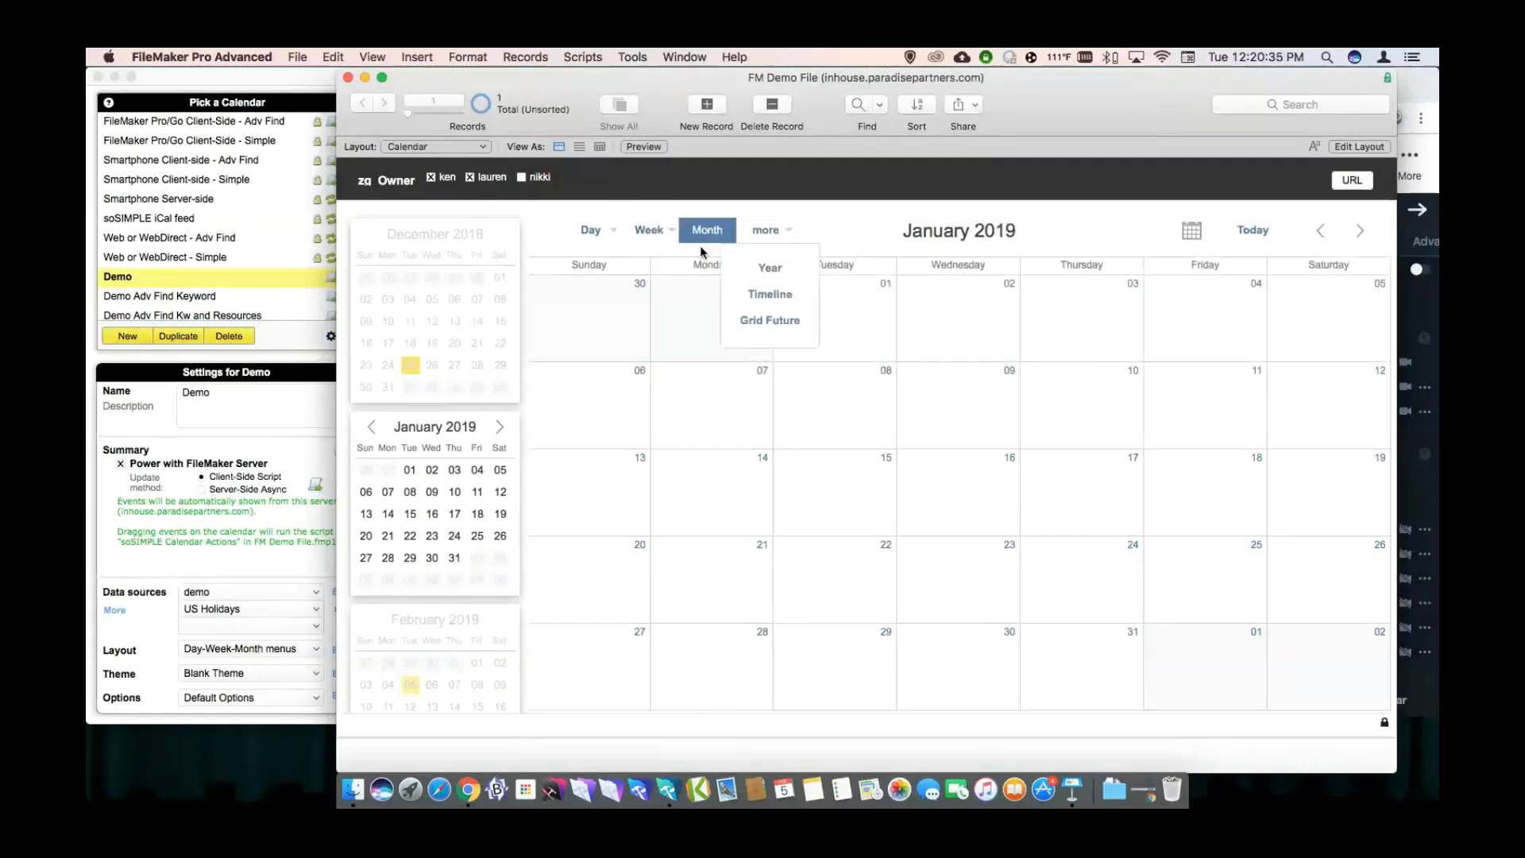
Deselect the second owner in zg_Owner and recheck the owner parameter in the calendar's URL.
{"action": "left_click", "coordinate": [470, 177]}
{"action": "left_click", "coordinate": [1352, 180]}
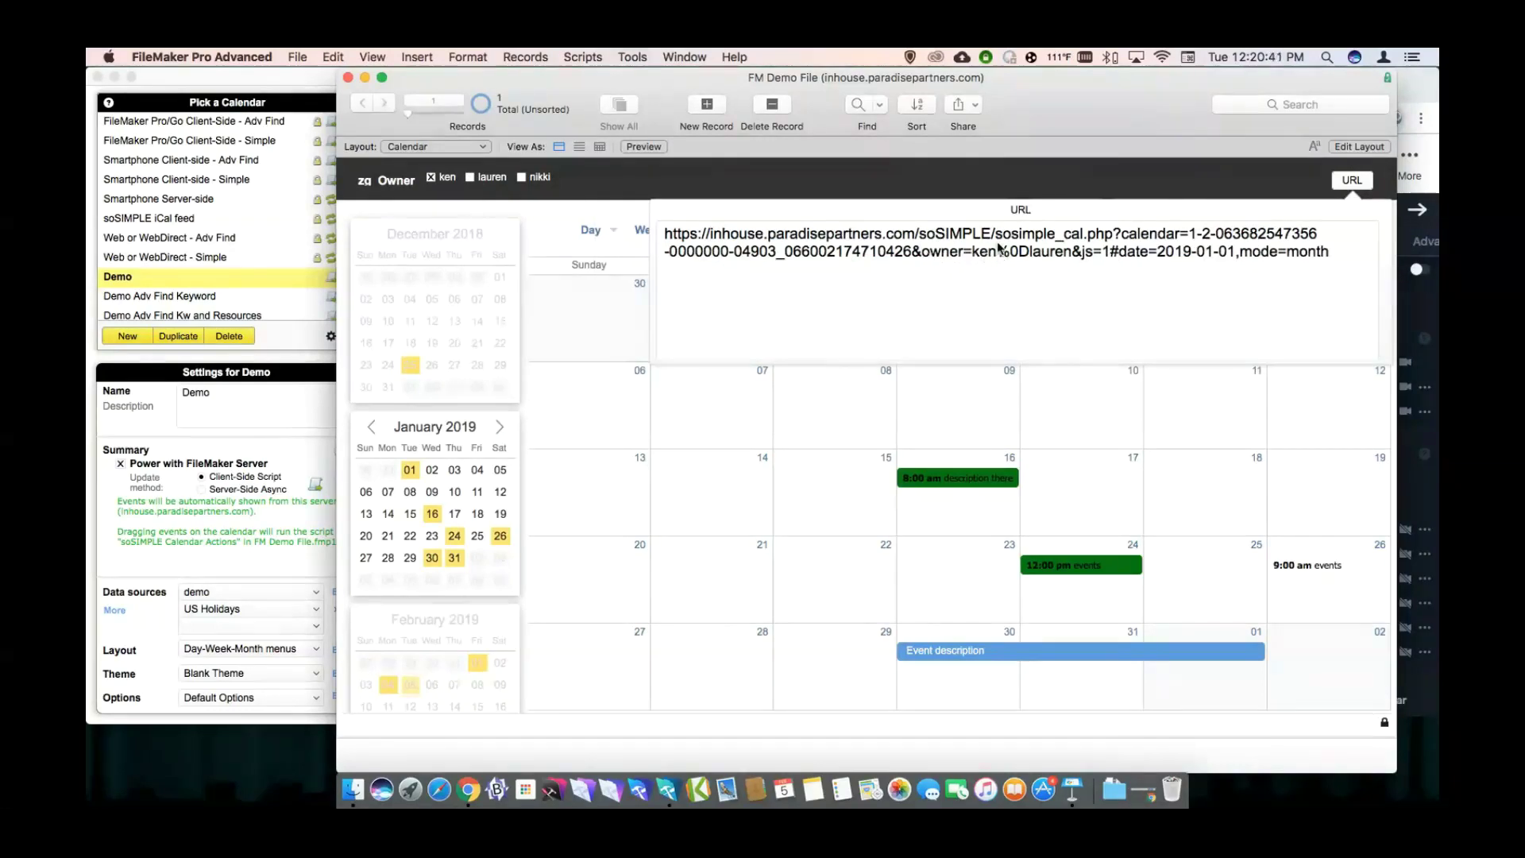
{"action": "left_click", "coordinate": [983, 189]}
{"action": "left_click", "coordinate": [1032, 214]}
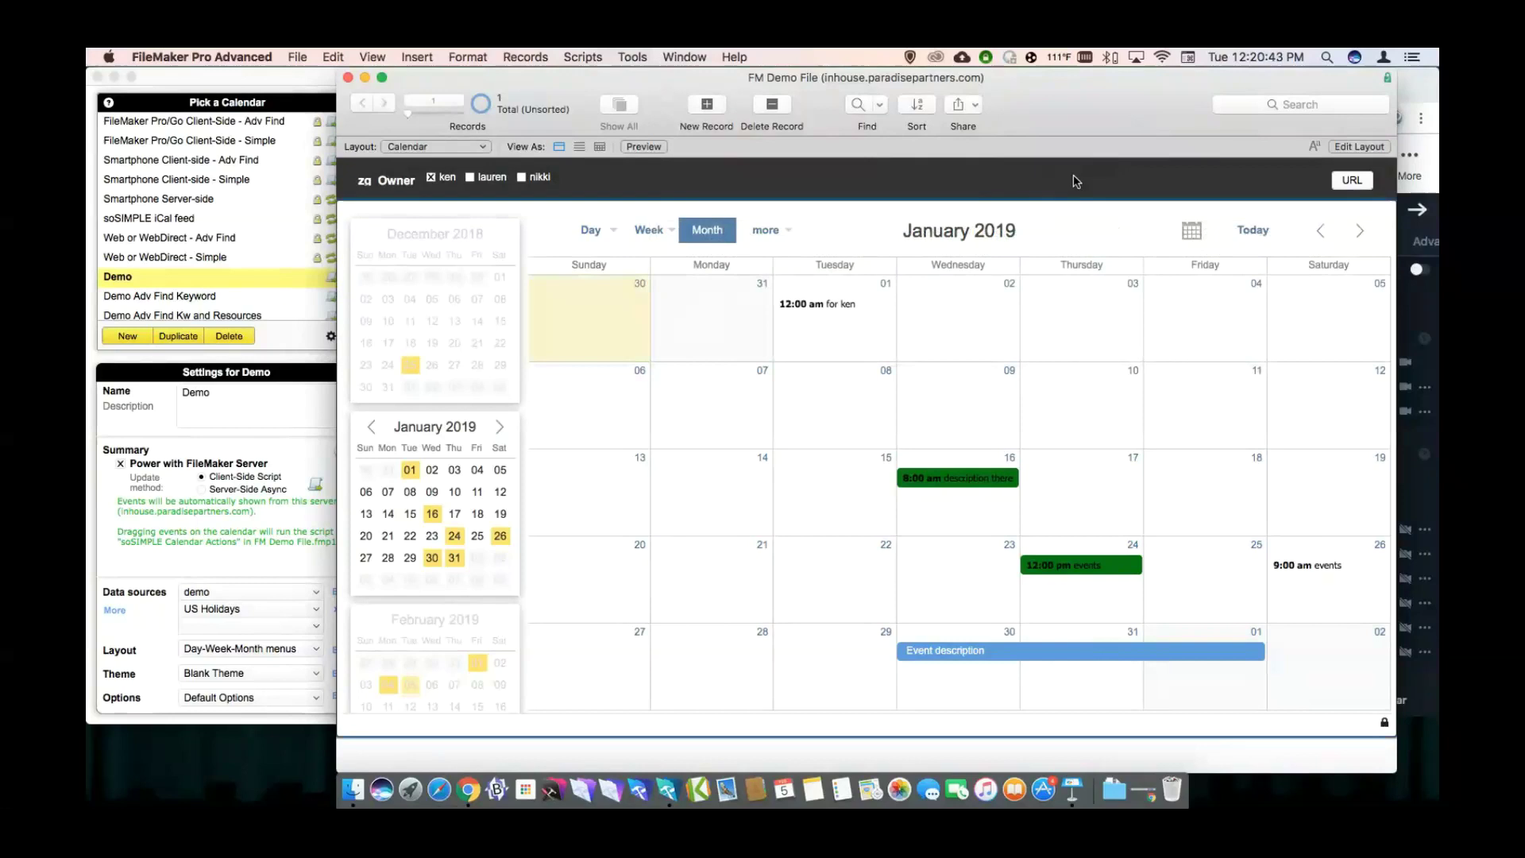
{"action": "left_click", "coordinate": [1353, 180]}
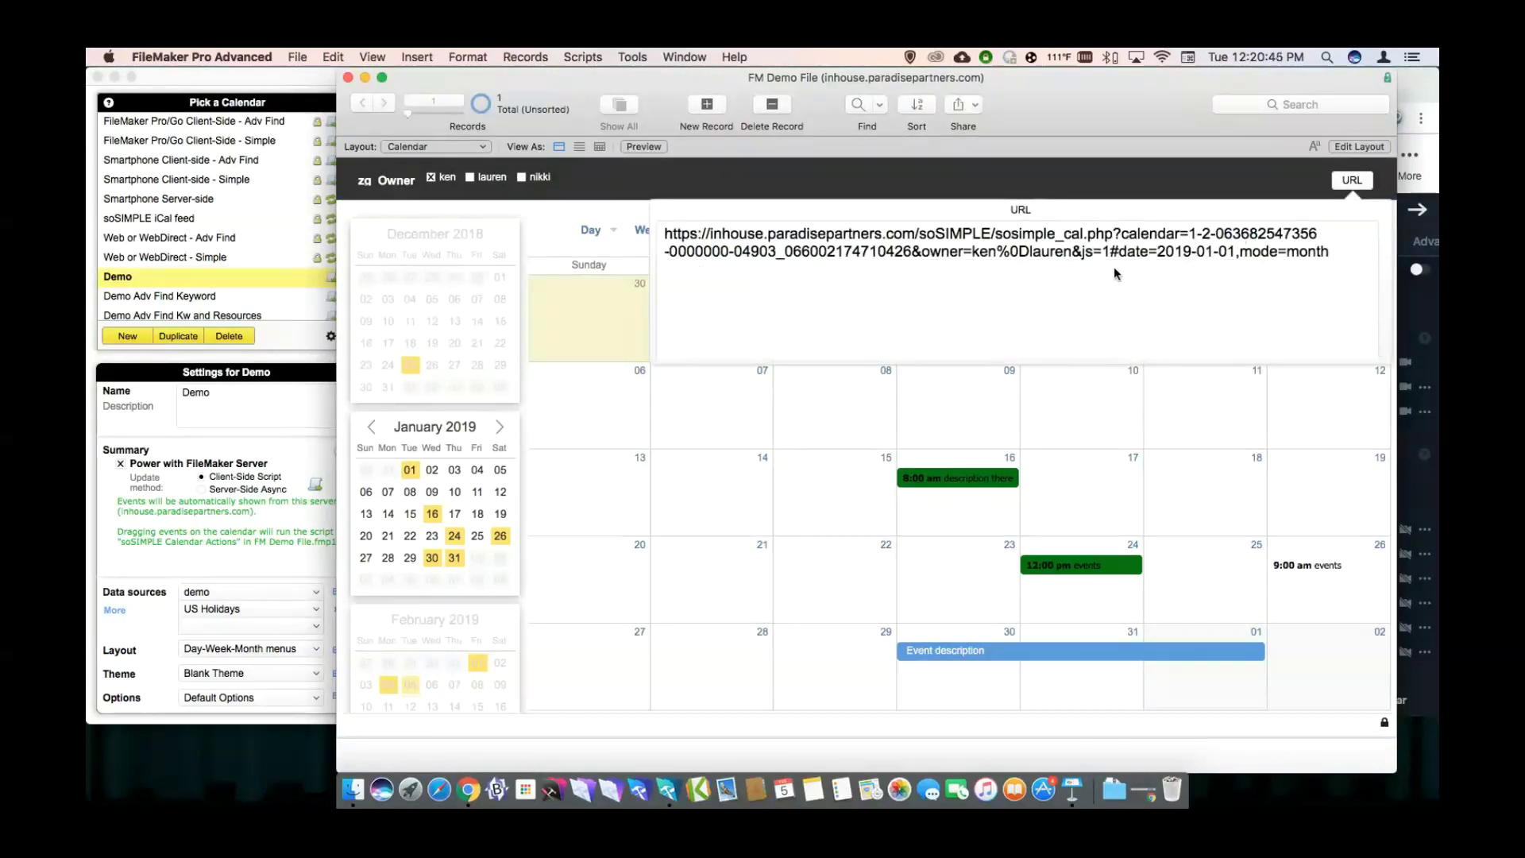
{"action": "left_click", "coordinate": [958, 184]}
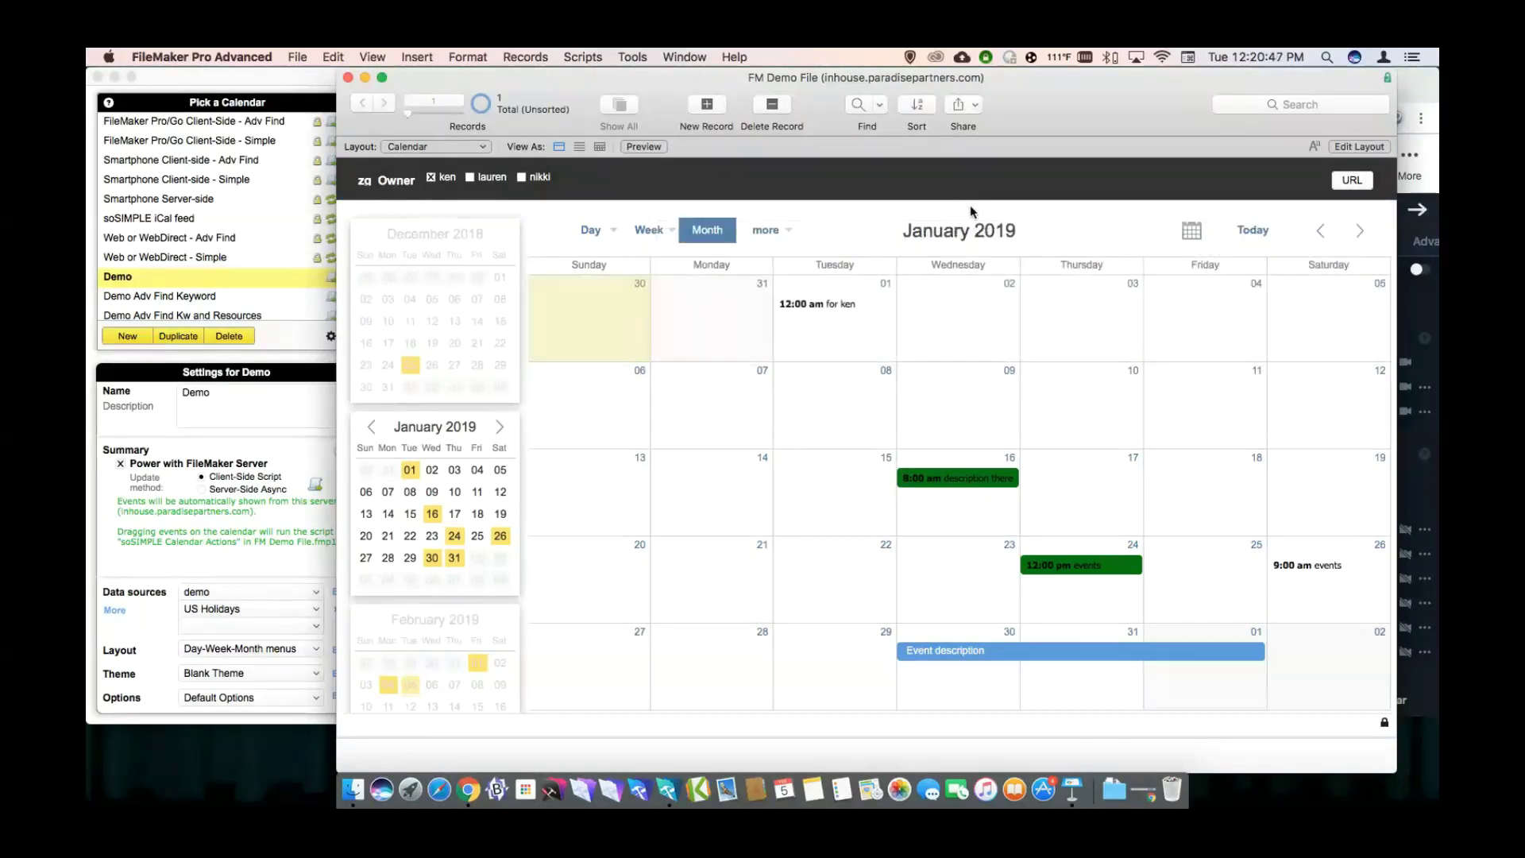
Reload the web viewer and examine the owner parameter in the calendar's URL for a single selected owner.
{"action": "right_click", "coordinate": [972, 208]}
{"action": "left_click", "coordinate": [984, 231]}
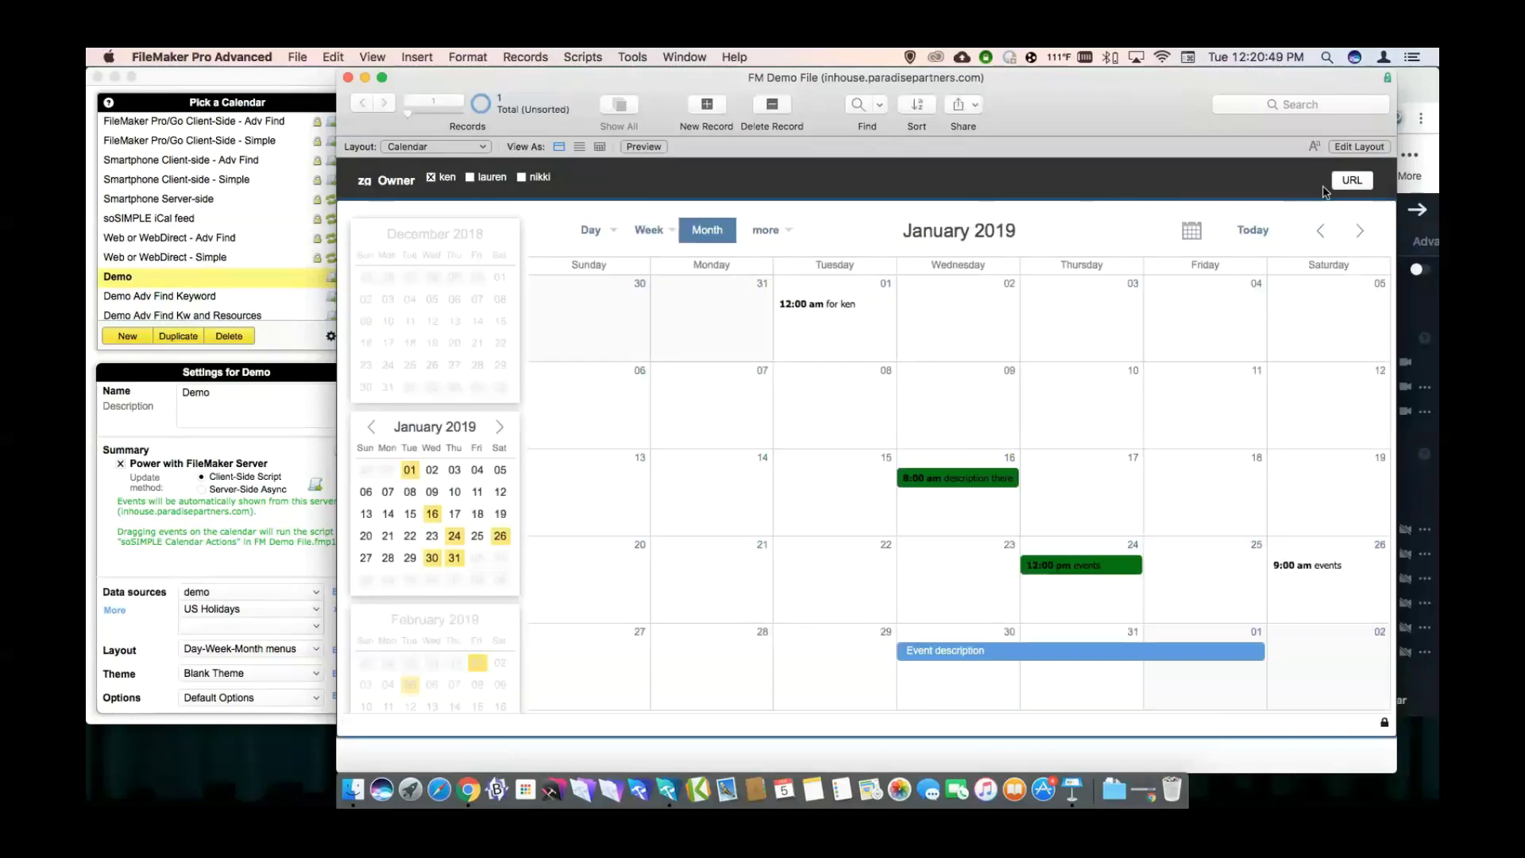
{"action": "left_click", "coordinate": [1350, 181]}
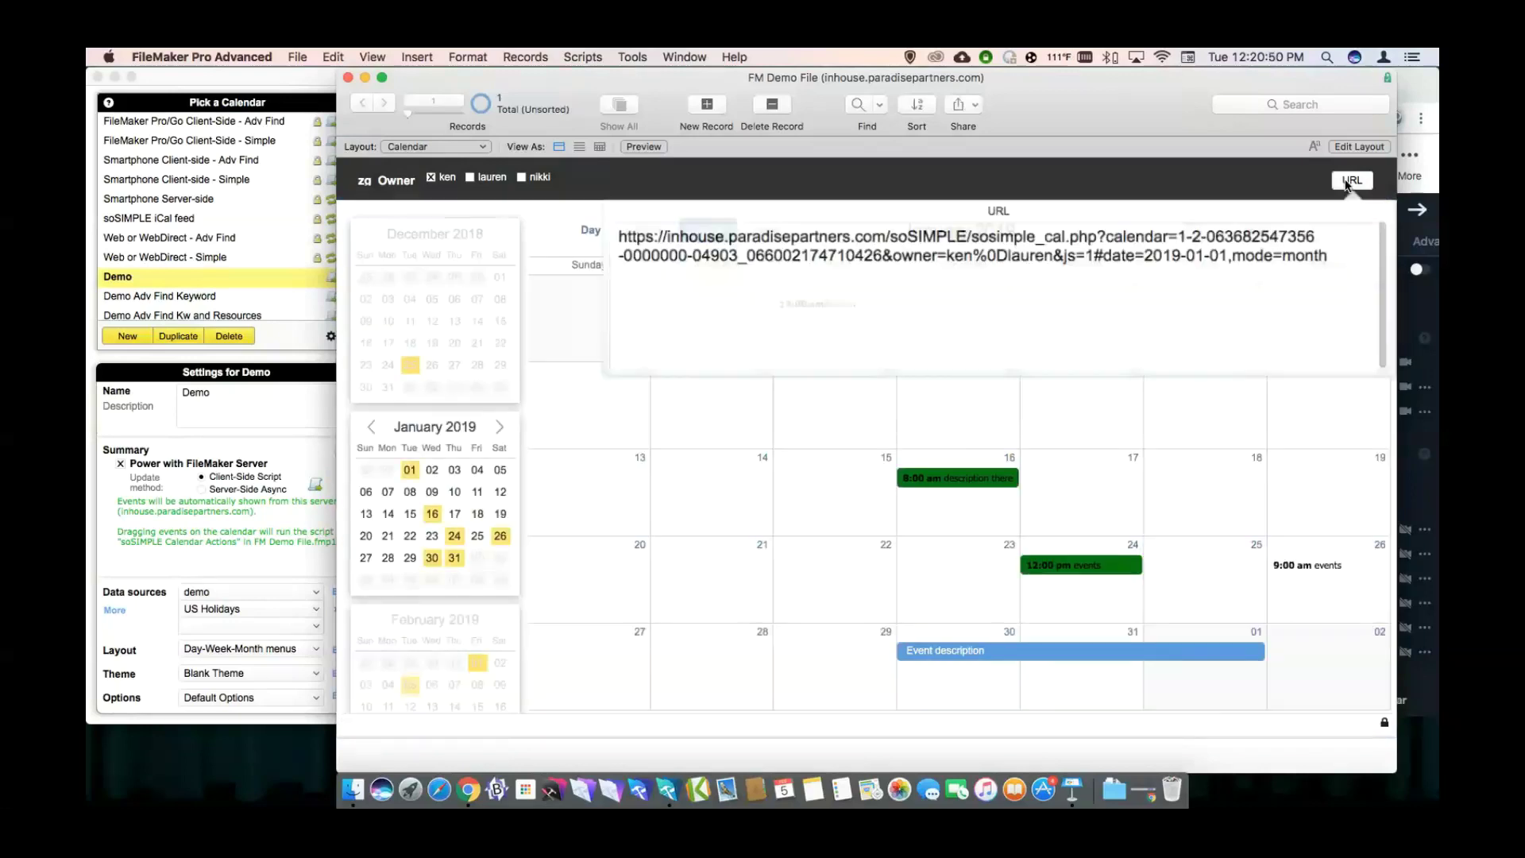
{"action": "right_click", "coordinate": [1037, 238]}
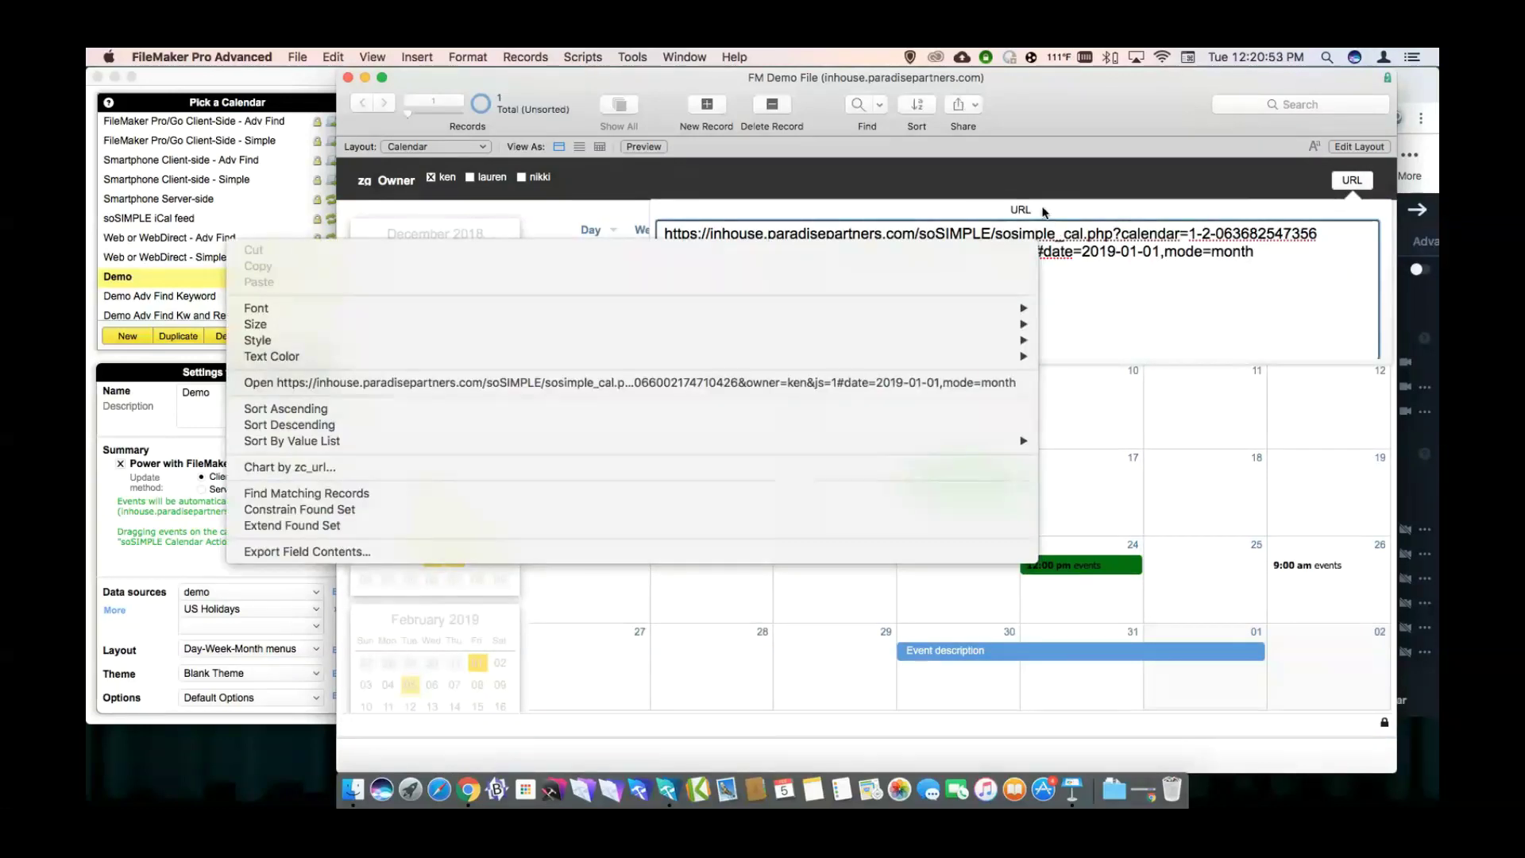
{"action": "left_click", "coordinate": [1084, 308]}
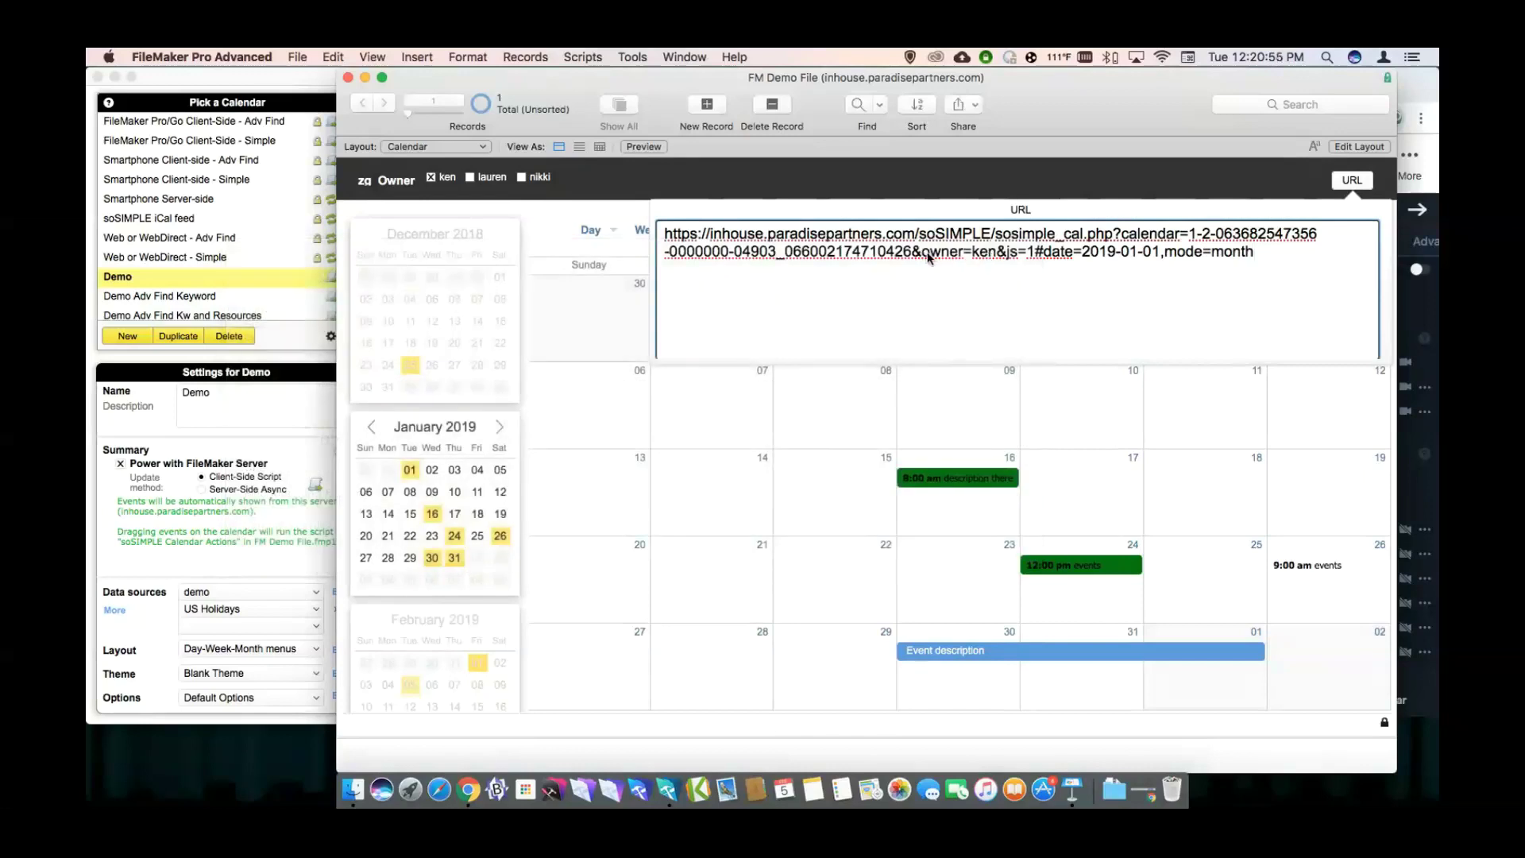
{"action": "left_click_drag", "start_coordinate": [922, 253], "coordinate": [997, 253]}
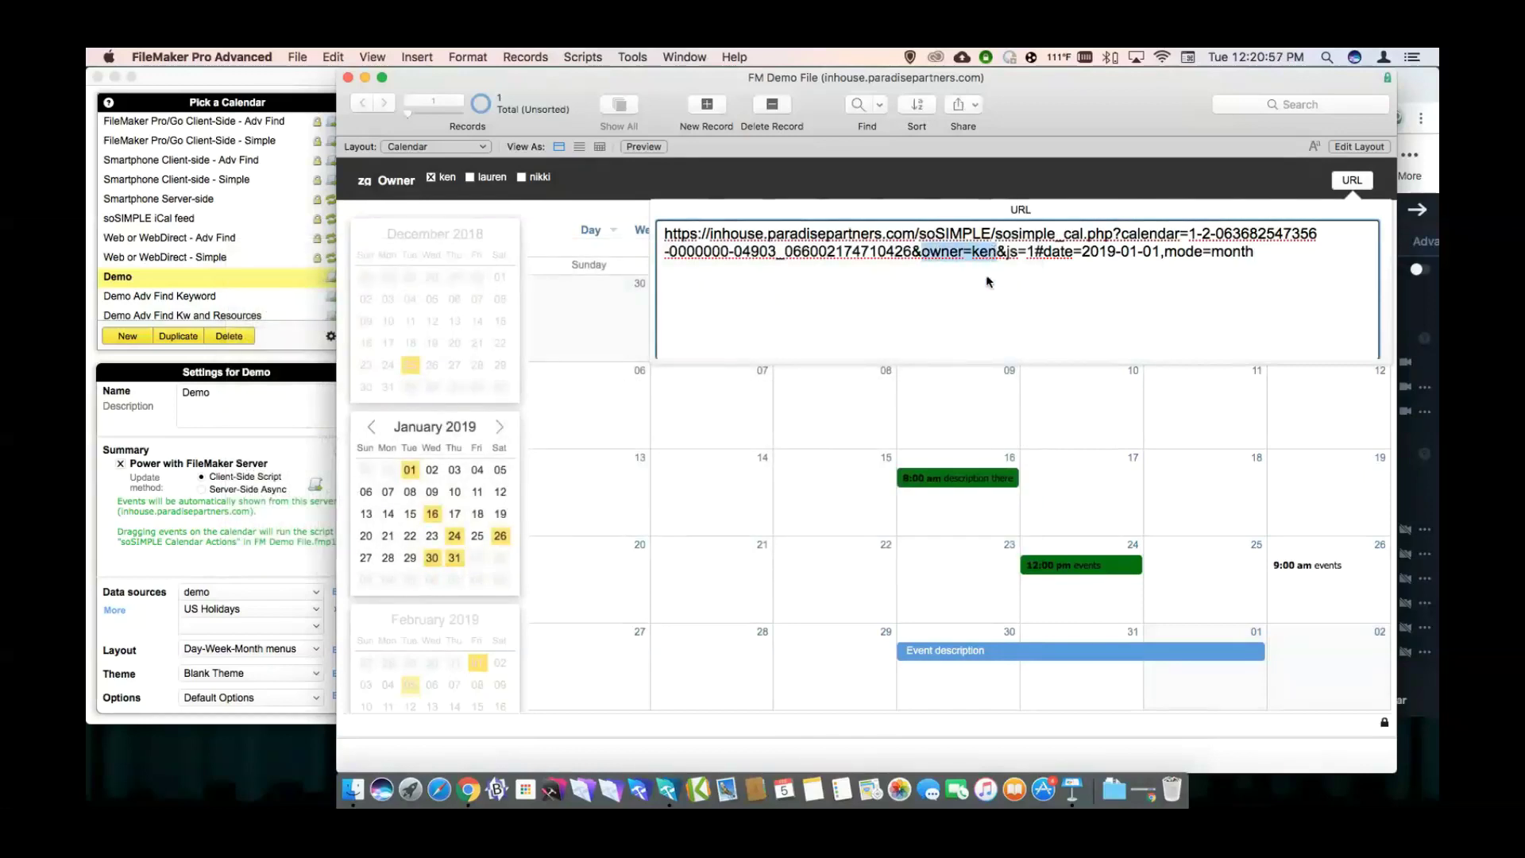
{"action": "left_click", "coordinate": [805, 191]}
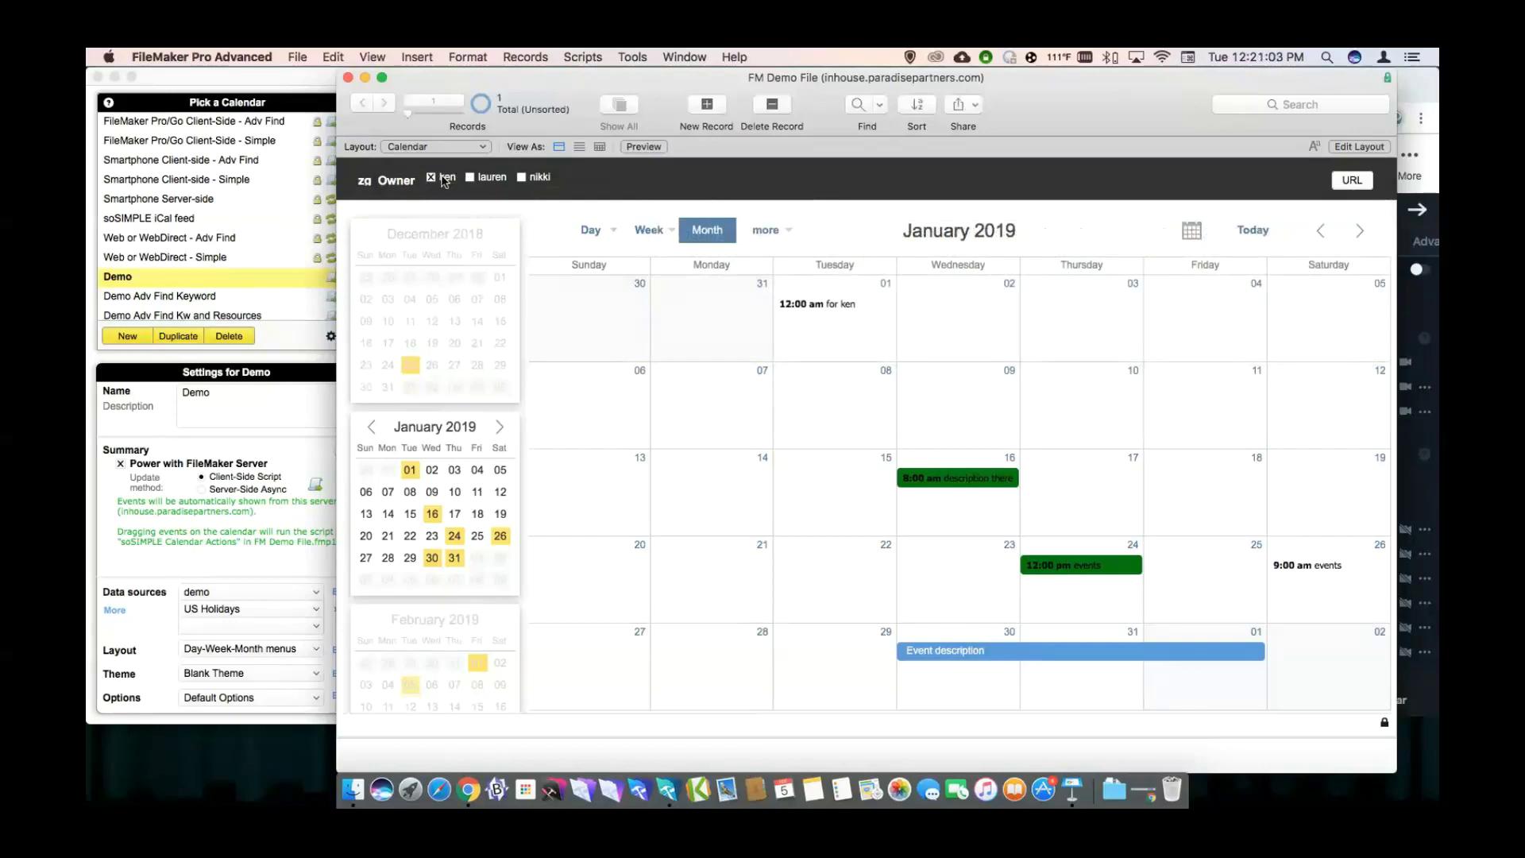
Select the second owner again and open the web viewer's address calculation in Layout mode.
{"action": "left_click", "coordinate": [470, 181]}
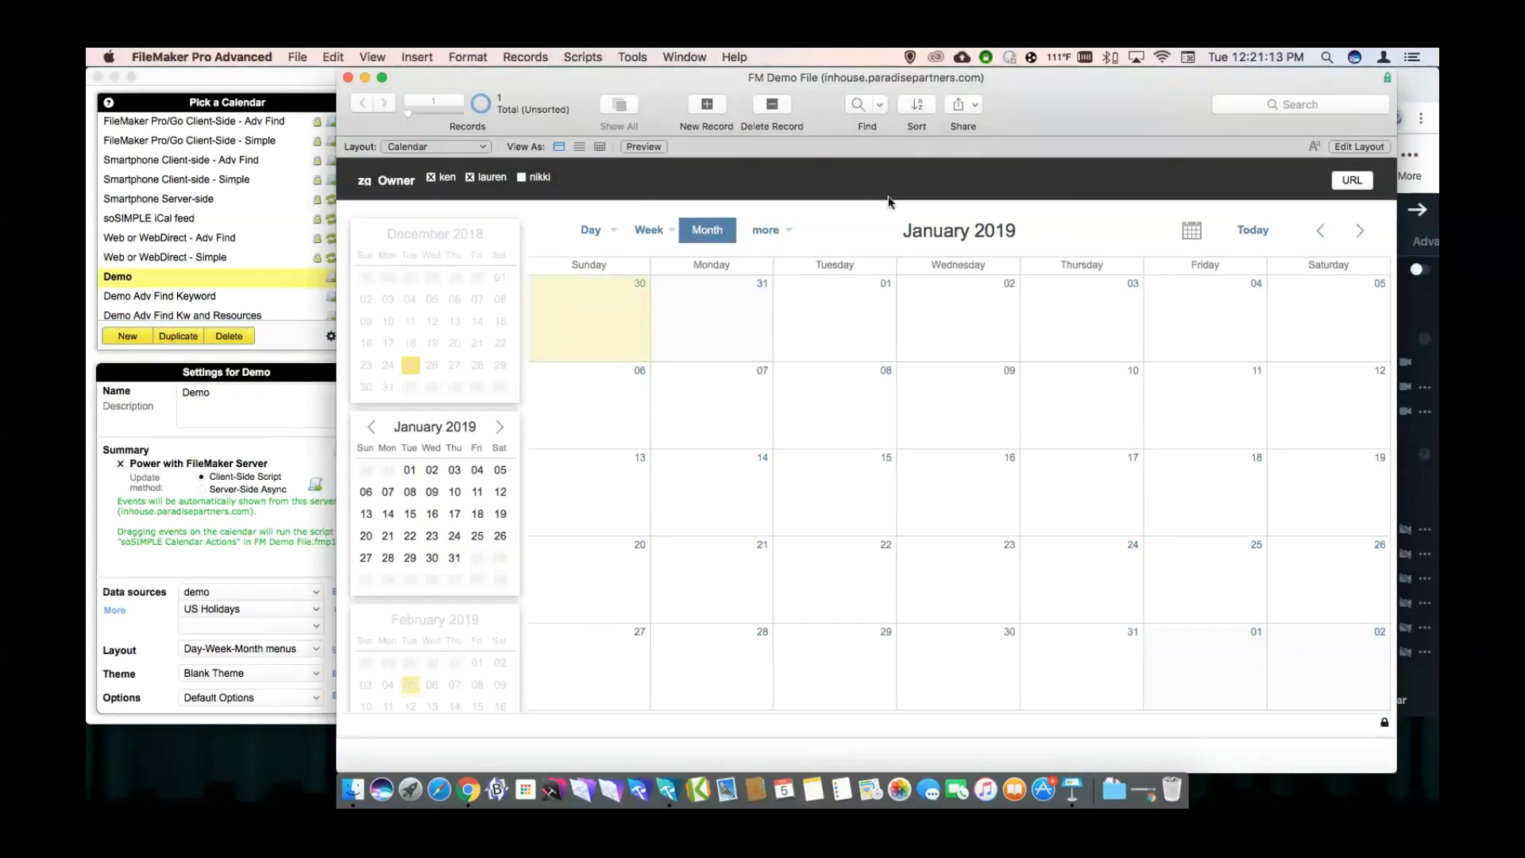
{"action": "key", "text": "super+l"}
{"action": "double_click", "coordinate": [795, 330]}
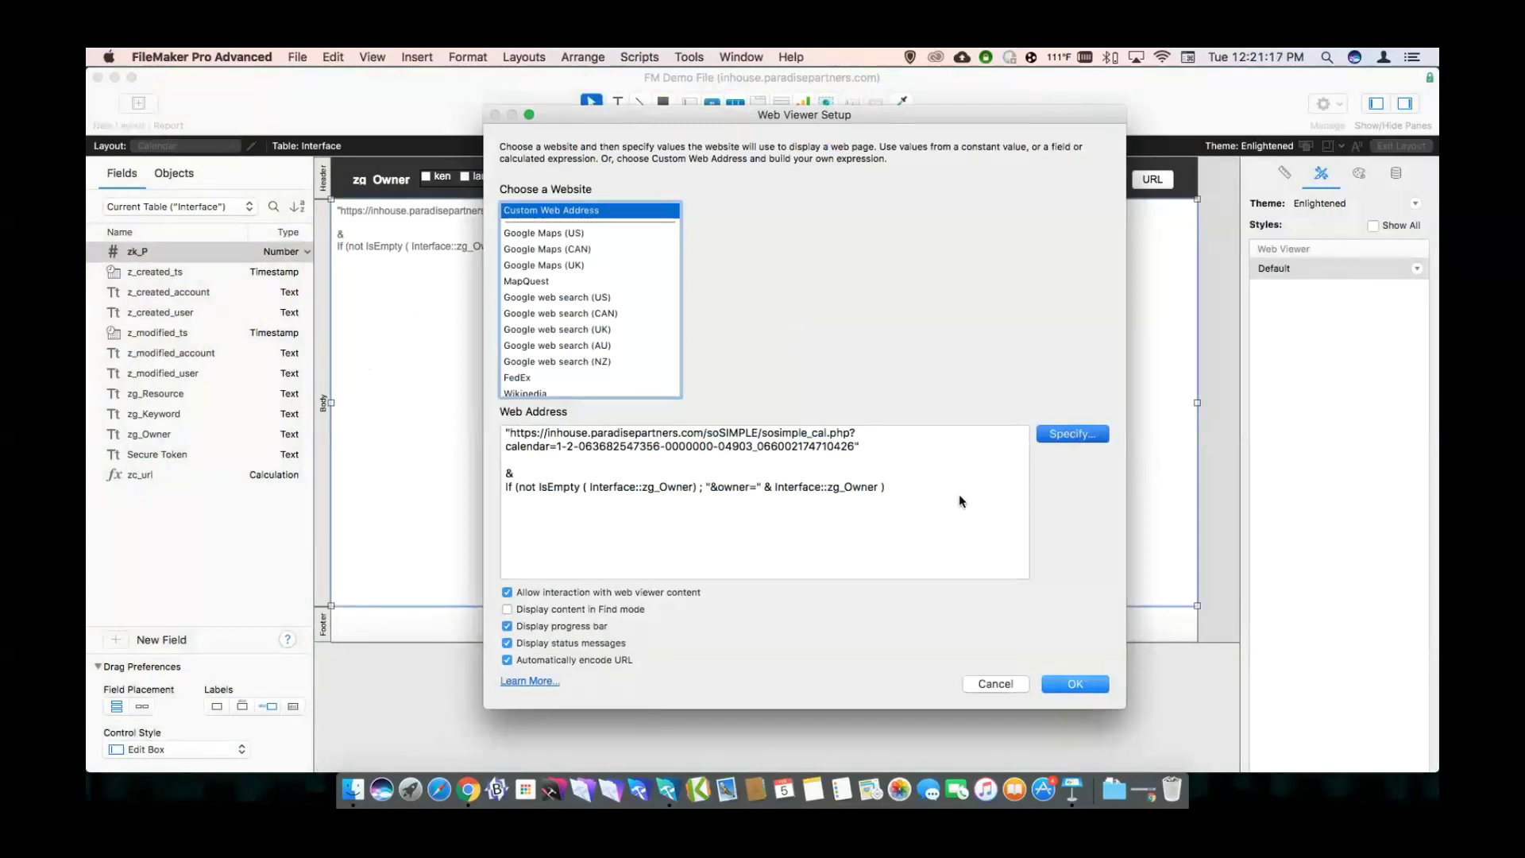
{"action": "left_click", "coordinate": [1067, 434]}
{"action": "key", "text": "Return"}
{"action": "key", "text": "Return"}
{"action": "type", "text": "&"}
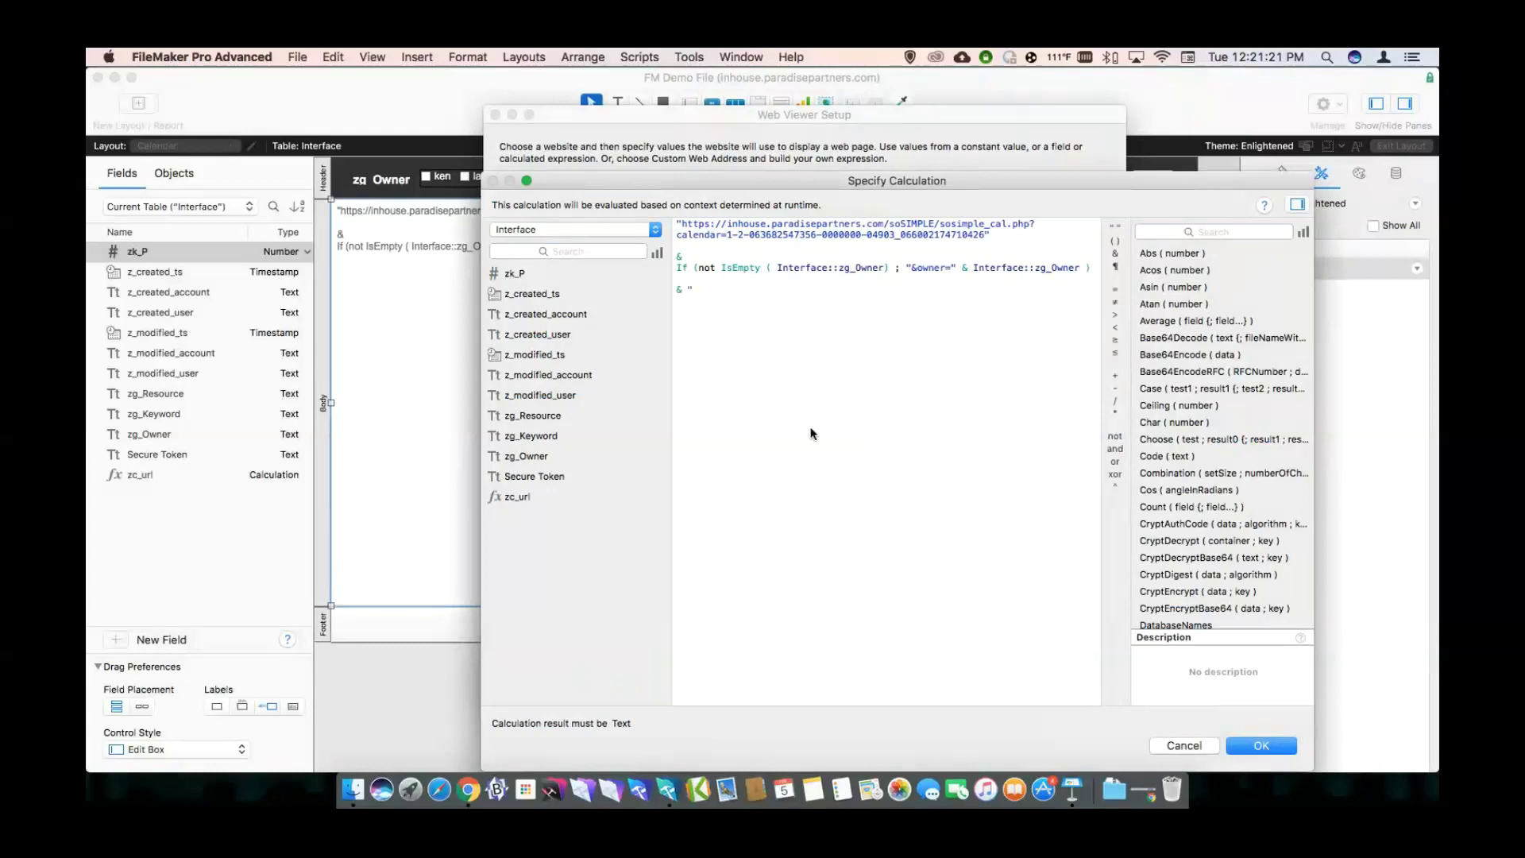
{"action": "key", "text": "BackSpace"}
{"action": "key", "text": "BackSpace"}
{"action": "key", "text": "BackSpace"}
{"action": "type", "text": "&owne"}
{"action": "type", "text": "r=ke"}
{"action": "type", "text": "n|lauren"}
{"action": "double_click", "coordinate": [995, 267]}
{"action": "left_click_drag", "start_coordinate": [794, 290], "coordinate": [673, 290]}
{"action": "key", "text": "BackSpace"}
Insert the Substitute function before Interface::zg_Owner in the owner parameter and remove its placeholder arguments and closing parenthesis.
{"action": "left_click", "coordinate": [971, 268]}
{"action": "type", "text": "sub"}
{"action": "key", "text": "Return"}
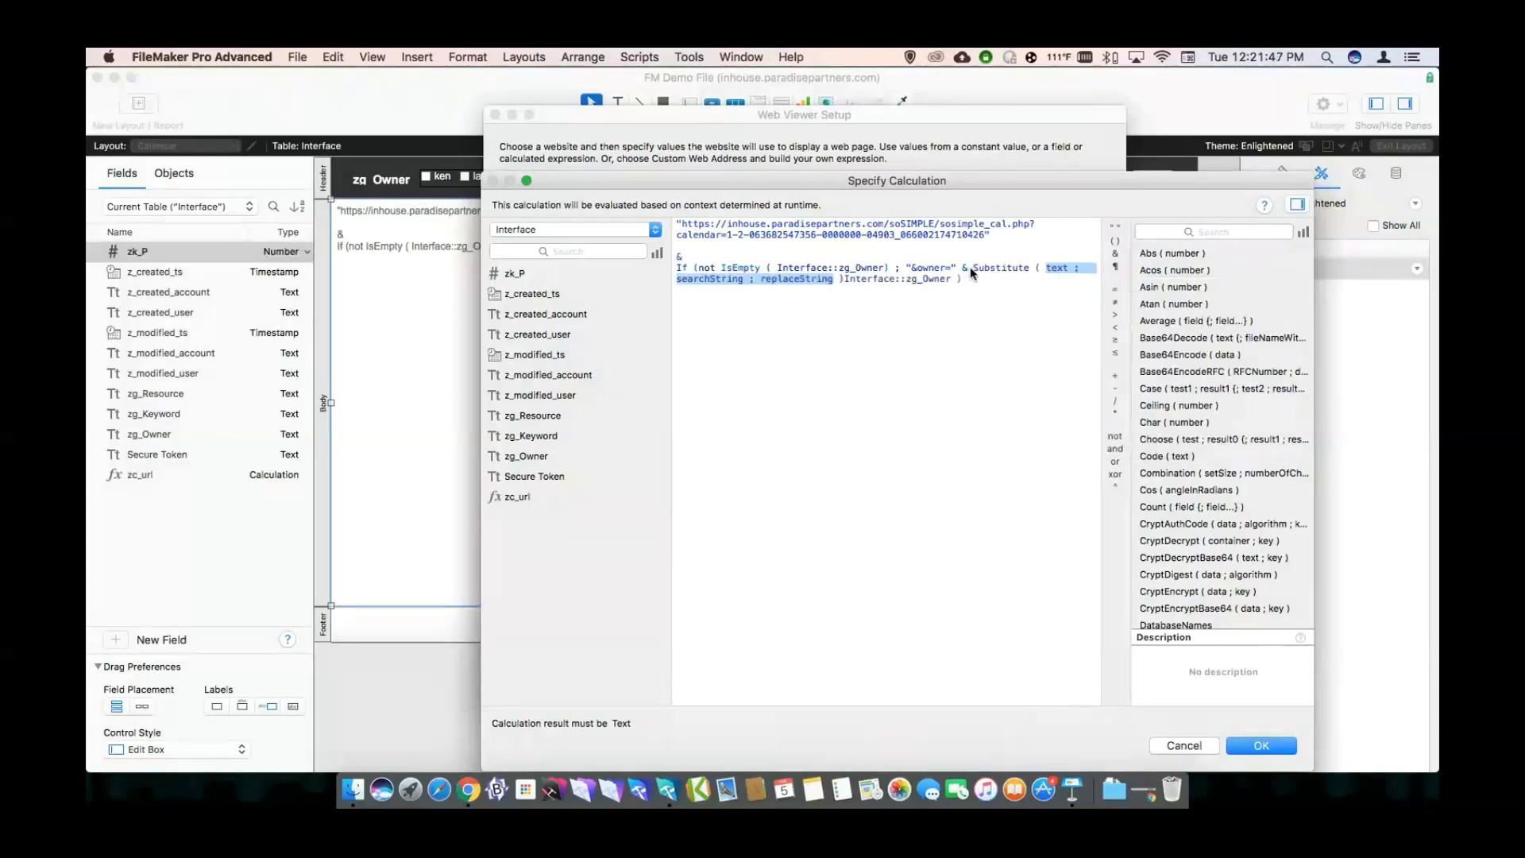
{"action": "key", "text": "Delete"}
{"action": "key", "text": "Delete"}
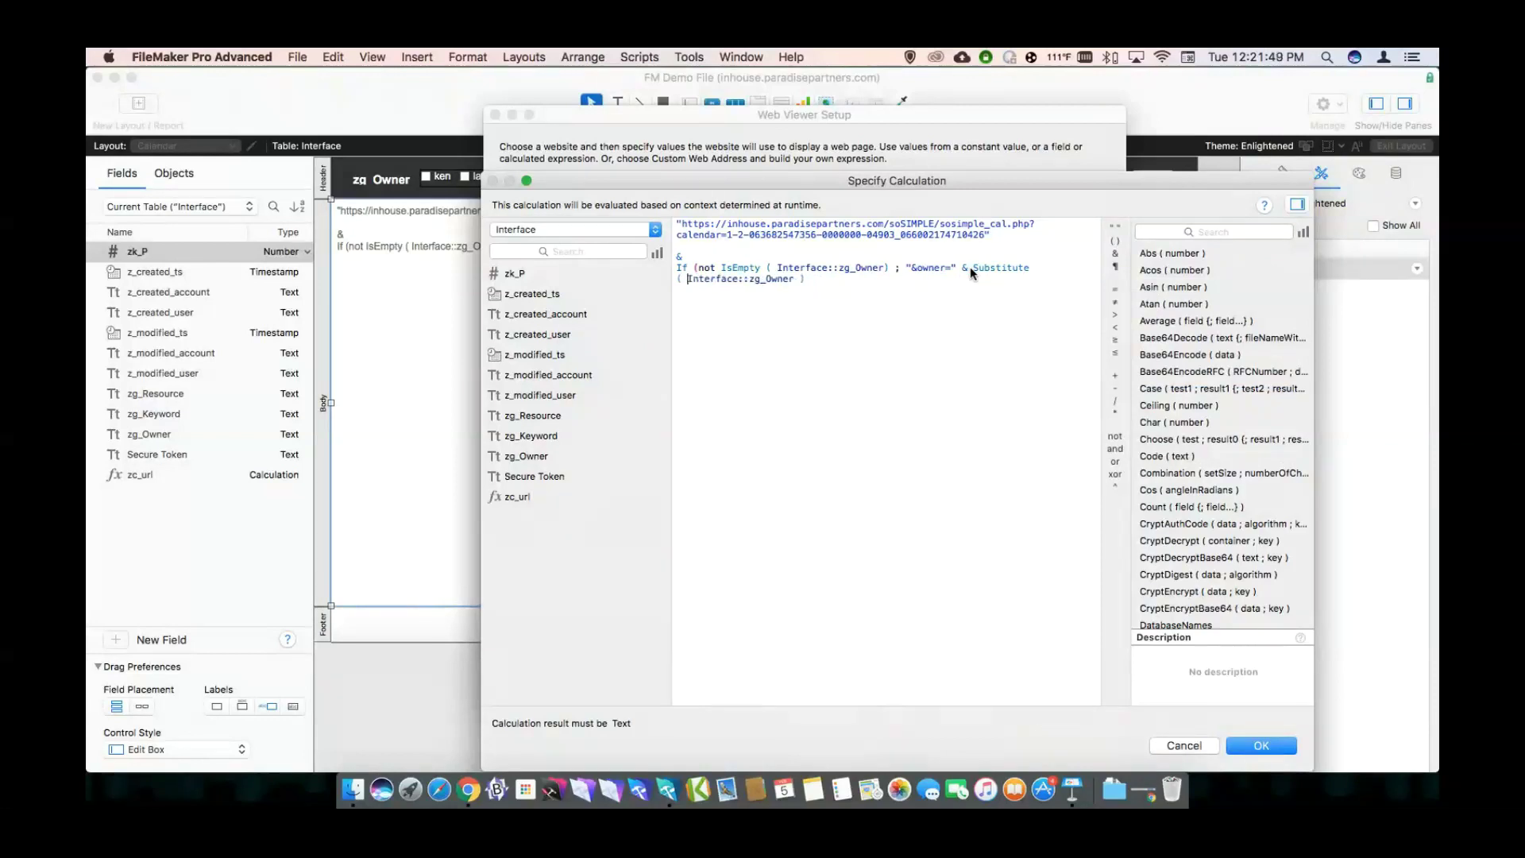
Complete the function as Substitute ( Interface::zg_Owner; ¶; "|" ) so return characters are replaced with pipes.
{"action": "type", "text": "; ¶; \""}
{"action": "key", "text": "Return"}
{"action": "type", "text": "\""}
{"action": "key", "text": "BackSpace"}
{"action": "key", "text": "BackSpace"}
{"action": "type", "text": "|\""}
{"action": "key", "text": "Return"}
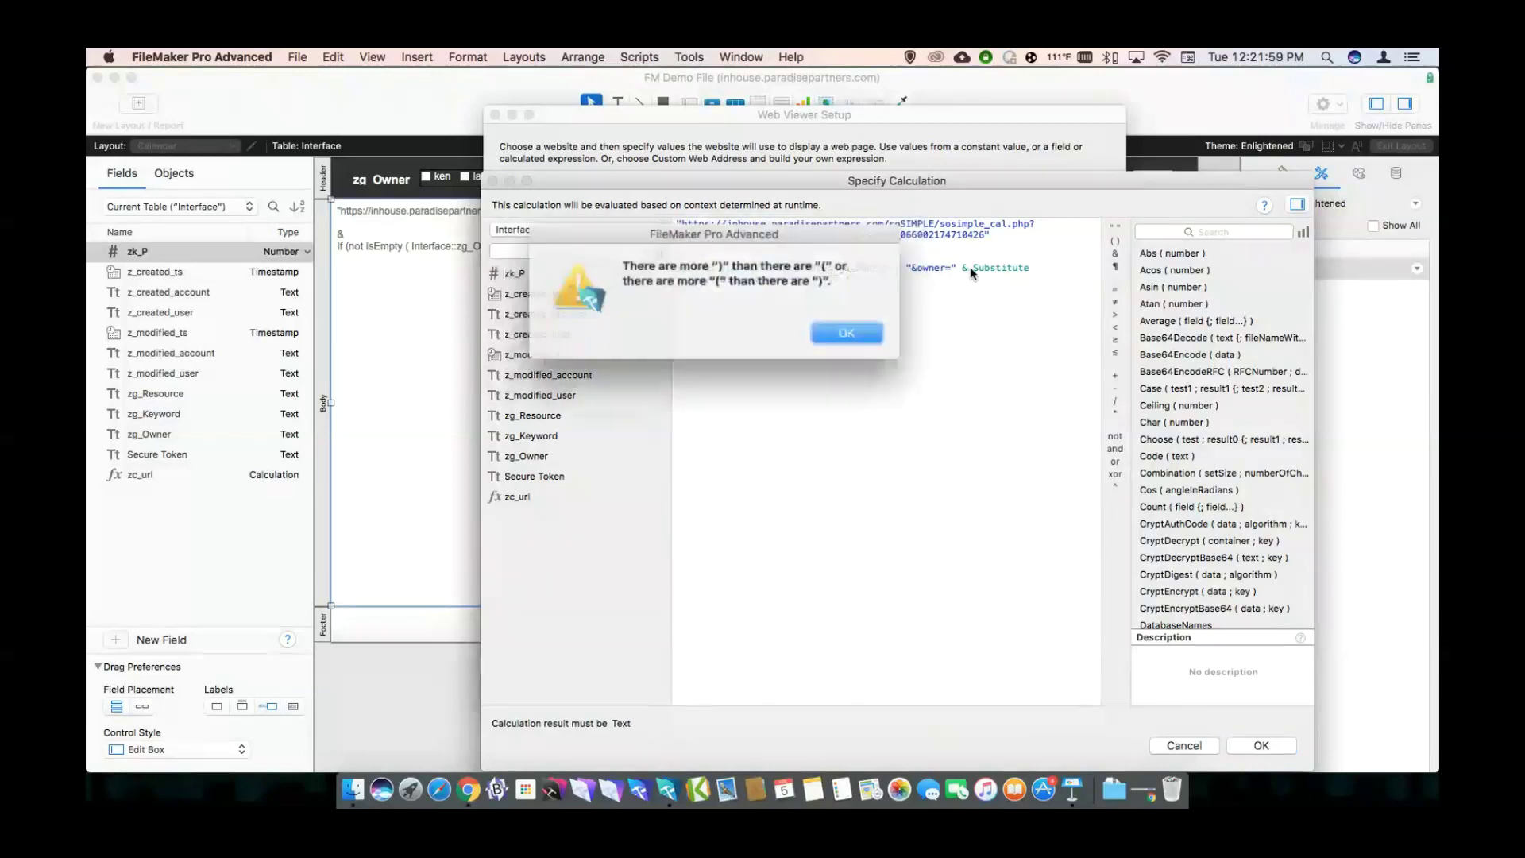
Add the missing closing parenthesis to the If expression, save the web viewer setup, and return to Browse mode.
{"action": "key", "text": "Return"}
{"action": "key", "text": "Right"}
{"action": "type", "text": ")"}
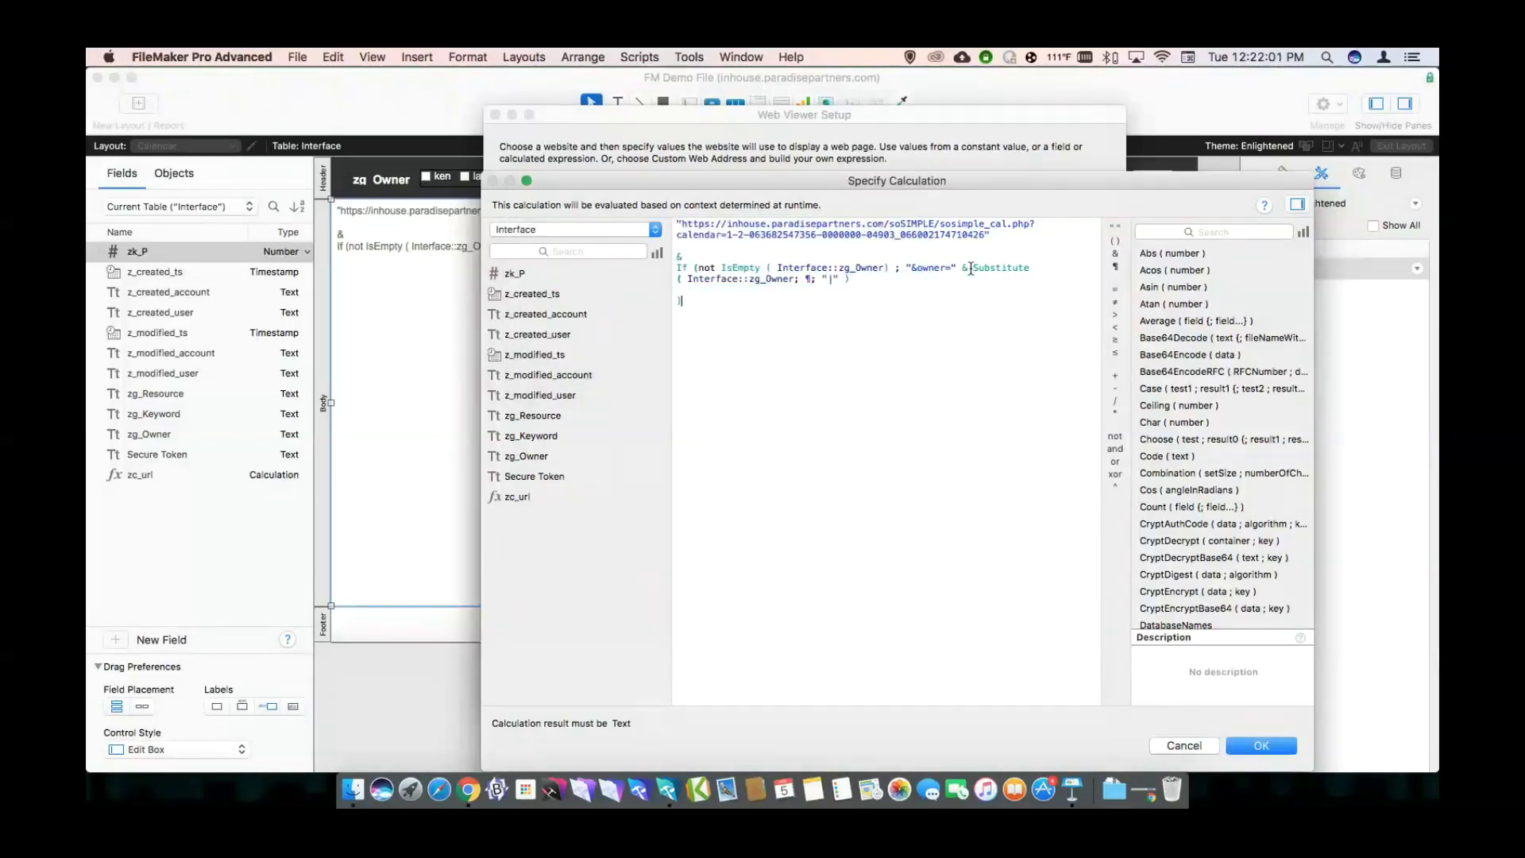
{"action": "key", "text": "Return"}
{"action": "key", "text": "Return"}
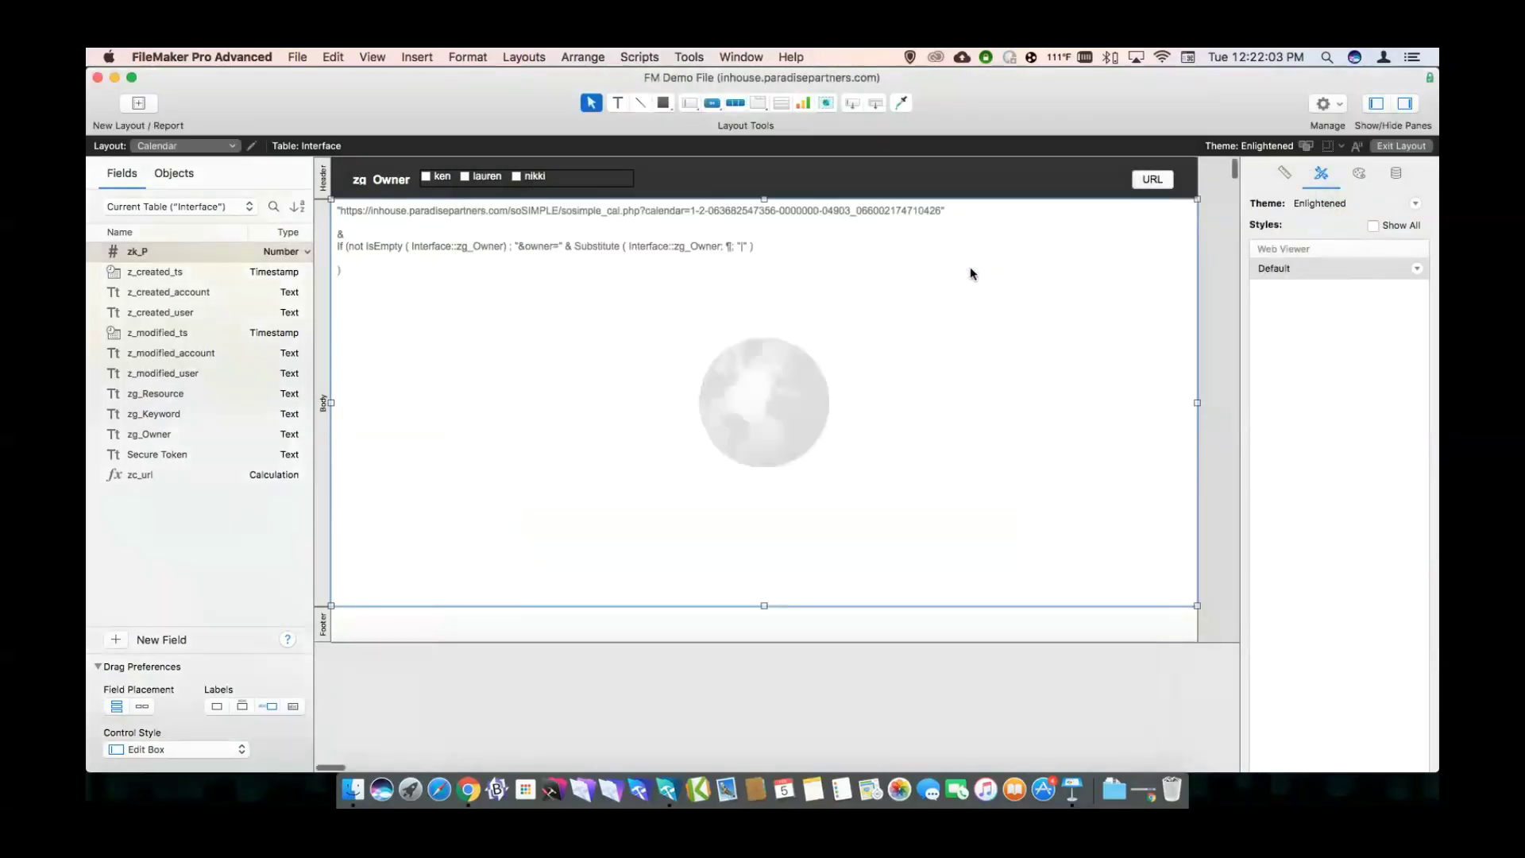
{"action": "key", "text": "super+b"}
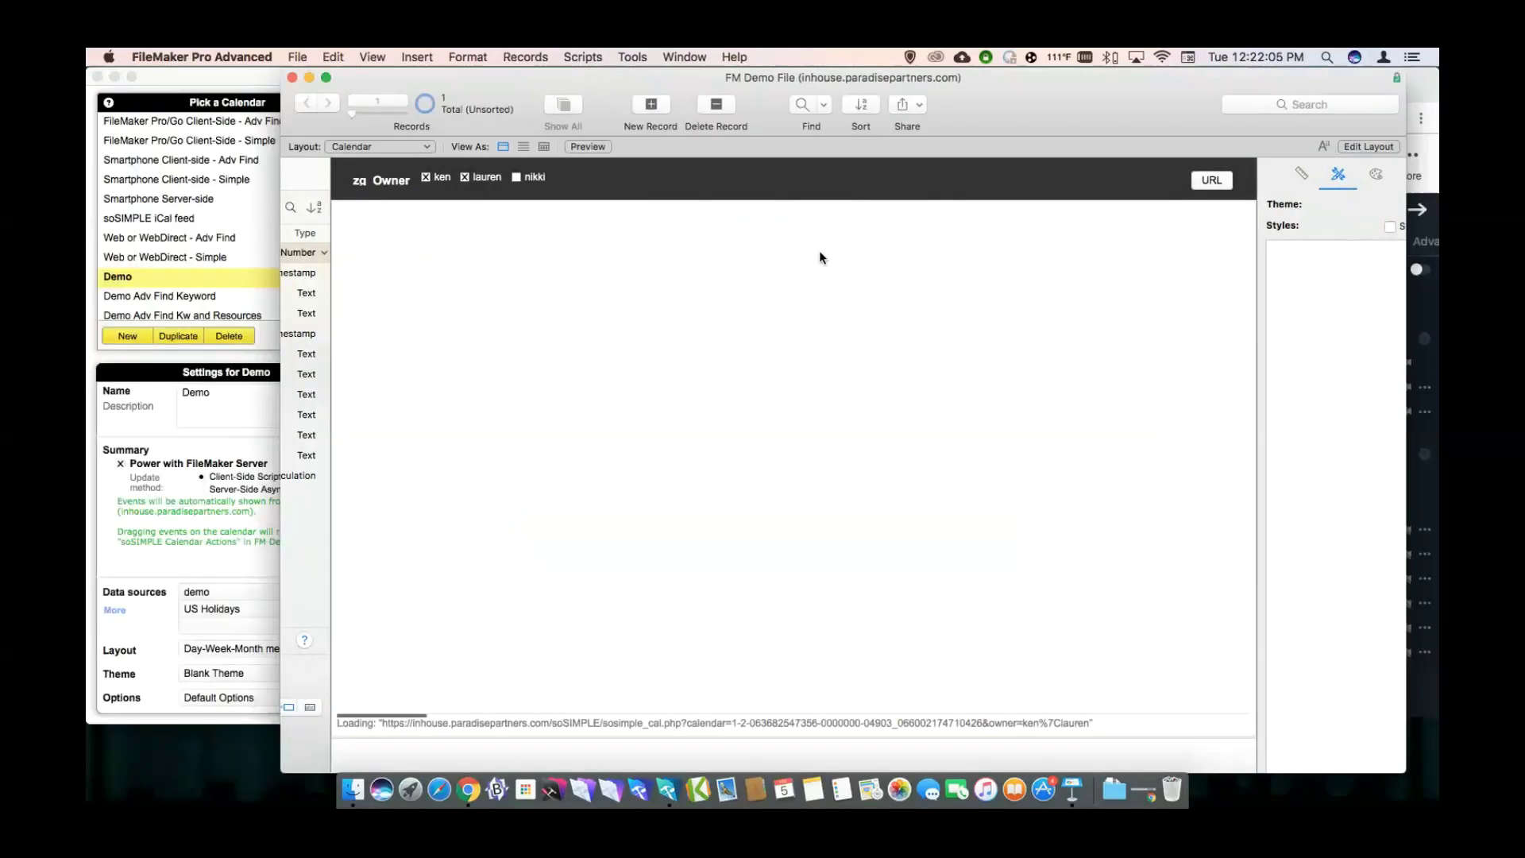
Test the January 2019 calendar filter by toggling the first two owners in zg_Owner, finishing with both selected.
{"action": "left_click", "coordinate": [470, 179]}
{"action": "left_click", "coordinate": [451, 179]}
{"action": "left_click", "coordinate": [474, 180]}
{"action": "left_click", "coordinate": [430, 179]}
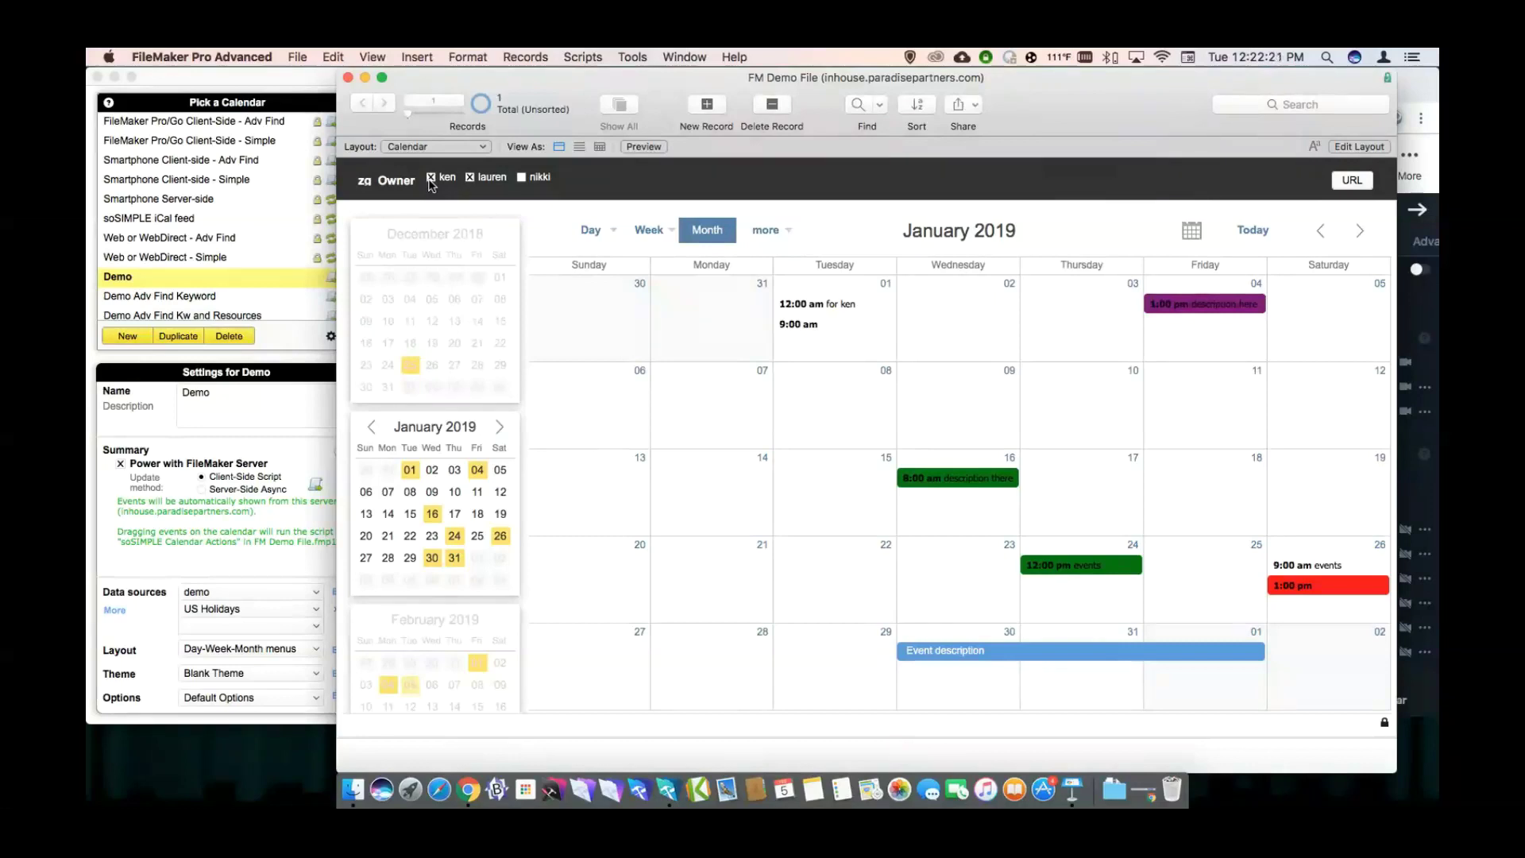
Add the zg_Resource field with its label to the layout header as a checkbox set of resources in the Navigation Checkbox Set style.
{"action": "key", "text": "super+l"}
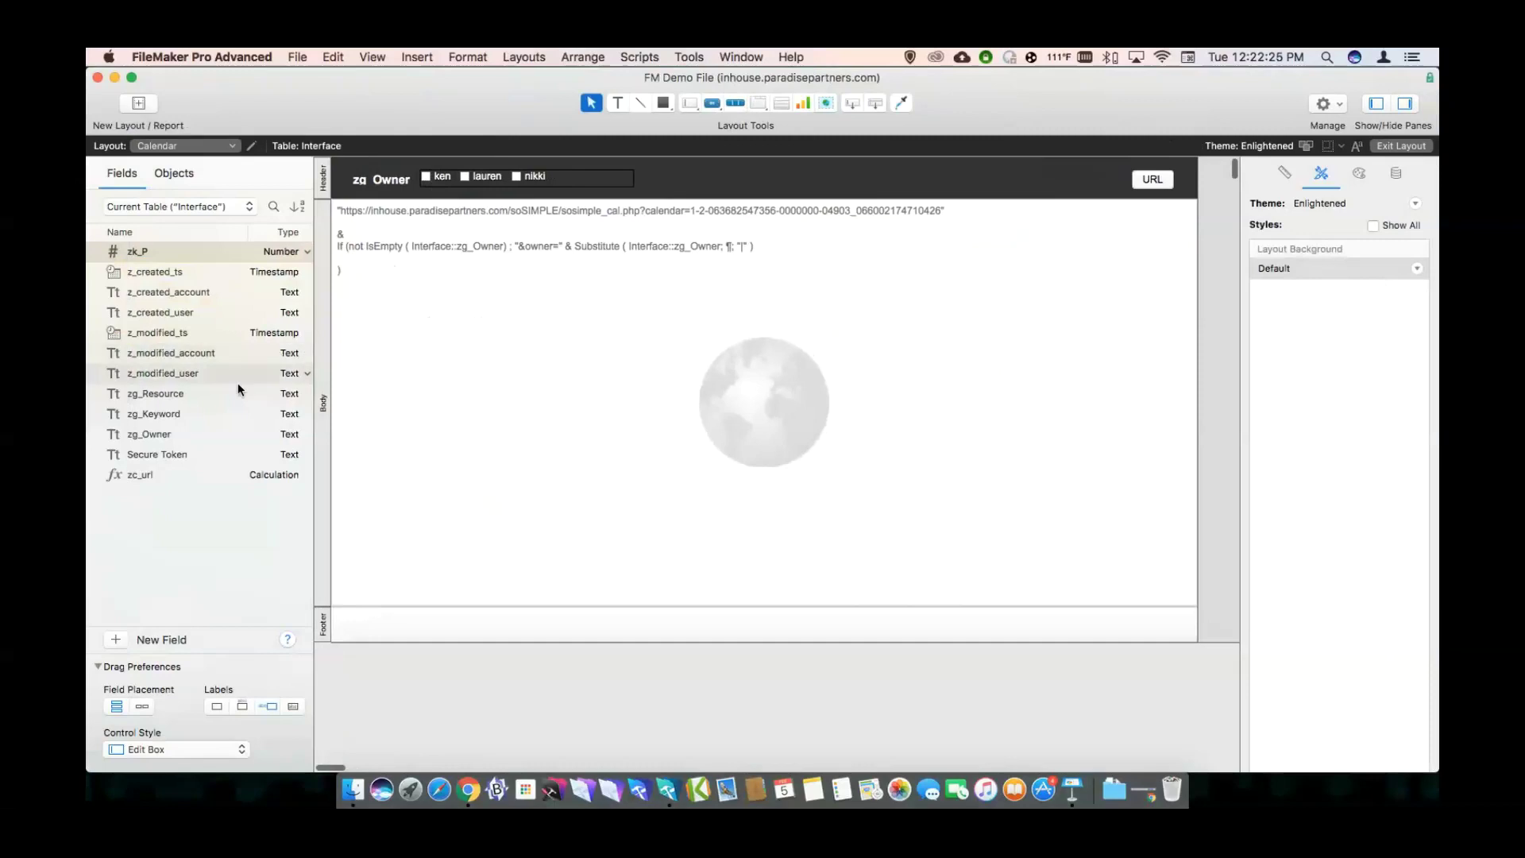
{"action": "left_click_drag", "start_coordinate": [163, 394], "coordinate": [818, 182]}
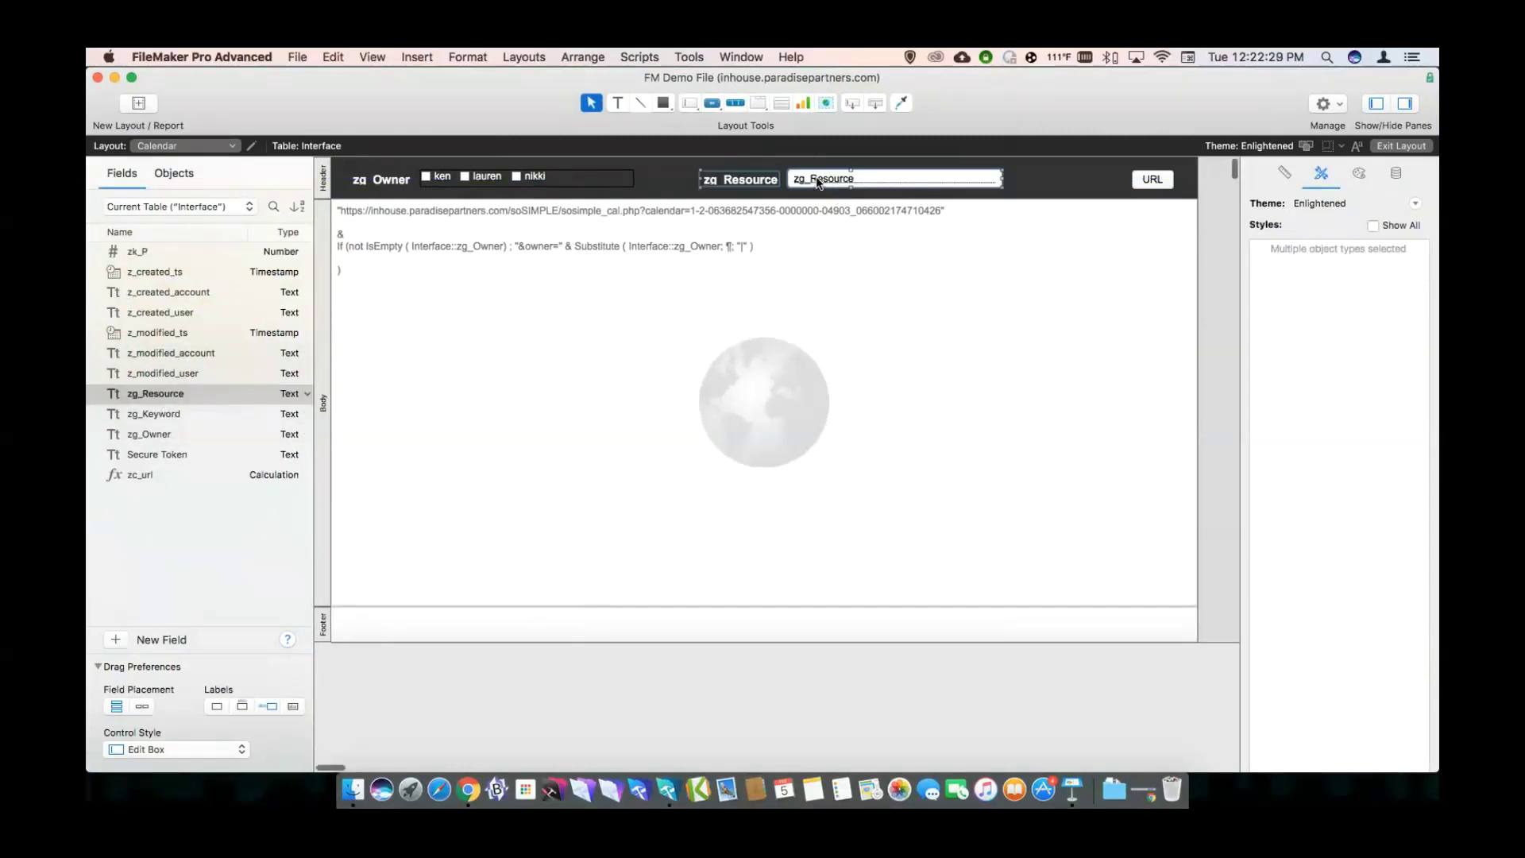
{"action": "left_click", "coordinate": [819, 181]}
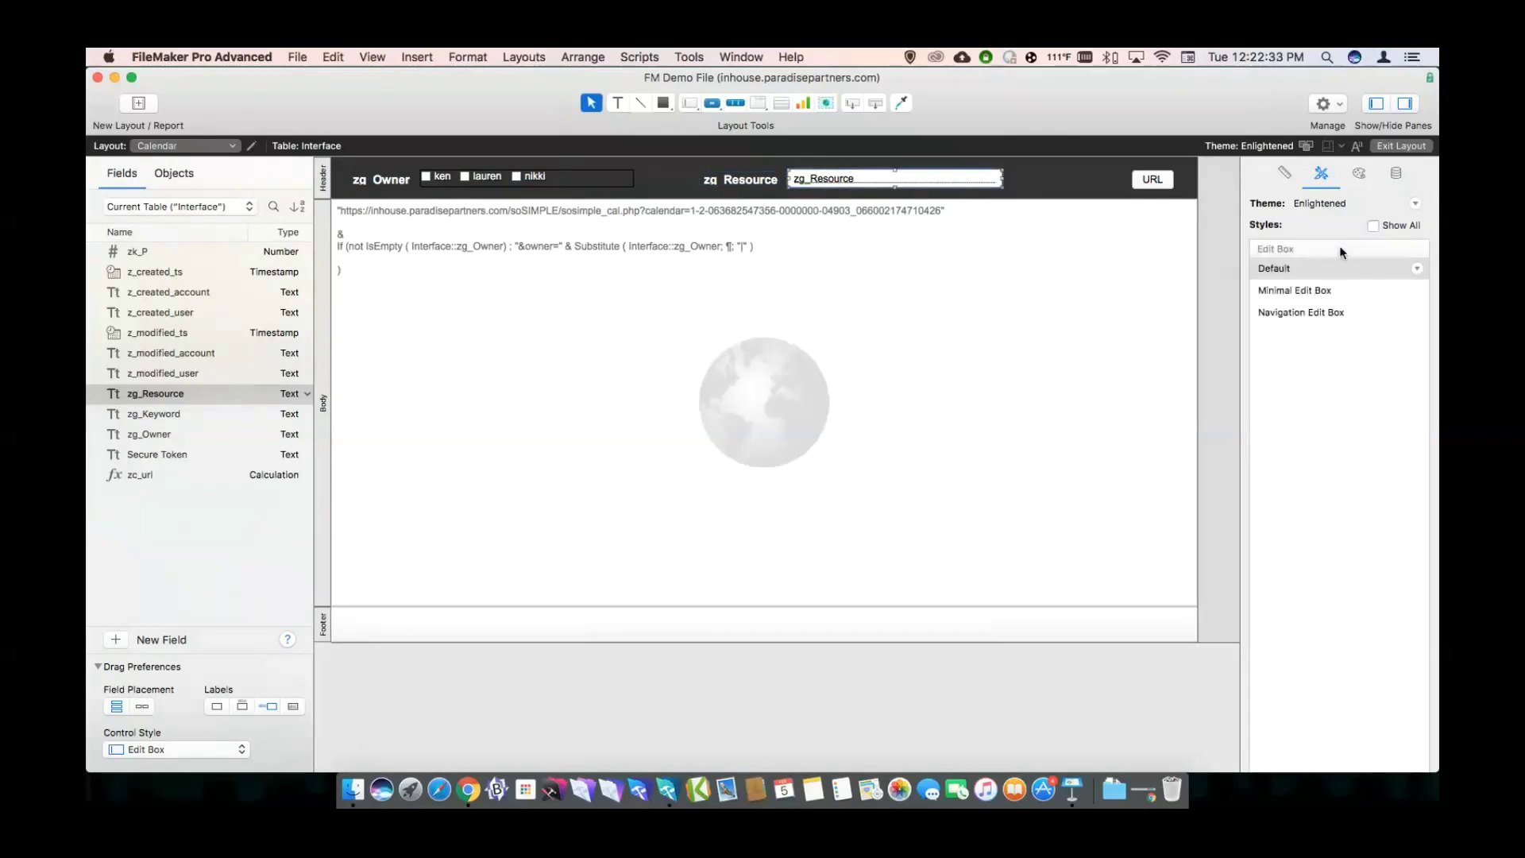
{"action": "left_click", "coordinate": [1360, 317]}
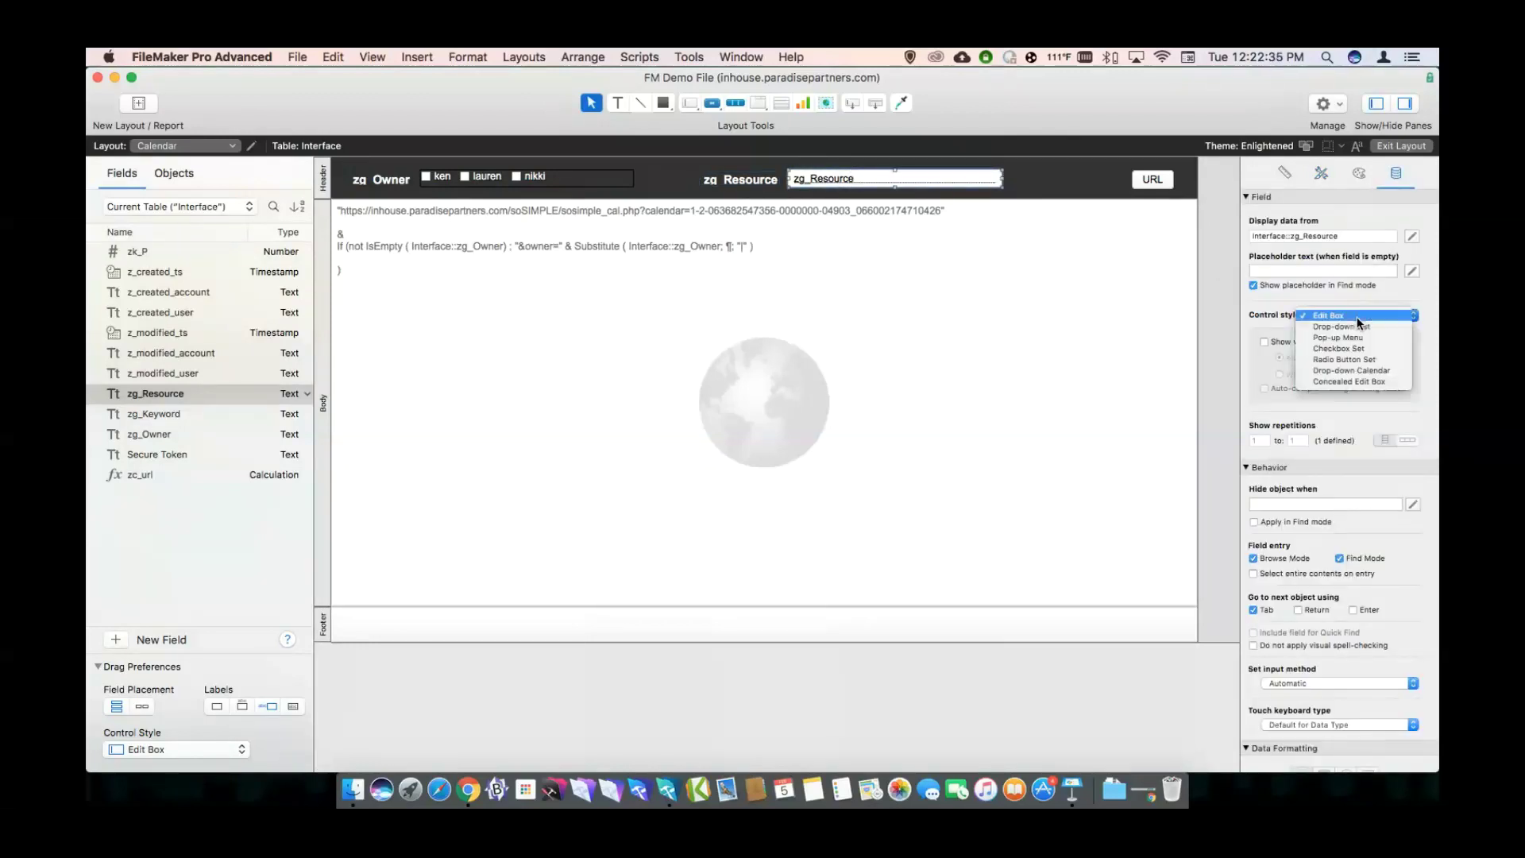
{"action": "left_click", "coordinate": [1359, 351]}
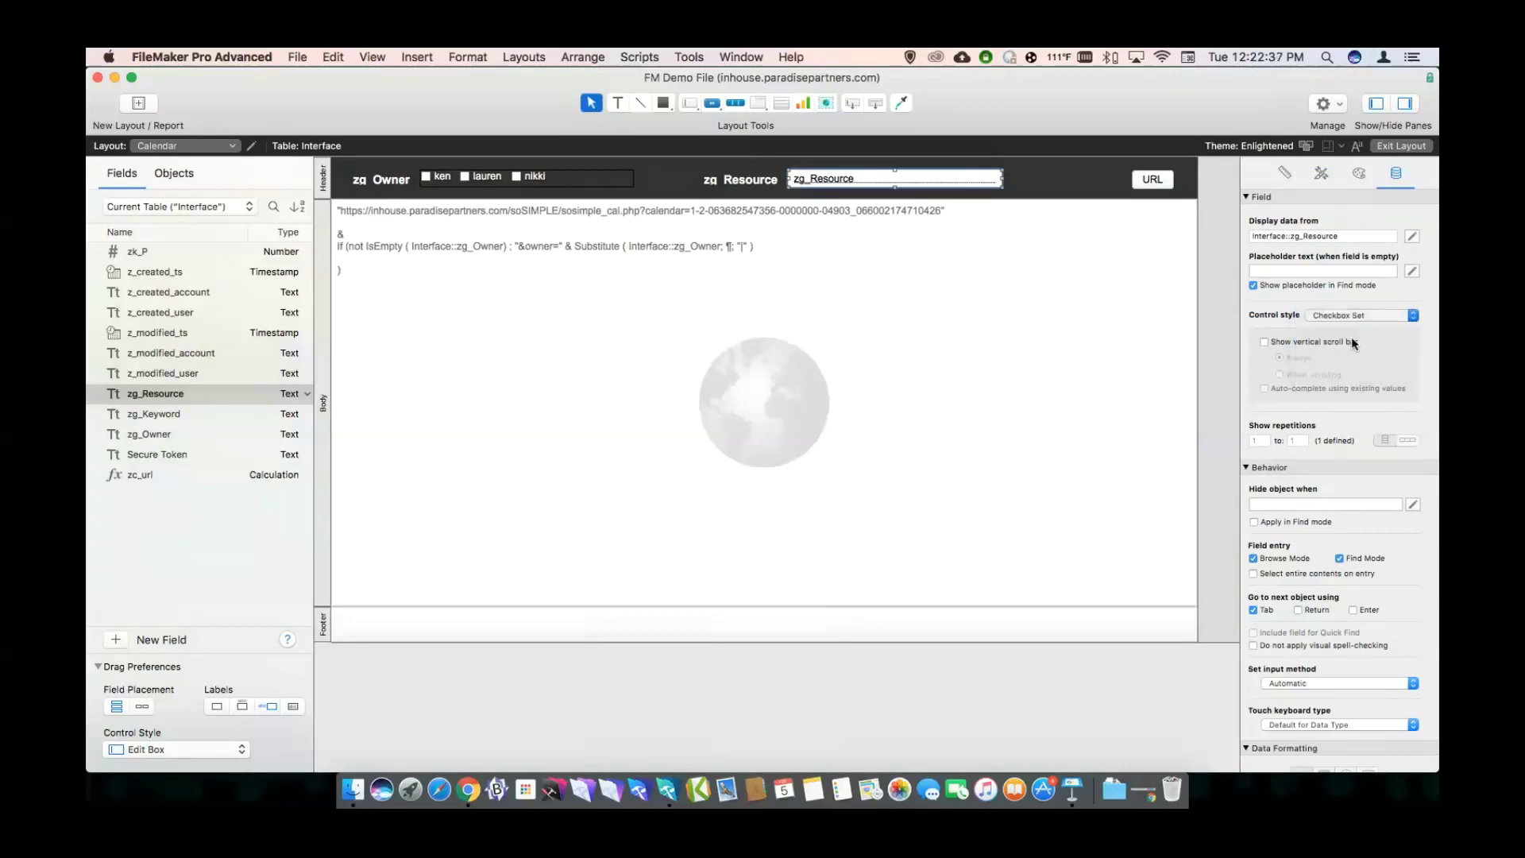
{"action": "left_click", "coordinate": [1346, 340]}
{"action": "left_click", "coordinate": [1342, 341]}
{"action": "left_click", "coordinate": [1325, 372]}
{"action": "left_click", "coordinate": [1323, 364]}
{"action": "left_click", "coordinate": [1322, 174]}
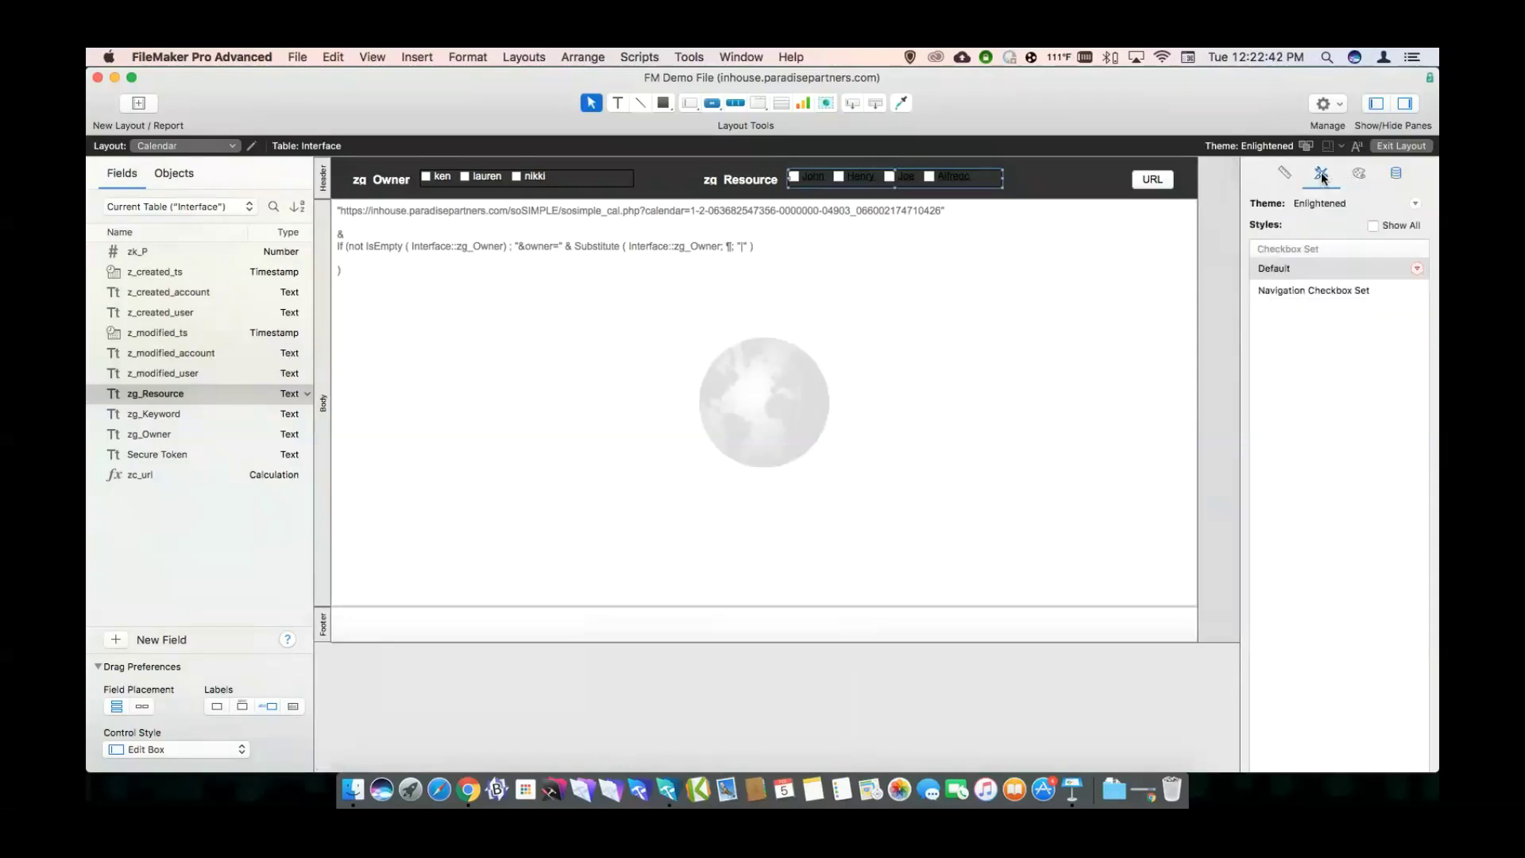
{"action": "left_click", "coordinate": [1307, 290]}
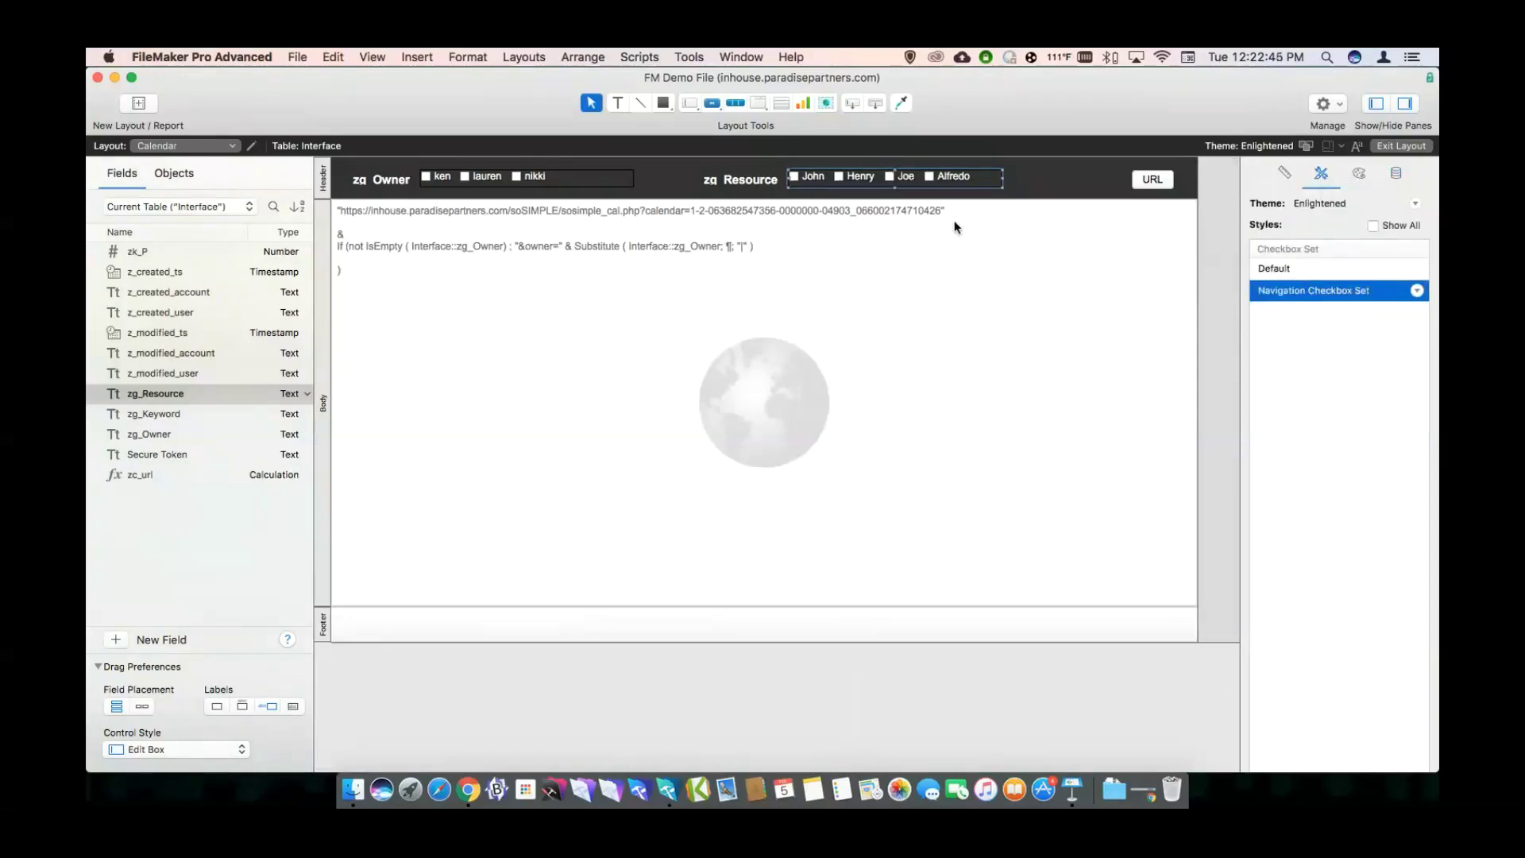
Open the web viewer's address calculation and duplicate the zg_Owner If expression on a new line below the original.
{"action": "double_click", "coordinate": [890, 289]}
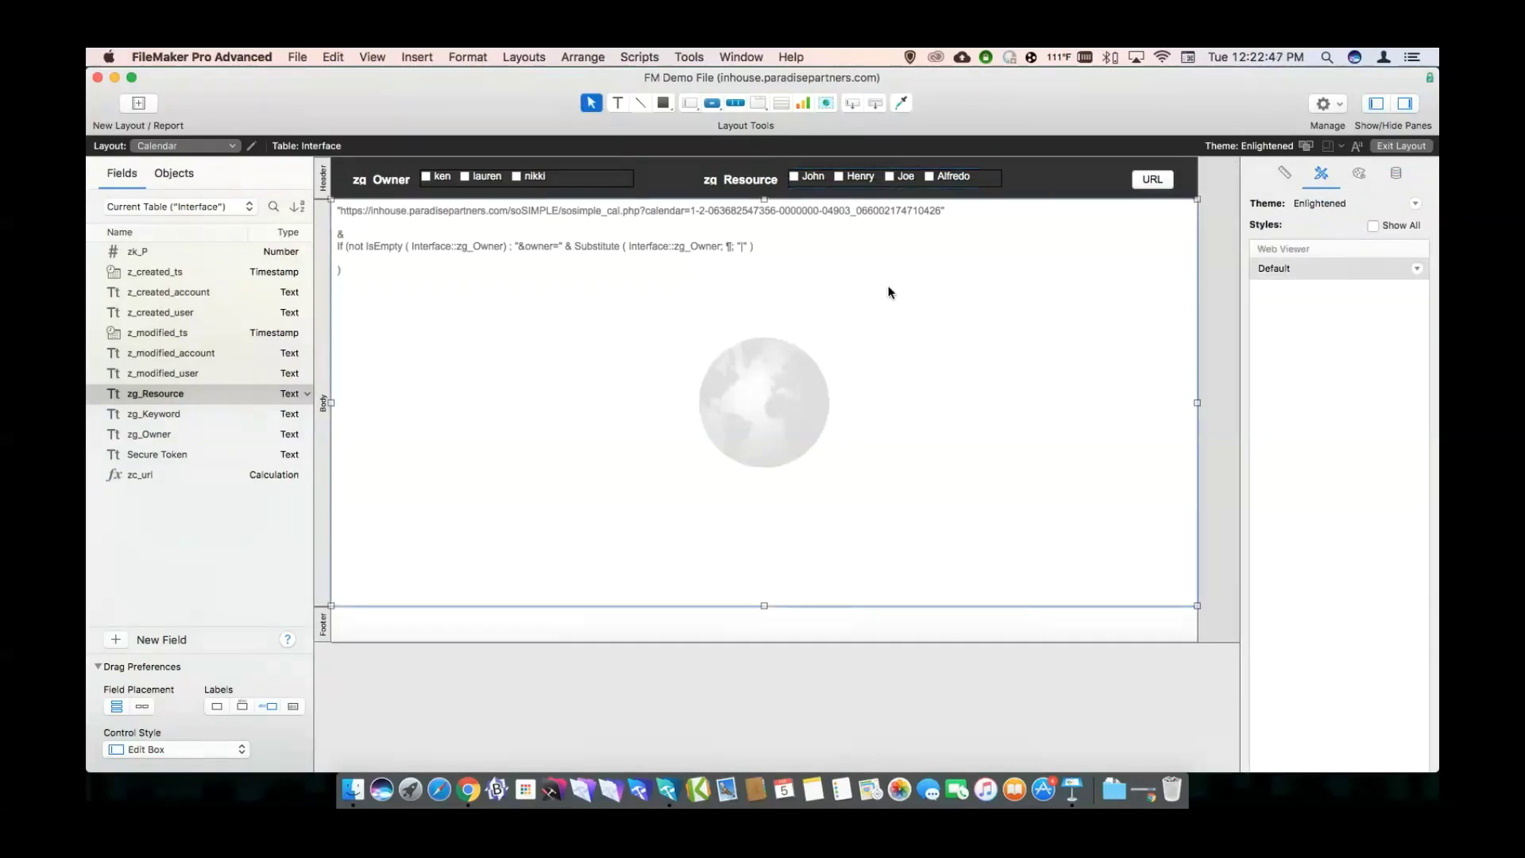
{"action": "left_click", "coordinate": [1065, 433]}
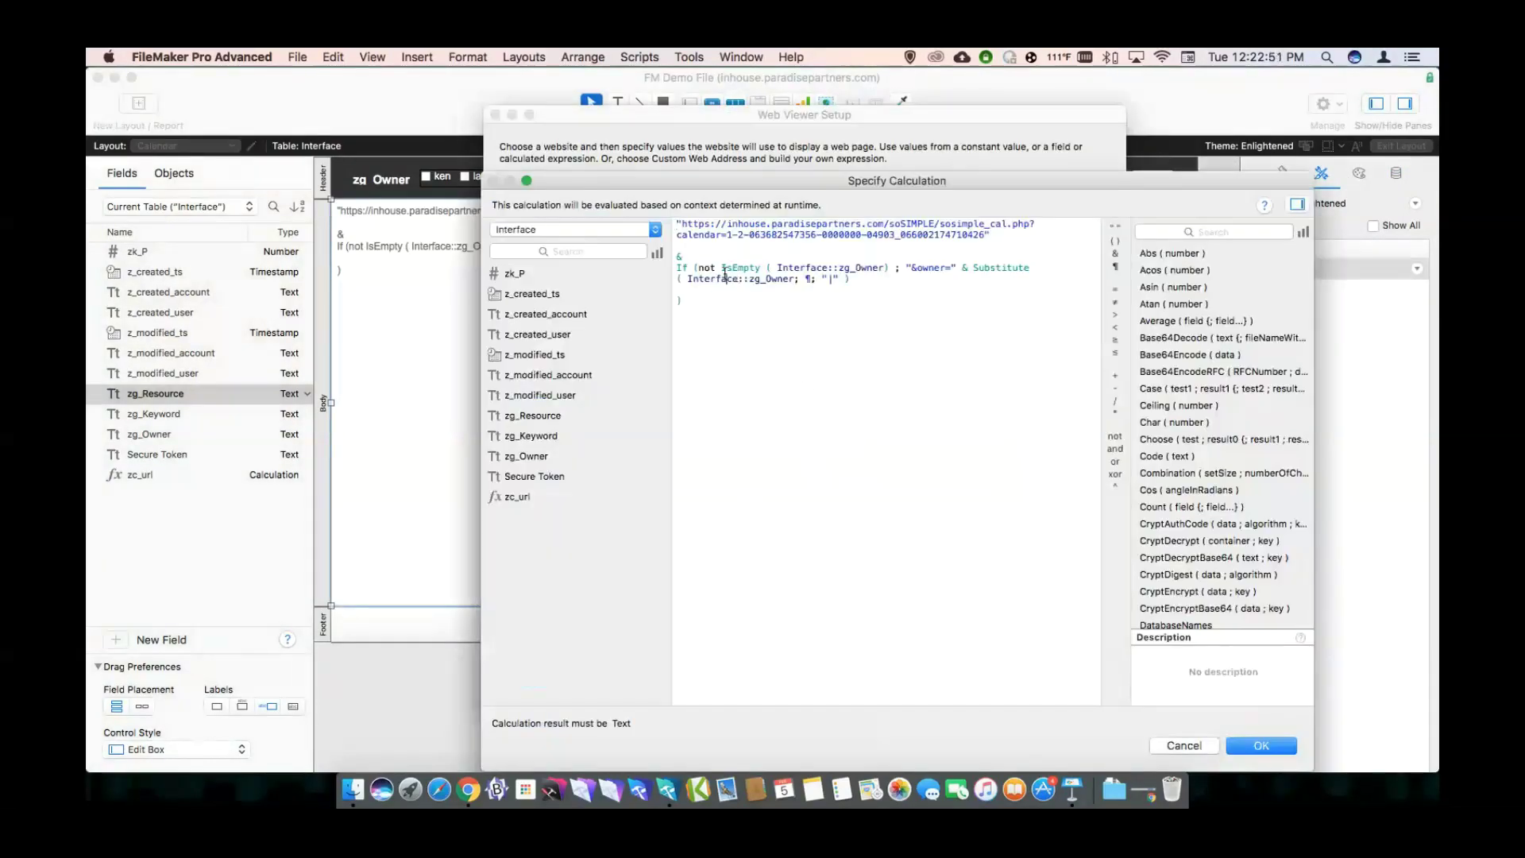
{"action": "triple_click", "coordinate": [724, 276]}
{"action": "key", "text": "super+c"}
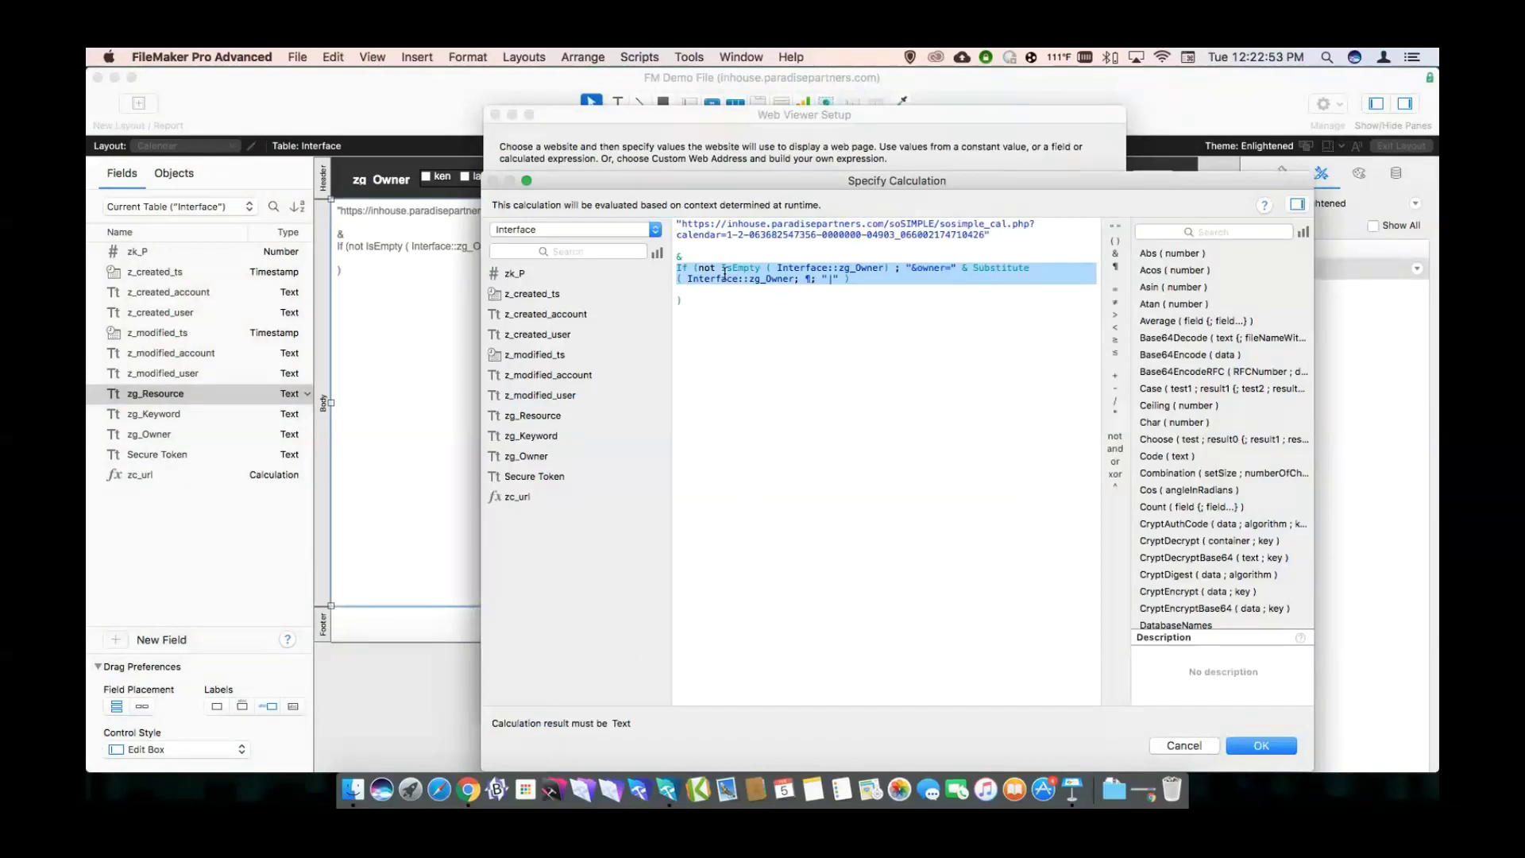
{"action": "key", "text": "Right"}
{"action": "key", "text": "Return"}
{"action": "key", "text": "super+v"}
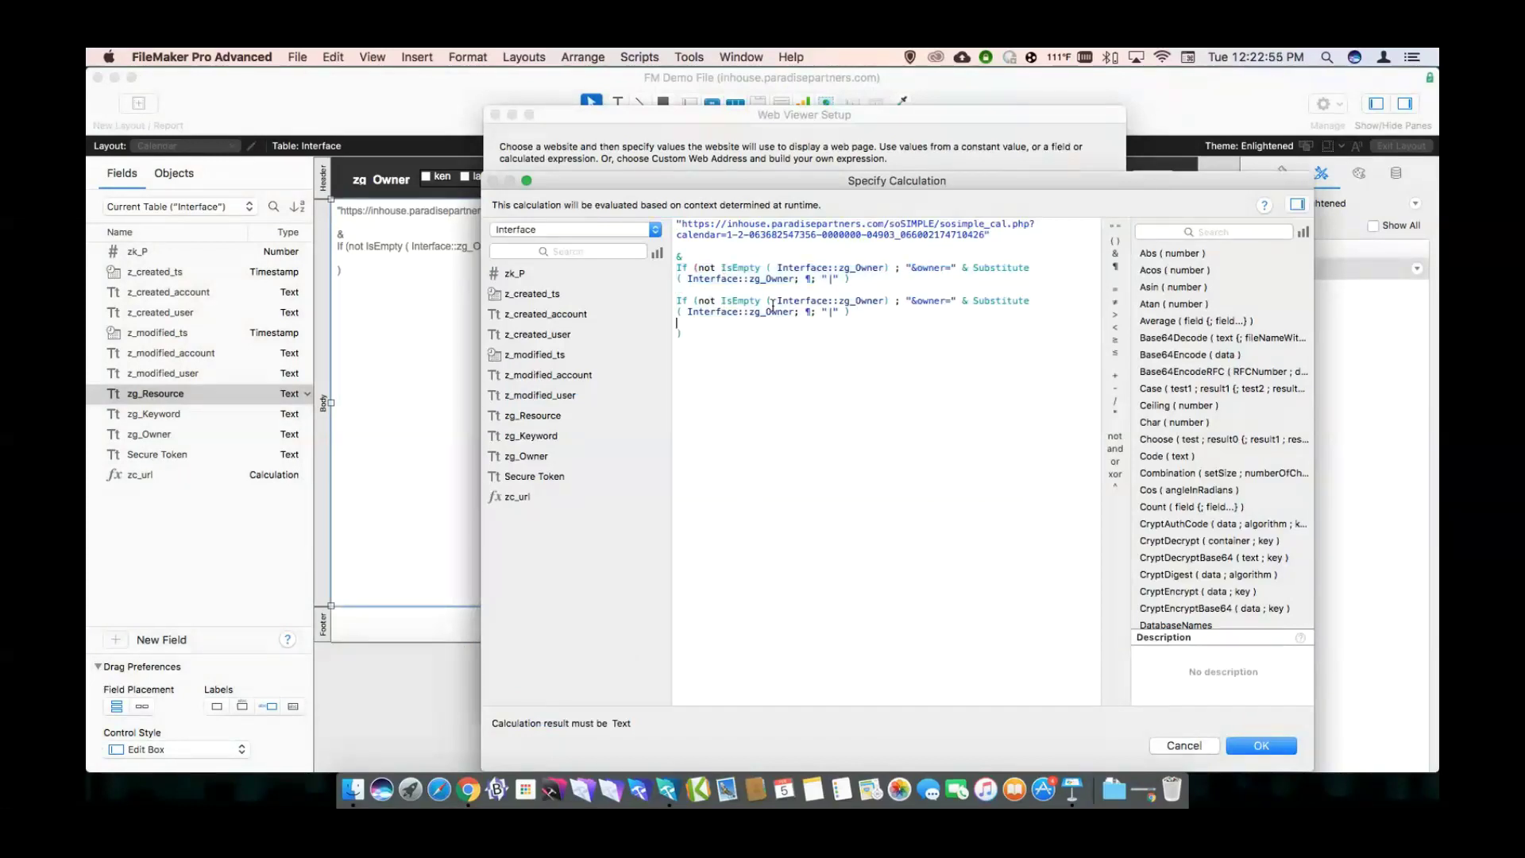
Change the duplicated expression to use Interface::zg_Resource in both IsEmpty and Substitute, with "&resource=" as the URL parameter.
{"action": "double_click", "coordinate": [861, 300]}
{"action": "left_click_drag", "start_coordinate": [861, 300], "coordinate": [818, 302]}
{"action": "double_click", "coordinate": [537, 417]}
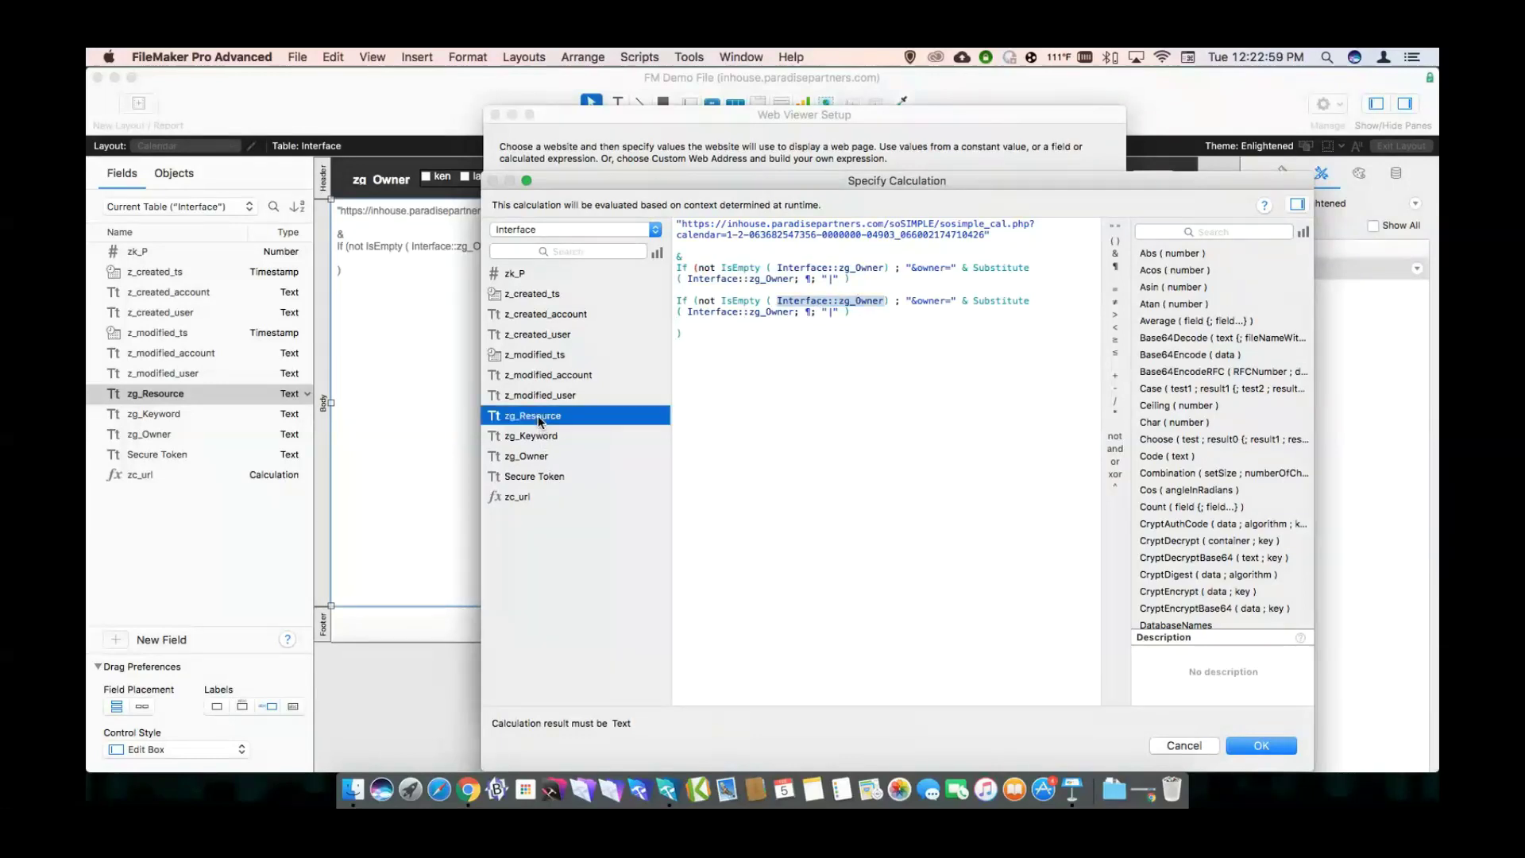
{"action": "double_click", "coordinate": [944, 302]}
{"action": "type", "text": "resou"}
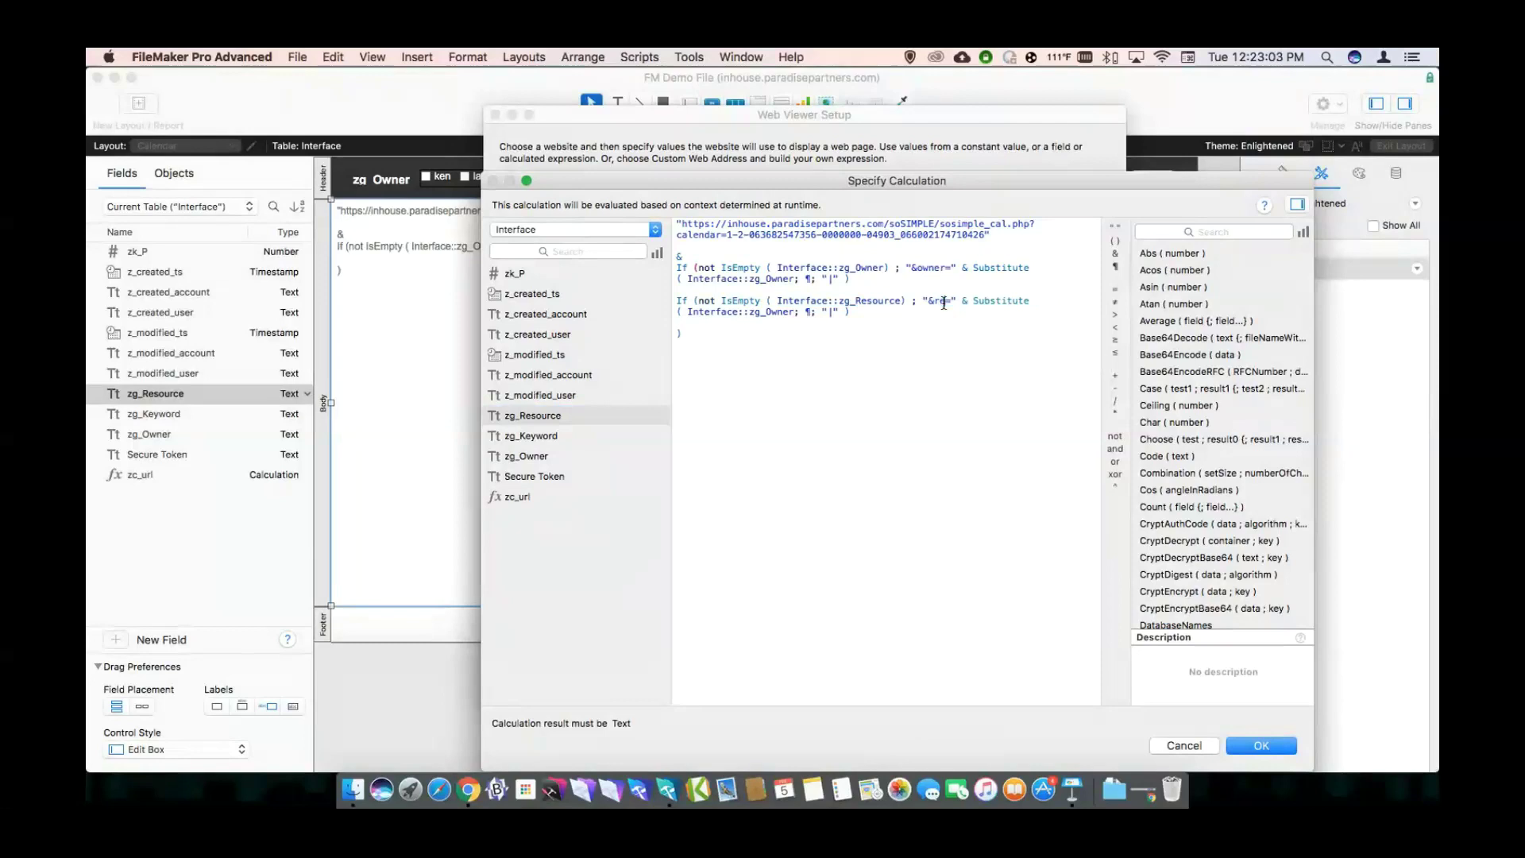
{"action": "type", "text": "rce"}
{"action": "double_click", "coordinate": [750, 316]}
{"action": "left_click_drag", "start_coordinate": [750, 315], "coordinate": [731, 316]}
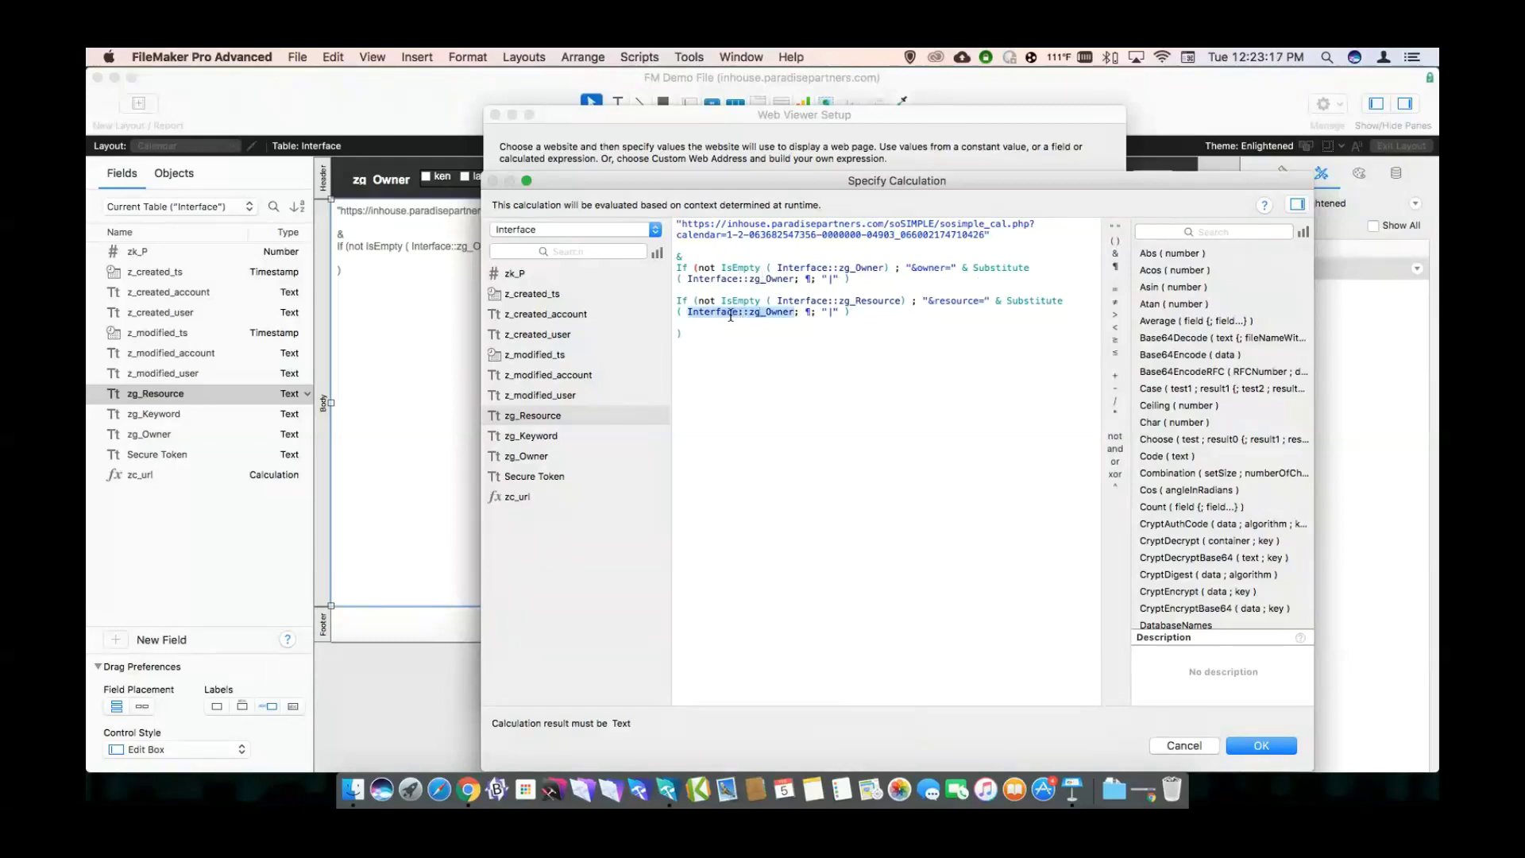
{"action": "double_click", "coordinate": [551, 417]}
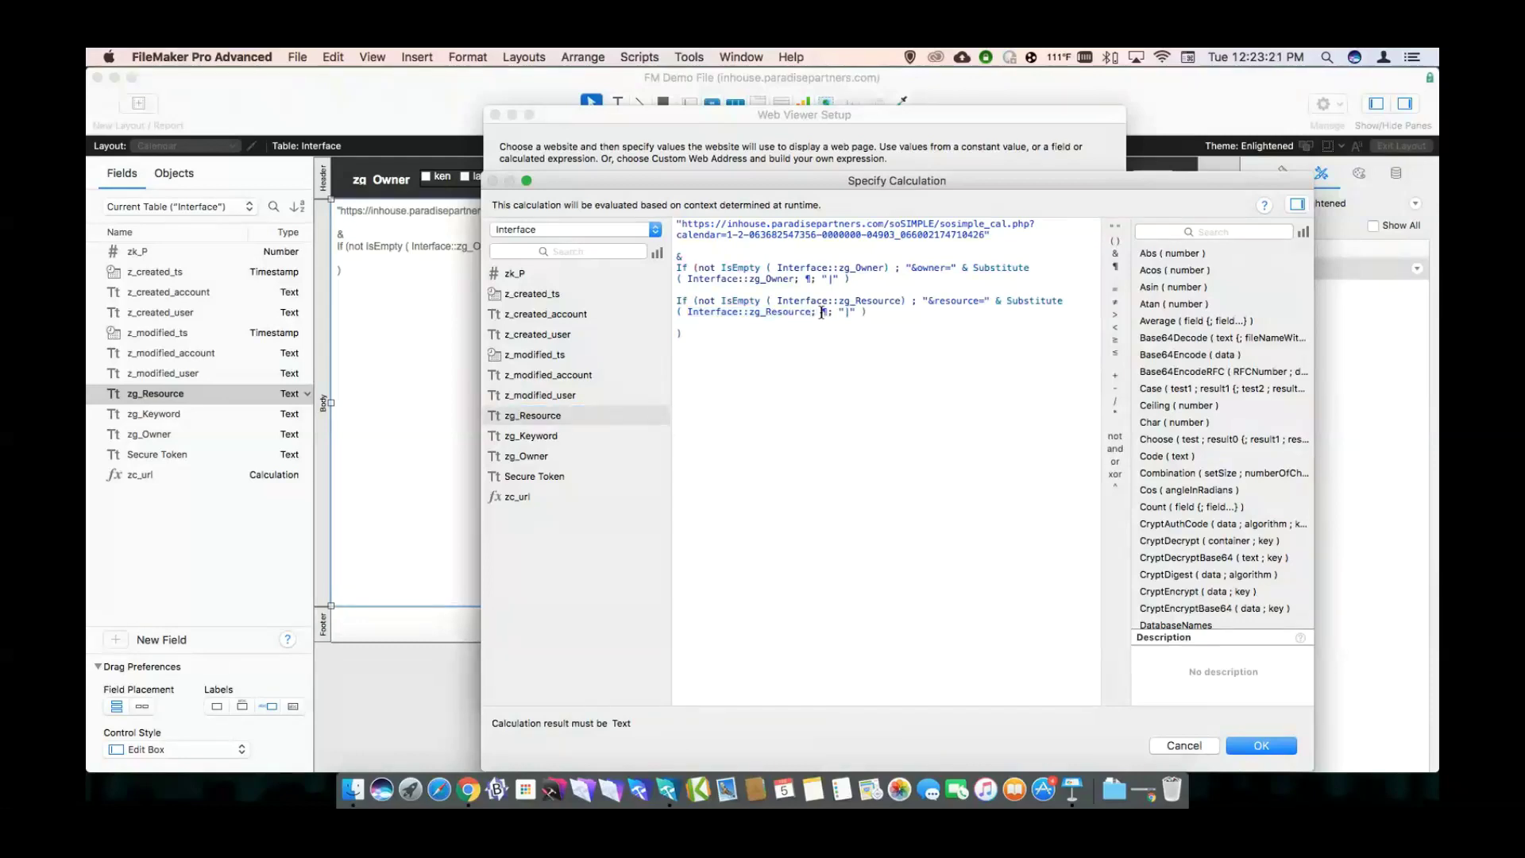
Close the zg_Owner If expression by adding the missing parenthesis on its own line.
{"action": "left_click", "coordinate": [1274, 745]}
{"action": "left_click", "coordinate": [852, 339]}
{"action": "key", "text": "Return"}
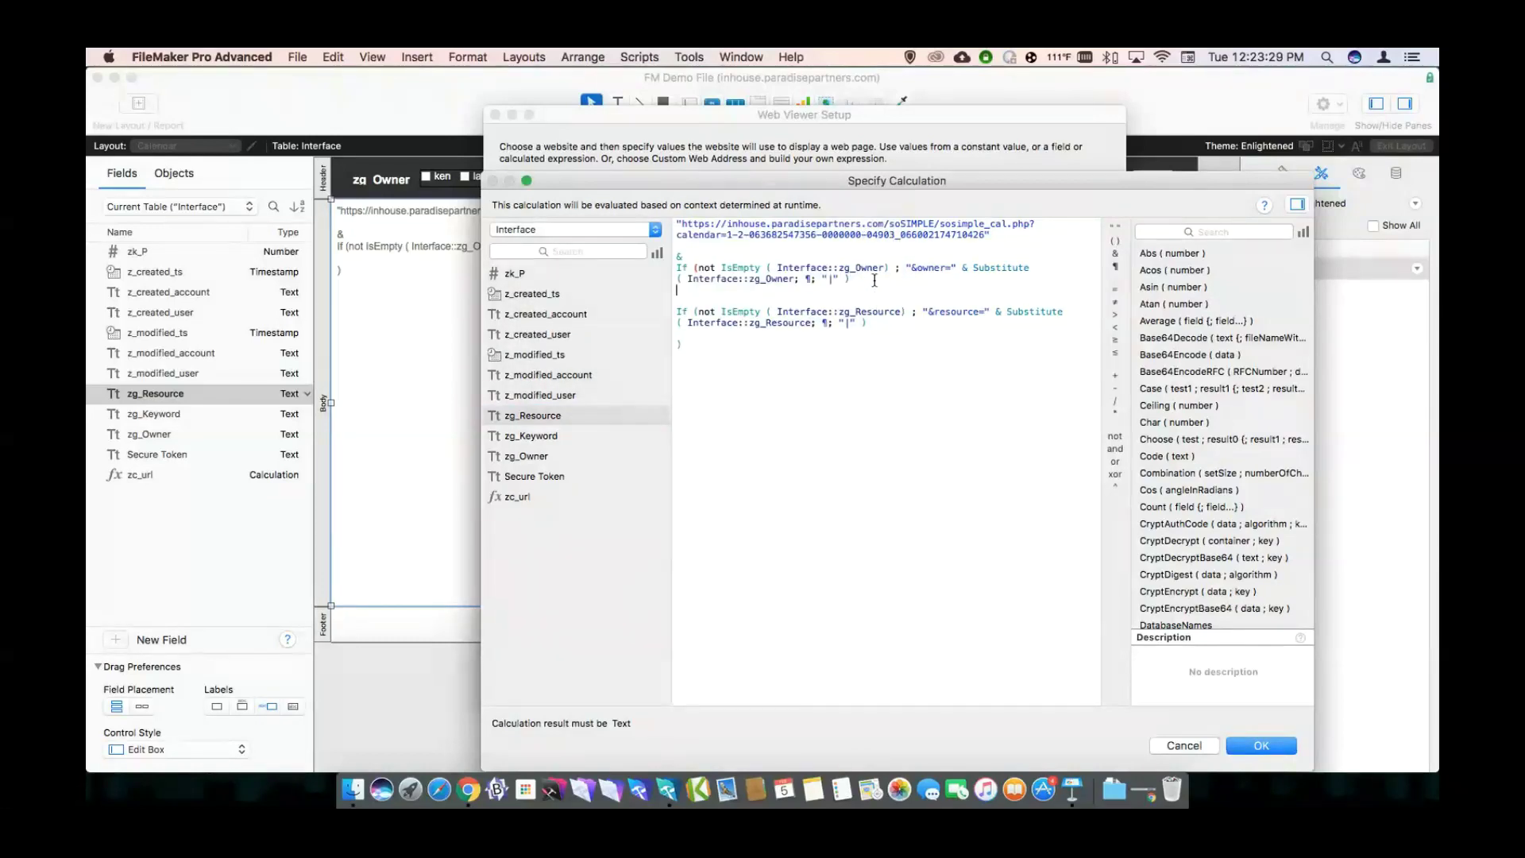
{"action": "key", "text": "Right"}
{"action": "key", "text": "Right"}
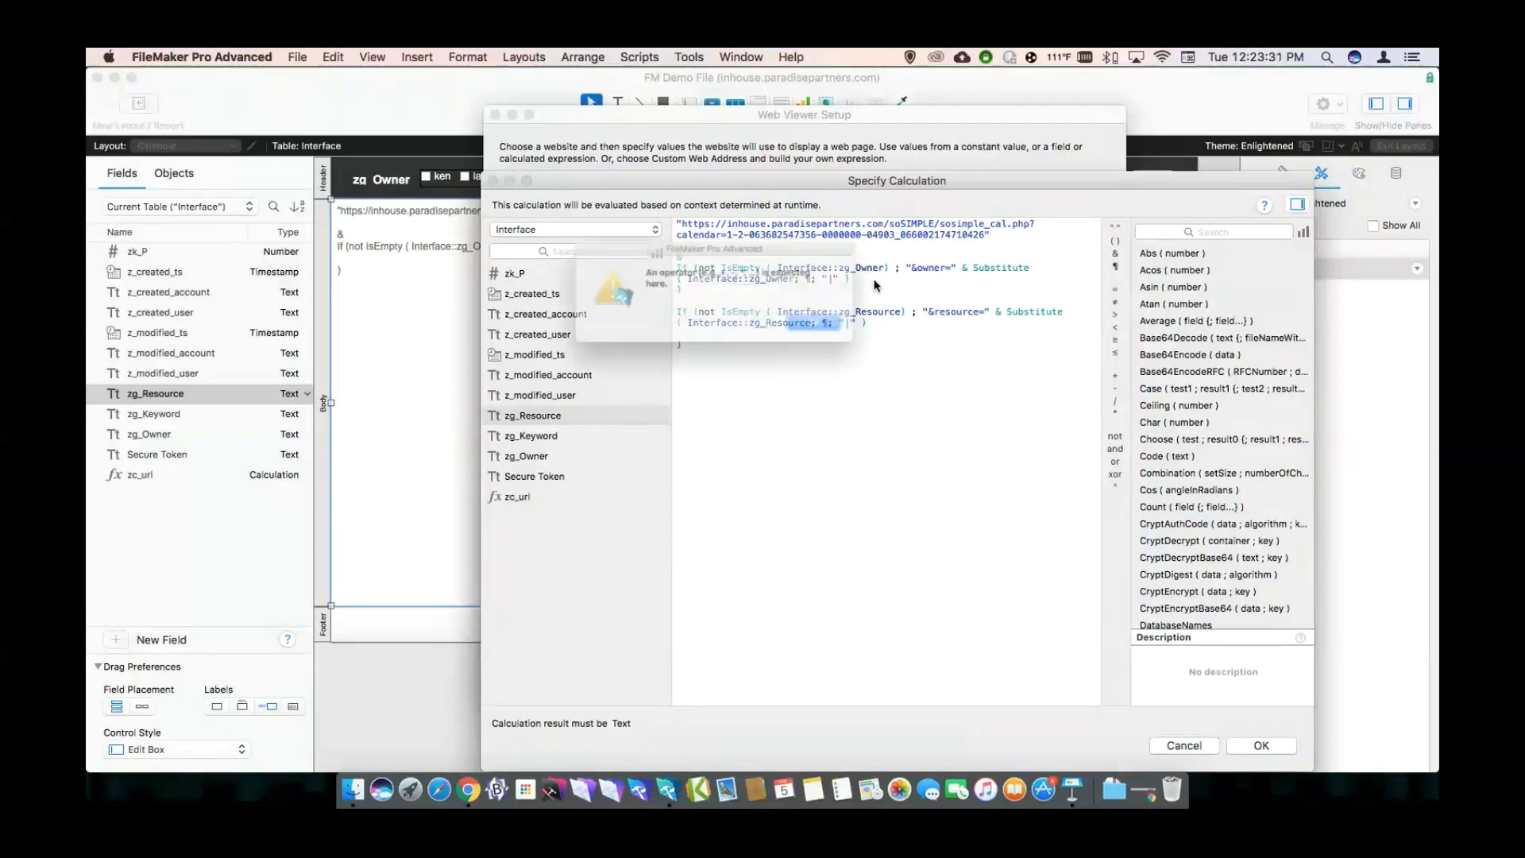
{"action": "key", "text": "shift+super+Down"}
{"action": "key", "text": "Right"}
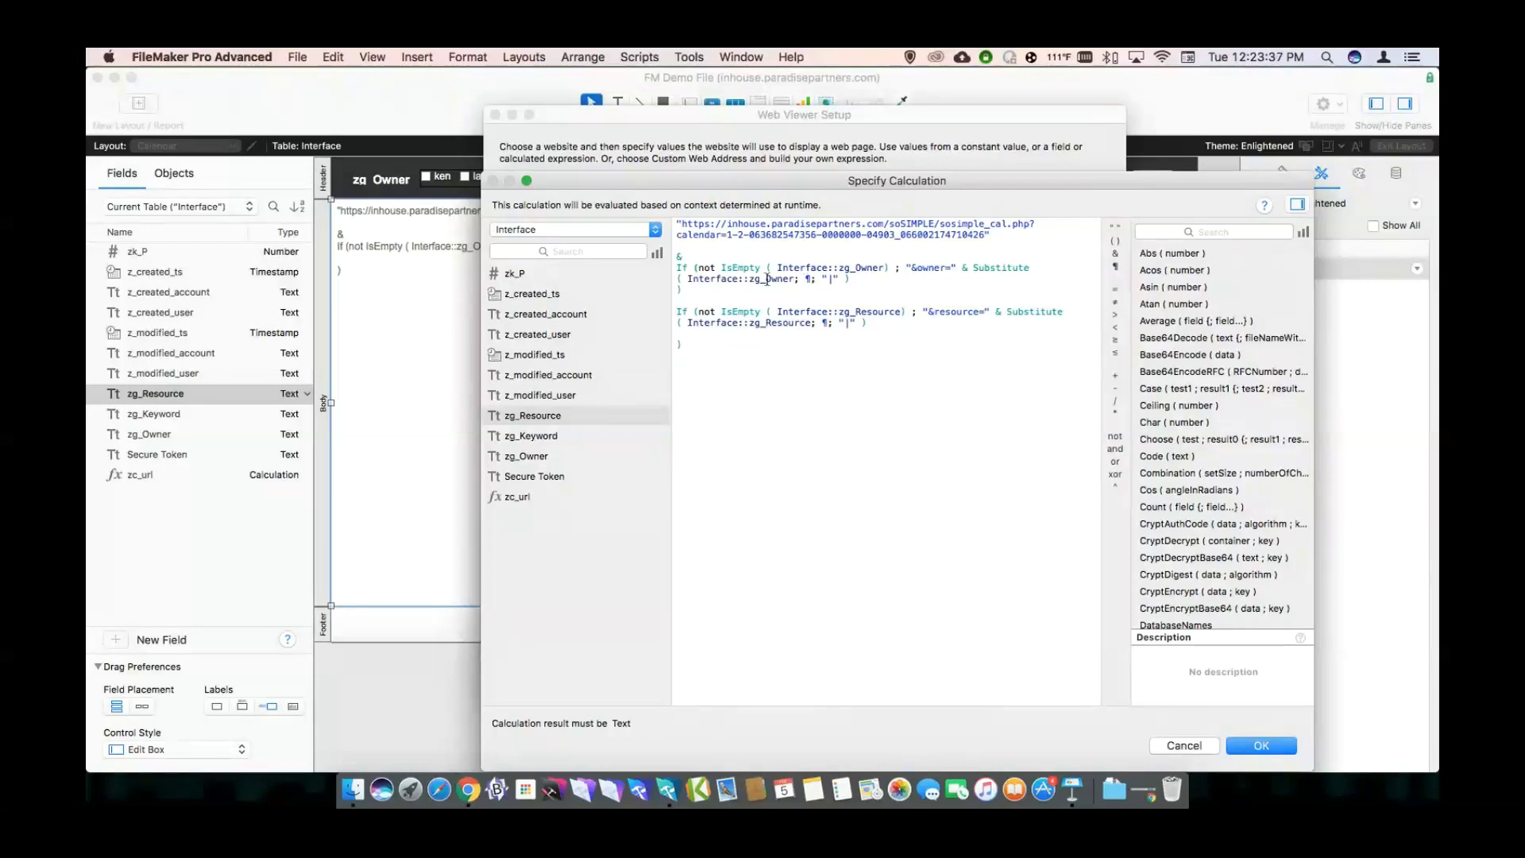
Join the owner and resource If expressions with &, save the calculation and web viewer setup, and return to Browse mode.
{"action": "key", "text": "BackSpace"}
{"action": "key", "text": "Return"}
{"action": "key", "text": "KP_Enter"}
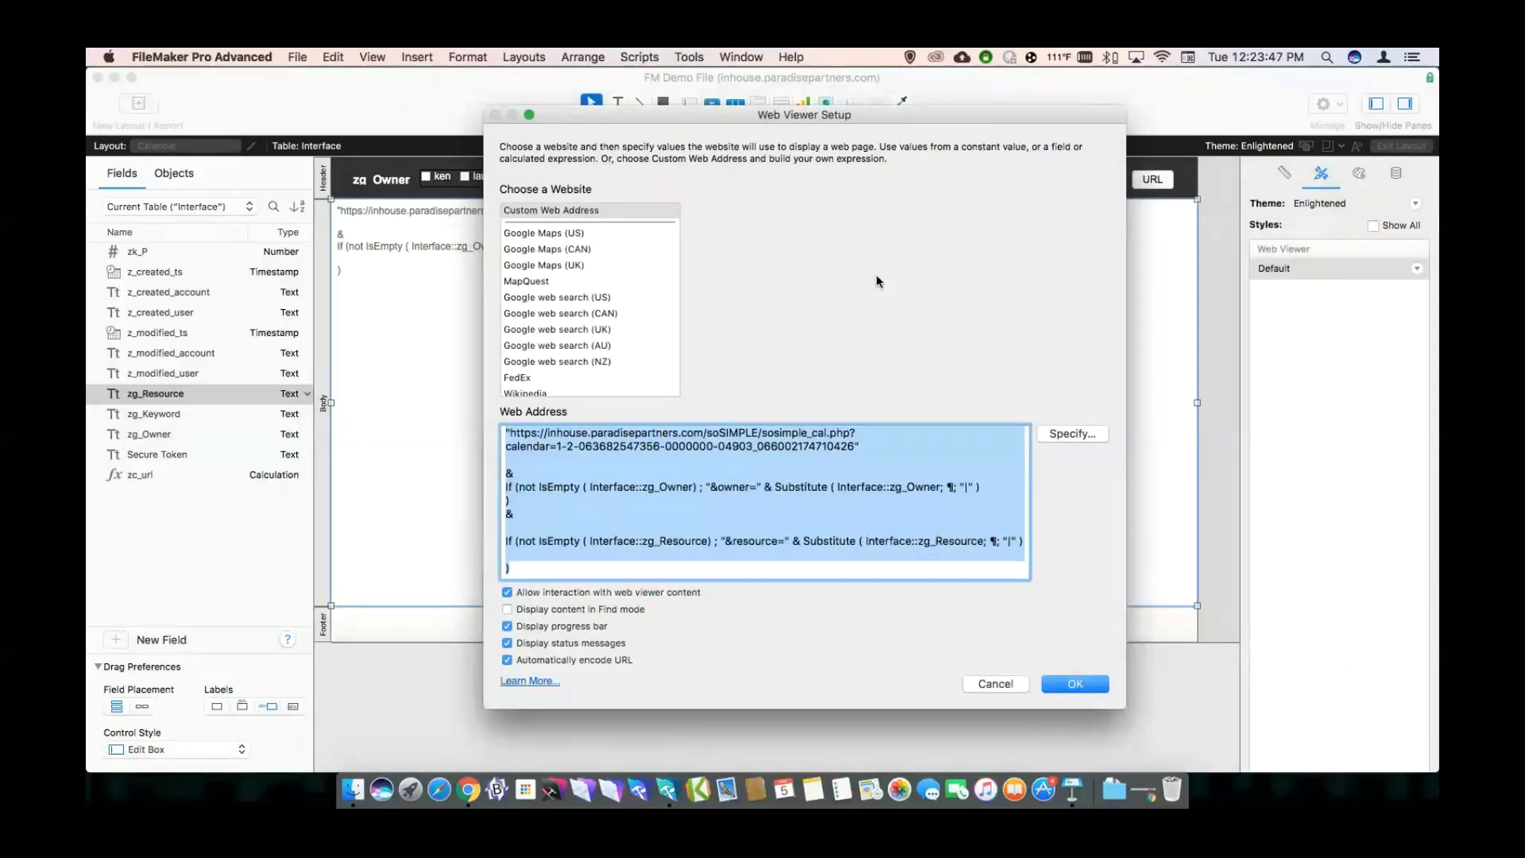
{"action": "key", "text": "Return"}
{"action": "key", "text": "super+b"}
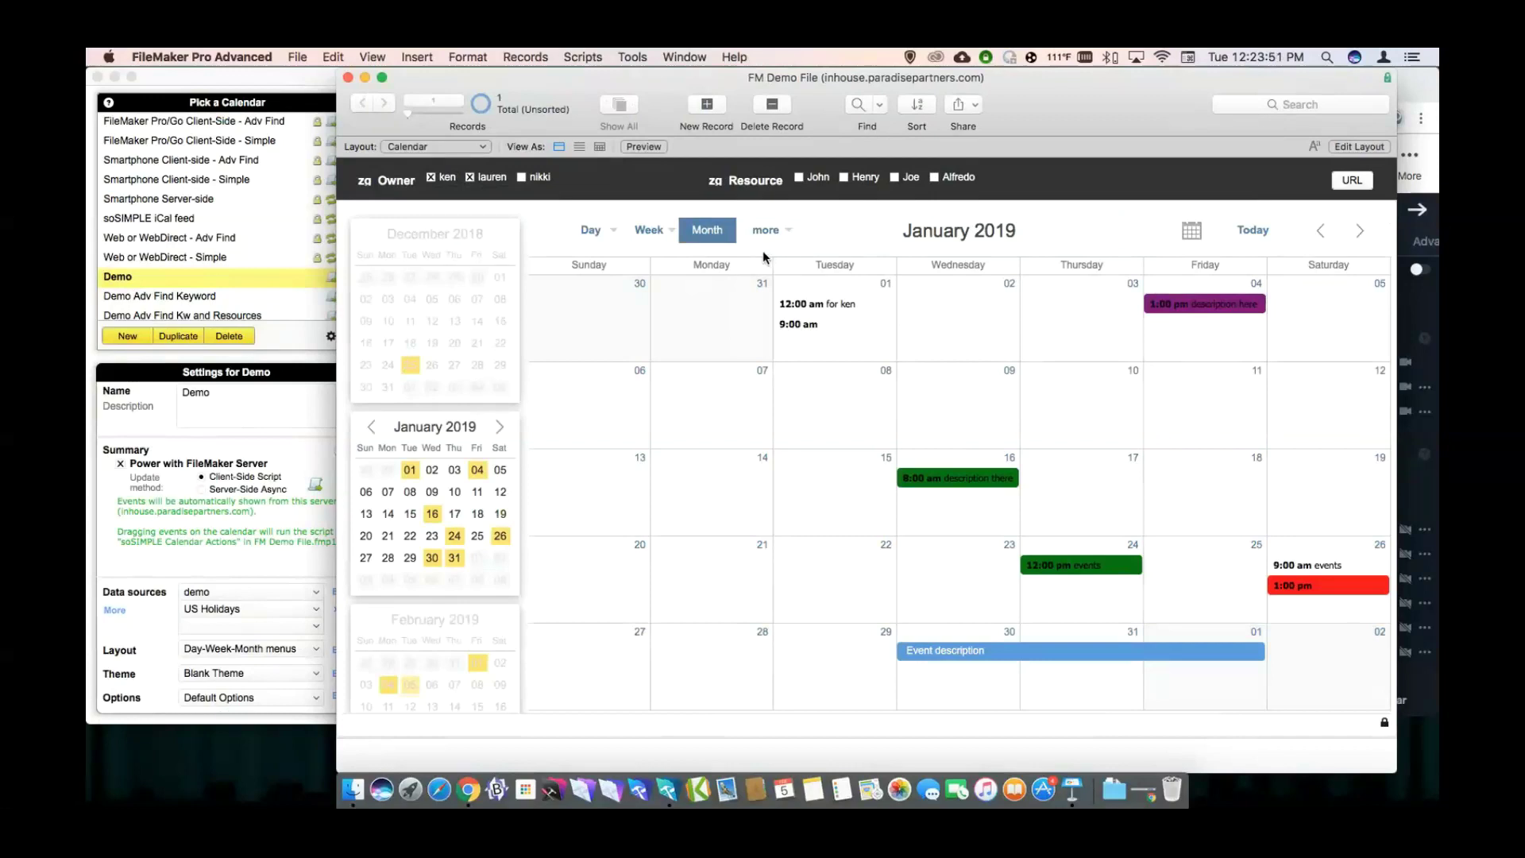
Test combined filtering by toggling the first two resources on and off with two owners selected, then clear the owners.
{"action": "left_click", "coordinate": [800, 178]}
{"action": "left_click", "coordinate": [845, 178]}
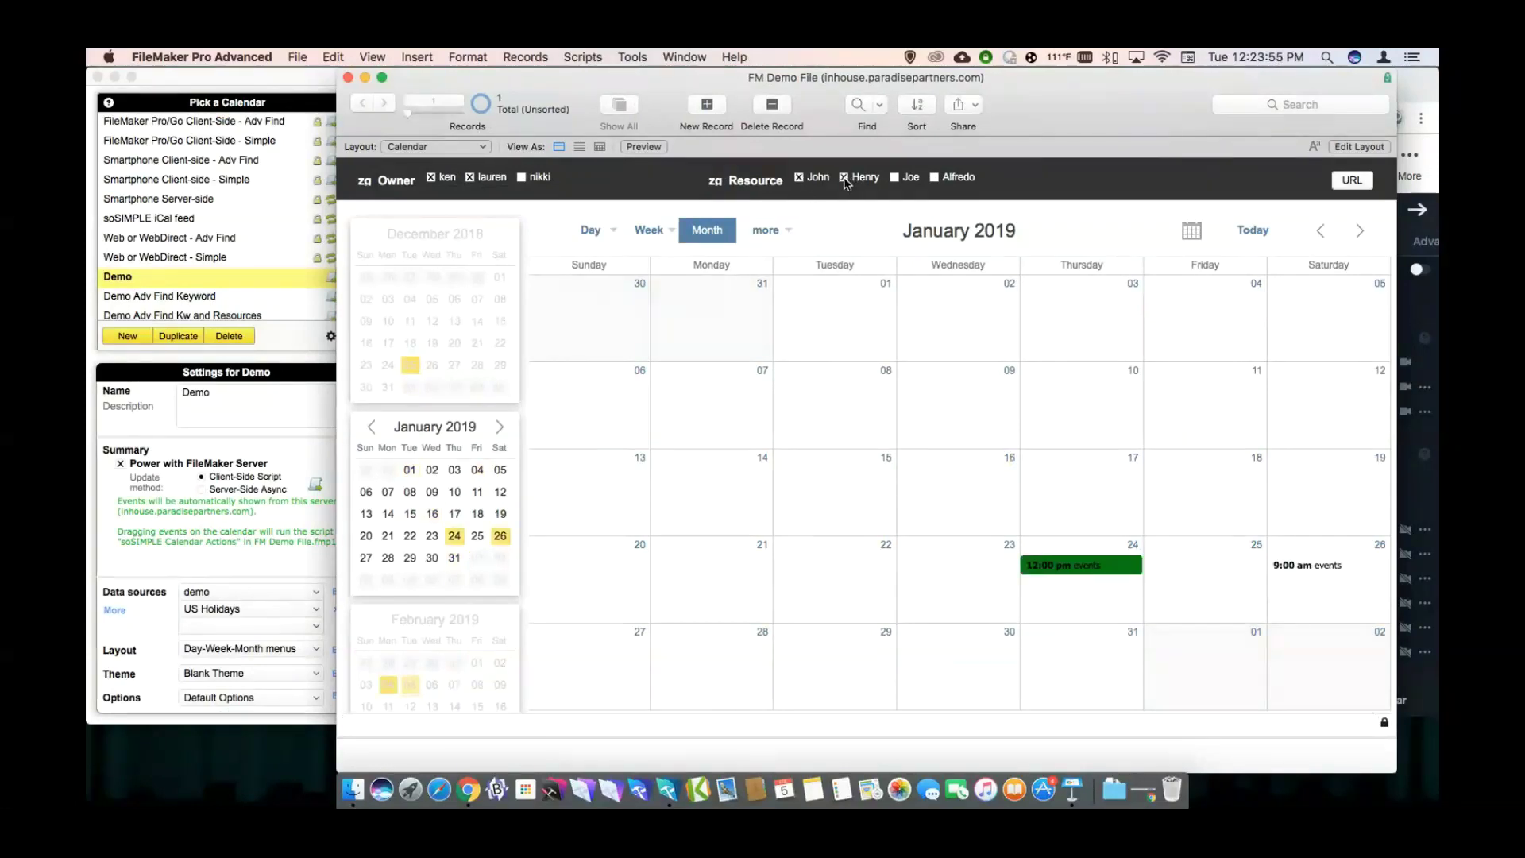
{"action": "left_click", "coordinate": [845, 178]}
{"action": "left_click", "coordinate": [800, 178]}
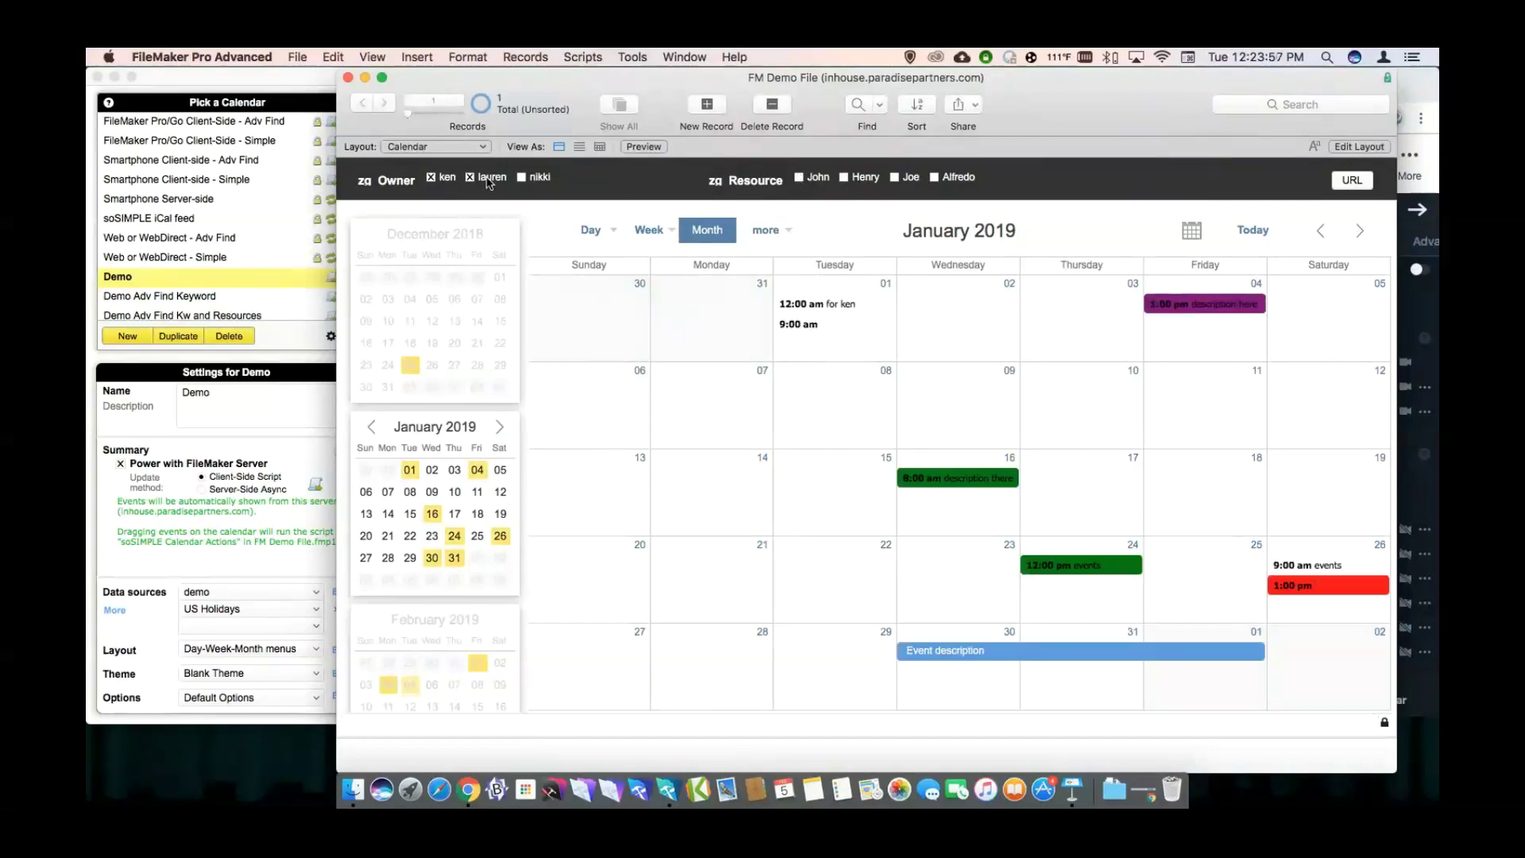
{"action": "left_click", "coordinate": [469, 177]}
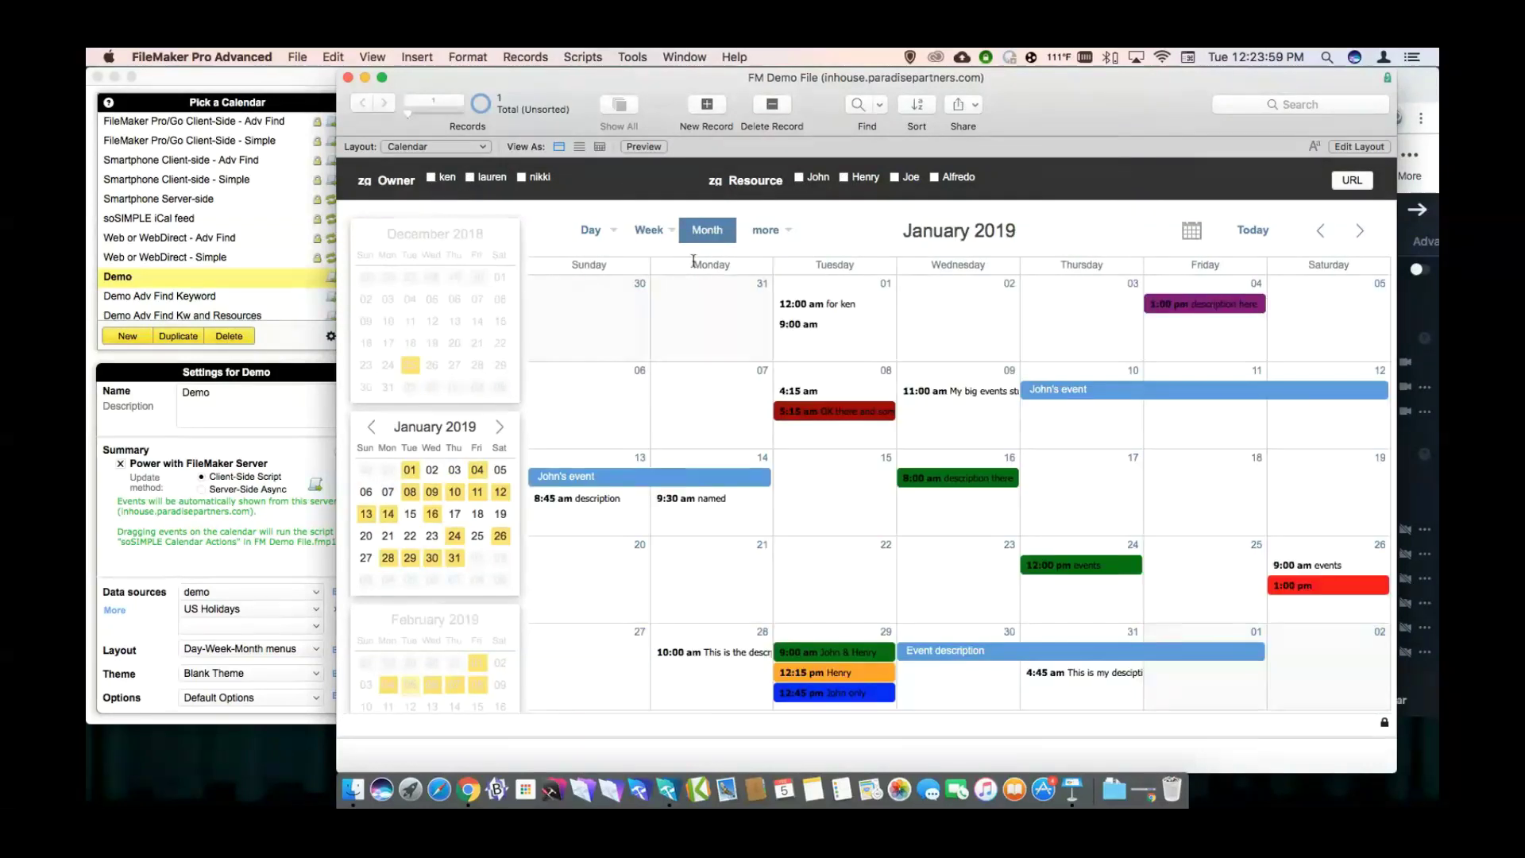
Filter the January 2019 calendar by the first two values of both zg_Owner and zg_Resource.
{"action": "left_click", "coordinate": [799, 178]}
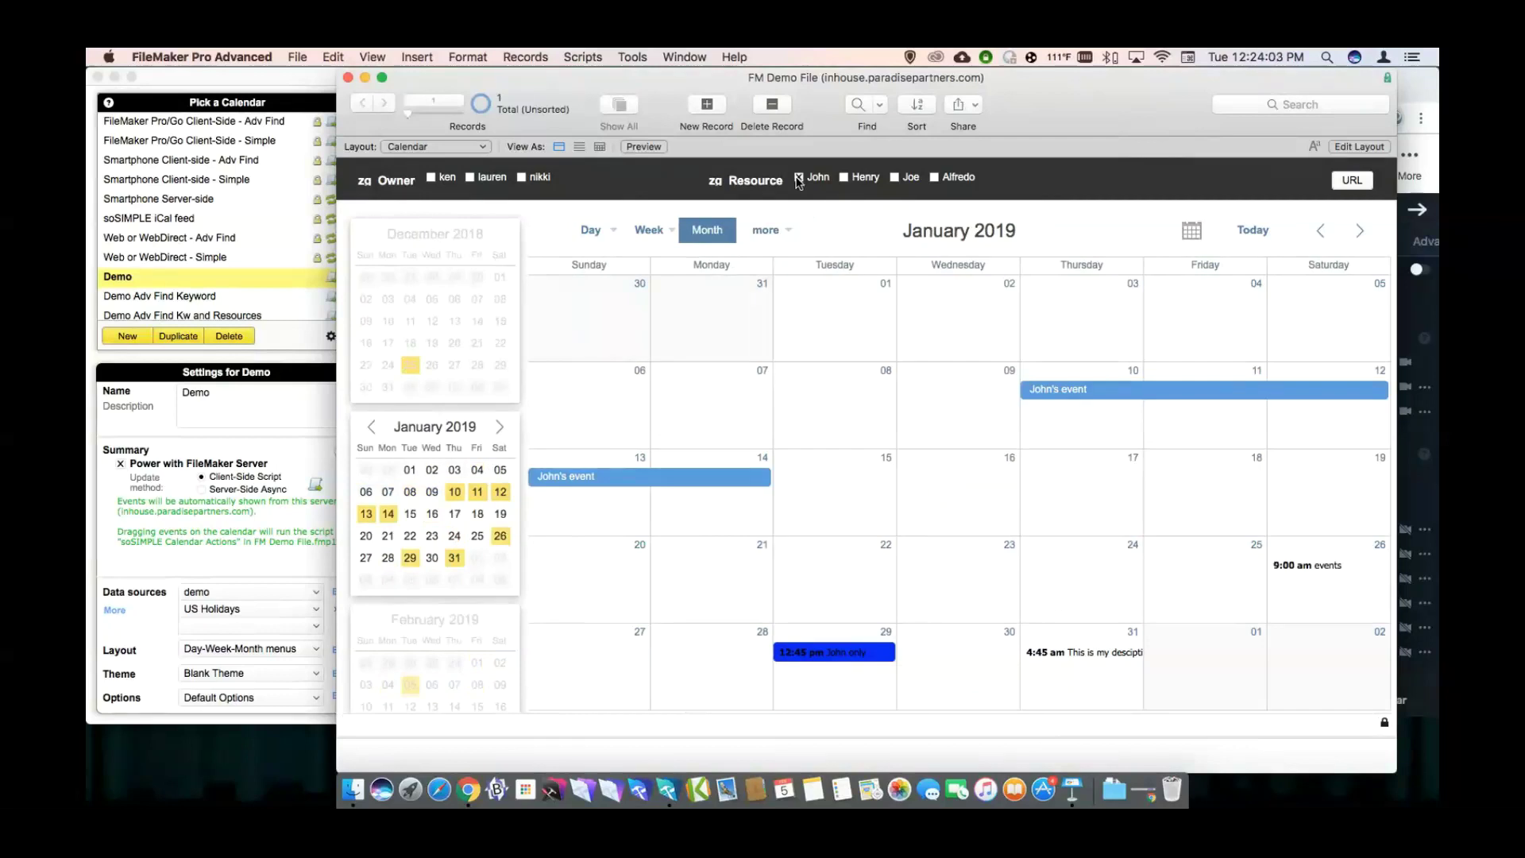
{"action": "left_click", "coordinate": [432, 181]}
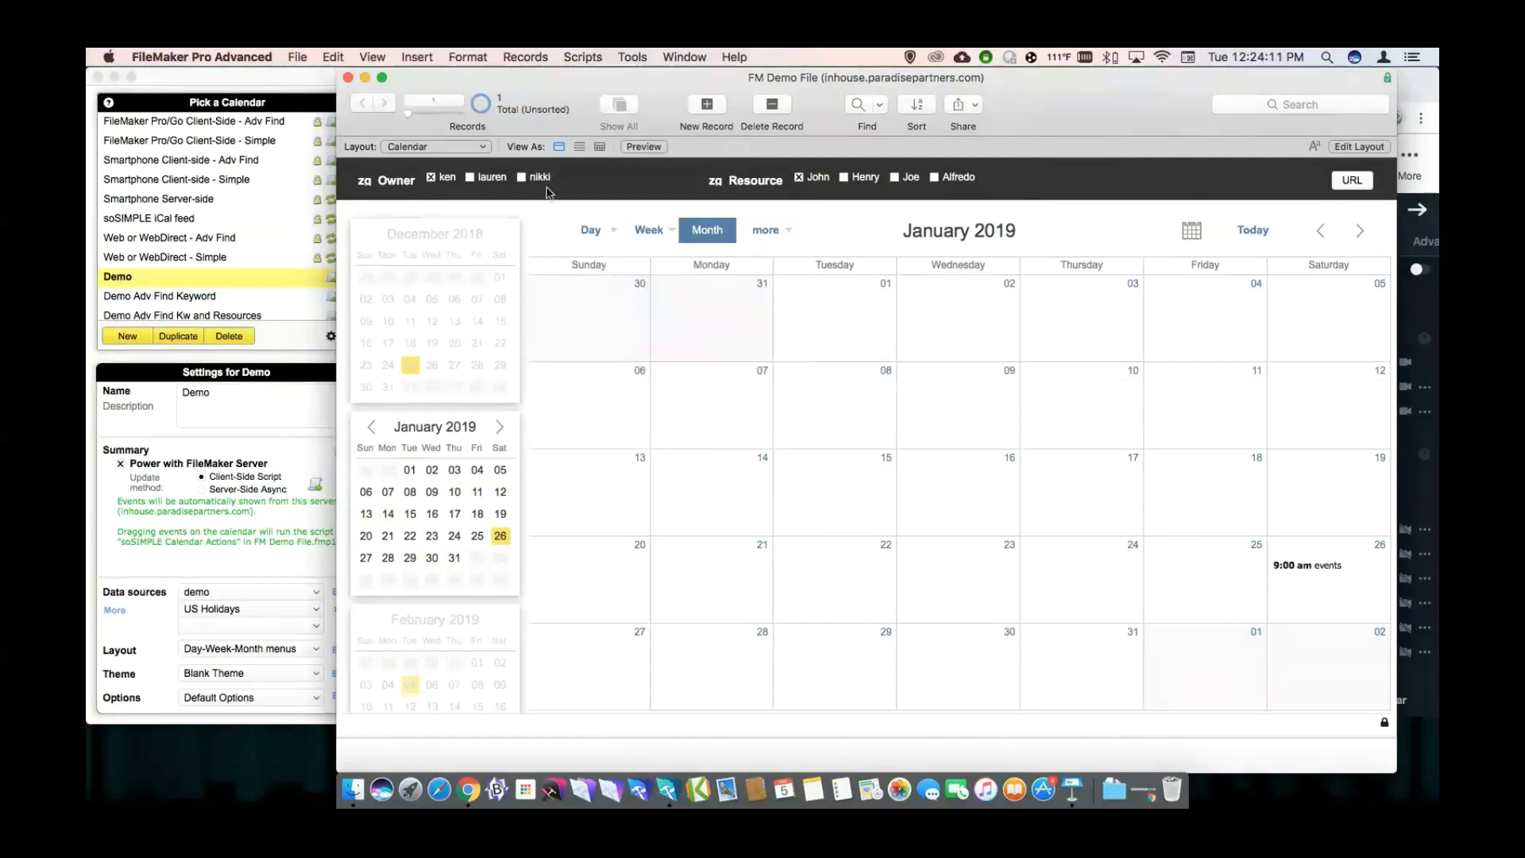
{"action": "left_click", "coordinate": [472, 180]}
{"action": "left_click", "coordinate": [843, 177]}
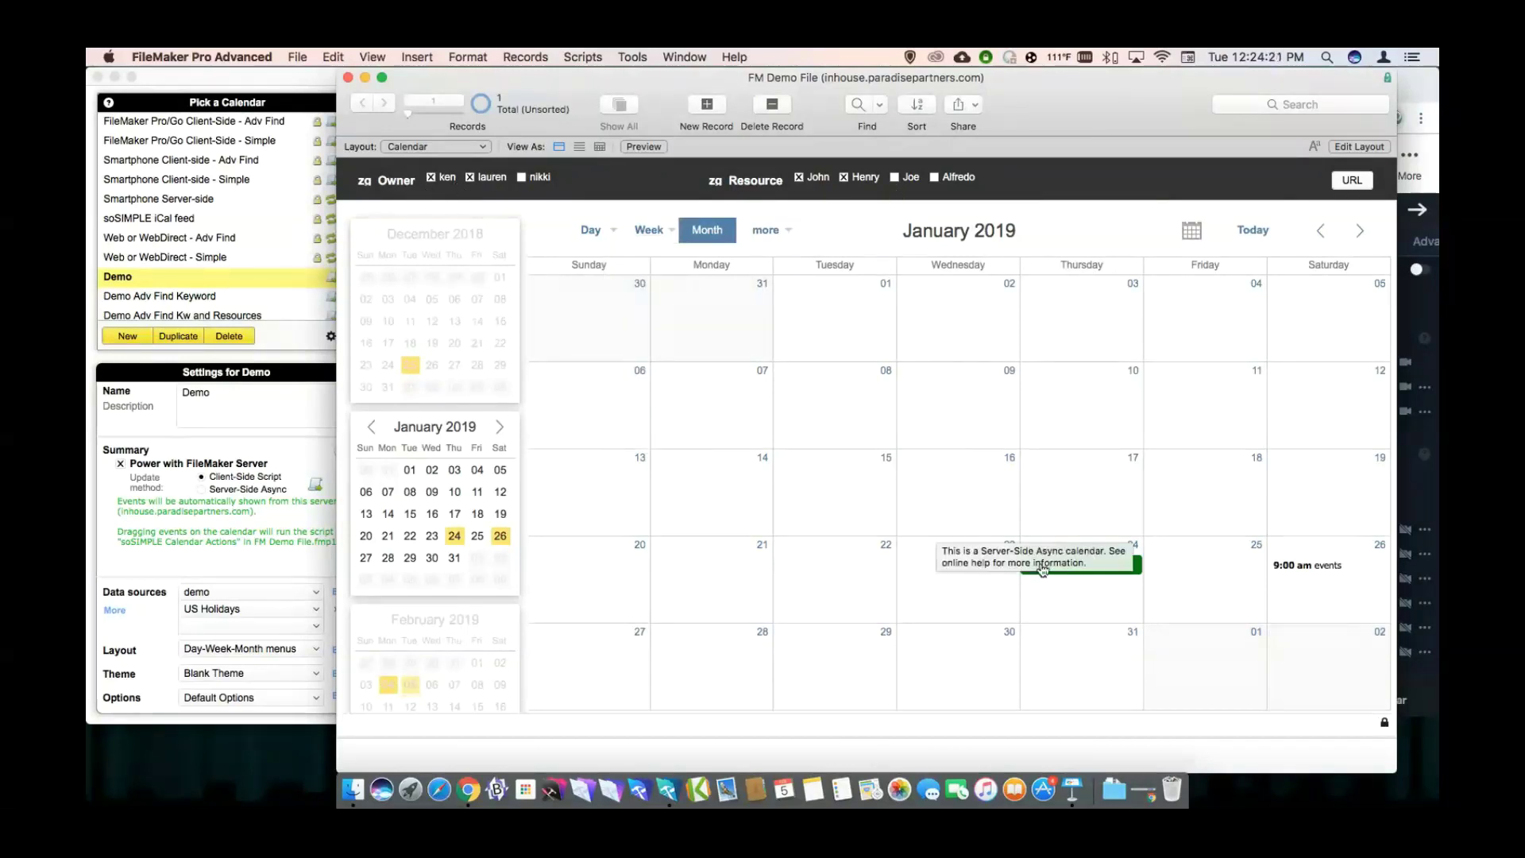
Examine the generated calendar URL for the %7C-encoded pipe separating the owner and resource values.
{"action": "left_click", "coordinate": [1352, 180]}
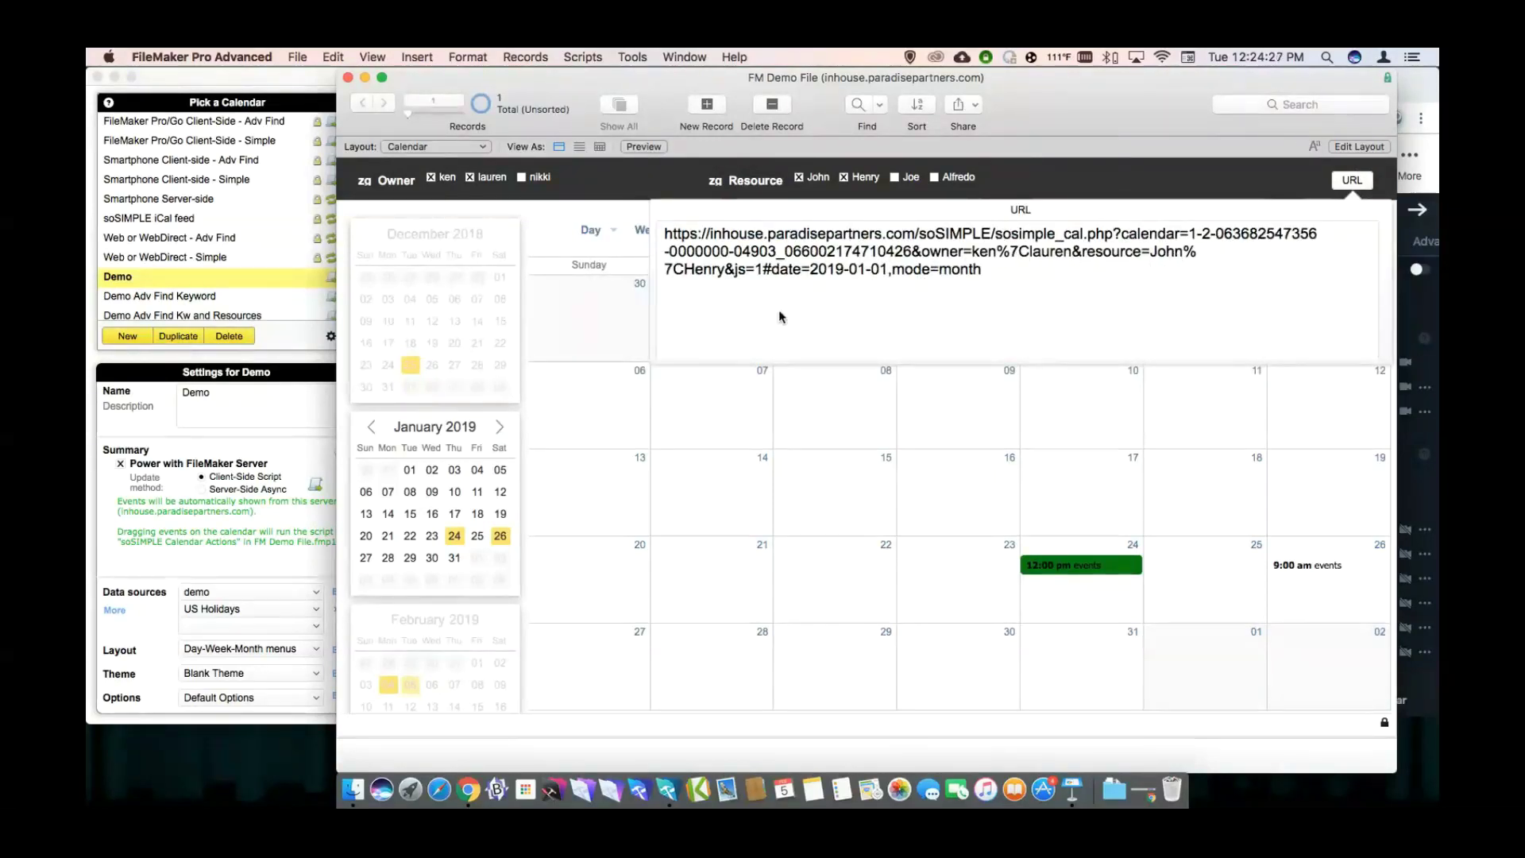
{"action": "left_click", "coordinate": [1004, 252]}
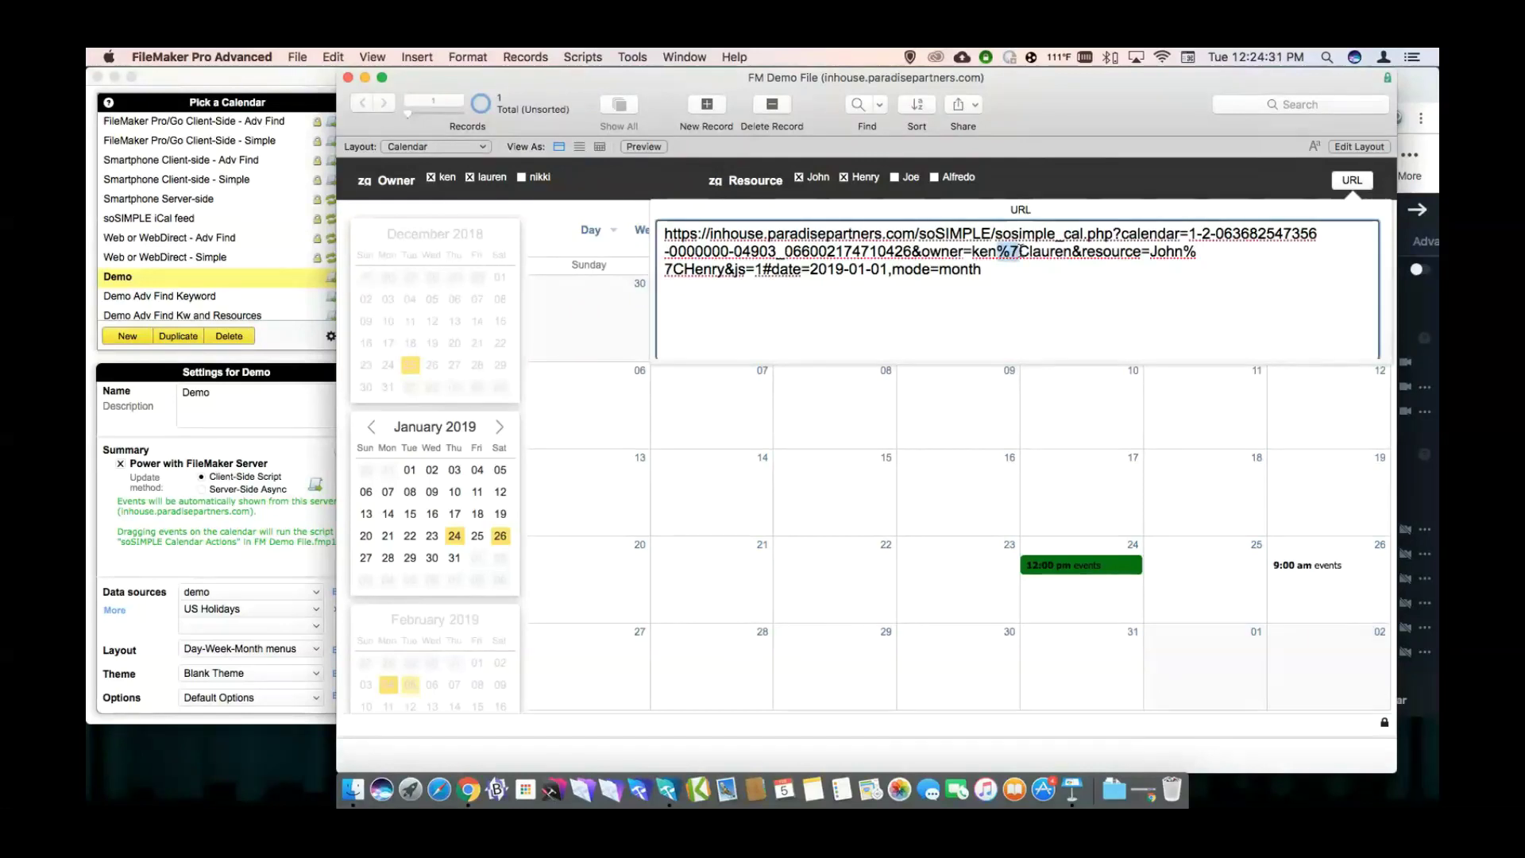
{"action": "left_click_drag", "start_coordinate": [999, 252], "coordinate": [1029, 253]}
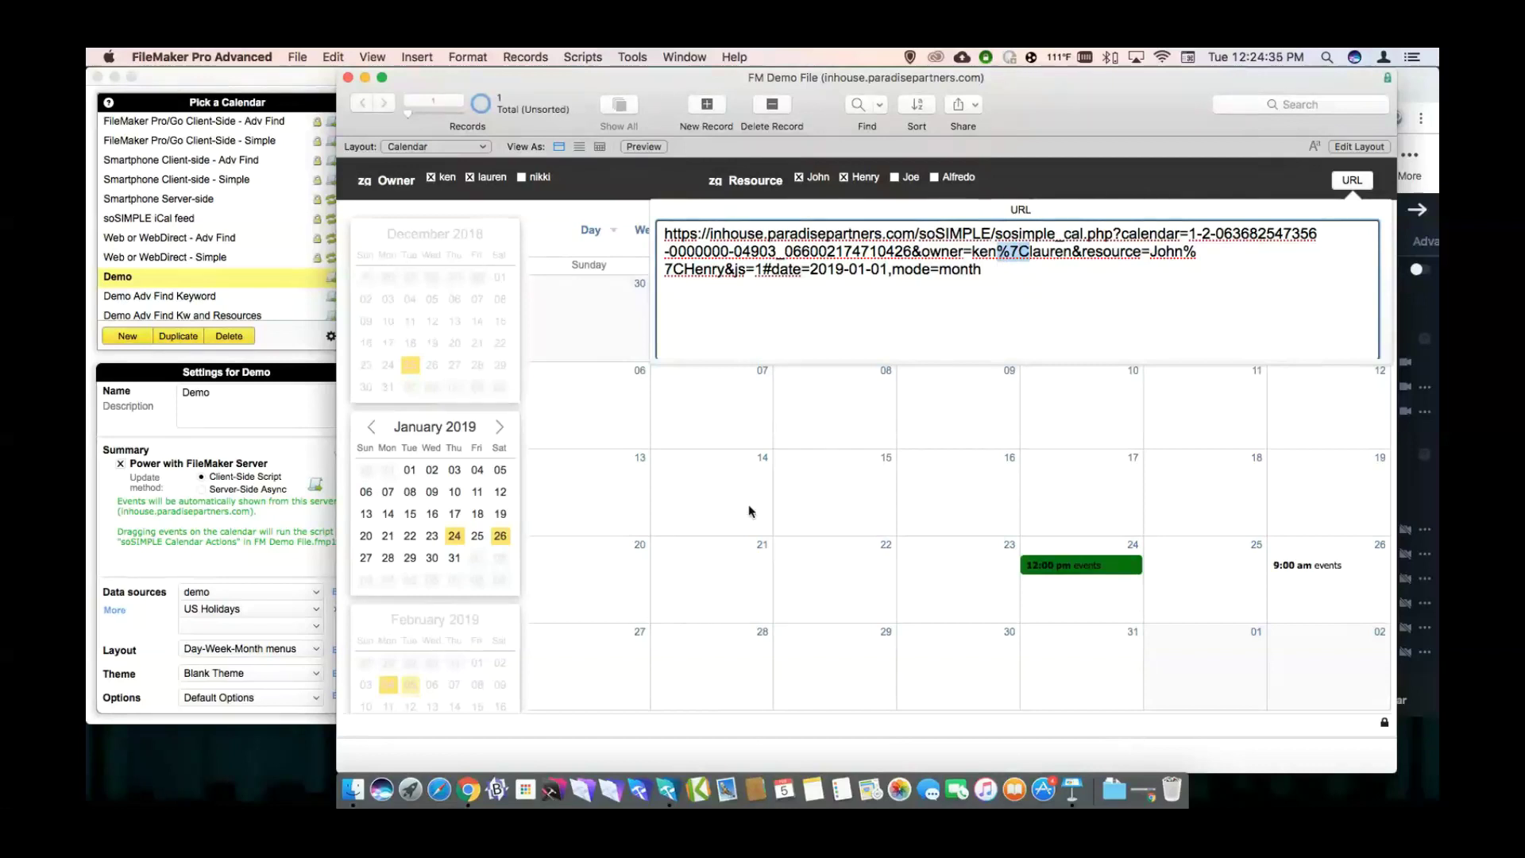
{"action": "left_click", "coordinate": [1055, 193]}
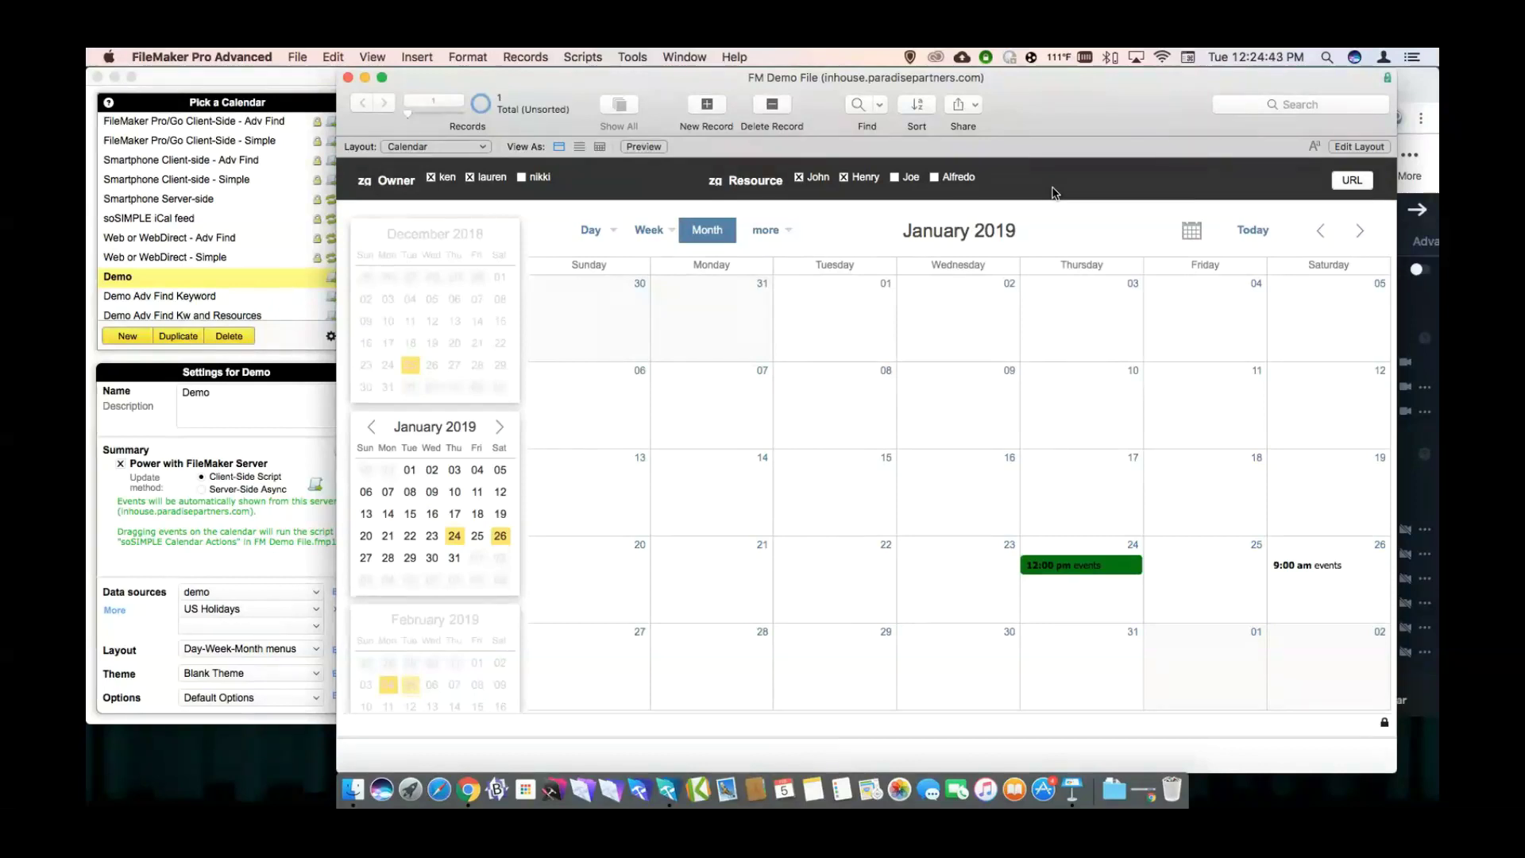
{"action": "left_click", "coordinate": [1343, 184]}
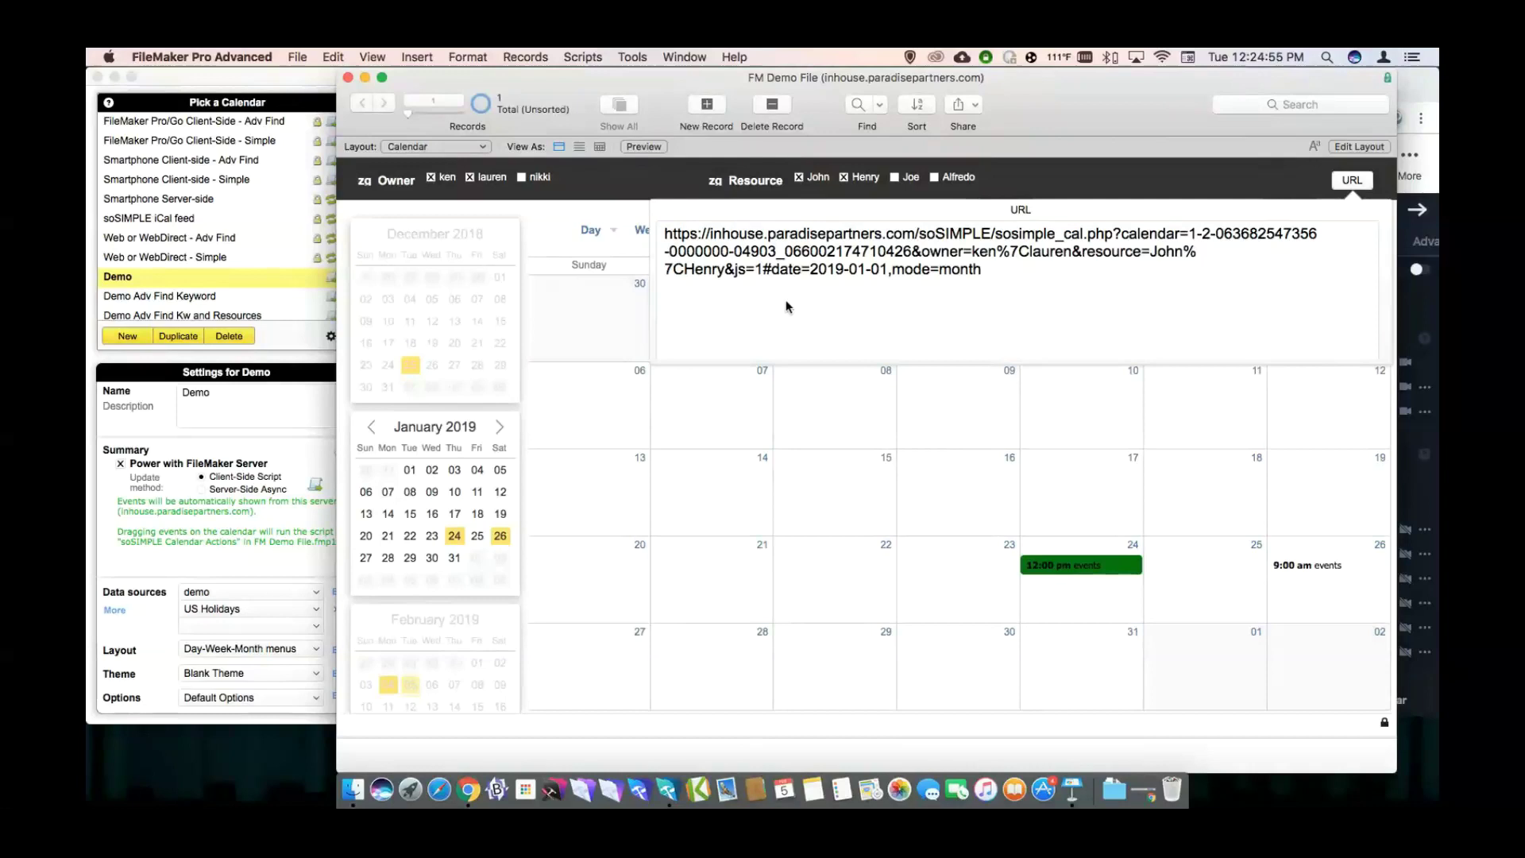
{"action": "left_click", "coordinate": [1061, 194]}
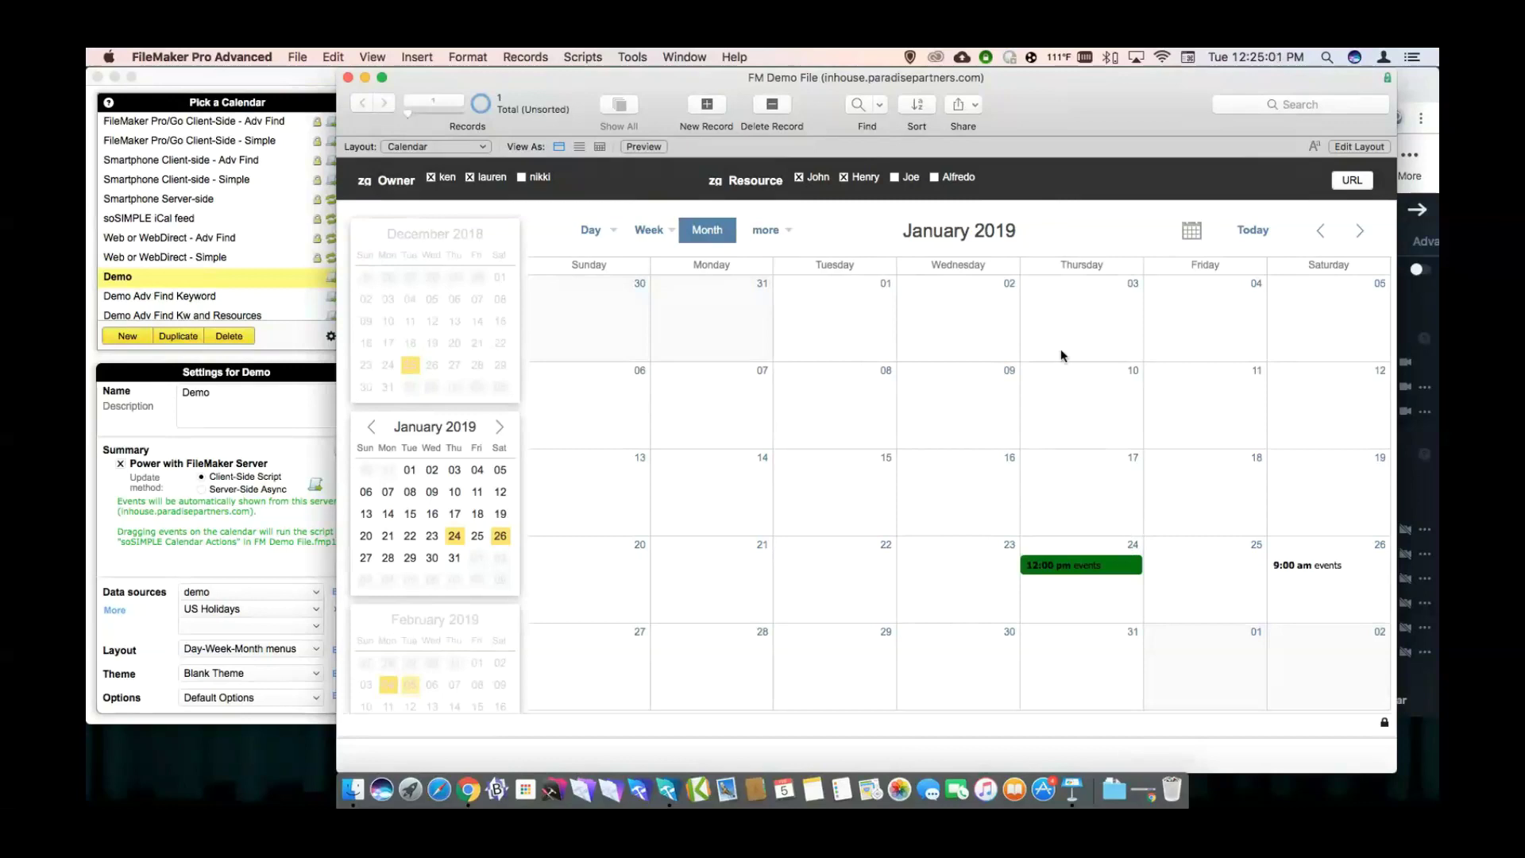
Clear all selected values in zg_Resource and zg_Owner to show the unfiltered calendar.
{"action": "left_click", "coordinate": [800, 178]}
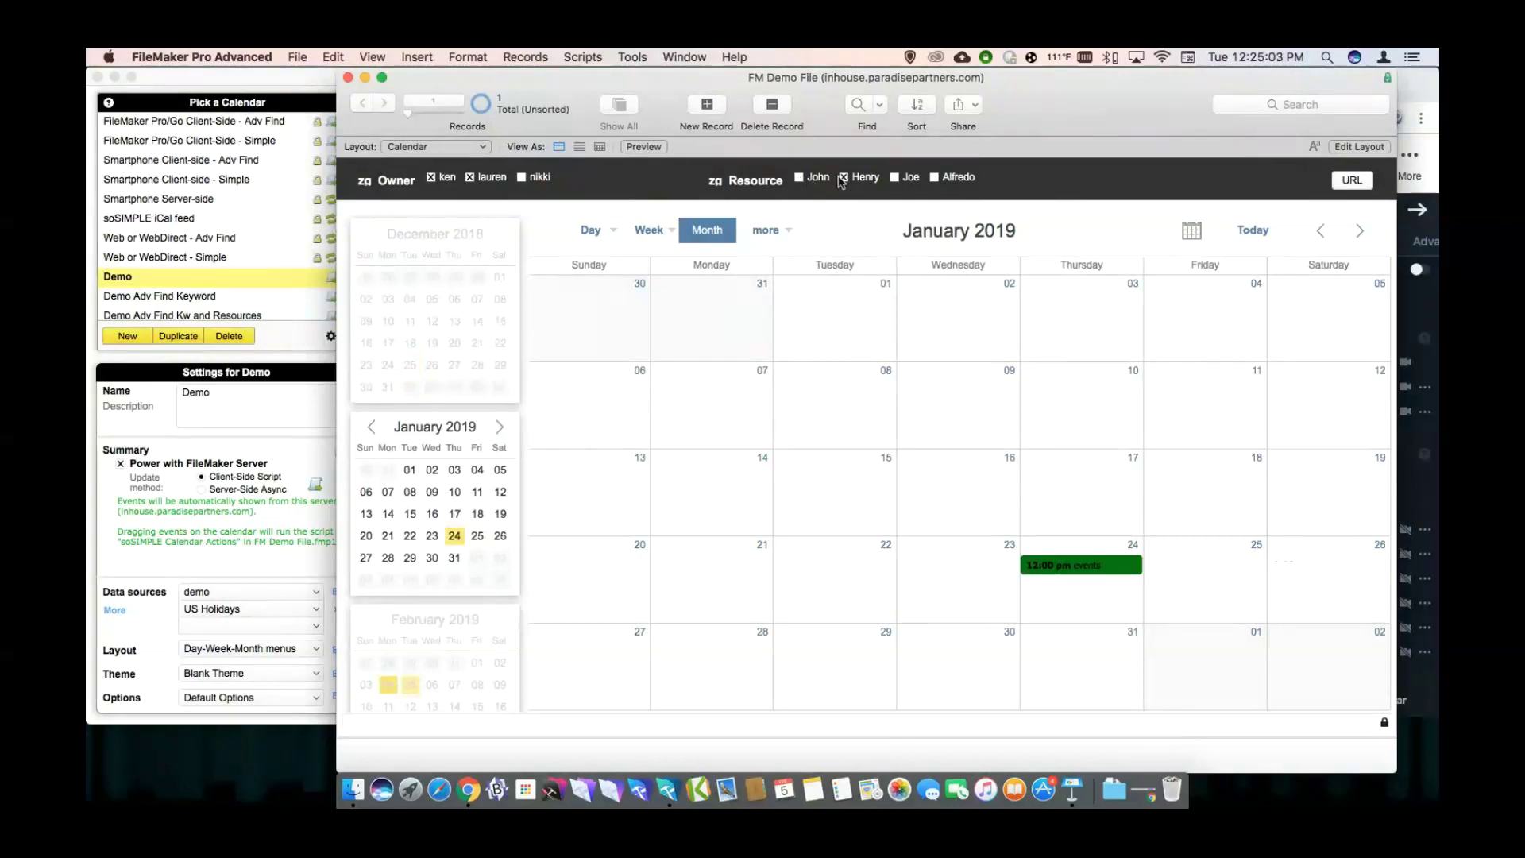
{"action": "left_click", "coordinate": [469, 178]}
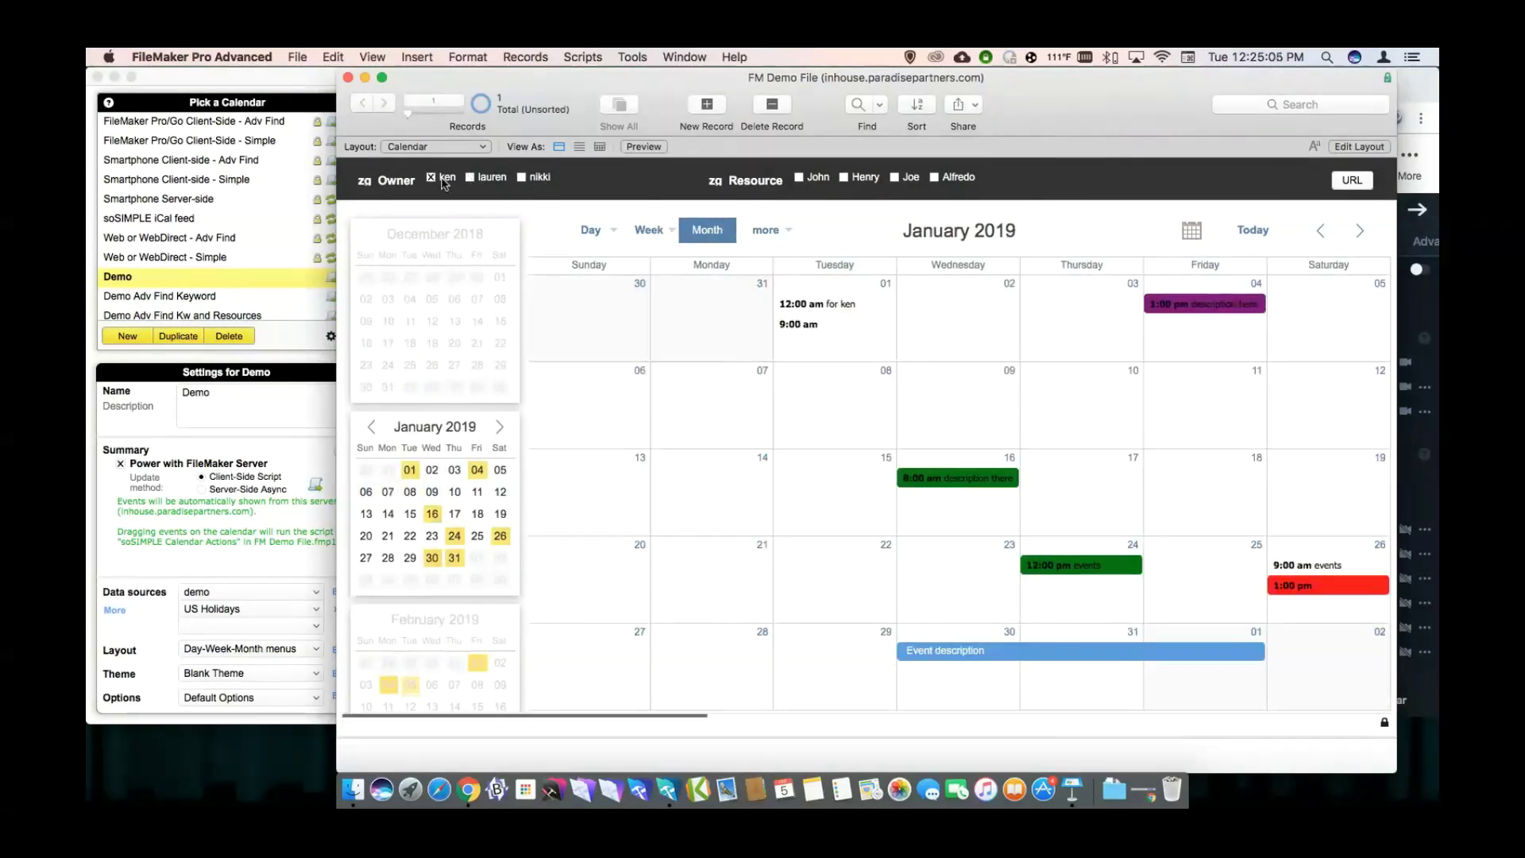
{"action": "left_click", "coordinate": [430, 177]}
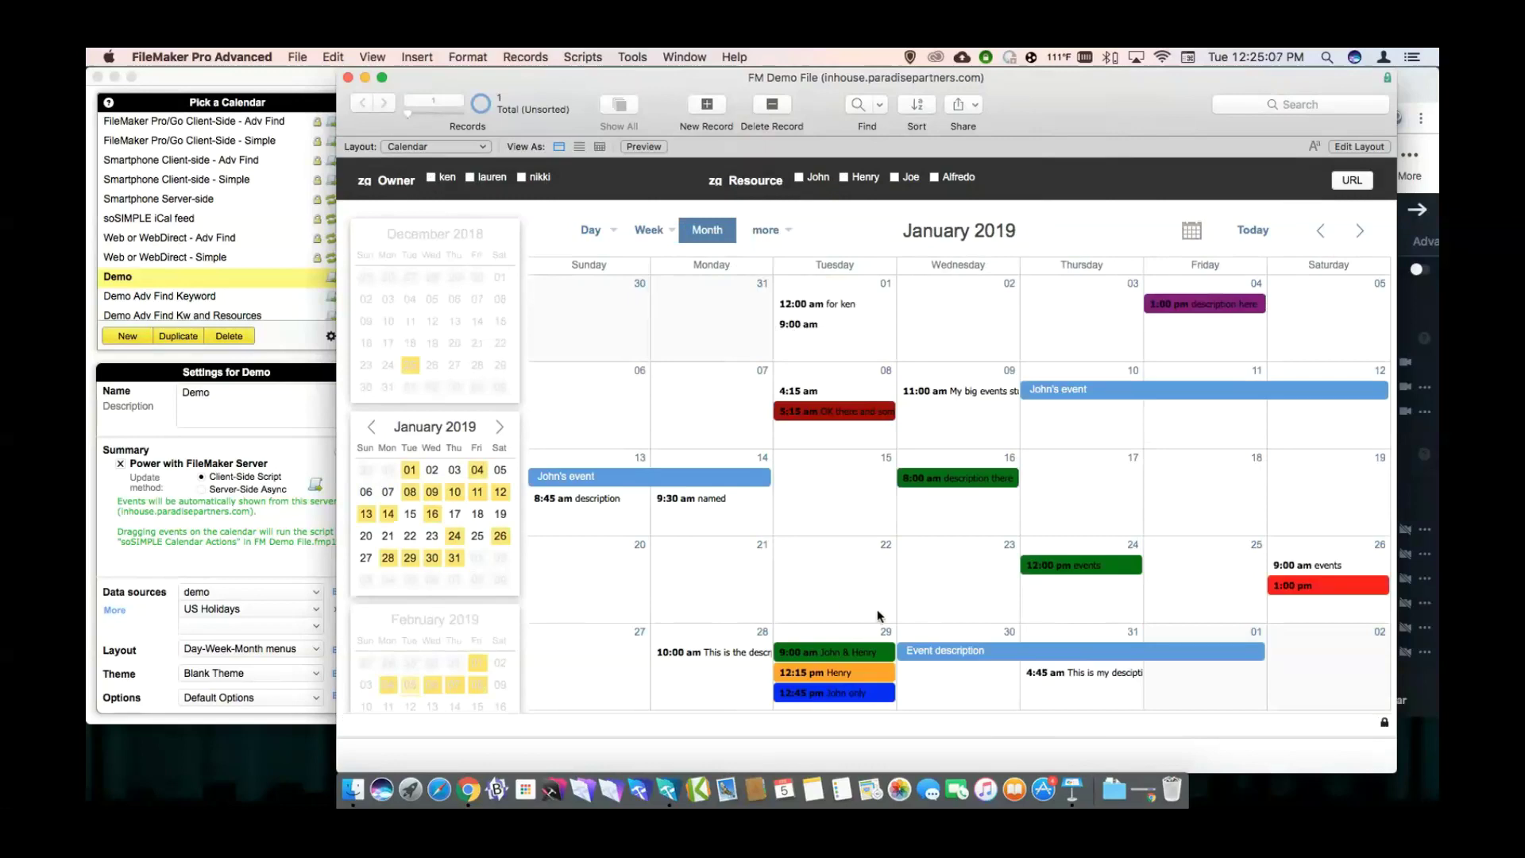
Open January 29, 2019 in the calendar's Resources day view.
{"action": "left_click", "coordinate": [886, 632]}
{"action": "mouse_move", "coordinate": [592, 237]}
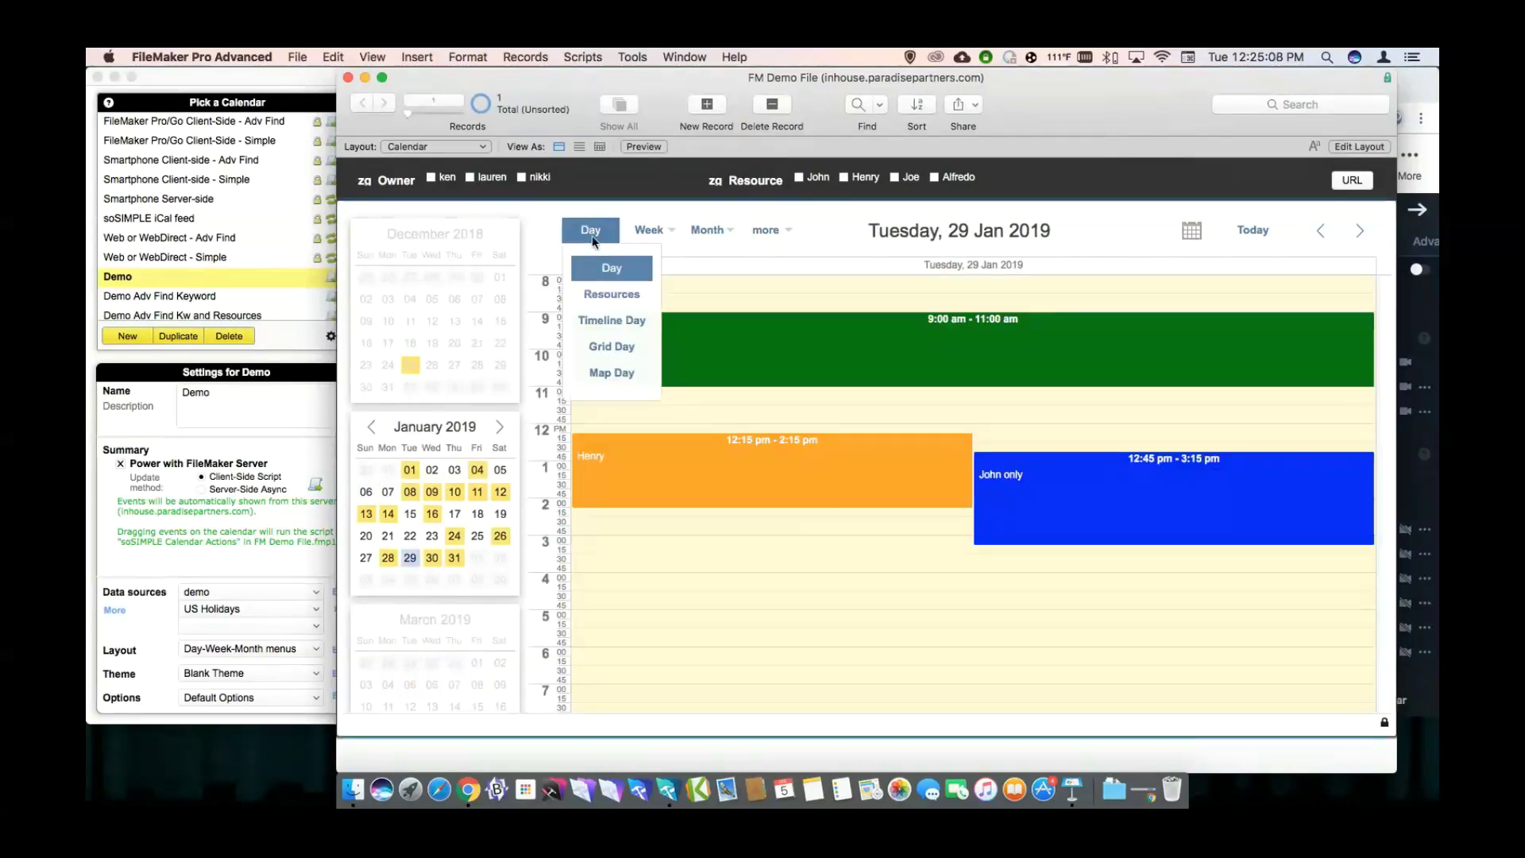
{"action": "left_click", "coordinate": [594, 295]}
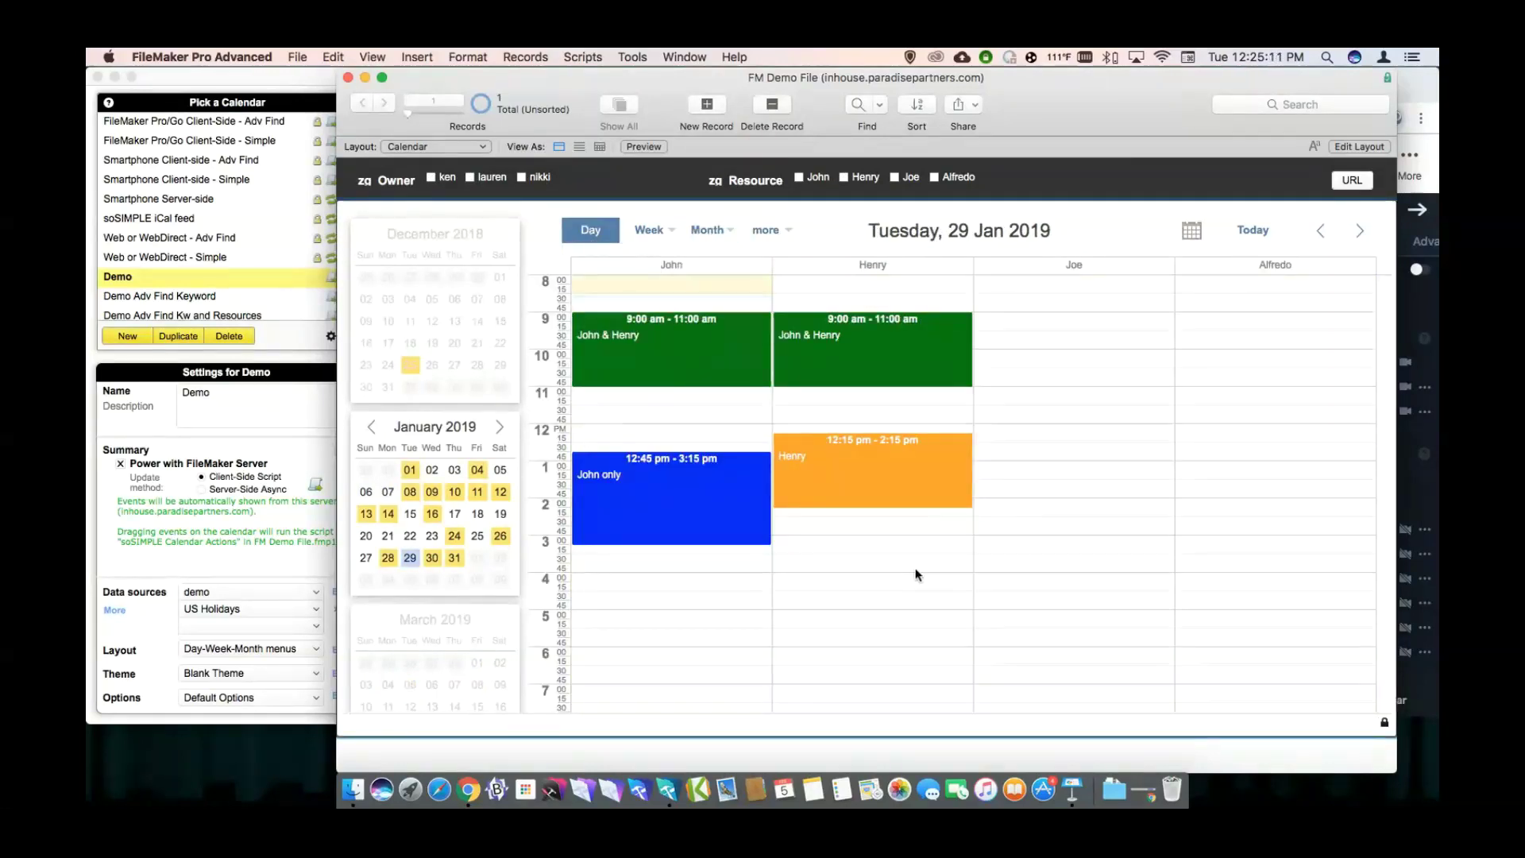
Inspect the resource assignments of the 9:00 am and 12:45 pm events in the first resource's column, resuming the calendar after each.
{"action": "left_click", "coordinate": [684, 364]}
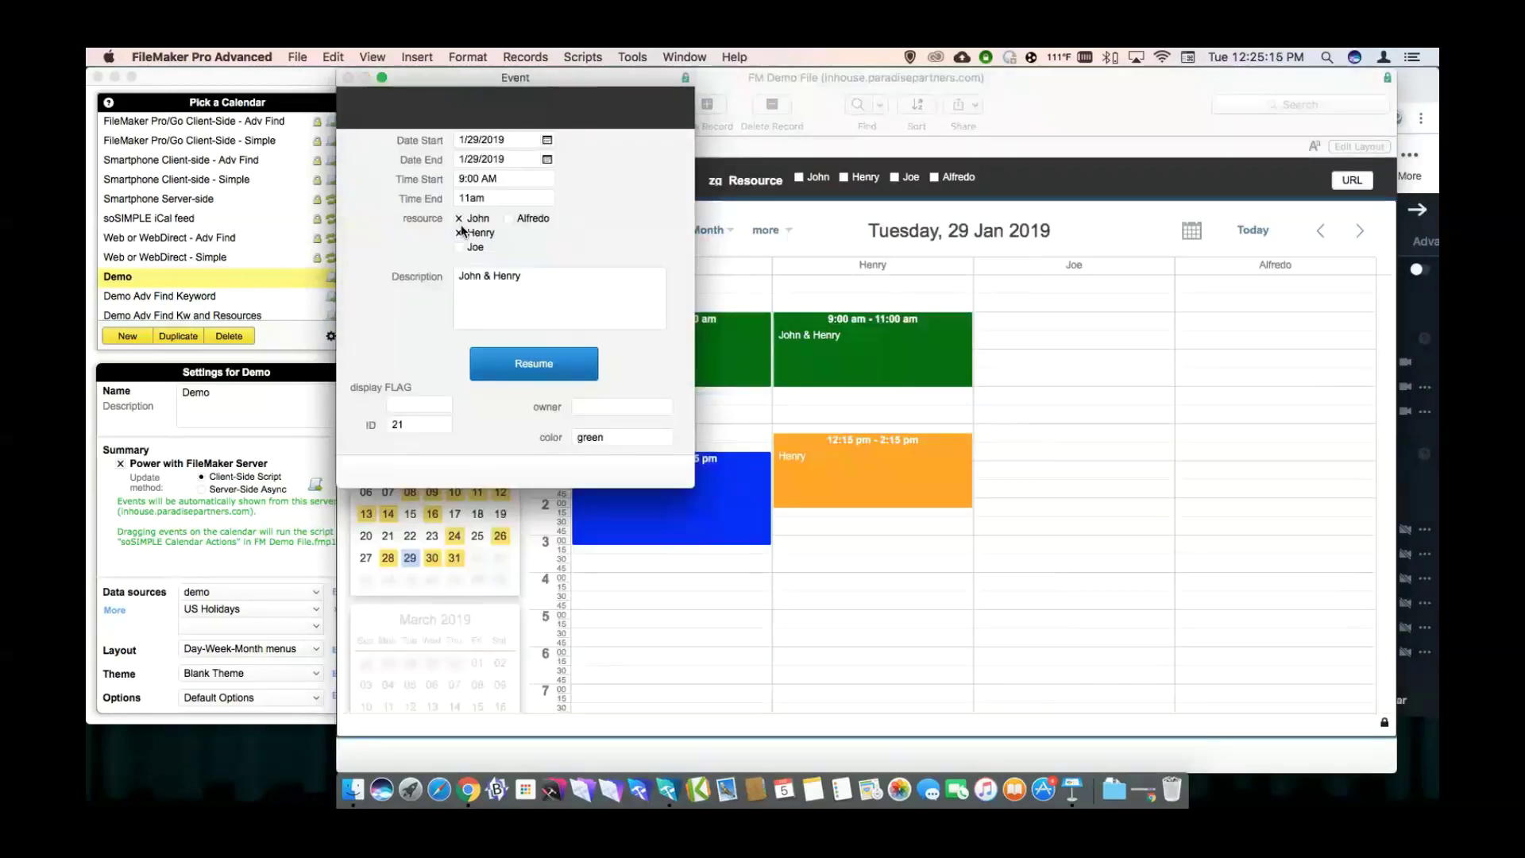
{"action": "left_click", "coordinate": [526, 362]}
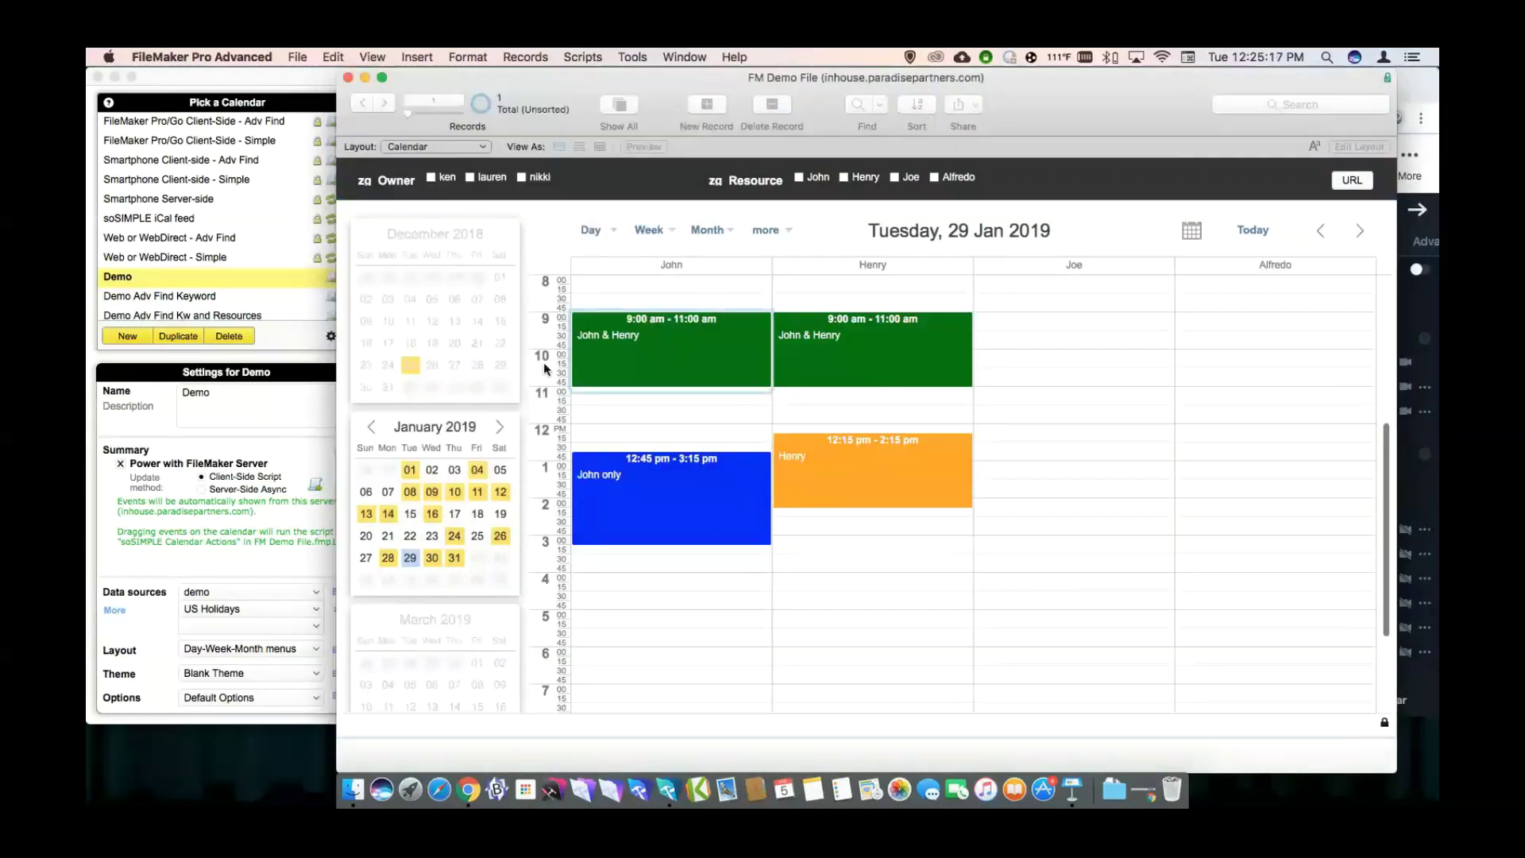
{"action": "left_click", "coordinate": [666, 488]}
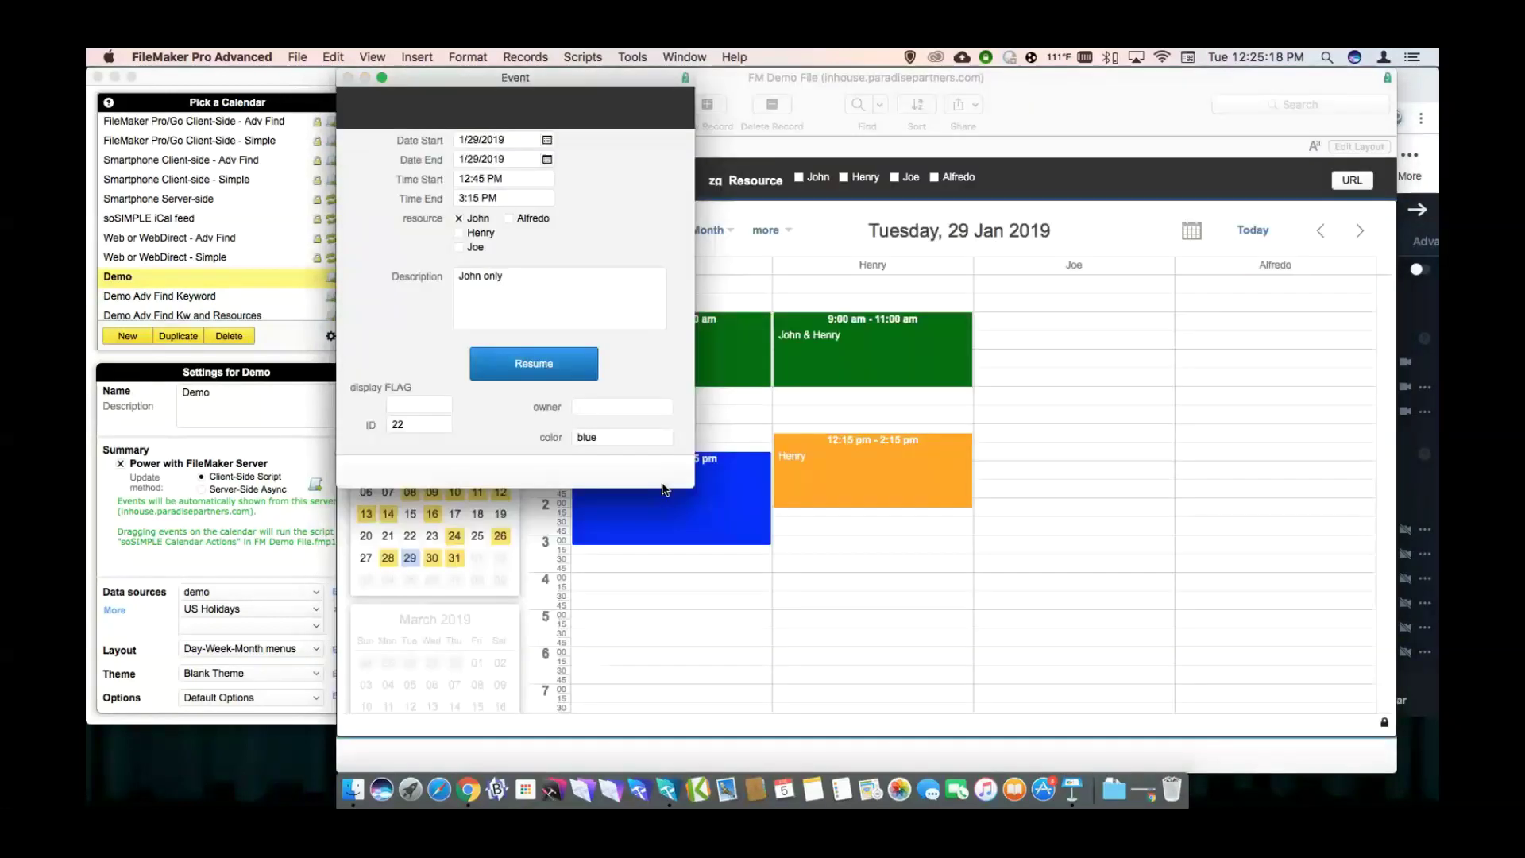
{"action": "left_click", "coordinate": [534, 363]}
Filter the January 29 Resources view by the first zg_Resource value only.
{"action": "left_click", "coordinate": [648, 232]}
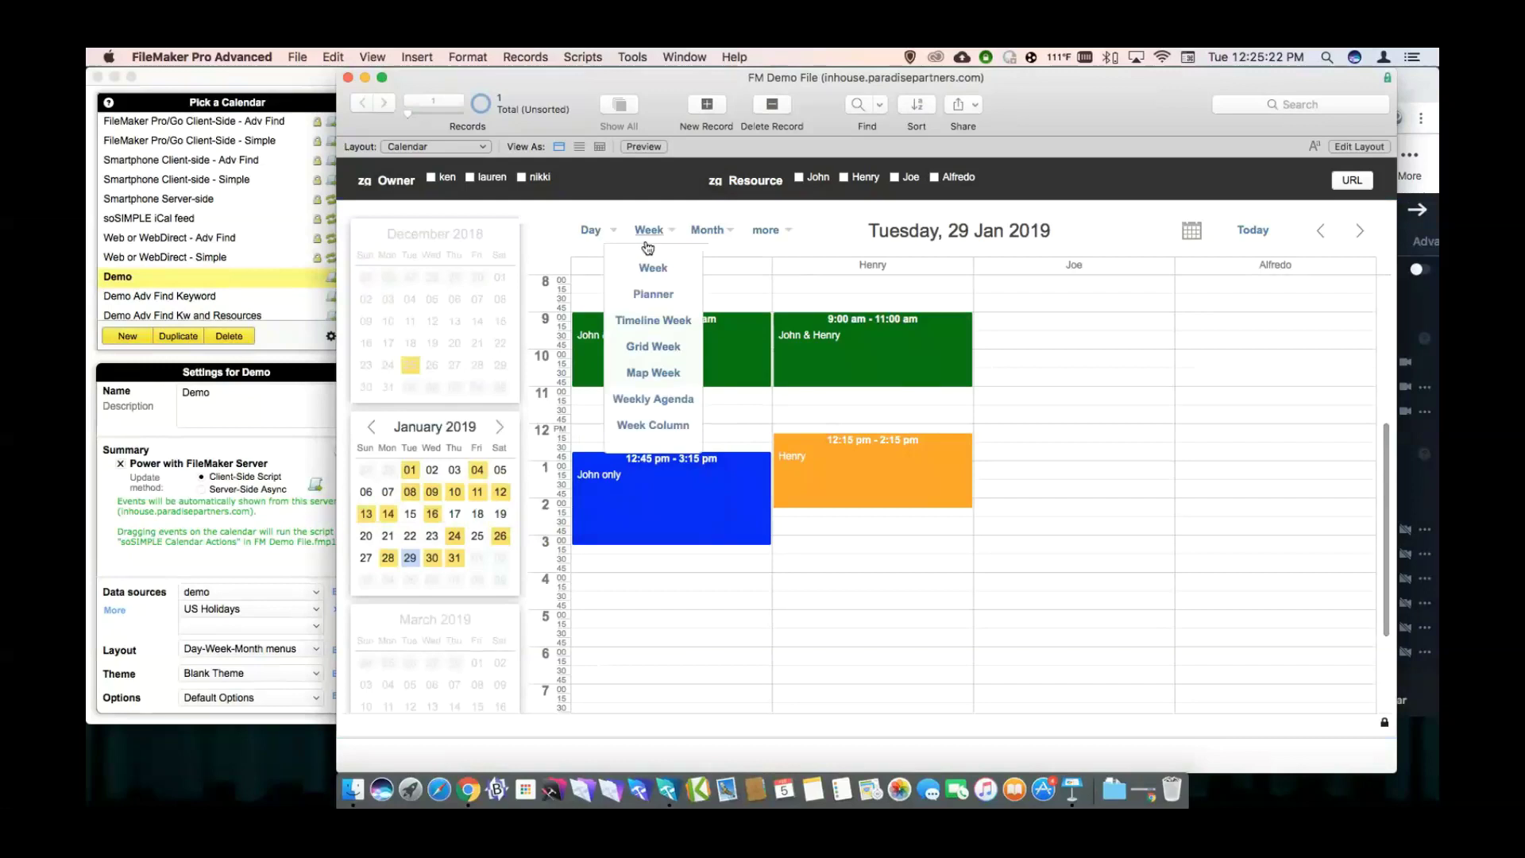
{"action": "left_click", "coordinate": [799, 178]}
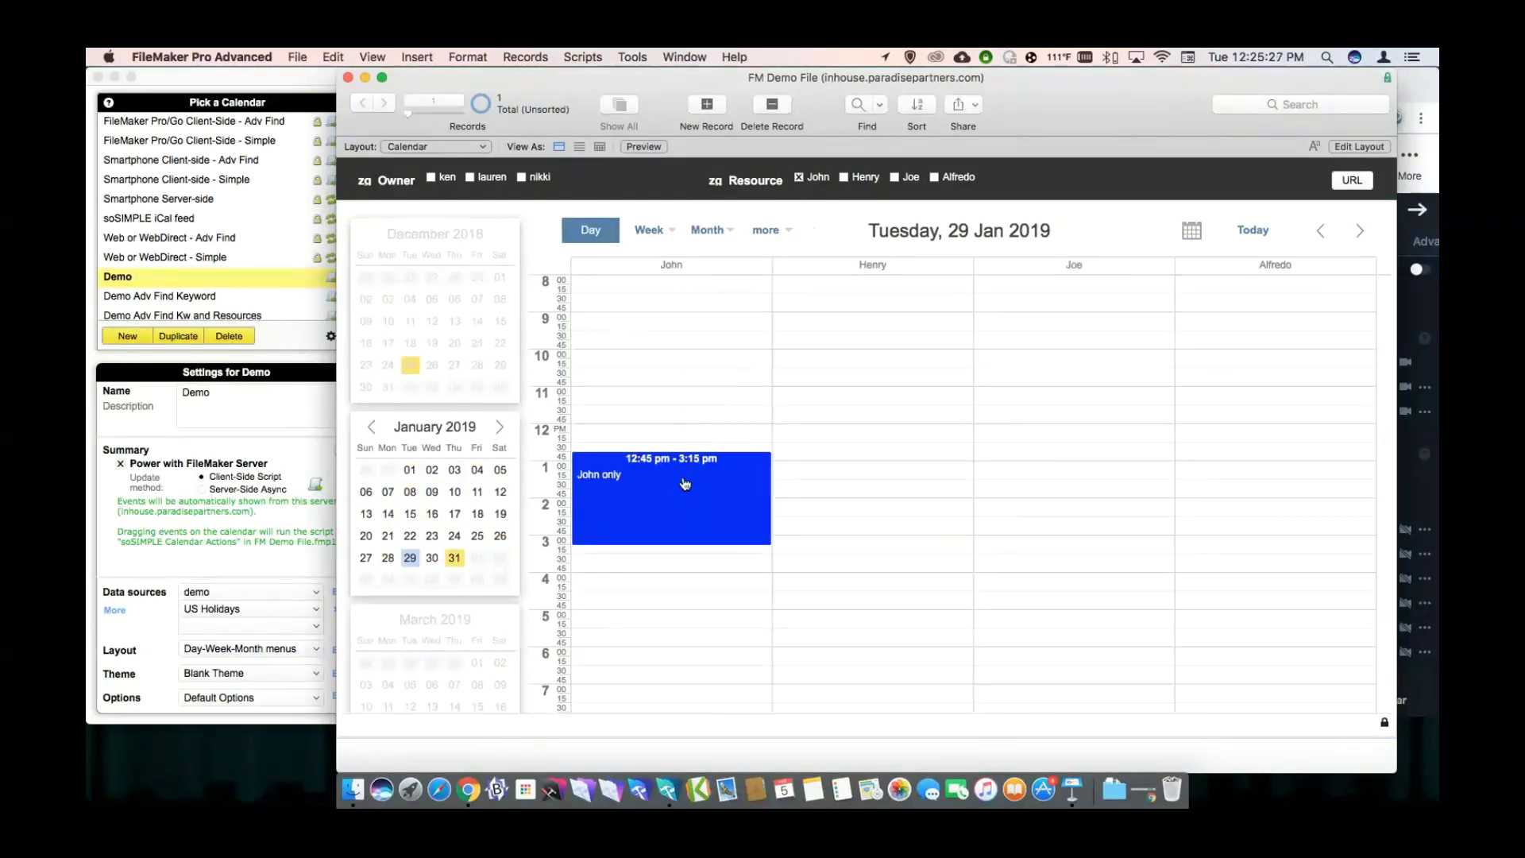
Compare the January 29 Resources view filtered by the first two zg_Resource values and by the second alone, ending with the filter cleared.
{"action": "left_click", "coordinate": [844, 177]}
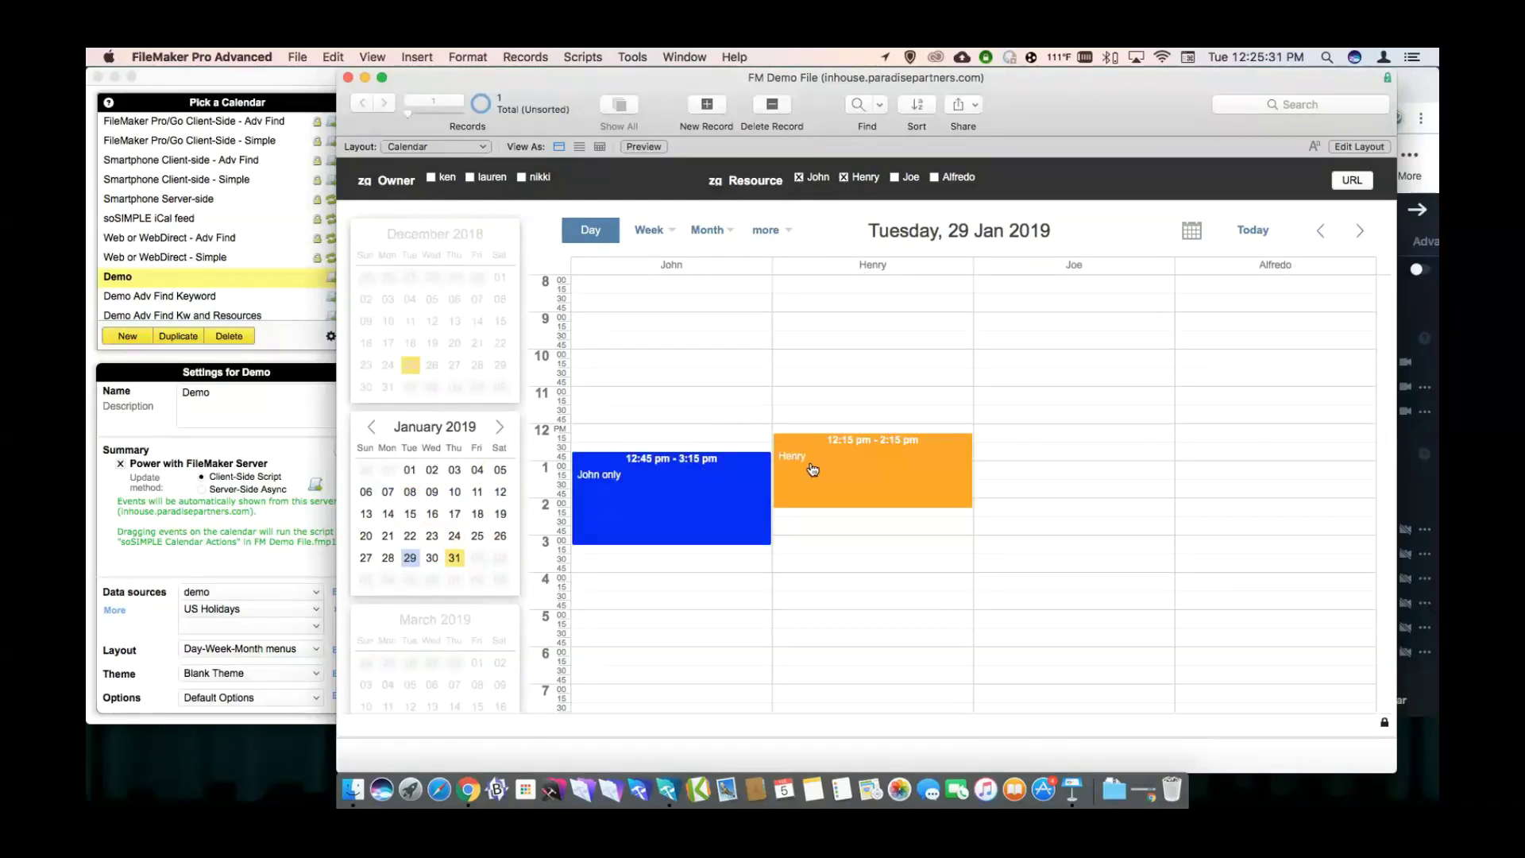
{"action": "left_click", "coordinate": [799, 177]}
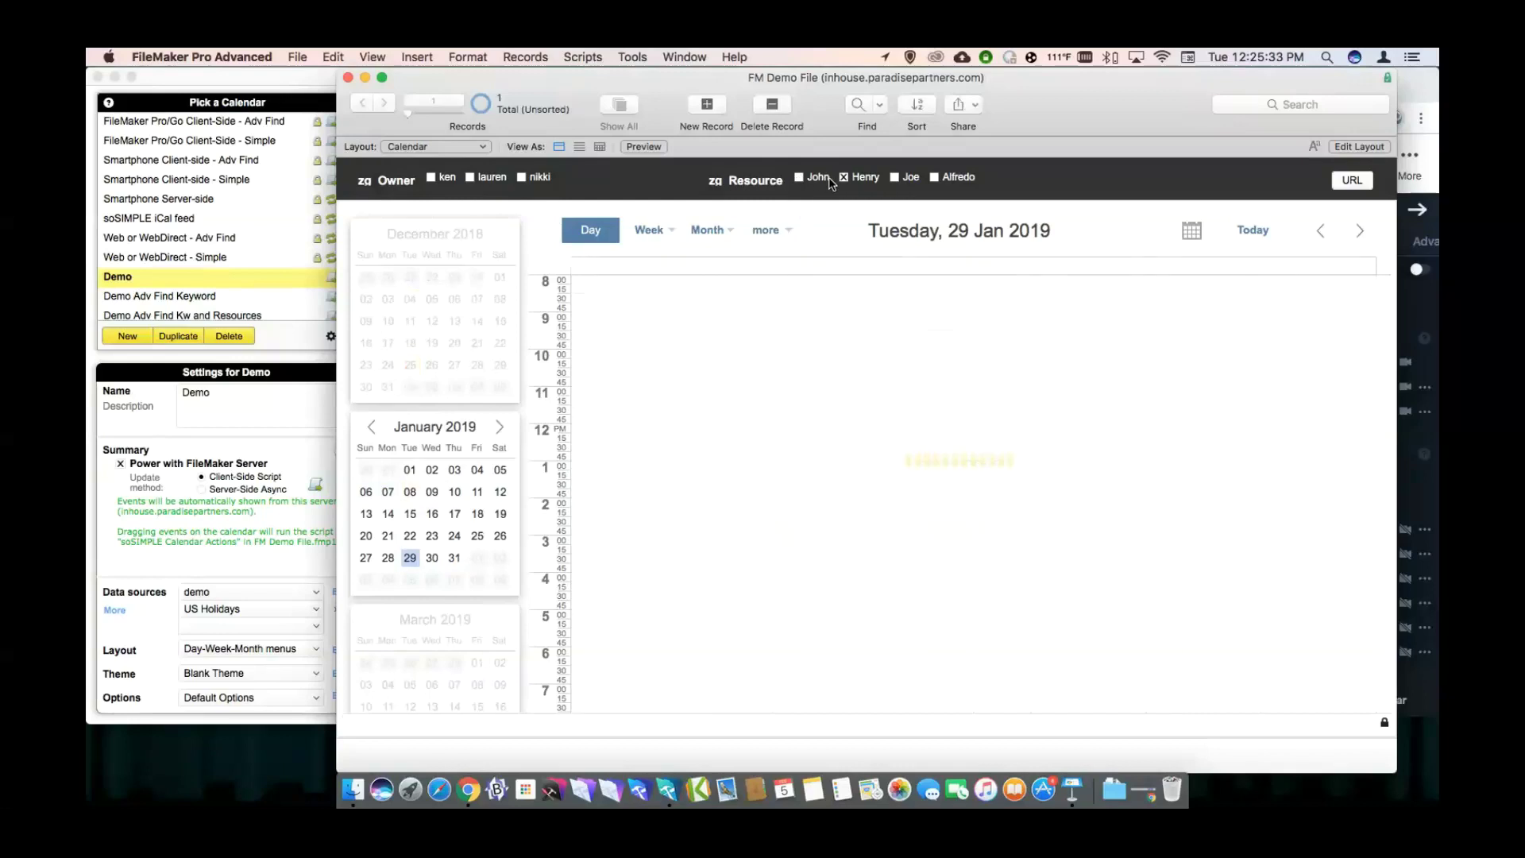
{"action": "left_click", "coordinate": [843, 177]}
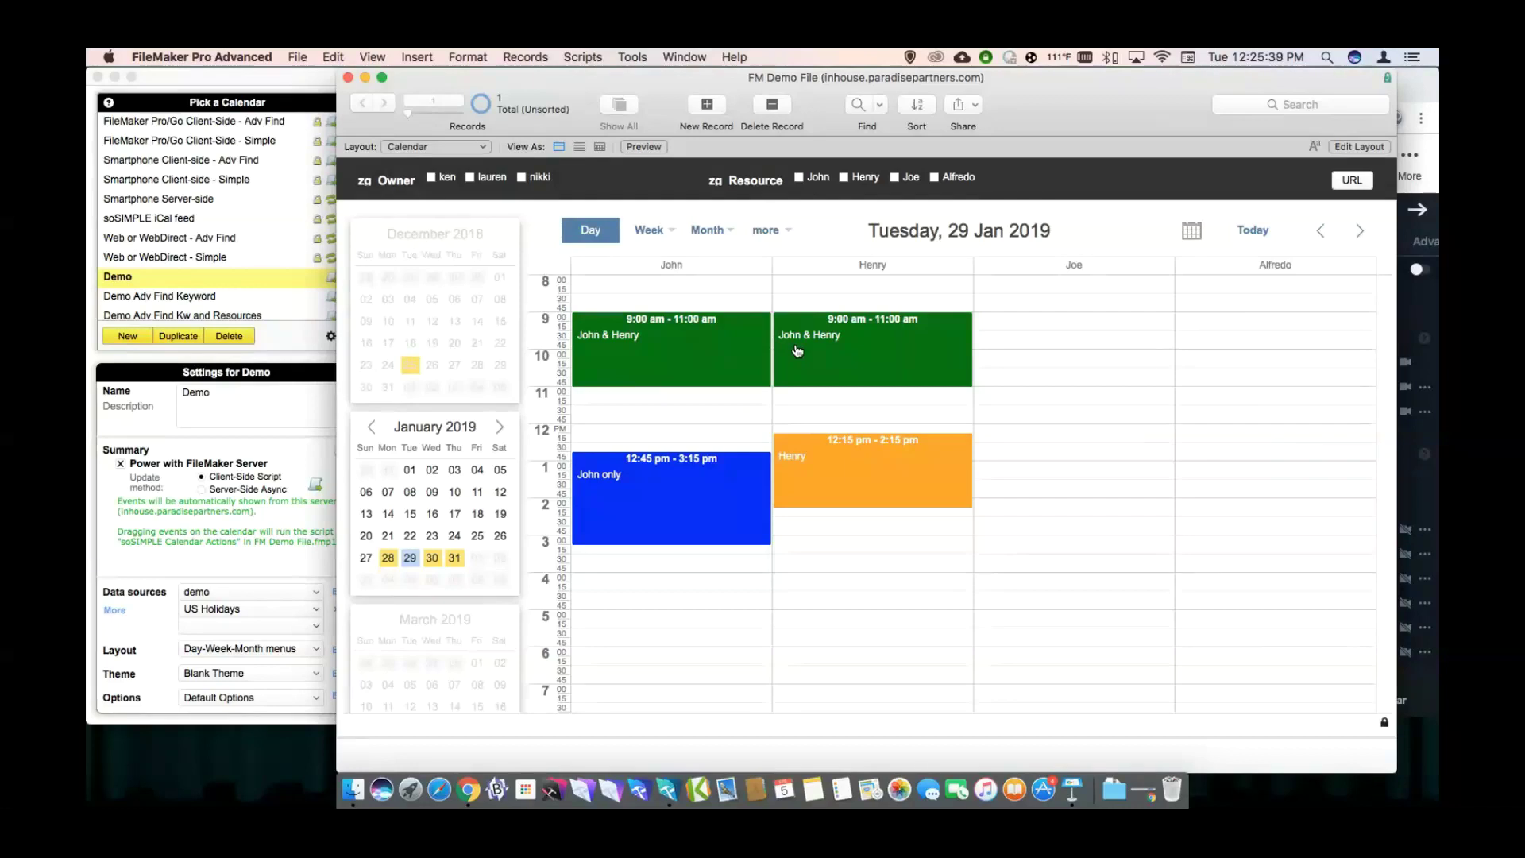
Inspect the resource assignments of the 9:00 am event in the unfiltered calendar and resume the calendar.
{"action": "left_click", "coordinate": [701, 351]}
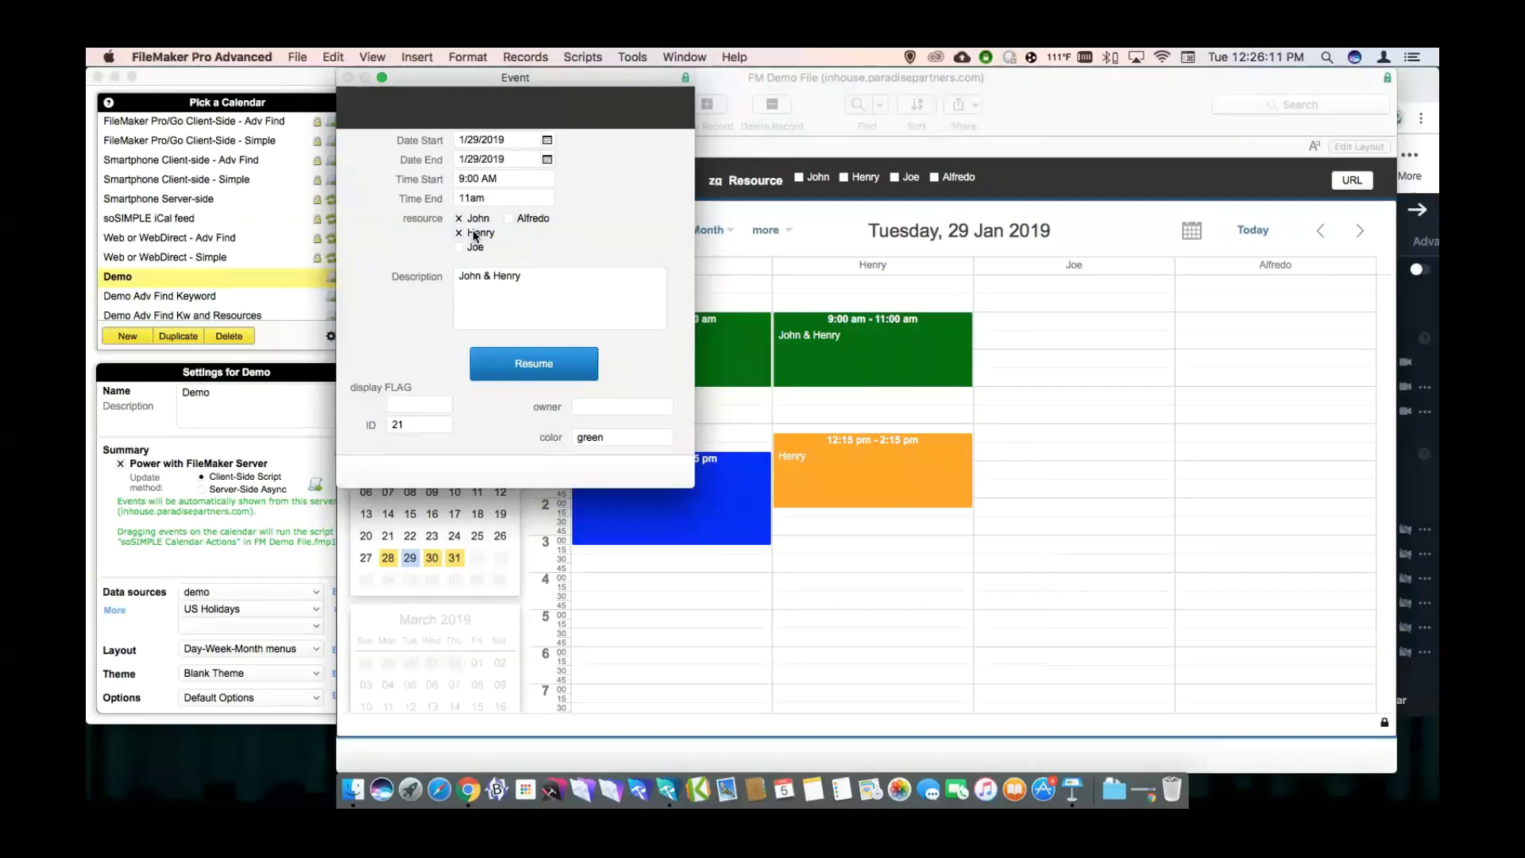
{"action": "left_click", "coordinate": [515, 353]}
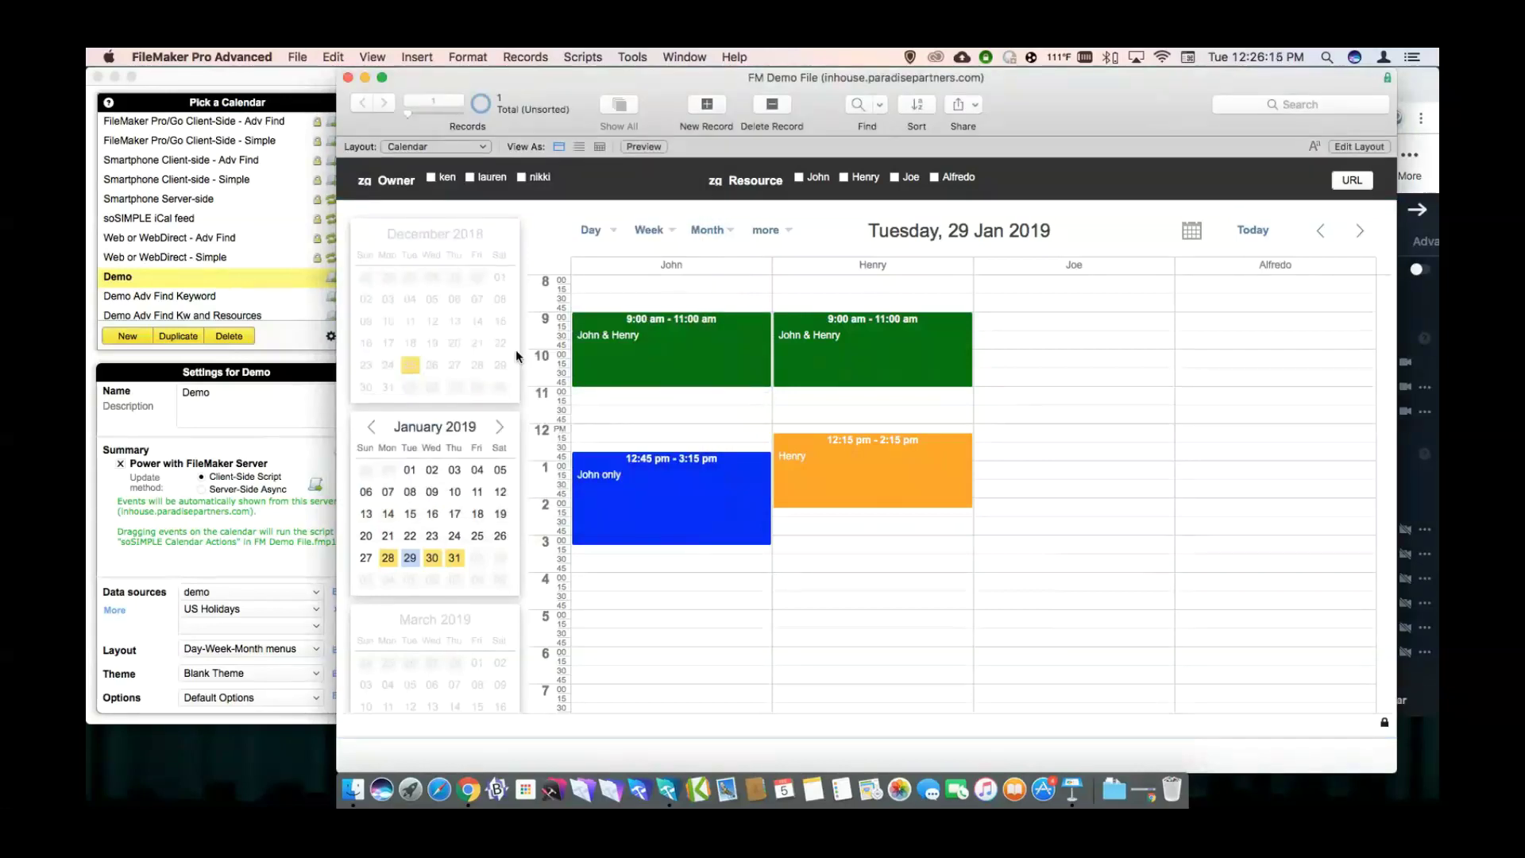
Open the sosimple layout in a new window from the Manage Layouts window.
{"action": "key", "text": "super+shift+l"}
{"action": "left_click", "coordinate": [515, 203]}
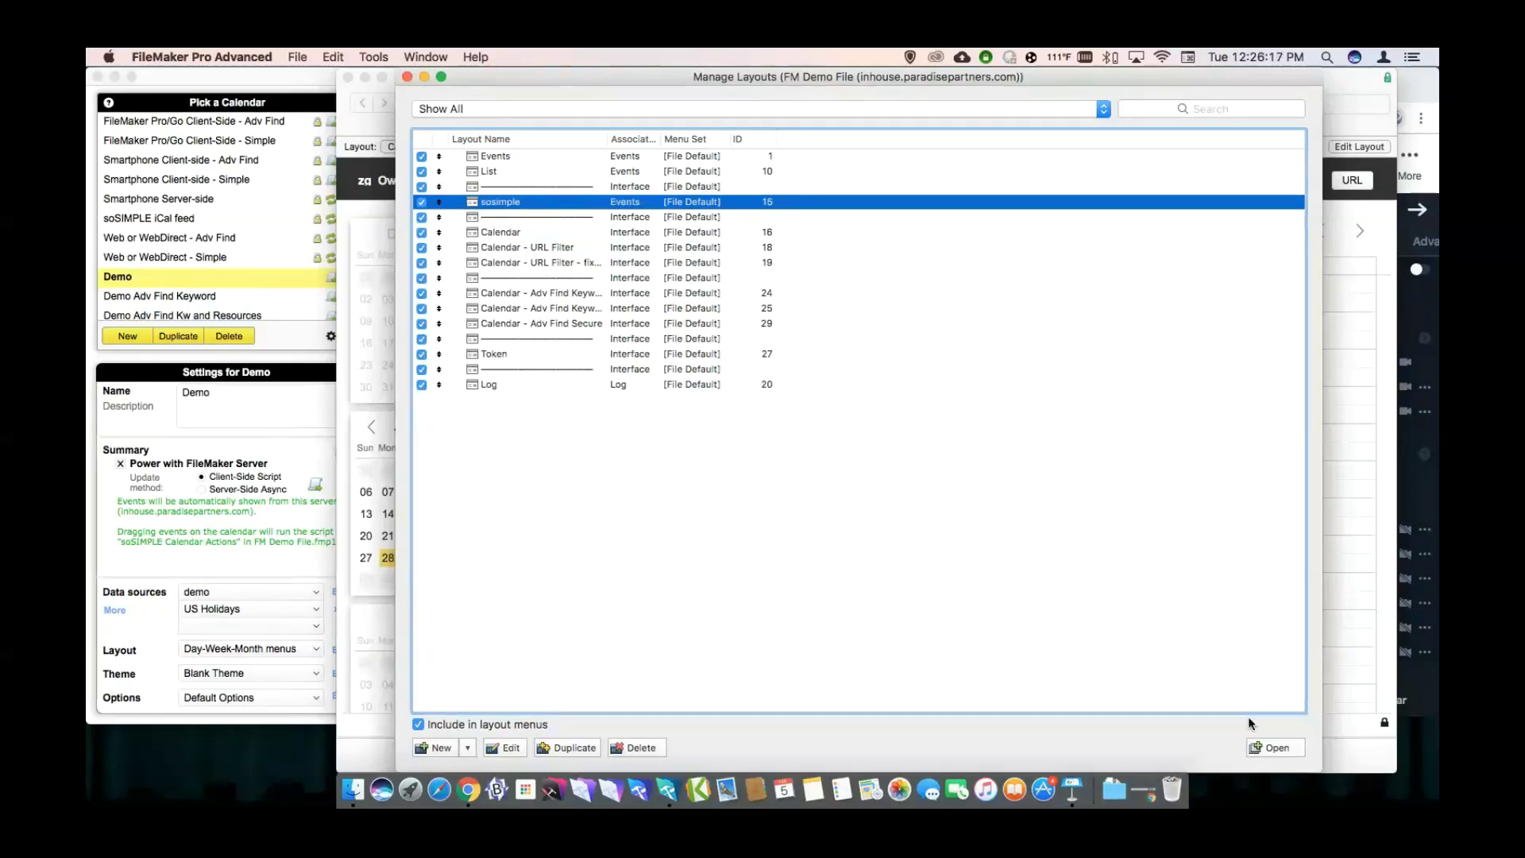
{"action": "left_click", "coordinate": [1271, 748]}
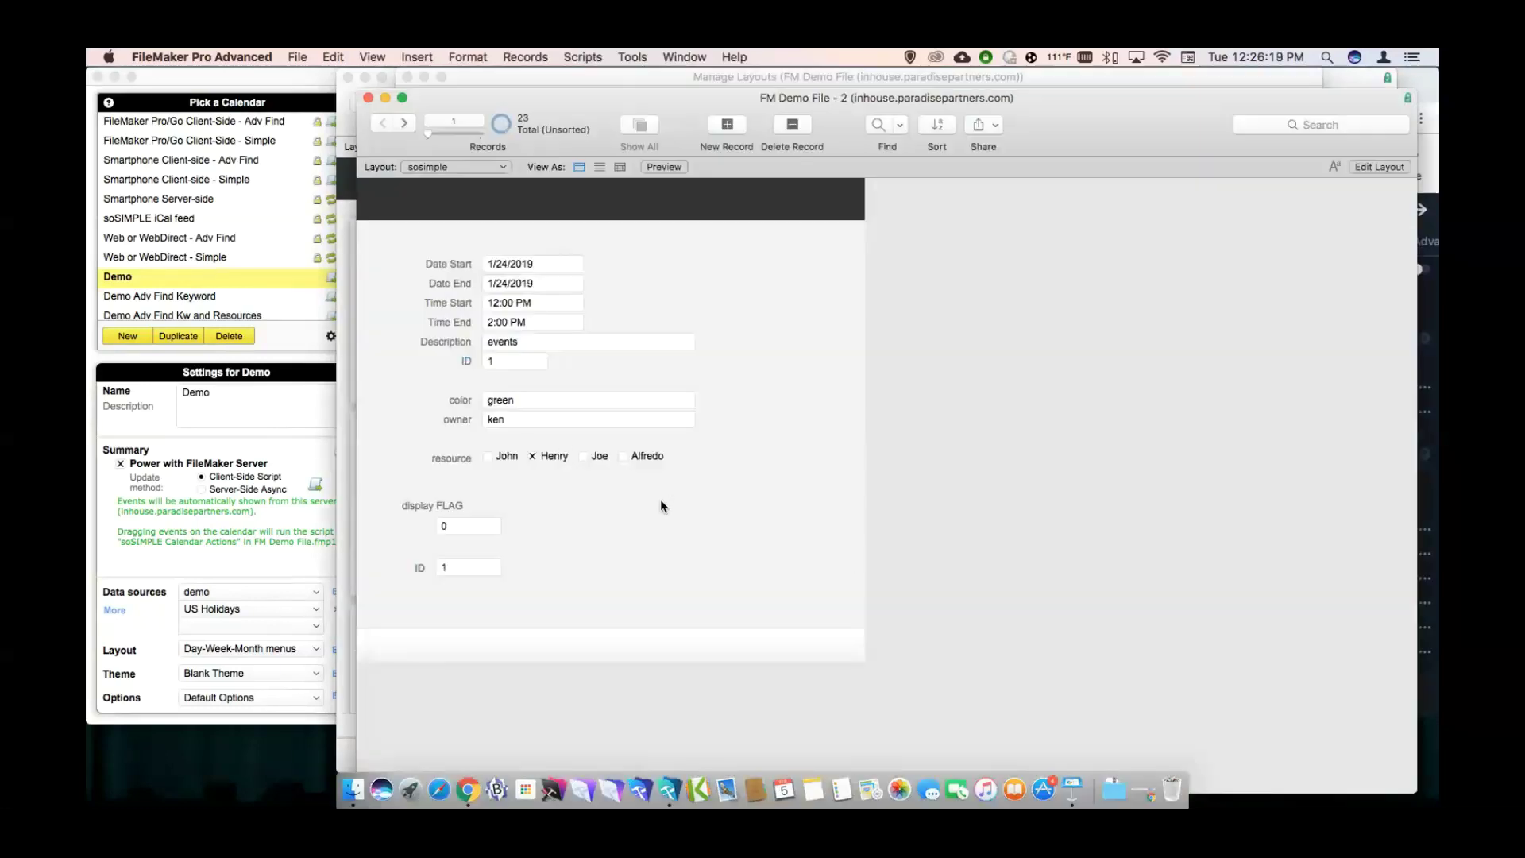
Move the zc_resource_reps field and its label into the sosimple layout's body beside display FLAG, and return to Browse mode.
{"action": "key", "text": "super+l"}
{"action": "left_click", "coordinate": [1022, 474]}
{"action": "left_click", "coordinate": [933, 470], "text": "shift"}
{"action": "left_click_drag", "start_coordinate": [933, 471], "coordinate": [583, 507]}
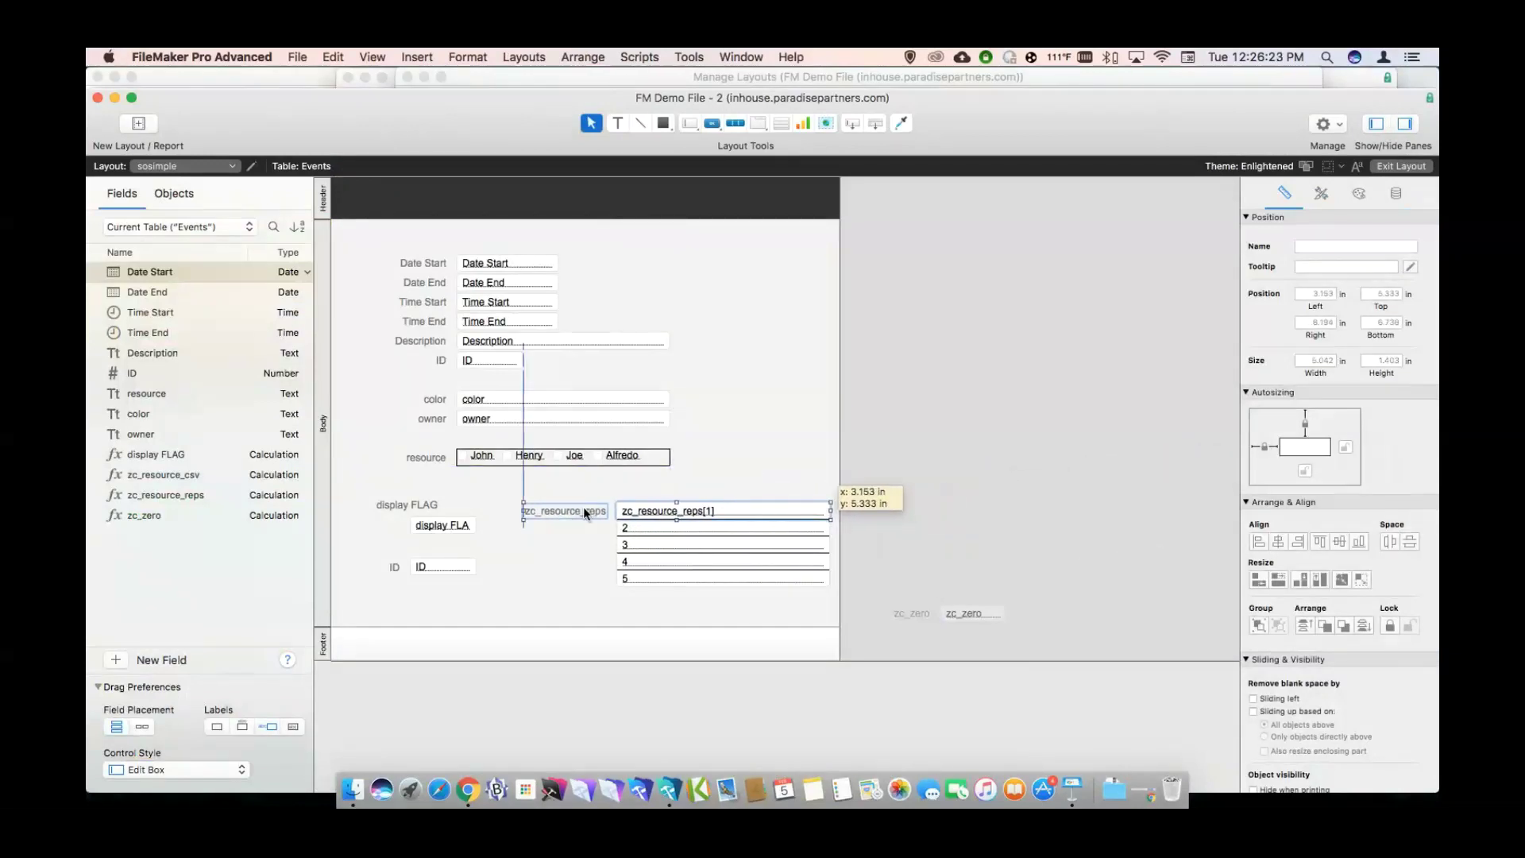
{"action": "key", "text": "super+b"}
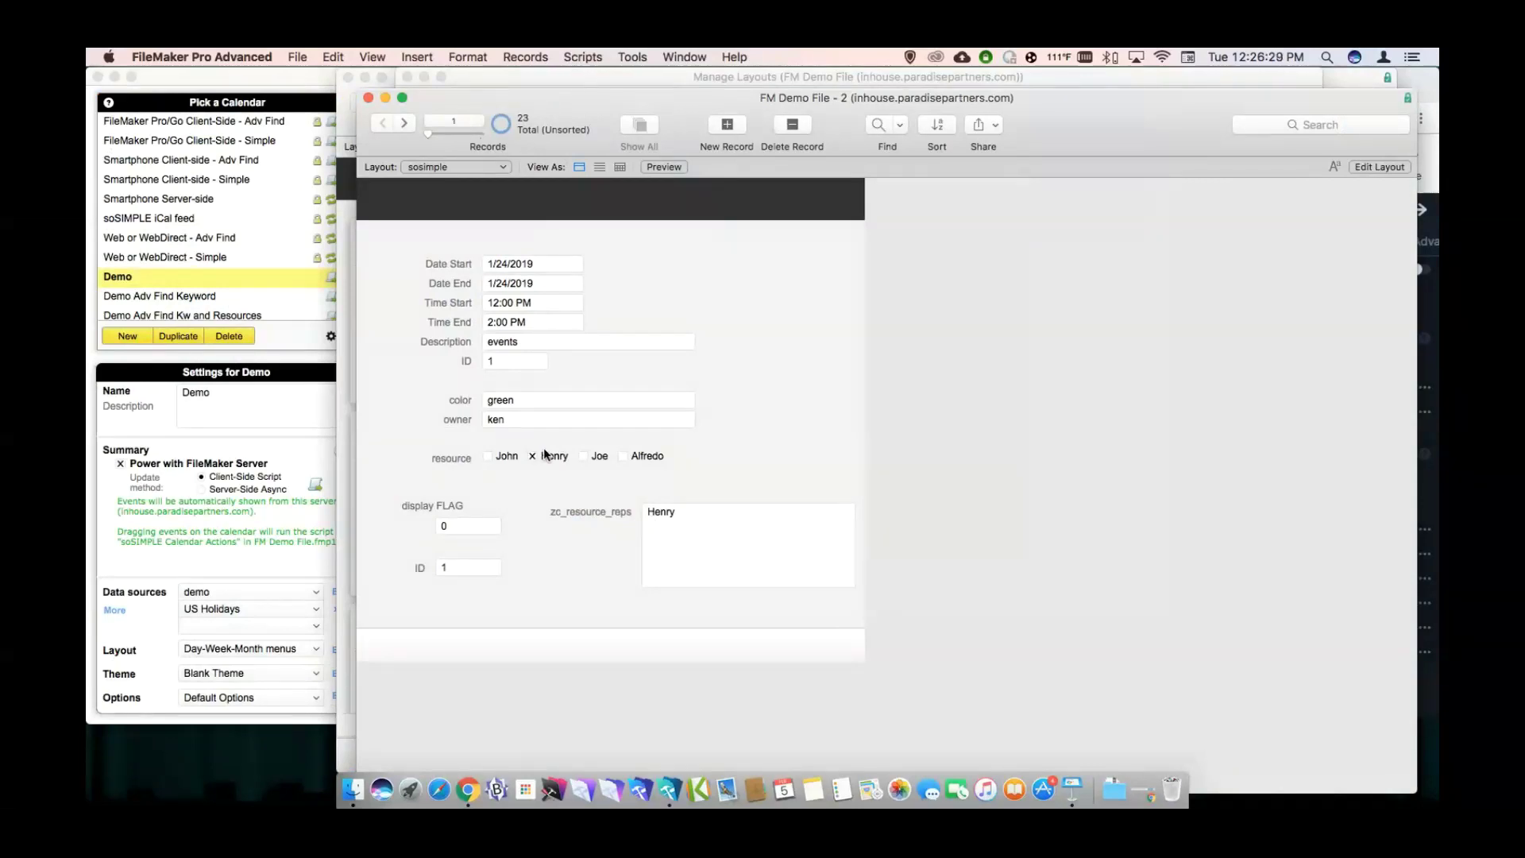
Find events with the first resource's name in the first zc_resource_reps repetition and the second resource's name in the second repetition.
{"action": "key", "text": "super+f"}
{"action": "left_click", "coordinate": [662, 512]}
{"action": "type", "text": "jon"}
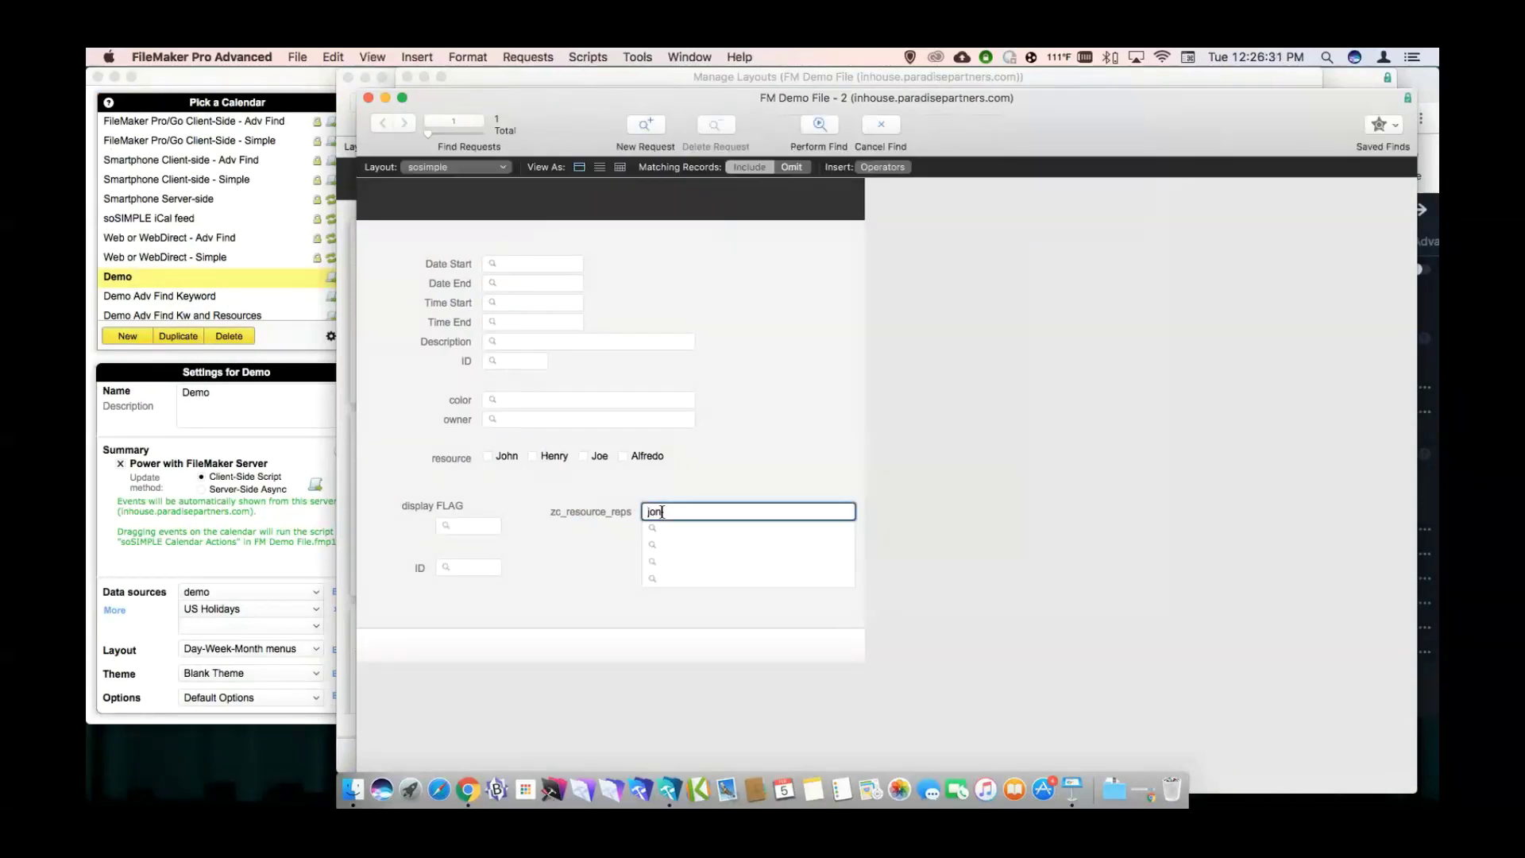
{"action": "key", "text": "BackSpace"}
{"action": "type", "text": "hn"}
{"action": "key", "text": "Tab"}
{"action": "type", "text": "henry"}
{"action": "key", "text": "Return"}
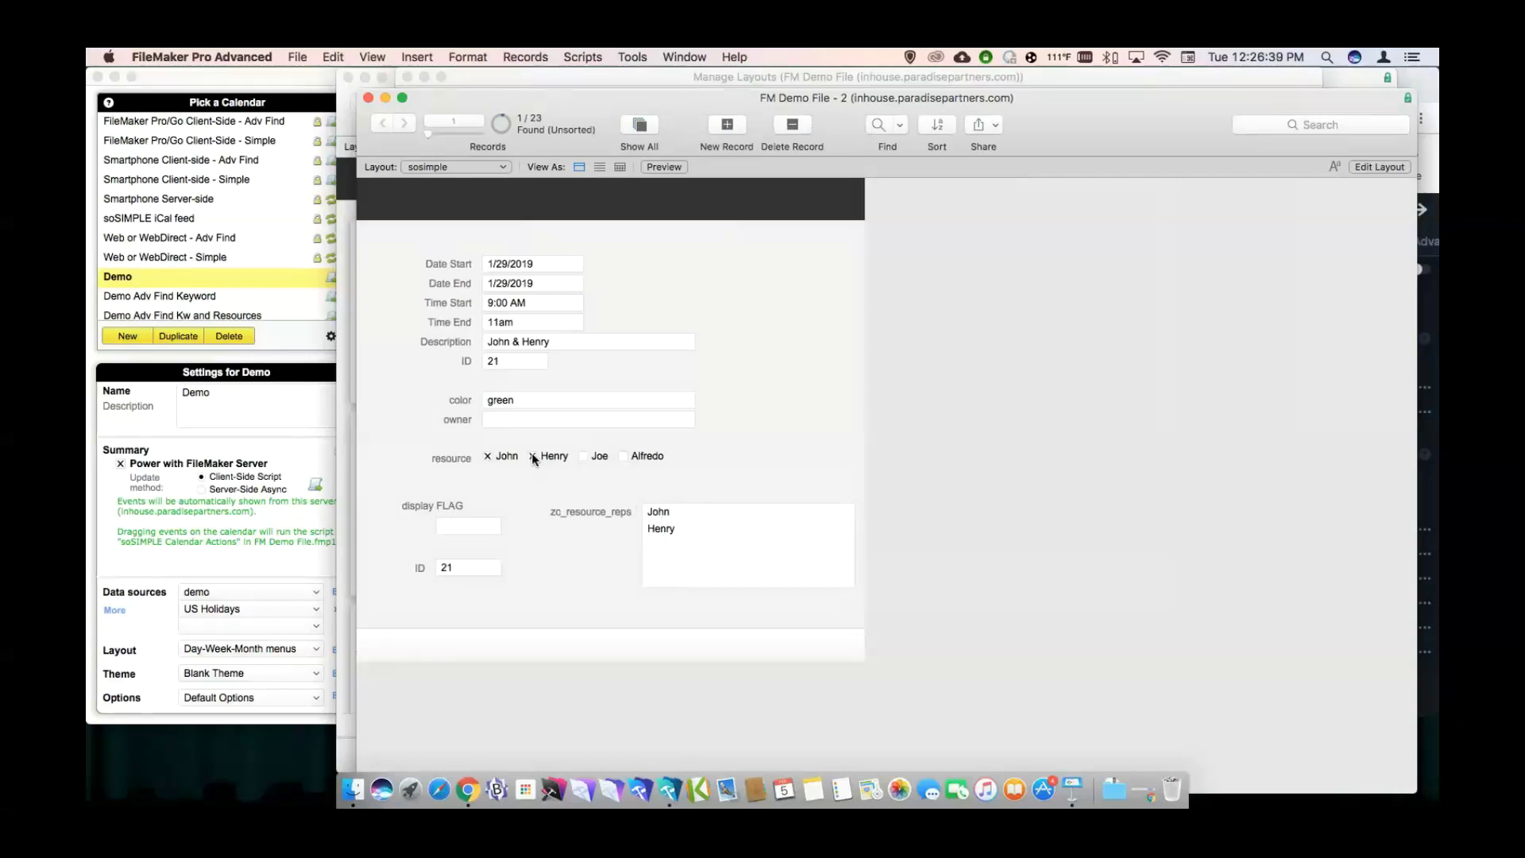
Examine the first three repetitions of zc_resource_reps on the found 9:00 AM event record.
{"action": "left_click", "coordinate": [660, 513]}
{"action": "left_click", "coordinate": [661, 528]}
{"action": "left_click", "coordinate": [665, 548]}
{"action": "left_click", "coordinate": [659, 545]}
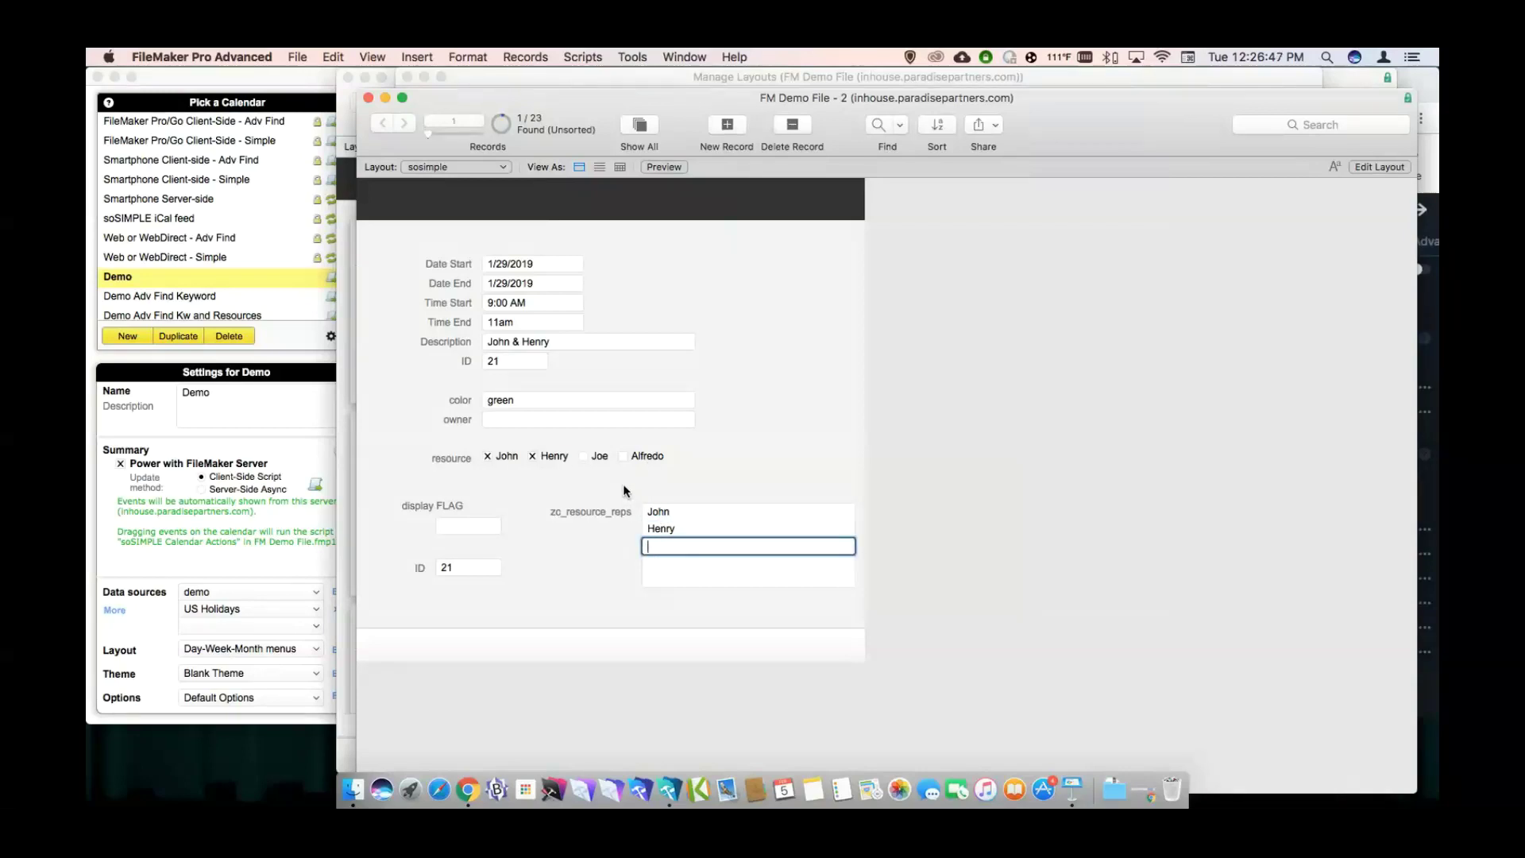
Find events whose first zc_resource_reps repetition exactly matches the first resource's name, using the == operator.
{"action": "key", "text": "super+f"}
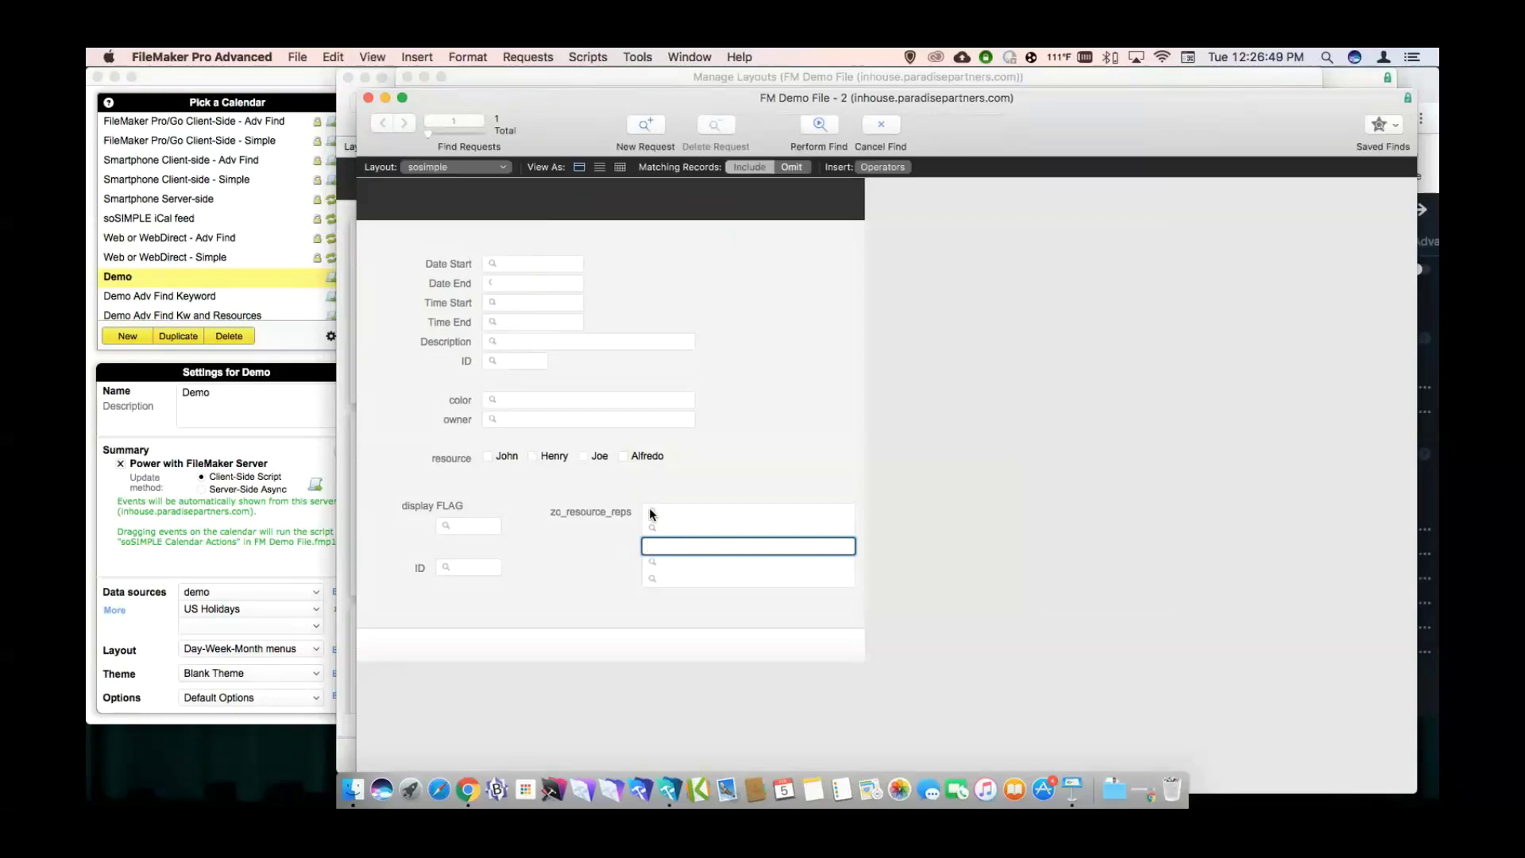
{"action": "left_click", "coordinate": [651, 512]}
{"action": "type", "text": "==john"}
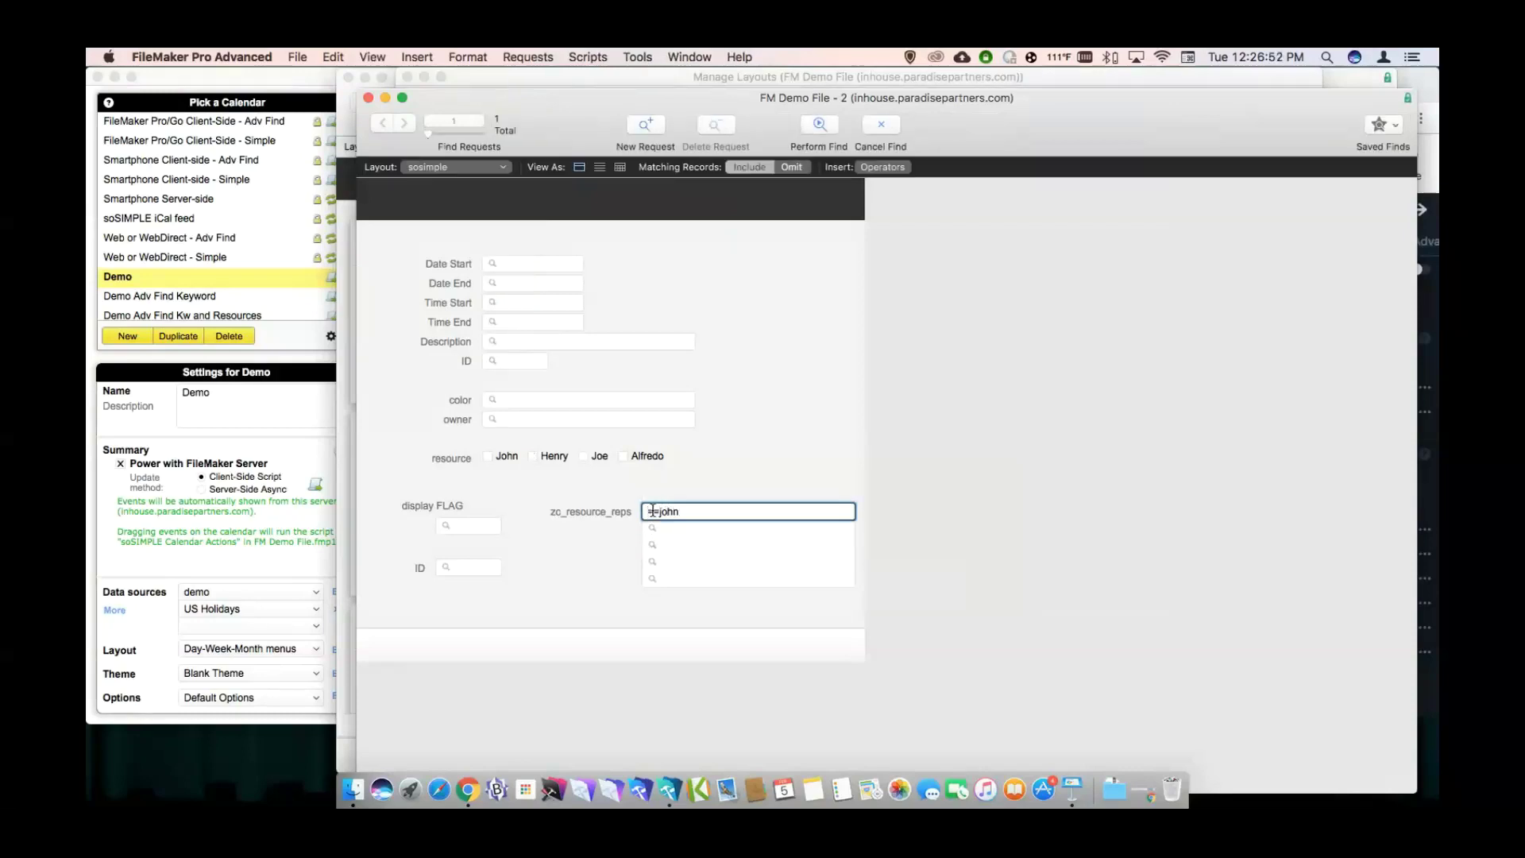
{"action": "key", "text": "Return"}
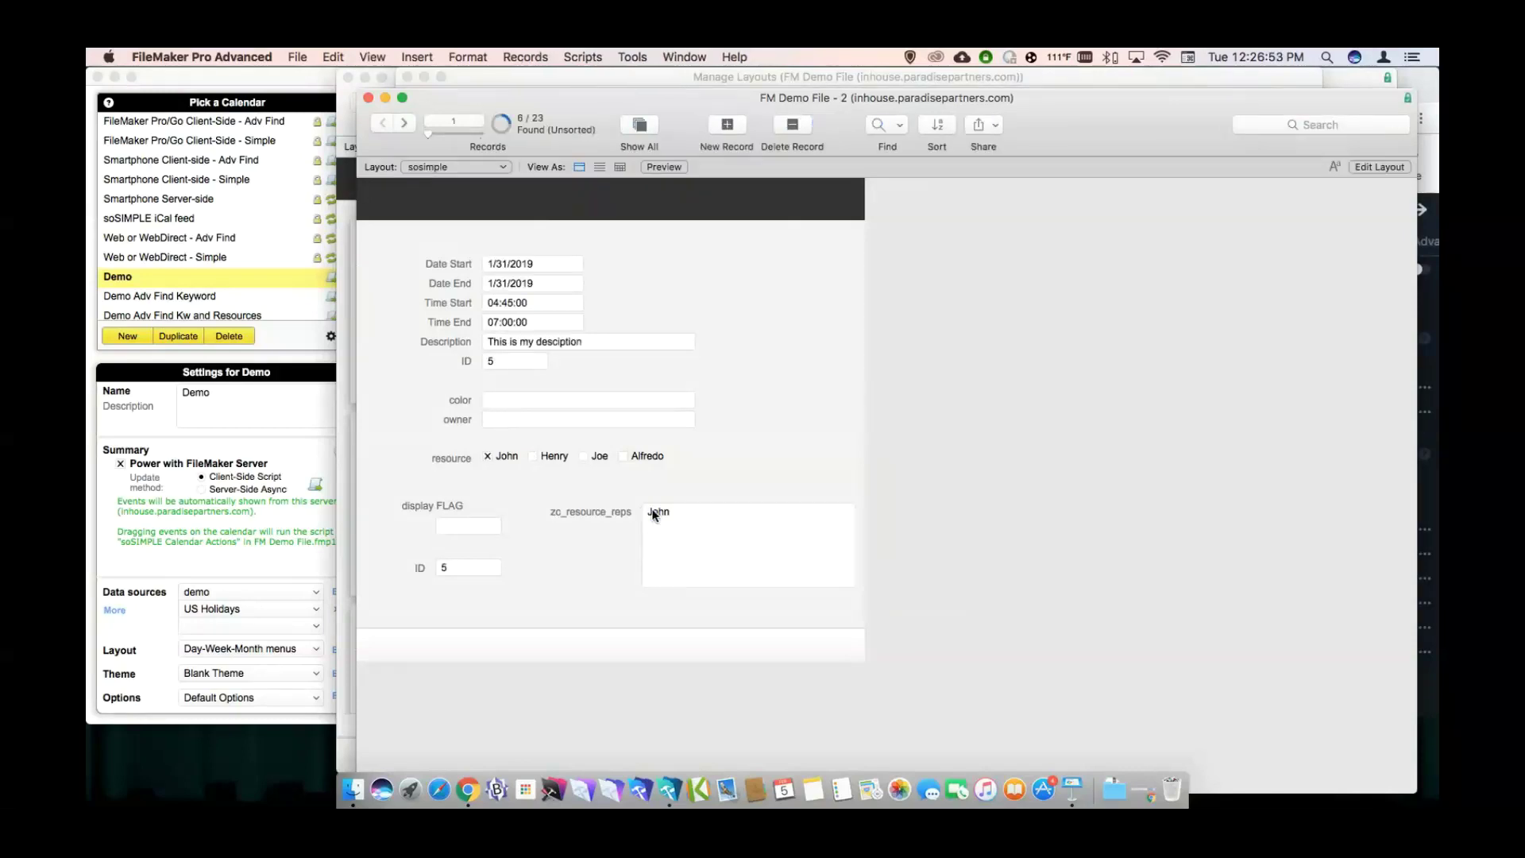
Browse the found events up to the January 29 9:00 AM record and check its third zc_resource_reps repetition.
{"action": "left_click", "coordinate": [402, 123]}
{"action": "left_click", "coordinate": [402, 123]}
{"action": "left_click", "coordinate": [402, 123]}
{"action": "left_click", "coordinate": [402, 123]}
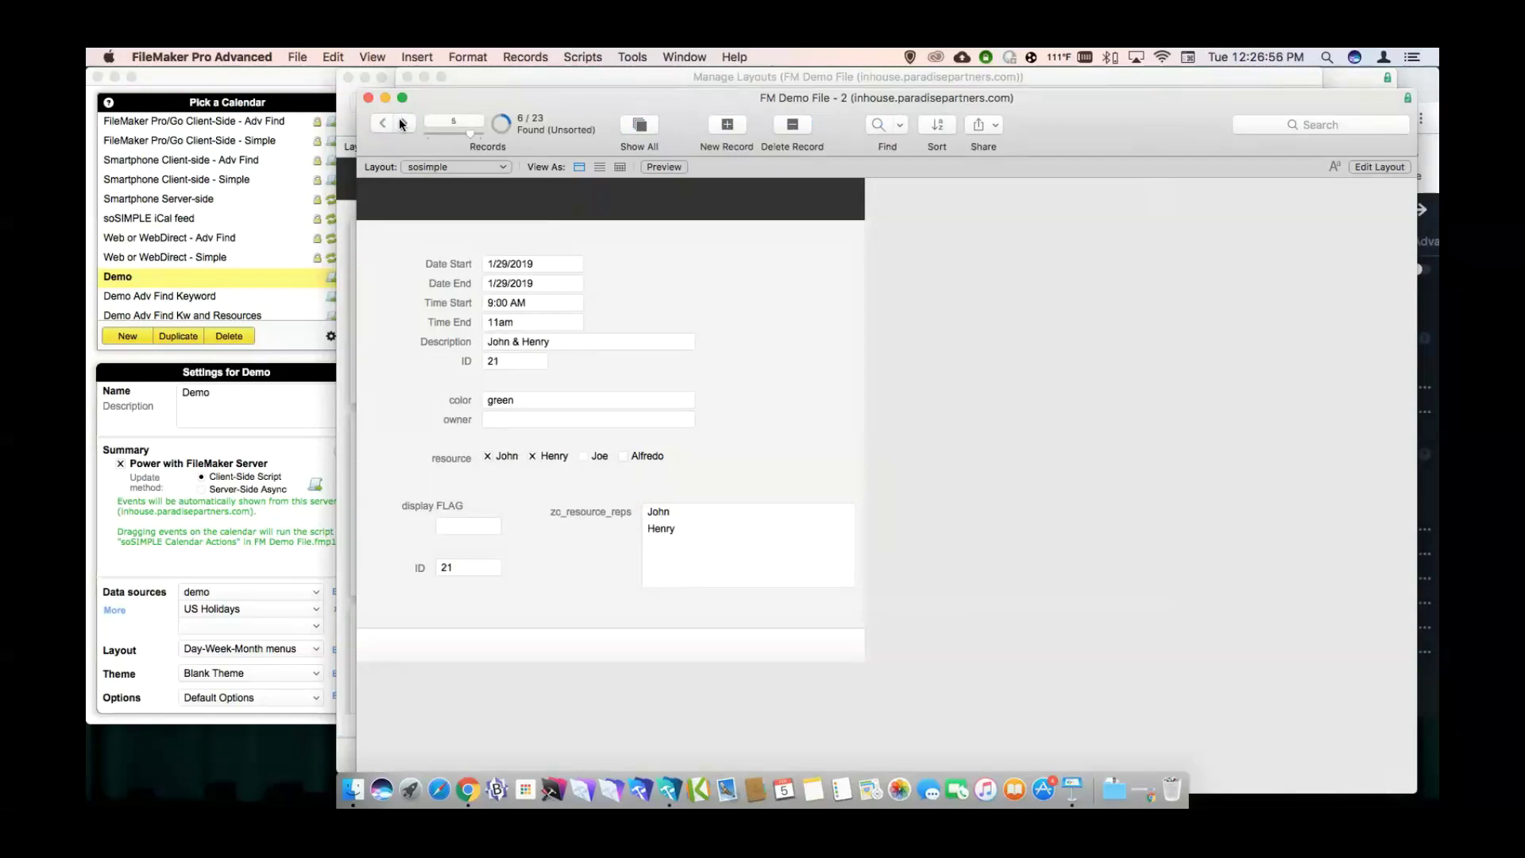
{"action": "left_click", "coordinate": [659, 543]}
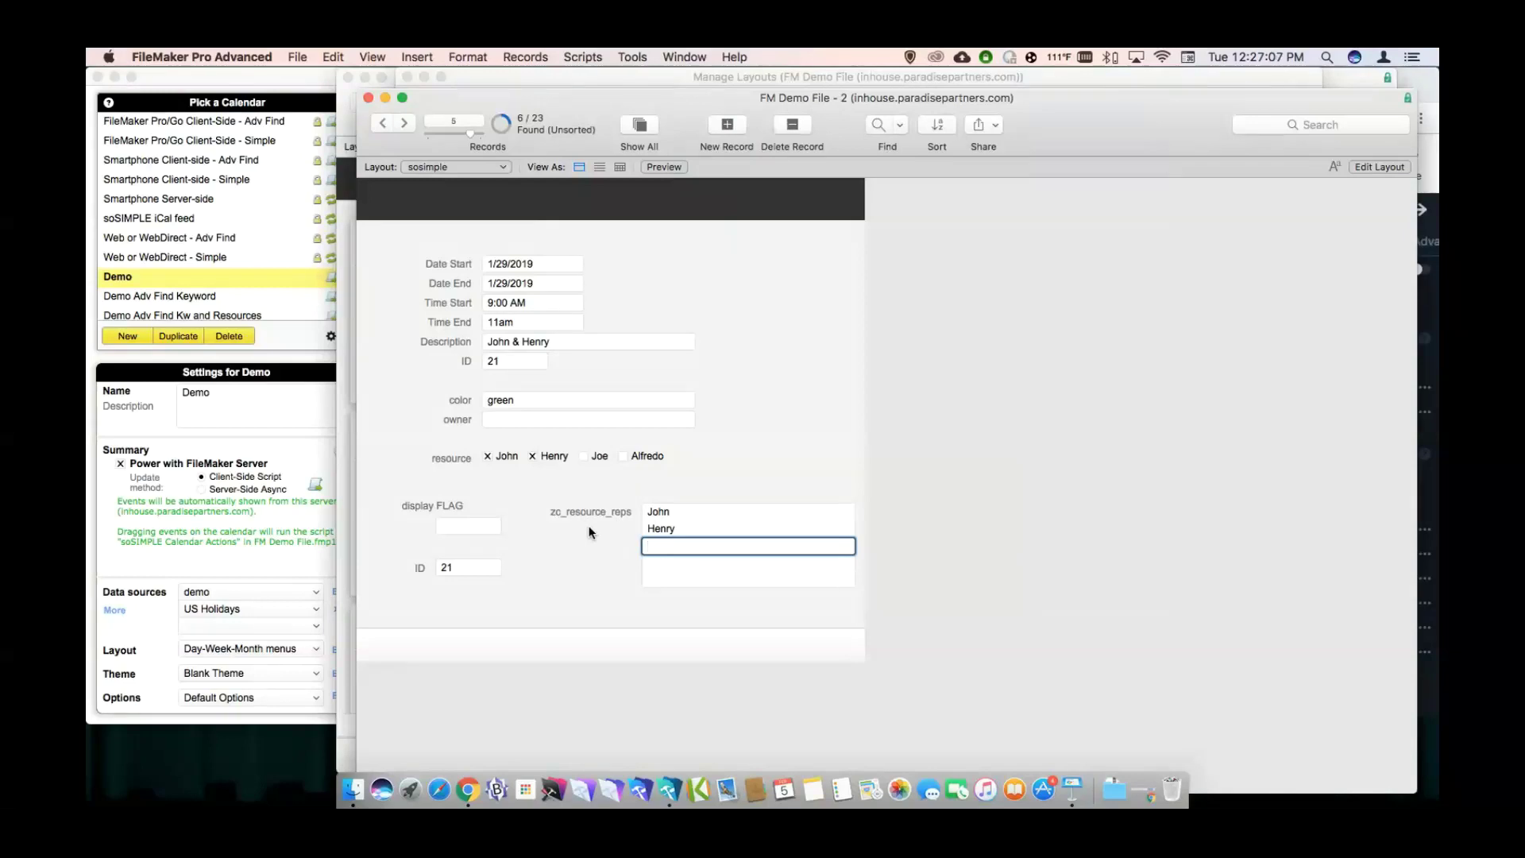
Examine the zc_resource_reps calculation in Manage Database, including its Extend (resource) and GetValue parts, and leave without changes.
{"action": "key", "text": "super+shift+d"}
{"action": "double_click", "coordinate": [466, 345]}
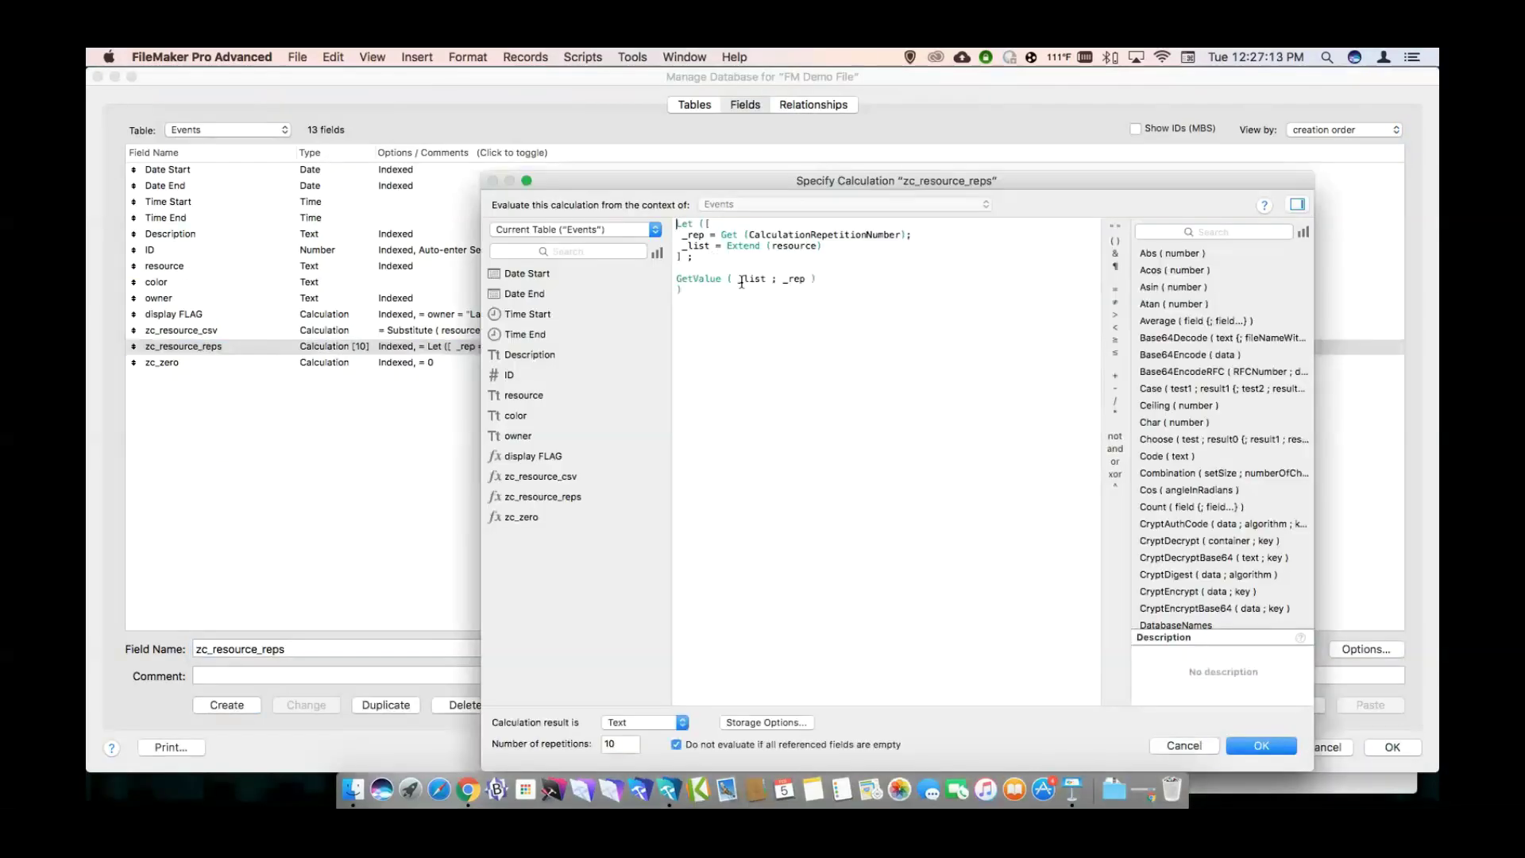
{"action": "double_click", "coordinate": [784, 246]}
{"action": "left_click", "coordinate": [719, 278]}
{"action": "left_click", "coordinate": [734, 278]}
{"action": "double_click", "coordinate": [792, 279]}
{"action": "key", "text": "Escape"}
{"action": "key", "text": "Escape"}
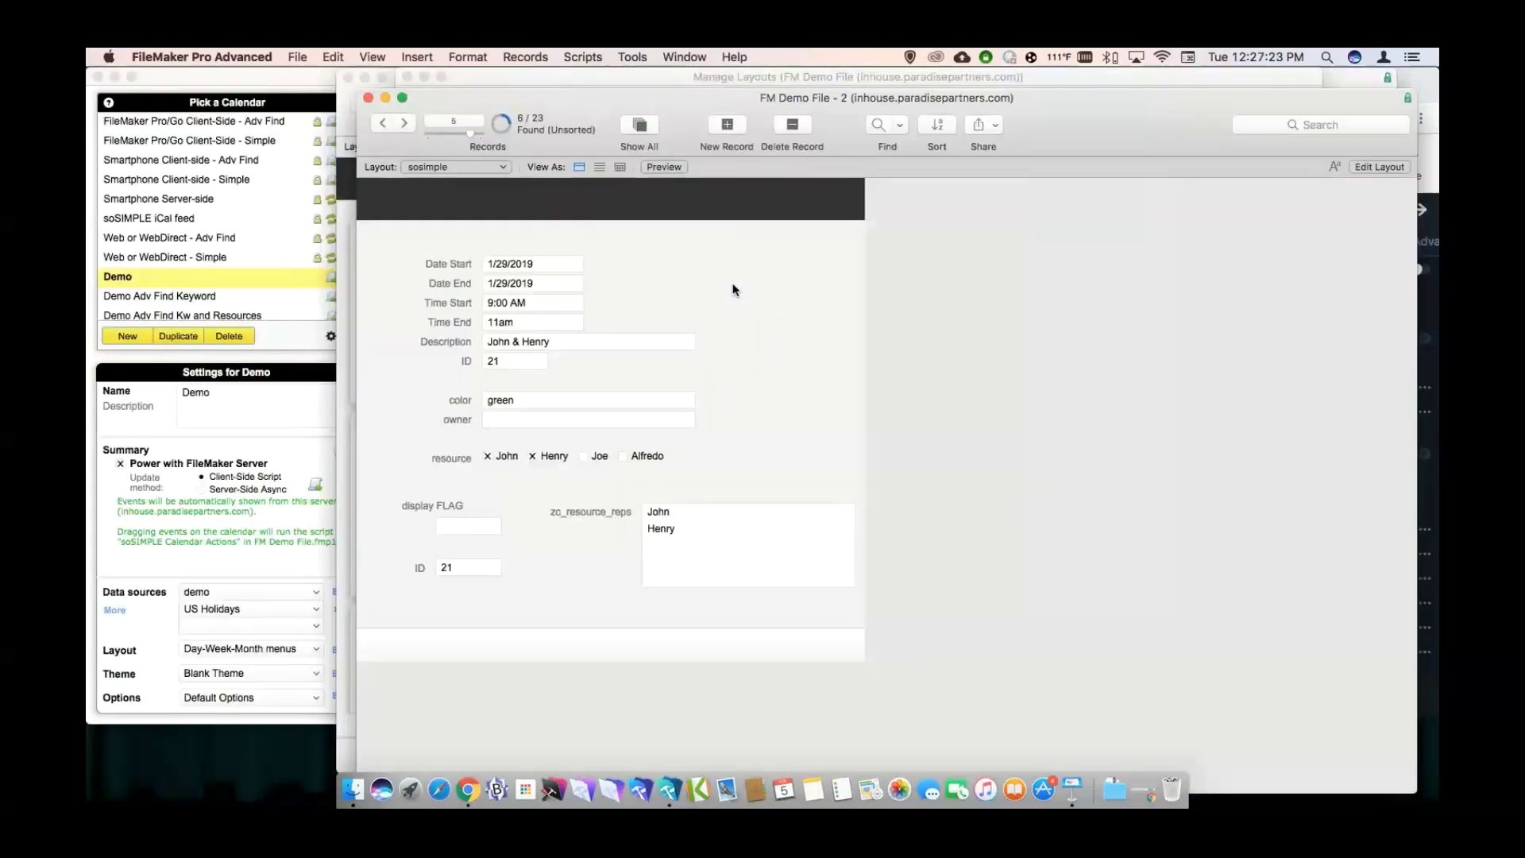
Close the sosimple layout window and the Manage Layouts window to return to the calendar.
{"action": "left_click", "coordinate": [583, 456]}
{"action": "left_click", "coordinate": [582, 458]}
{"action": "left_click", "coordinate": [368, 98]}
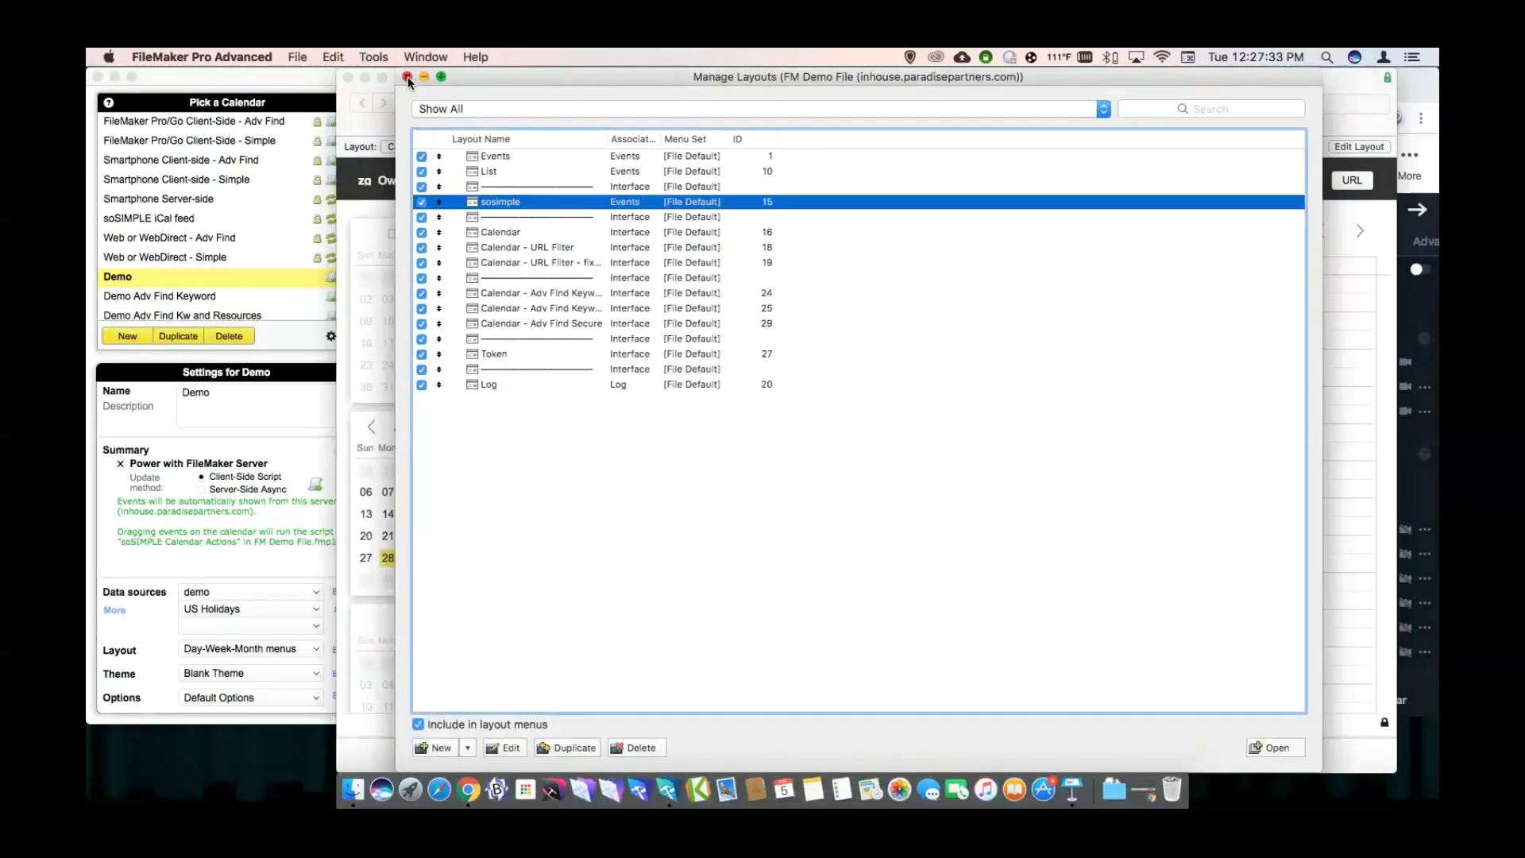
{"action": "left_click", "coordinate": [408, 78]}
Rename the resource parameter in the calendar web viewer's address to zc_resource_reps, and return to Browse mode.
{"action": "key", "text": "super+l"}
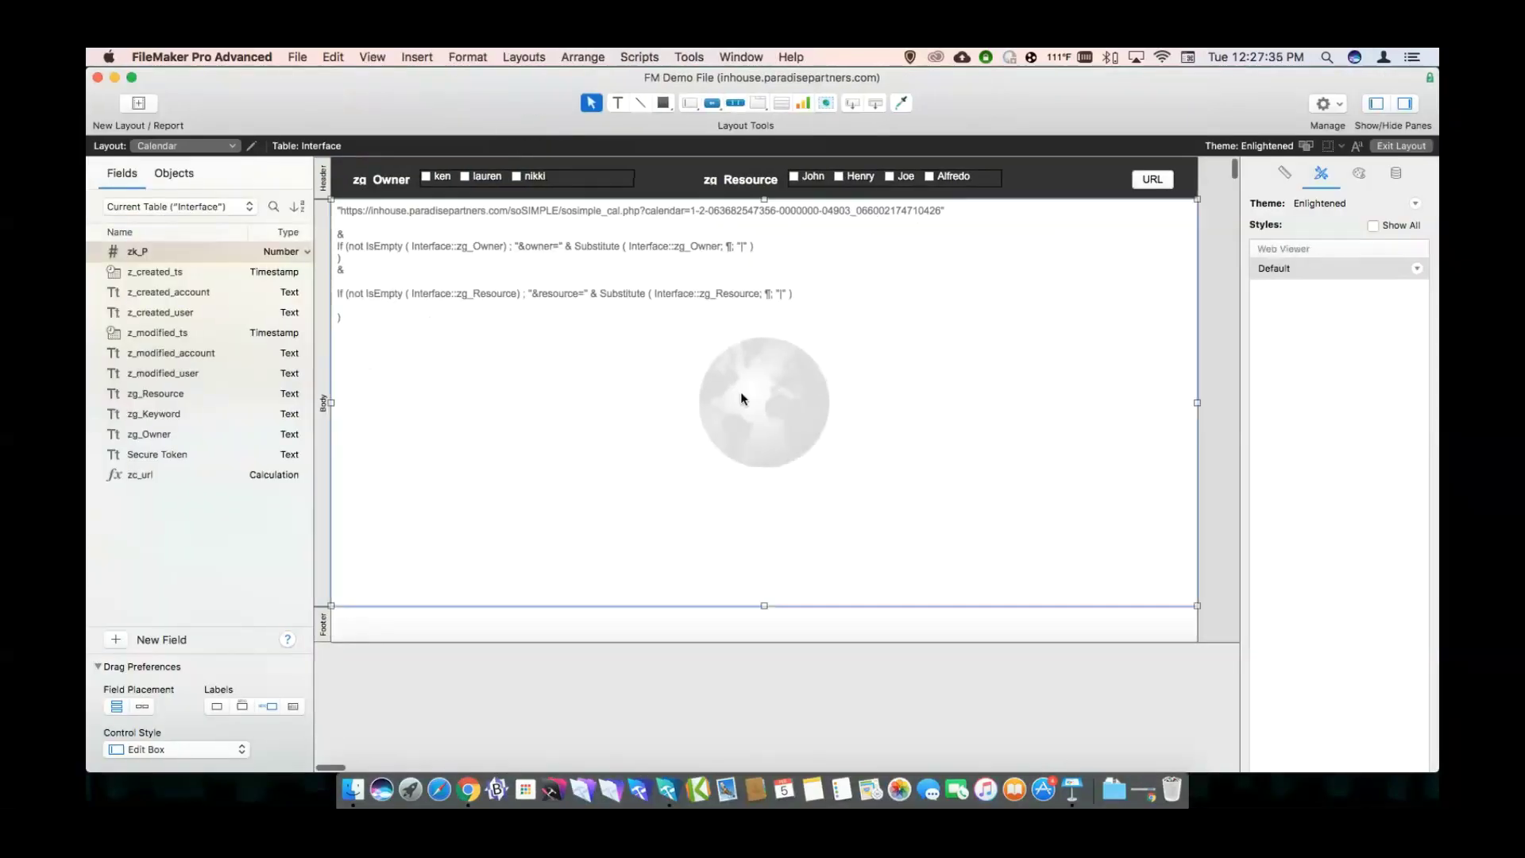
{"action": "double_click", "coordinate": [740, 392]}
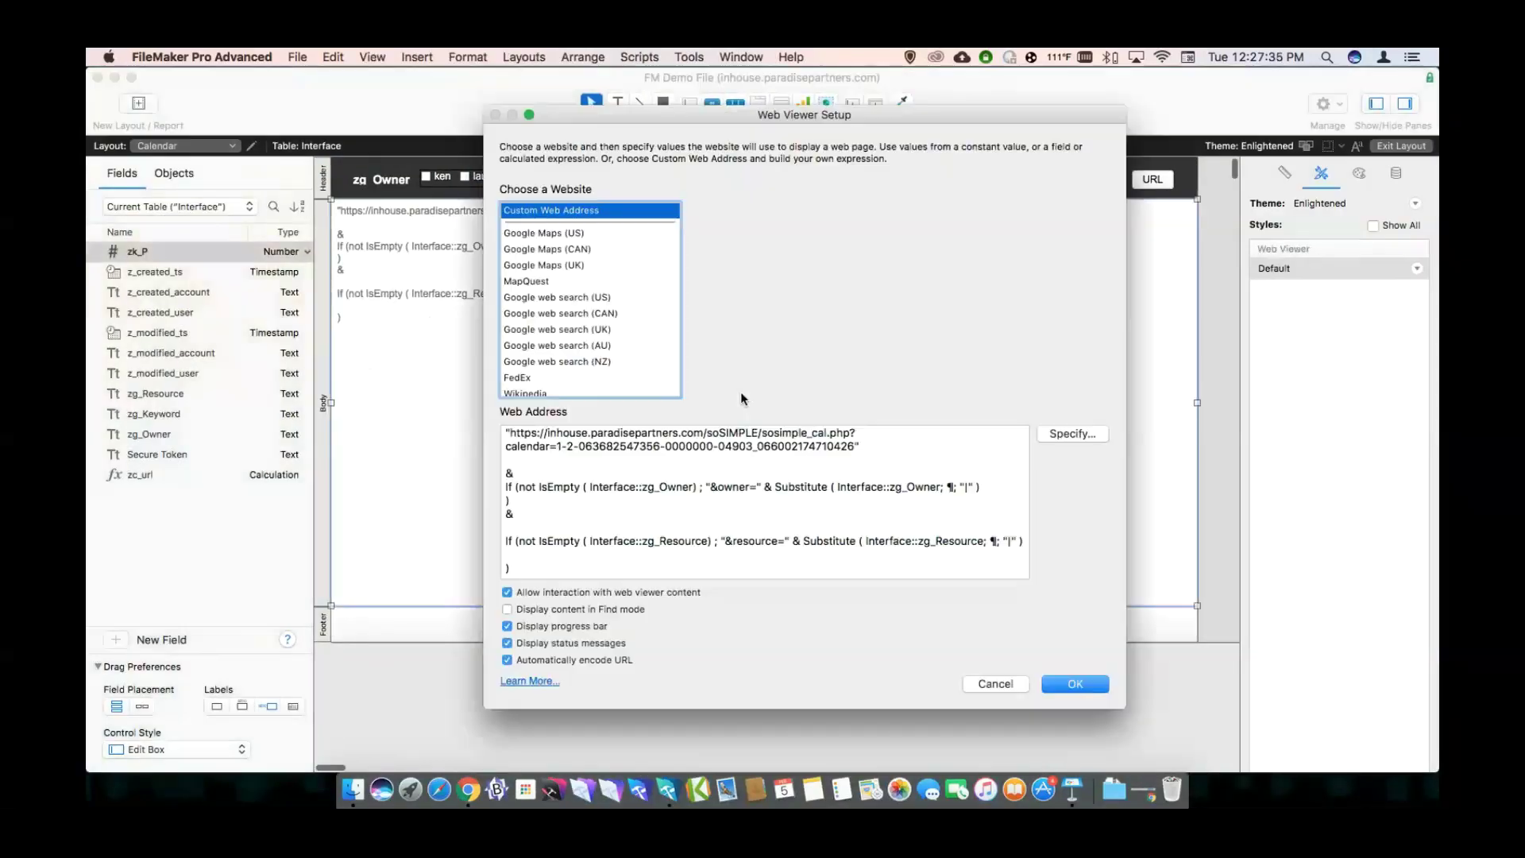
{"action": "double_click", "coordinate": [750, 549]}
{"action": "double_click", "coordinate": [750, 541]}
{"action": "type", "text": "zc_resource_"}
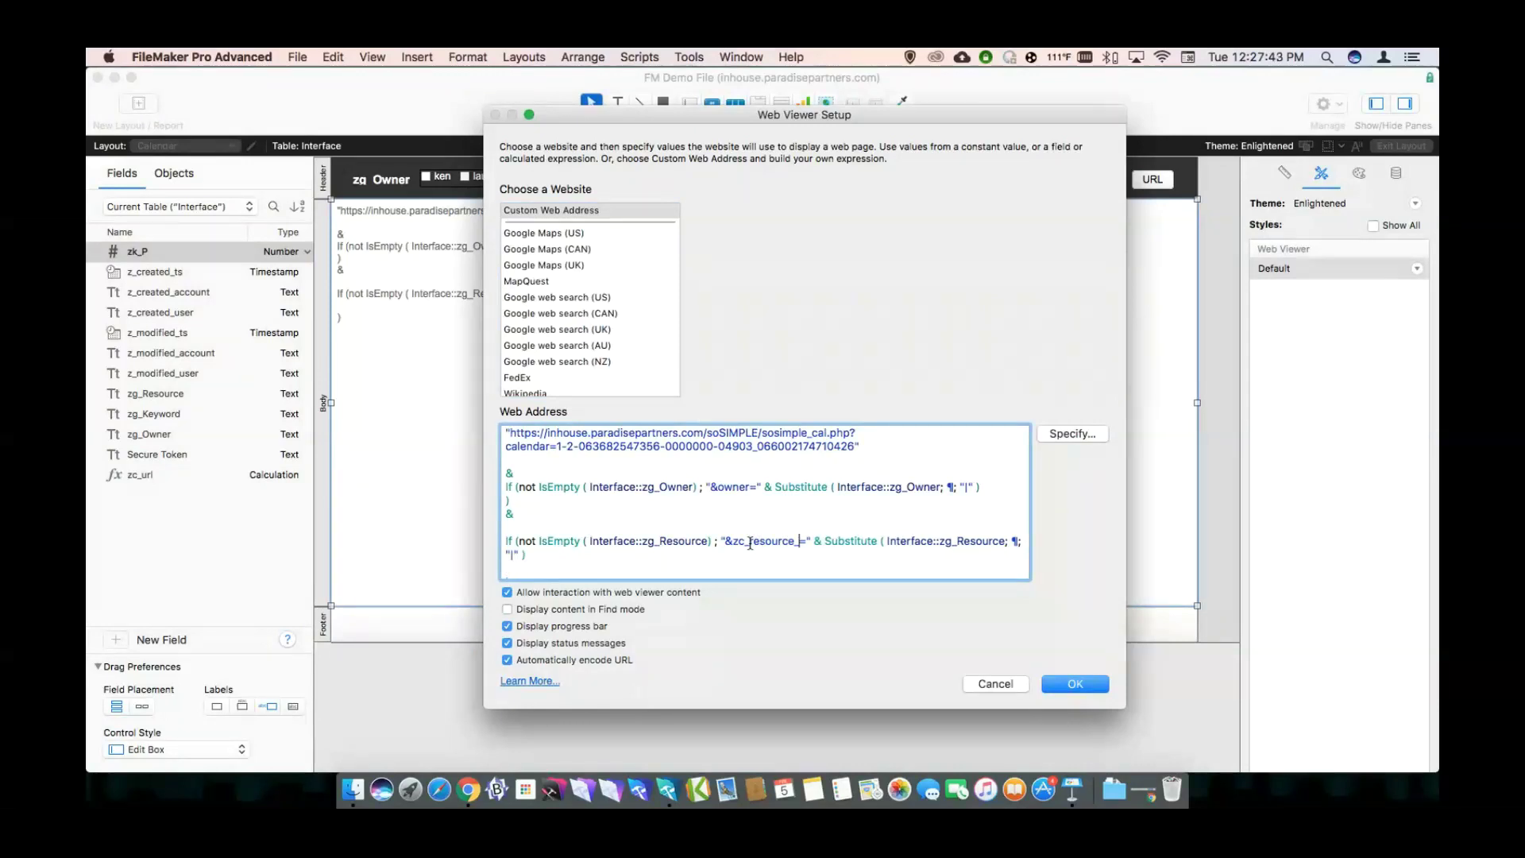
{"action": "type", "text": "reps"}
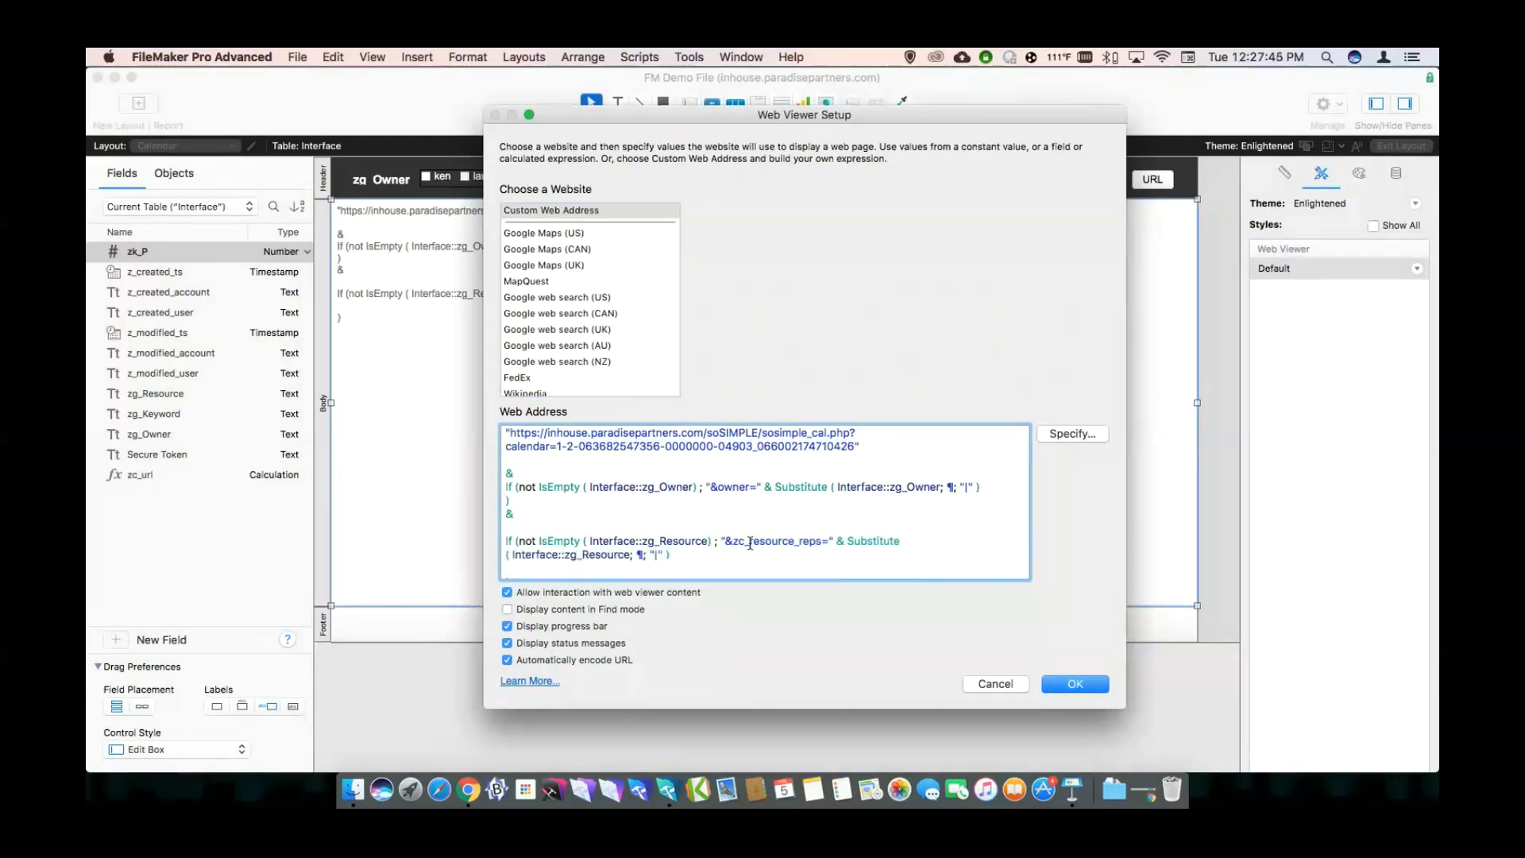
{"action": "key", "text": "Return"}
{"action": "key", "text": "super+b"}
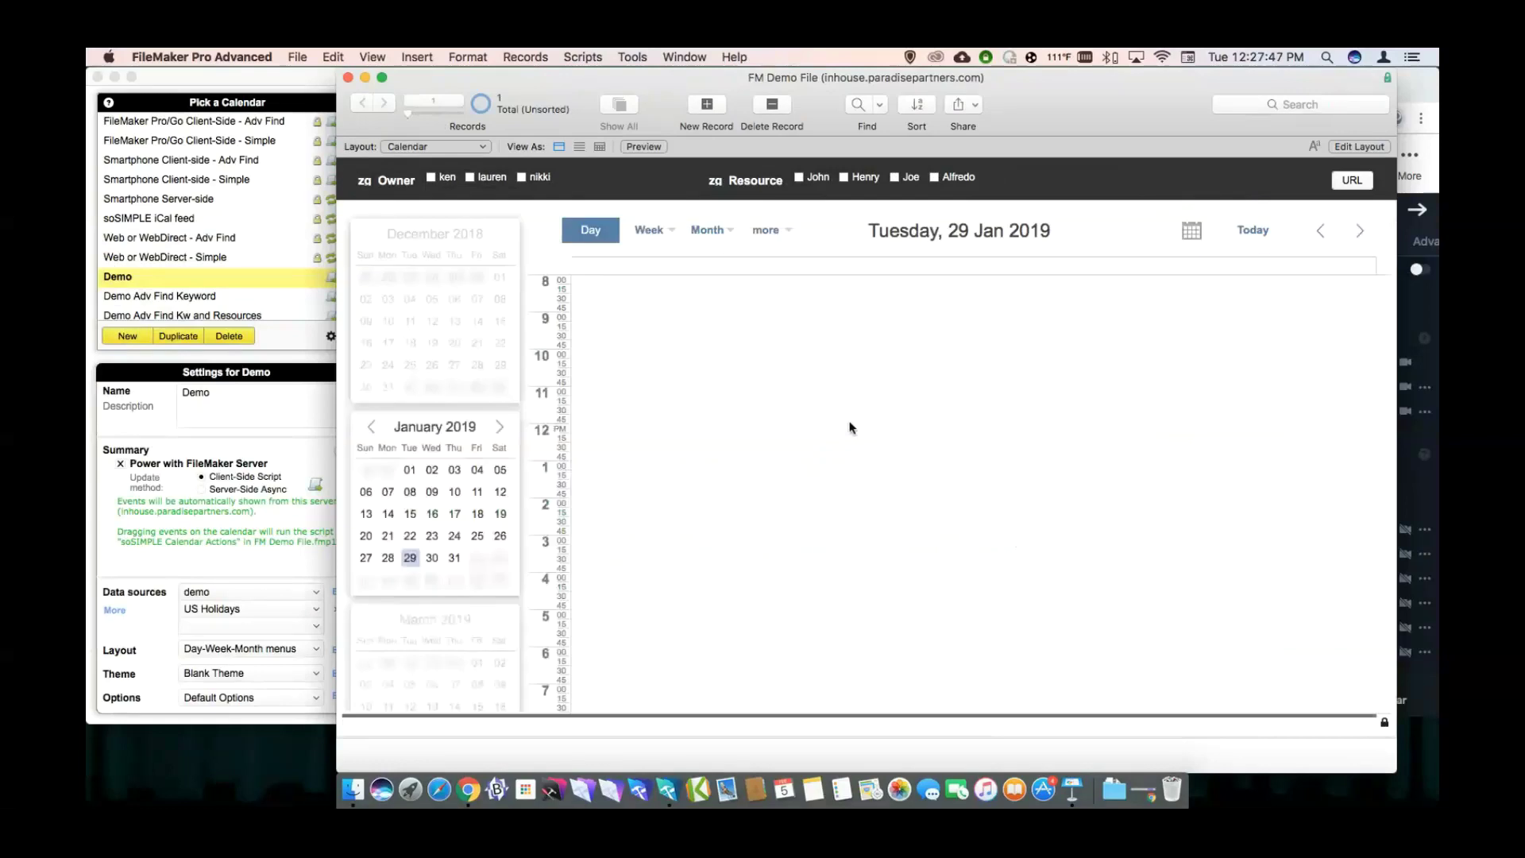
Filter the January 29 Resources view by the first two zg_Resource values.
{"action": "left_click", "coordinate": [806, 179]}
{"action": "left_click", "coordinate": [840, 179]}
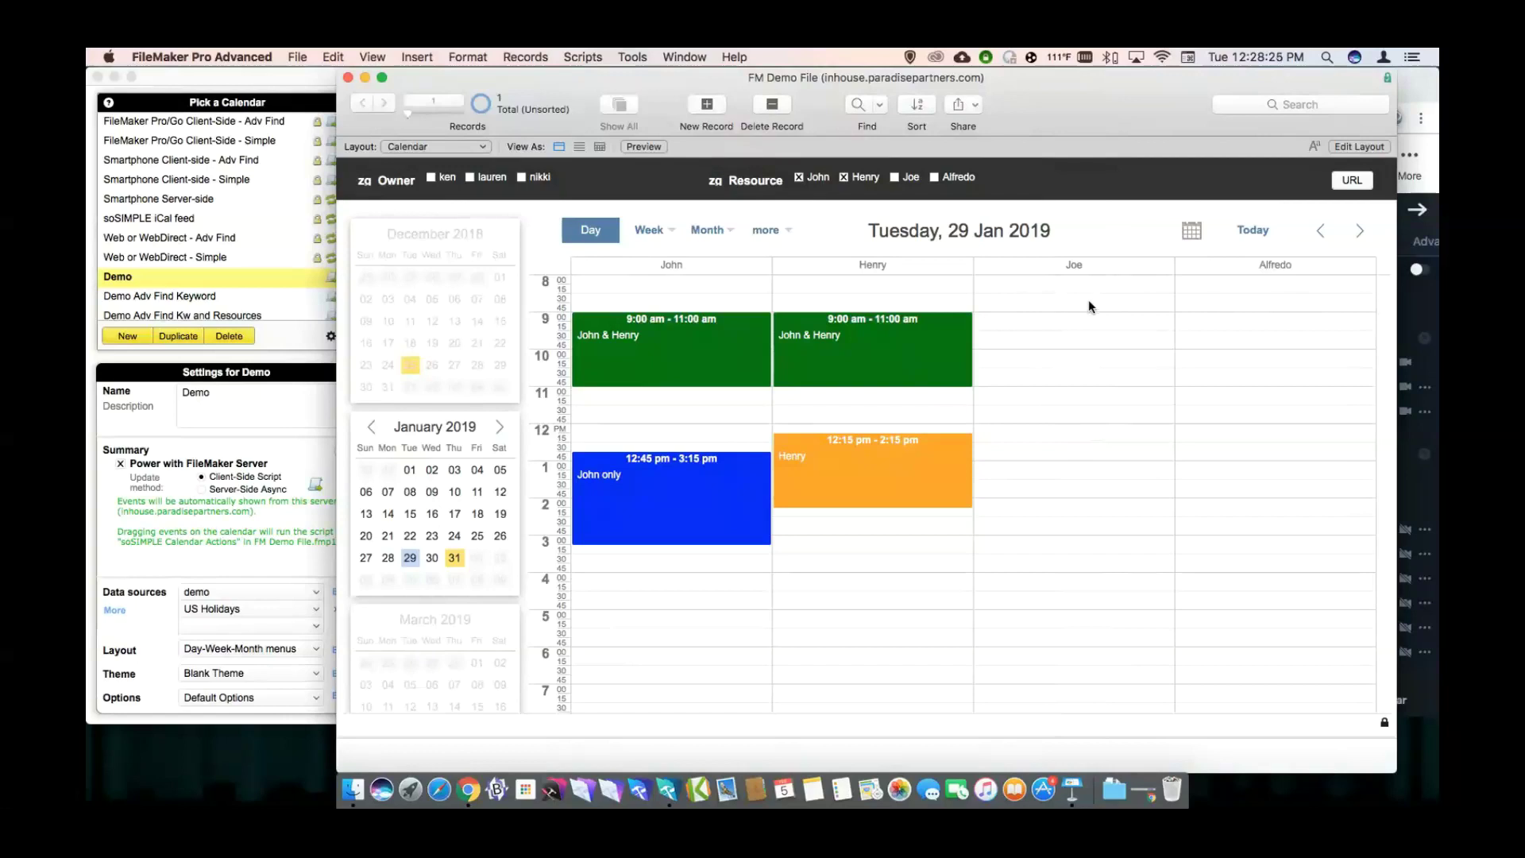
Put the "&zc_resource_reps=" expression on its own indented line in the web viewer's address calculation.
{"action": "key", "text": "super+l"}
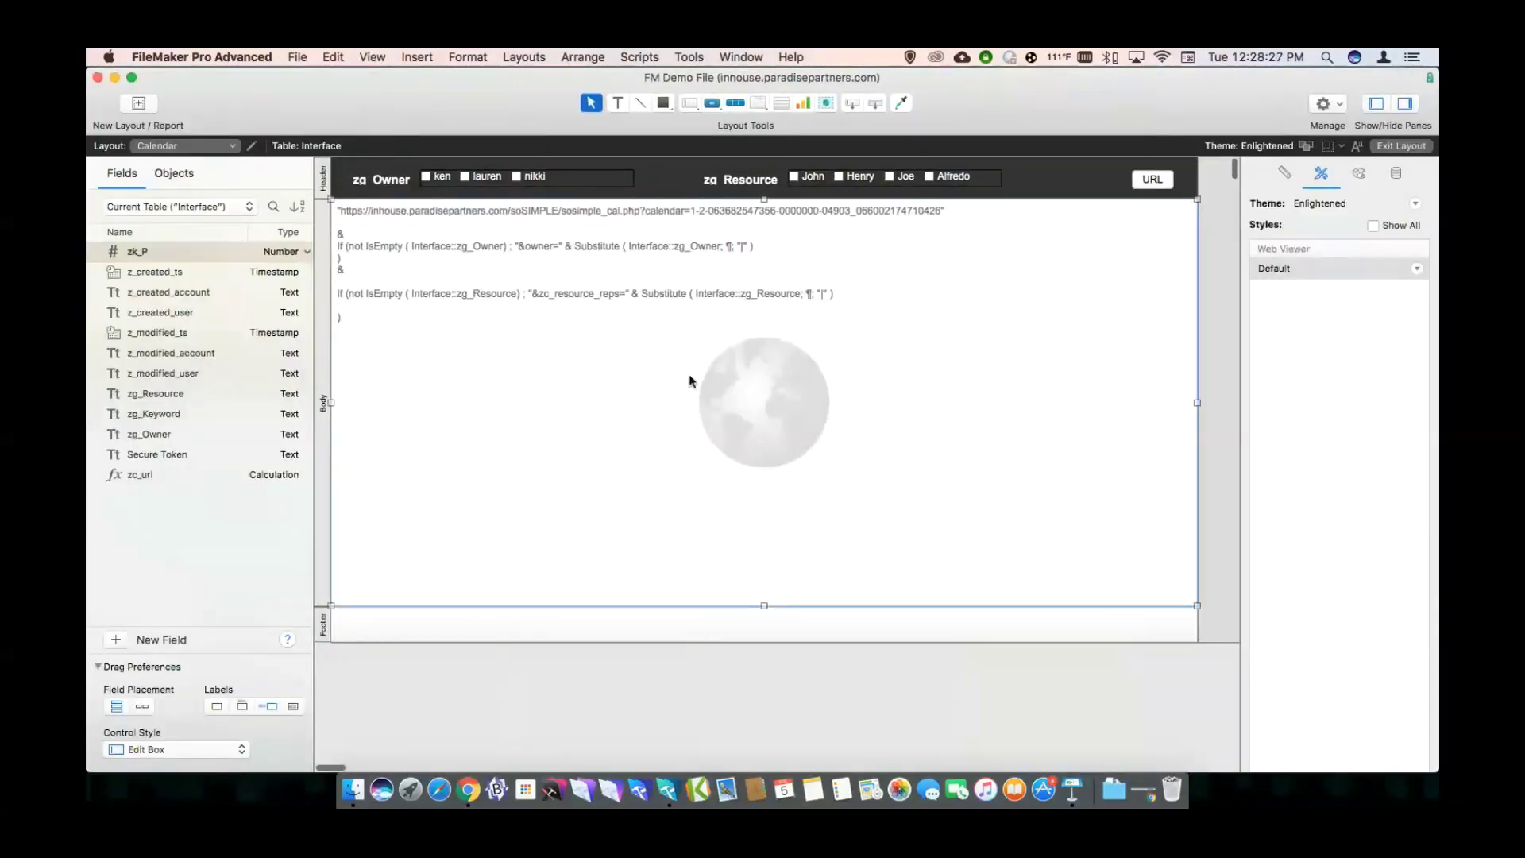
{"action": "double_click", "coordinate": [689, 382]}
{"action": "left_click", "coordinate": [1072, 435]}
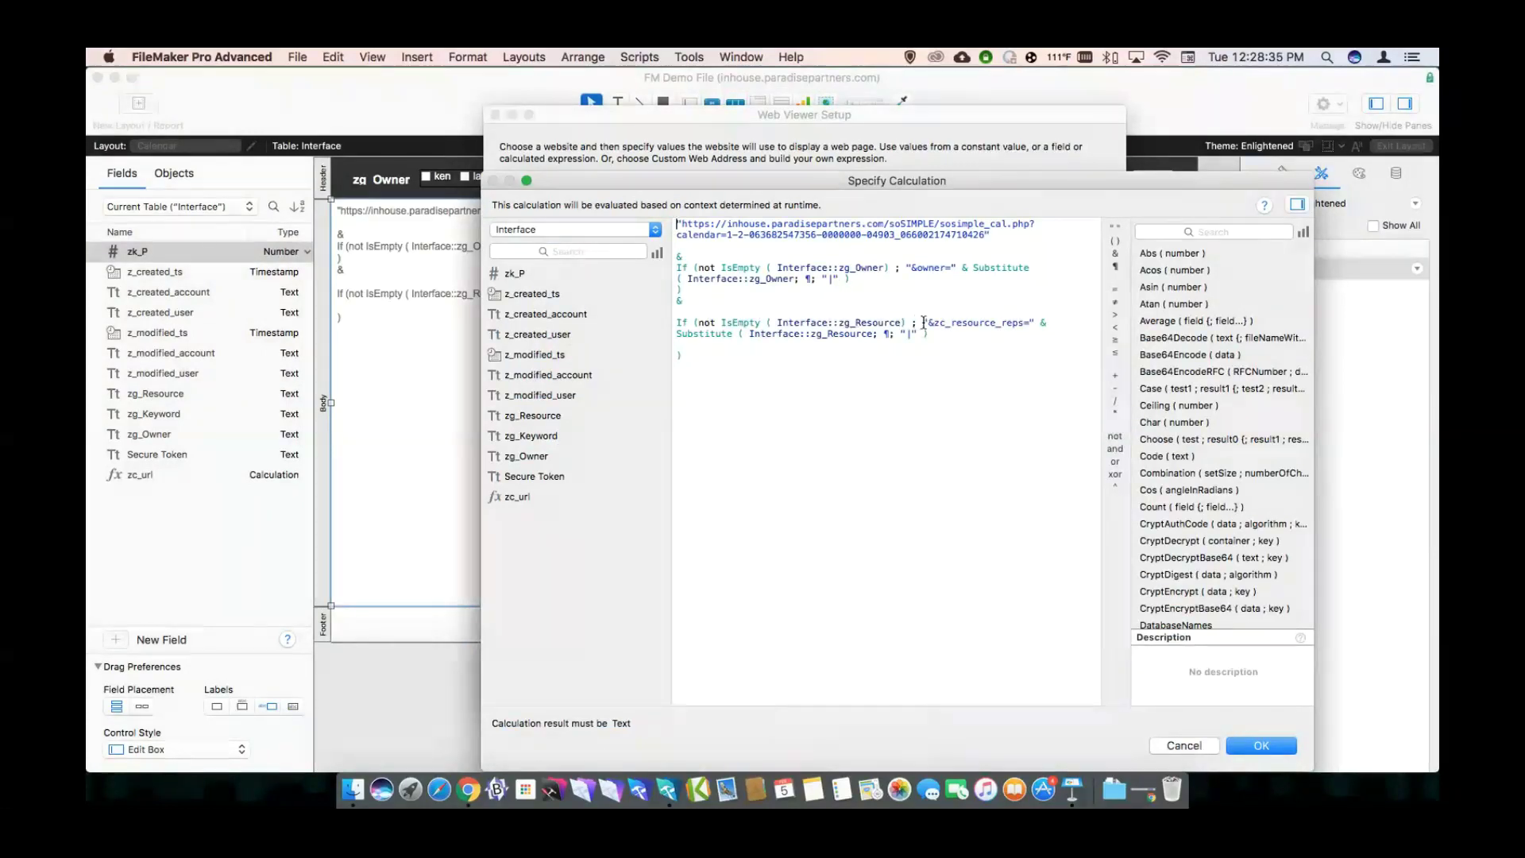
{"action": "left_click", "coordinate": [924, 323]}
{"action": "key", "text": "Return"}
{"action": "key", "text": "Tab"}
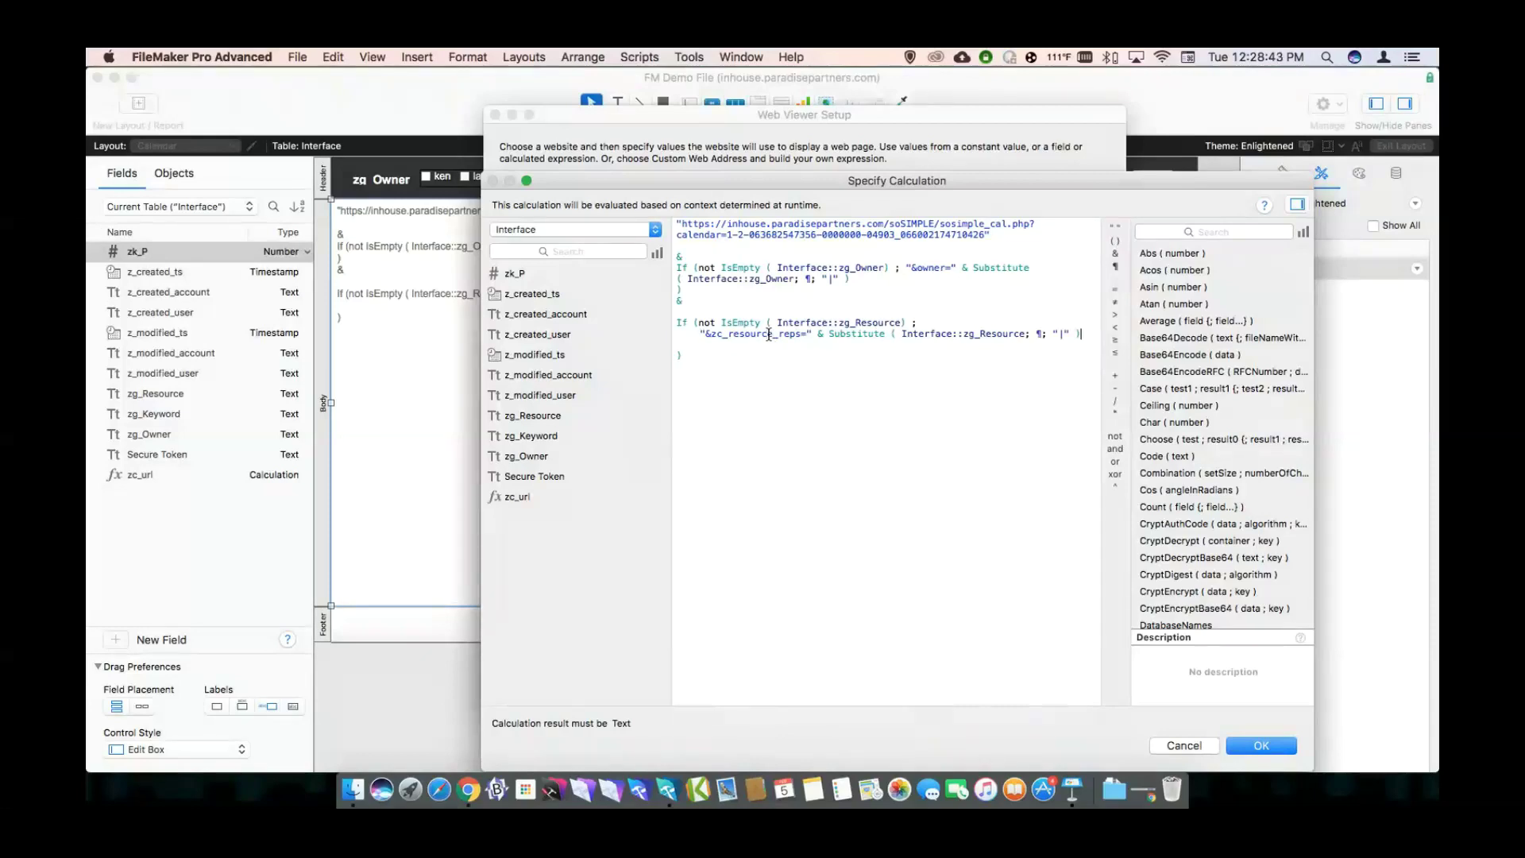
Append "&filter_resource=" with a copy of the zg_Resource Substitute expression to the web viewer's address calculation, and return to Browse mode.
{"action": "key", "text": "super+Right"}
{"action": "type", "text": "&"}
{"action": "key", "text": "Return"}
{"action": "type", "text": "\"&filter_resource=\" &"}
{"action": "left_click_drag", "start_coordinate": [827, 343], "coordinate": [958, 323]}
{"action": "left_click_drag", "start_coordinate": [829, 334], "coordinate": [1078, 334]}
{"action": "key", "text": "super+c"}
{"action": "left_click", "coordinate": [924, 350]}
{"action": "key", "text": "super+v"}
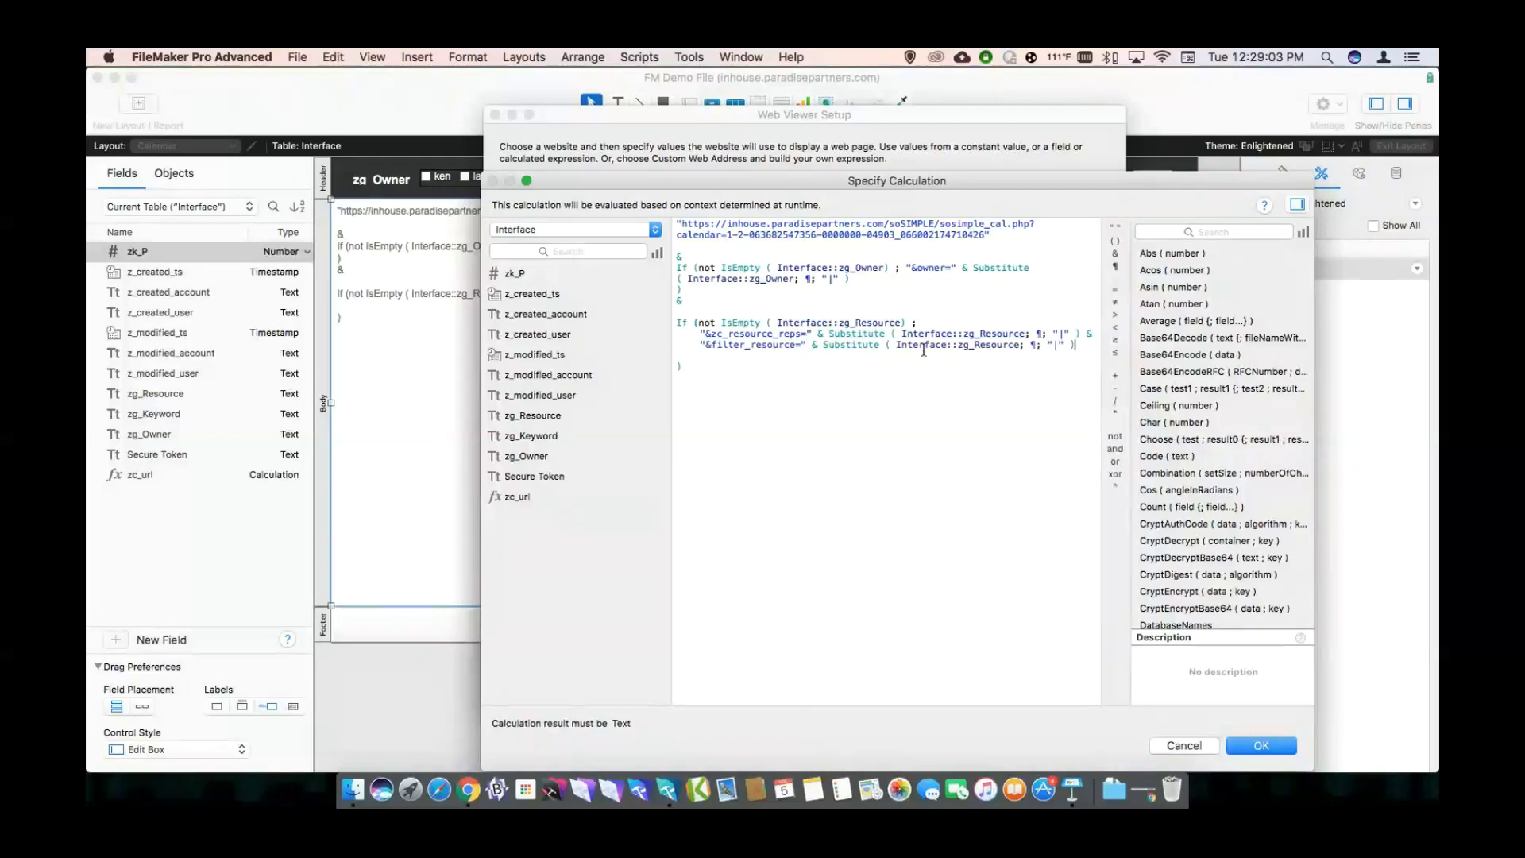
{"action": "key", "text": "KP_Enter"}
{"action": "key", "text": "KP_Enter"}
{"action": "key", "text": "super+b"}
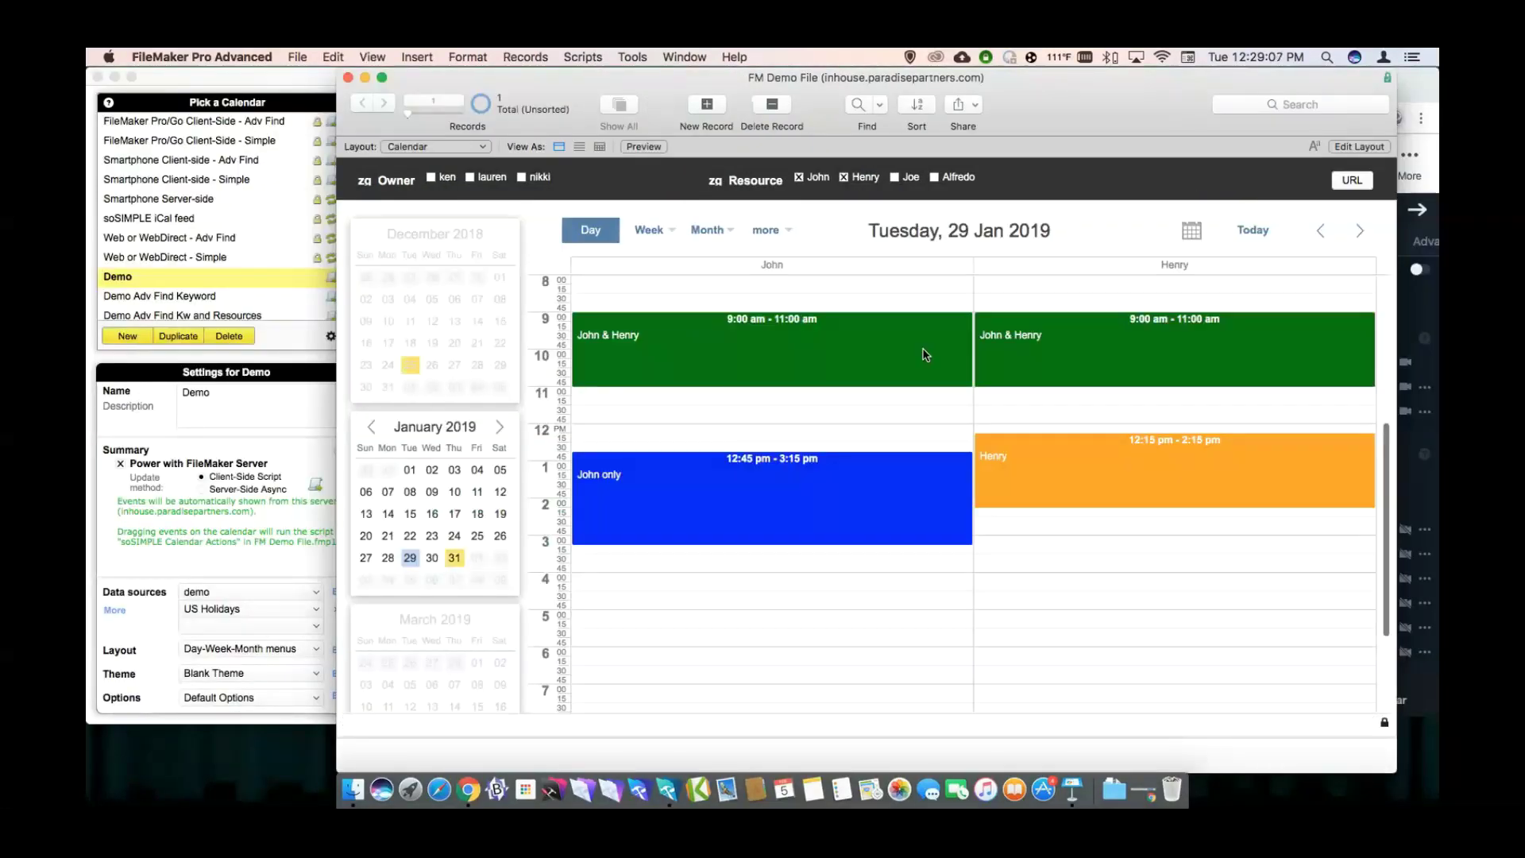
Filter the Resources view by the first zg_Resource value alone, and add the second and fourth values to the filter.
{"action": "left_click", "coordinate": [844, 177]}
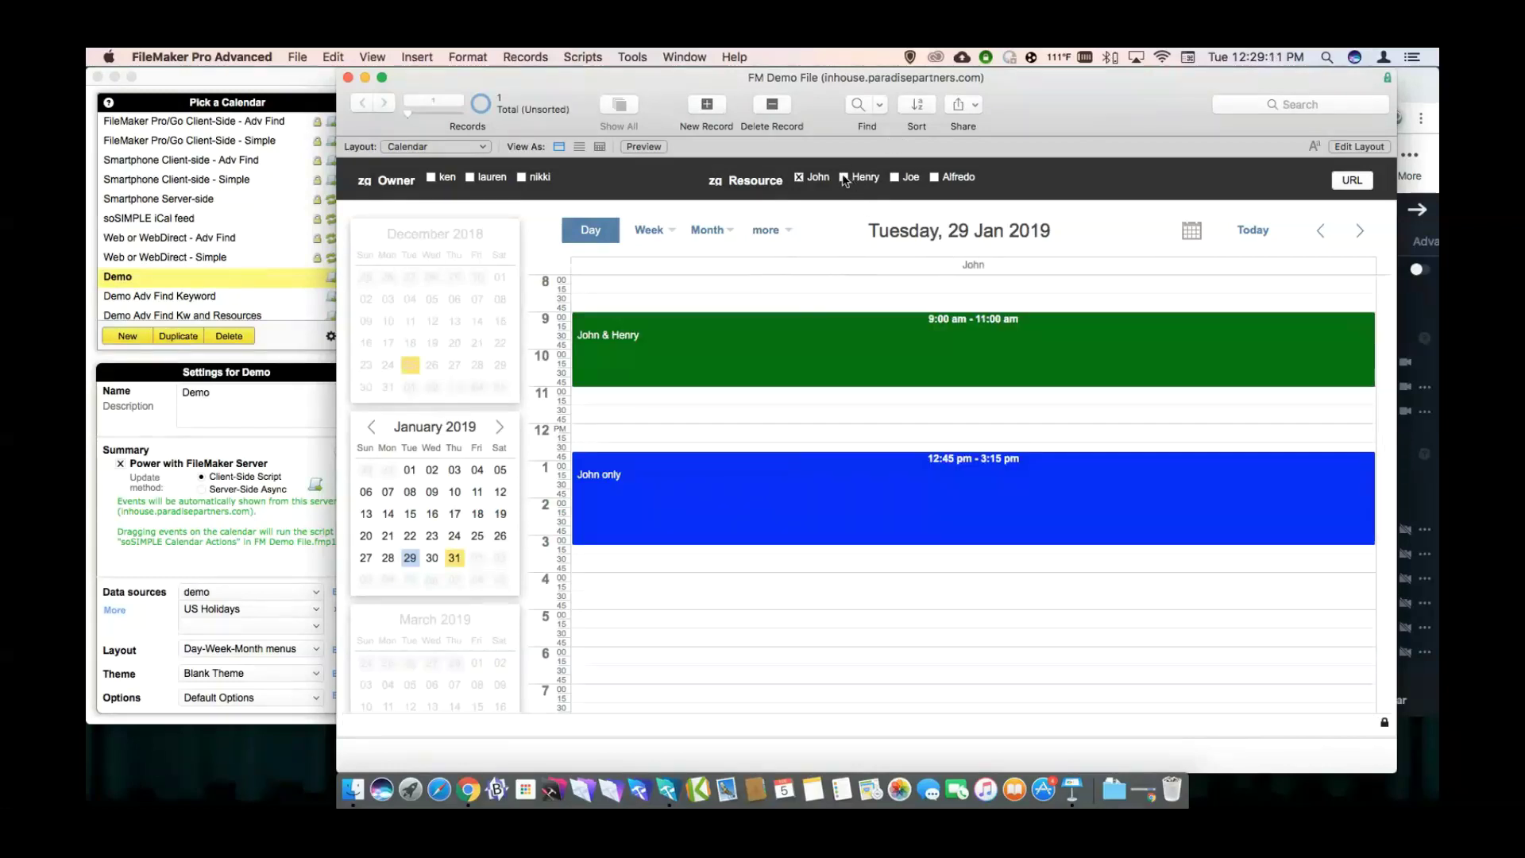
{"action": "left_click", "coordinate": [844, 177]}
{"action": "left_click", "coordinate": [934, 177]}
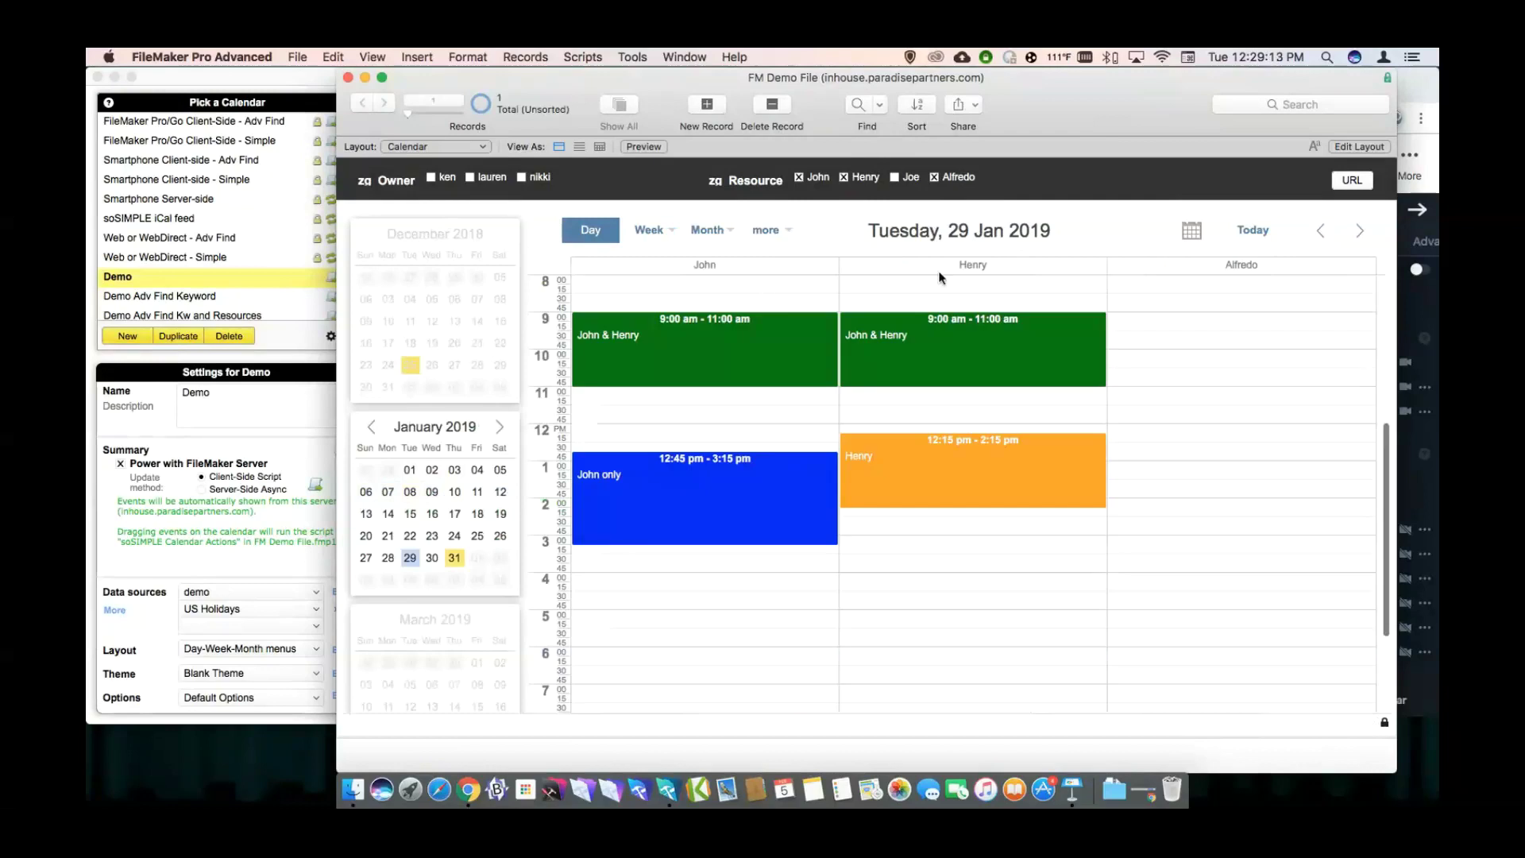
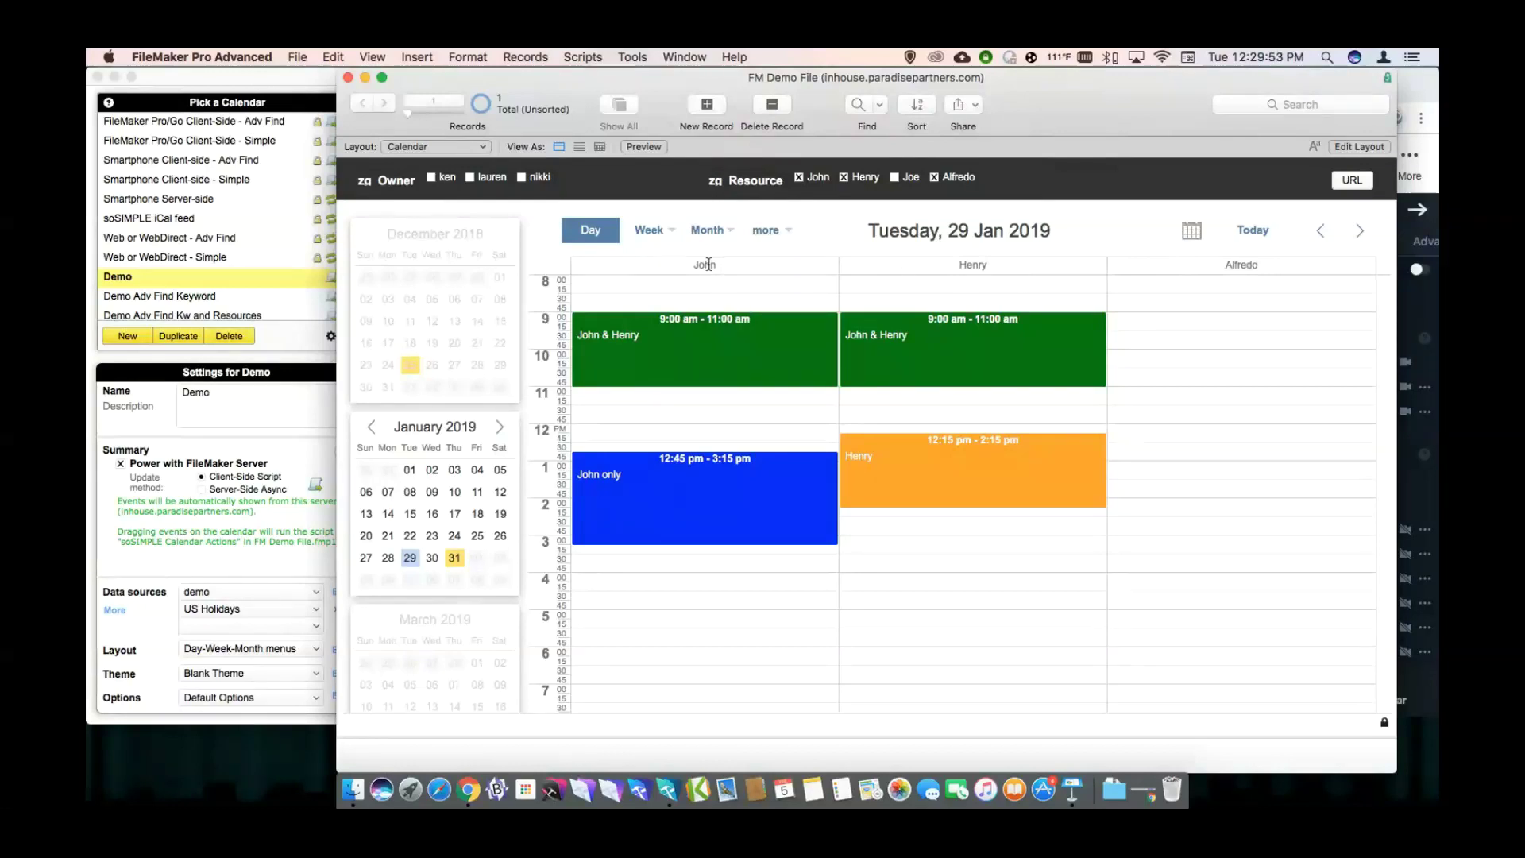
Switch to the "Calendar - Adv Find Keyword" layout and clear the zg_Keyword filter.
{"action": "left_click", "coordinate": [460, 148]}
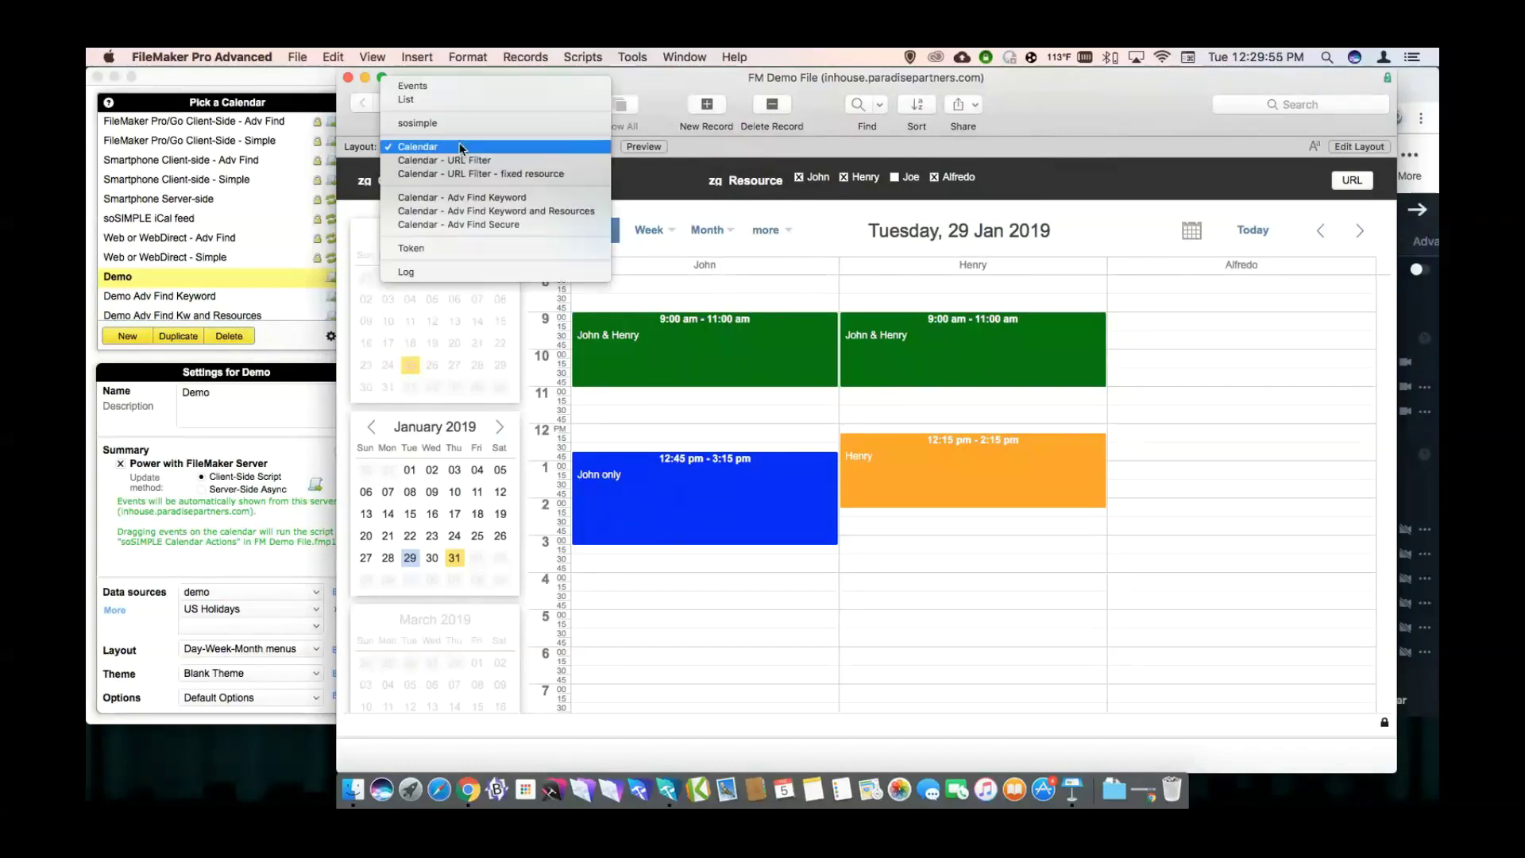
{"action": "left_click", "coordinate": [465, 156]}
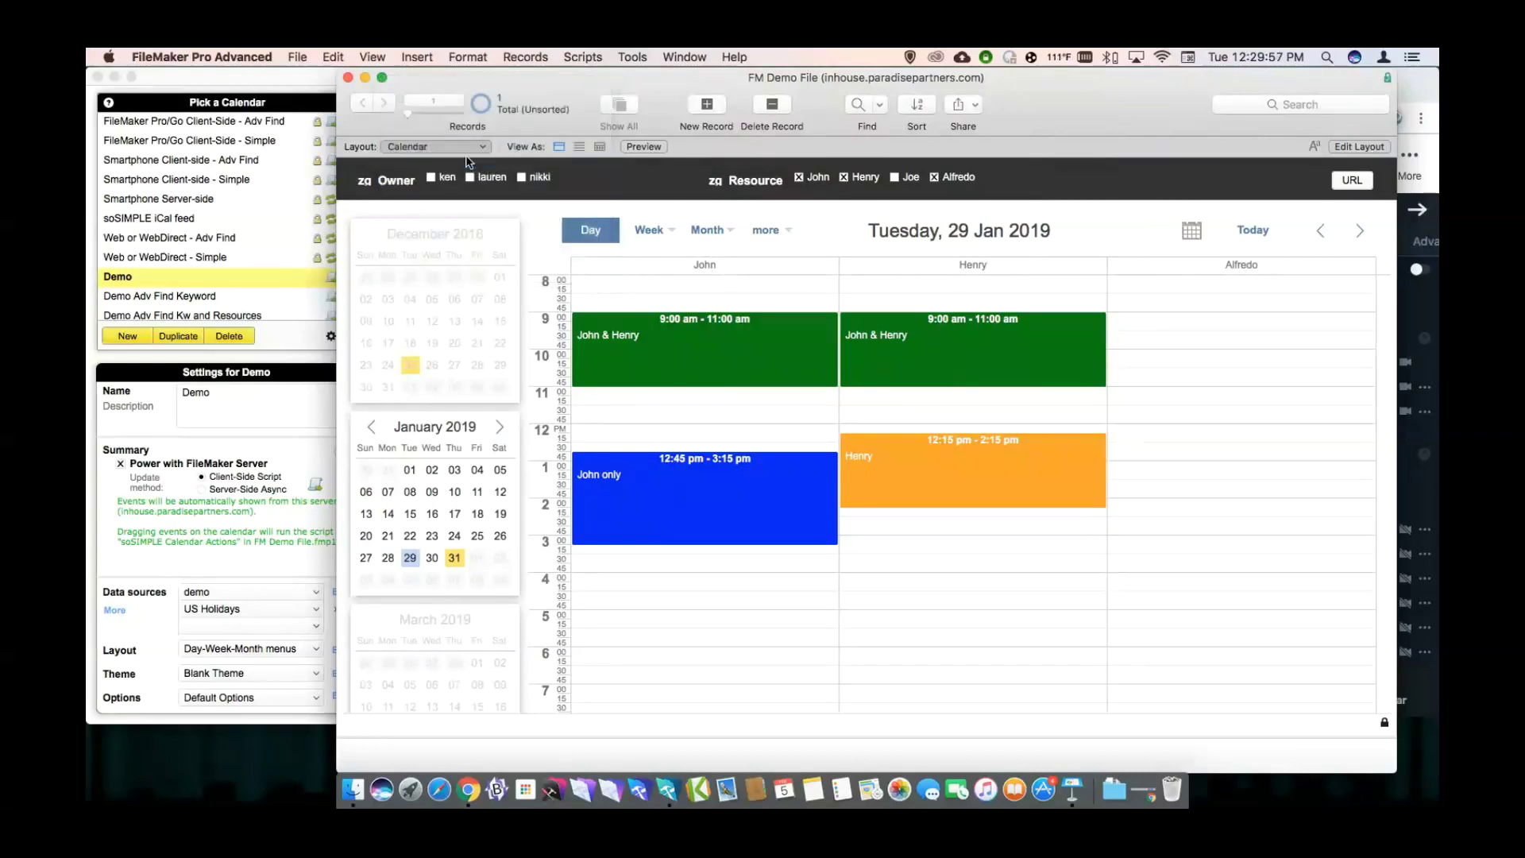
{"action": "left_click", "coordinate": [463, 148]}
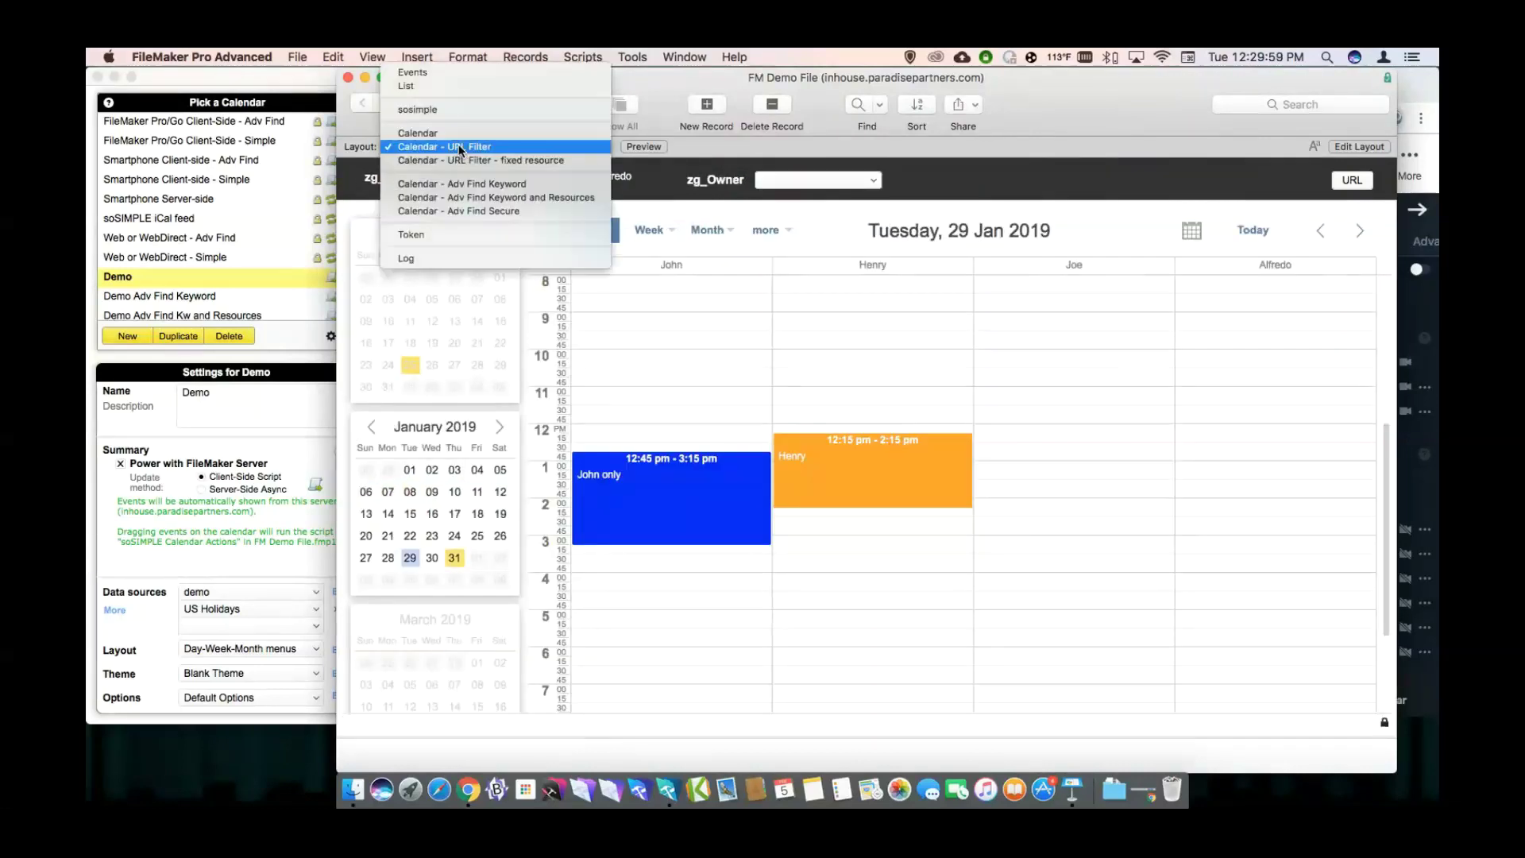
{"action": "left_click", "coordinate": [461, 185]}
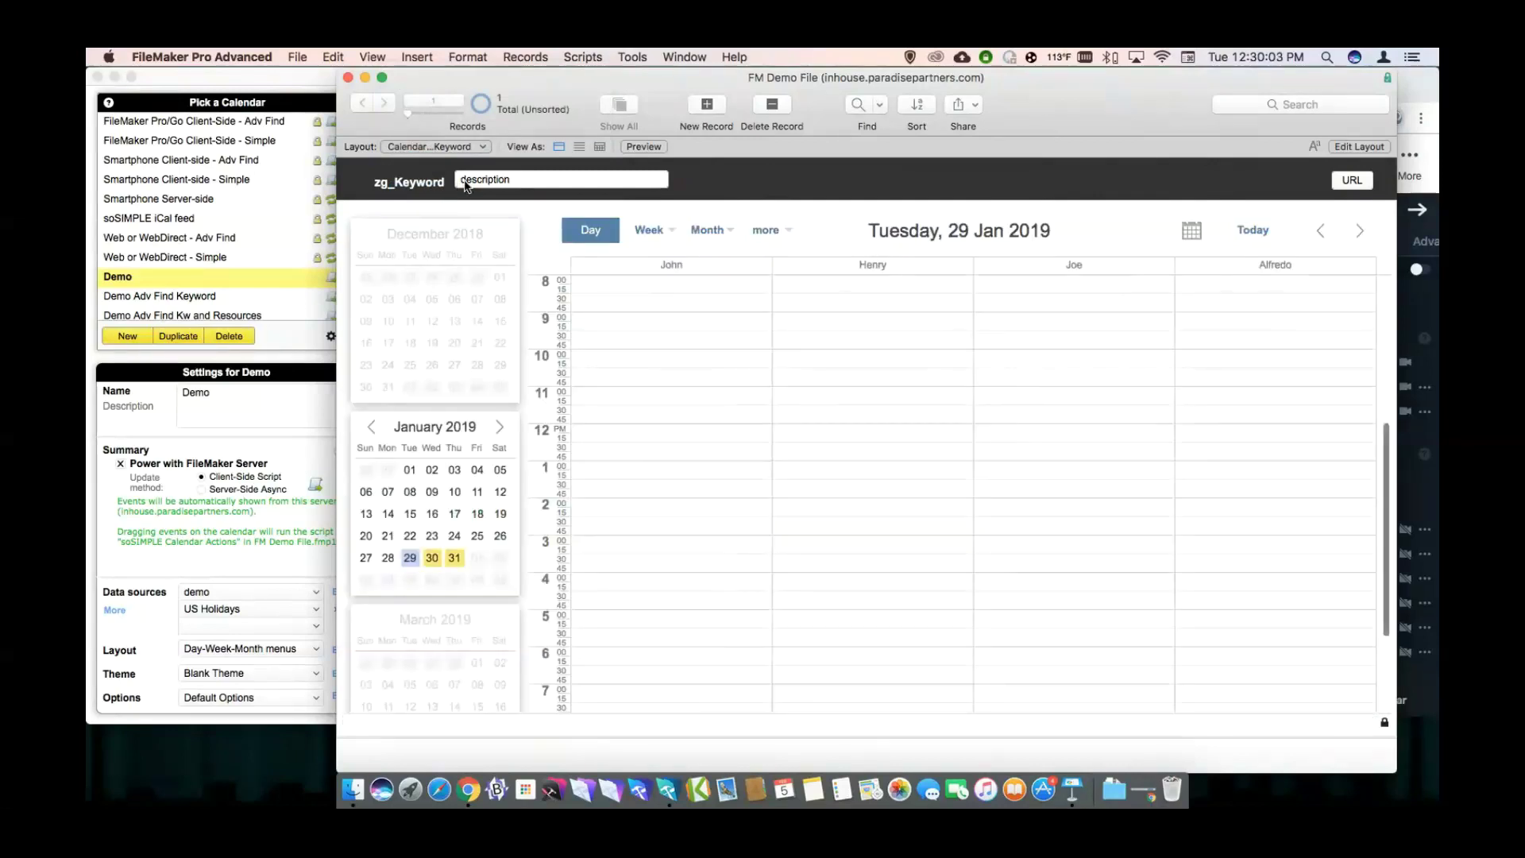
{"action": "left_click", "coordinate": [466, 179]}
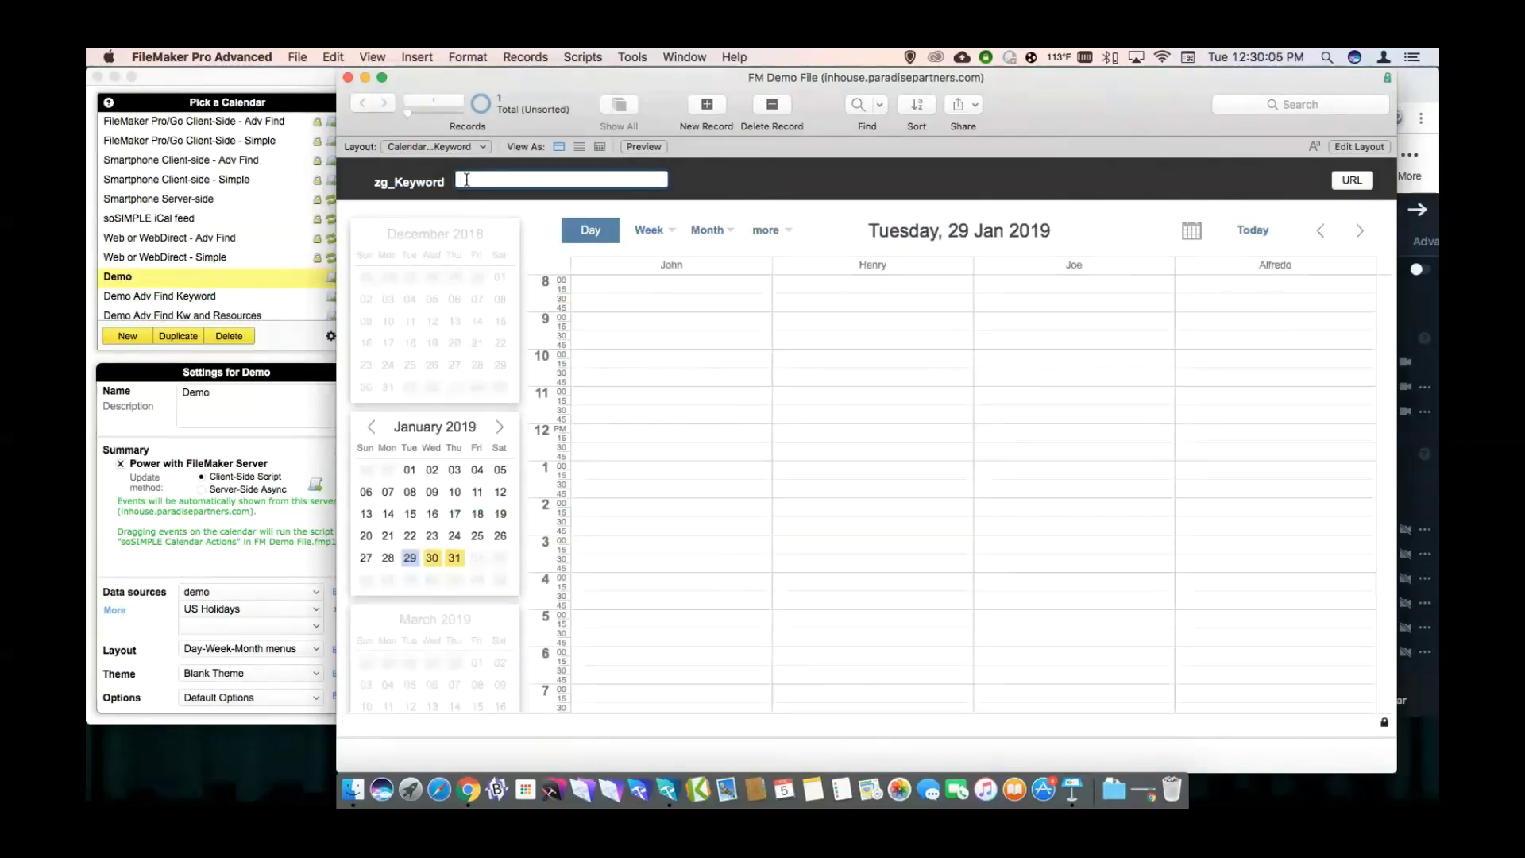
{"action": "key", "text": "Return"}
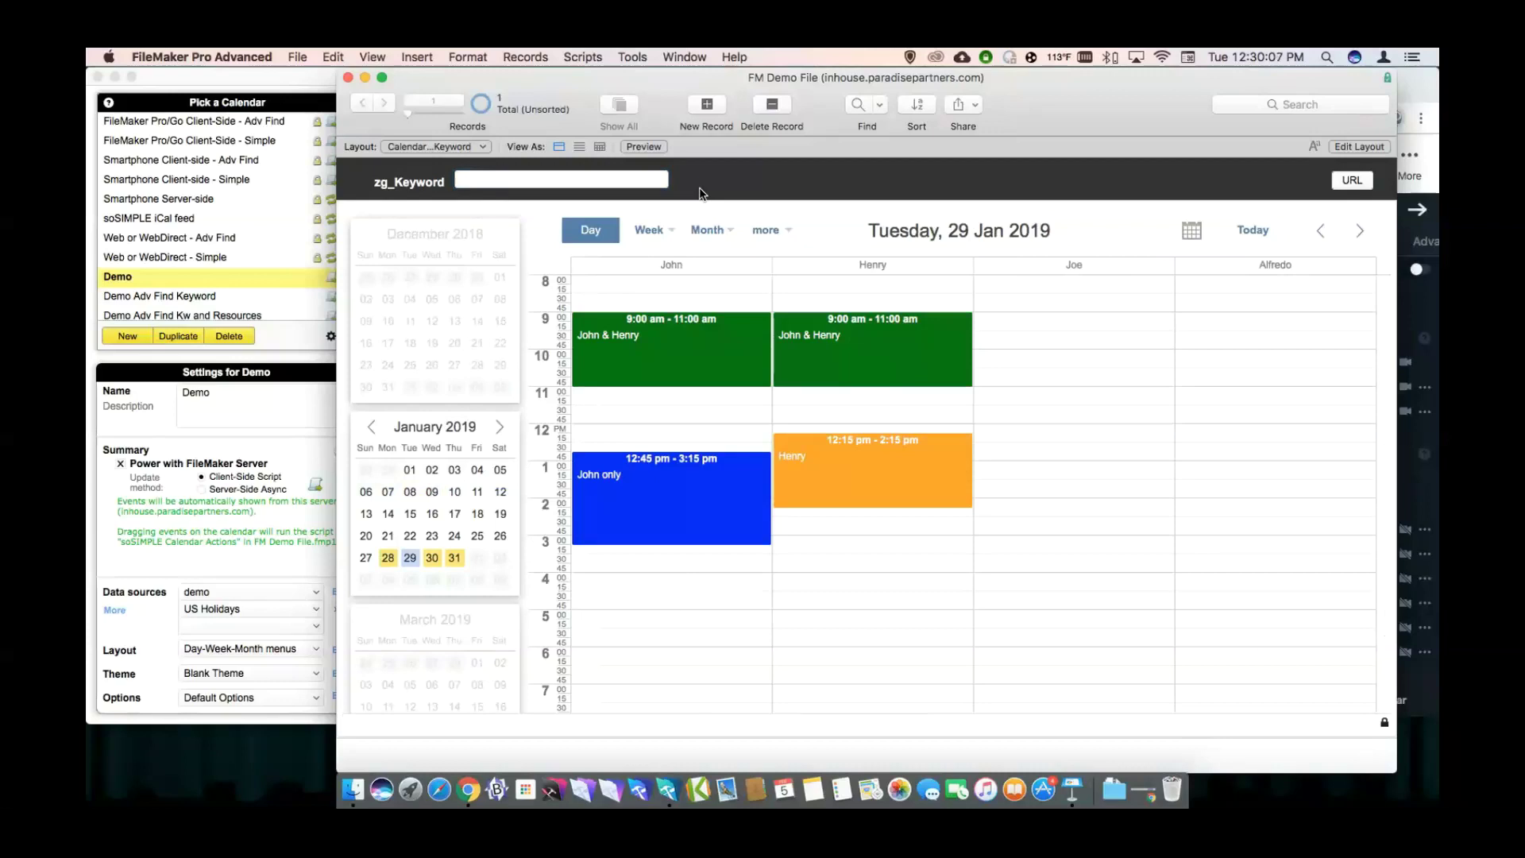
Show the calendar in the standard Month view and filter its events by the keyword "description".
{"action": "mouse_move", "coordinate": [707, 230]}
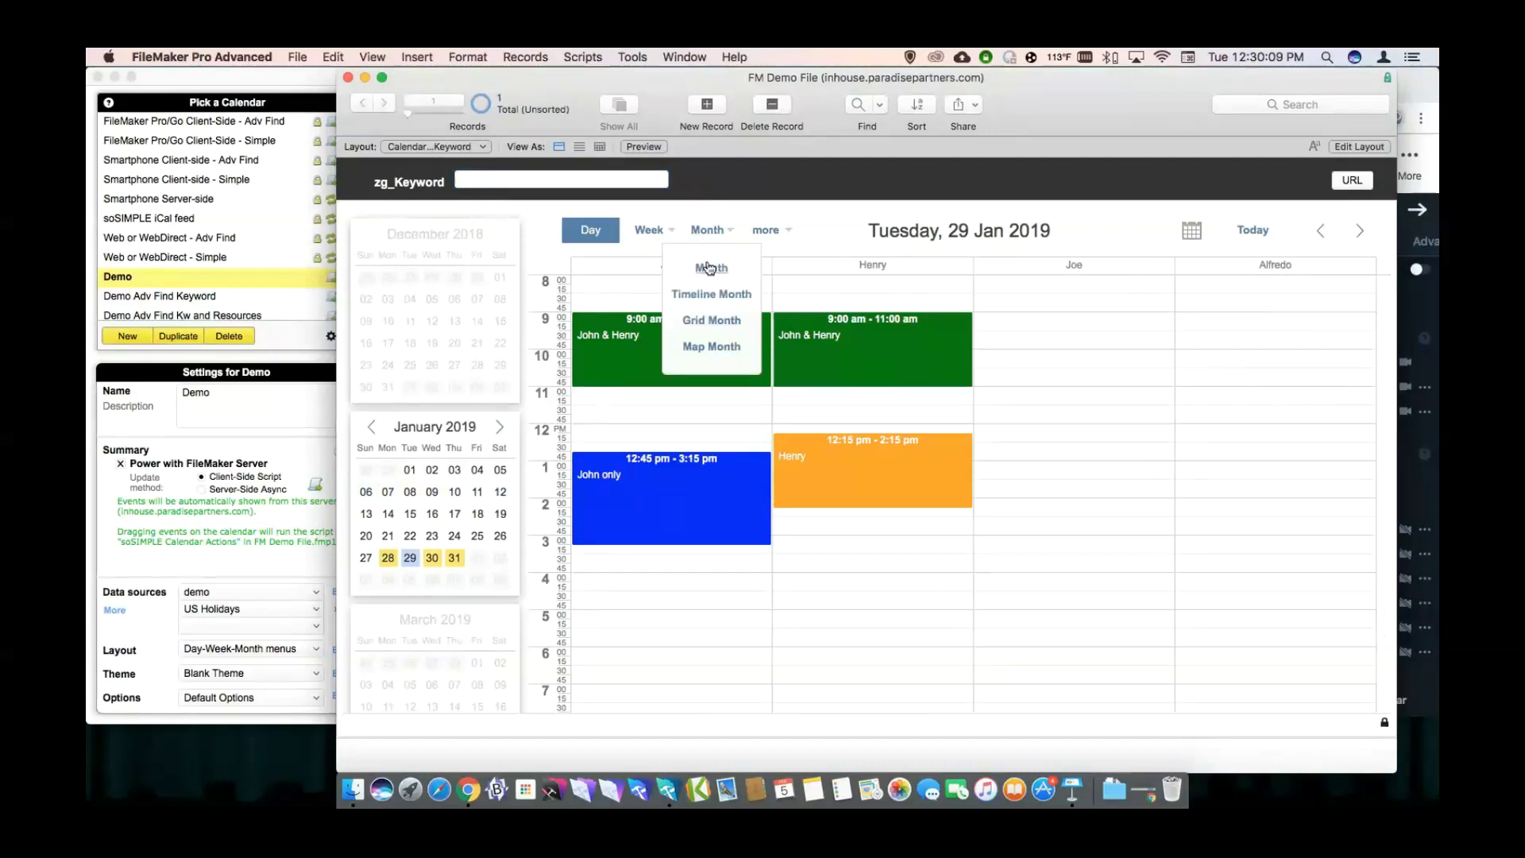
{"action": "left_click", "coordinate": [709, 267]}
{"action": "left_click", "coordinate": [559, 180]}
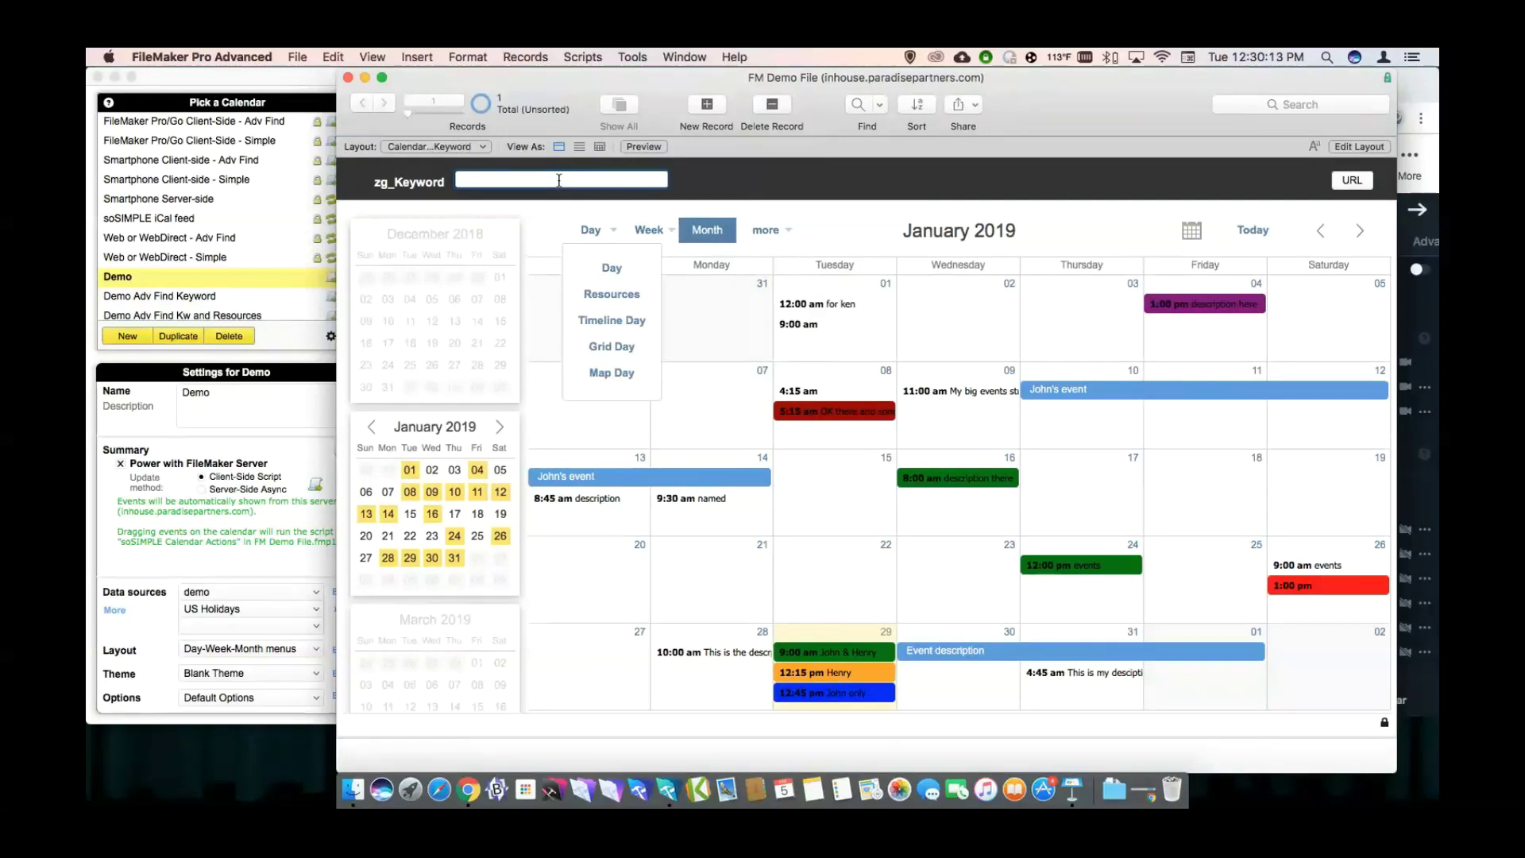
{"action": "type", "text": "descript"}
{"action": "type", "text": "oin"}
{"action": "key", "text": "BackSpace"}
{"action": "type", "text": "ion"}
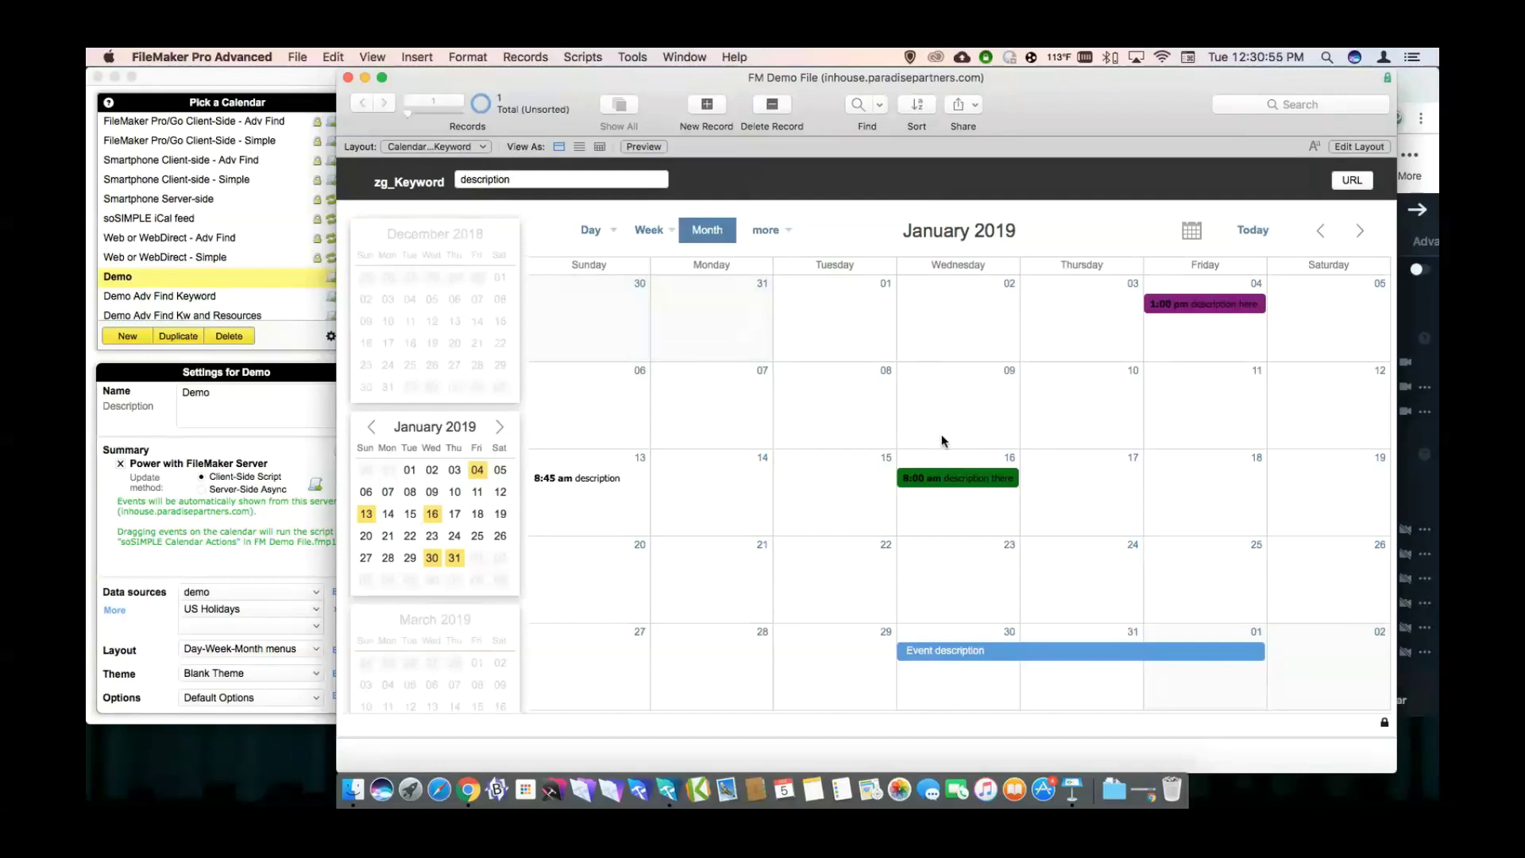
In the soSIMPLE Calendar Settings window, select the Demo Adv Find Keyword calendar and open its "demo Adv Find Keyword" data source template for editing.
{"action": "left_click", "coordinate": [246, 512]}
{"action": "left_click", "coordinate": [213, 297]}
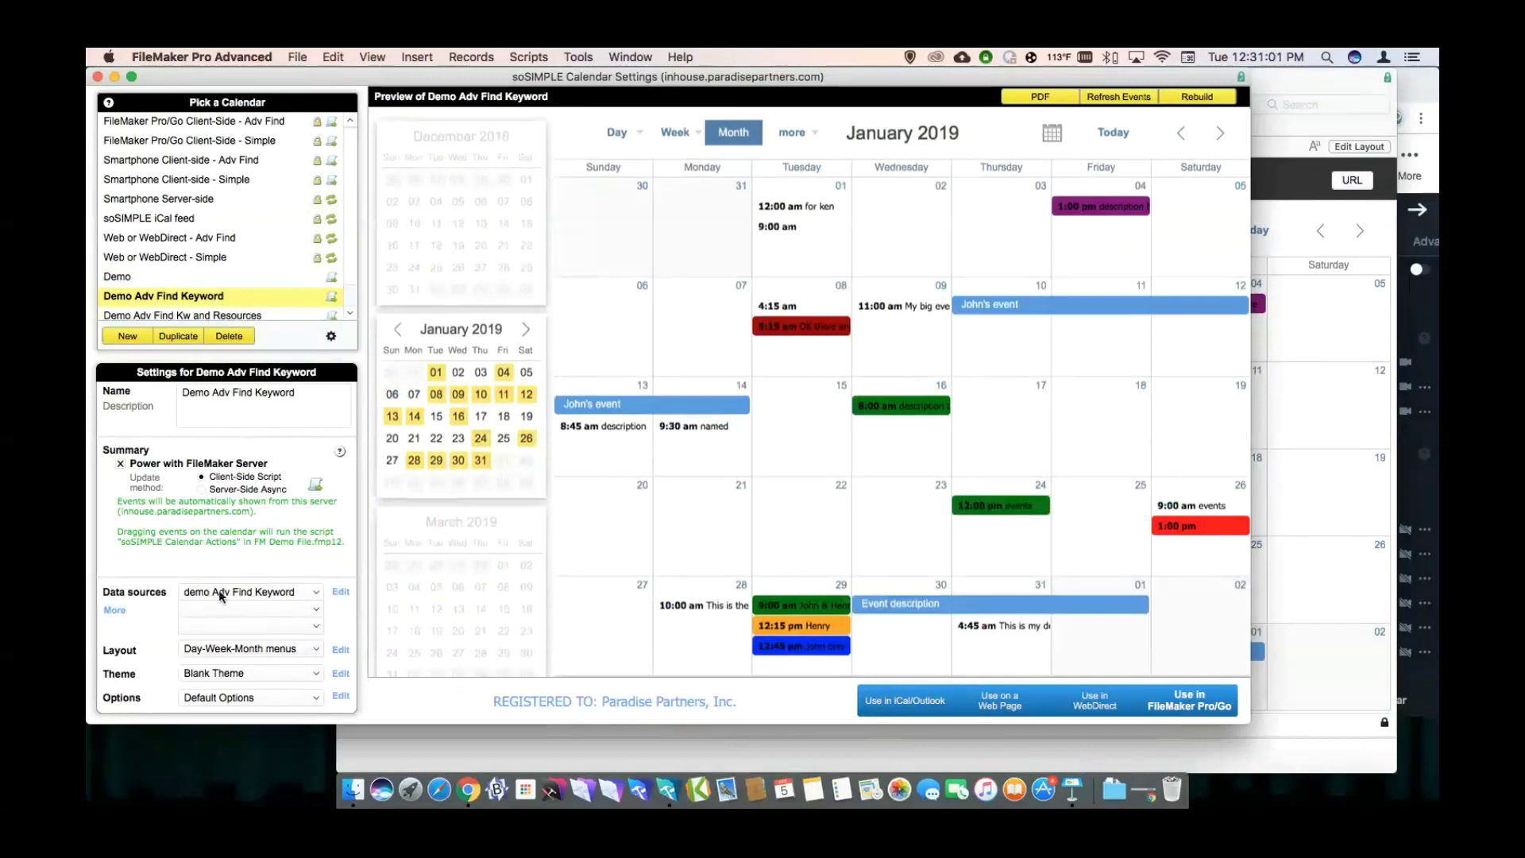
{"action": "left_click", "coordinate": [340, 592]}
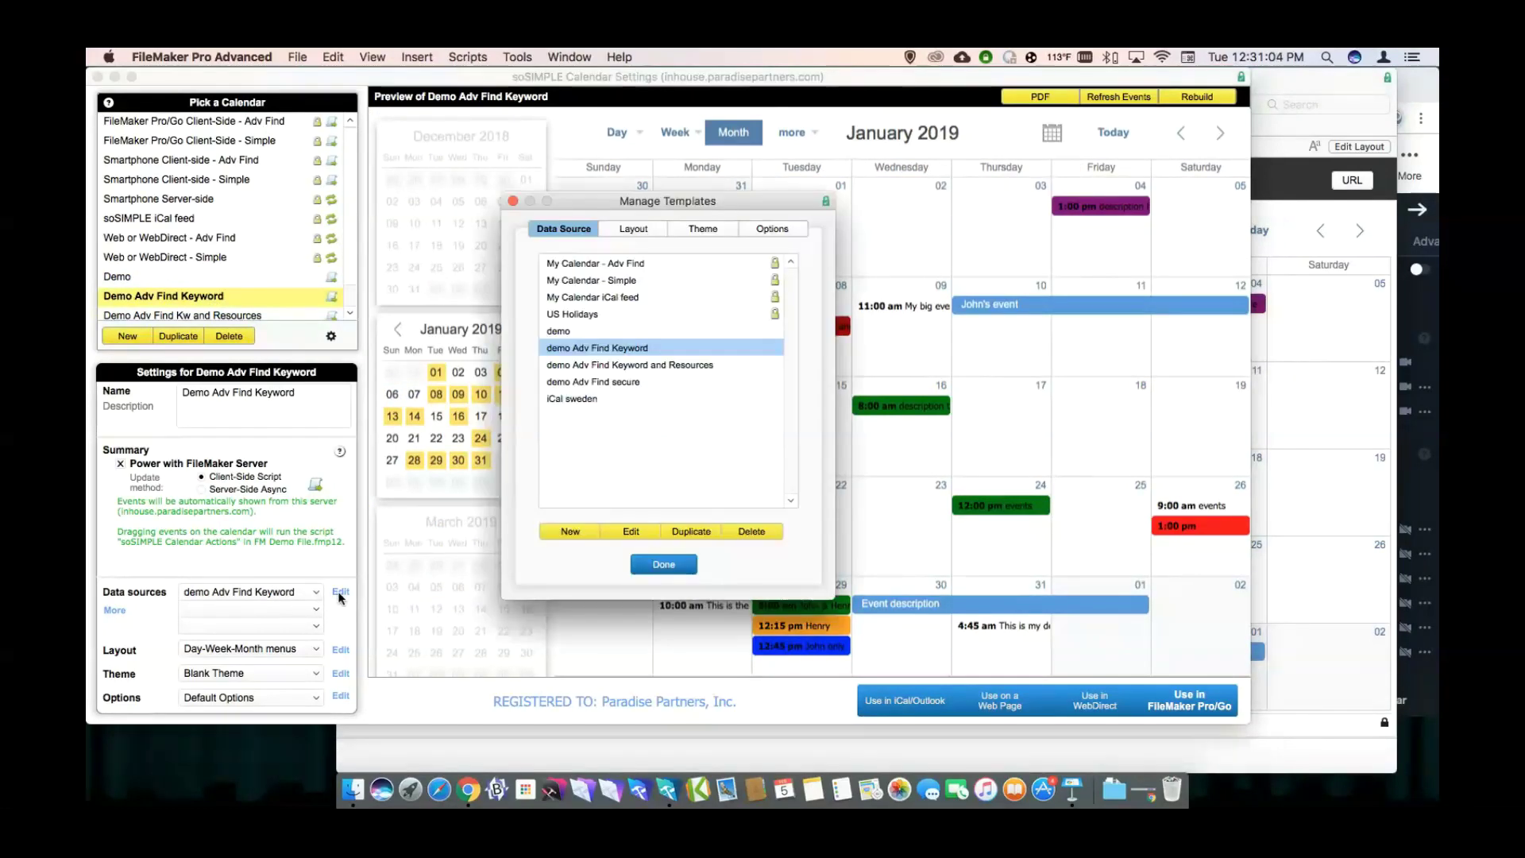
{"action": "left_click", "coordinate": [616, 537]}
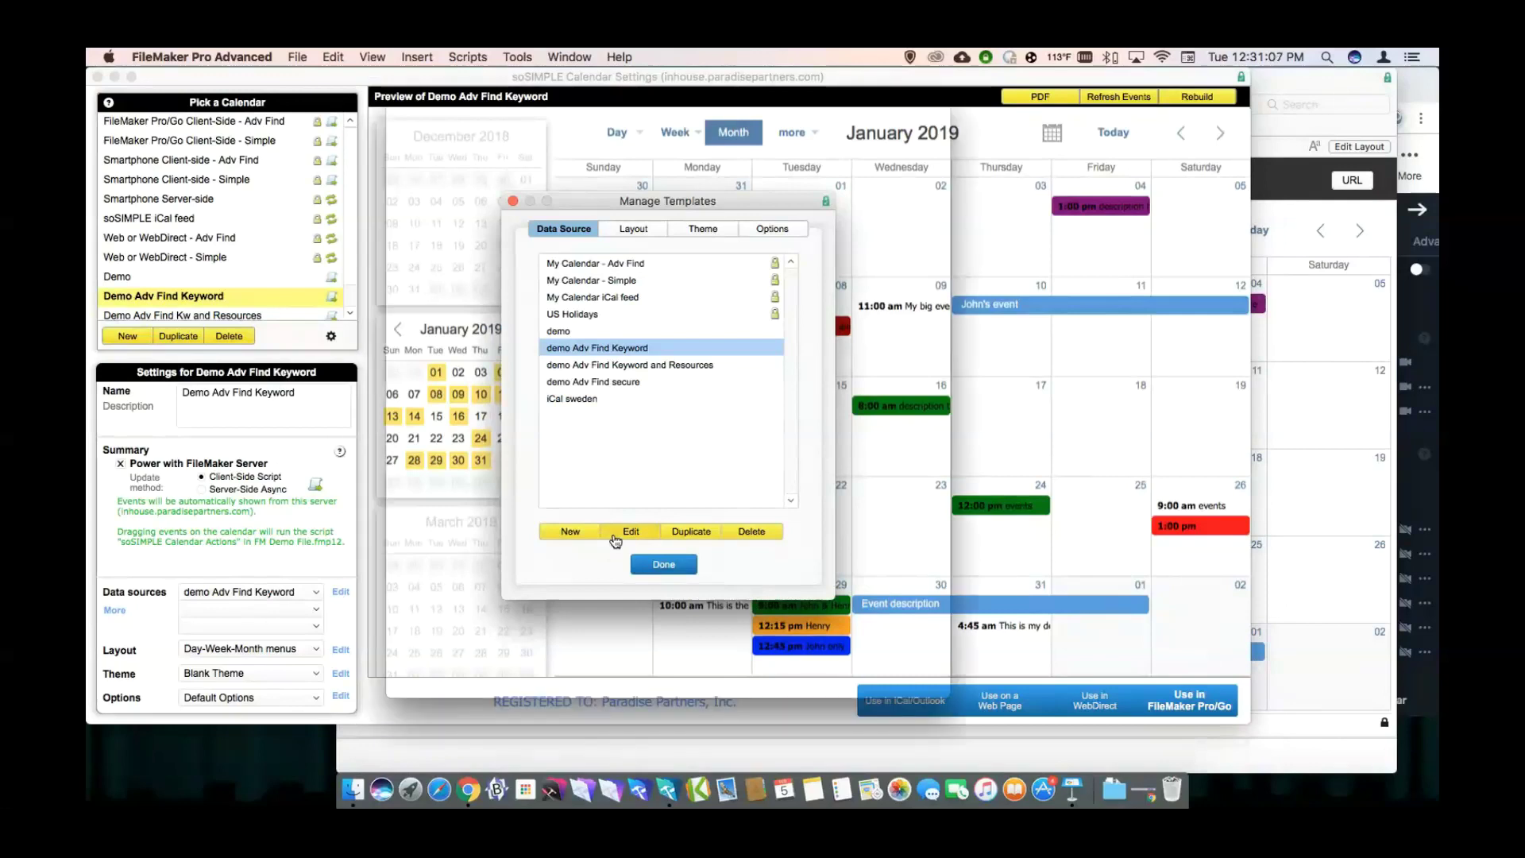
Examine the template's script settings, keeping "Advanced Find Server-Side Keyword" as the optional find script and "Export Events Standalone" as the export script.
{"action": "left_click", "coordinate": [596, 572]}
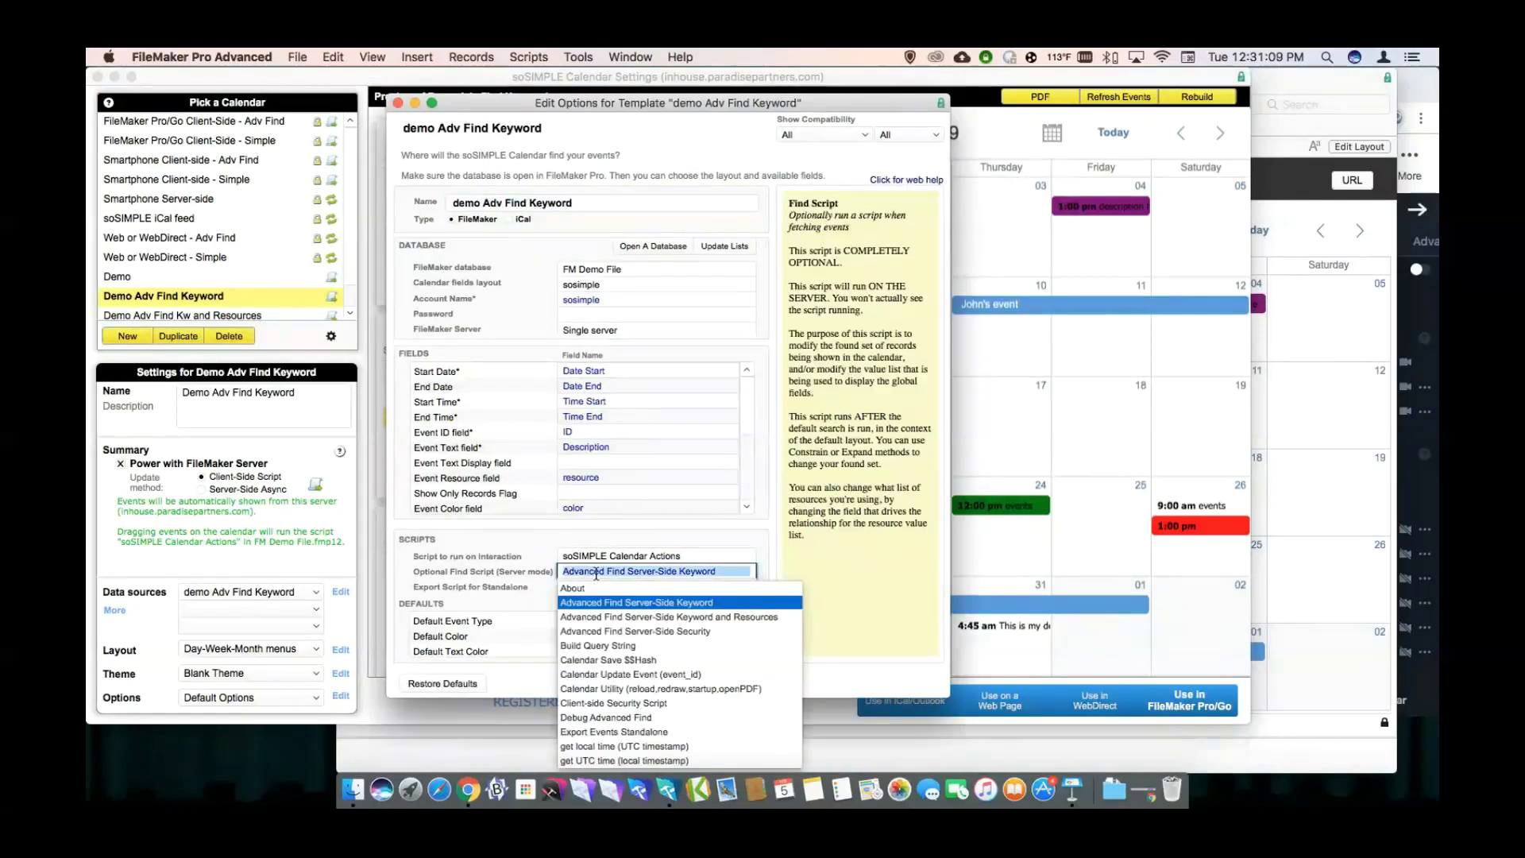
{"action": "left_click", "coordinate": [623, 603]}
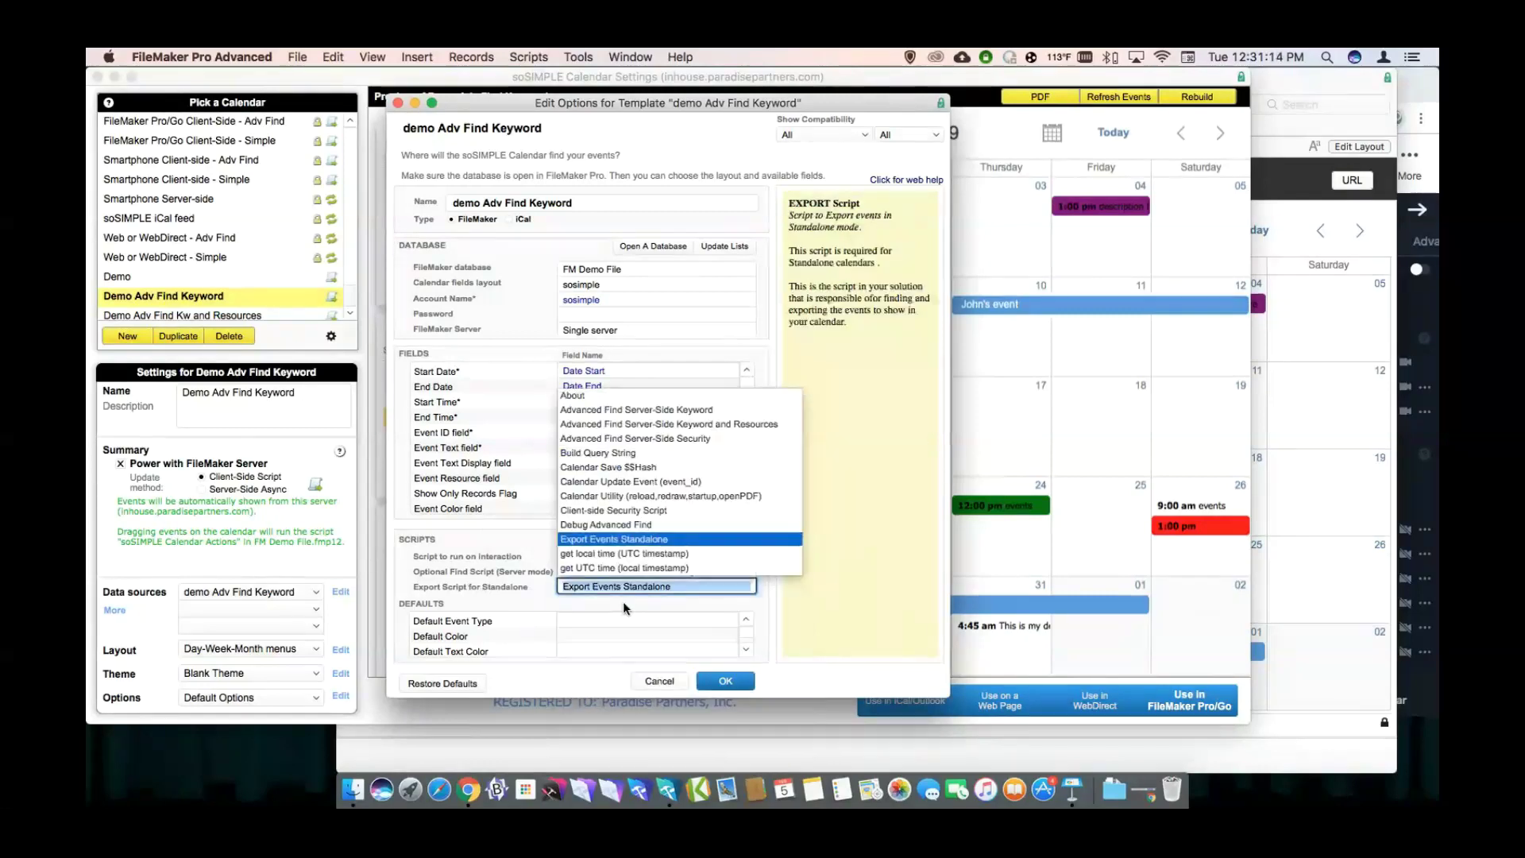
{"action": "left_click", "coordinate": [519, 594]}
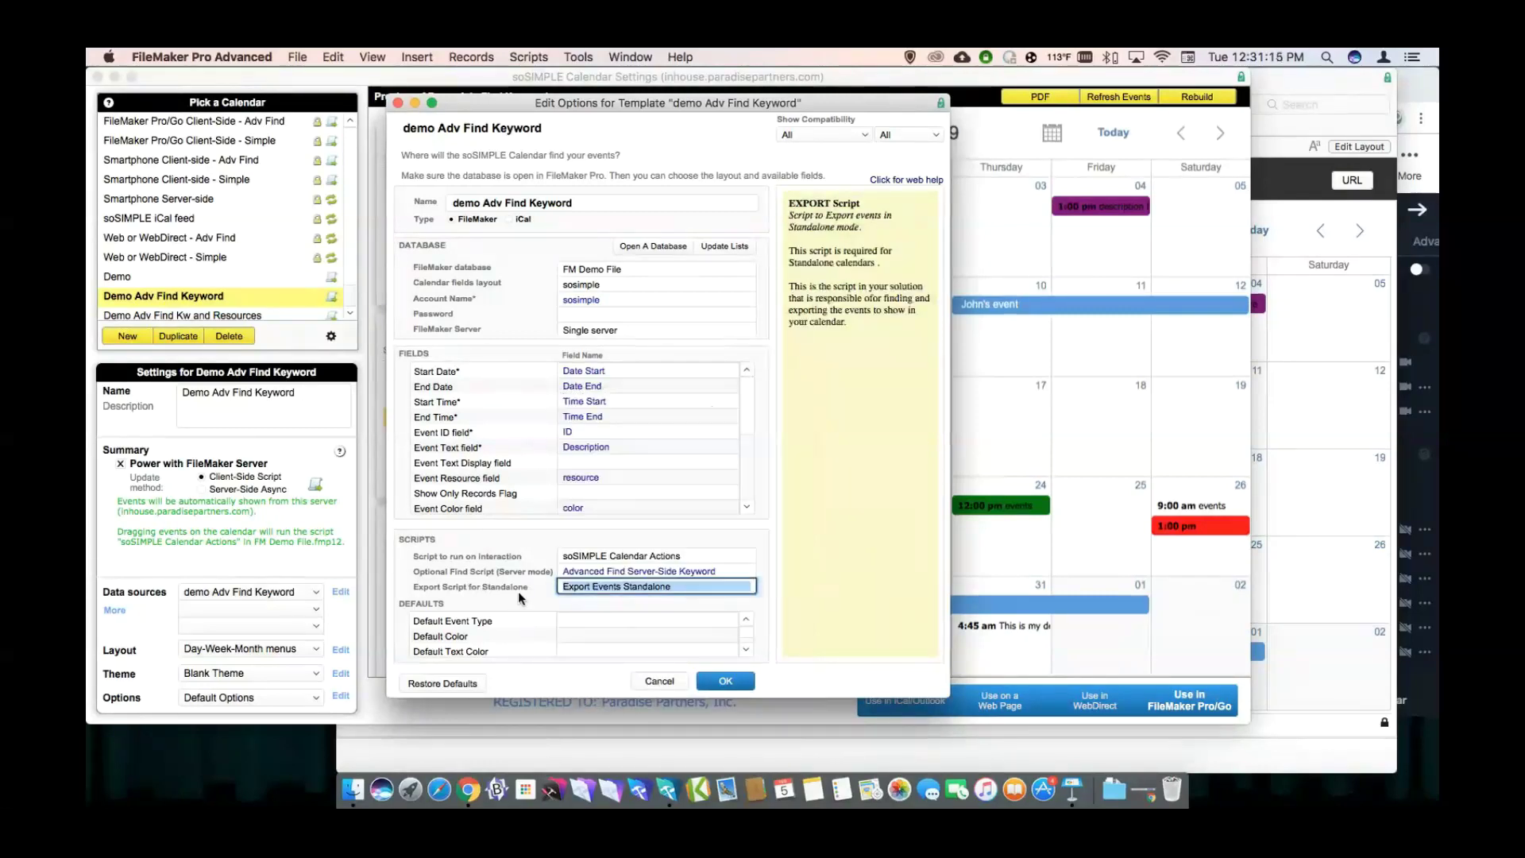
{"action": "left_click", "coordinate": [584, 572]}
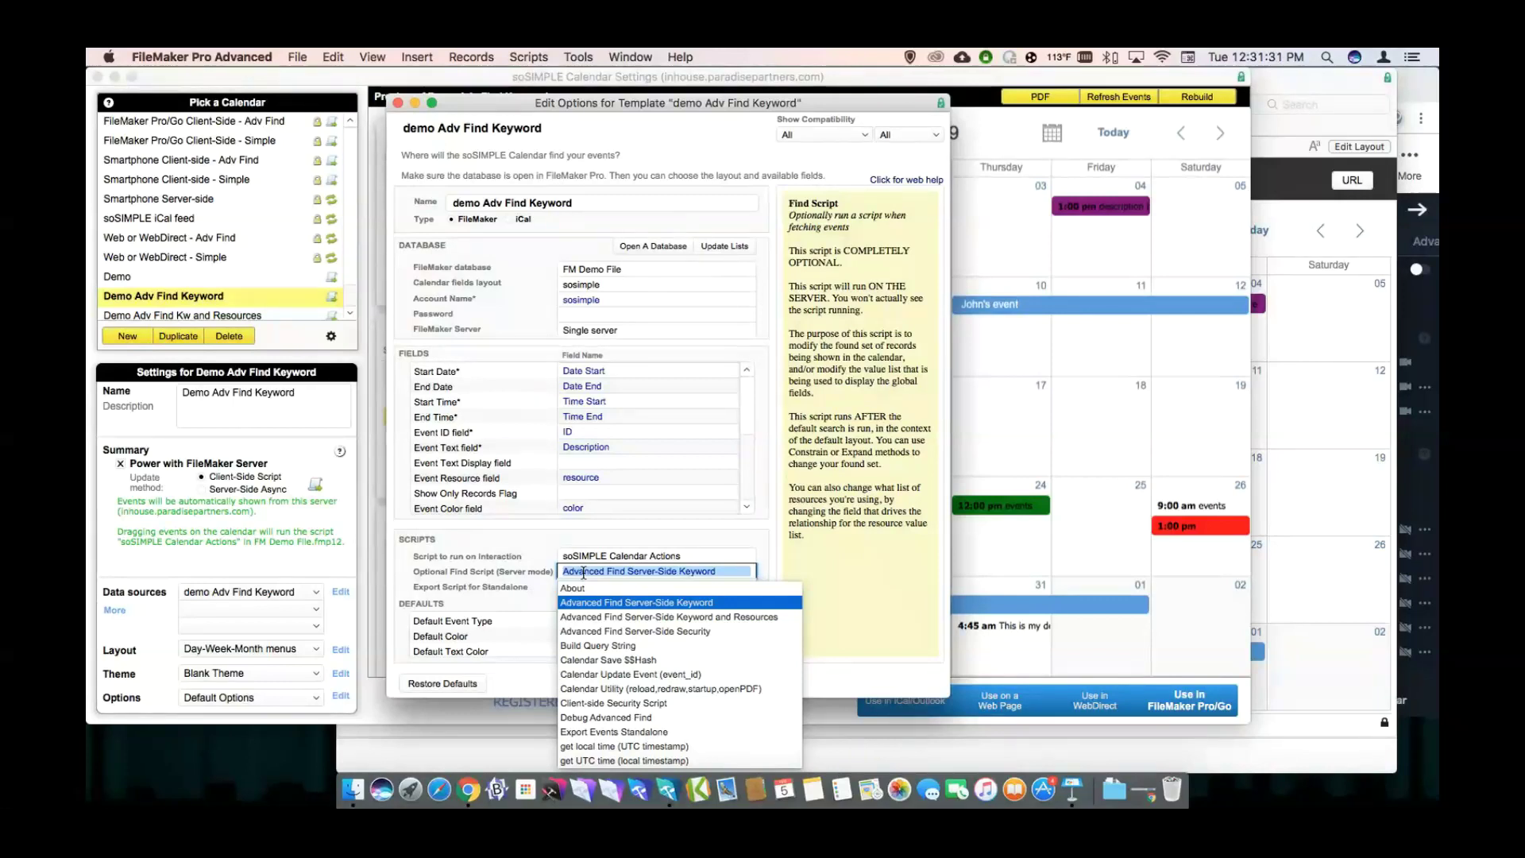
{"action": "key", "text": "Return"}
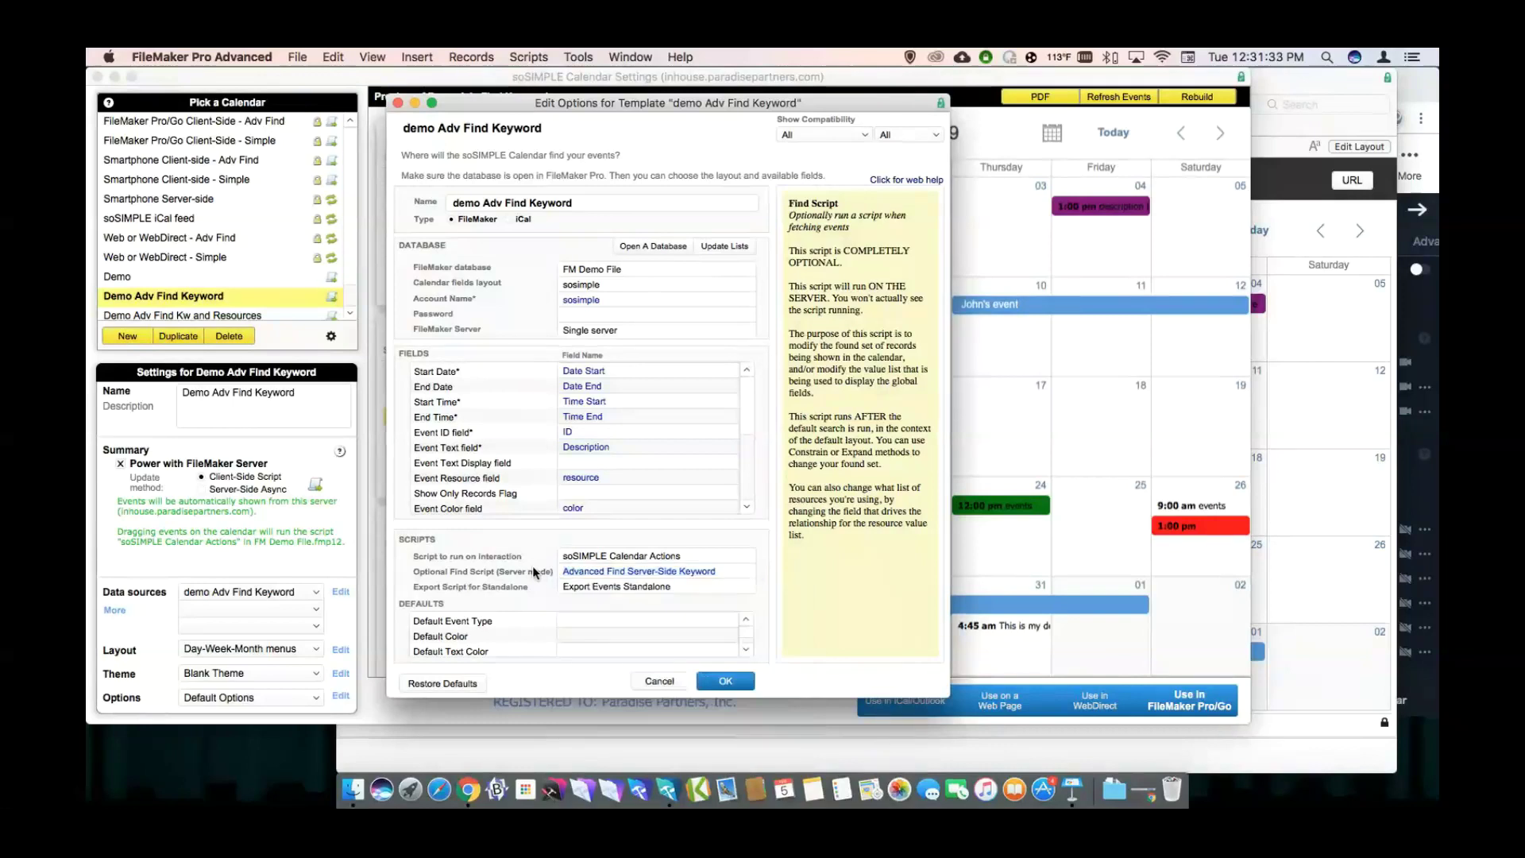
Accept the template options, close the template manager, and return to the FM Demo File window.
{"action": "left_click", "coordinate": [713, 682]}
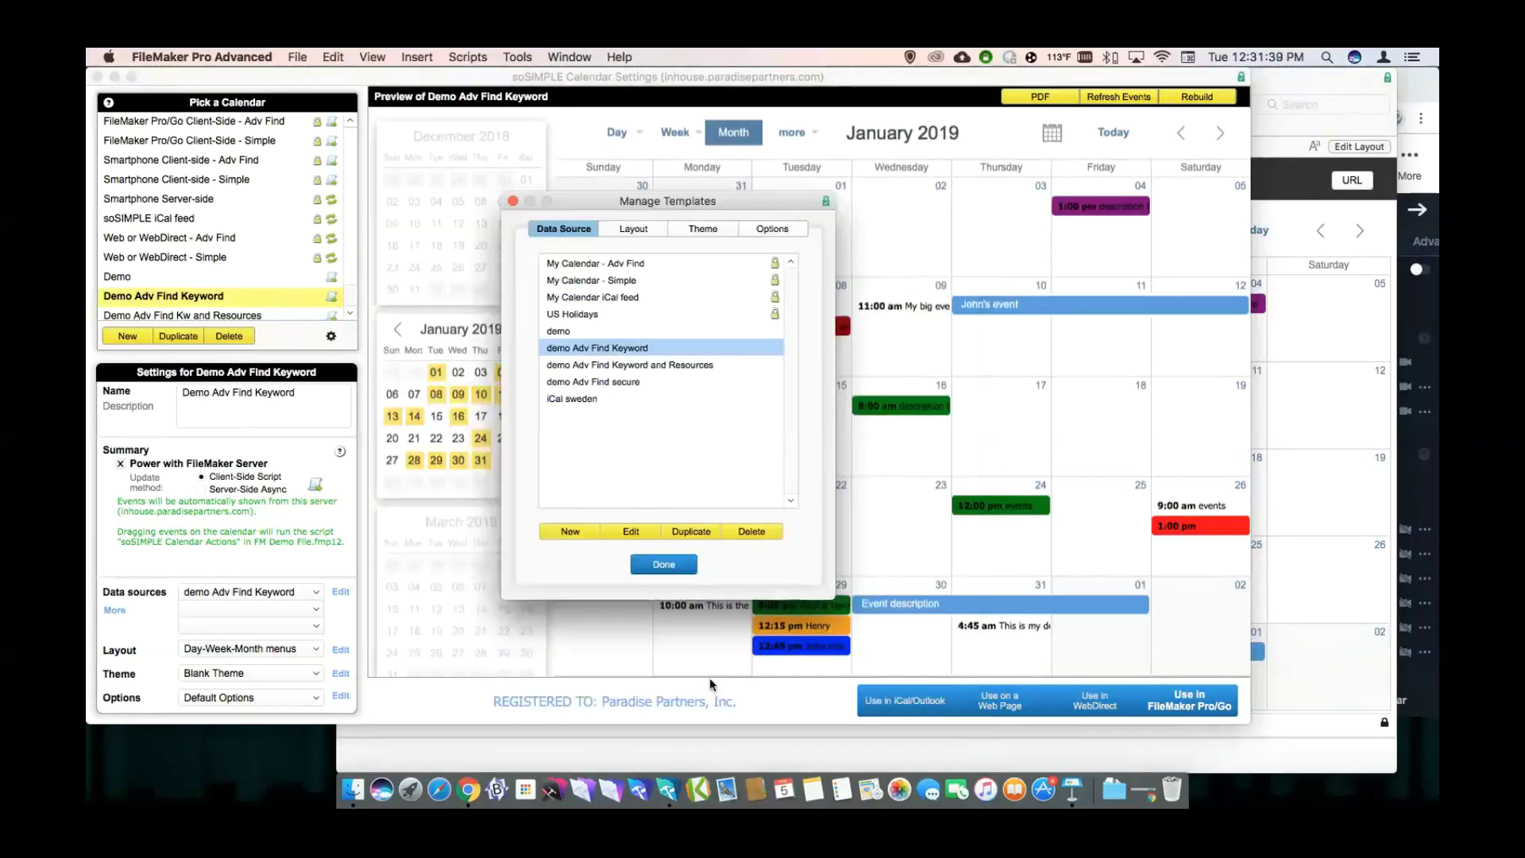
{"action": "left_click", "coordinate": [656, 564]}
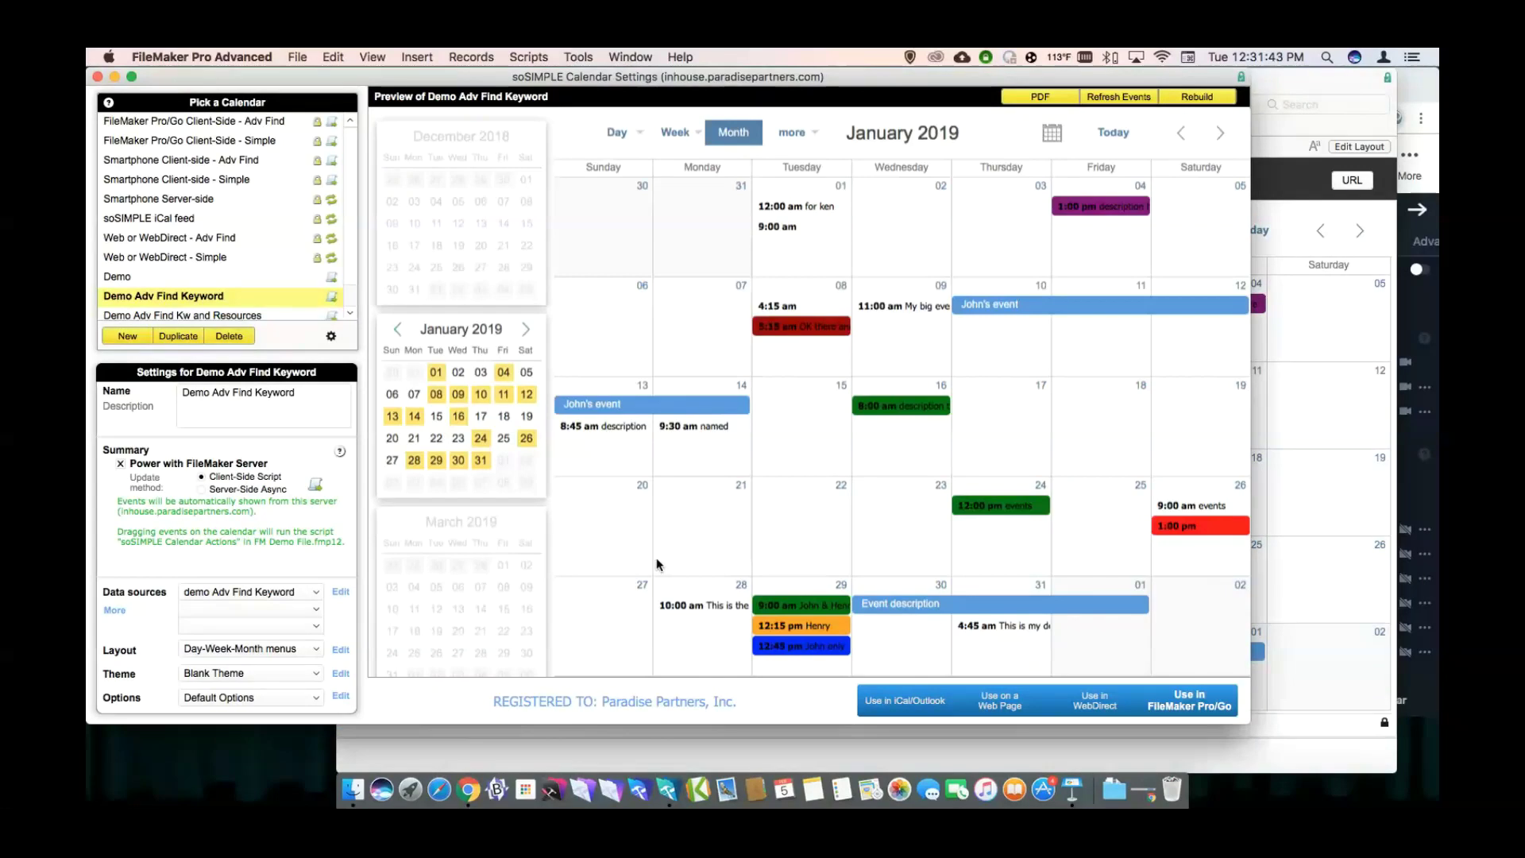
{"action": "left_click", "coordinate": [460, 746]}
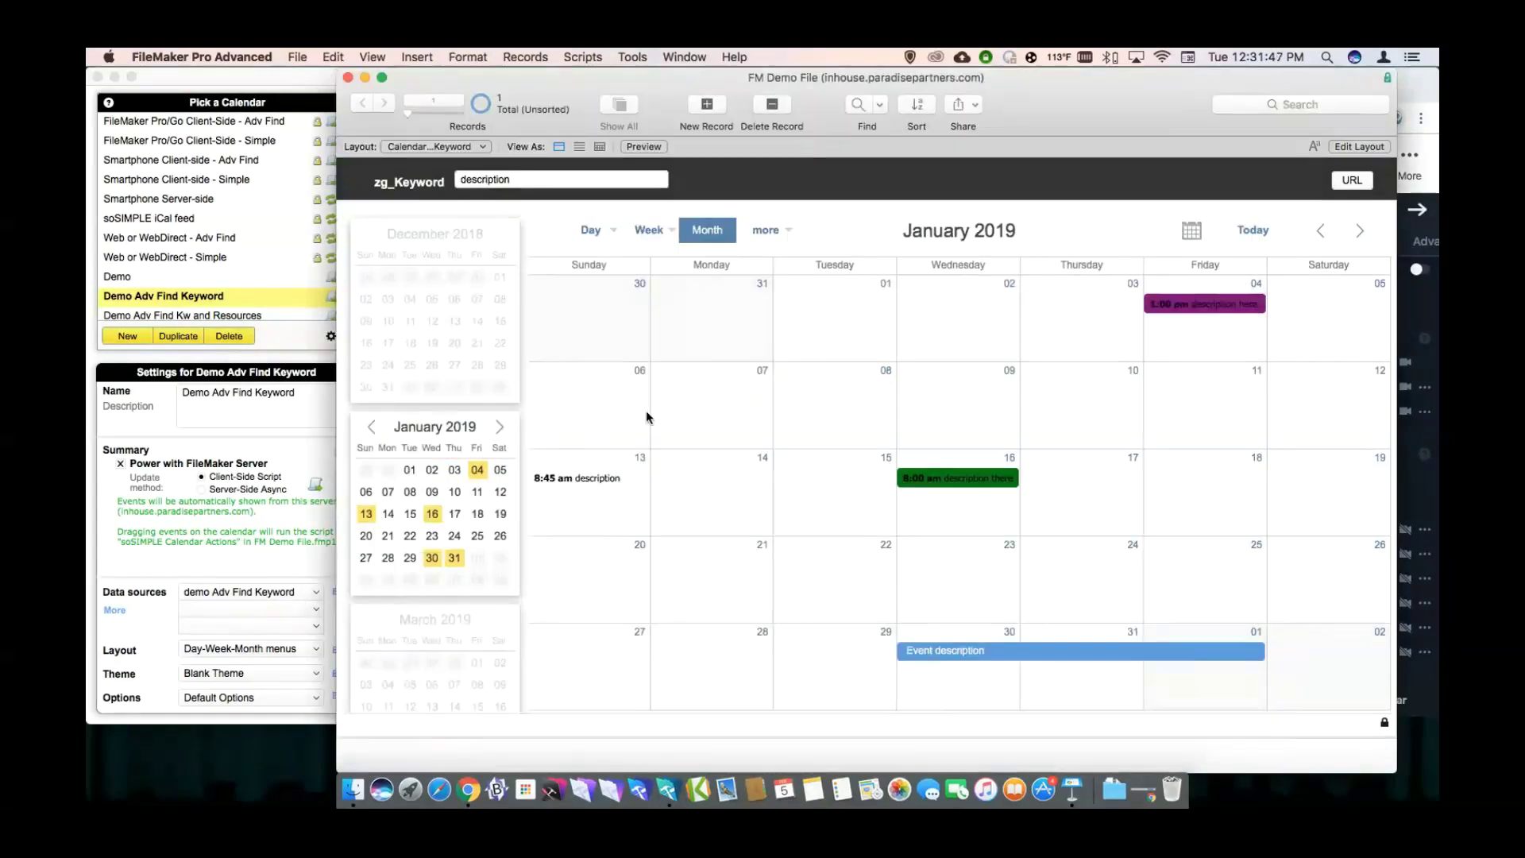
Inspect the find_parameter and Interface::zg_Keyword parts of the calendar web viewer's address in Layout mode, then return to Browse mode without changes.
{"action": "key", "text": "super+l"}
{"action": "double_click", "coordinate": [709, 402]}
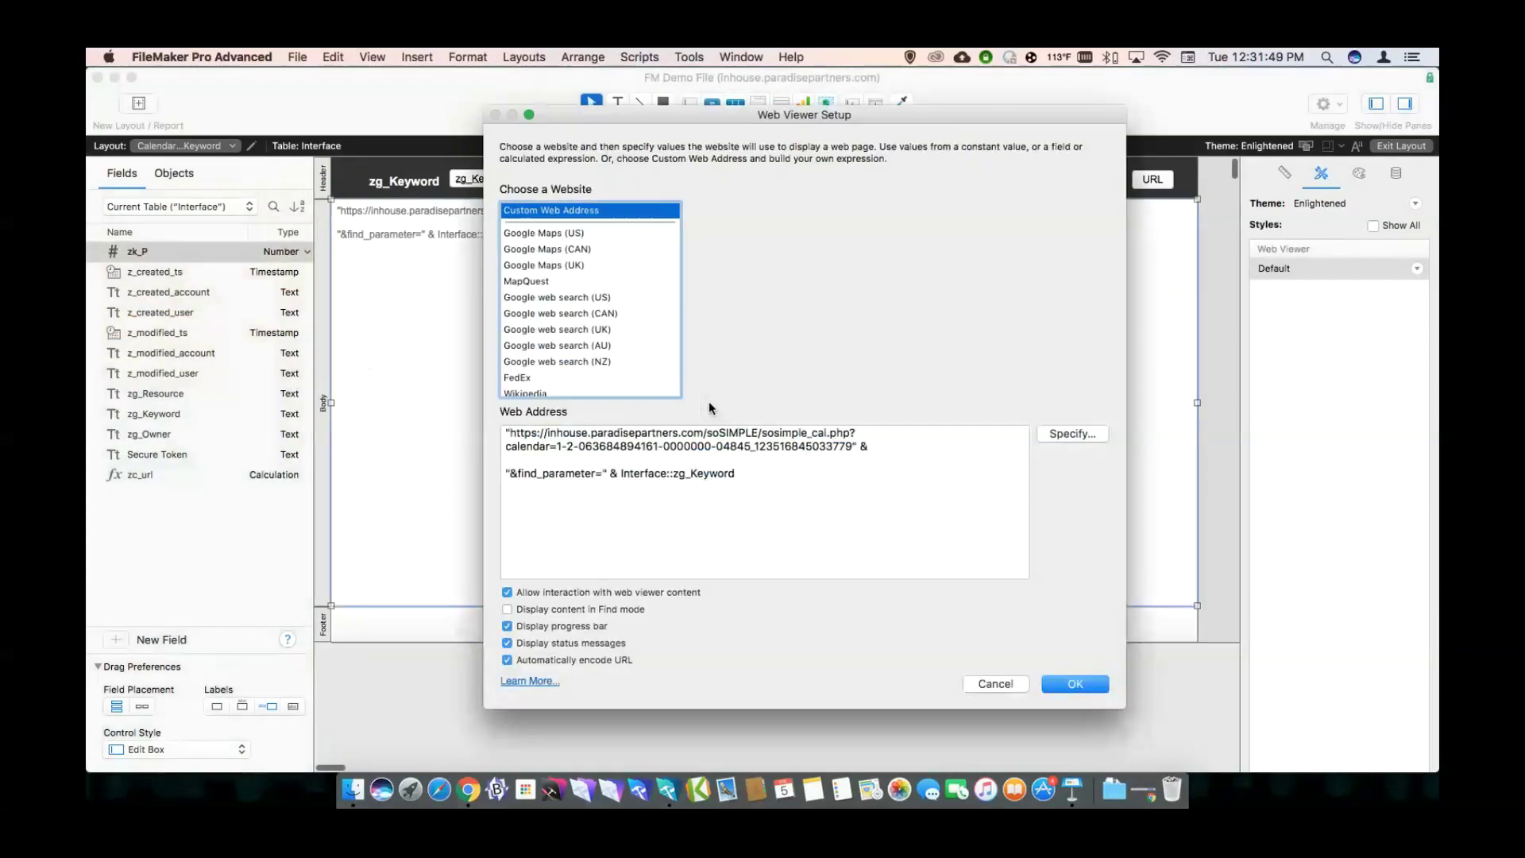
{"action": "double_click", "coordinate": [555, 474]}
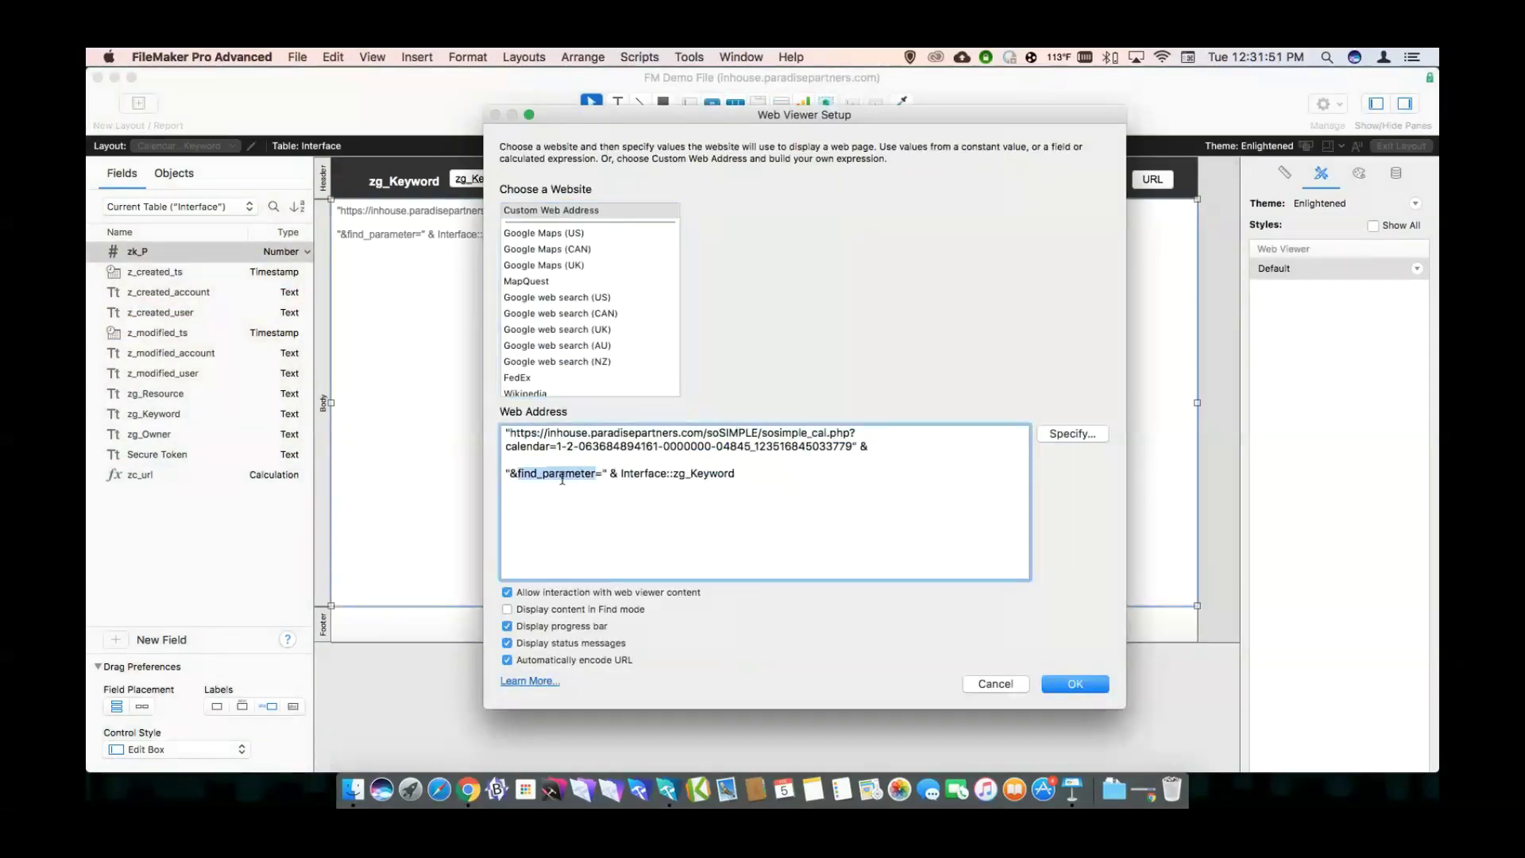
{"action": "double_click", "coordinate": [645, 473]}
{"action": "left_click", "coordinate": [696, 473]}
{"action": "left_click_drag", "start_coordinate": [695, 473], "coordinate": [657, 474]}
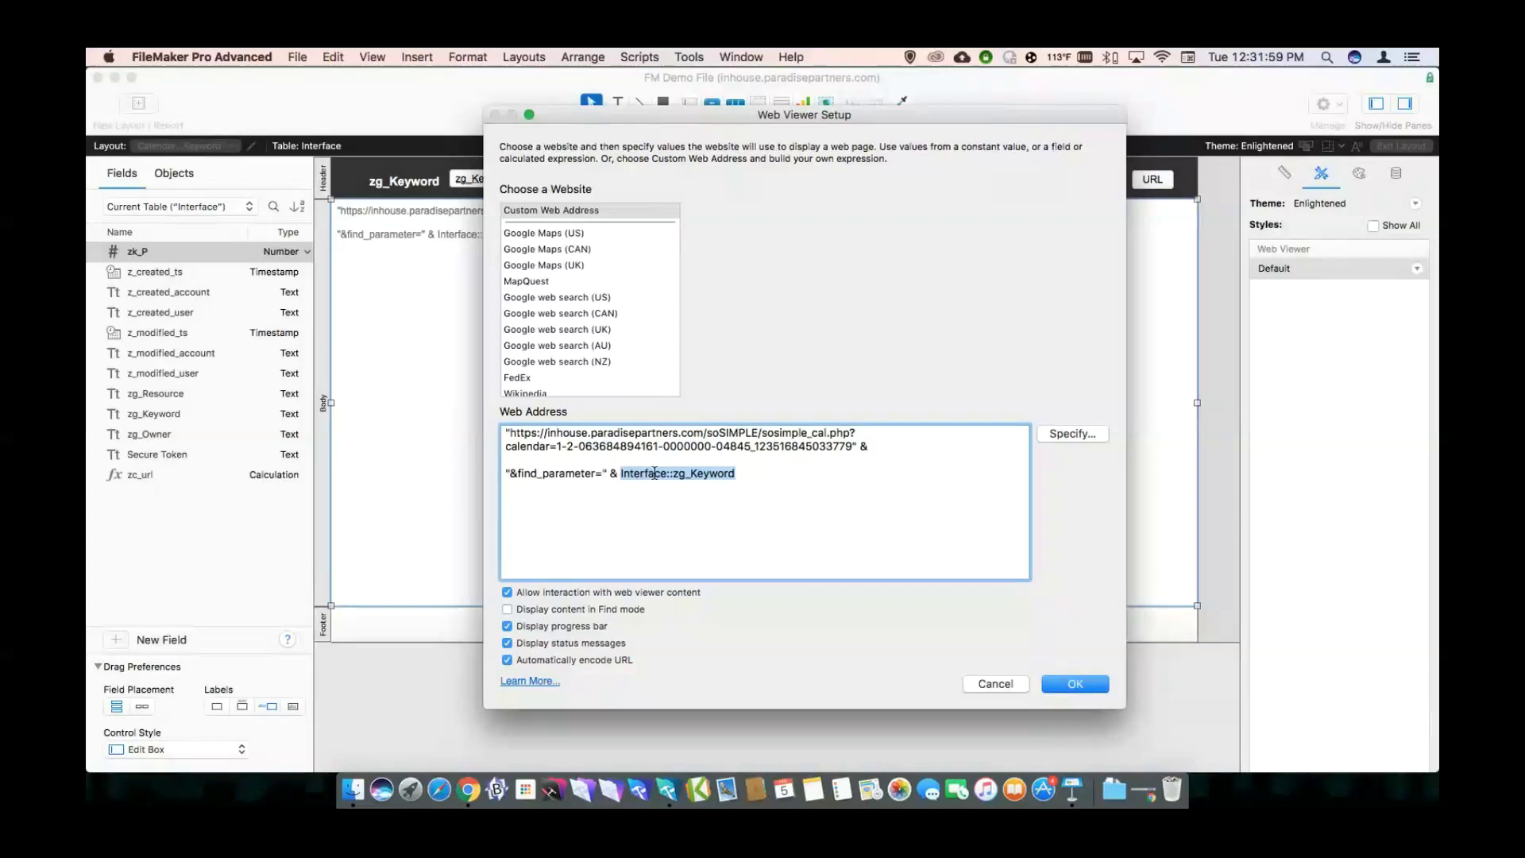
{"action": "double_click", "coordinate": [565, 474]}
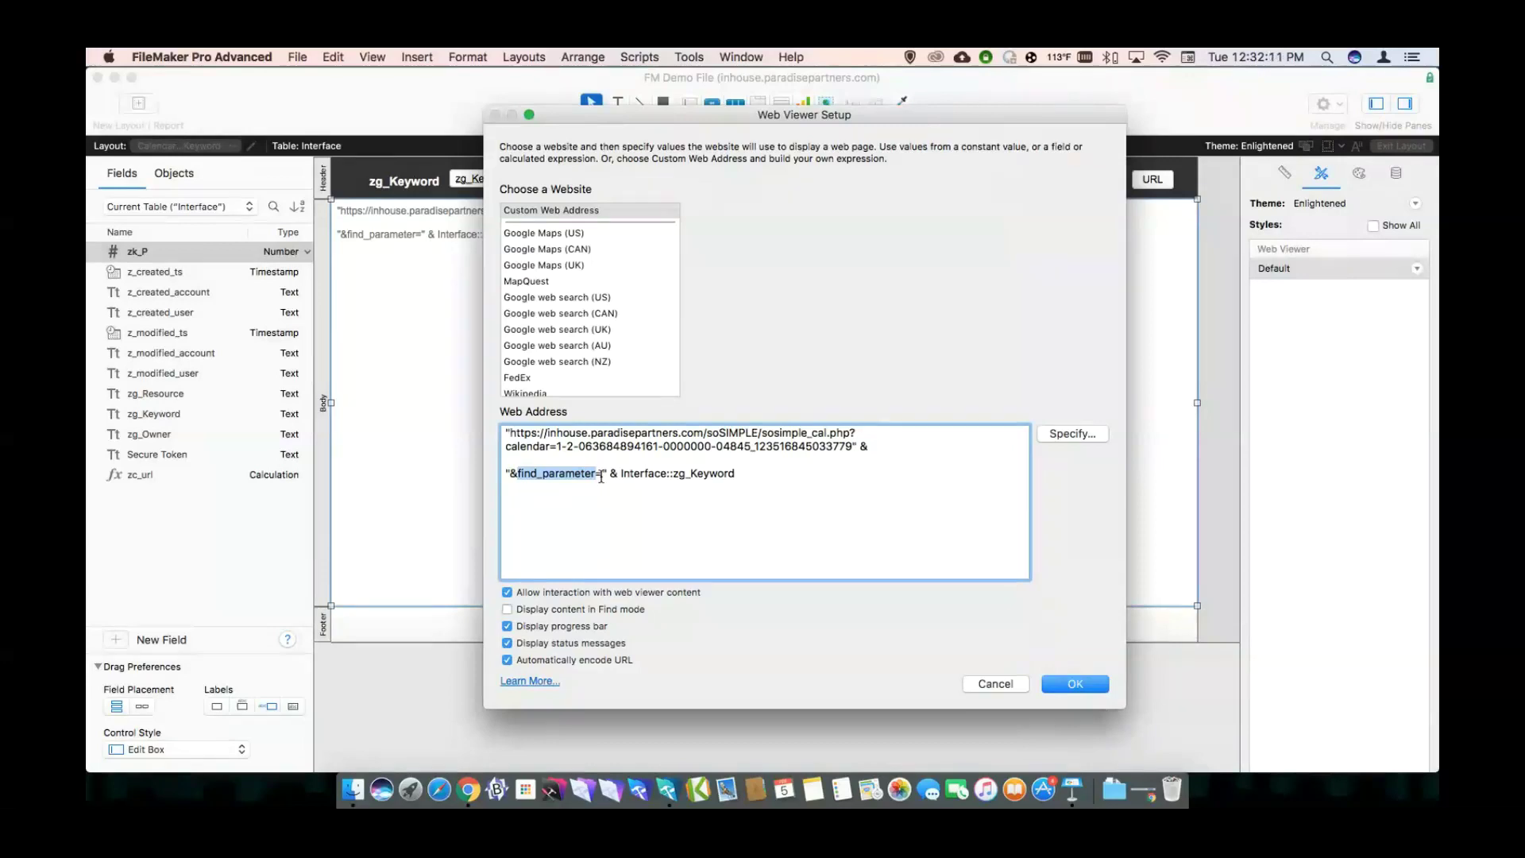
{"action": "left_click", "coordinate": [995, 683]}
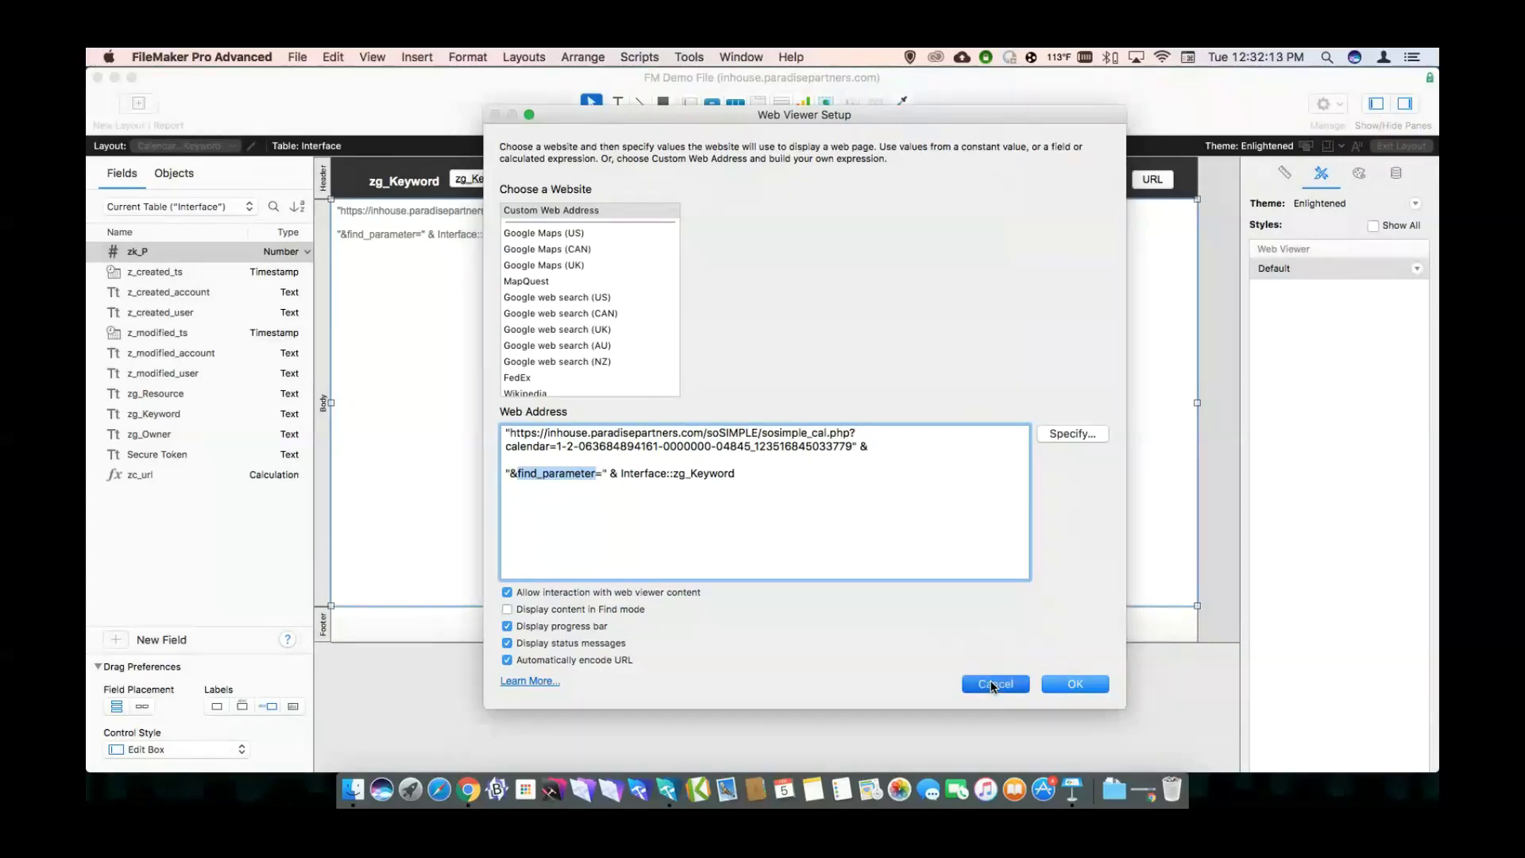
{"action": "key", "text": "super+b"}
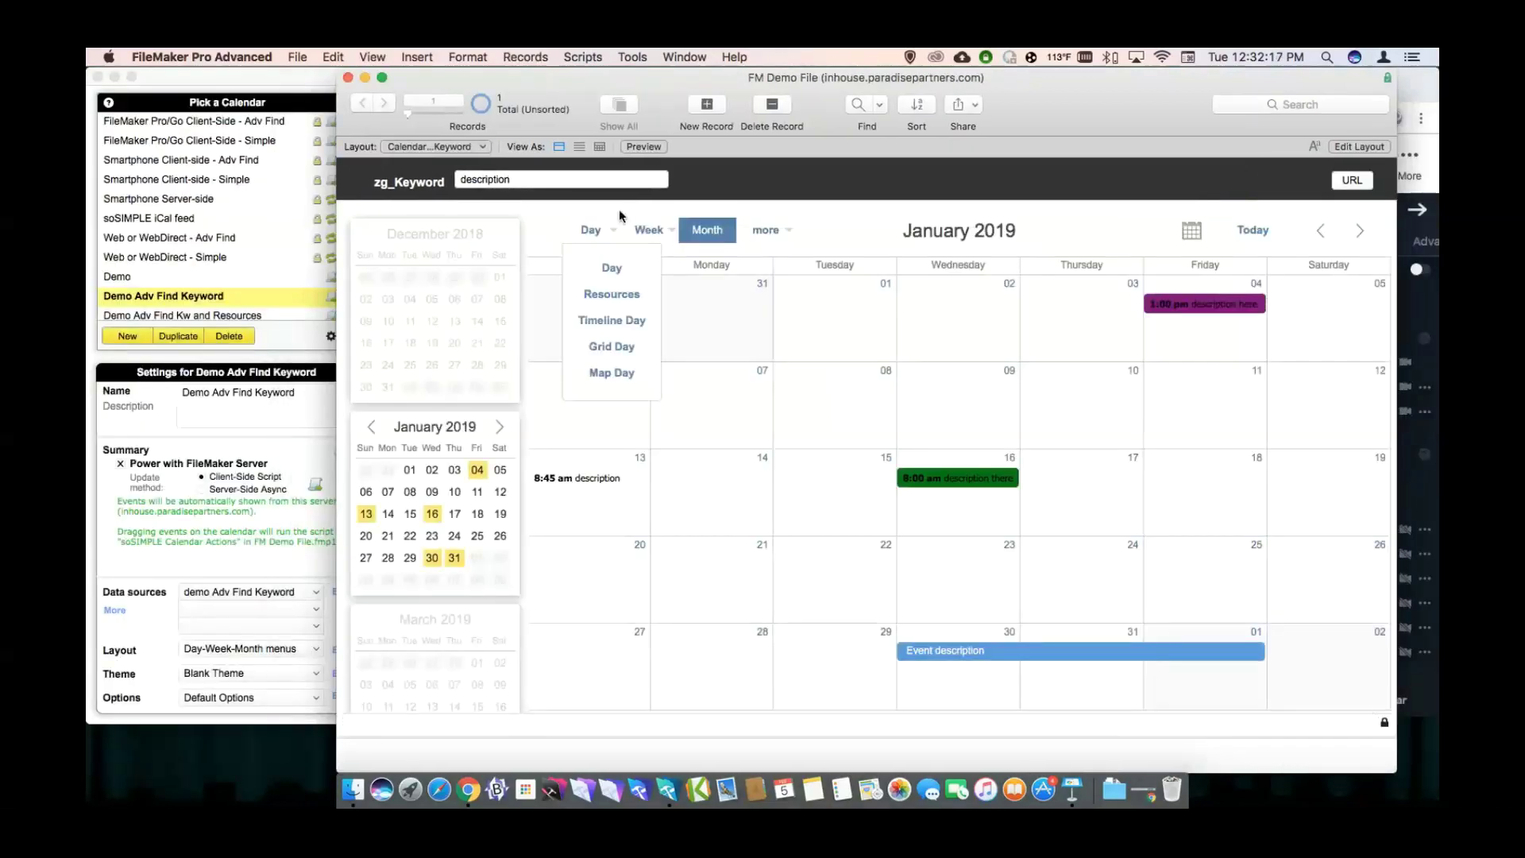
Open the Log layout in its own window from the list of managed layouts.
{"action": "left_click", "coordinate": [596, 56]}
{"action": "left_click", "coordinate": [599, 53]}
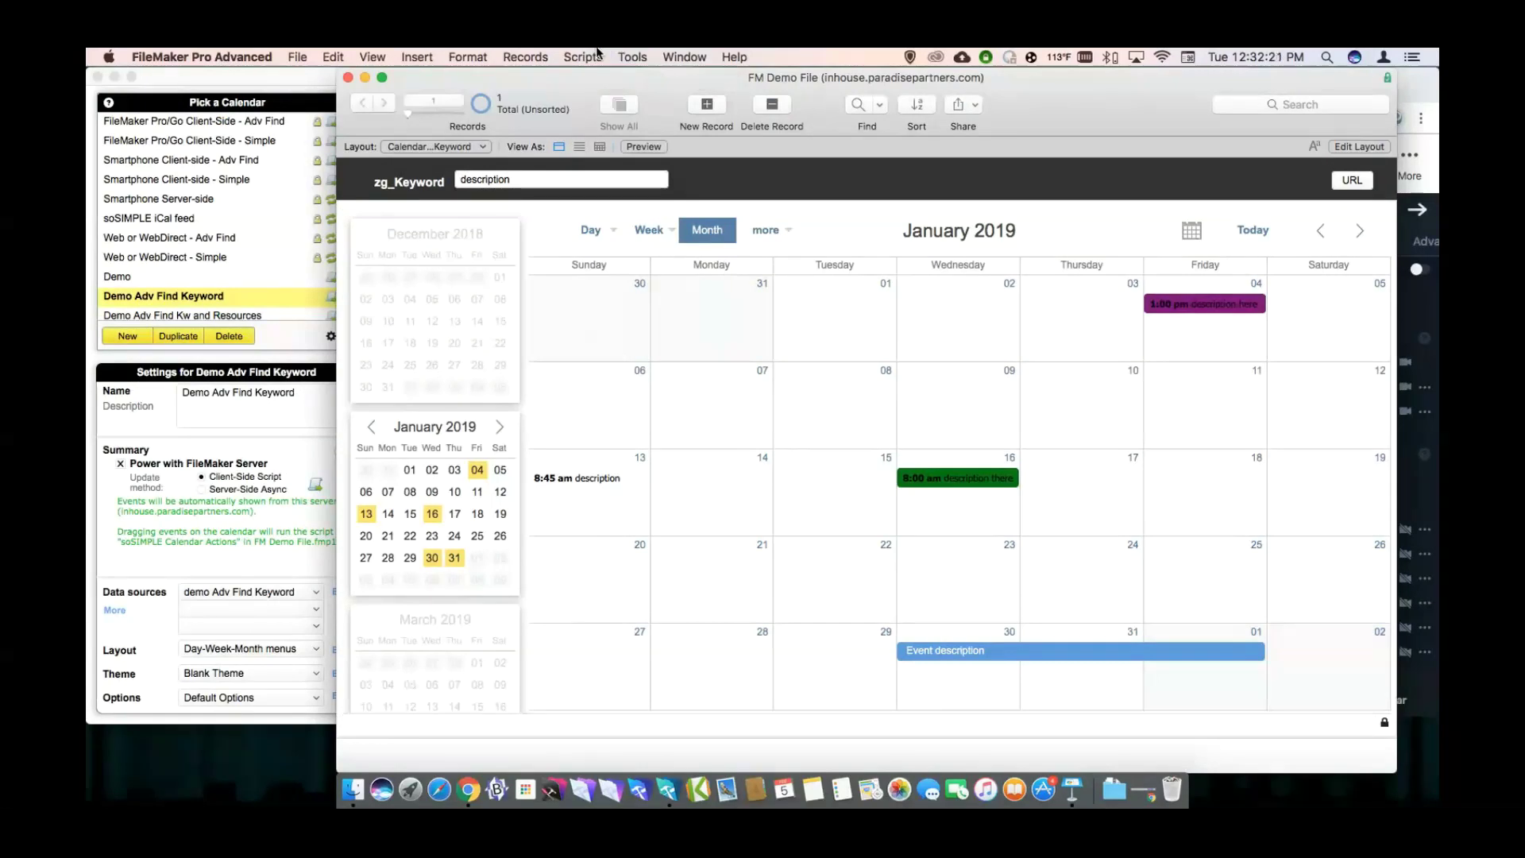
{"action": "key", "text": "shift+super+l"}
{"action": "left_click", "coordinate": [529, 384]}
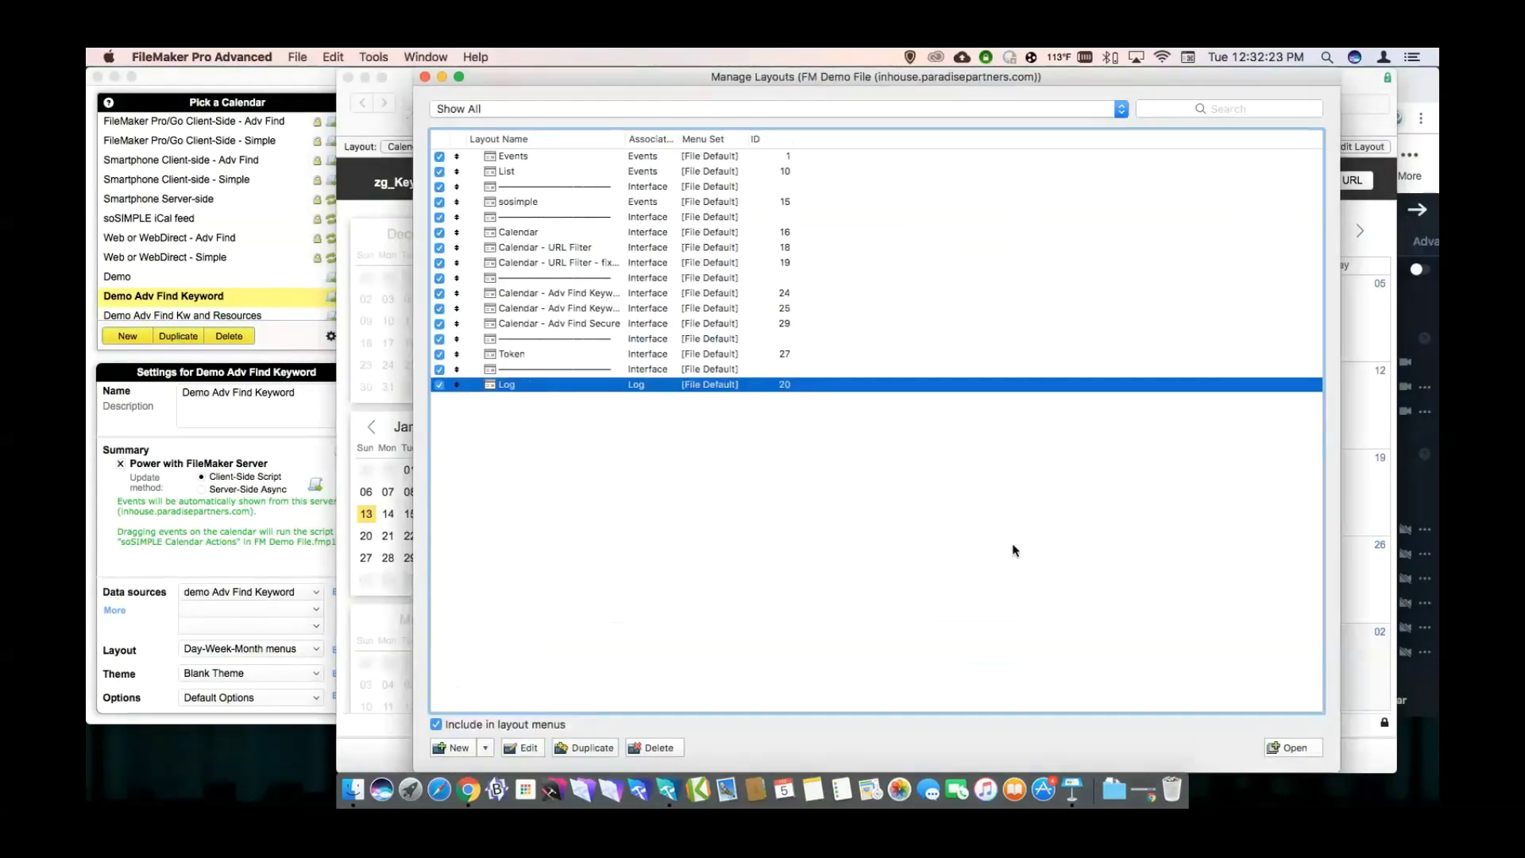
{"action": "left_click", "coordinate": [1298, 748]}
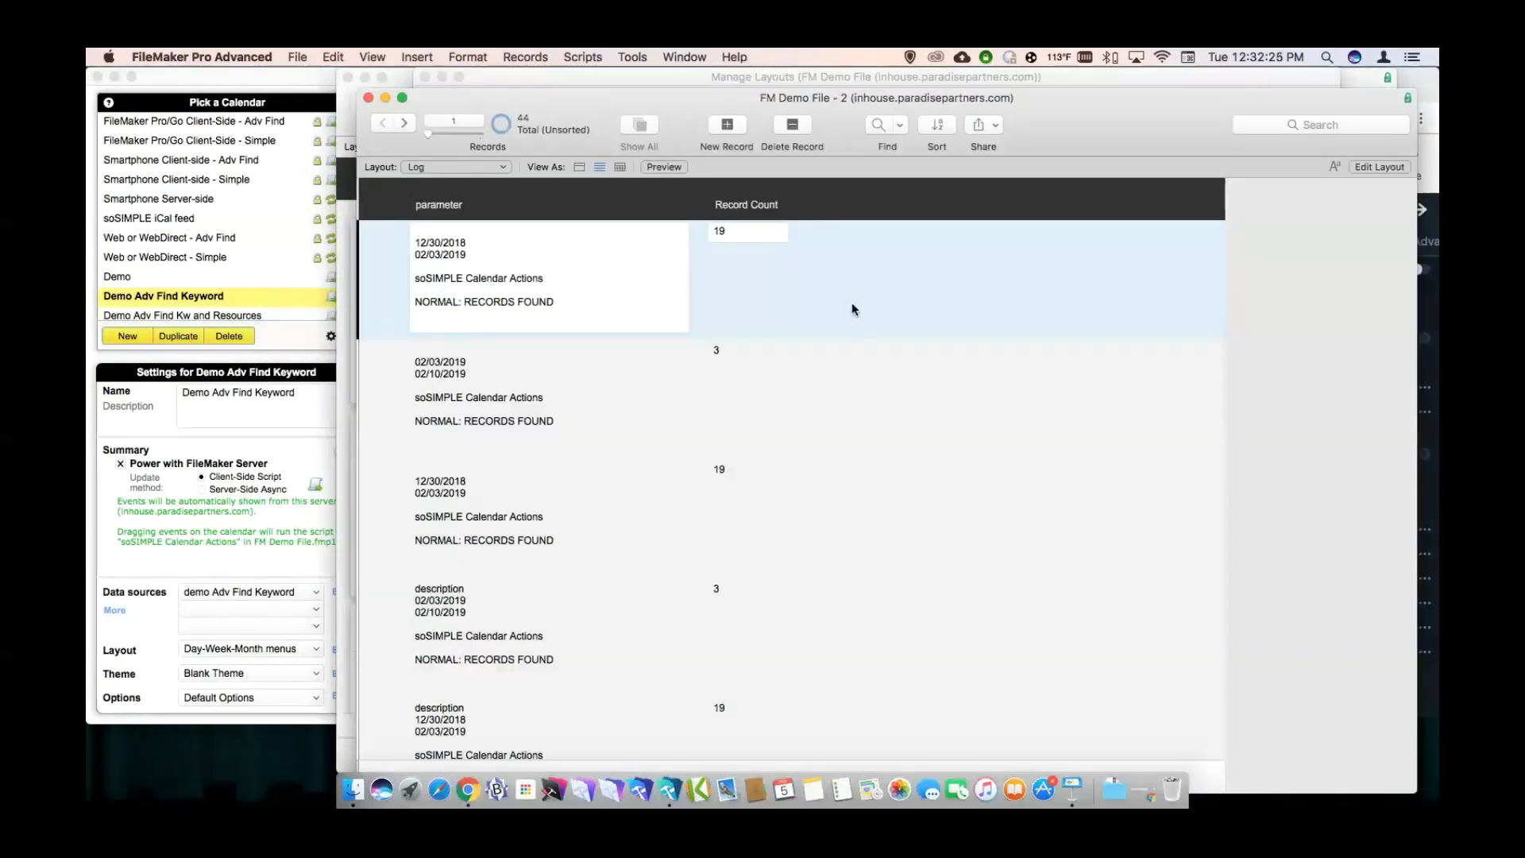
Delete all records in the Log layout and confirm the deletion.
{"action": "left_click", "coordinate": [525, 60]}
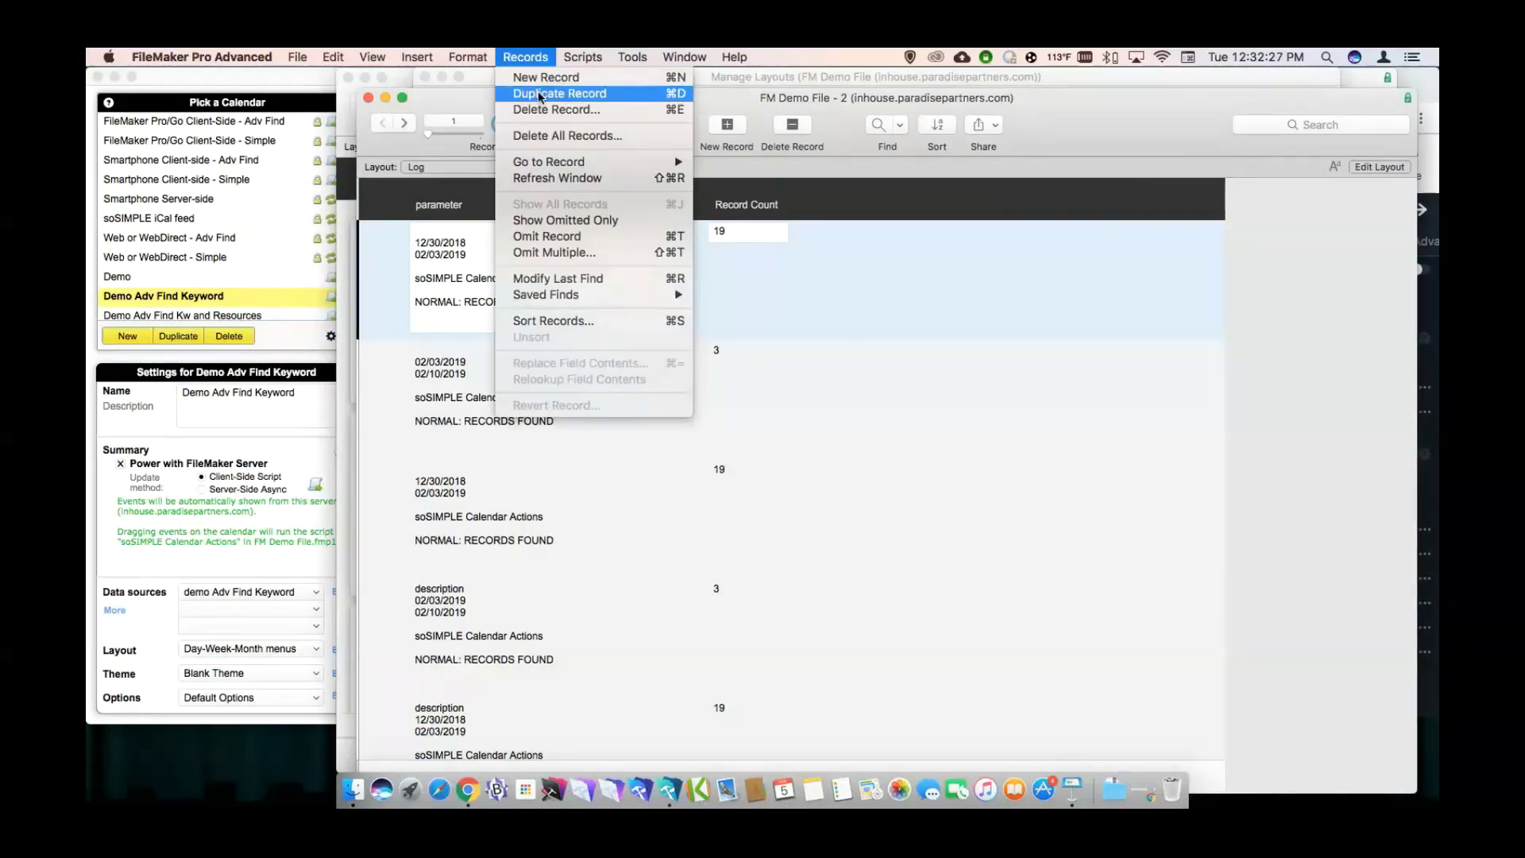
{"action": "left_click", "coordinate": [545, 132]}
{"action": "left_click", "coordinate": [775, 315]}
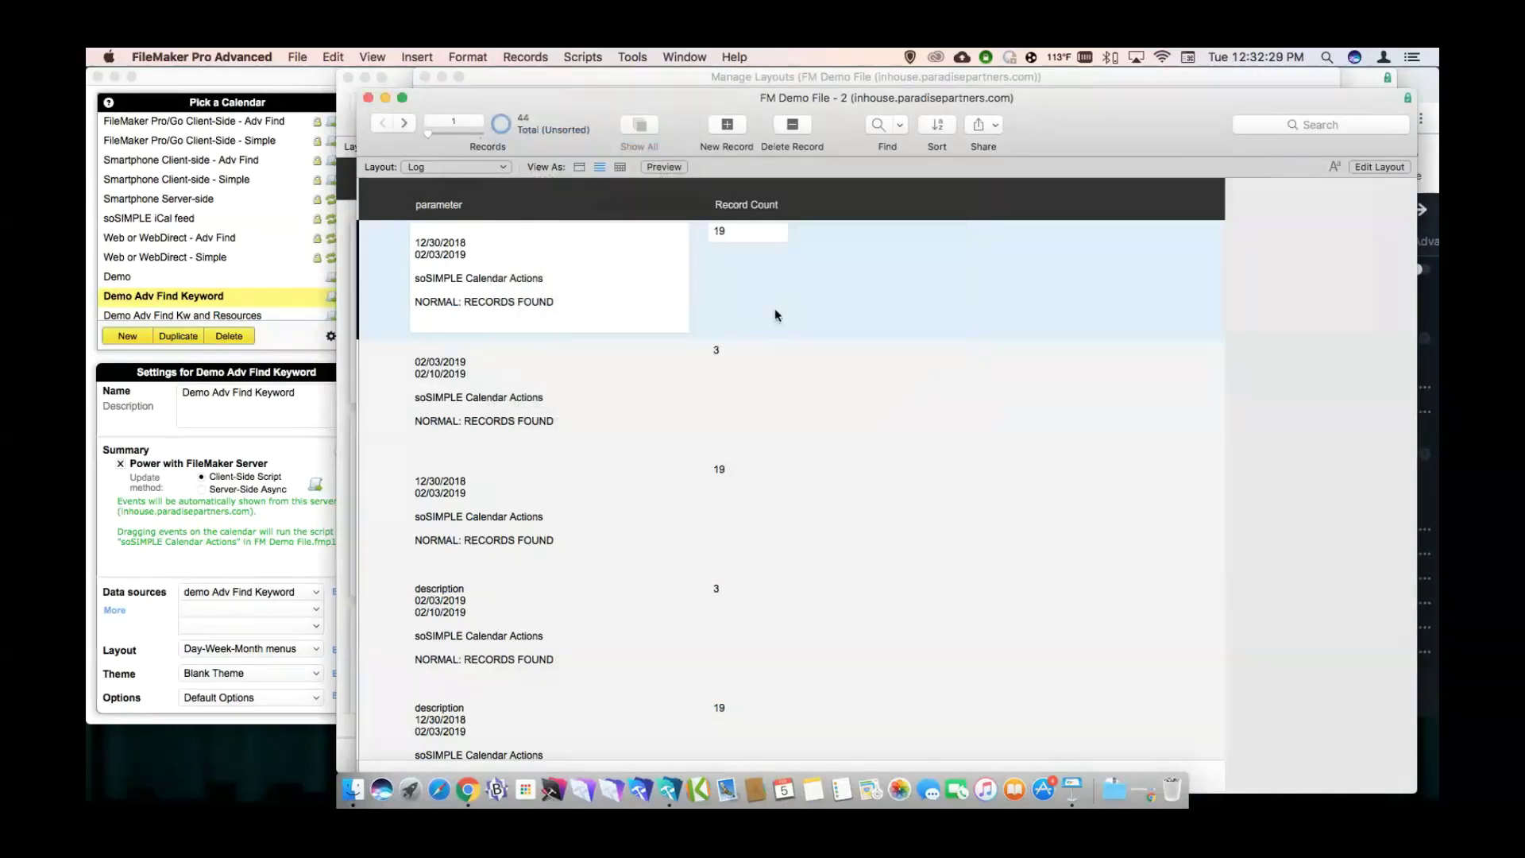
Move and narrow the Log window so it sits beside the calendar, and close the Manage Layouts window.
{"action": "left_click_drag", "start_coordinate": [846, 96], "coordinate": [582, 76]}
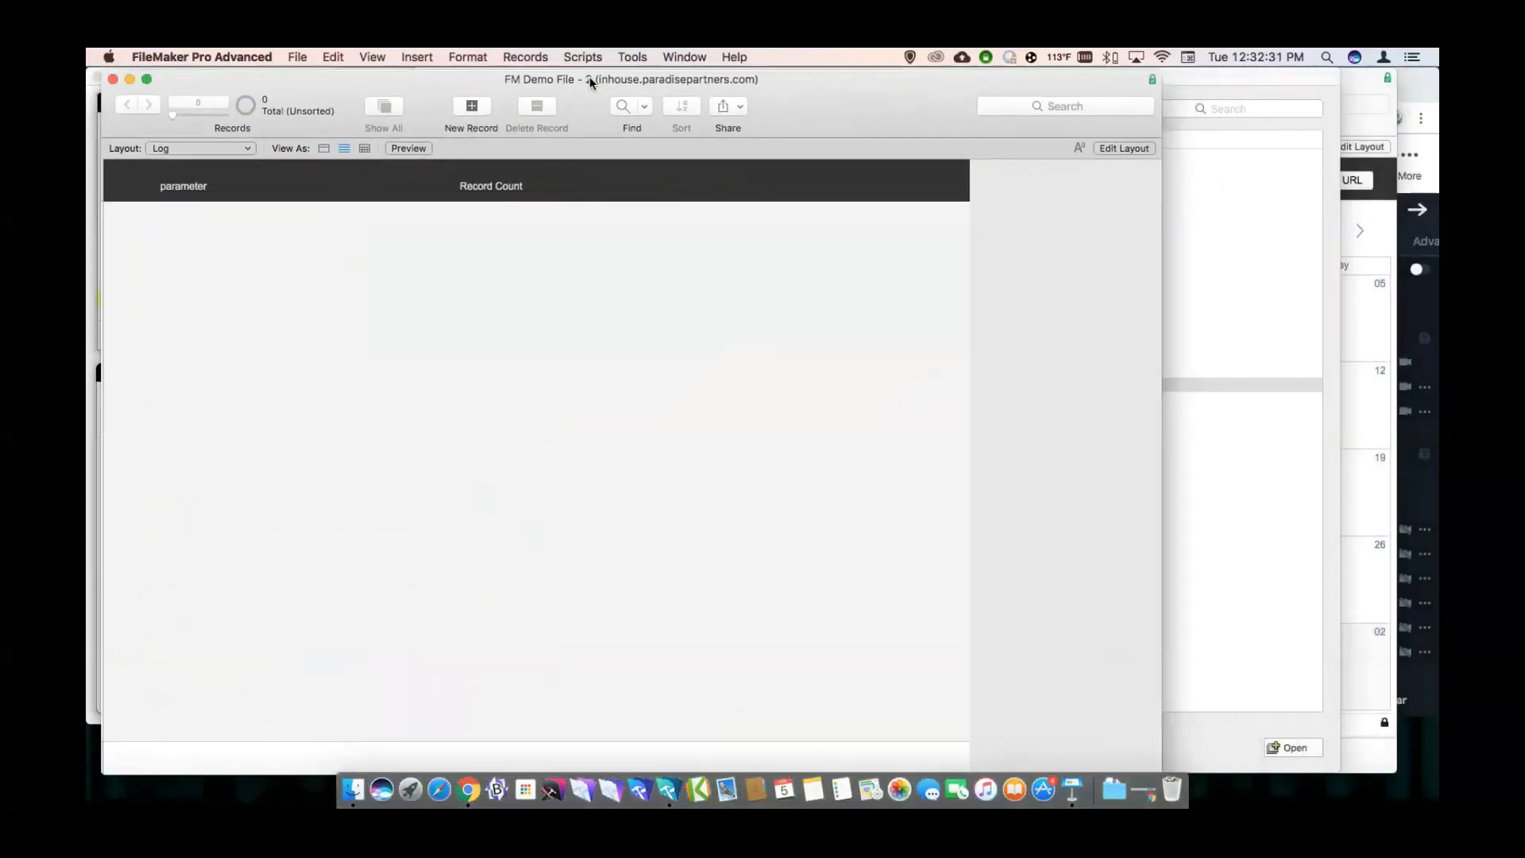
{"action": "left_click_drag", "start_coordinate": [1151, 467], "coordinate": [427, 507]}
{"action": "left_click_drag", "start_coordinate": [460, 502], "coordinate": [526, 494]}
{"action": "left_click", "coordinate": [675, 513]}
{"action": "key", "text": "super+w"}
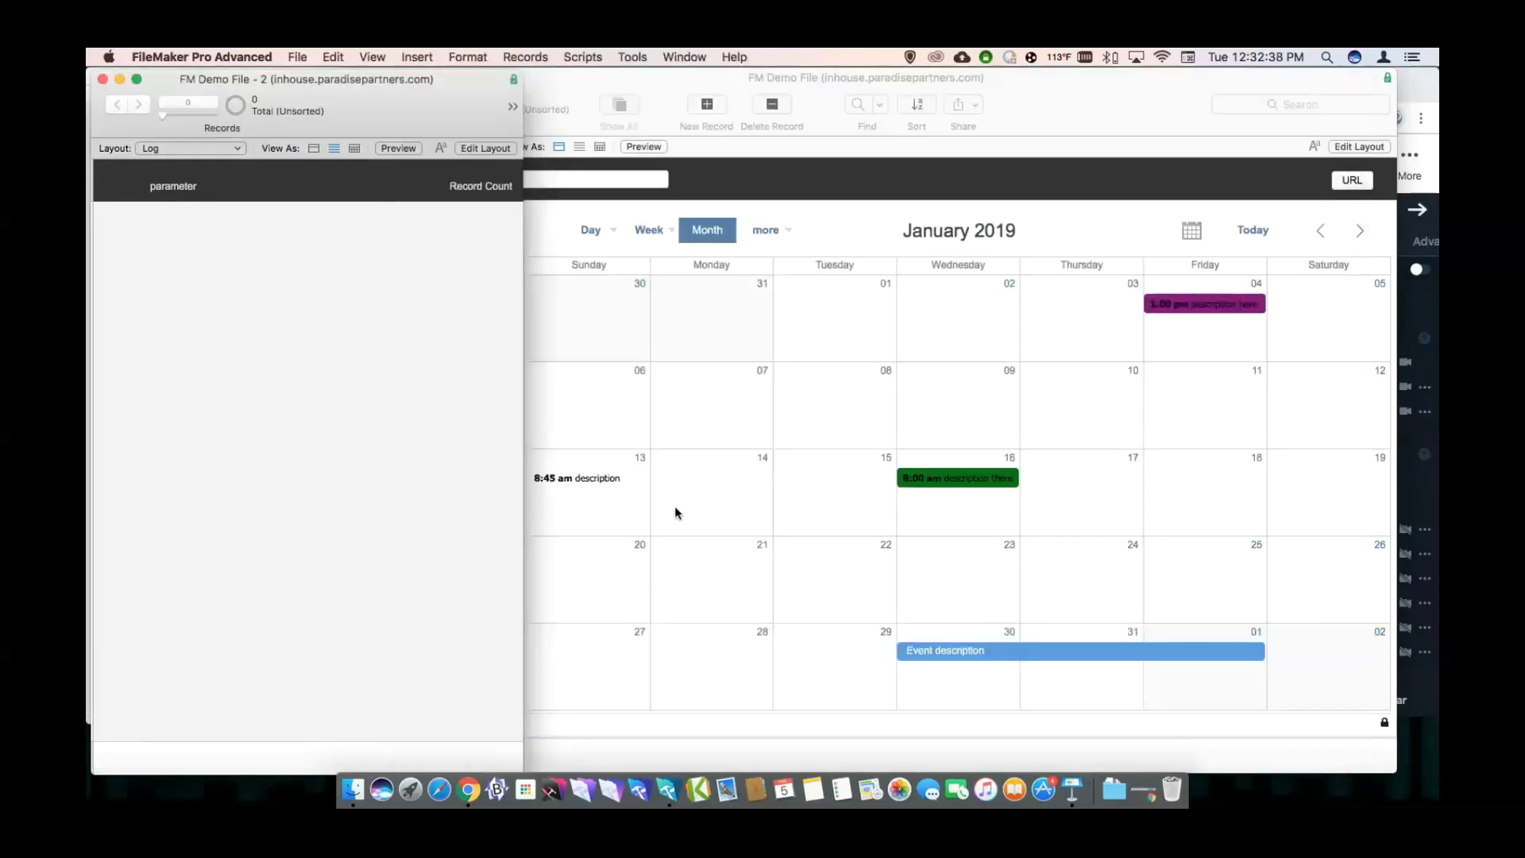
Clear the zg_Keyword field above the calendar and commit the change to reload the events.
{"action": "left_click", "coordinate": [850, 231]}
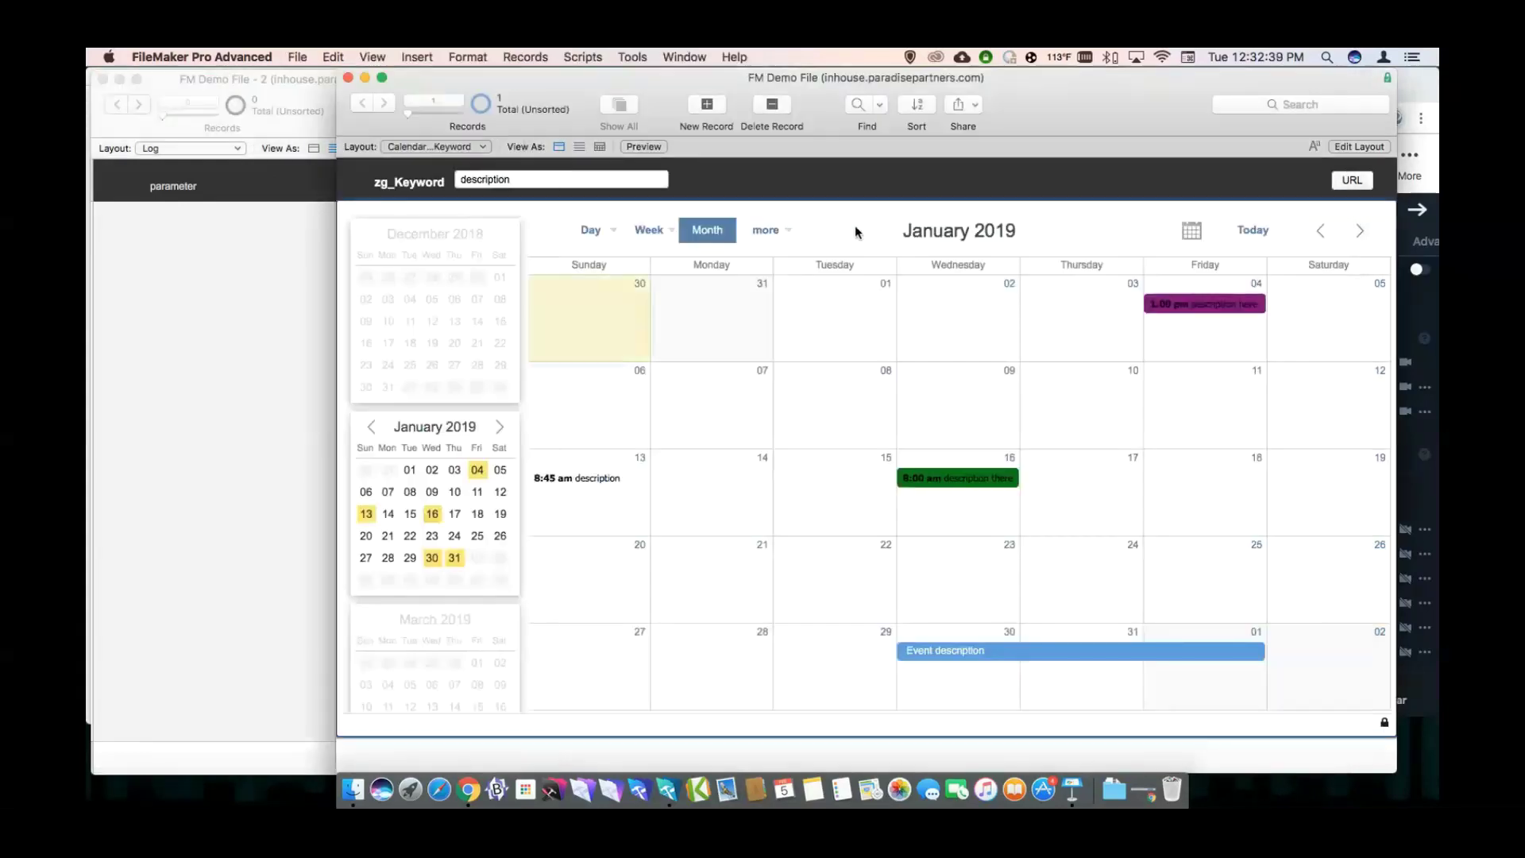
{"action": "left_click", "coordinate": [517, 181]}
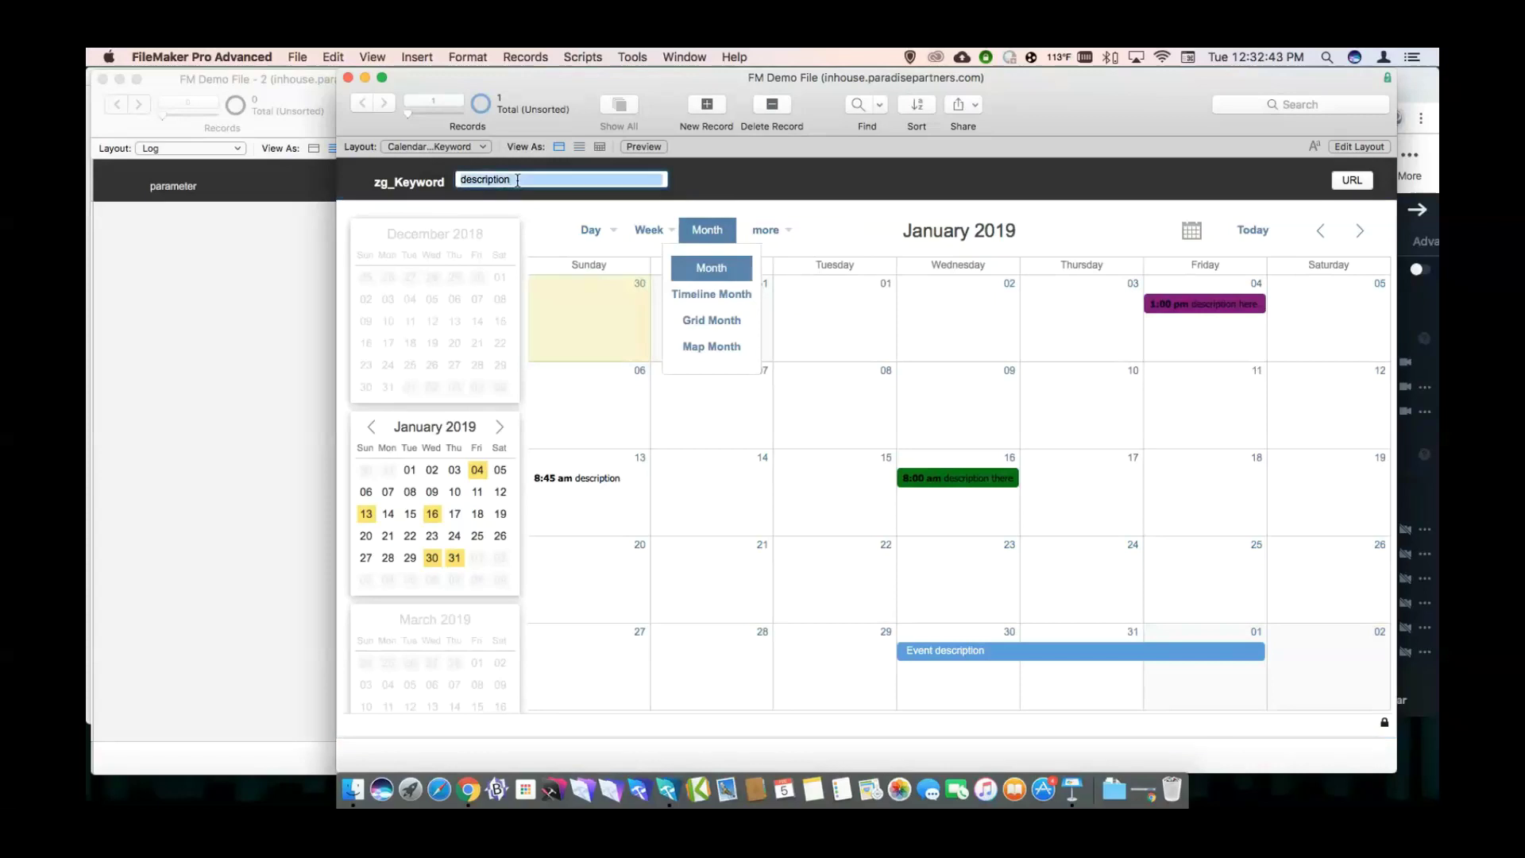
{"action": "key", "text": "BackSpace"}
{"action": "left_click", "coordinate": [738, 172]}
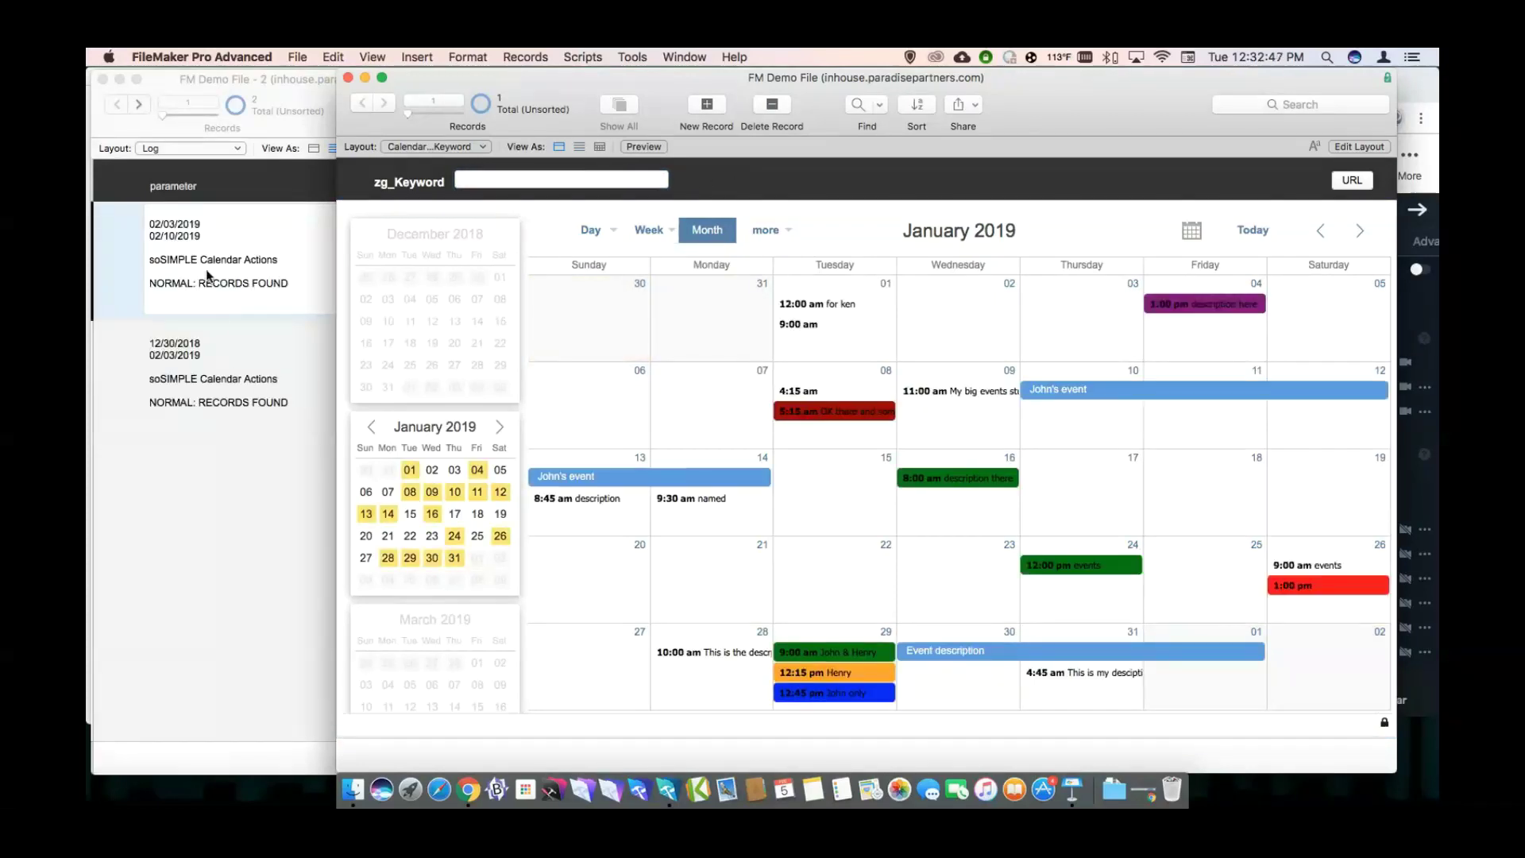
Check the start and end dates passed in the second Log record's parameter field.
{"action": "left_click", "coordinate": [220, 355]}
{"action": "left_click", "coordinate": [170, 347]}
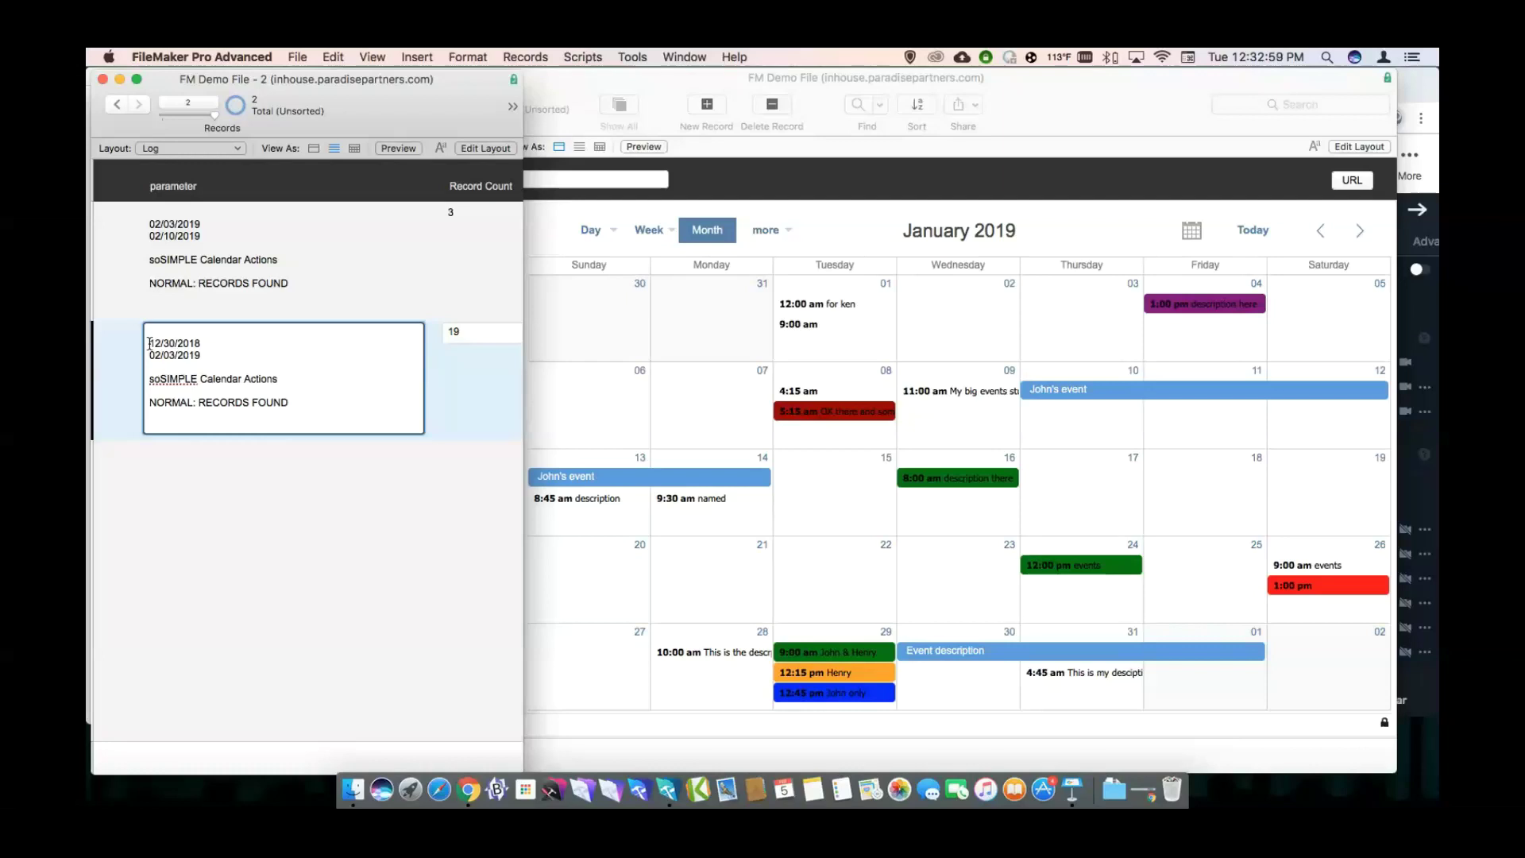
{"action": "left_click_drag", "start_coordinate": [149, 343], "coordinate": [200, 343]}
Filter the calendar by entering "description" in the zg_Keyword field and committing it.
{"action": "left_click", "coordinate": [749, 180]}
{"action": "left_click", "coordinate": [580, 182]}
{"action": "type", "text": "description"}
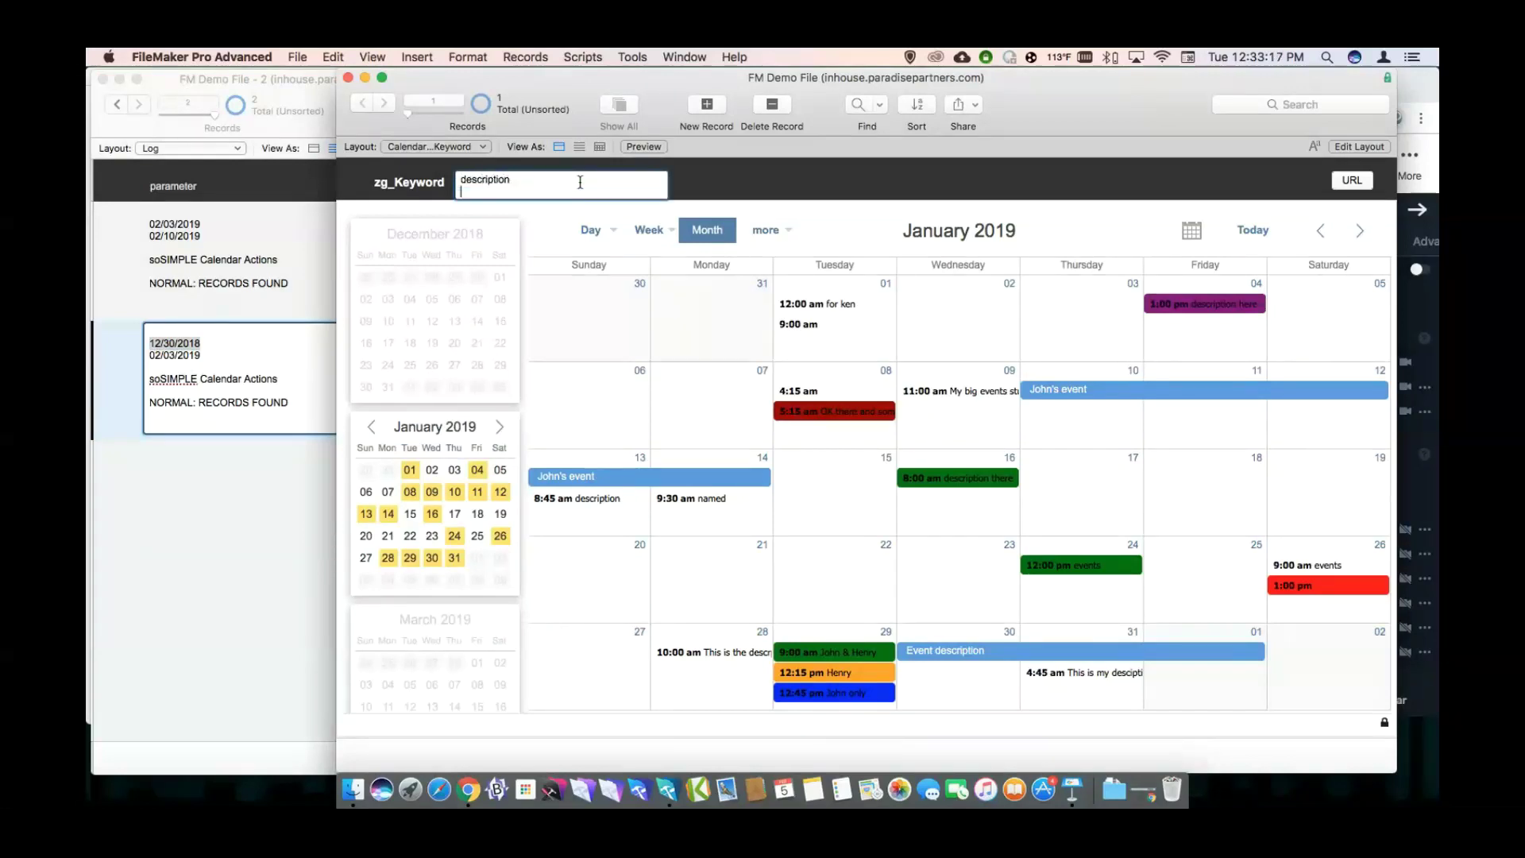
{"action": "key", "text": "Return"}
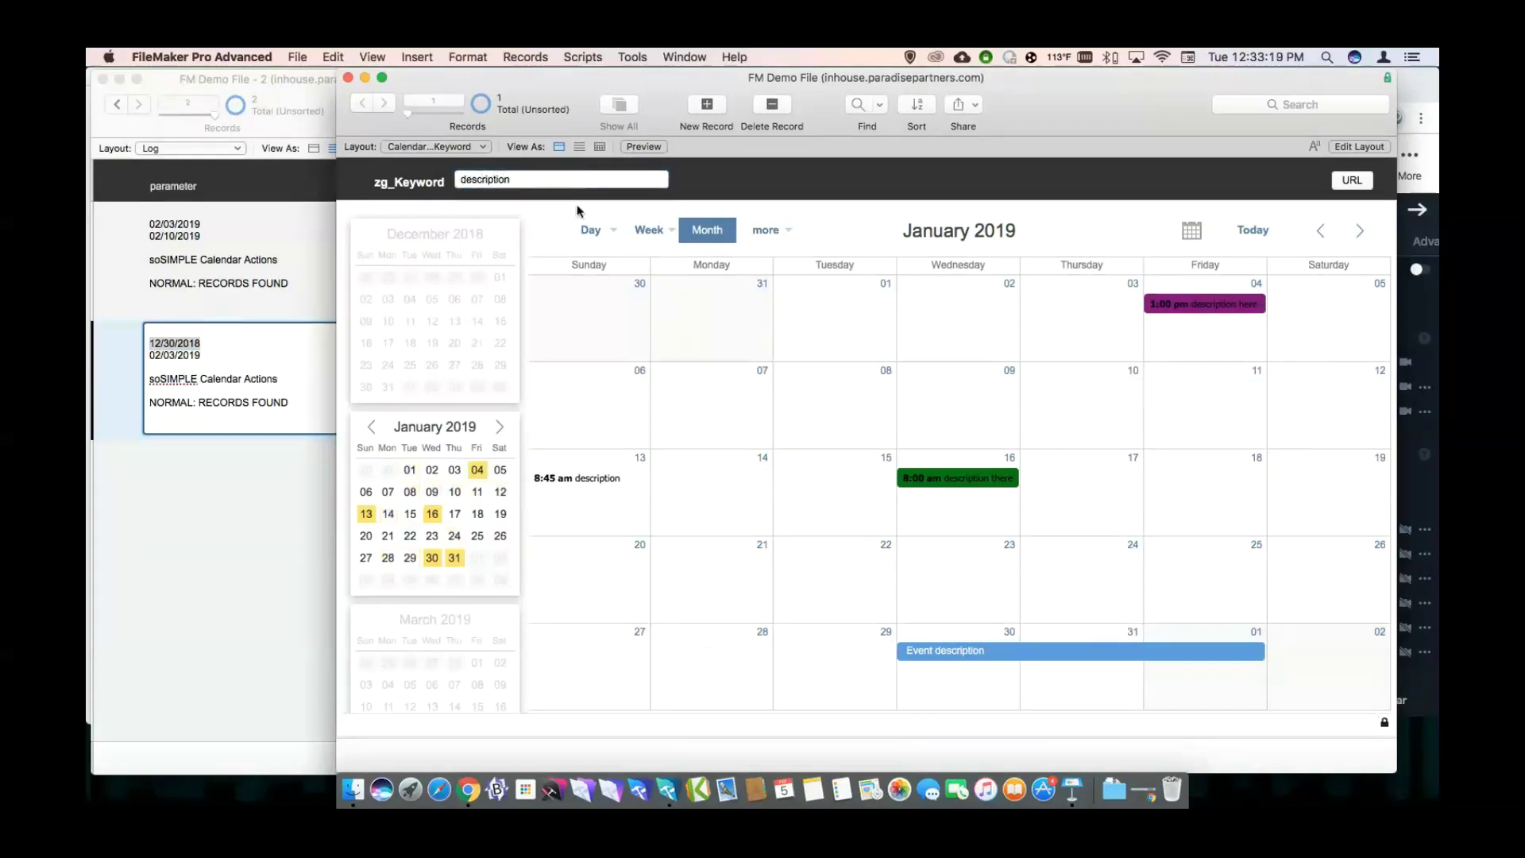
Check the keyword on the first line of the newest Log record's parameter field.
{"action": "left_click", "coordinate": [238, 597]}
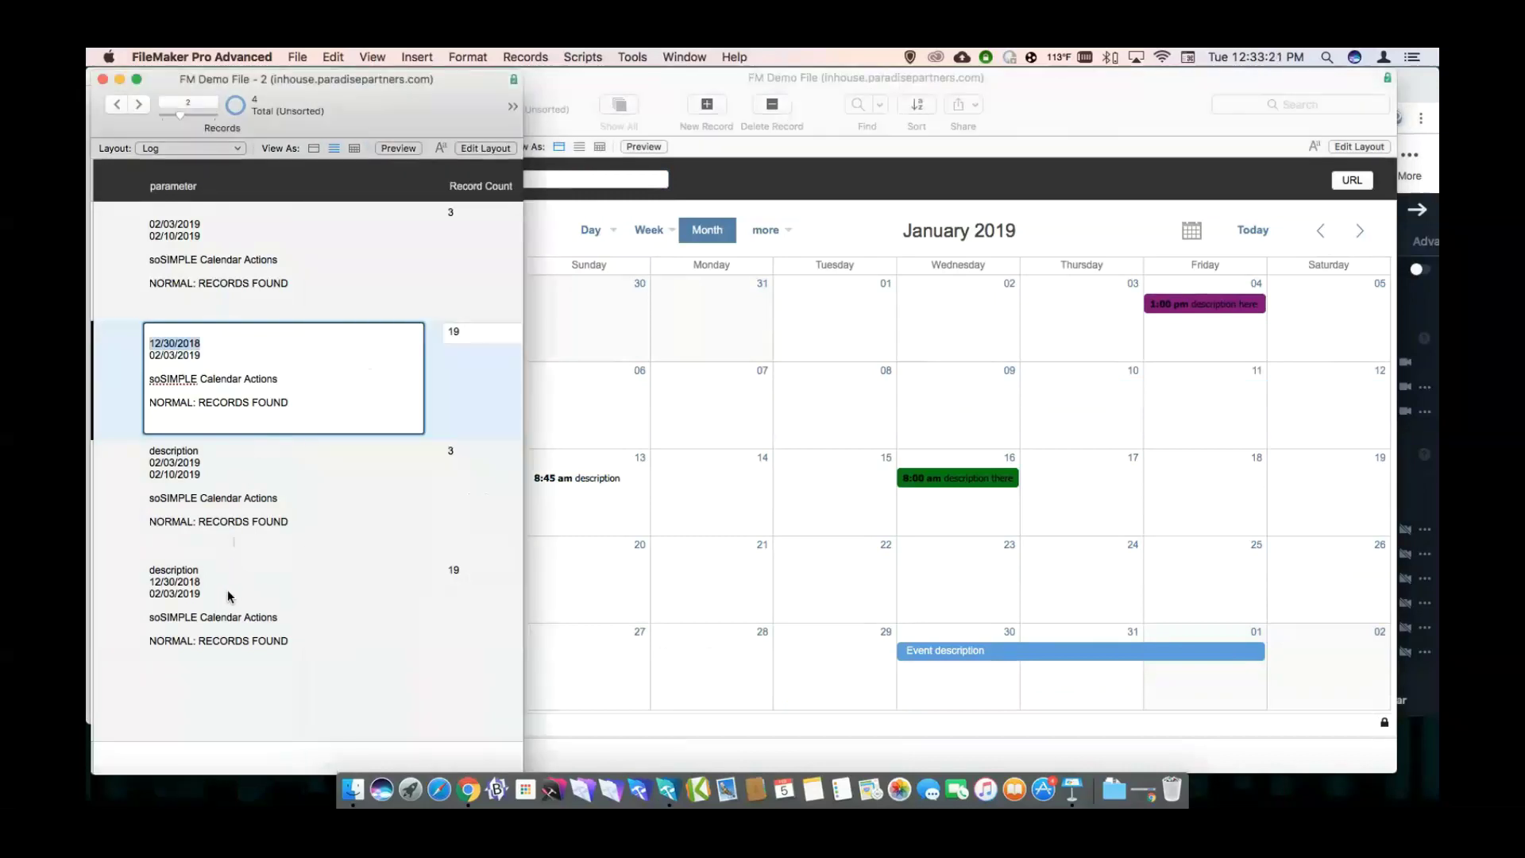
{"action": "left_click", "coordinate": [266, 598]}
{"action": "double_click", "coordinate": [158, 572]}
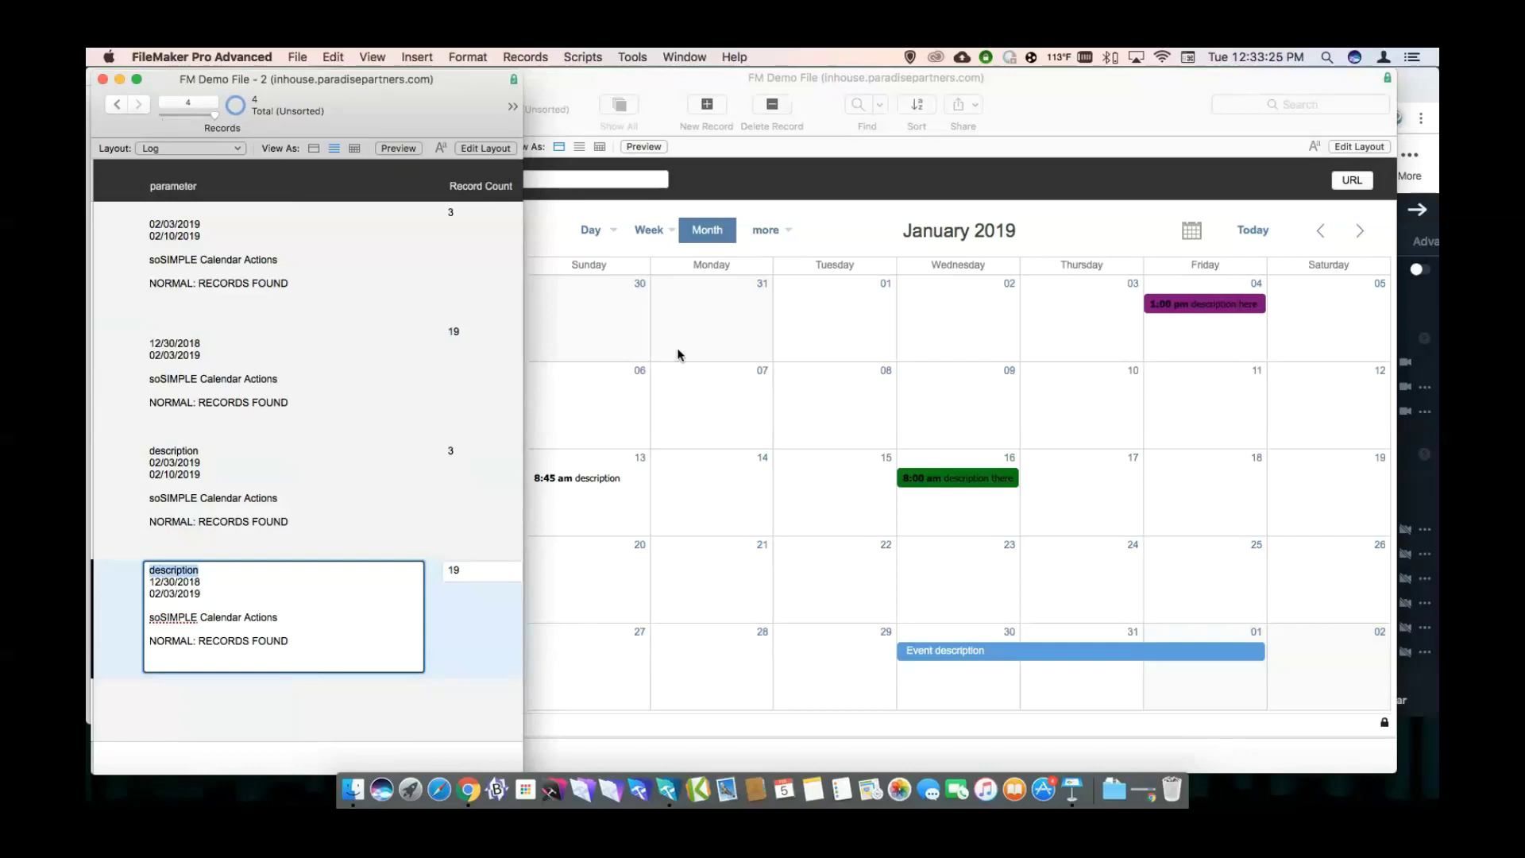
Open the Advanced Find Server-Side Keyword script in the Script Workspace and review its parameter comments and the Debug Advanced Find call.
{"action": "key", "text": "super+shift+s"}
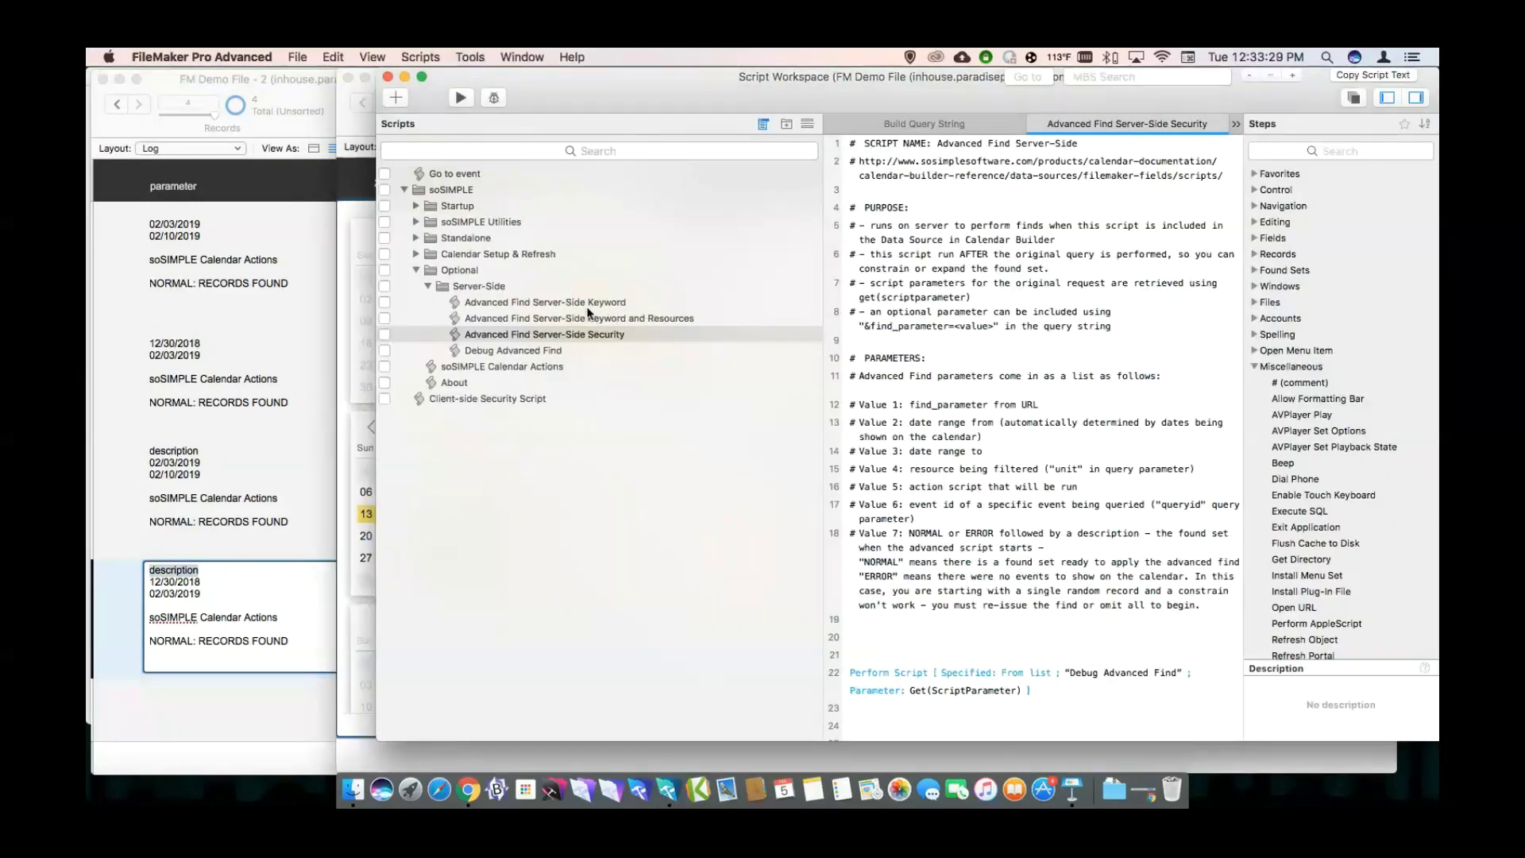
{"action": "left_click", "coordinate": [589, 305]}
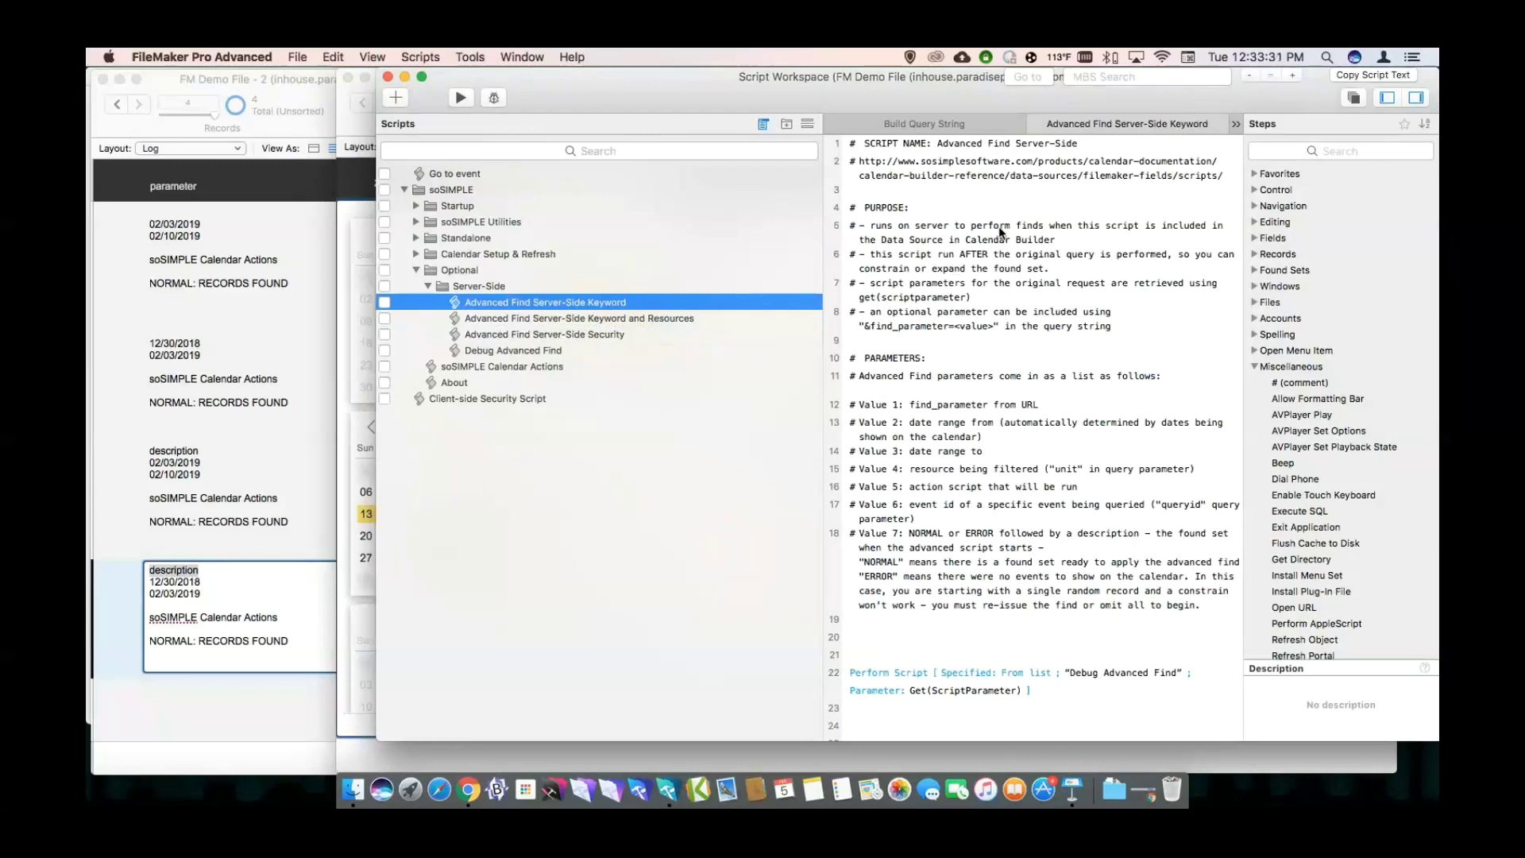
{"action": "scroll", "coordinate": [975, 213], "scroll_direction": "down", "scroll_amount": 2}
{"action": "scroll", "coordinate": [975, 212], "scroll_direction": "down", "scroll_amount": 10}
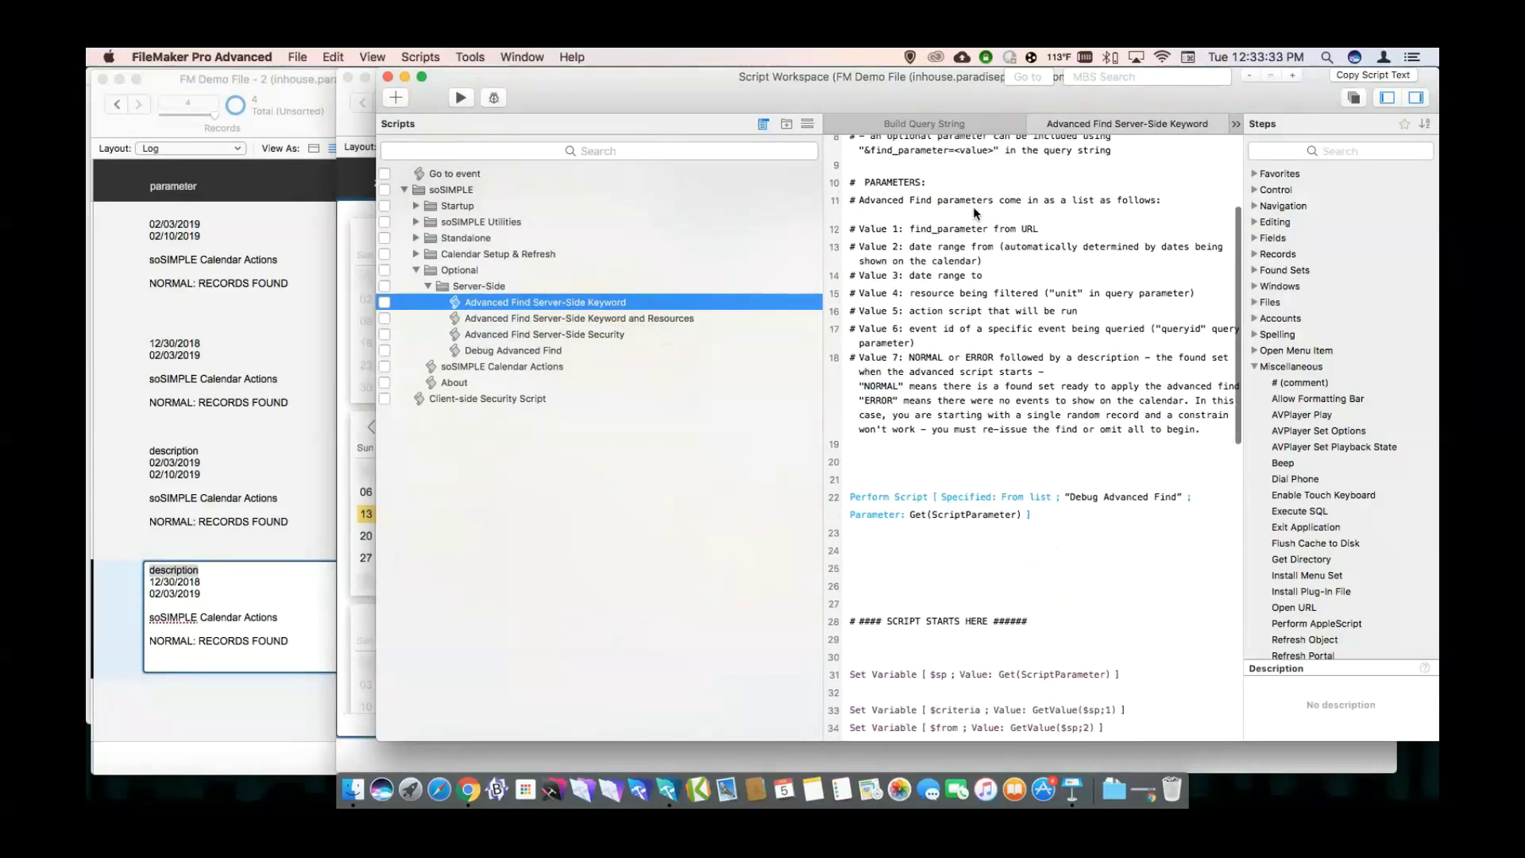
{"action": "left_click", "coordinate": [888, 374]}
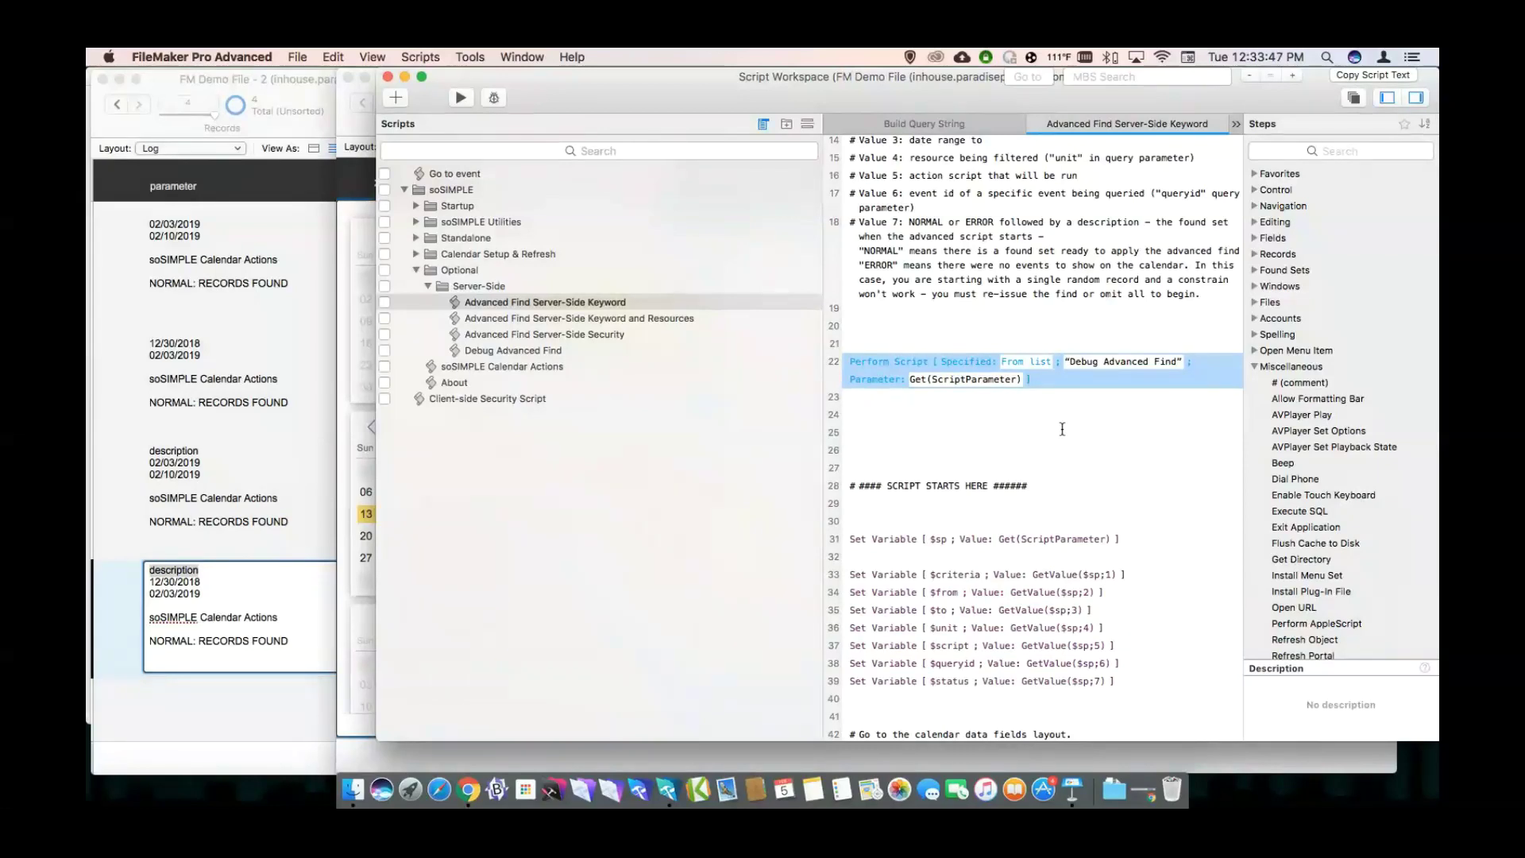
Examine the script's Set Variable steps that split the script parameter into $criteria, $from, $to, $unit, $script, $queryid and $status.
{"action": "scroll", "coordinate": [1062, 429], "scroll_direction": "down", "scroll_amount": 5}
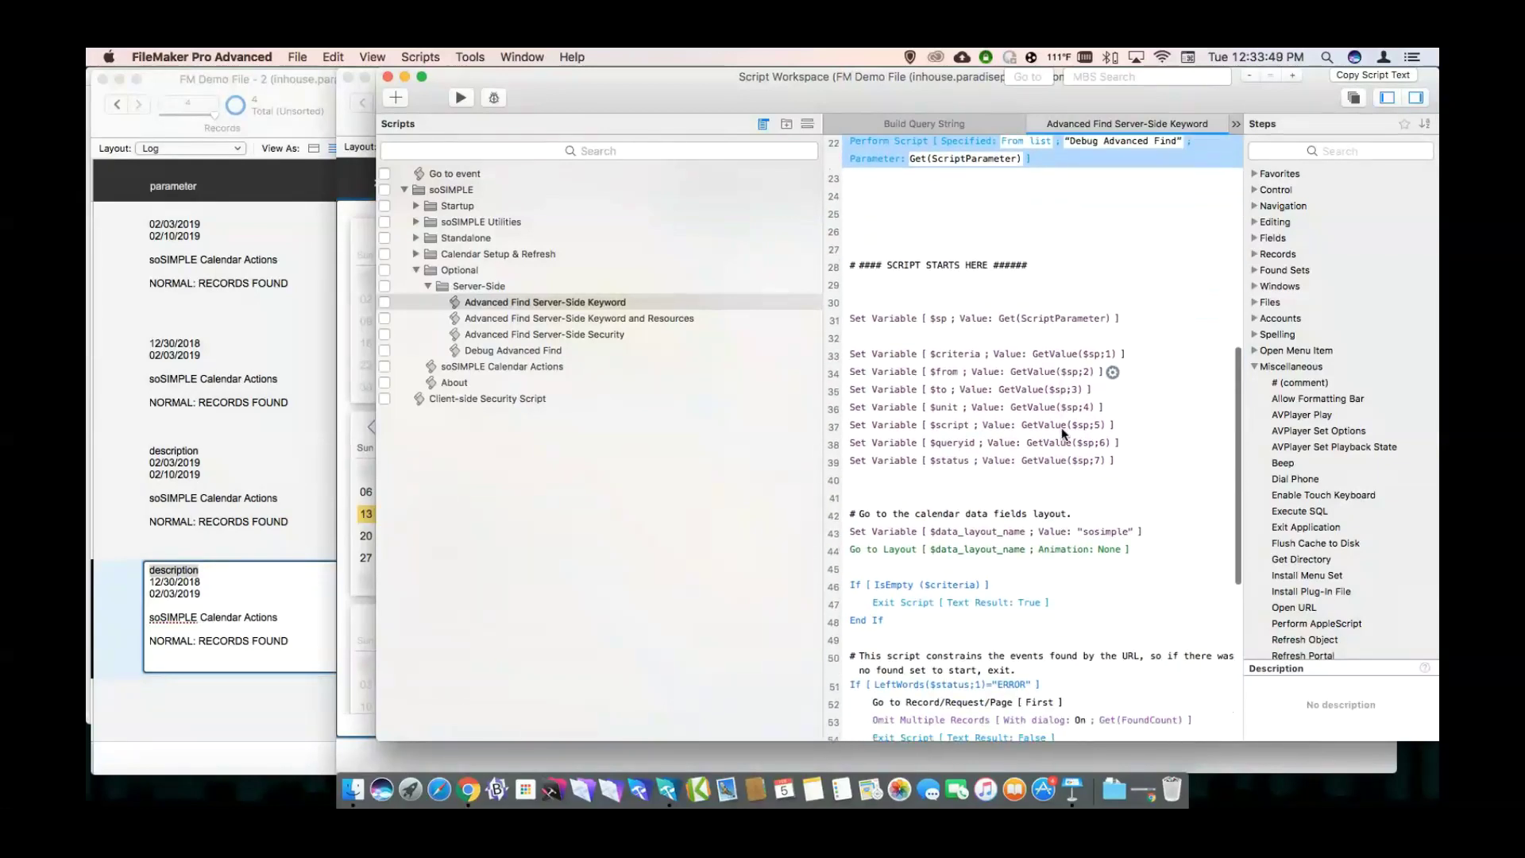
{"action": "left_click", "coordinate": [892, 302]}
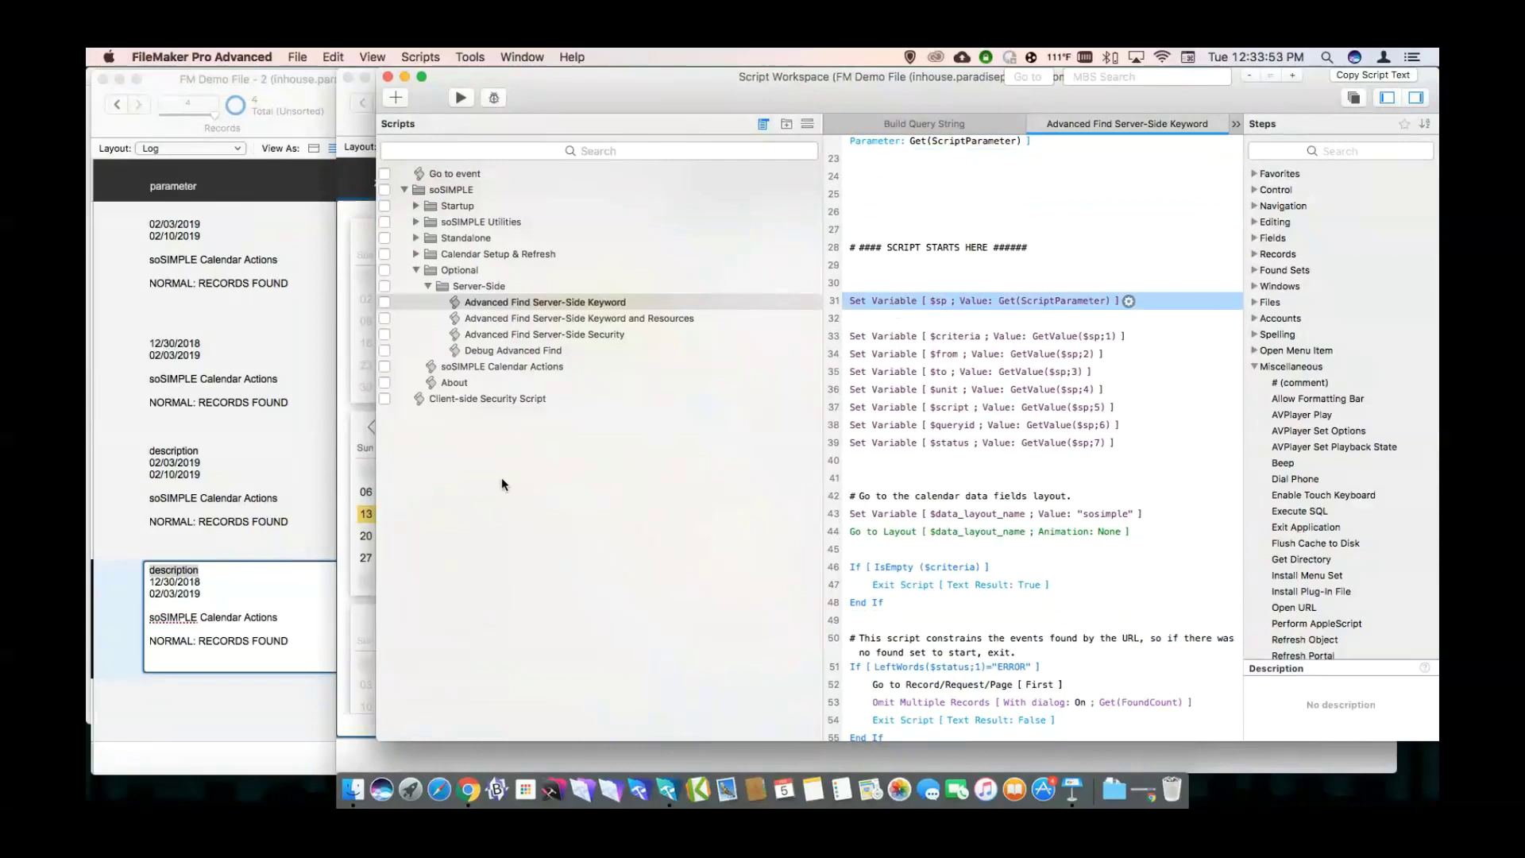
{"action": "left_click", "coordinate": [875, 340]}
{"action": "left_click", "coordinate": [869, 442], "text": "shift"}
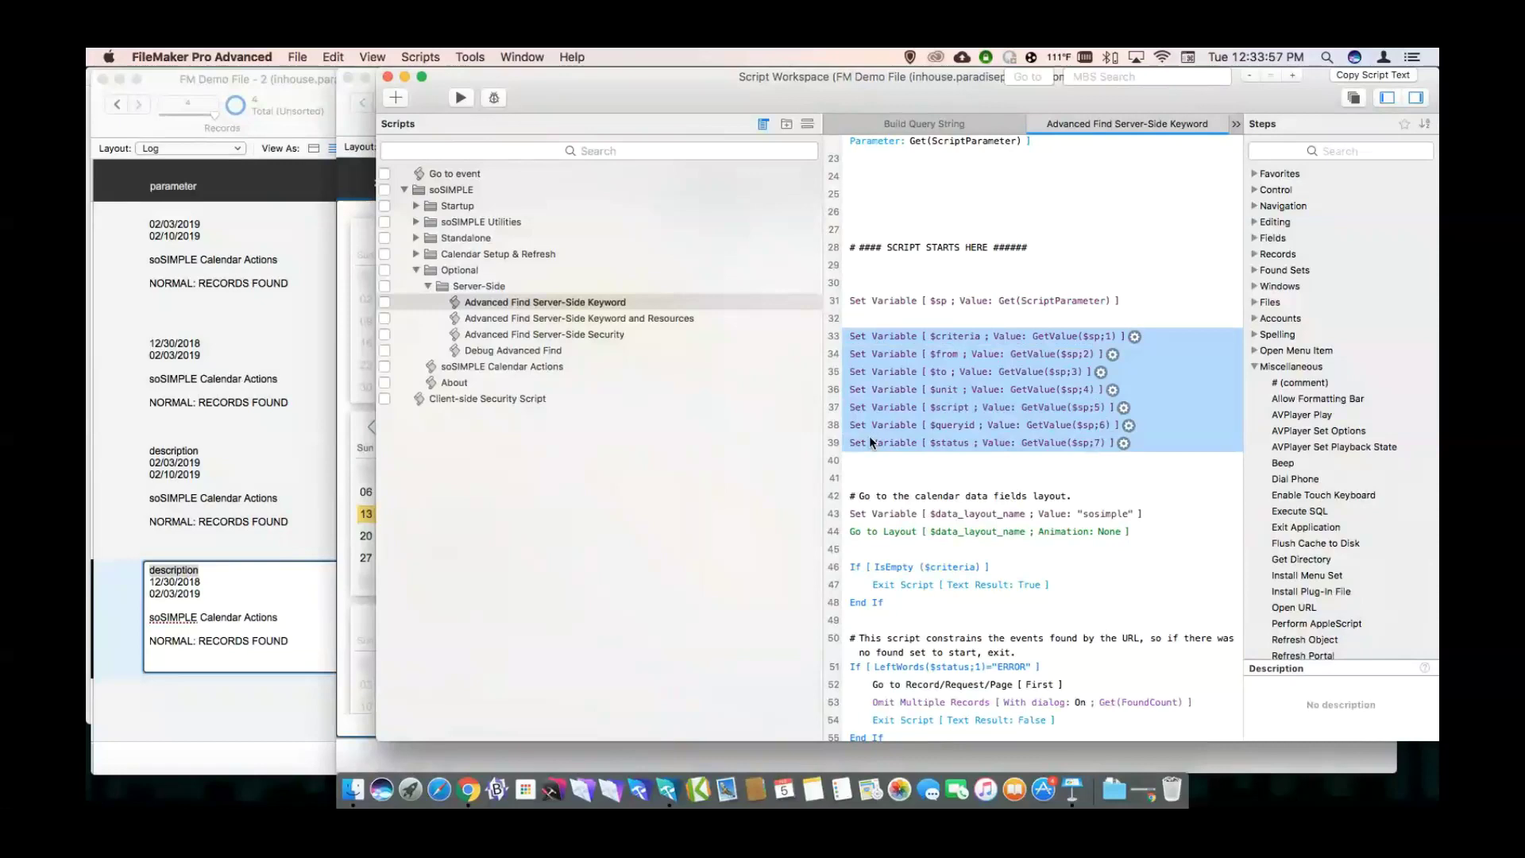
{"action": "left_click", "coordinate": [910, 358]}
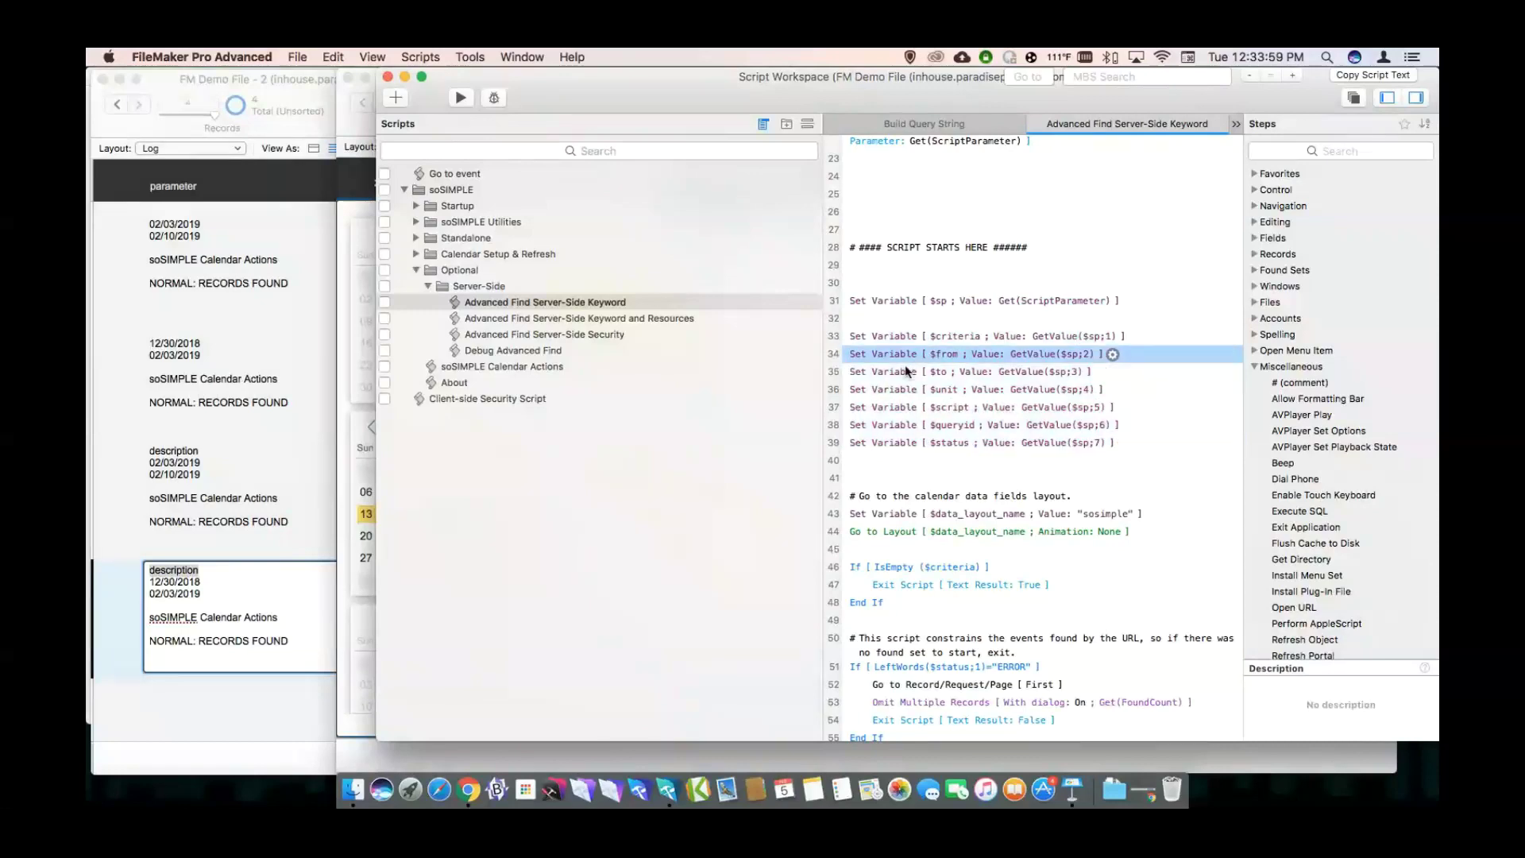
{"action": "left_click", "coordinate": [893, 371]}
{"action": "left_click", "coordinate": [896, 391]}
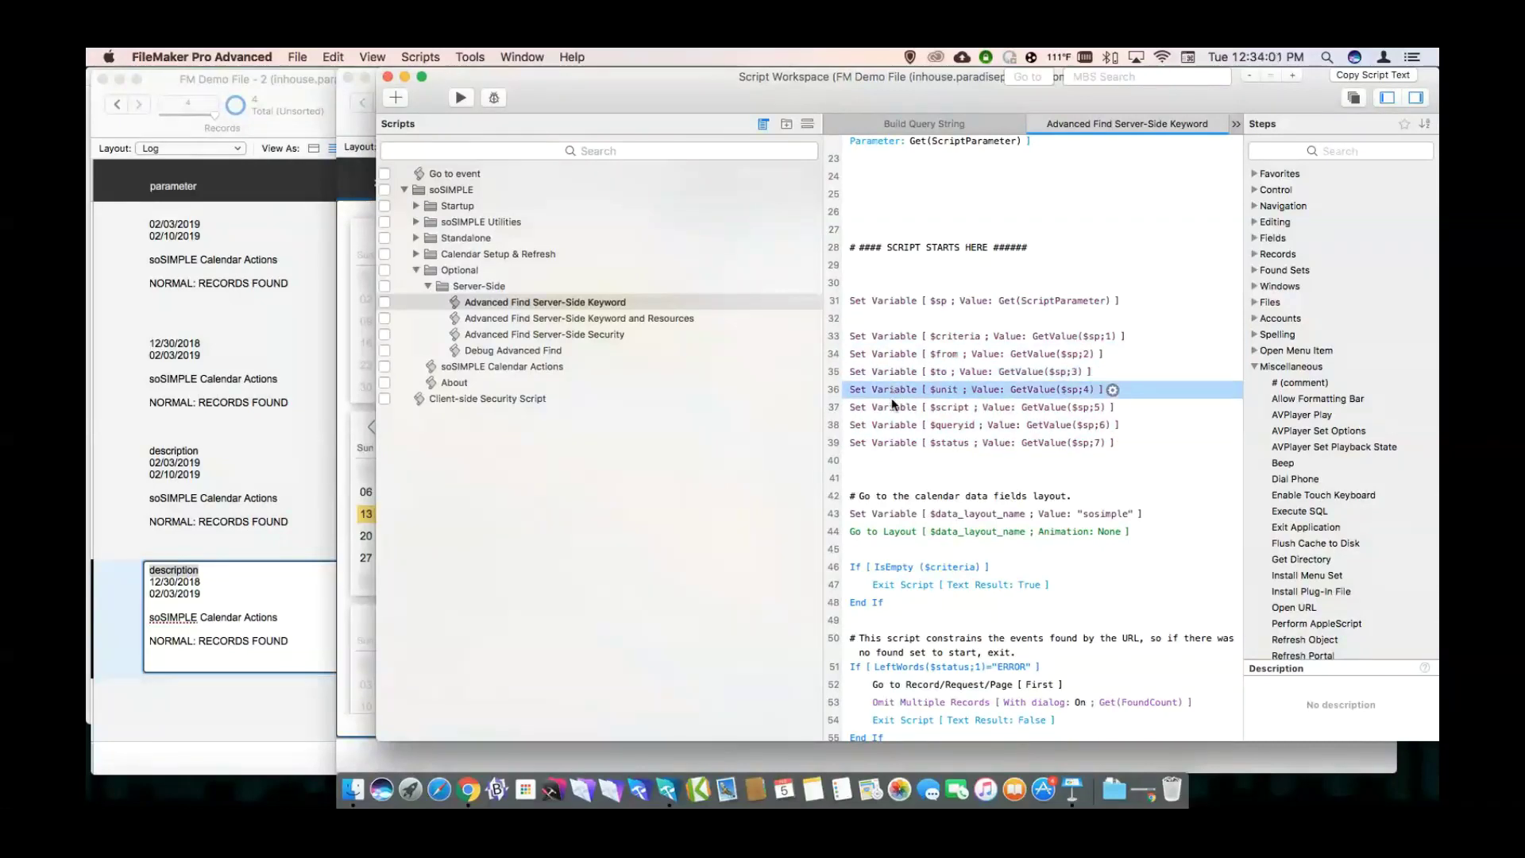
{"action": "left_click", "coordinate": [891, 408]}
{"action": "left_click", "coordinate": [888, 494]}
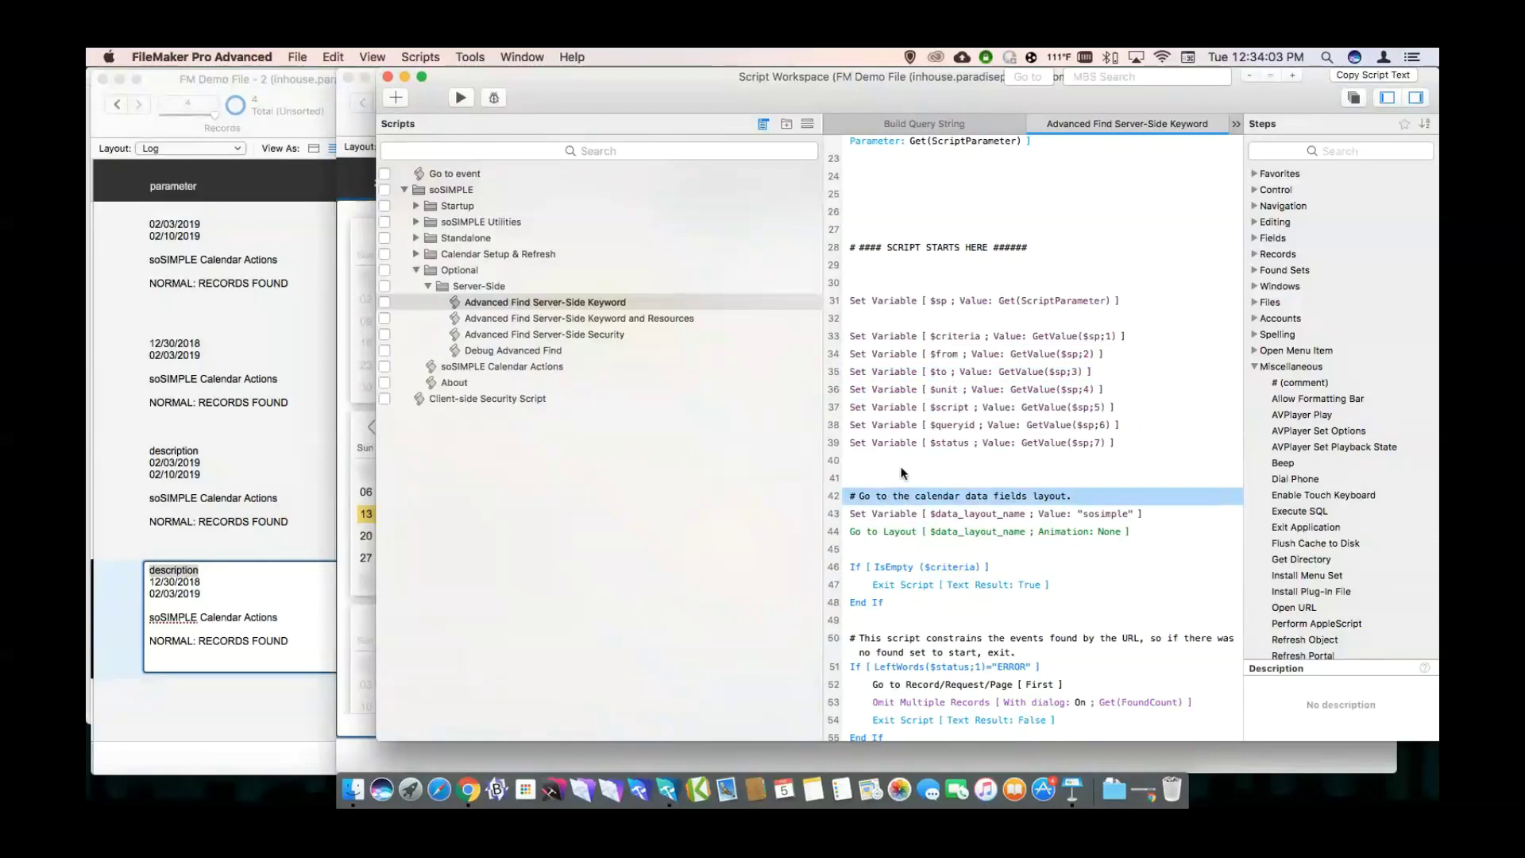
Review the script's remaining logic, from the empty-criteria and error exits to the Constrain Found Set block.
{"action": "scroll", "coordinate": [902, 472], "scroll_direction": "down", "scroll_amount": 5}
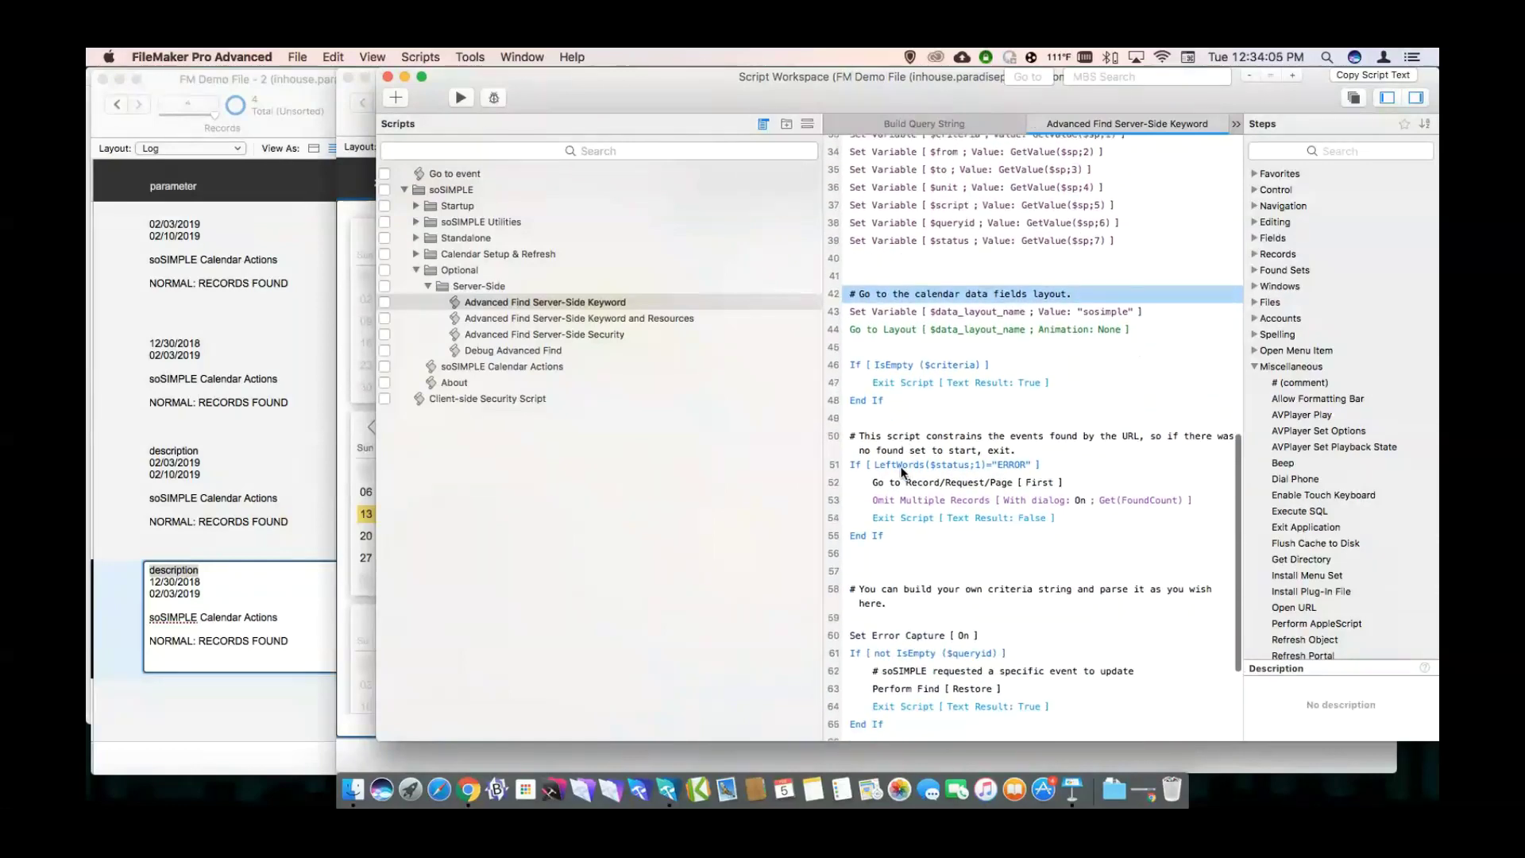
{"action": "scroll", "coordinate": [901, 473], "scroll_direction": "down", "scroll_amount": 1}
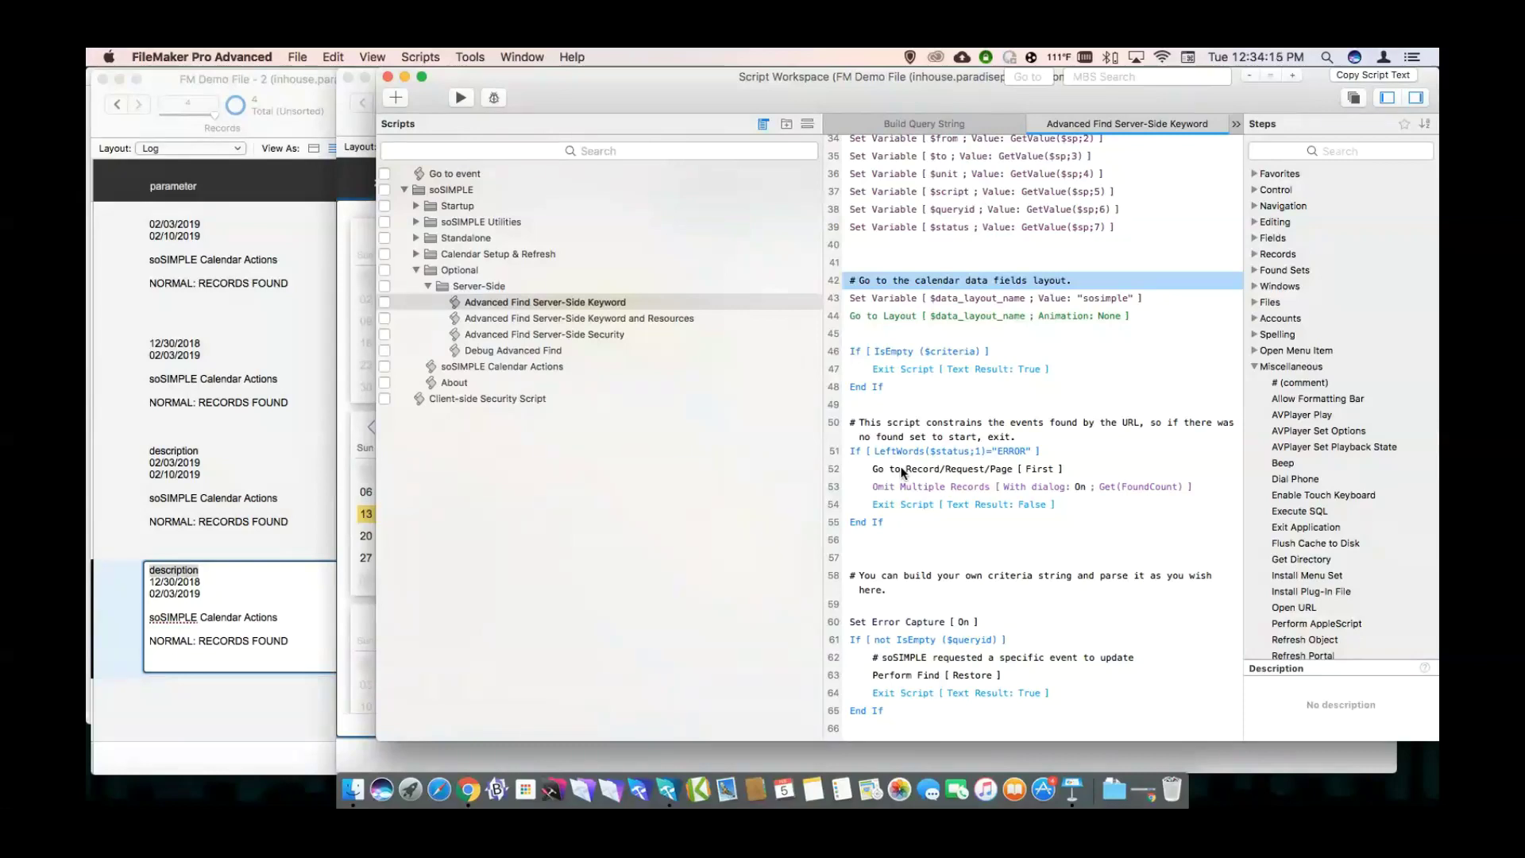
{"action": "scroll", "coordinate": [903, 473], "scroll_direction": "down", "scroll_amount": 5}
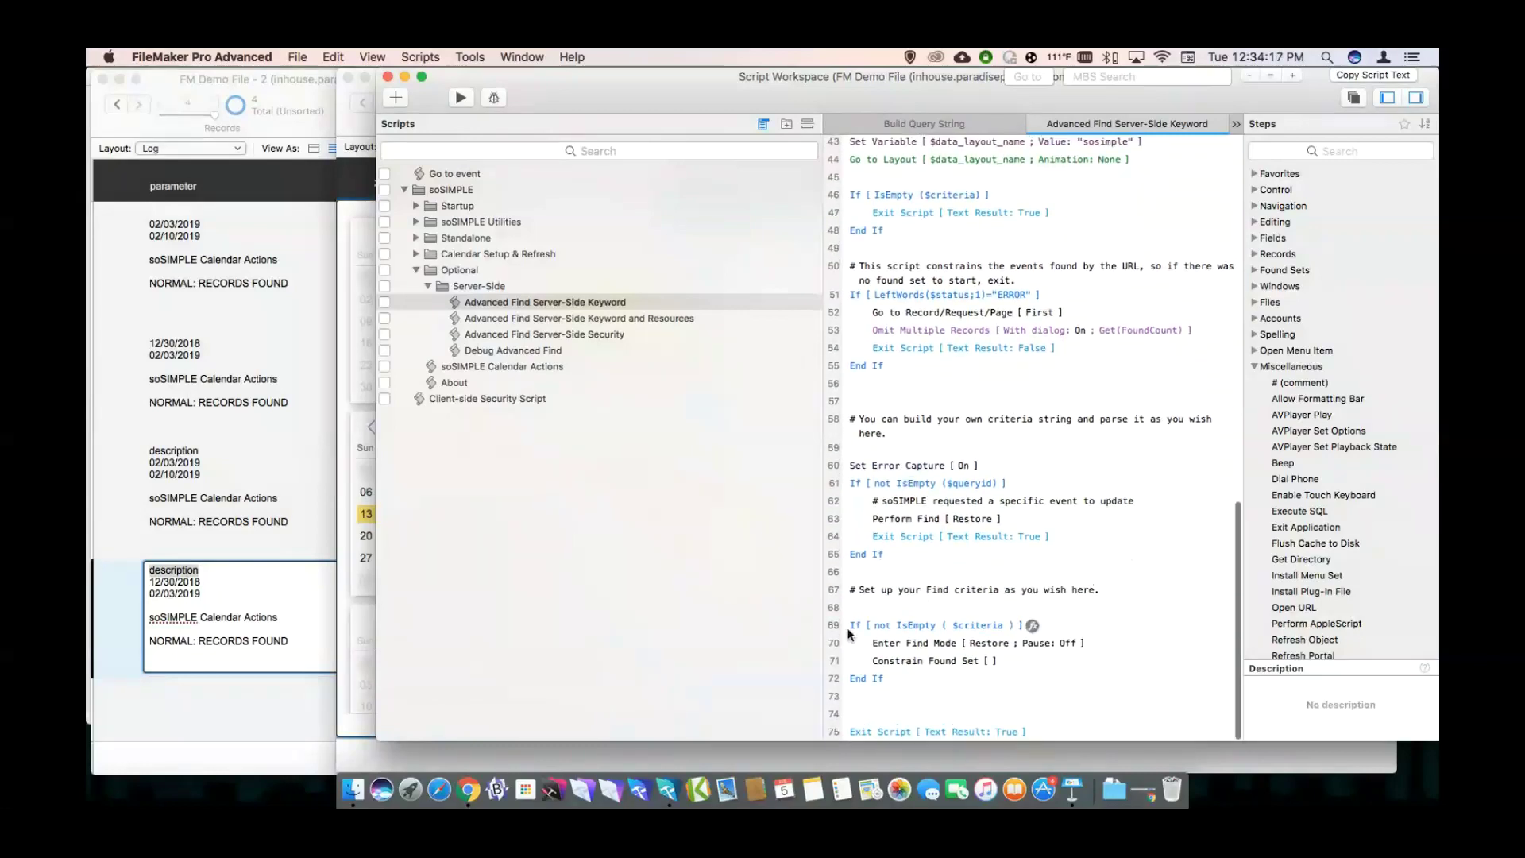
{"action": "left_click", "coordinate": [861, 627]}
{"action": "scroll", "coordinate": [891, 572], "scroll_direction": "up", "scroll_amount": 5}
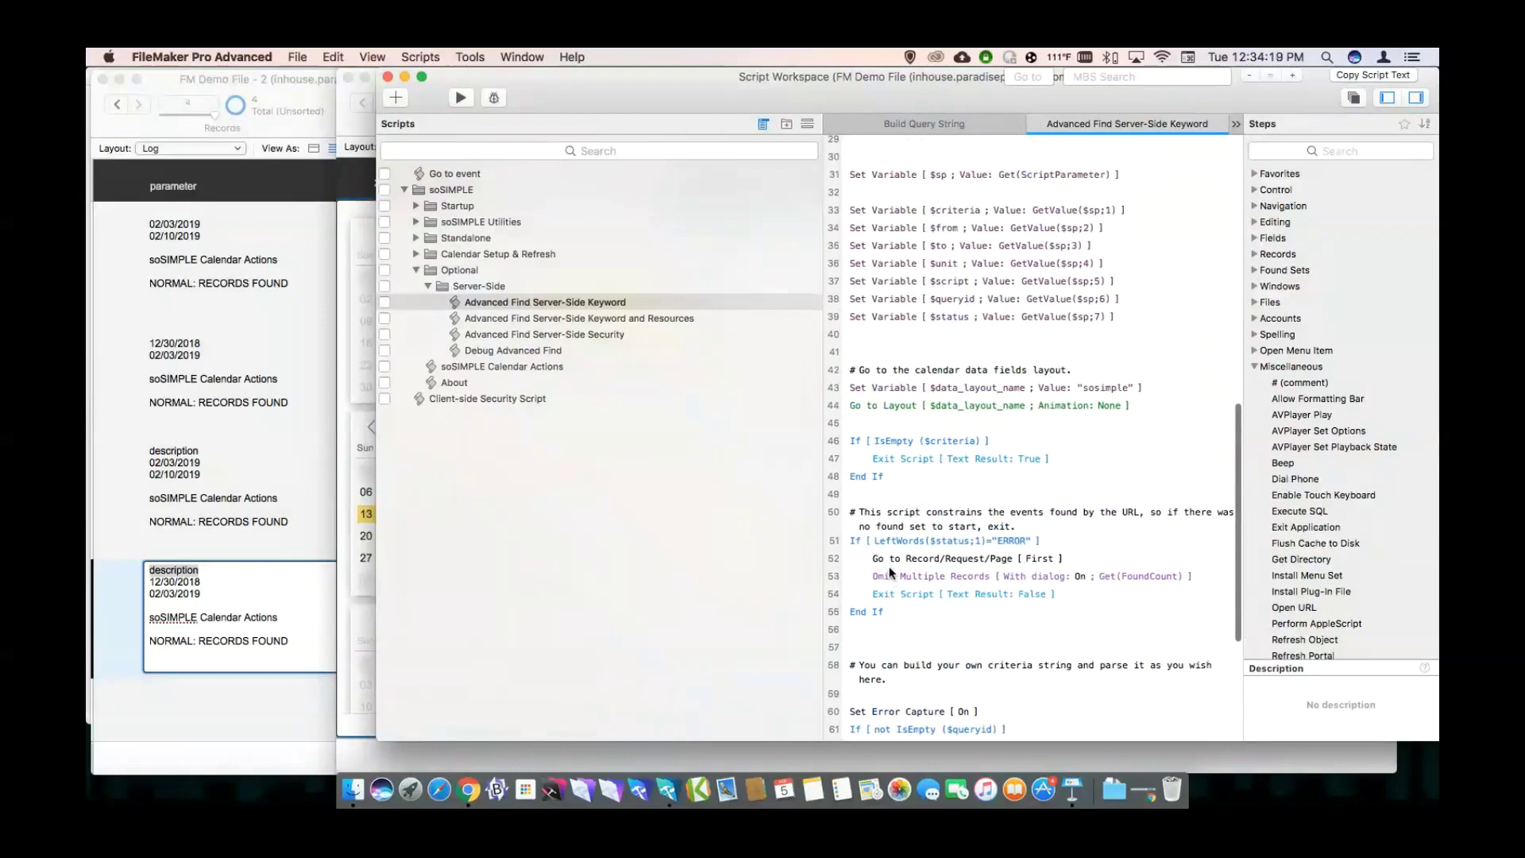
Trace $criteria from its Set Variable step to the closing If block with Enter Find Mode and Constrain Found Set.
{"action": "scroll", "coordinate": [894, 445], "scroll_direction": "up", "scroll_amount": 2}
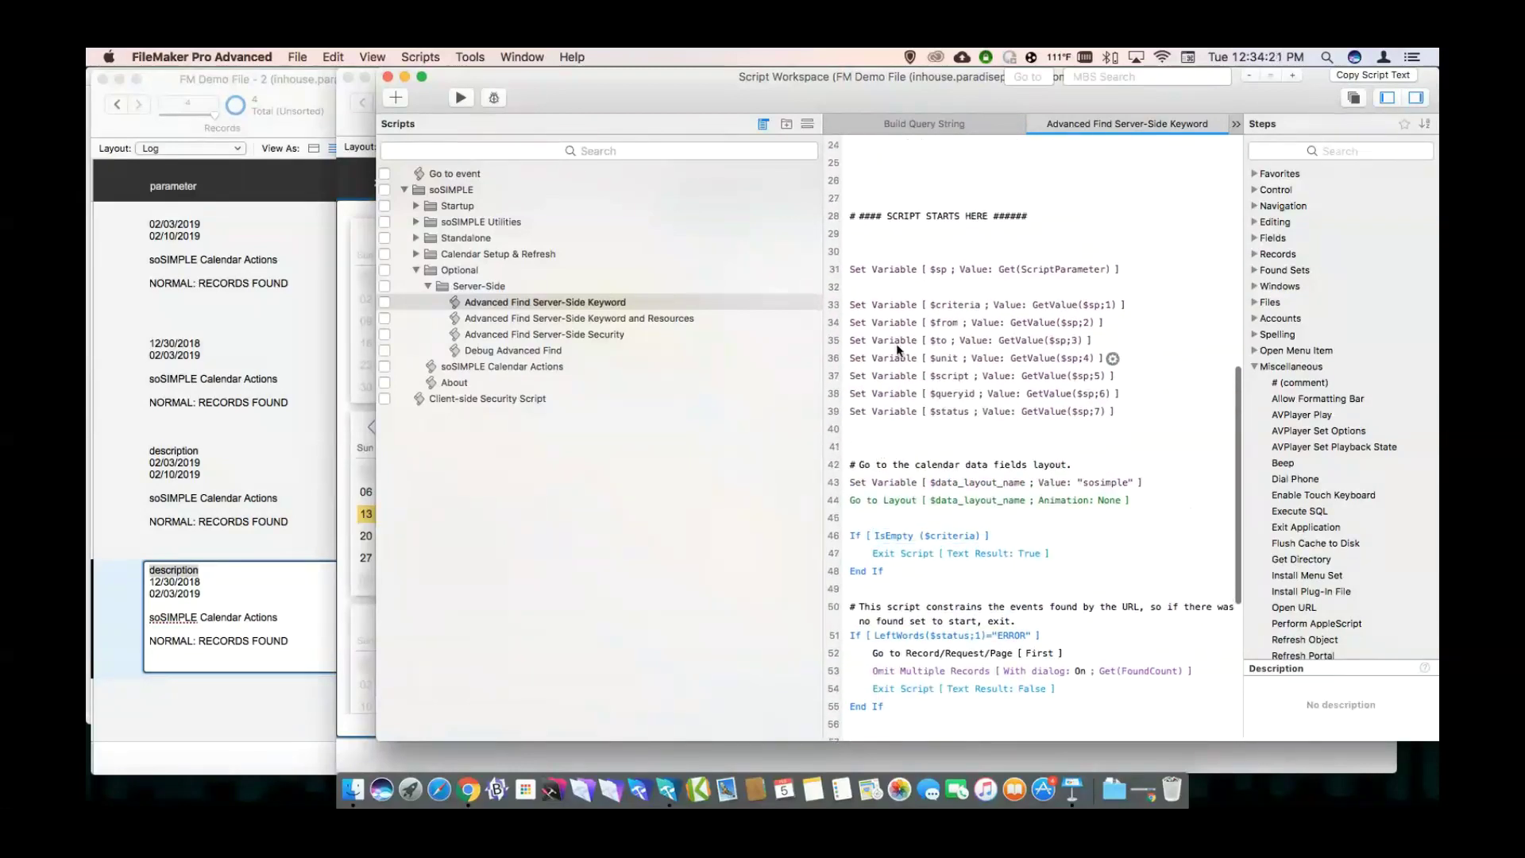
{"action": "left_click", "coordinate": [945, 306]}
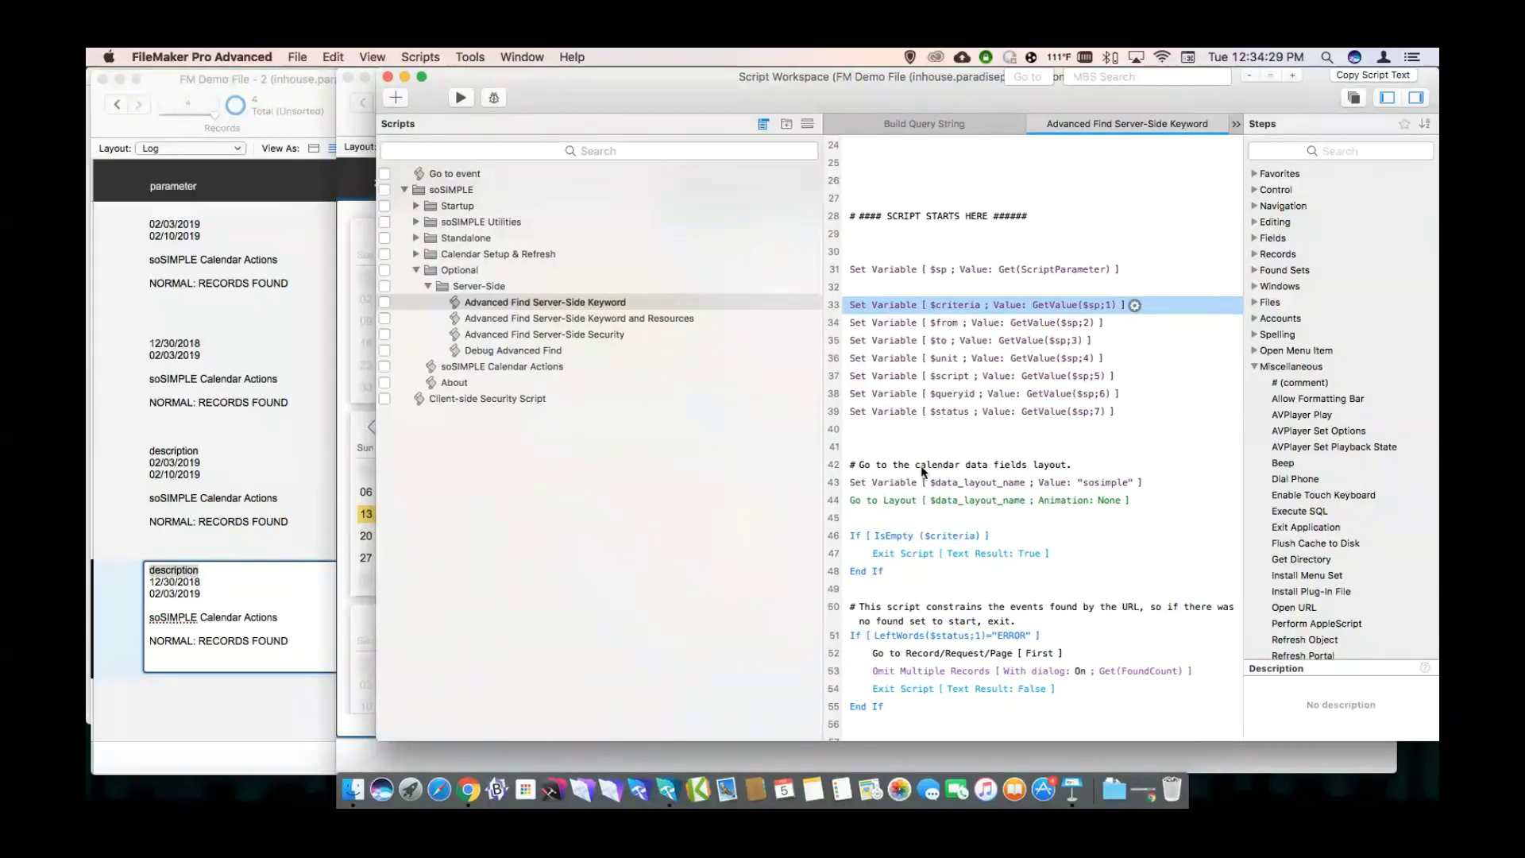
{"action": "scroll", "coordinate": [924, 471], "scroll_direction": "down", "scroll_amount": 10}
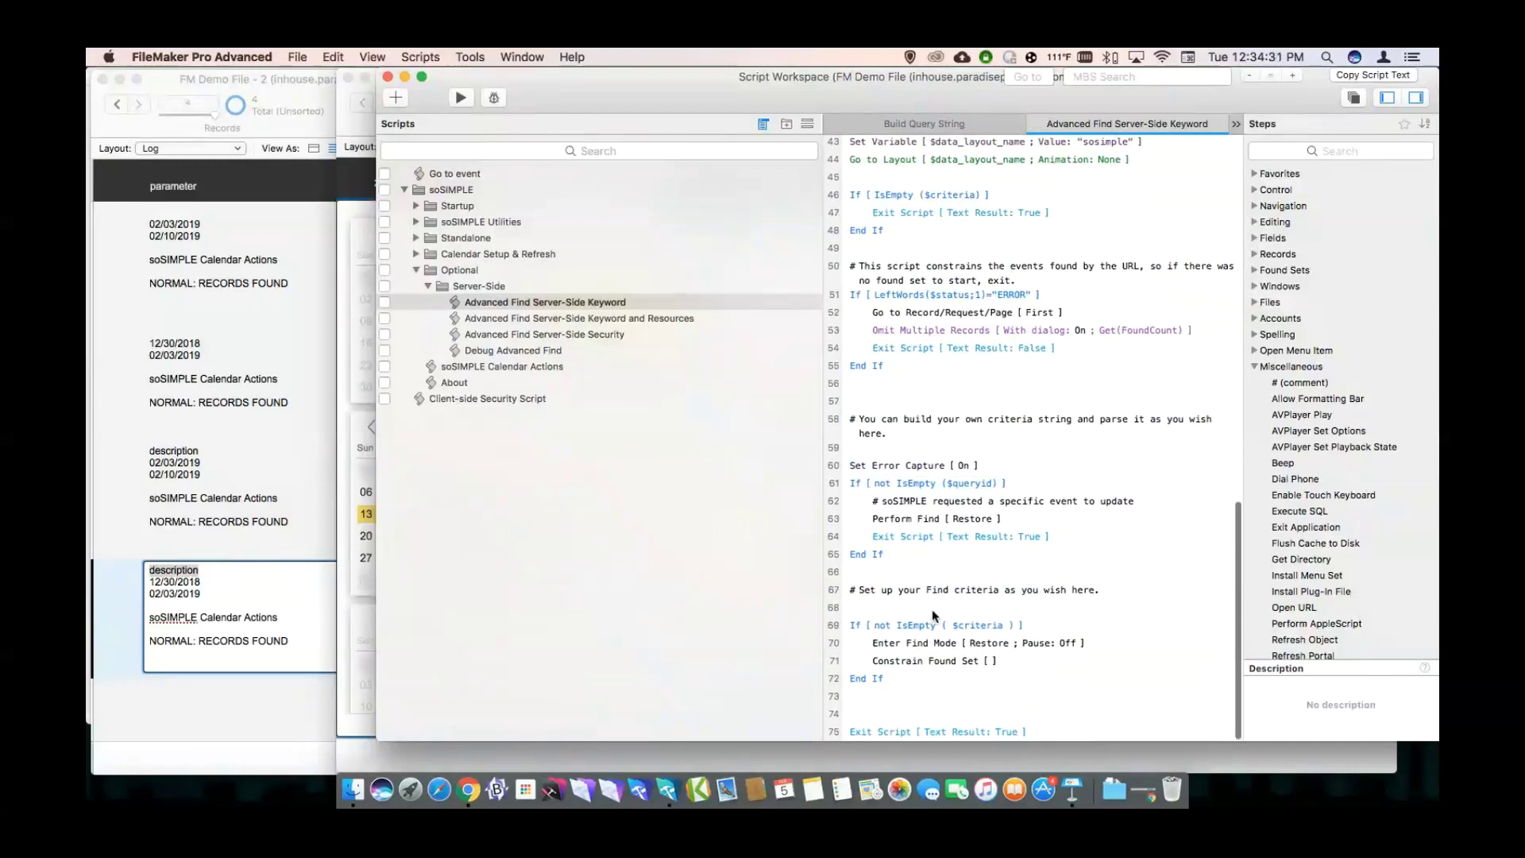
{"action": "left_click", "coordinate": [850, 629]}
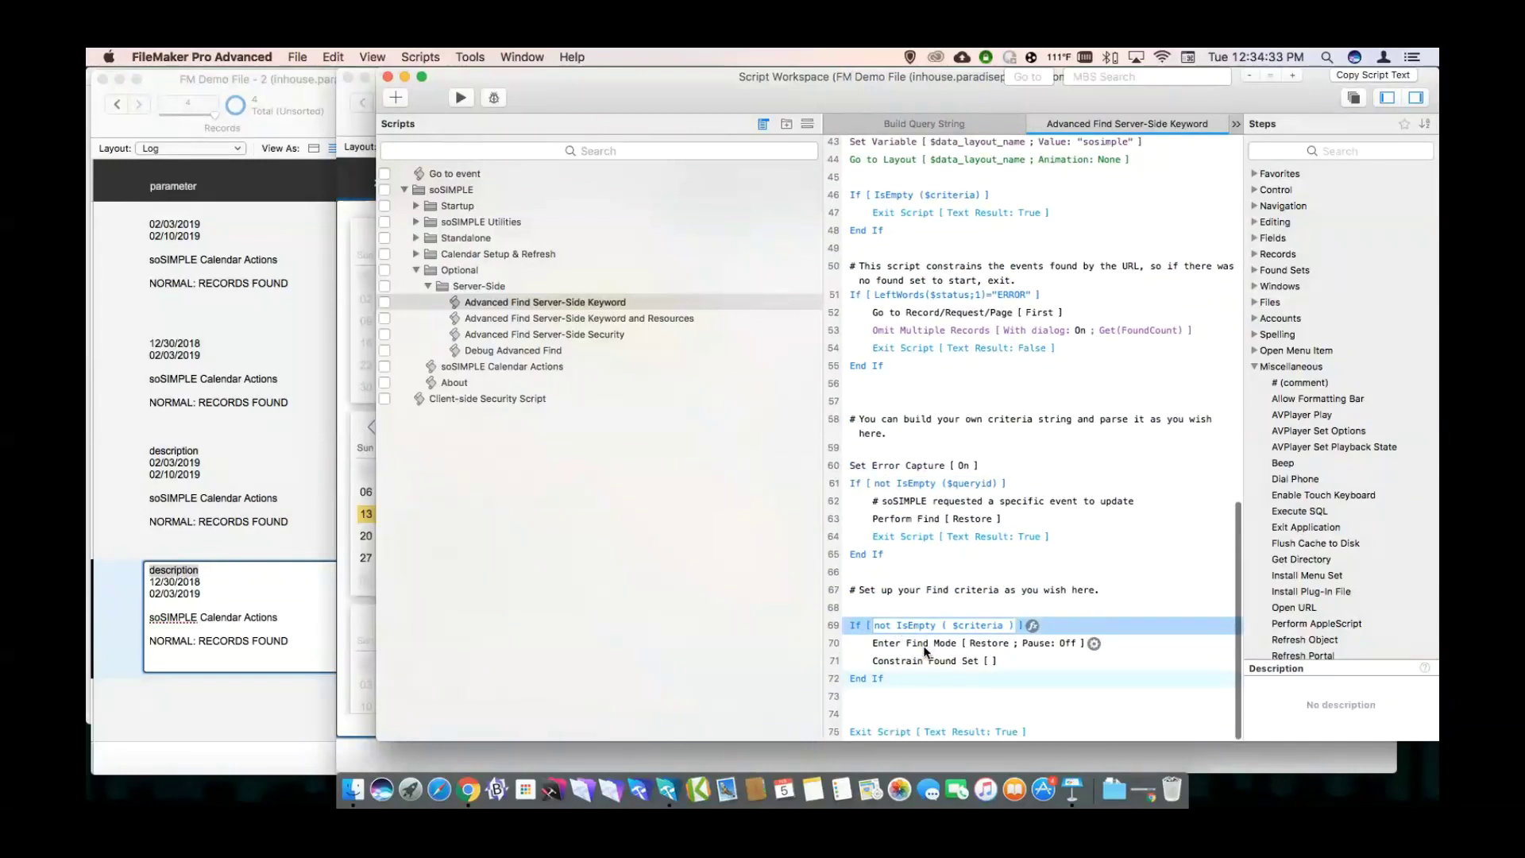
{"action": "left_click", "coordinate": [925, 645]}
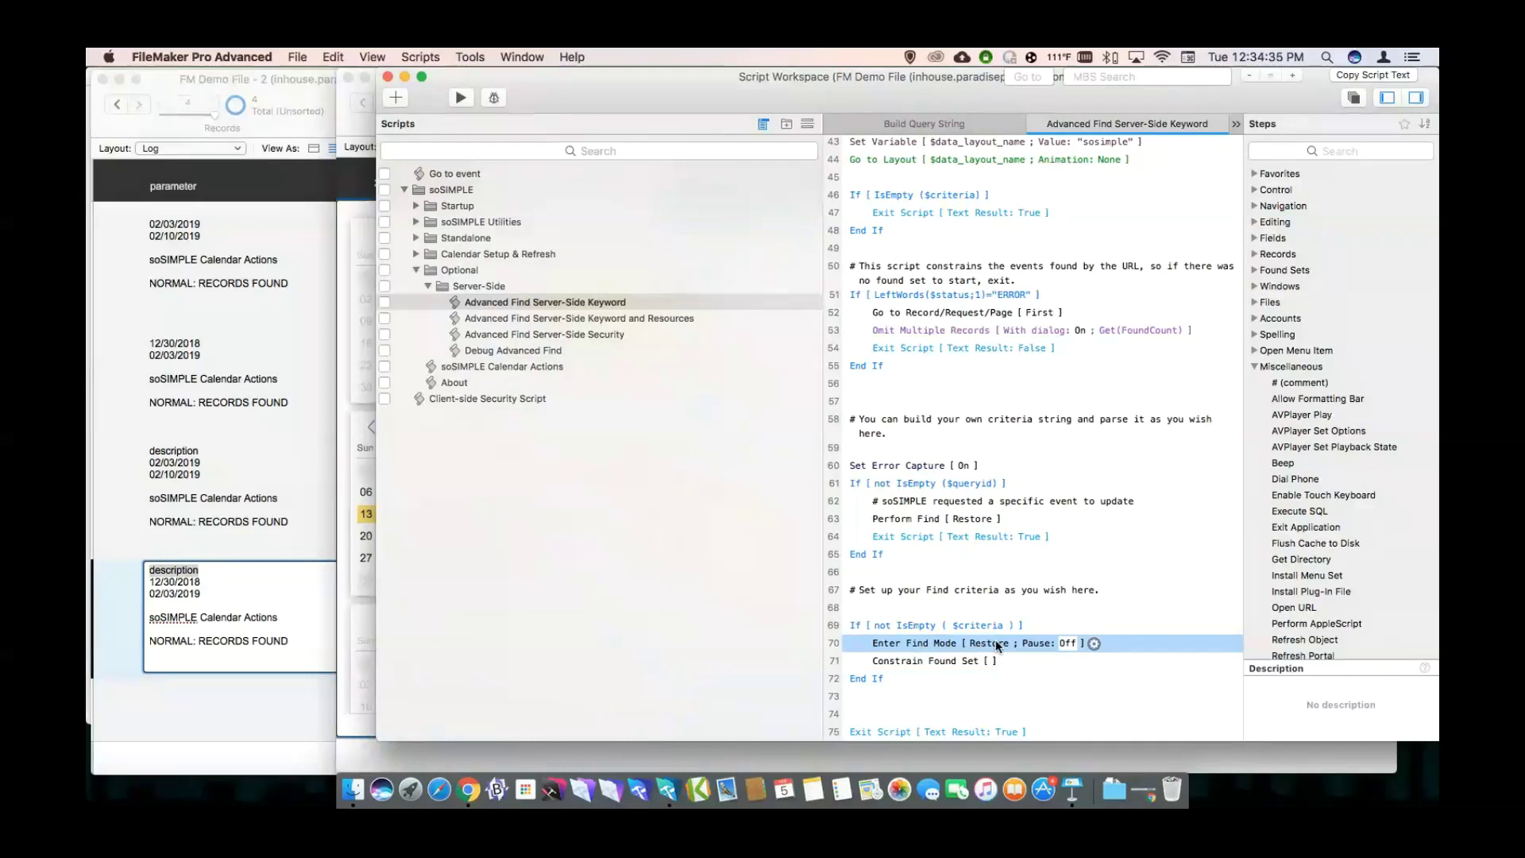
{"action": "left_click", "coordinate": [954, 663]}
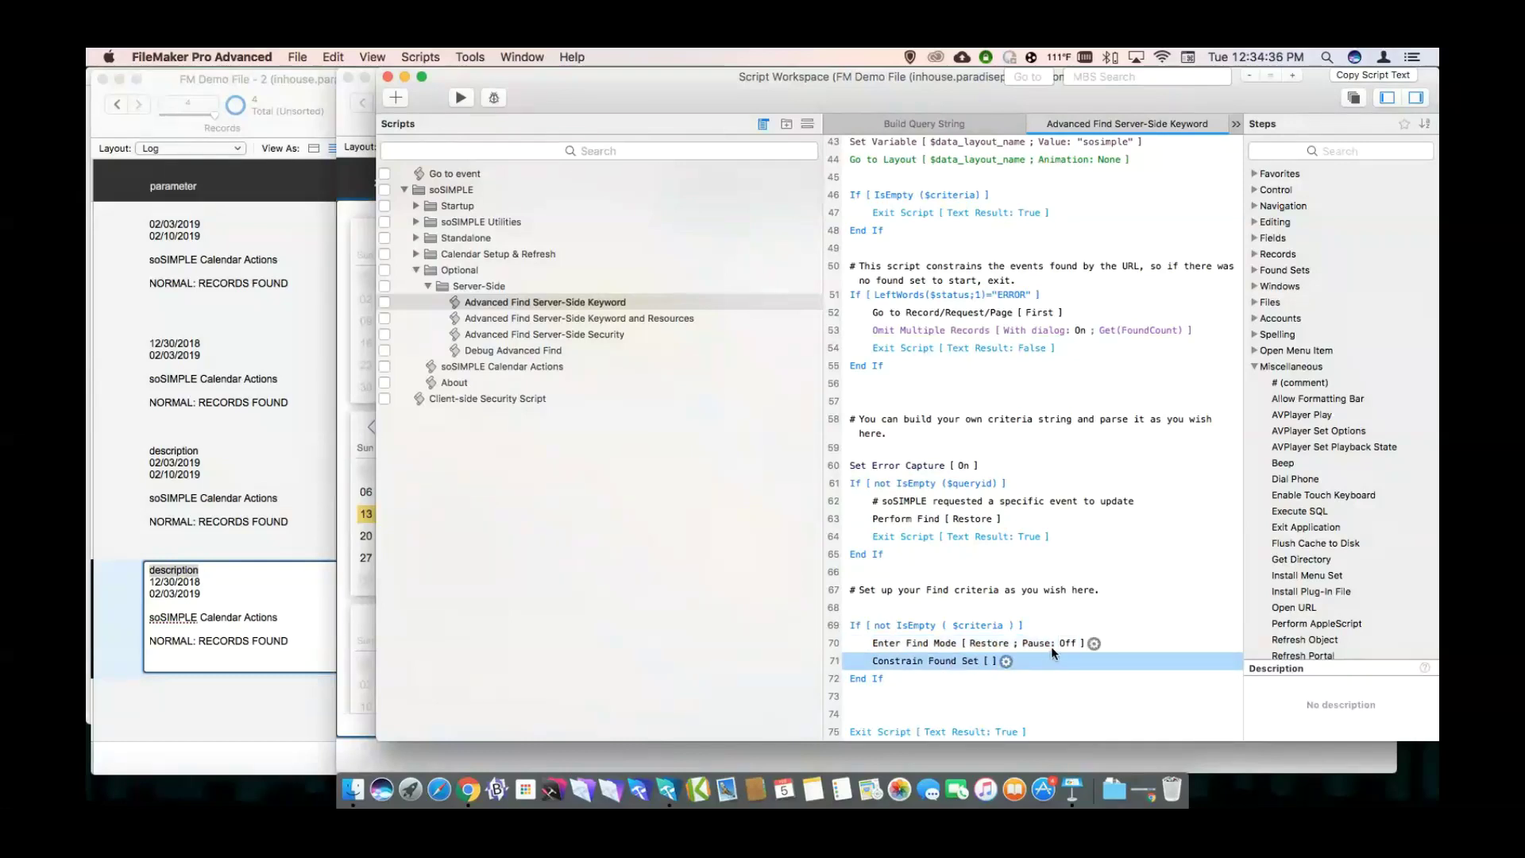
Inspect the find request stored in the Enter Find Mode step and close it without changes.
{"action": "left_click", "coordinate": [1094, 643]}
{"action": "left_click", "coordinate": [1131, 681]}
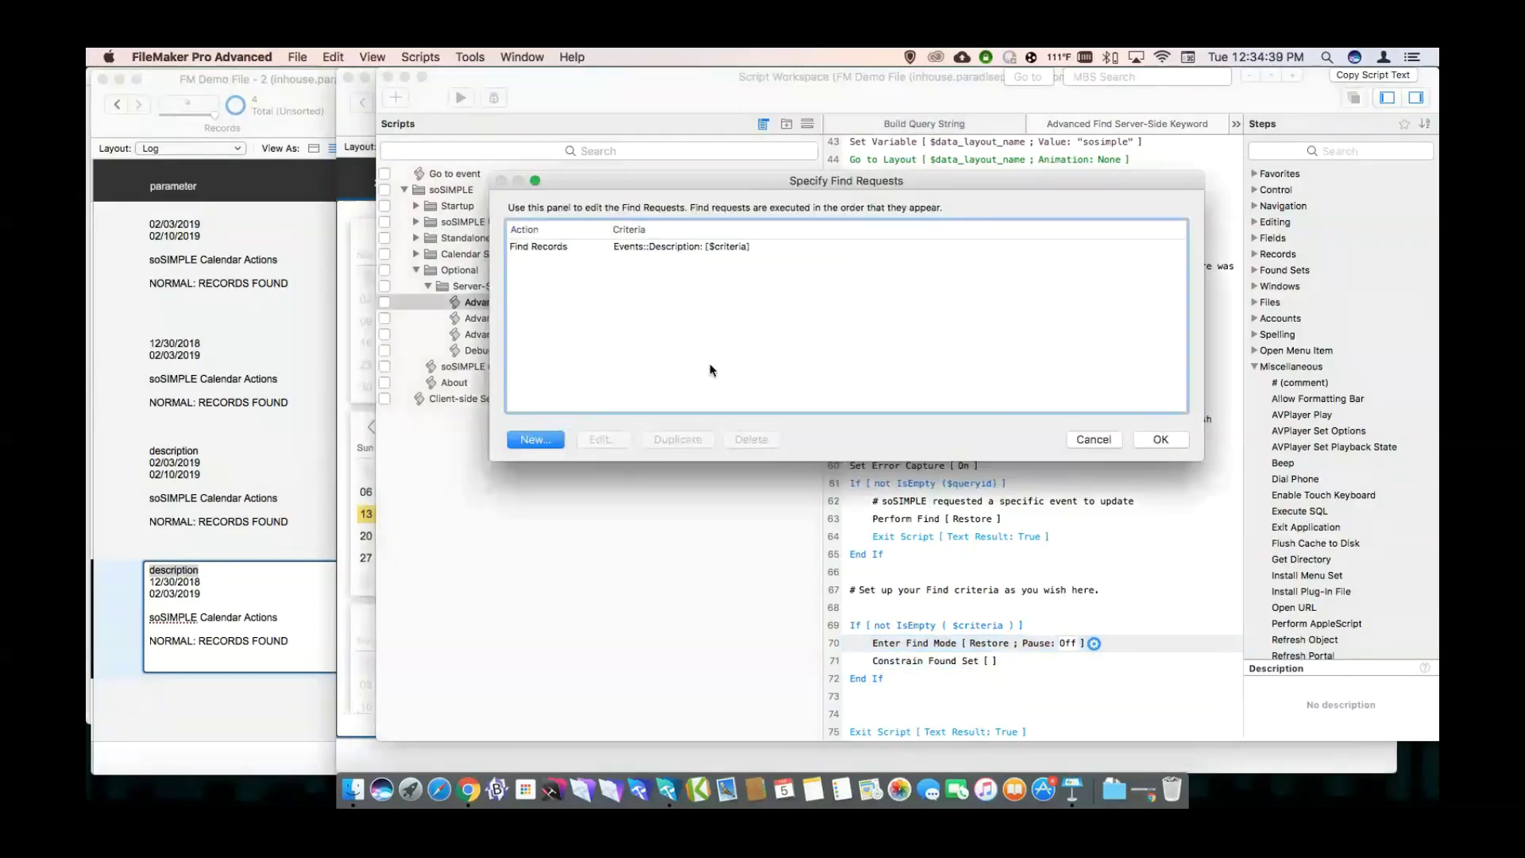
{"action": "left_click", "coordinate": [589, 252]}
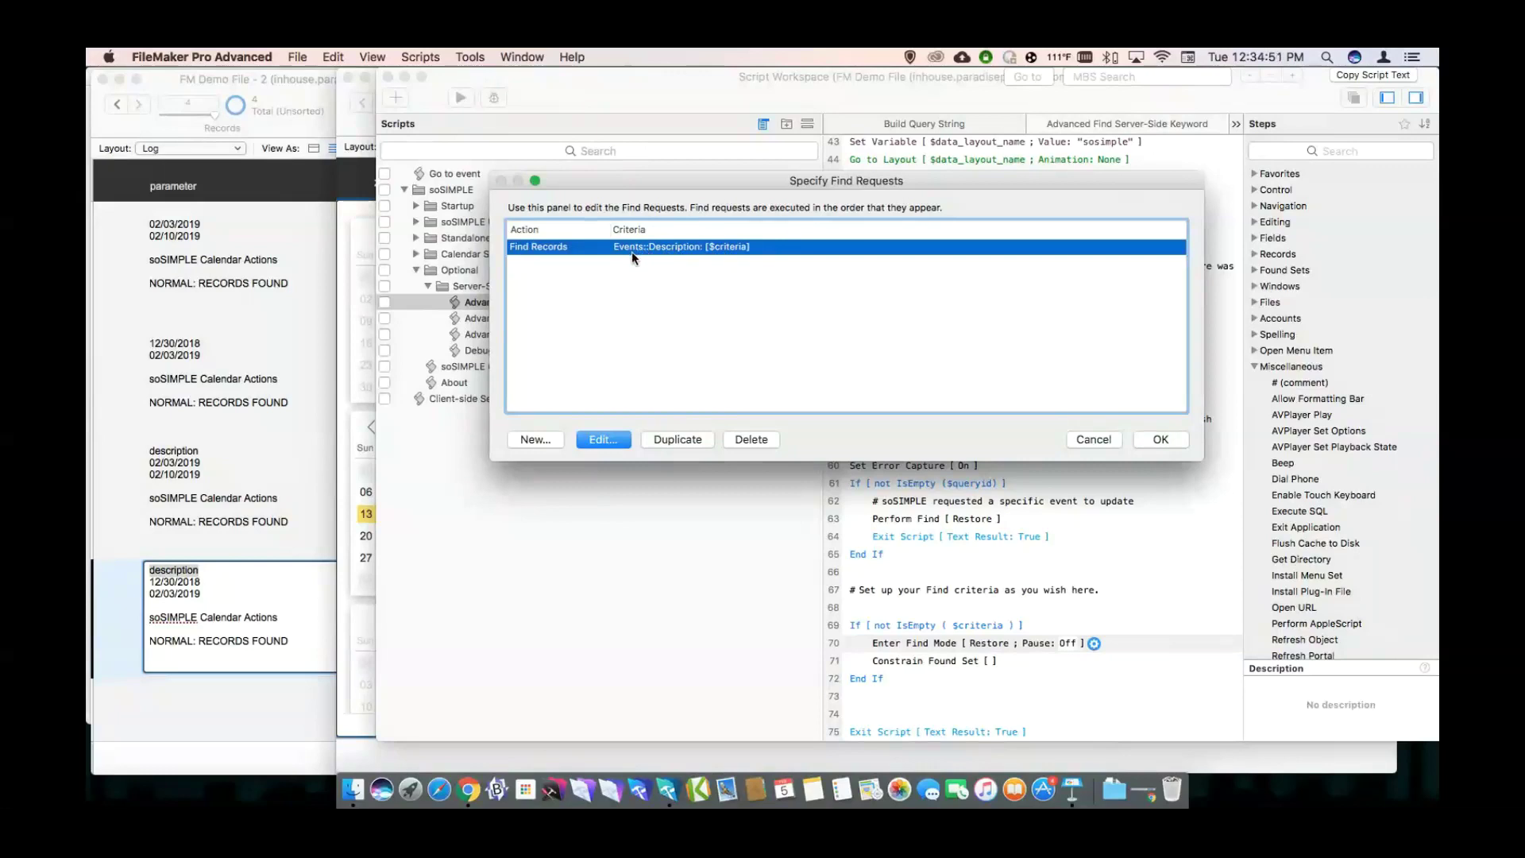
{"action": "left_click", "coordinate": [1087, 439]}
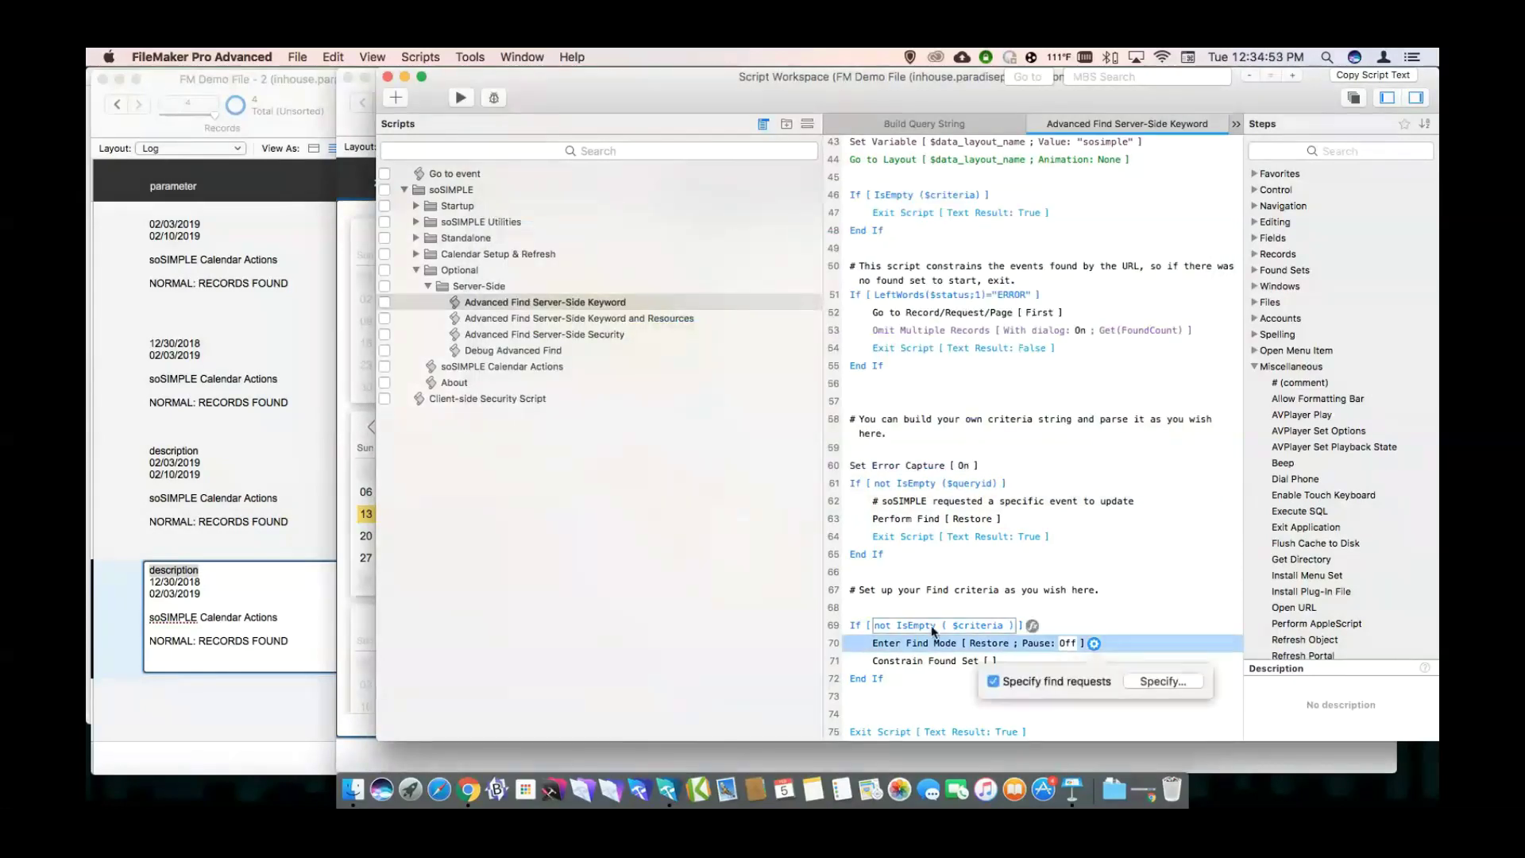
{"action": "left_click", "coordinate": [903, 663]}
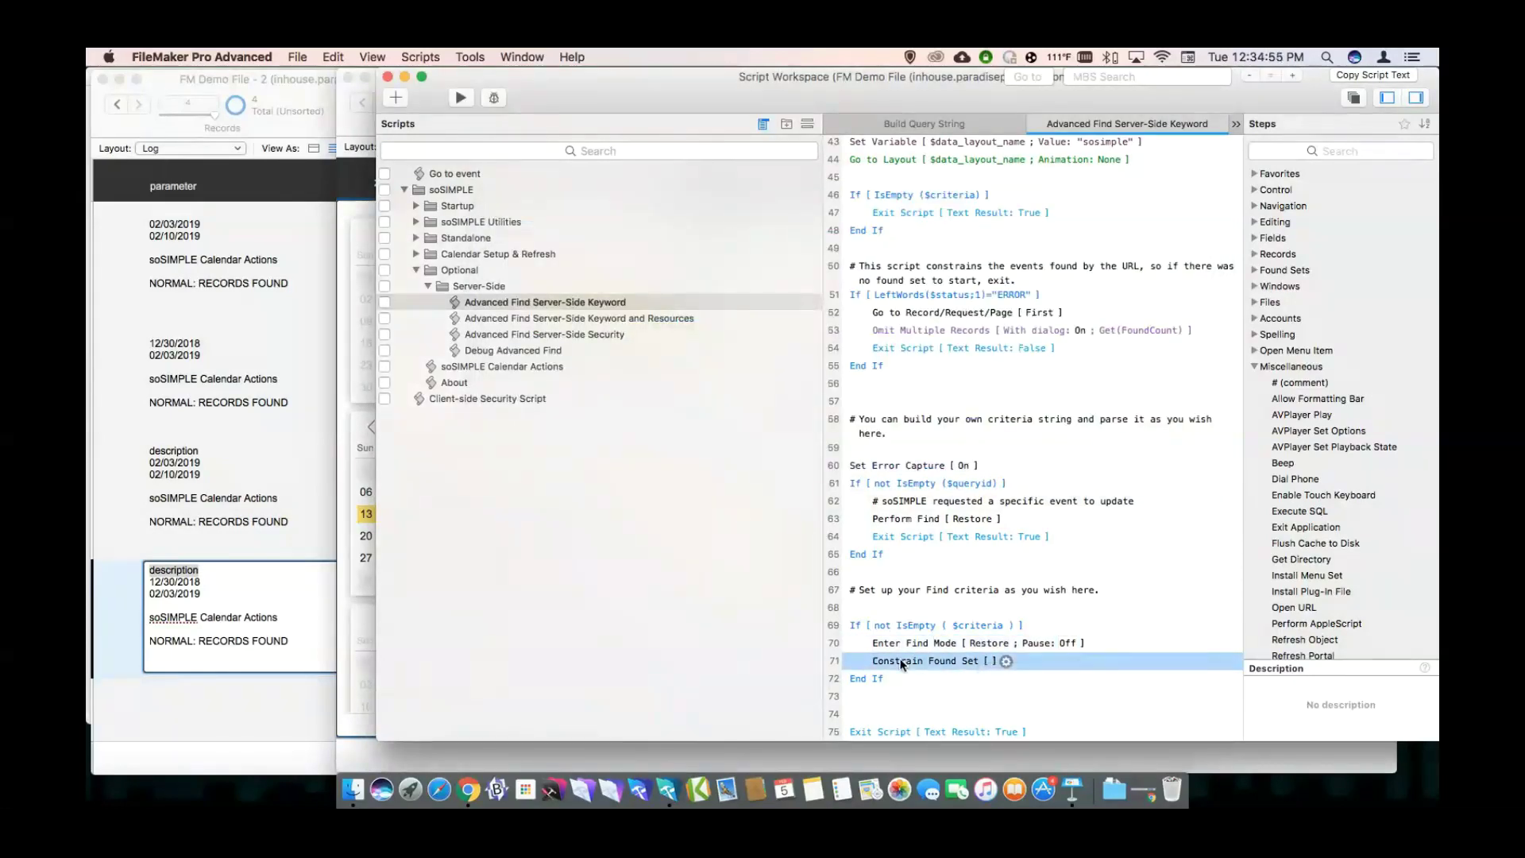
Compare the newest Log record with the script's Perform Find, Enter Find Mode and Constrain Found Set steps.
{"action": "left_click", "coordinate": [249, 550]}
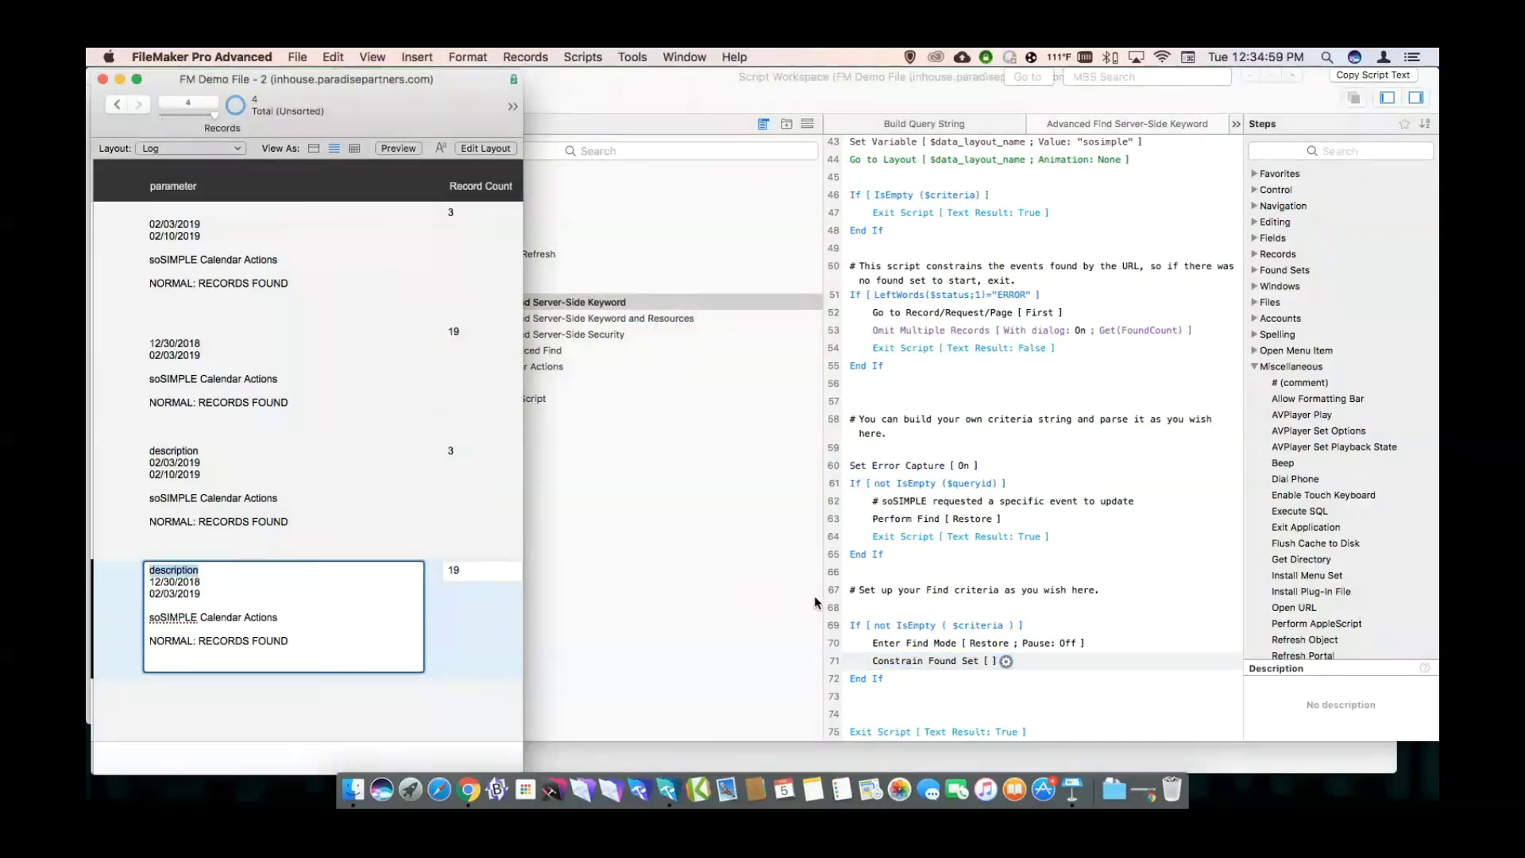
{"action": "left_click", "coordinate": [912, 660]}
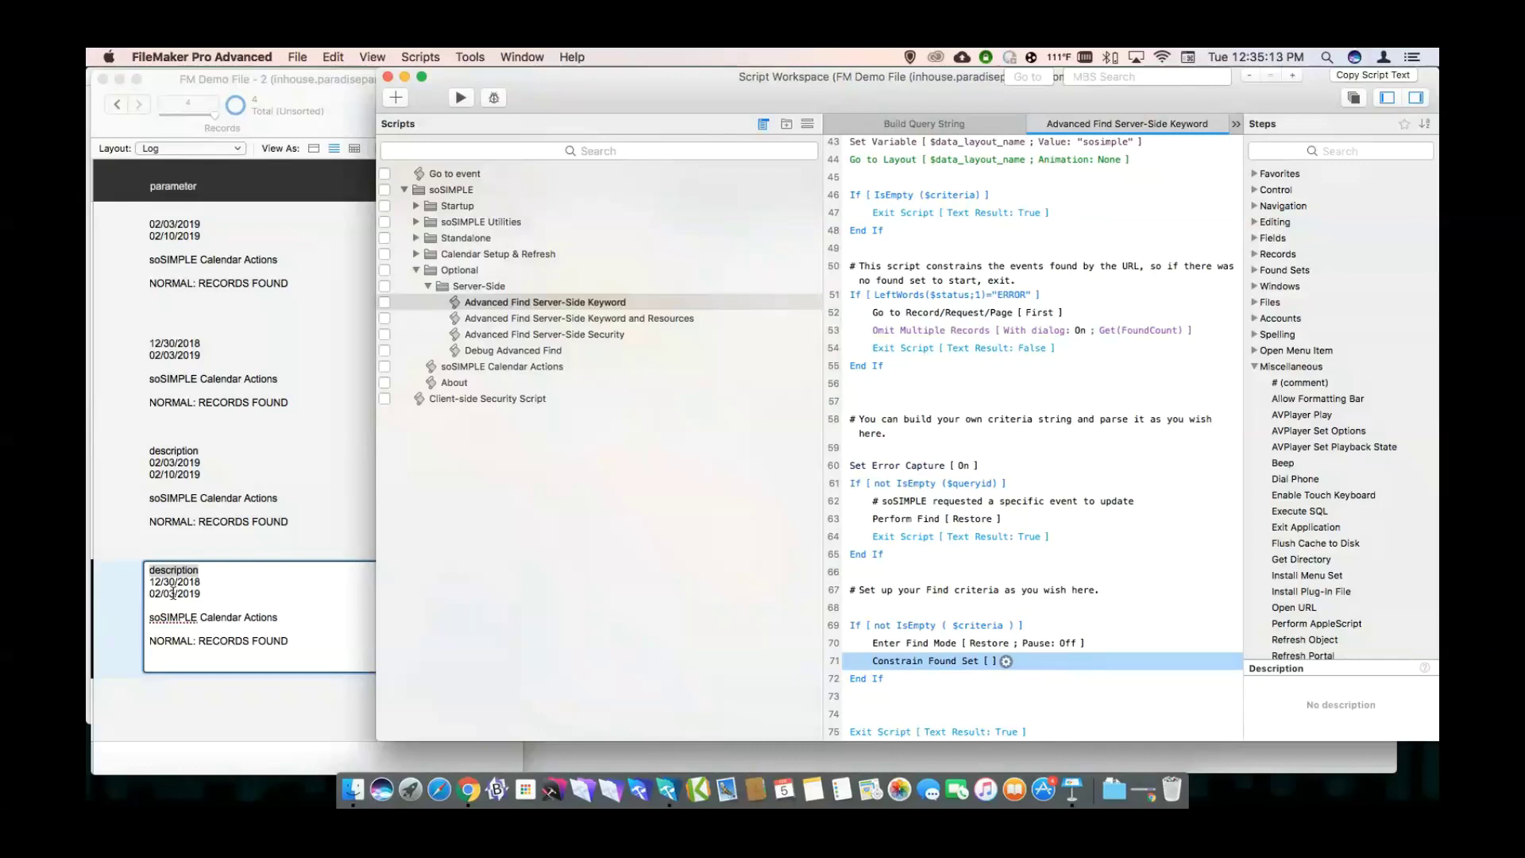
{"action": "left_click", "coordinate": [890, 521]}
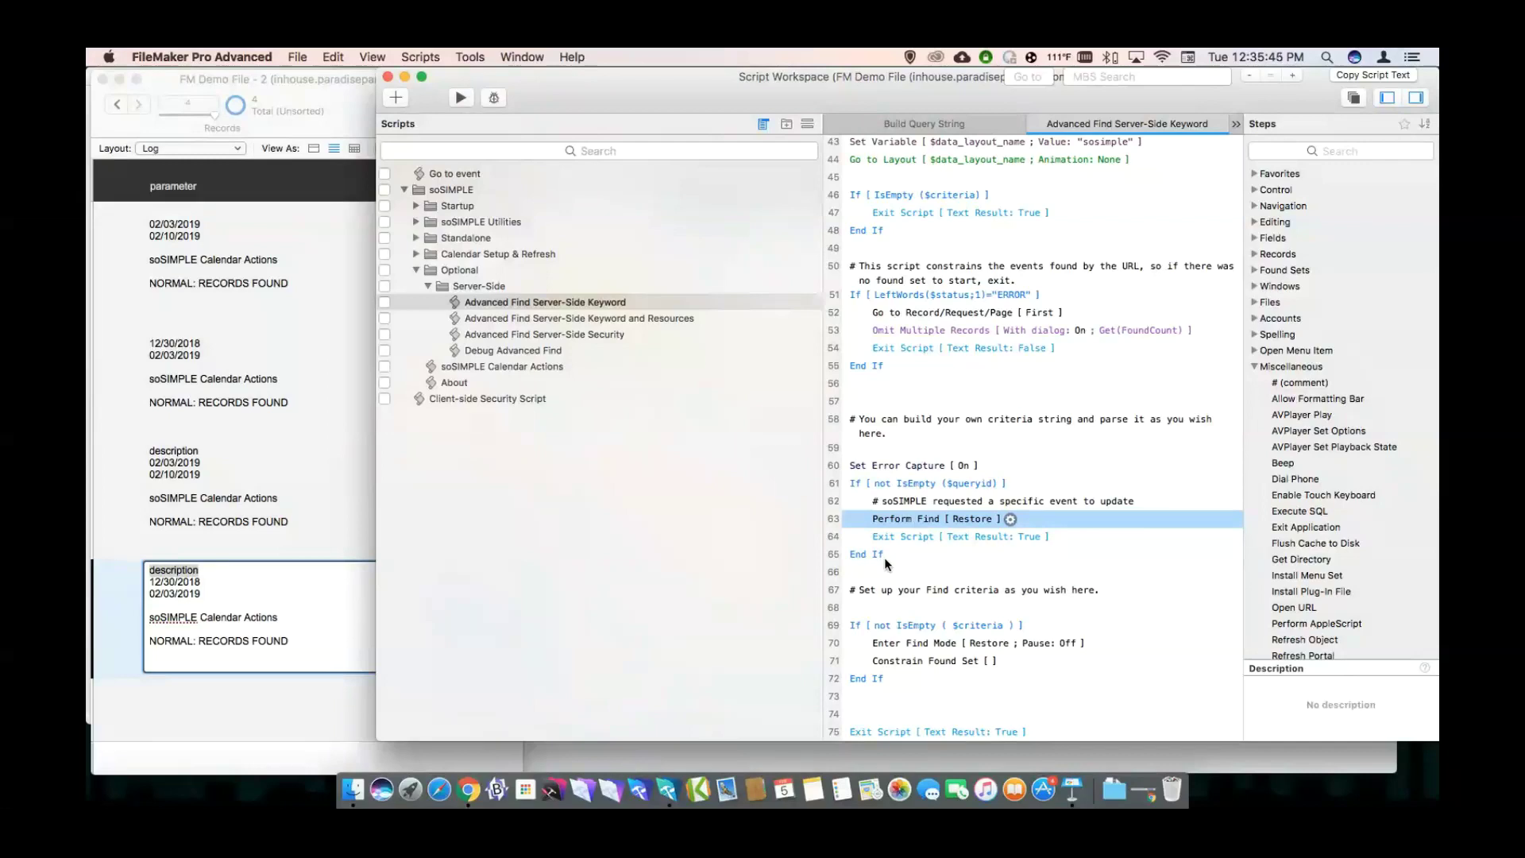
{"action": "left_click", "coordinate": [856, 627]}
{"action": "left_click", "coordinate": [920, 647]}
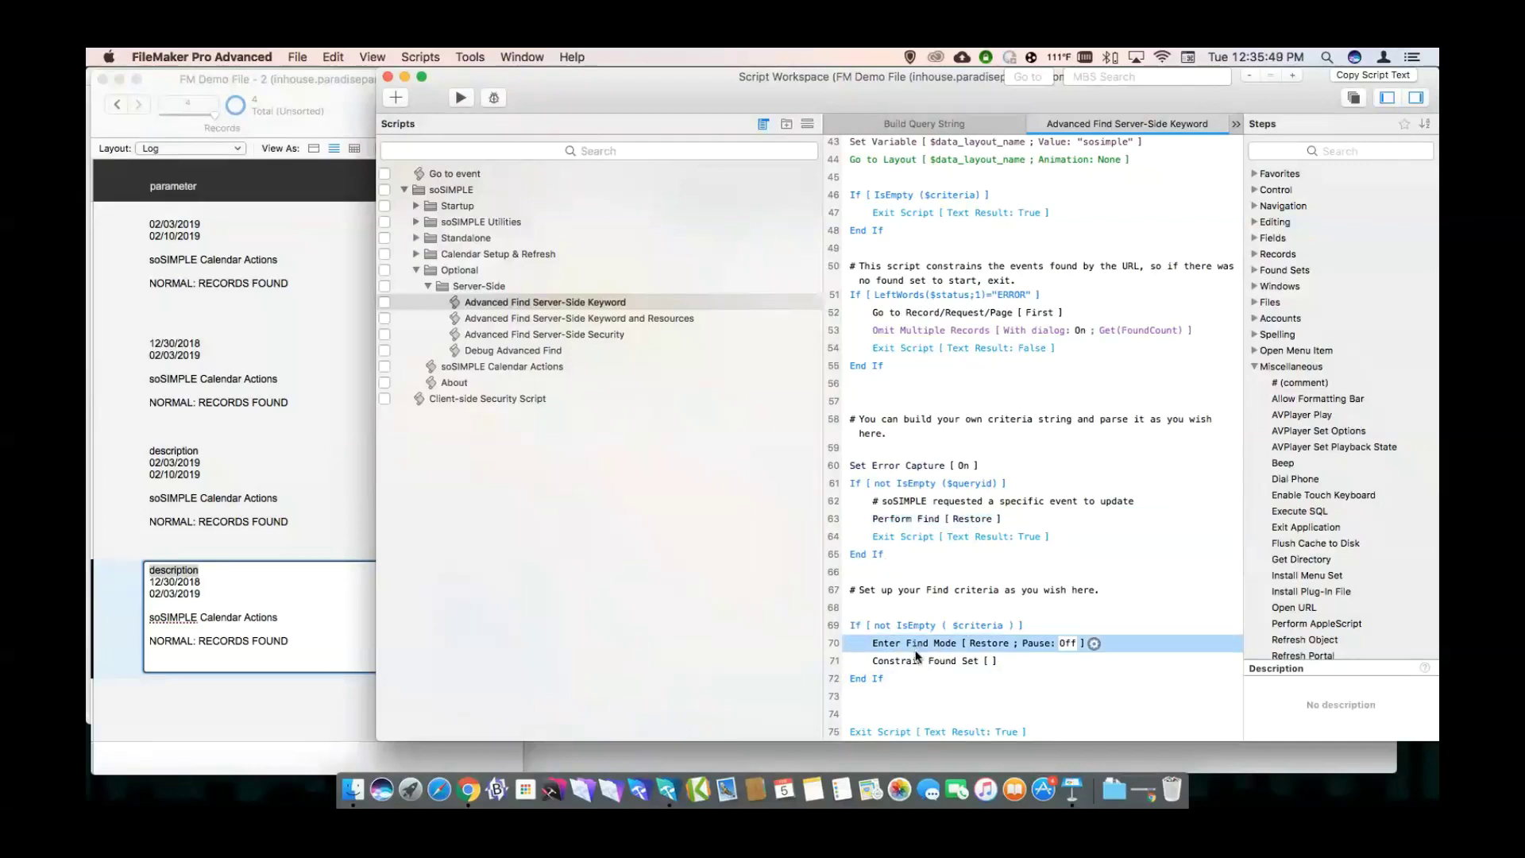
{"action": "left_click", "coordinate": [912, 659]}
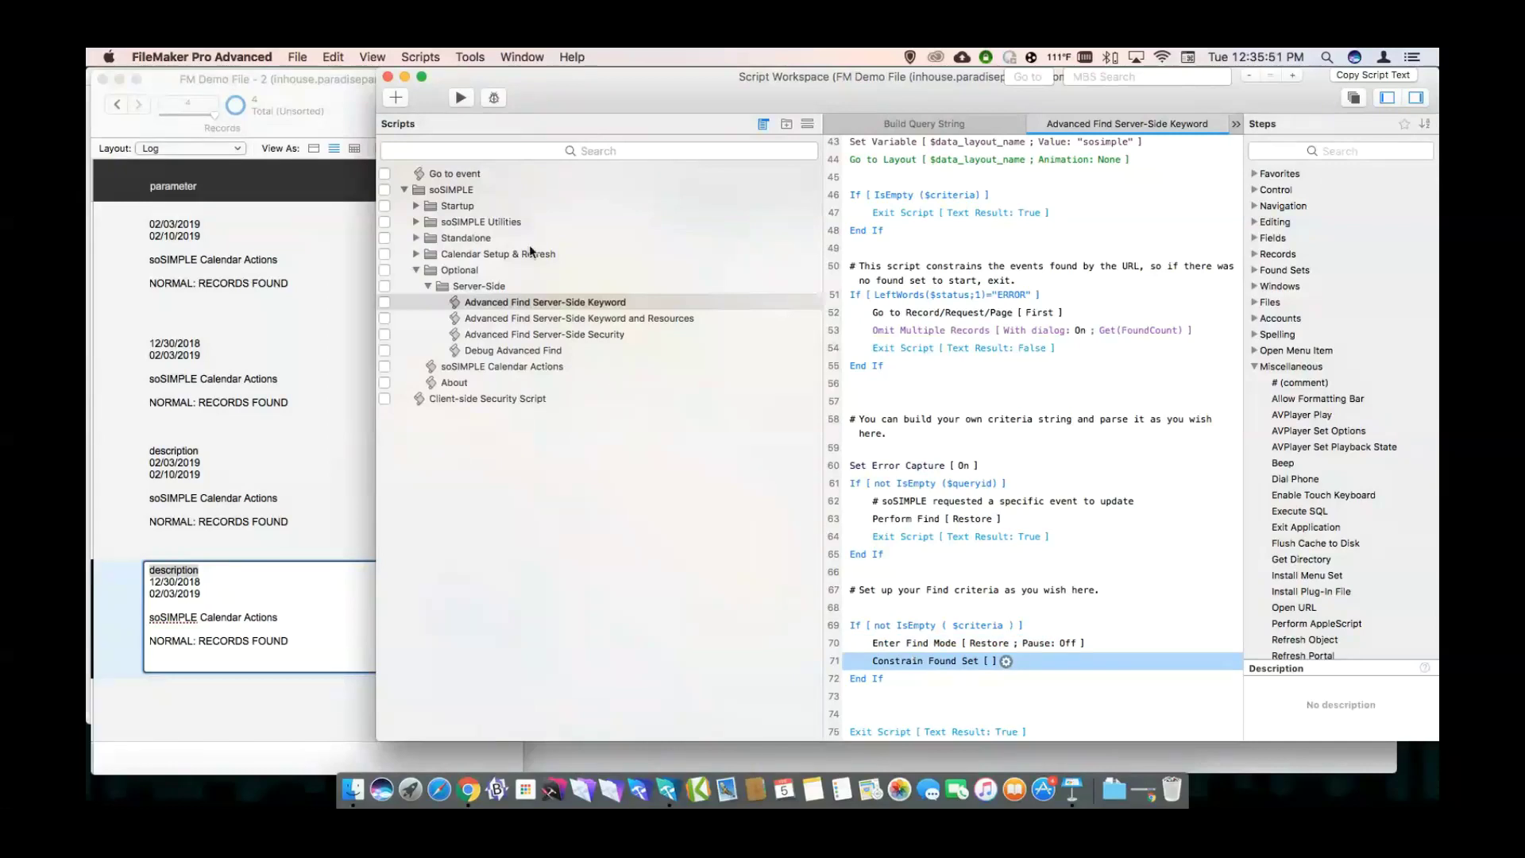
Close the Script Workspace and return to the calendar window to check its zg_Keyword field.
{"action": "left_click", "coordinate": [387, 76]}
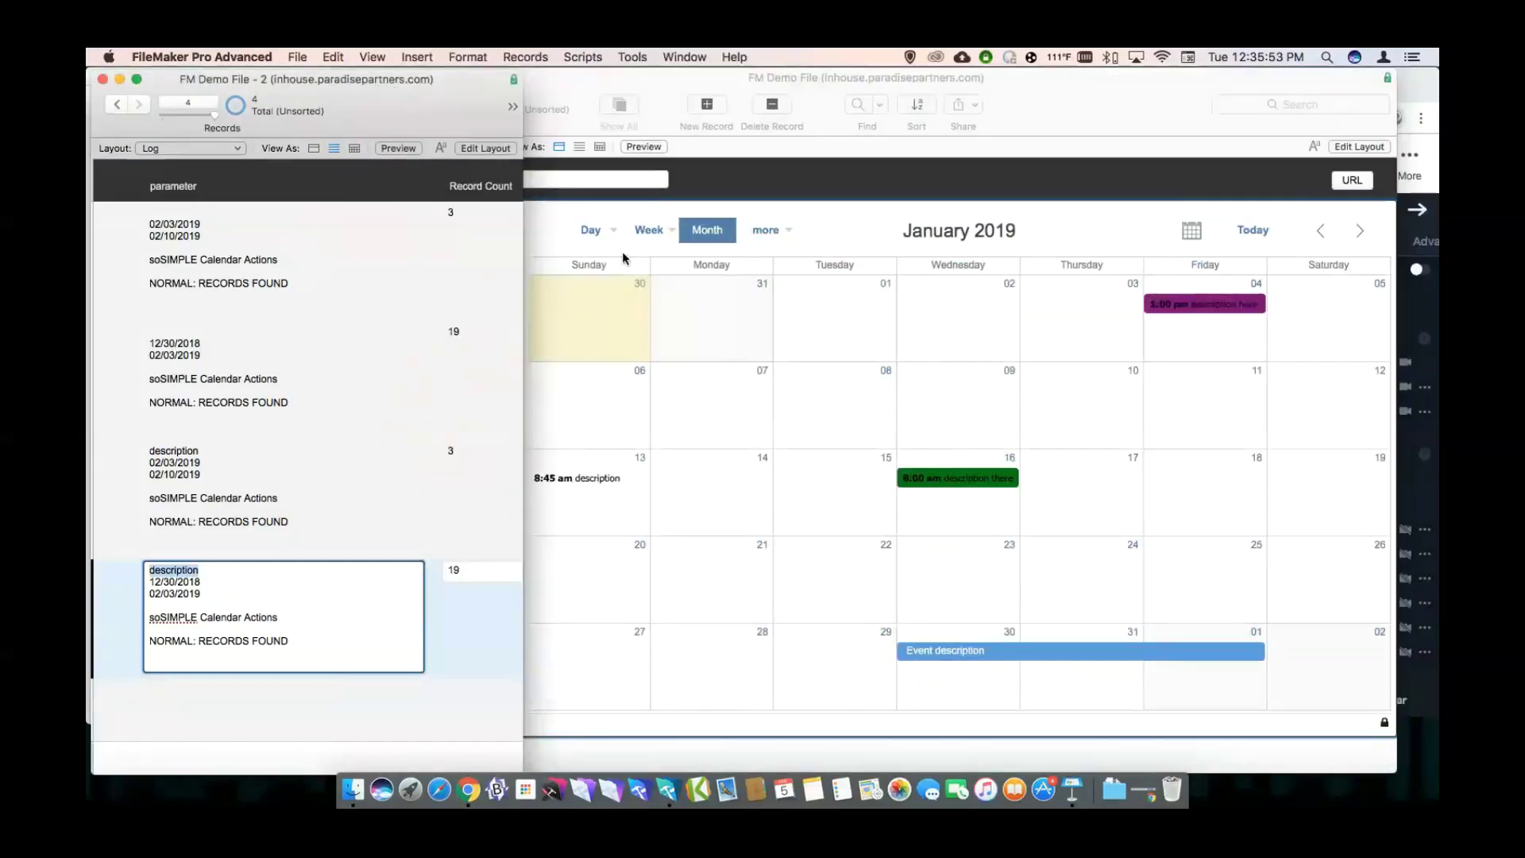
{"action": "left_click", "coordinate": [624, 256]}
{"action": "left_click", "coordinate": [567, 176]}
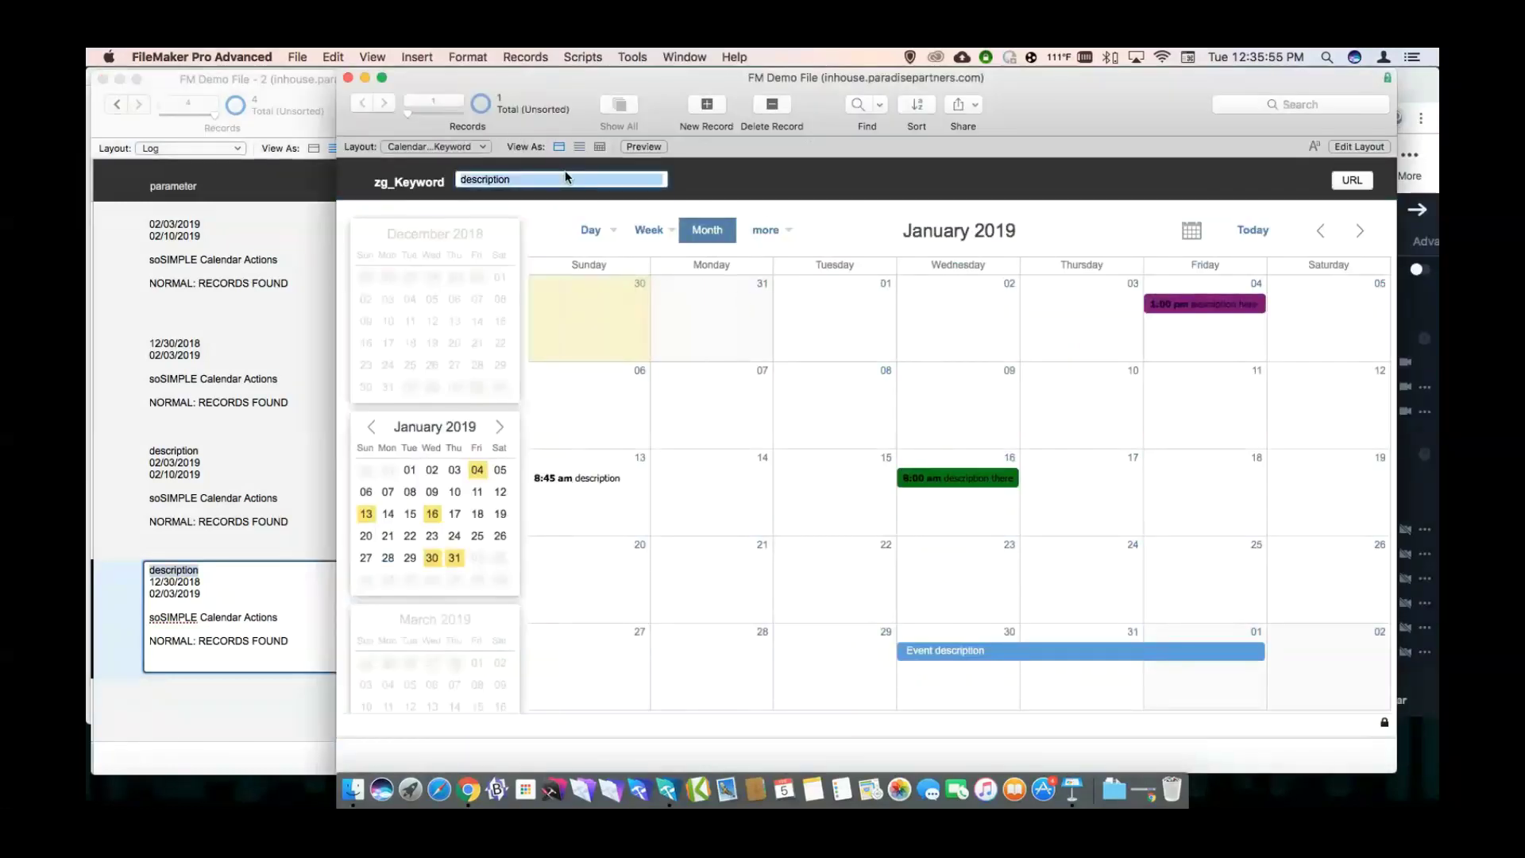
{"action": "left_click", "coordinate": [913, 211]}
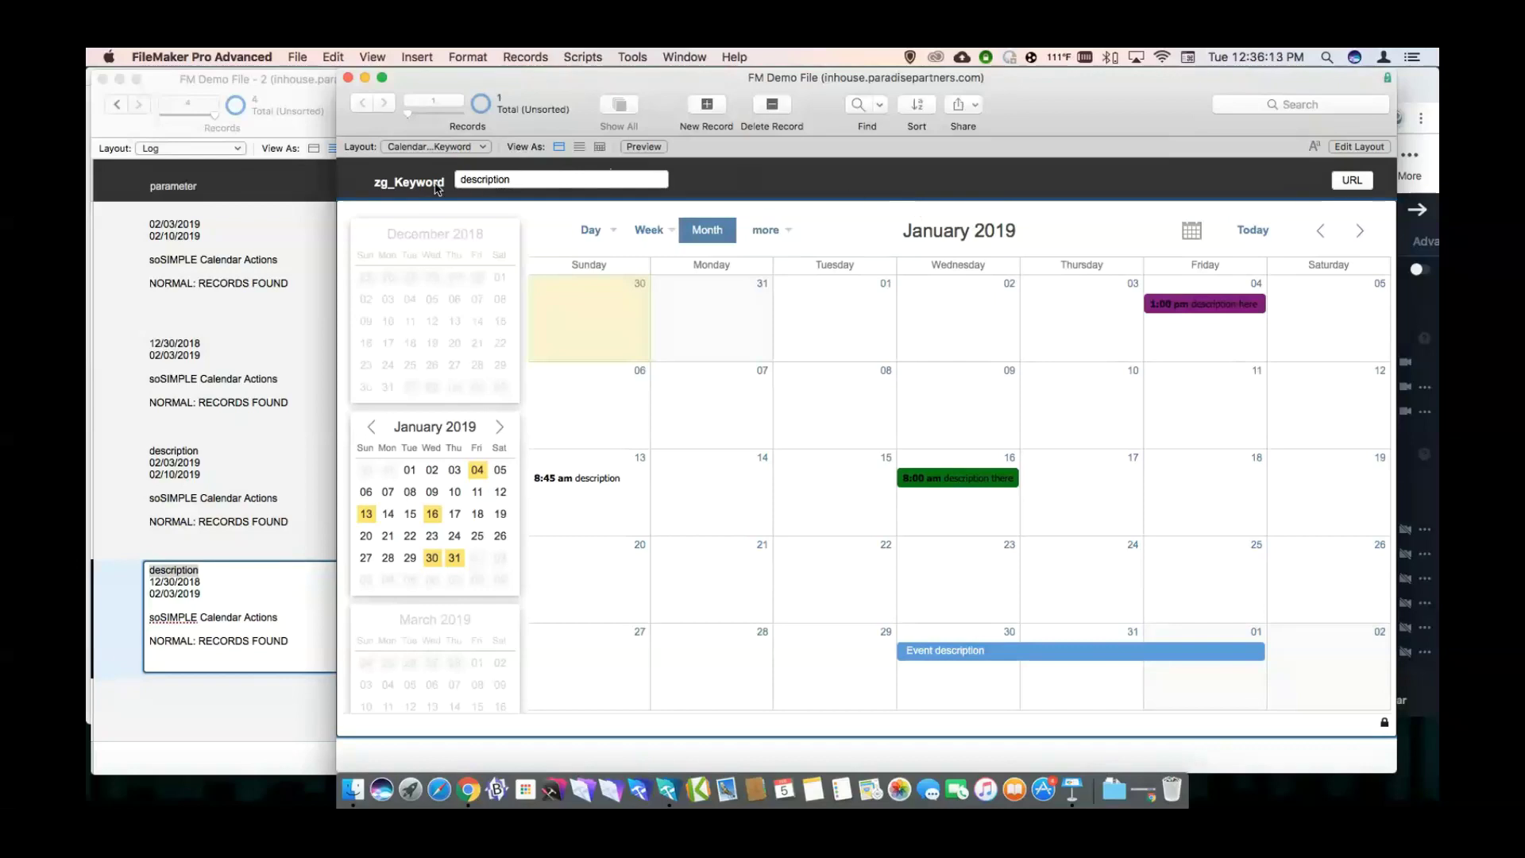
Switch the calendar window to the Calendar - Adv Find Keyword and Resources layout.
{"action": "left_click", "coordinate": [420, 147]}
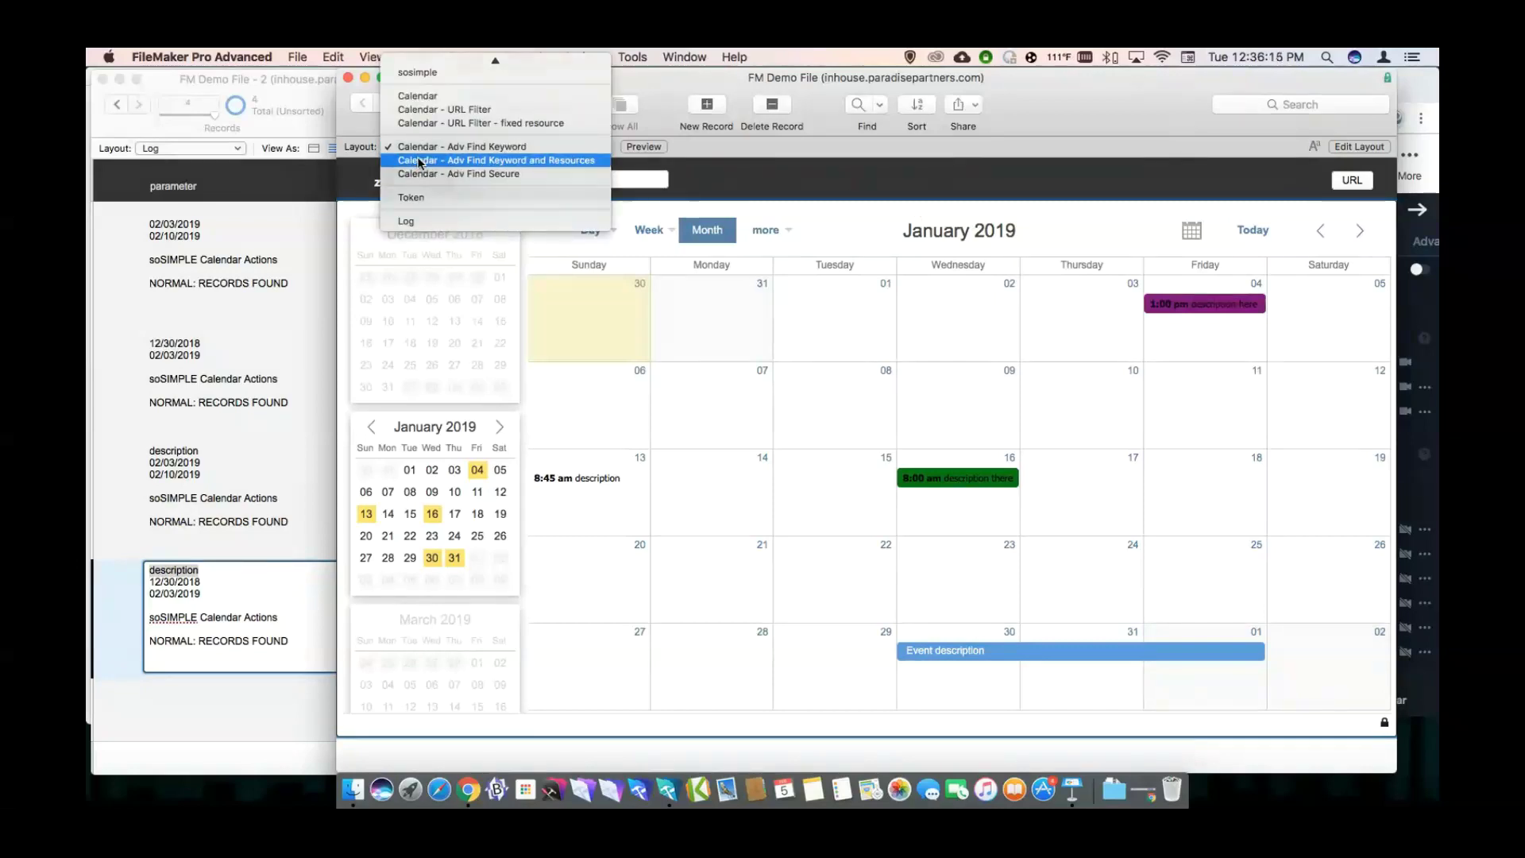
{"action": "left_click", "coordinate": [419, 162]}
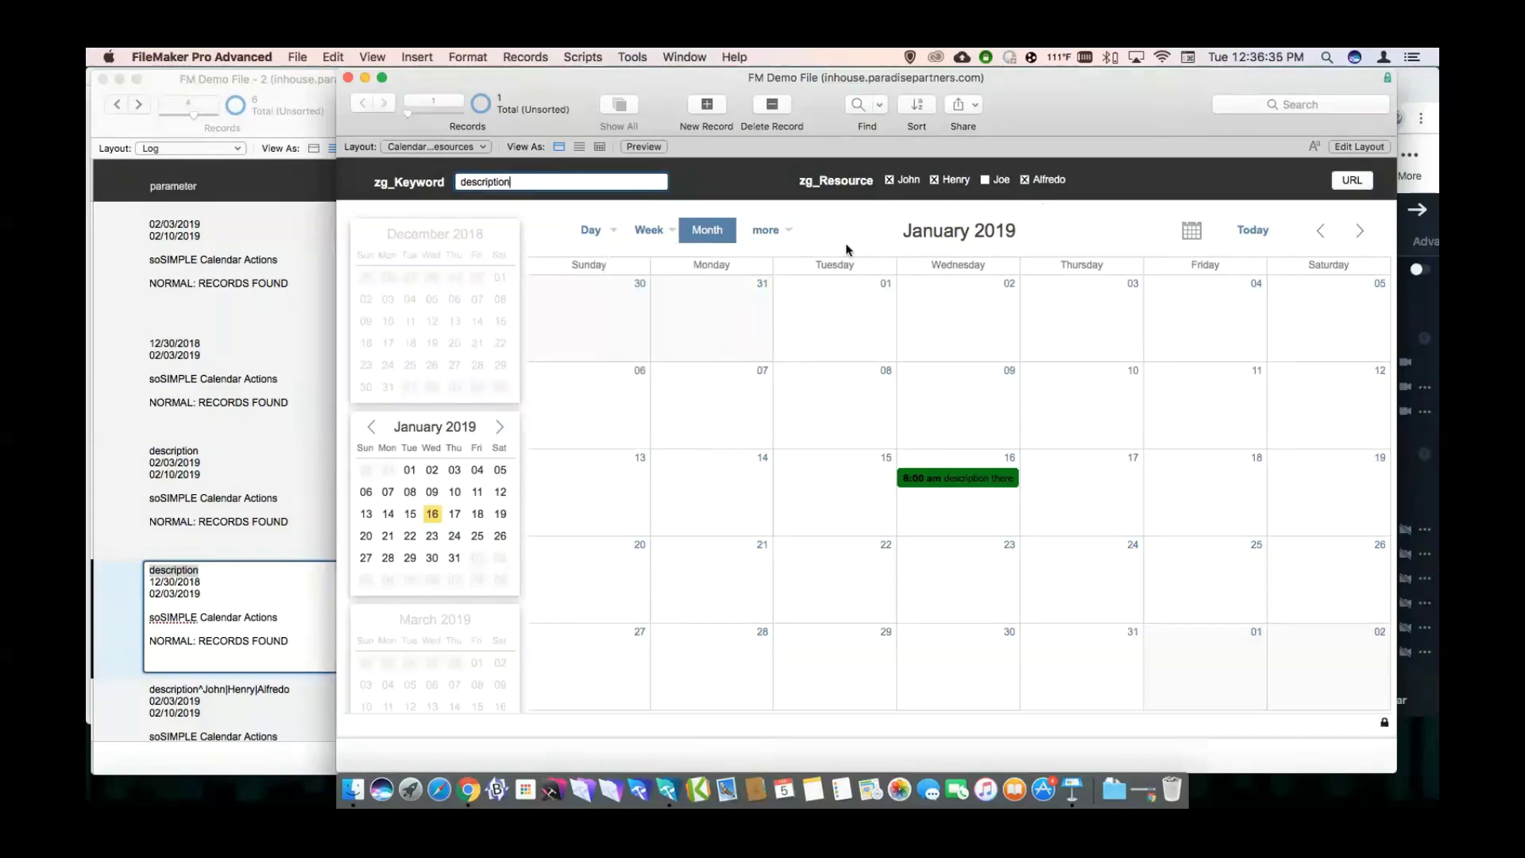
{"action": "left_click", "coordinate": [872, 245]}
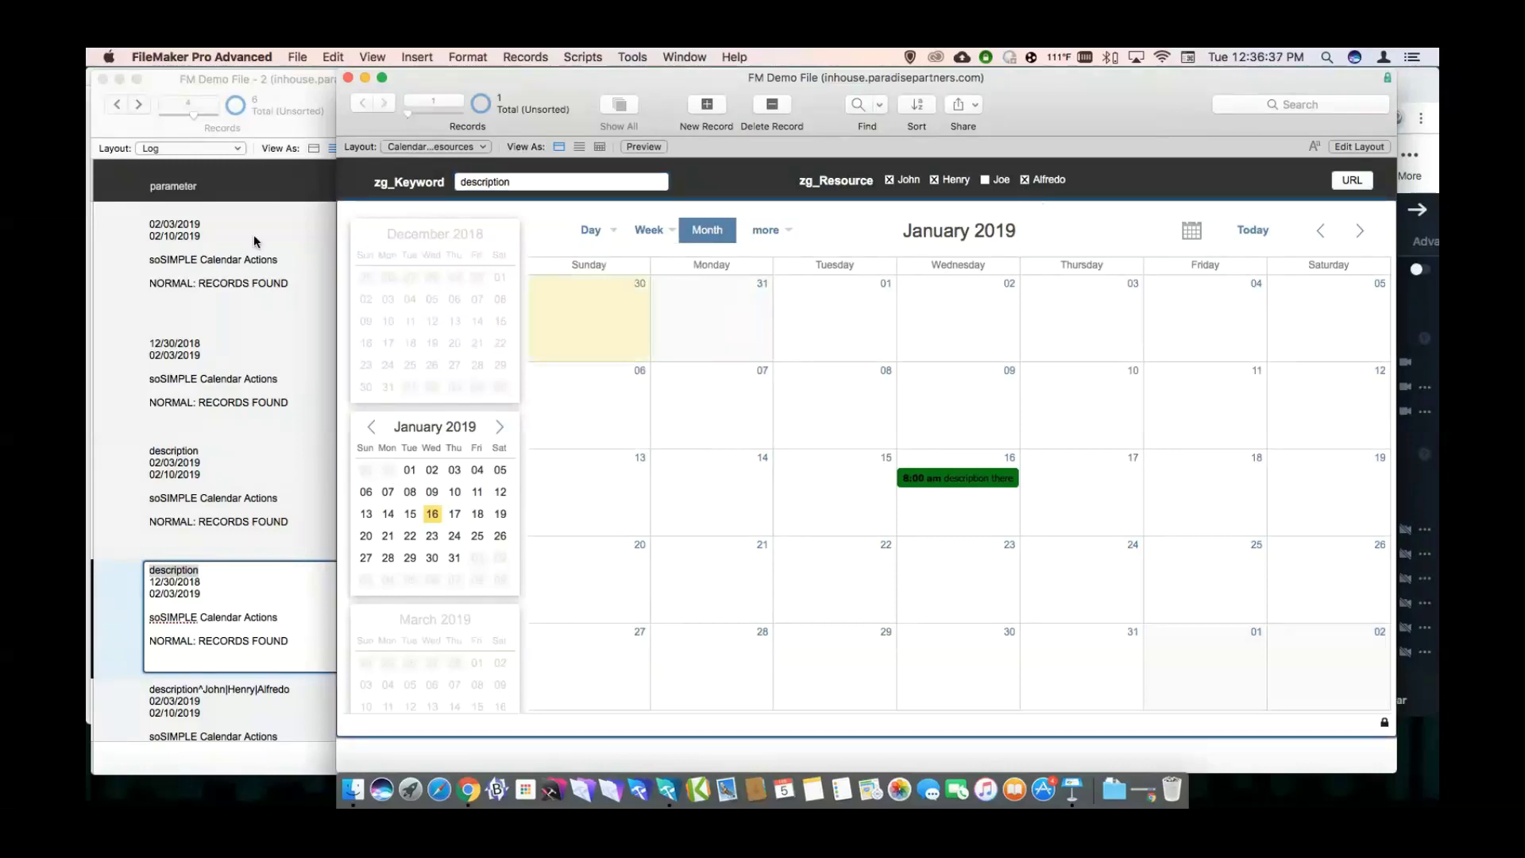
Move the Log window aside and select the Demo Adv Find Kw and Resources calendar in soSIMPLE Calendar Settings.
{"action": "left_click_drag", "start_coordinate": [241, 84], "coordinate": [373, 84]}
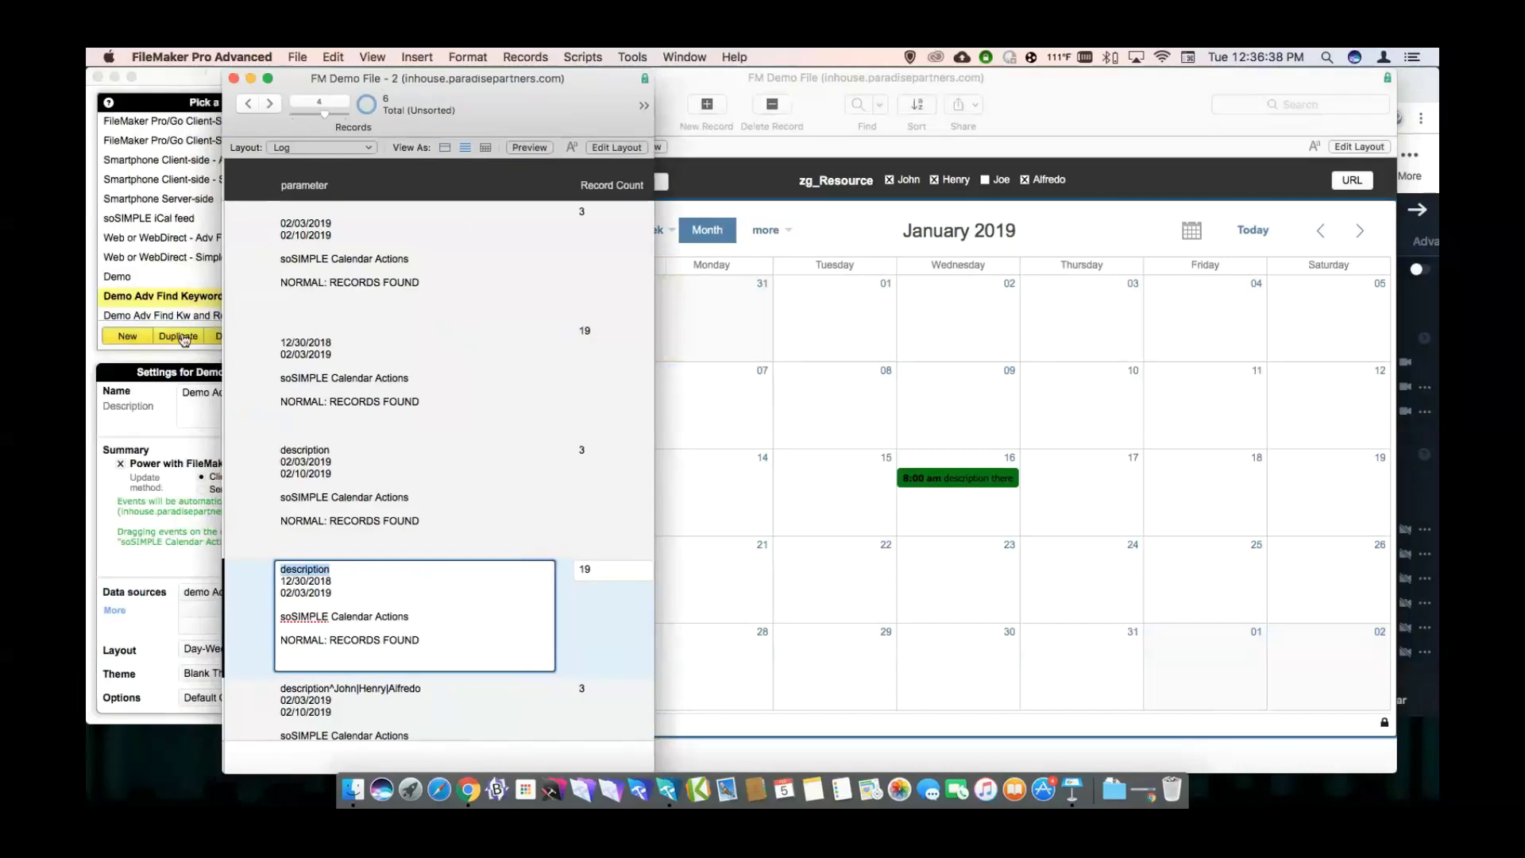
{"action": "left_click", "coordinate": [160, 379]}
{"action": "left_click", "coordinate": [182, 316]}
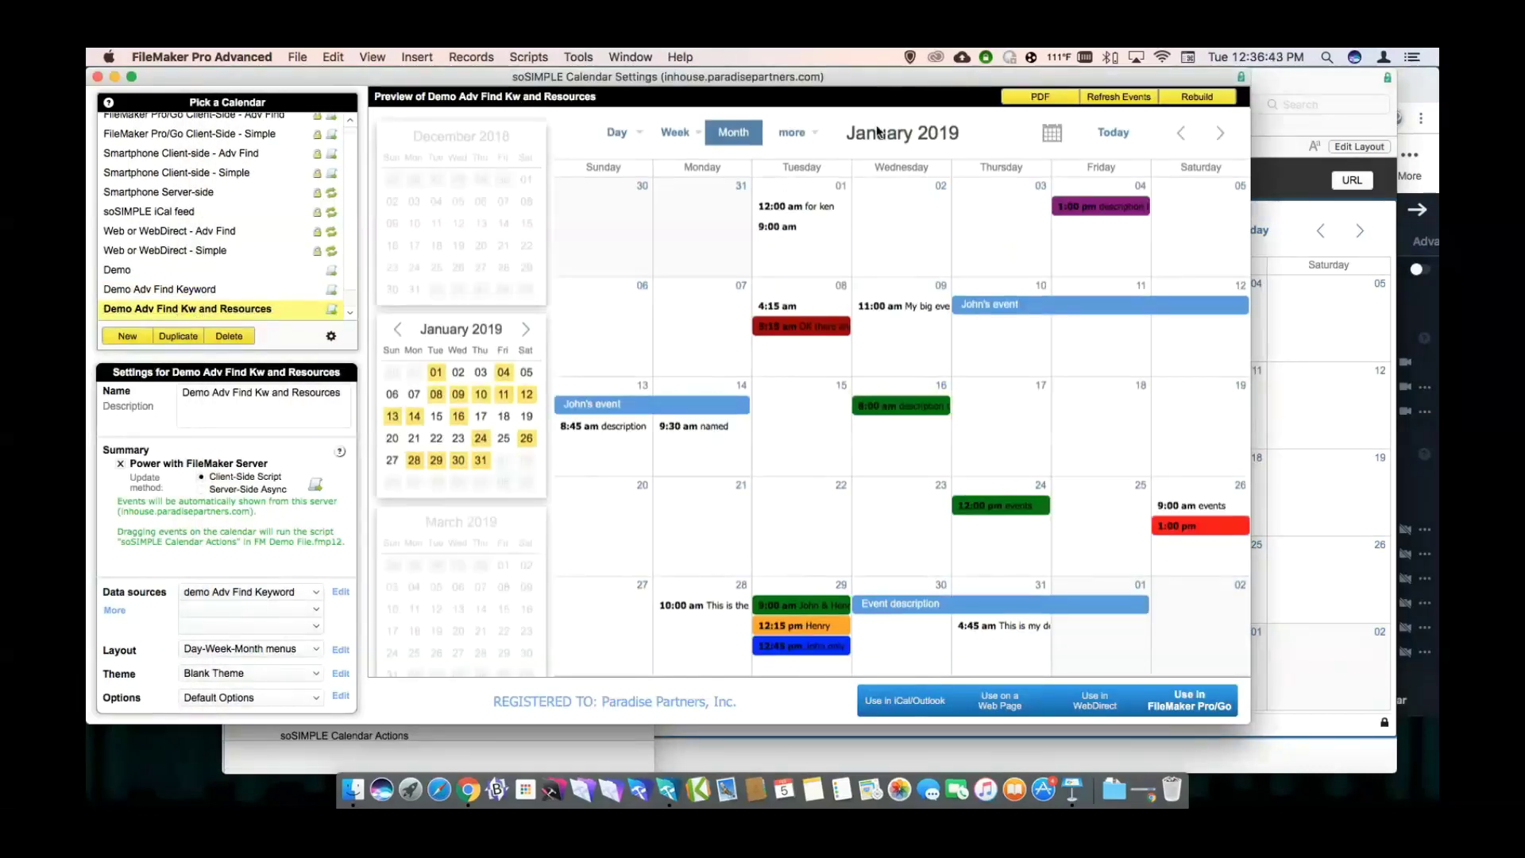
Find the Log record containing both the keyword and resources, and highlight the first line of its parameter.
{"action": "key", "text": "super+grave"}
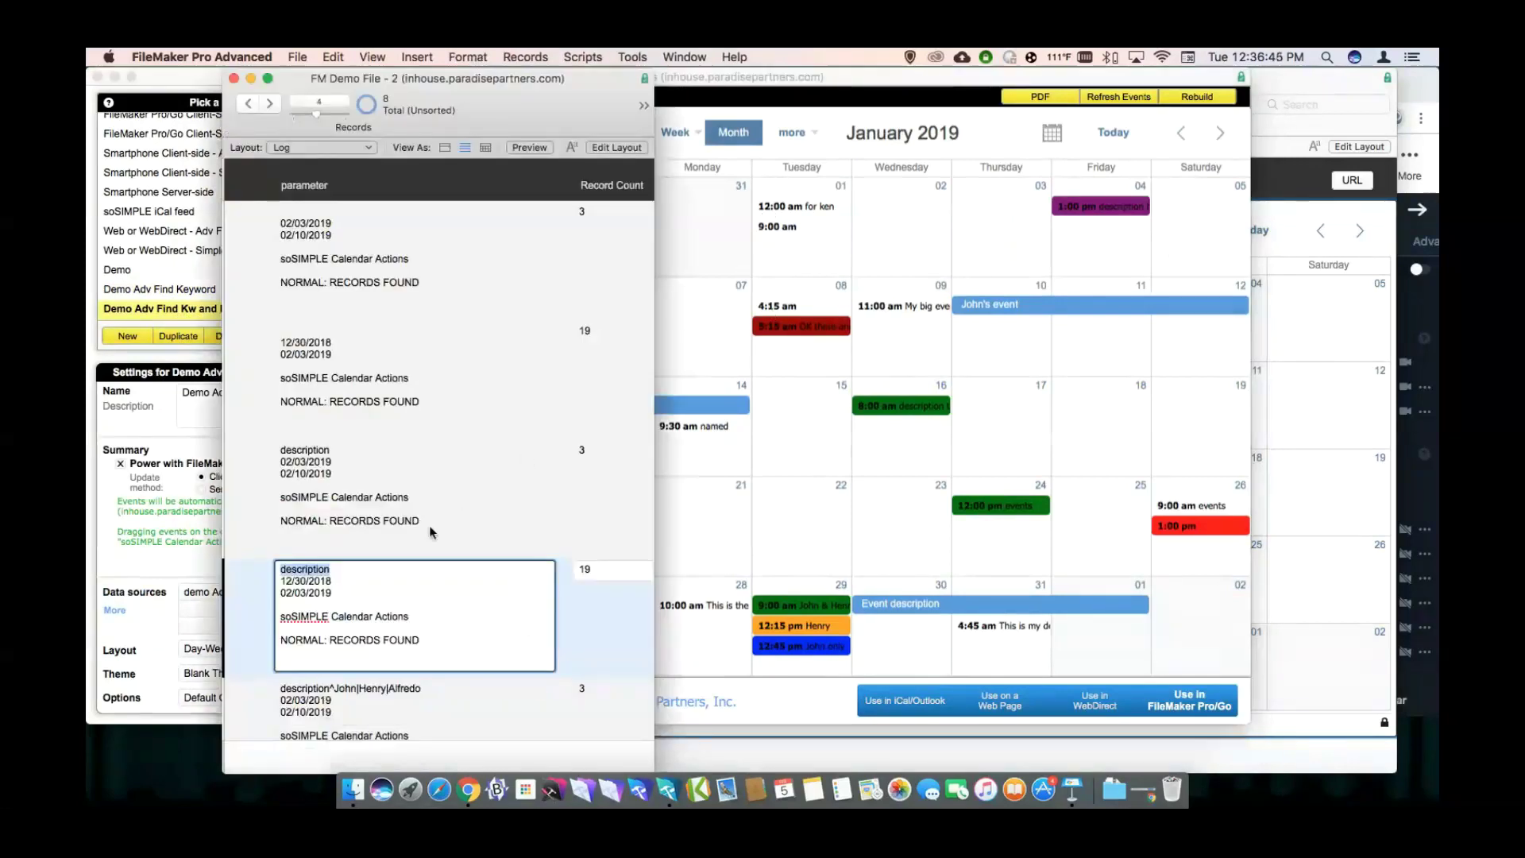
{"action": "scroll", "coordinate": [382, 553], "scroll_direction": "down", "scroll_amount": 5}
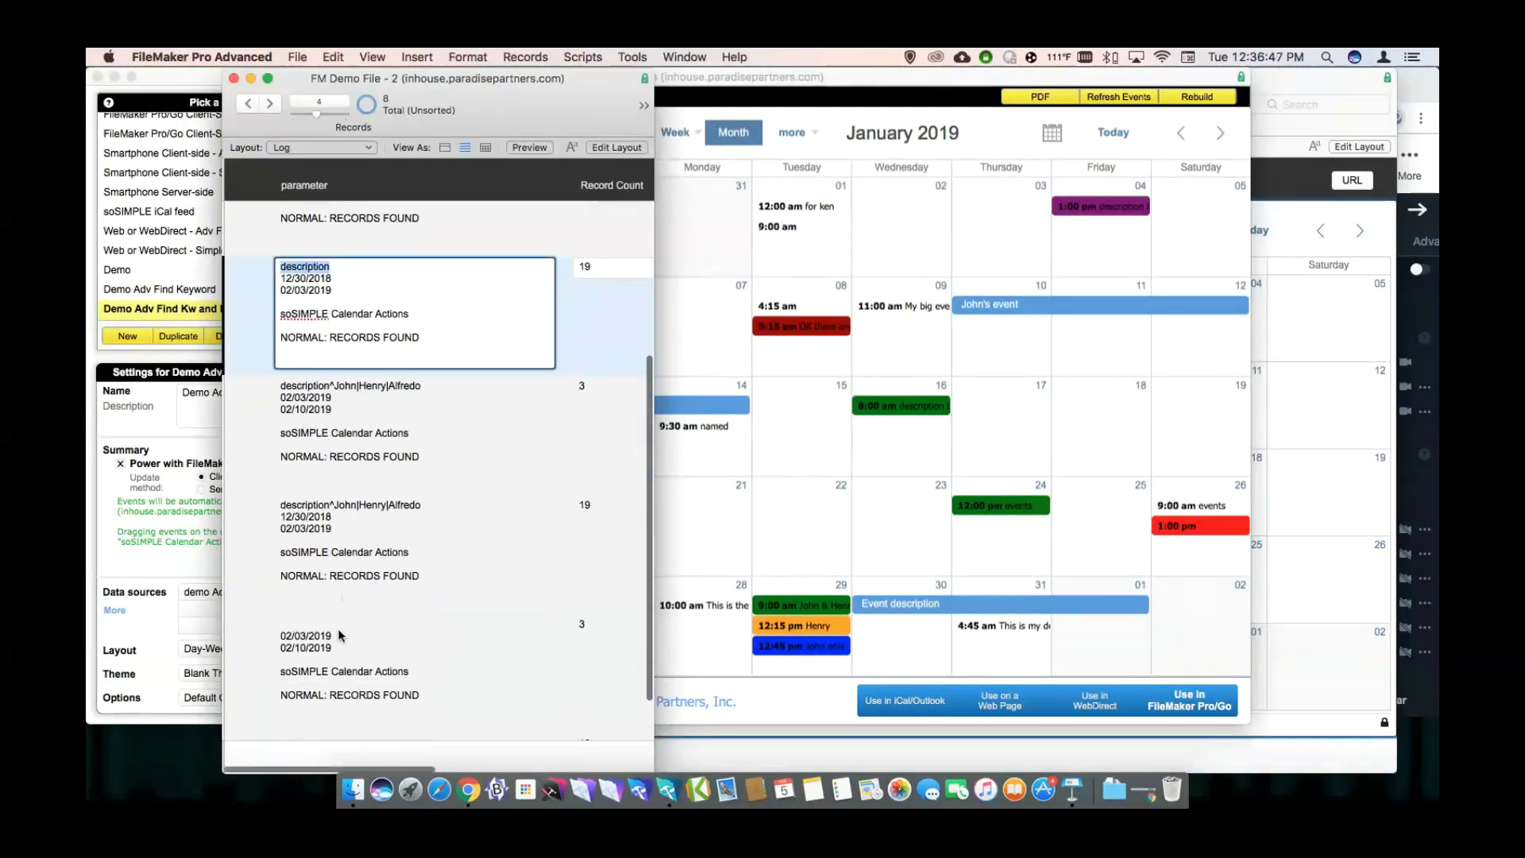
{"action": "left_click", "coordinate": [333, 515]}
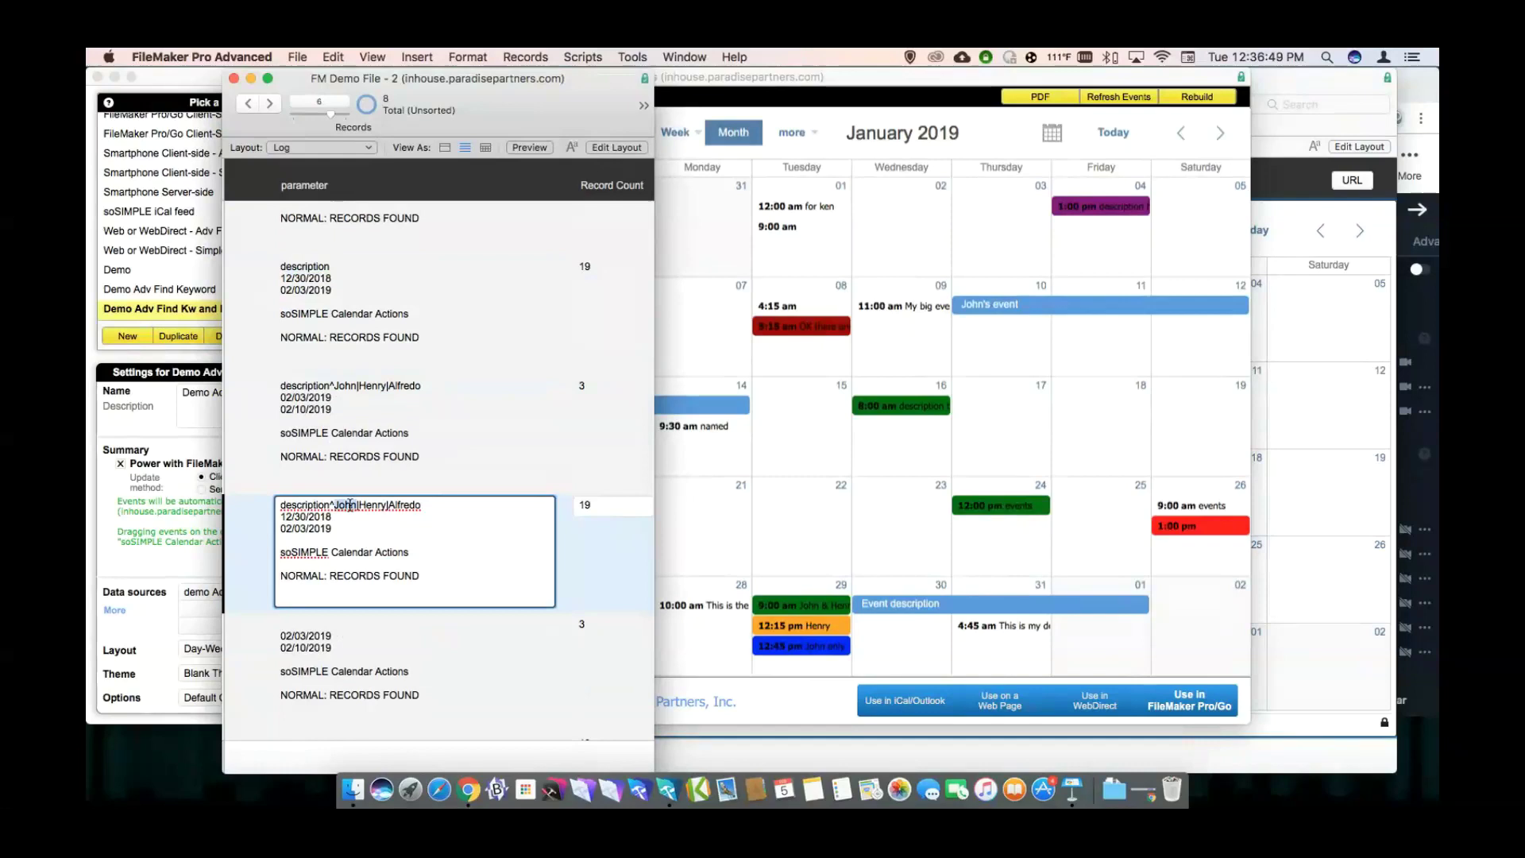
{"action": "triple_click", "coordinate": [351, 505]}
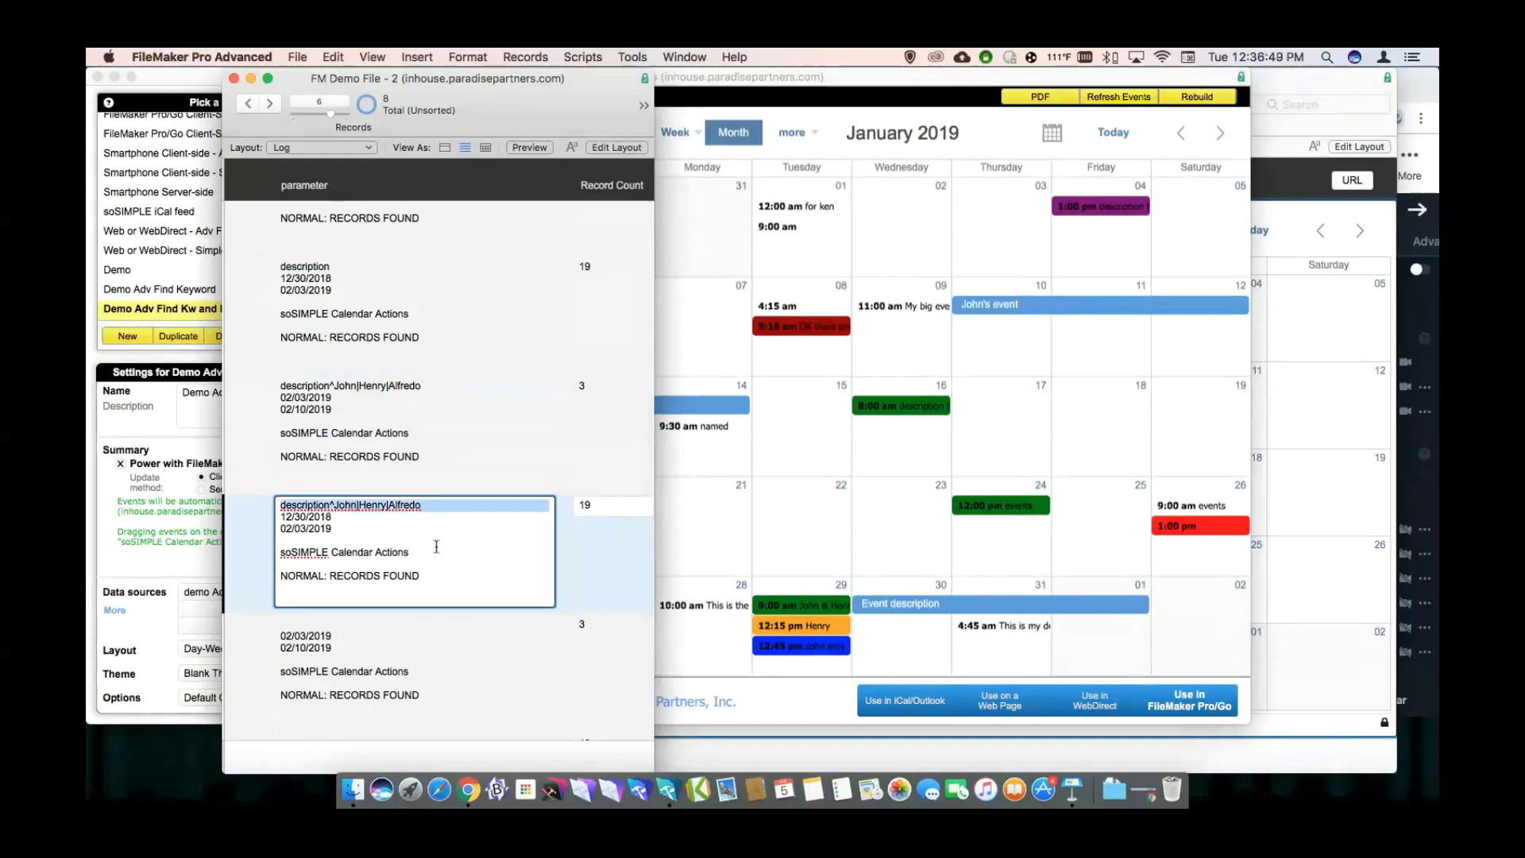
Examine how the calendar layout's web viewer address builds find_parameter from zg_Keyword, the ^ separator and the substituted zg_Resource values.
{"action": "left_click", "coordinate": [1269, 198]}
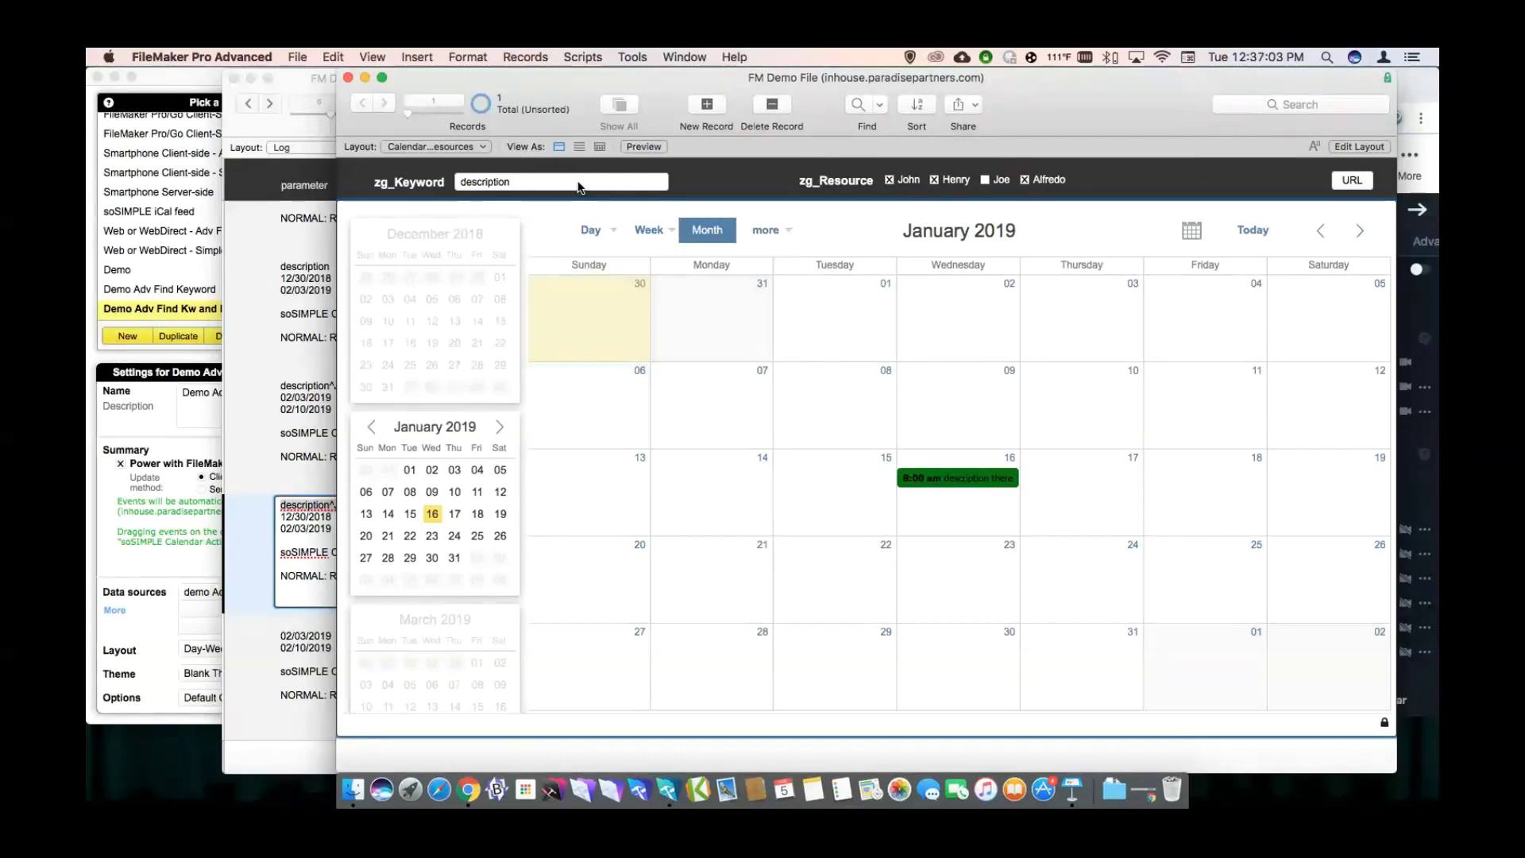
{"action": "key", "text": "super+l"}
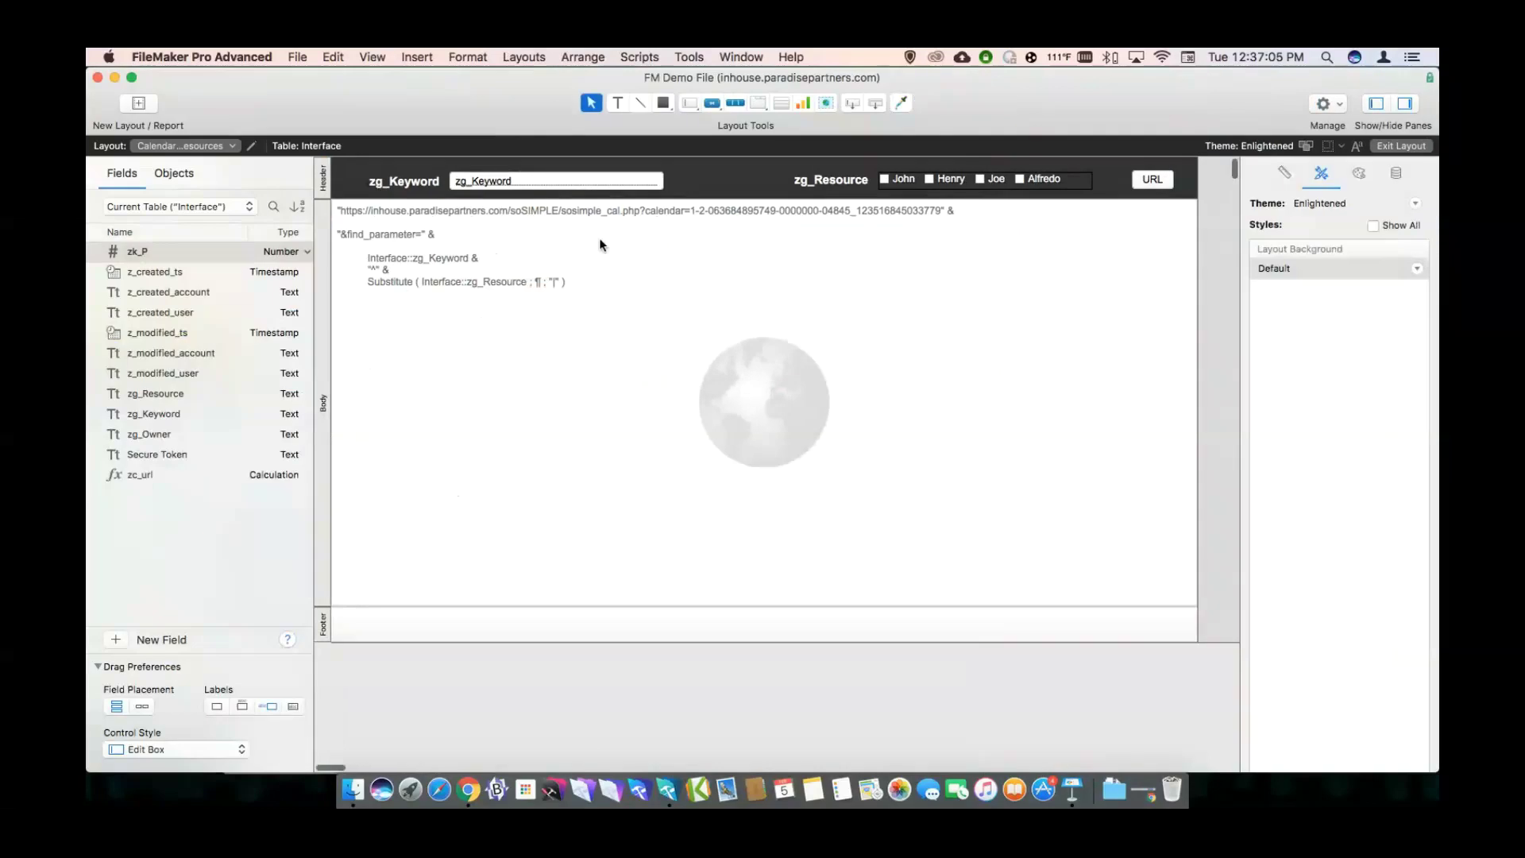
{"action": "double_click", "coordinate": [630, 308]}
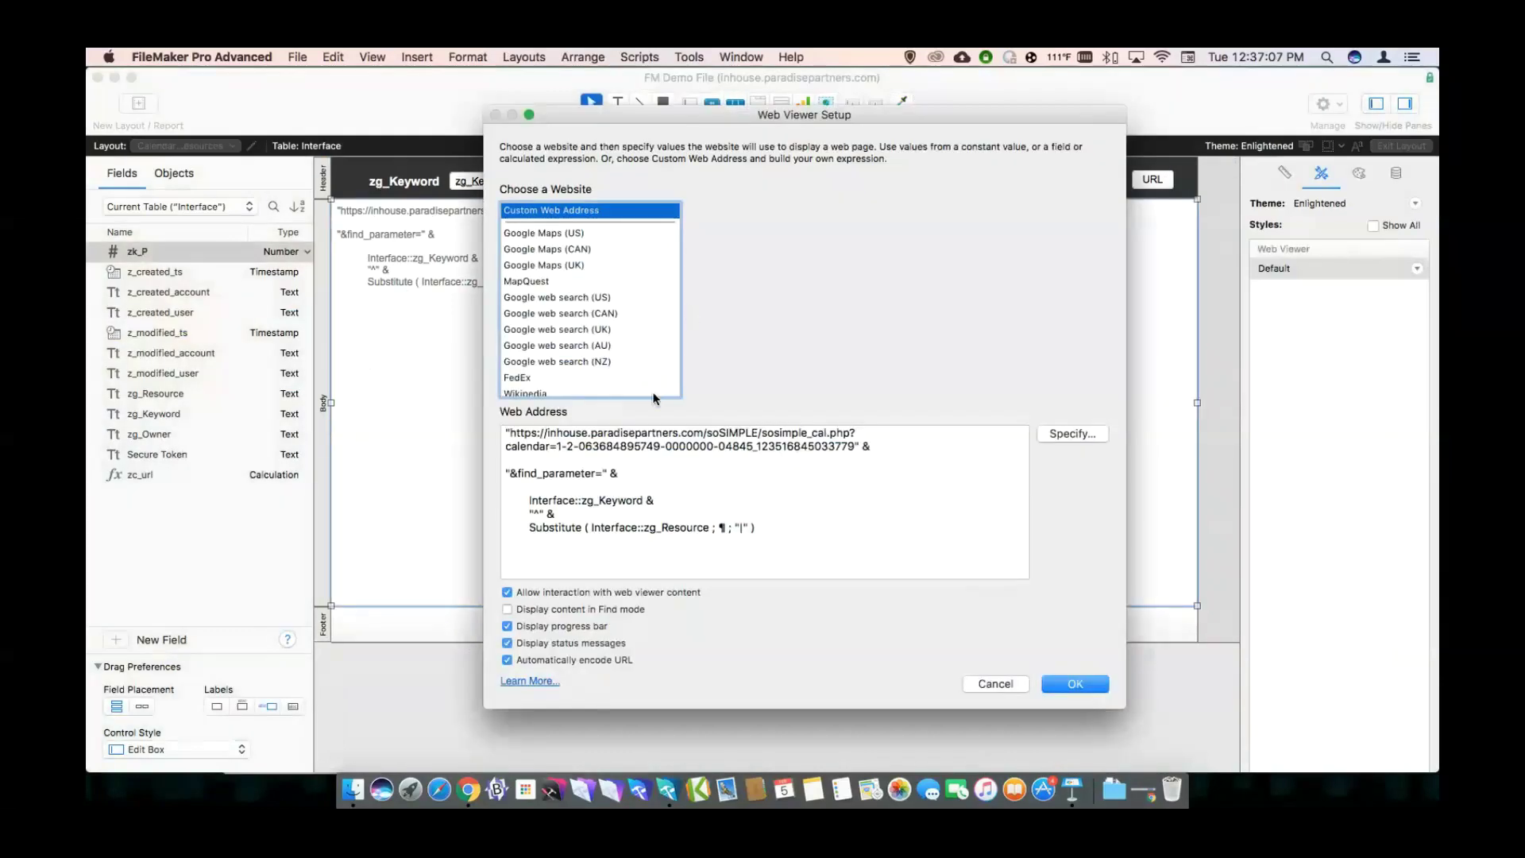
{"action": "left_click", "coordinate": [609, 502]}
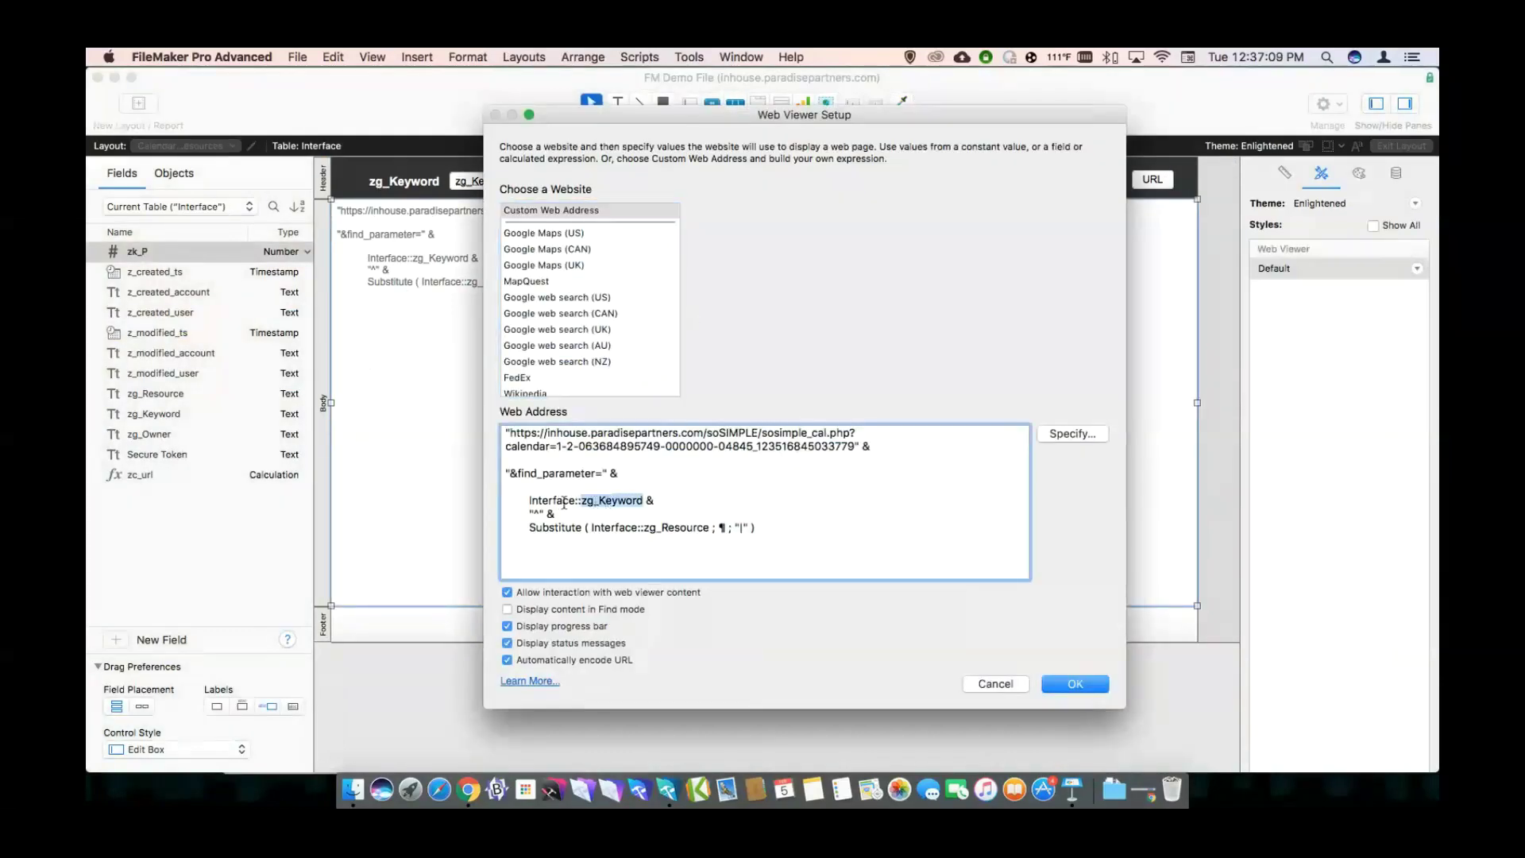
{"action": "left_click_drag", "start_coordinate": [540, 514], "coordinate": [545, 515]}
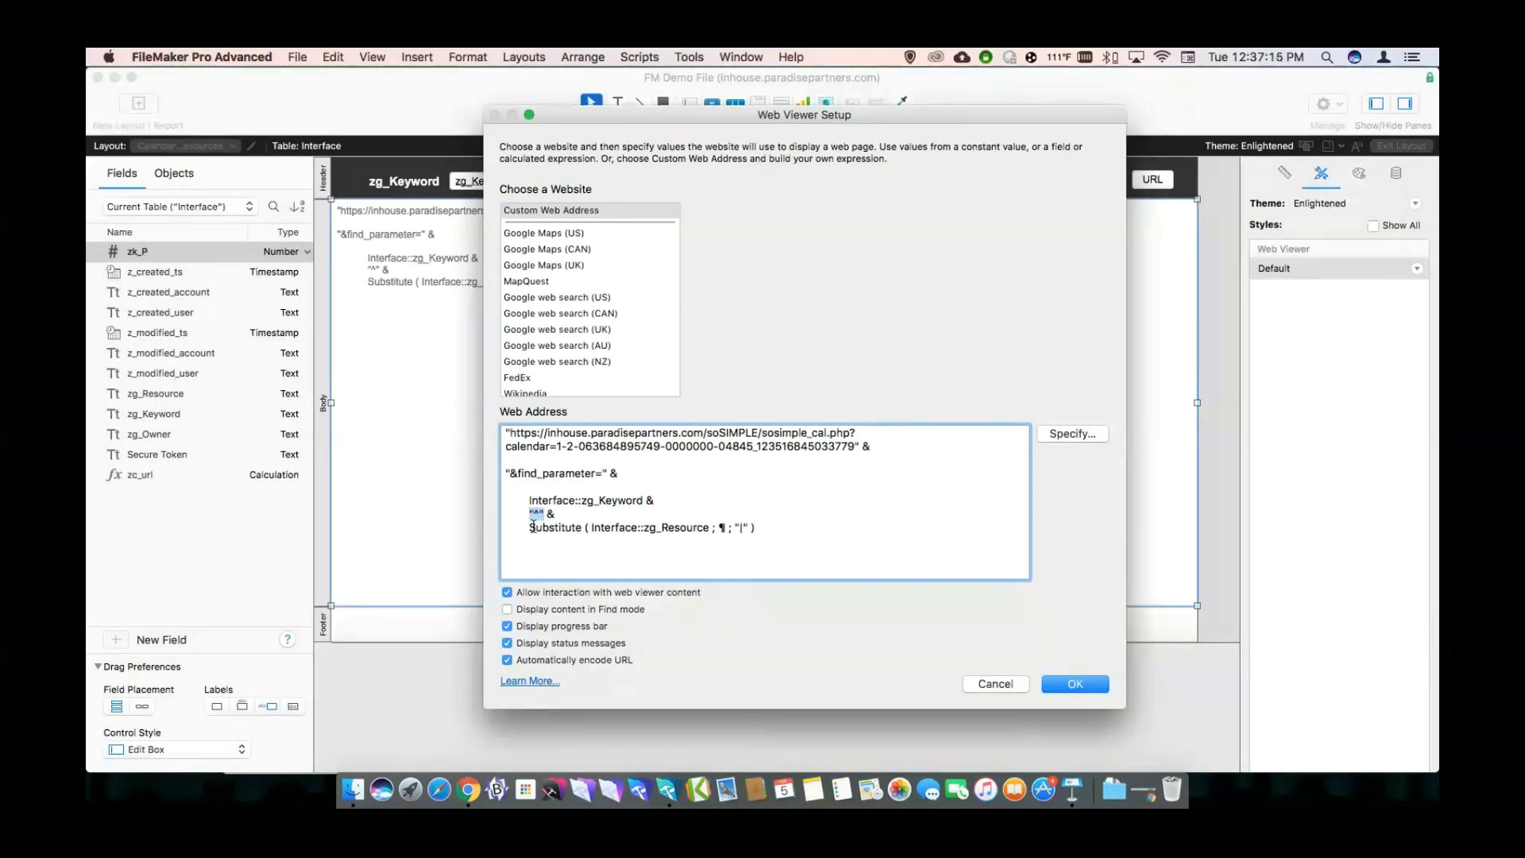
{"action": "left_click", "coordinate": [552, 531]}
{"action": "left_click", "coordinate": [971, 683]}
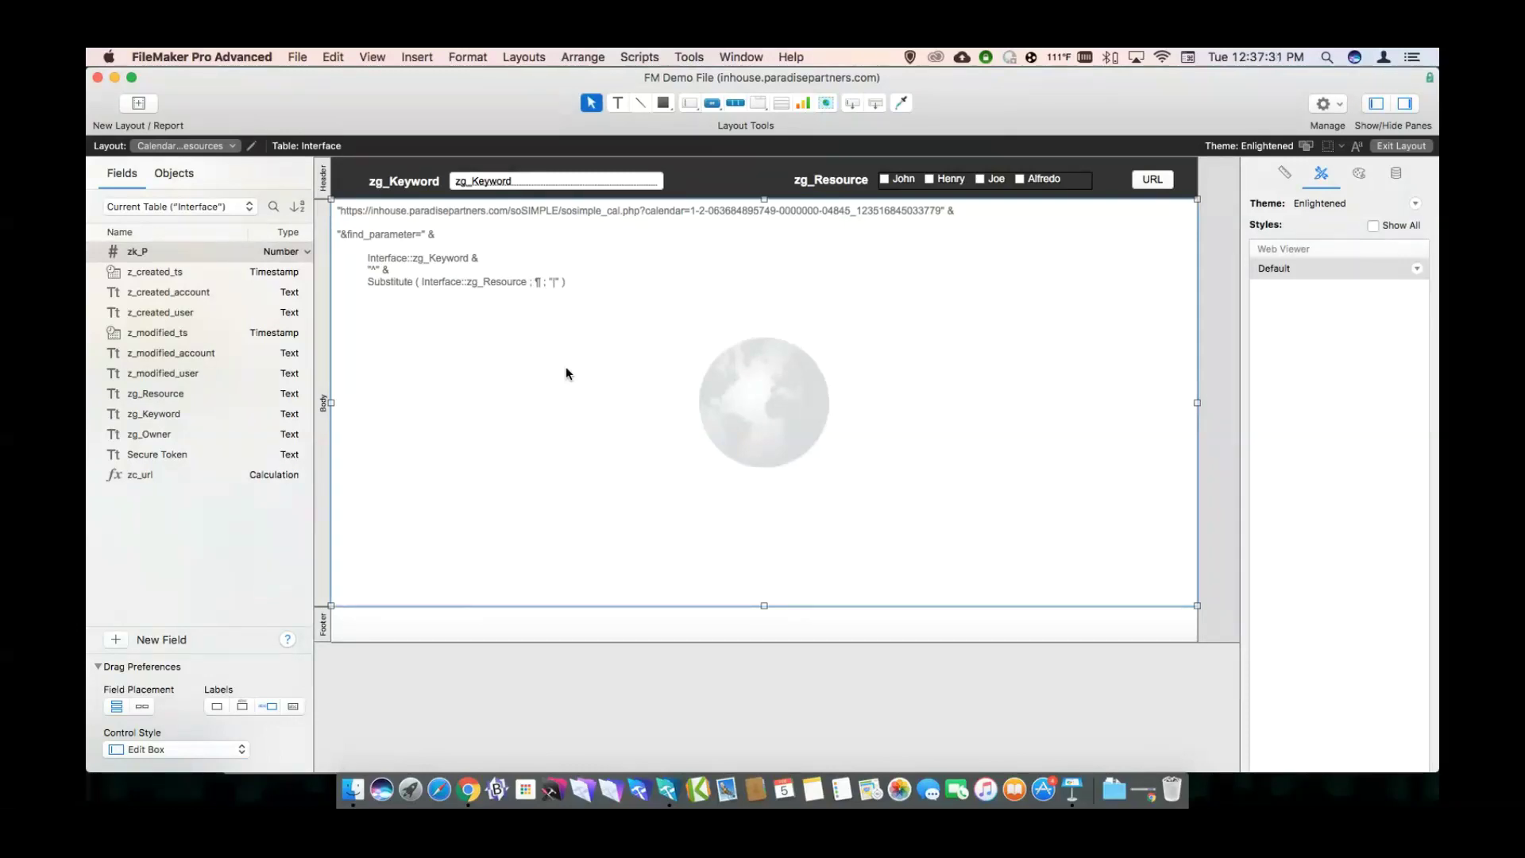
Return the calendar layout to Browse mode and check the newest Log records for the combined keyword and resource parameter.
{"action": "key", "text": "super+b"}
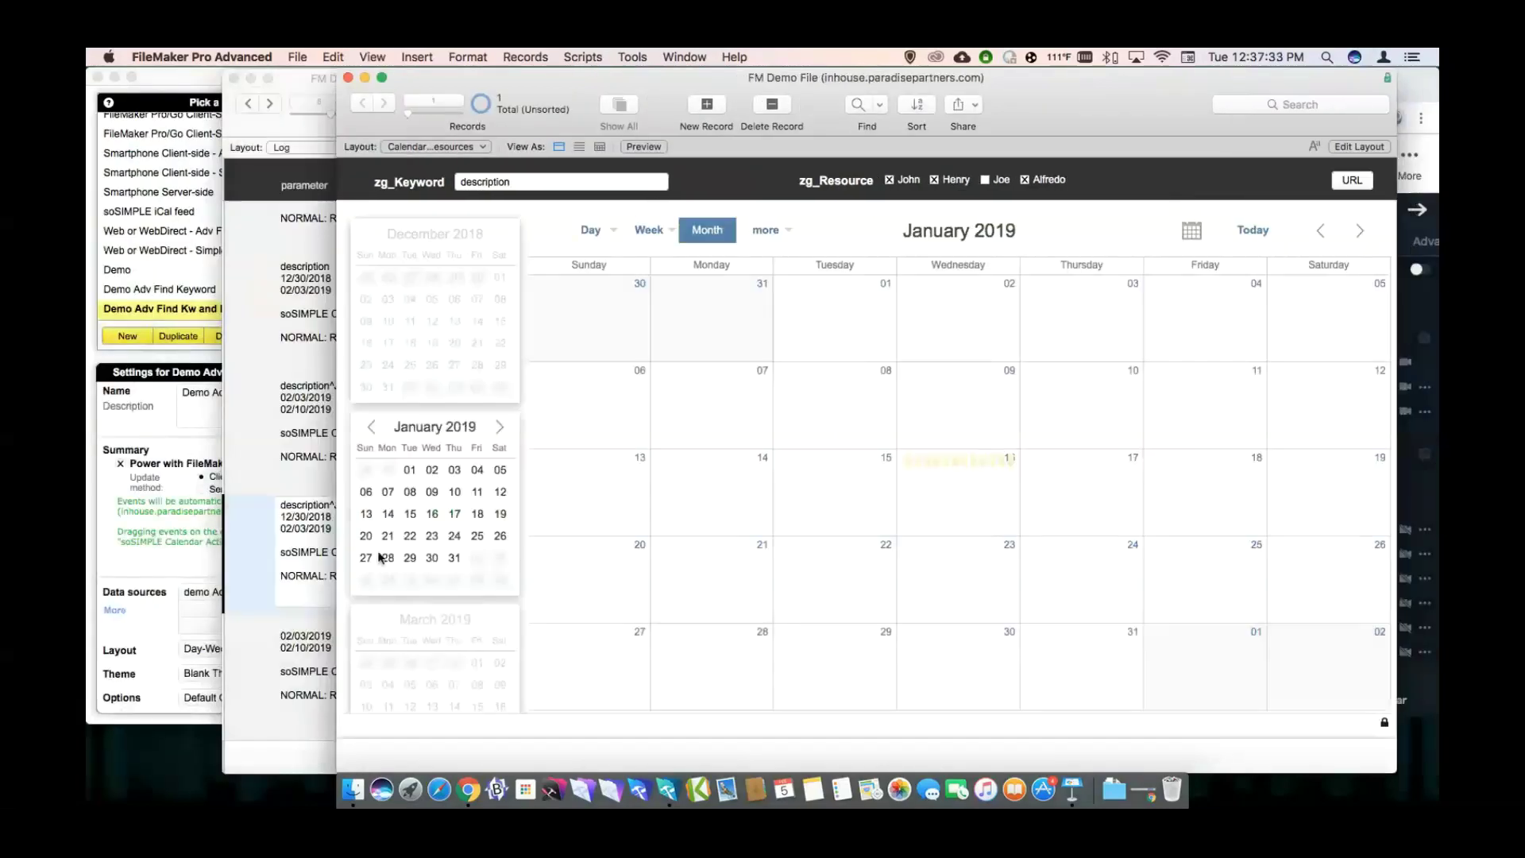
{"action": "left_click", "coordinate": [299, 643]}
{"action": "scroll", "coordinate": [348, 638], "scroll_direction": "down", "scroll_amount": 5}
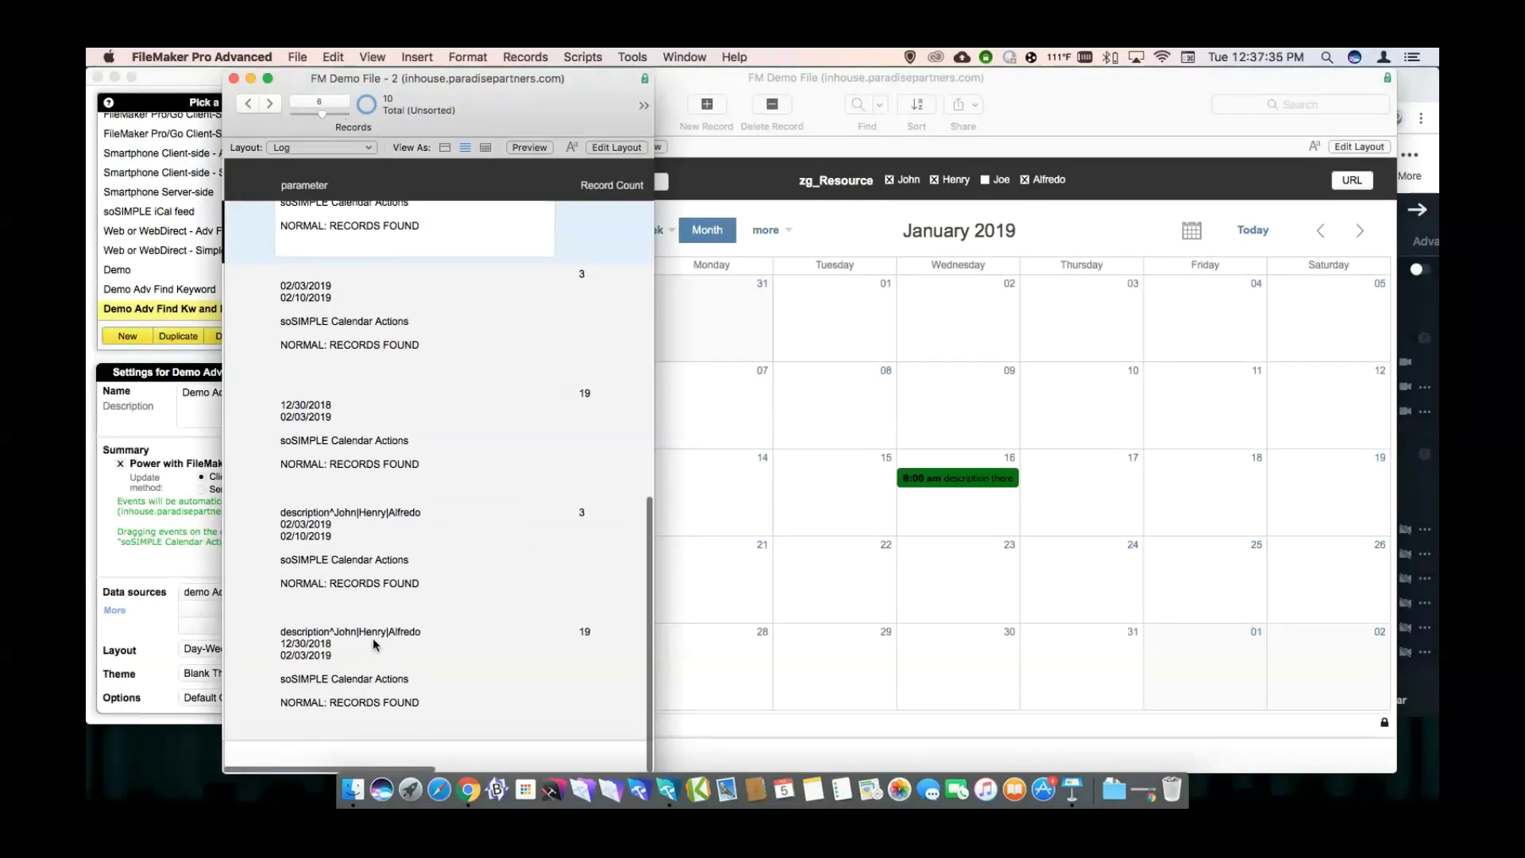
Open the Advanced Find Server-Side Keyword and Resources script and locate the line that sets $criteria from the script parameter.
{"action": "left_click", "coordinate": [360, 631]}
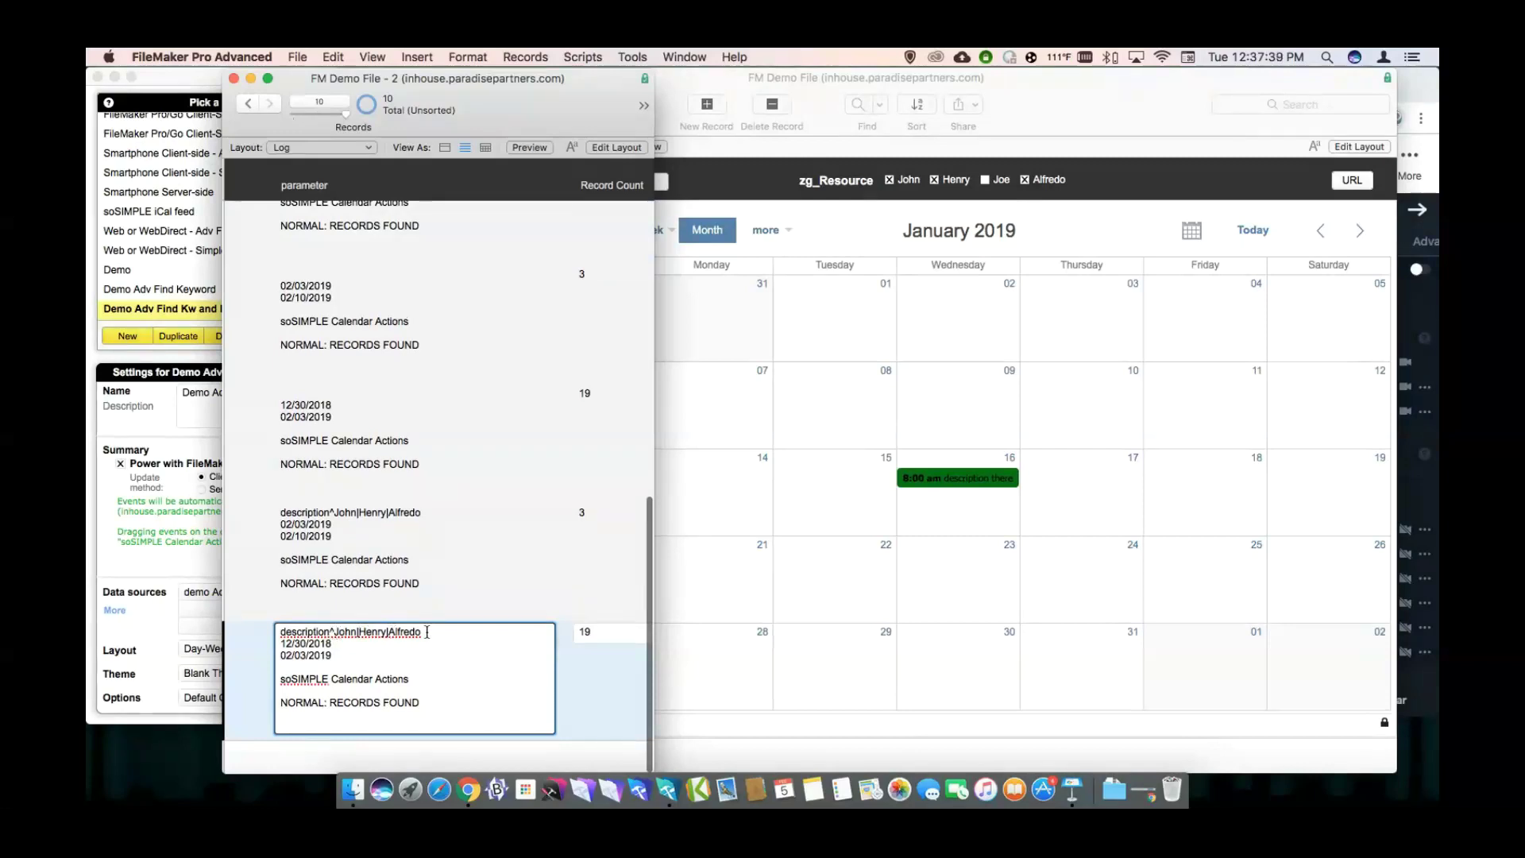
{"action": "left_click", "coordinate": [736, 705]}
{"action": "key", "text": "super+shift+s"}
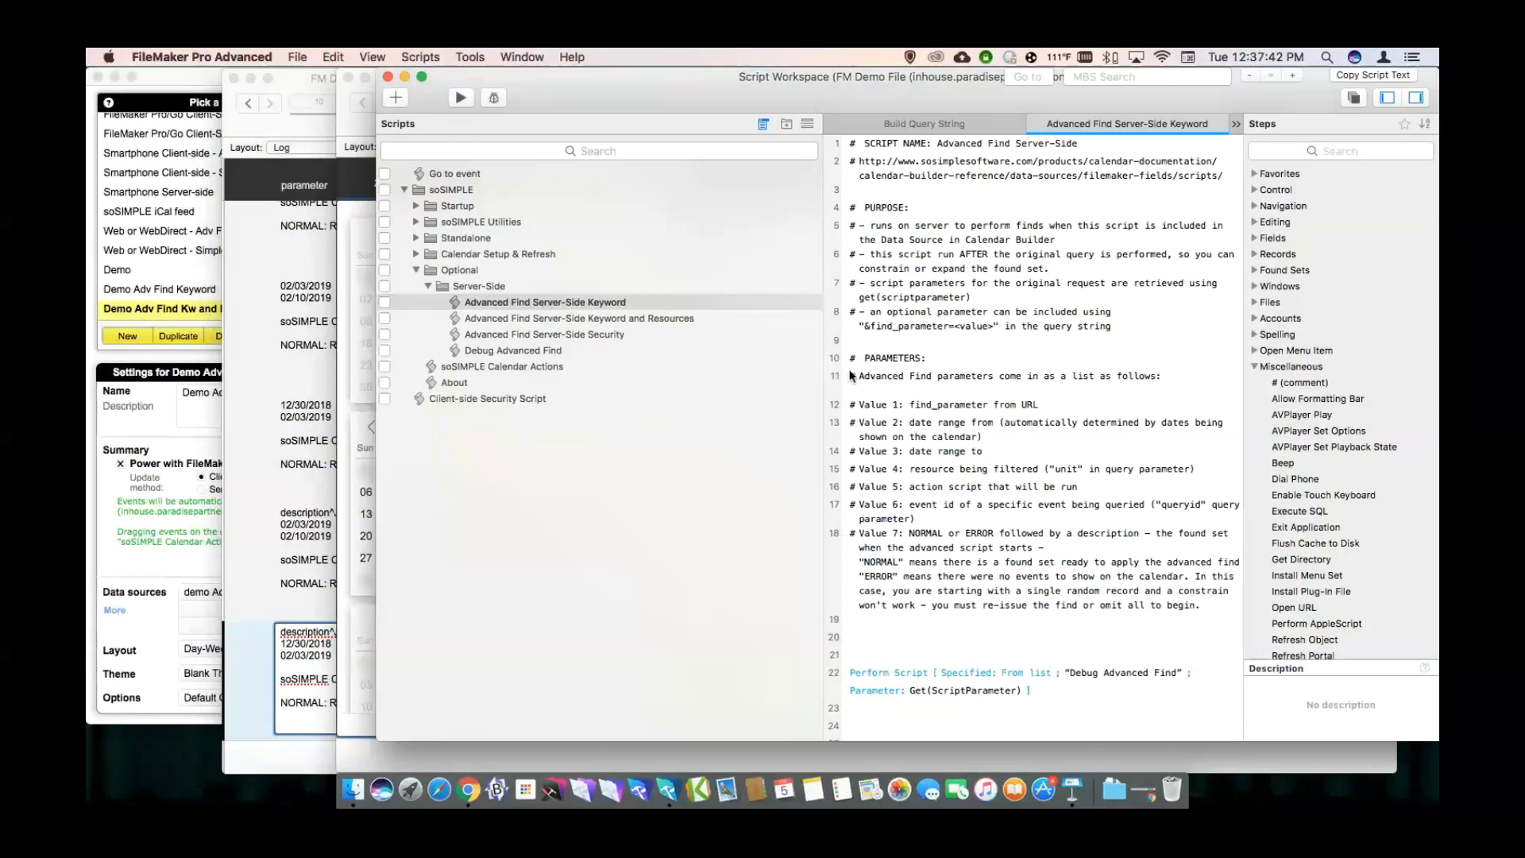
{"action": "left_click", "coordinate": [594, 321]}
{"action": "scroll", "coordinate": [1044, 347], "scroll_direction": "down", "scroll_amount": 10}
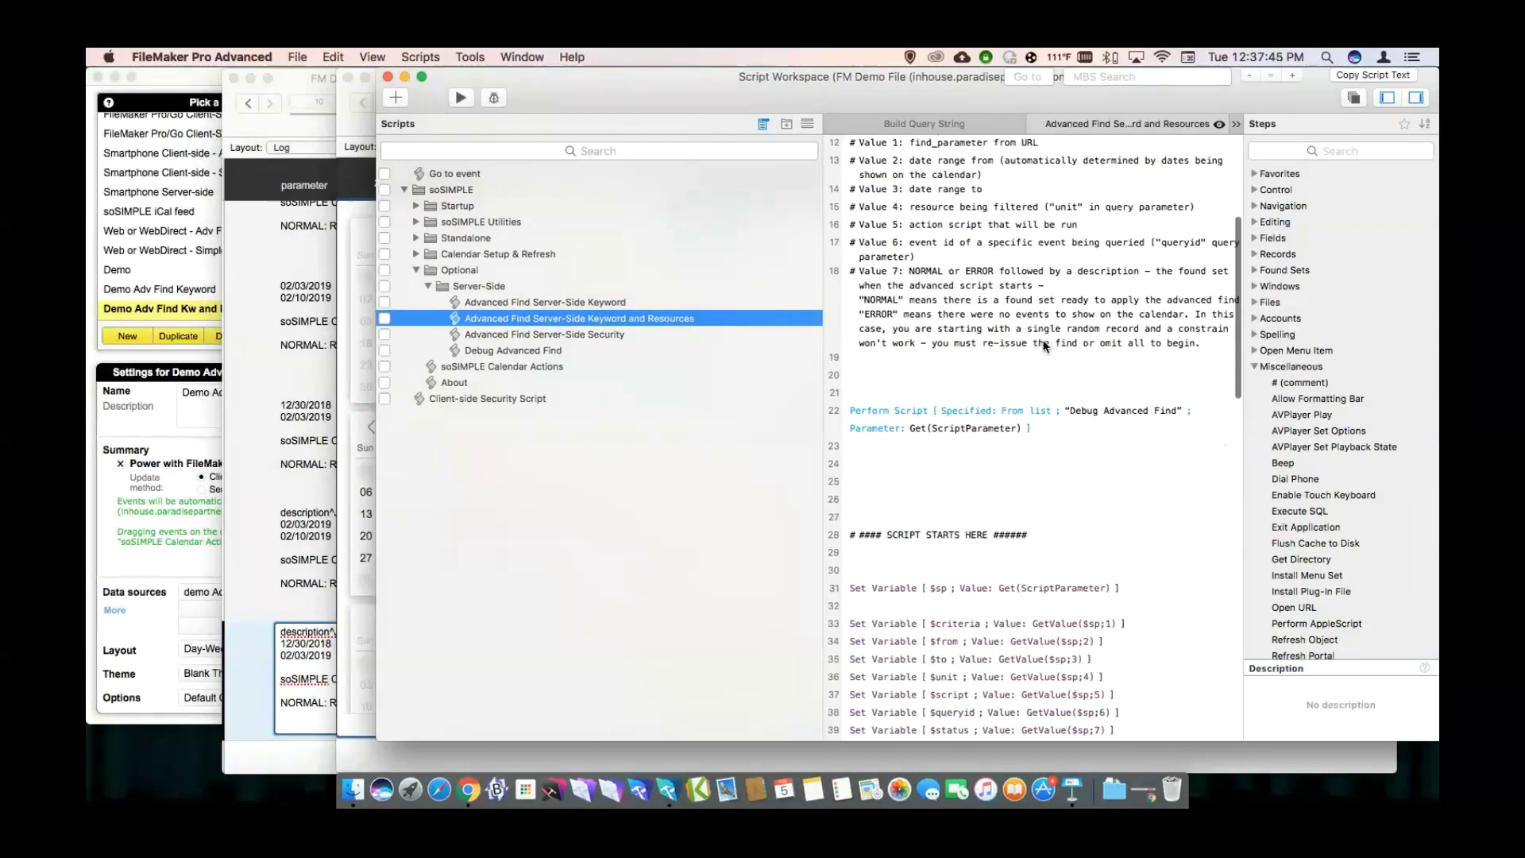
{"action": "scroll", "coordinate": [1044, 347], "scroll_direction": "down", "scroll_amount": 5}
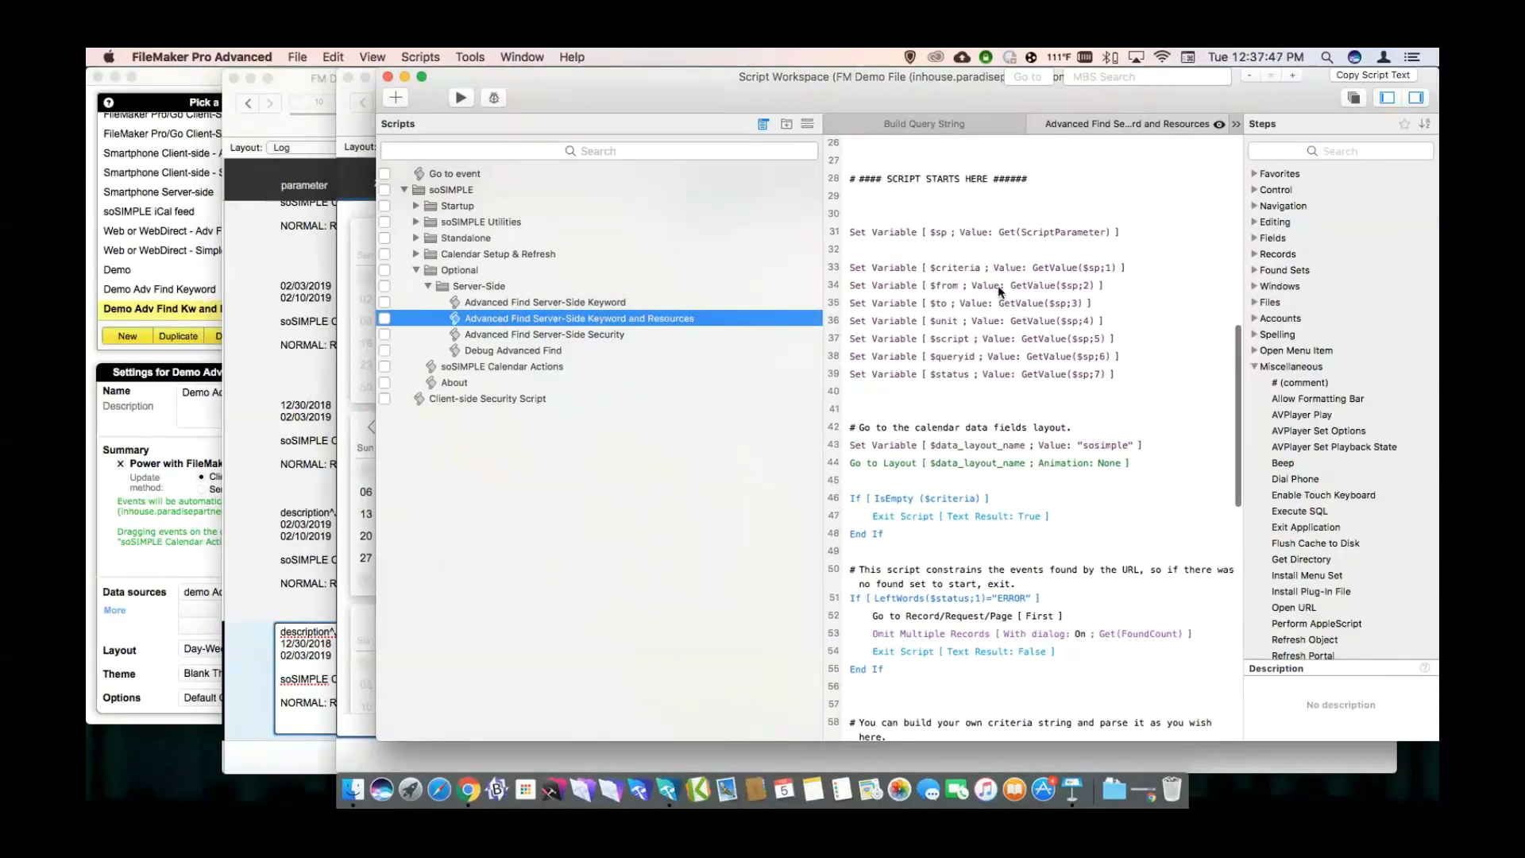
{"action": "left_click", "coordinate": [899, 272]}
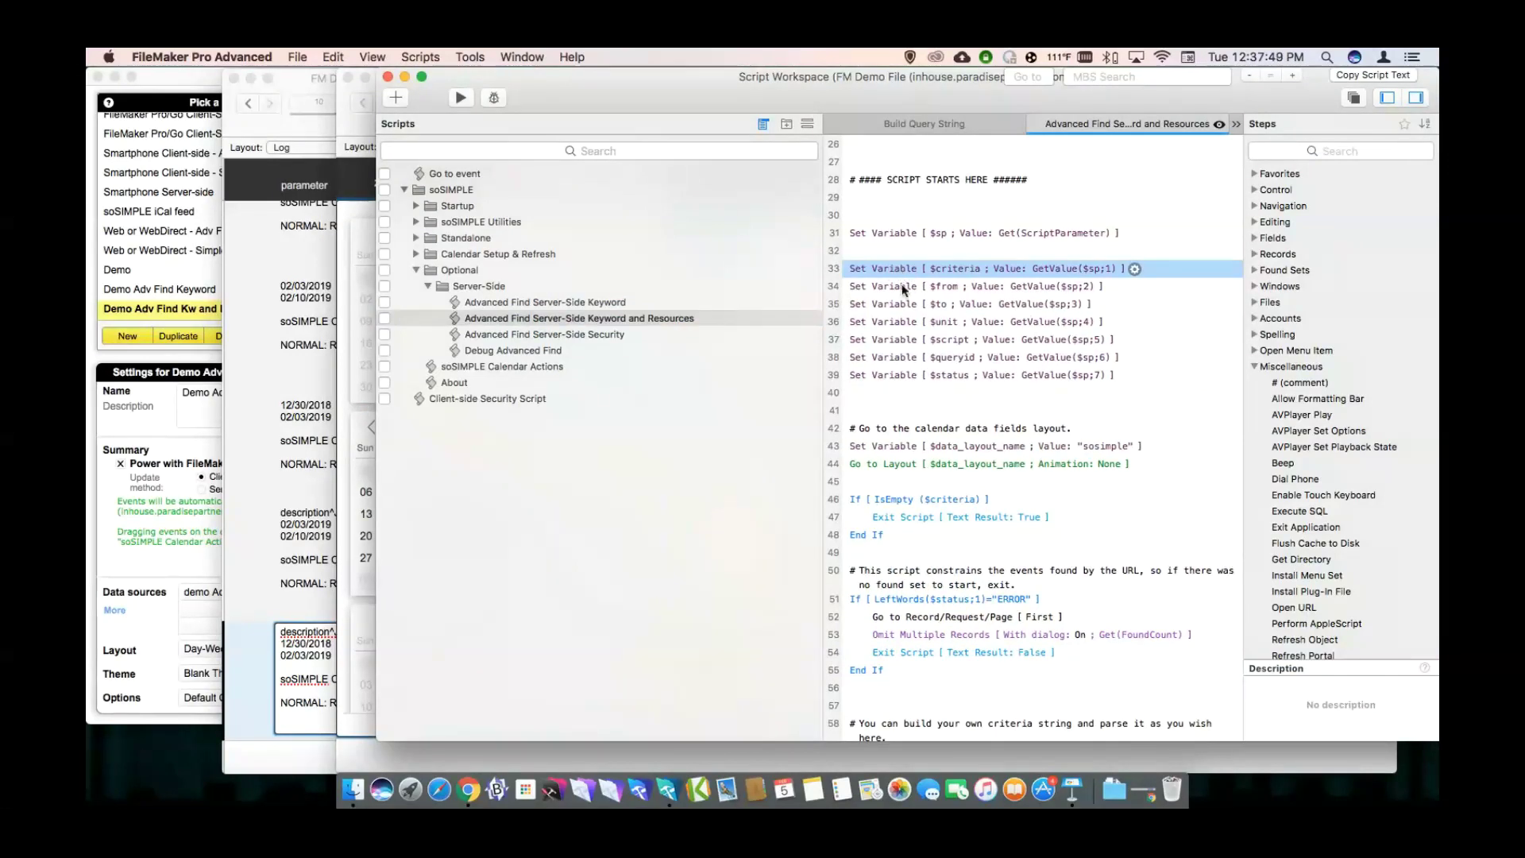
Examine how the script splits the criteria into the $criteria_list, $quickfind and $resource_list variables.
{"action": "scroll", "coordinate": [905, 364], "scroll_direction": "down", "scroll_amount": 11}
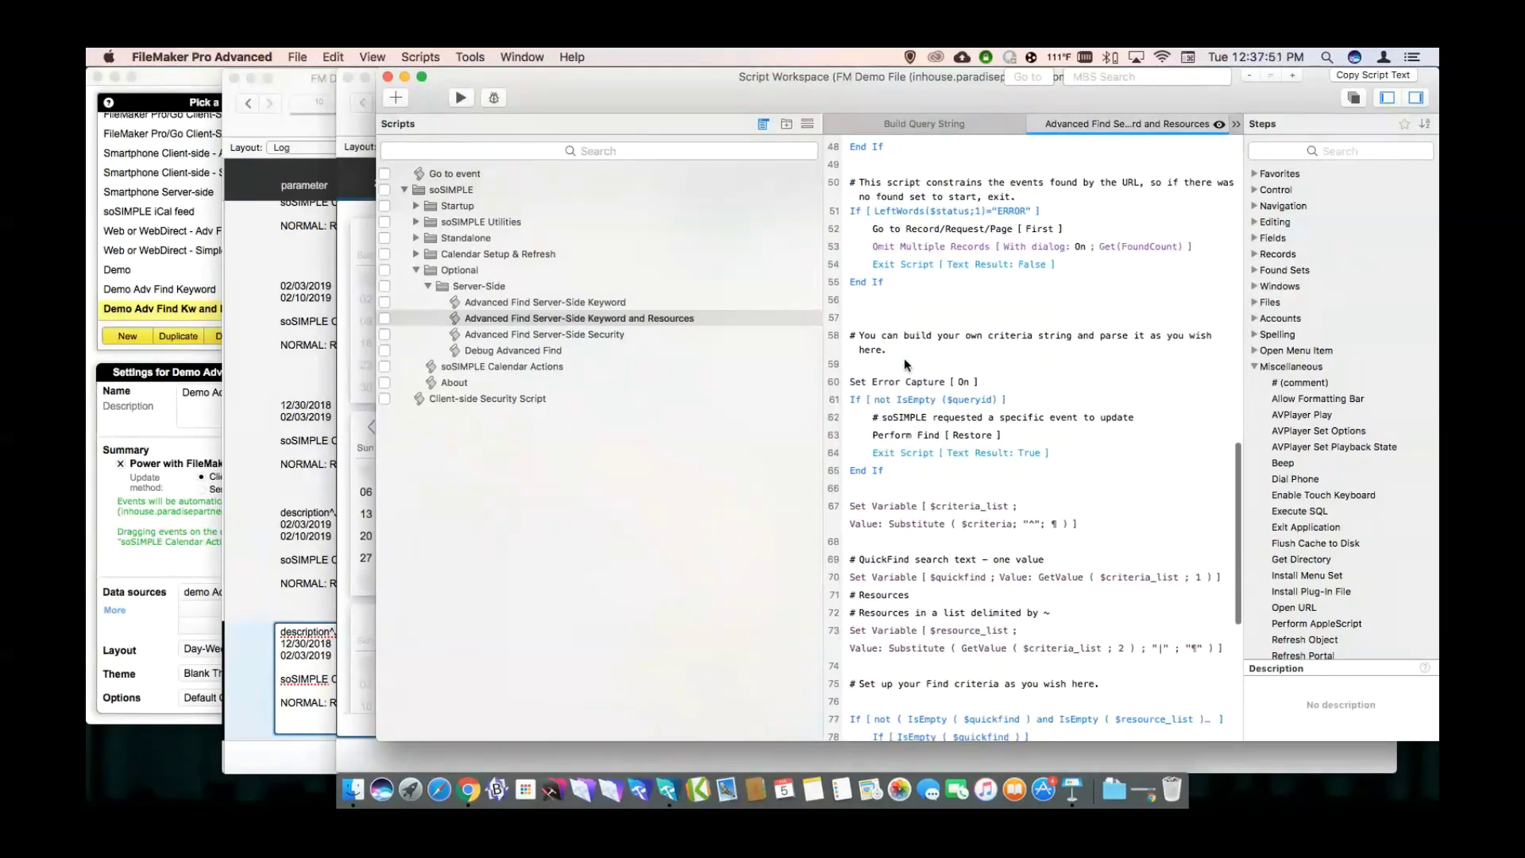
{"action": "left_click", "coordinate": [888, 470]}
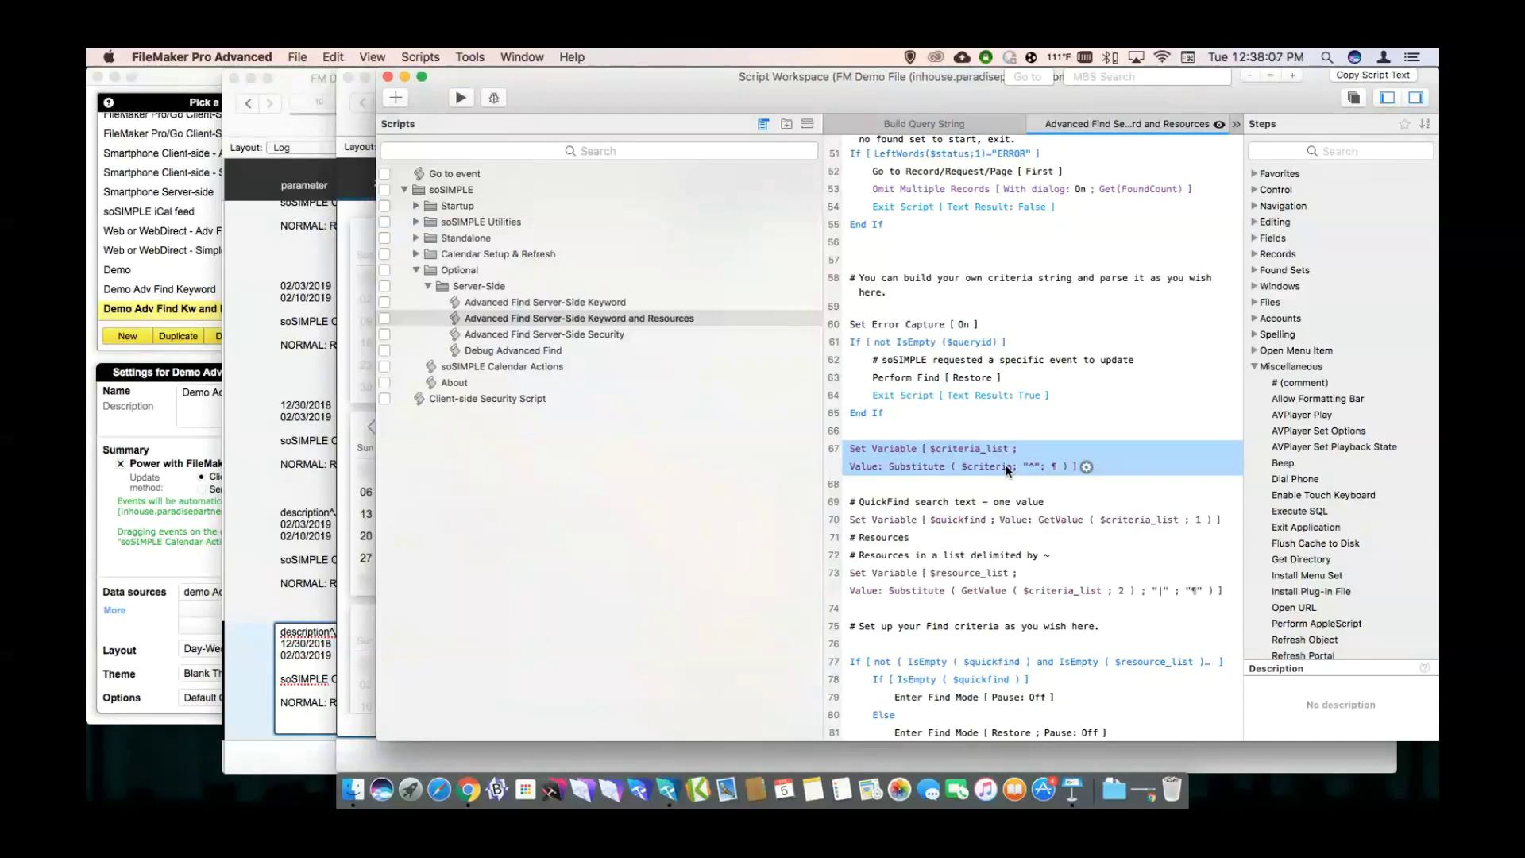
{"action": "left_click", "coordinate": [916, 516]}
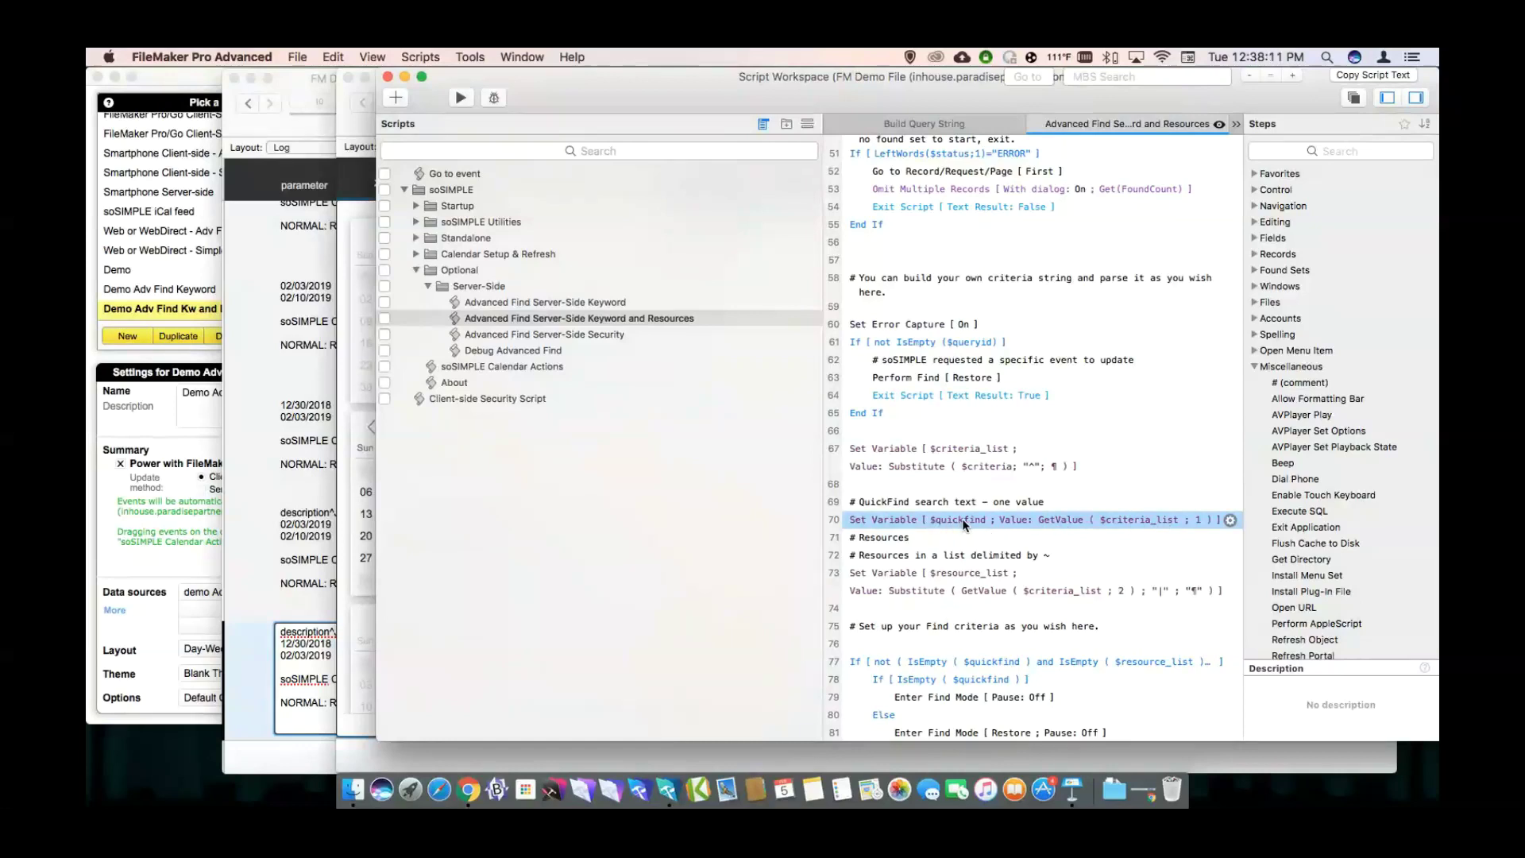
{"action": "left_click", "coordinate": [893, 588]}
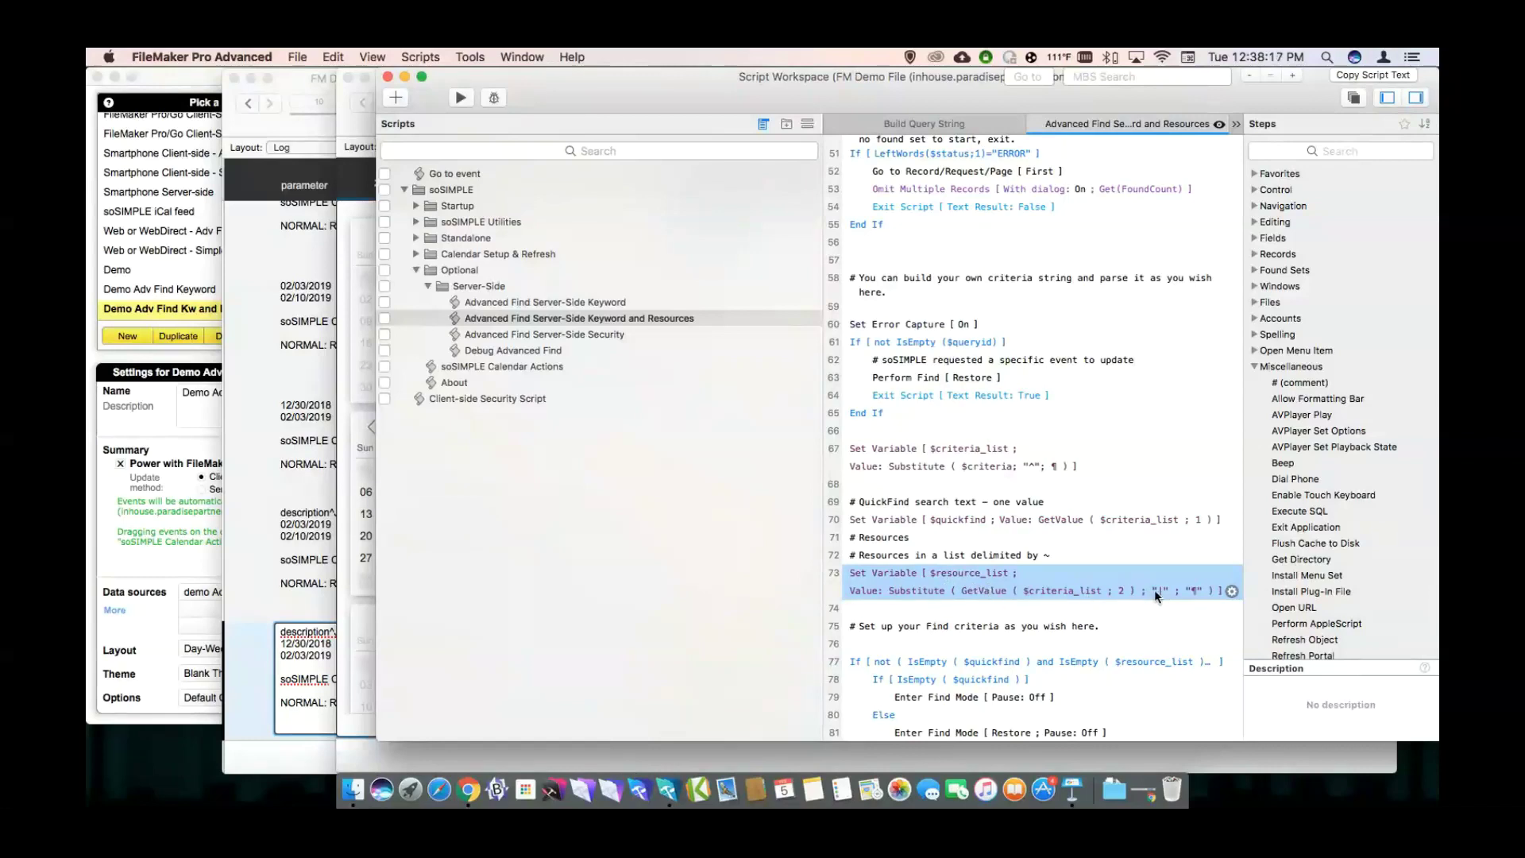
Examine the script's find block, from the empty-criteria checks and the resource list condition to the Constrain Found Set step.
{"action": "scroll", "coordinate": [959, 584], "scroll_direction": "down", "scroll_amount": 8}
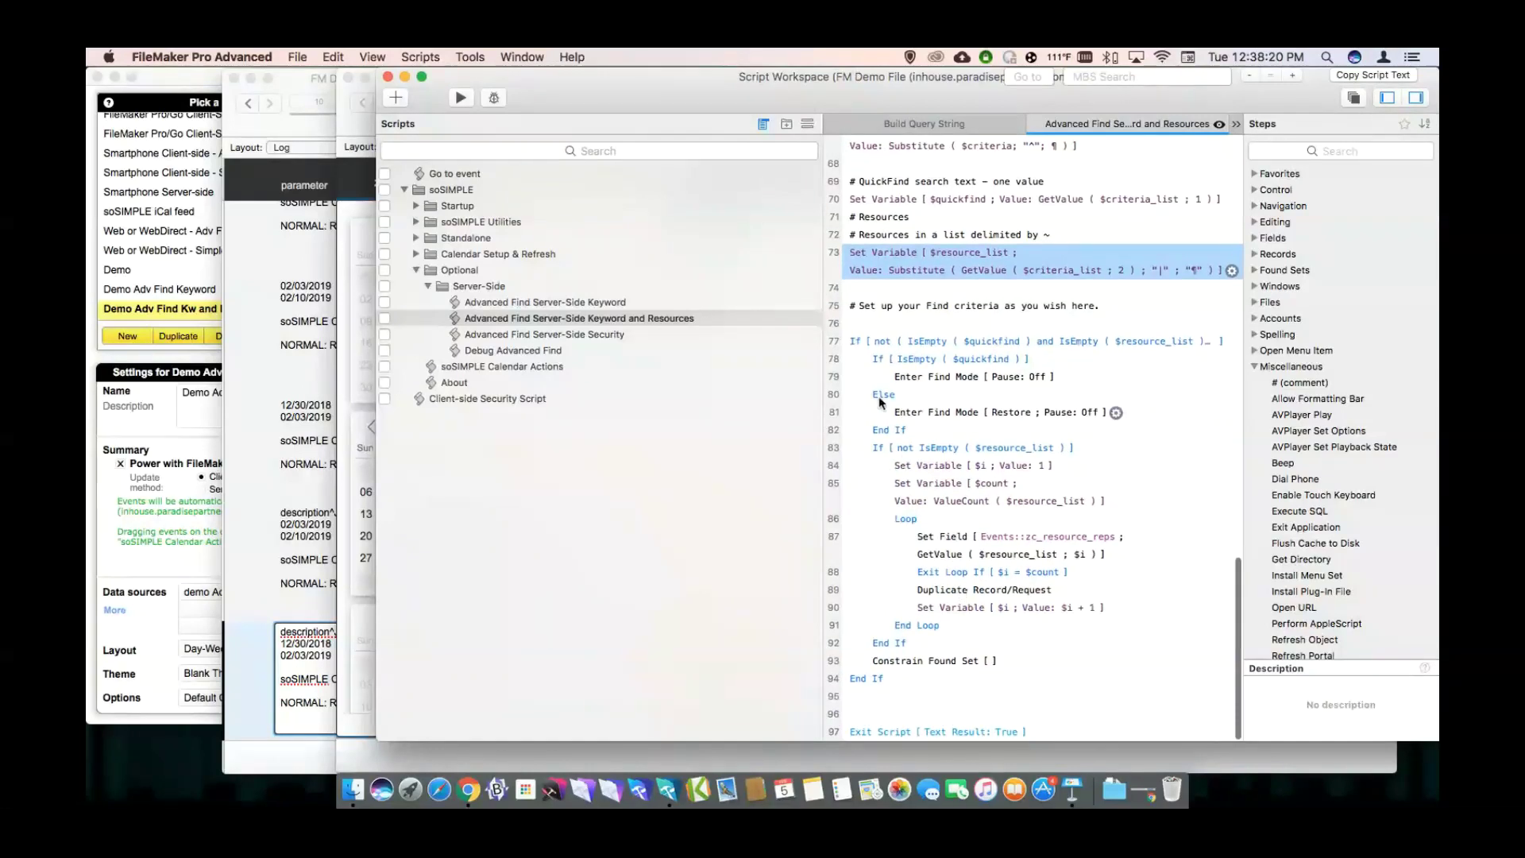
{"action": "left_click", "coordinate": [862, 341]}
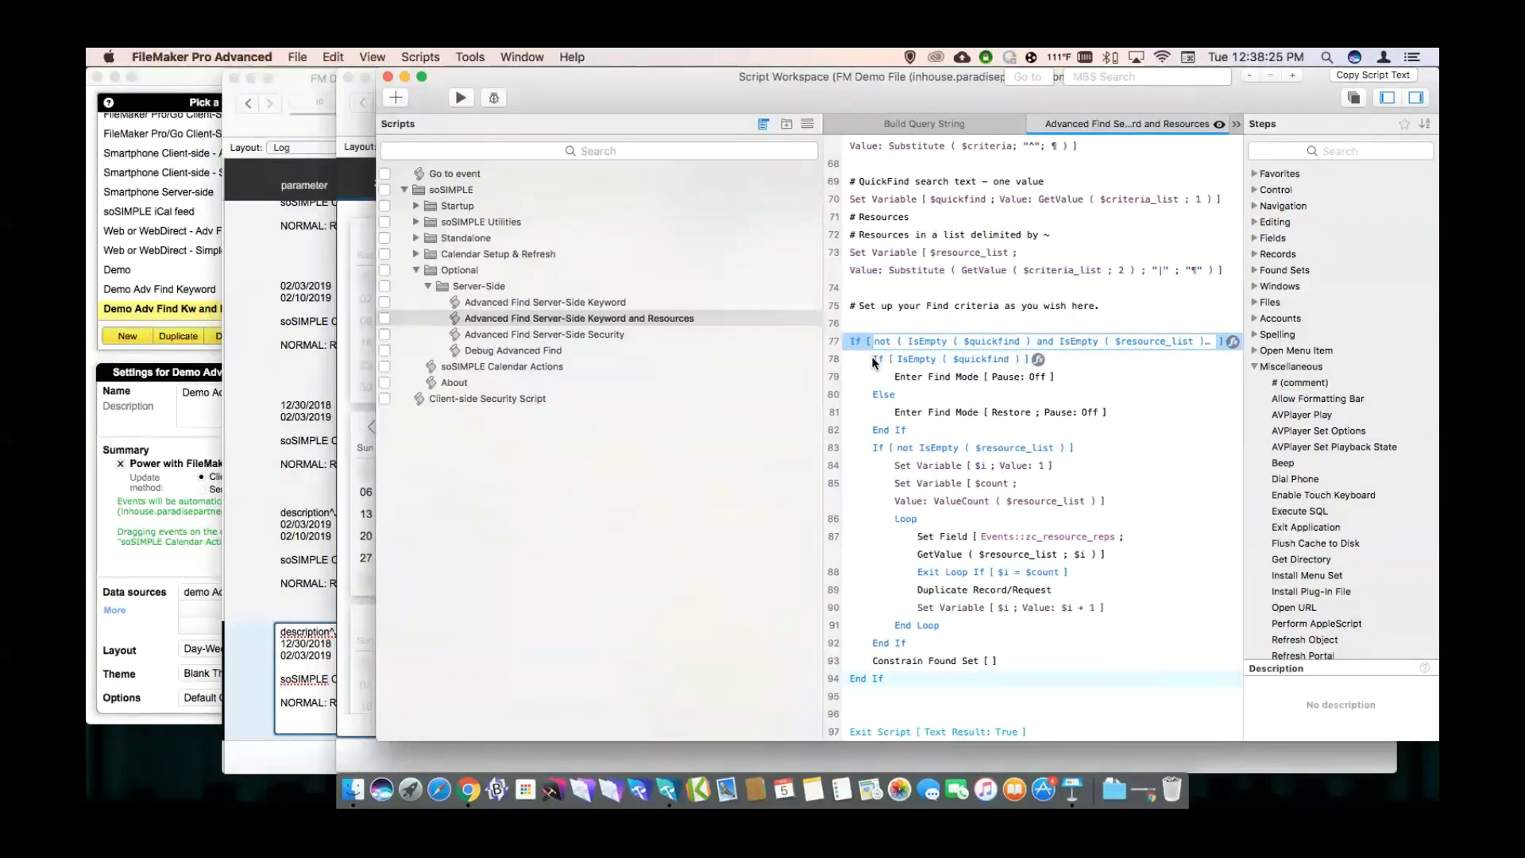
{"action": "left_click", "coordinate": [873, 359]}
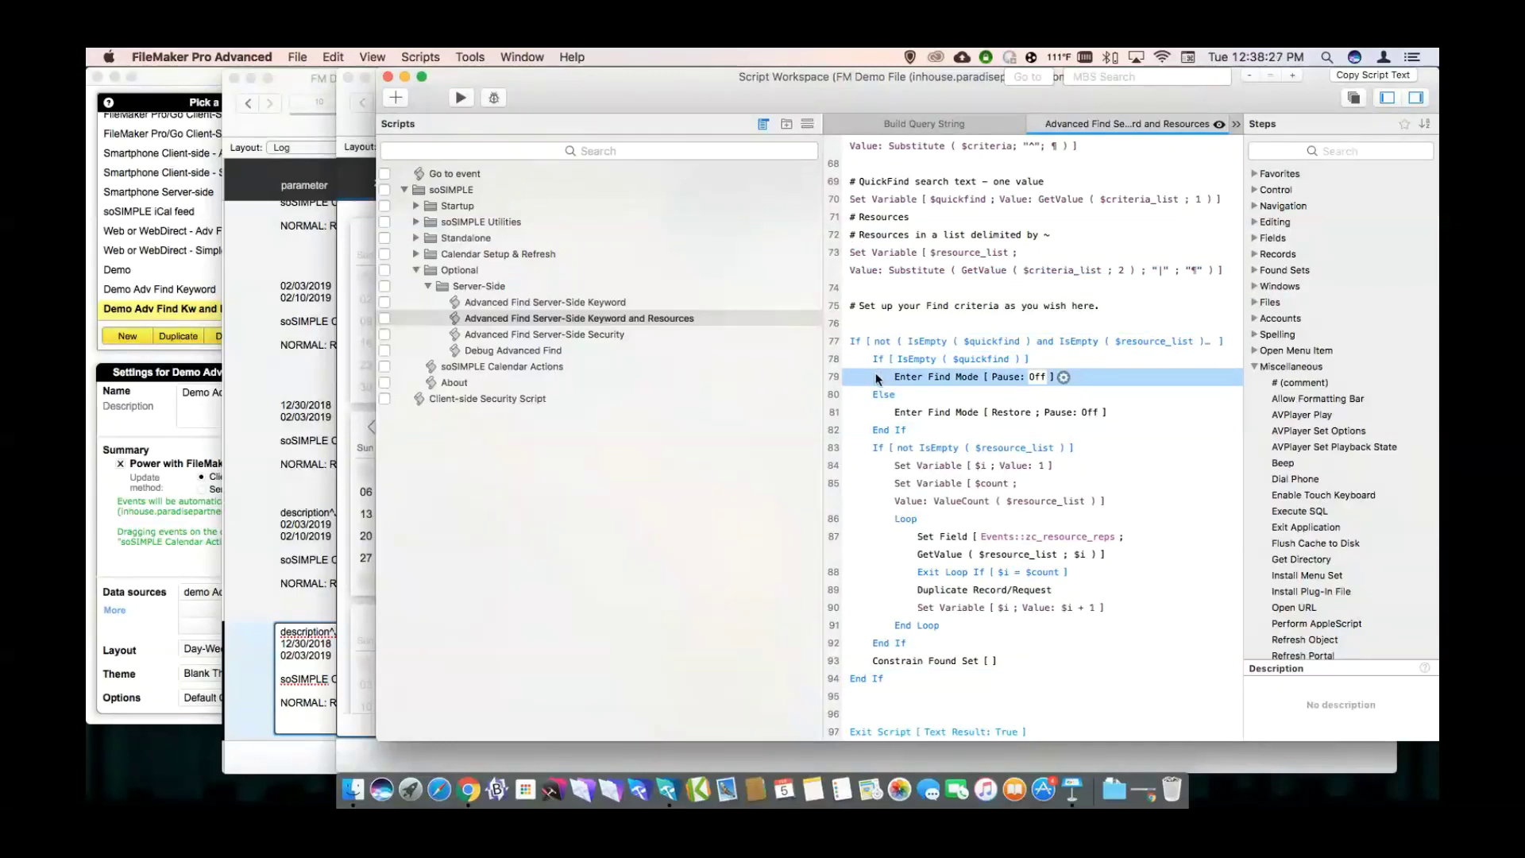
{"action": "left_click", "coordinate": [870, 448]}
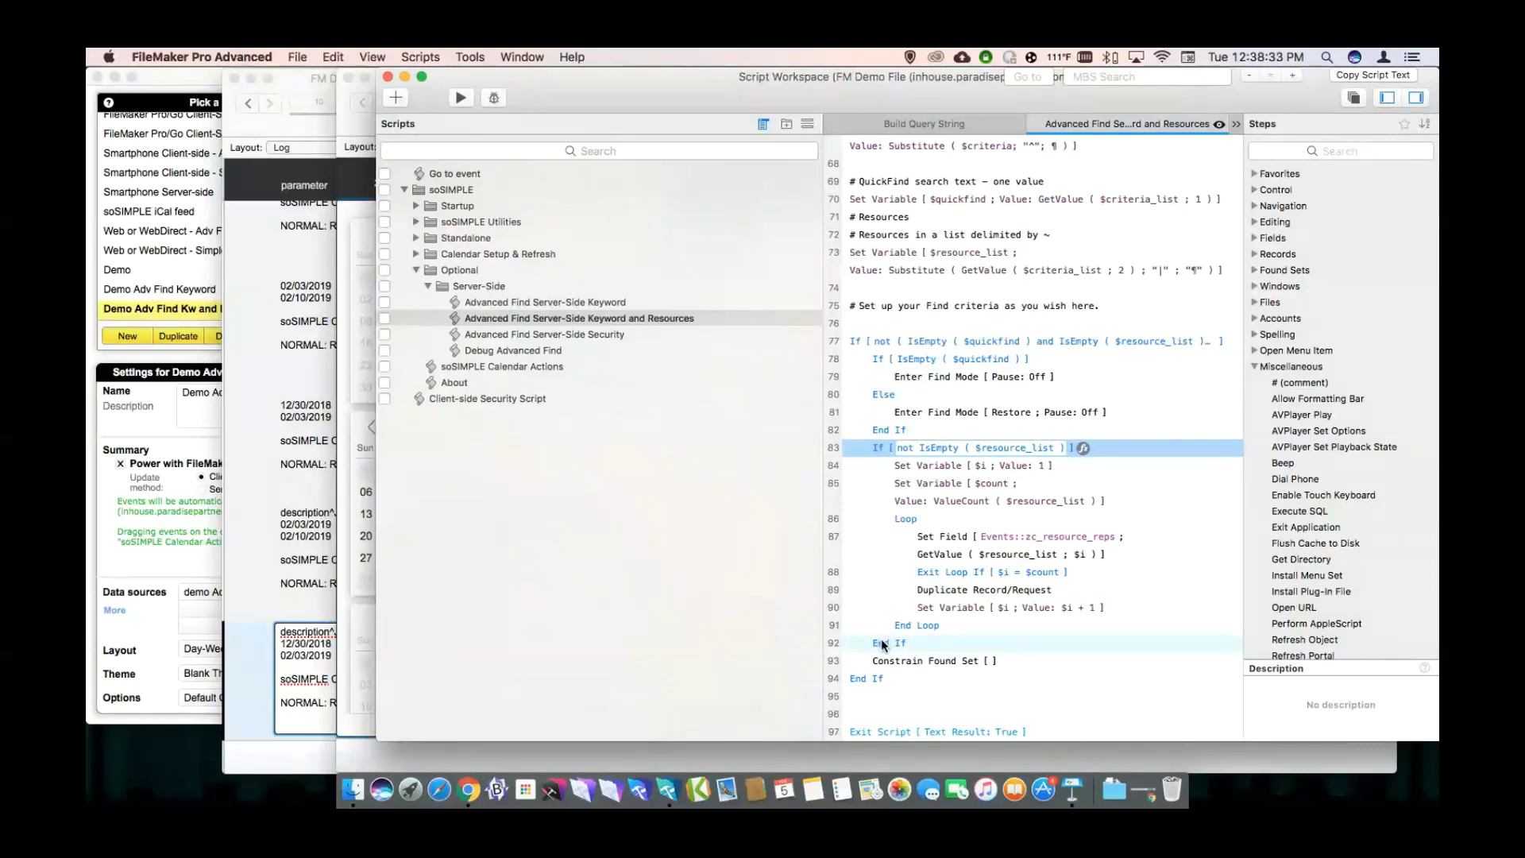
{"action": "left_click", "coordinate": [868, 661]}
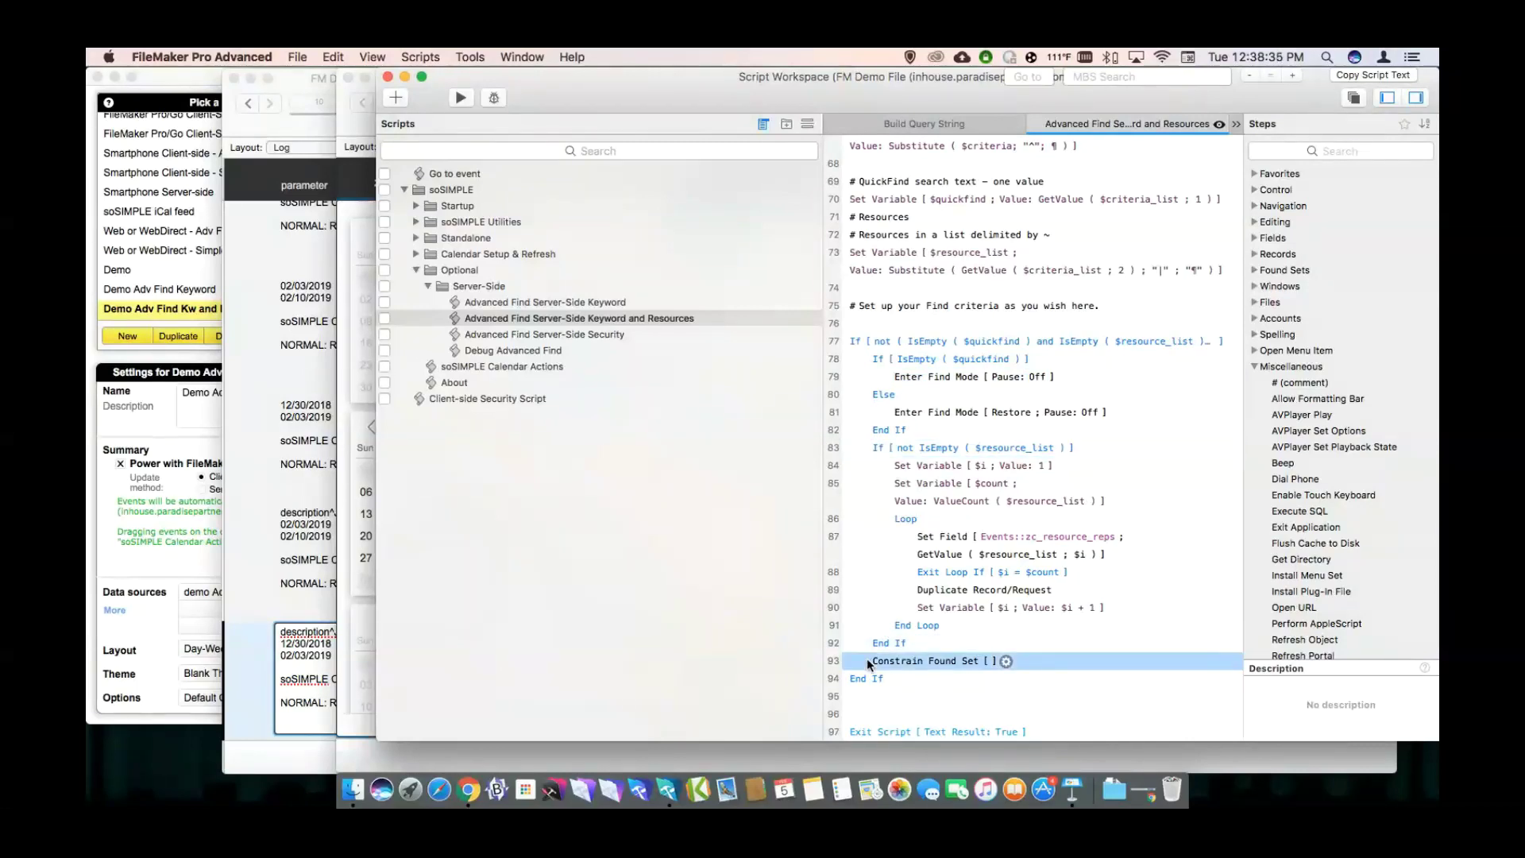
Return to the Log window and highlight the keyword and resources line in the newest record's parameter.
{"action": "key", "text": "super+Tab"}
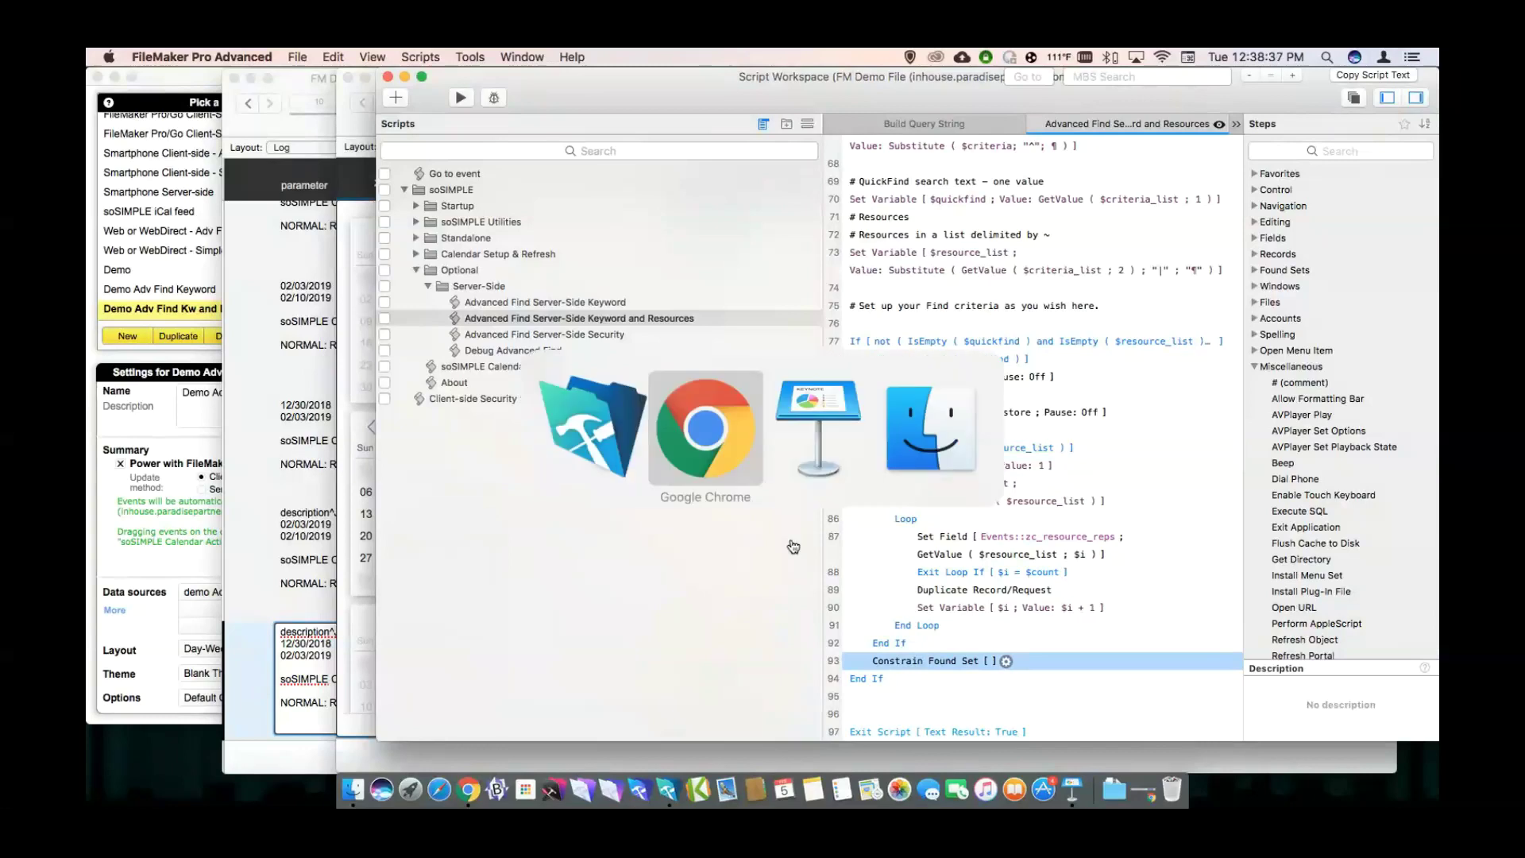
{"action": "key", "text": "super+Tab"}
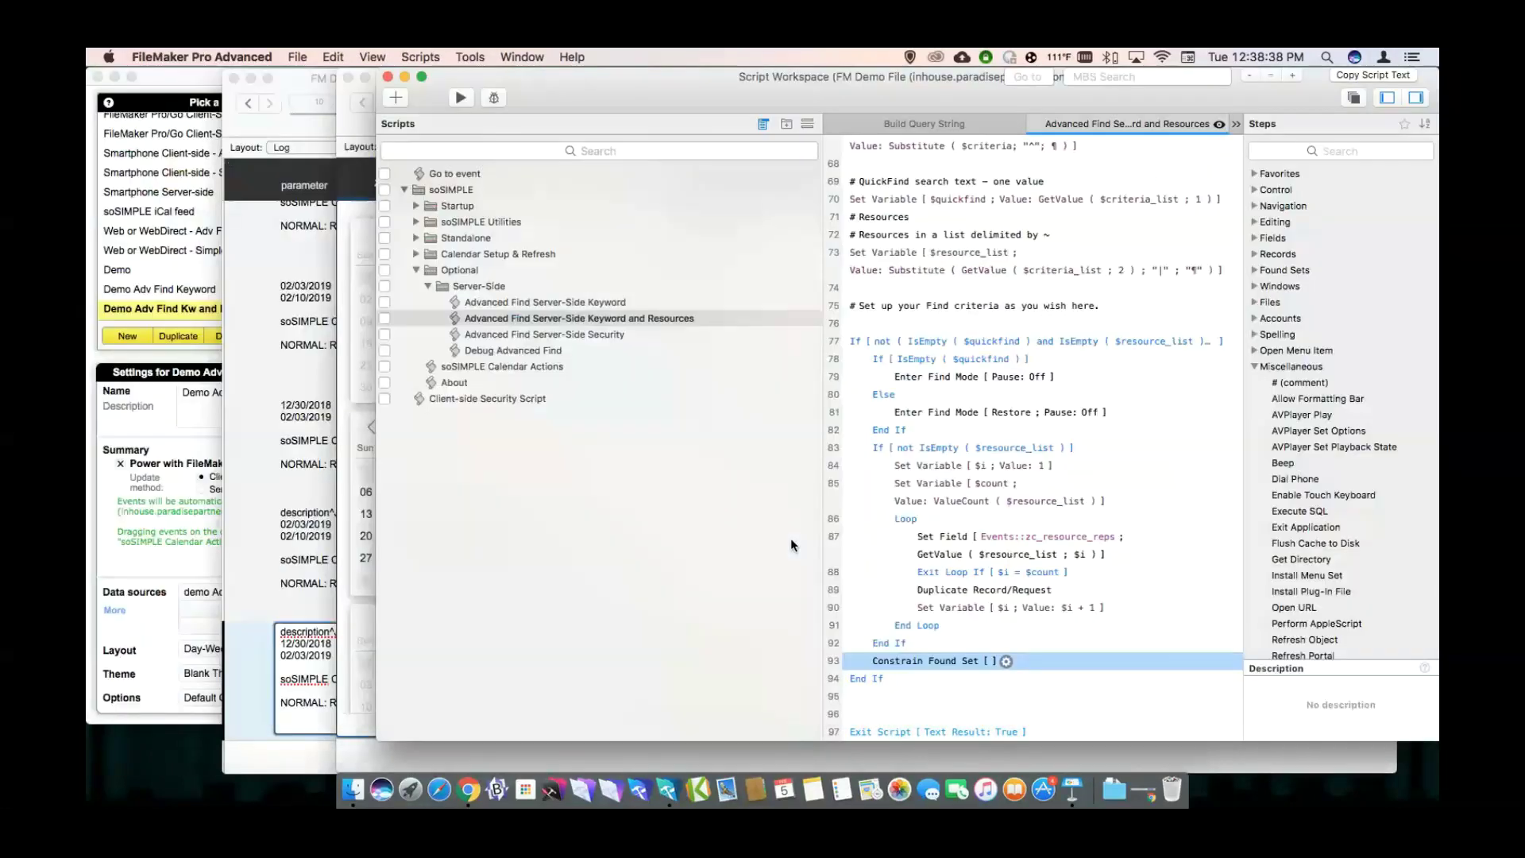
{"action": "key", "text": "super+grave"}
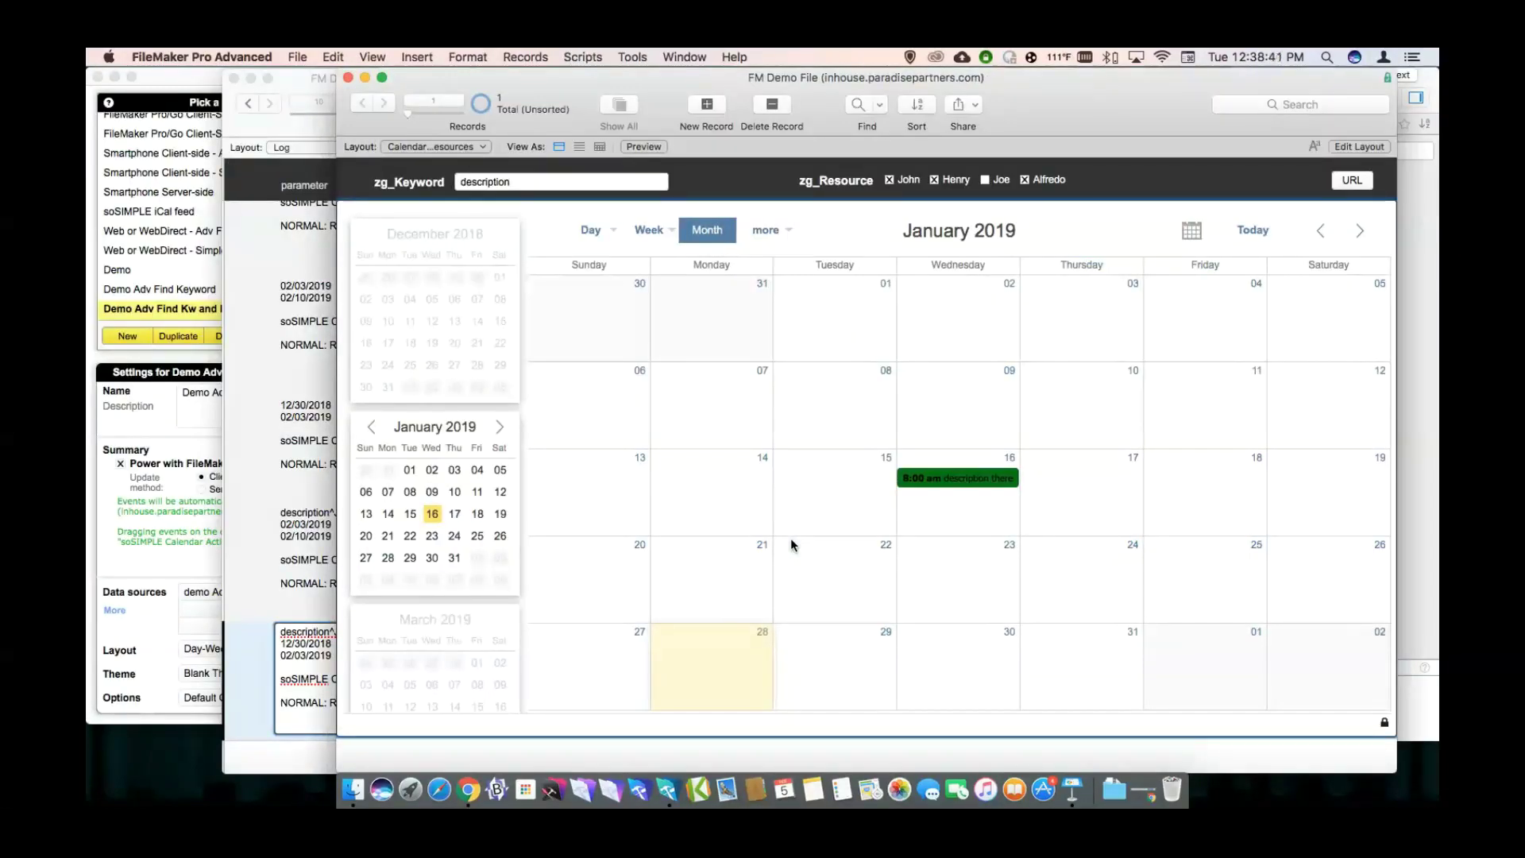
{"action": "left_click", "coordinate": [278, 638]}
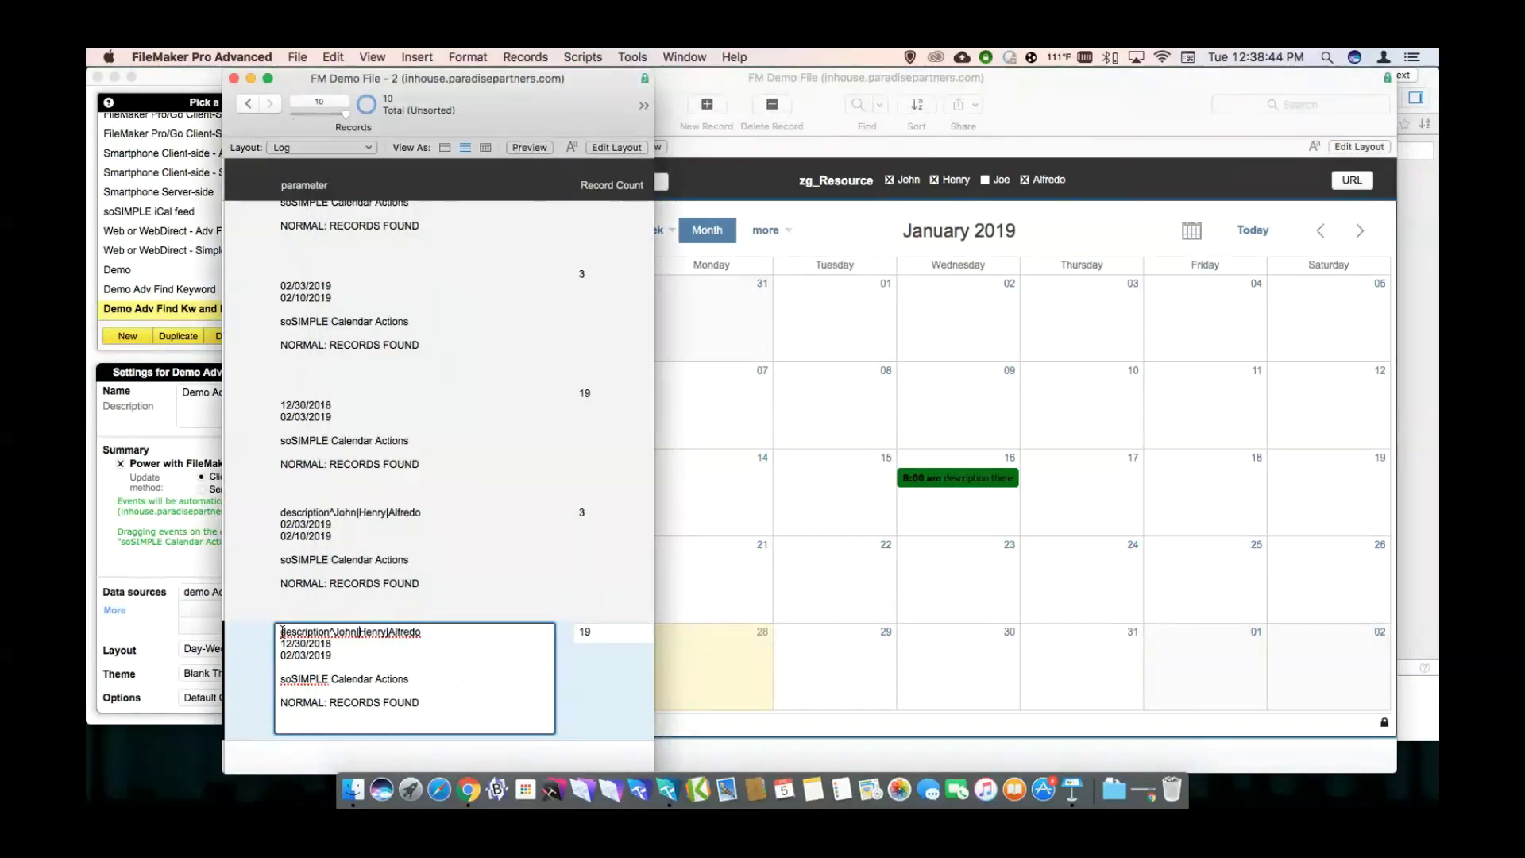
{"action": "left_click_drag", "start_coordinate": [278, 633], "coordinate": [433, 632]}
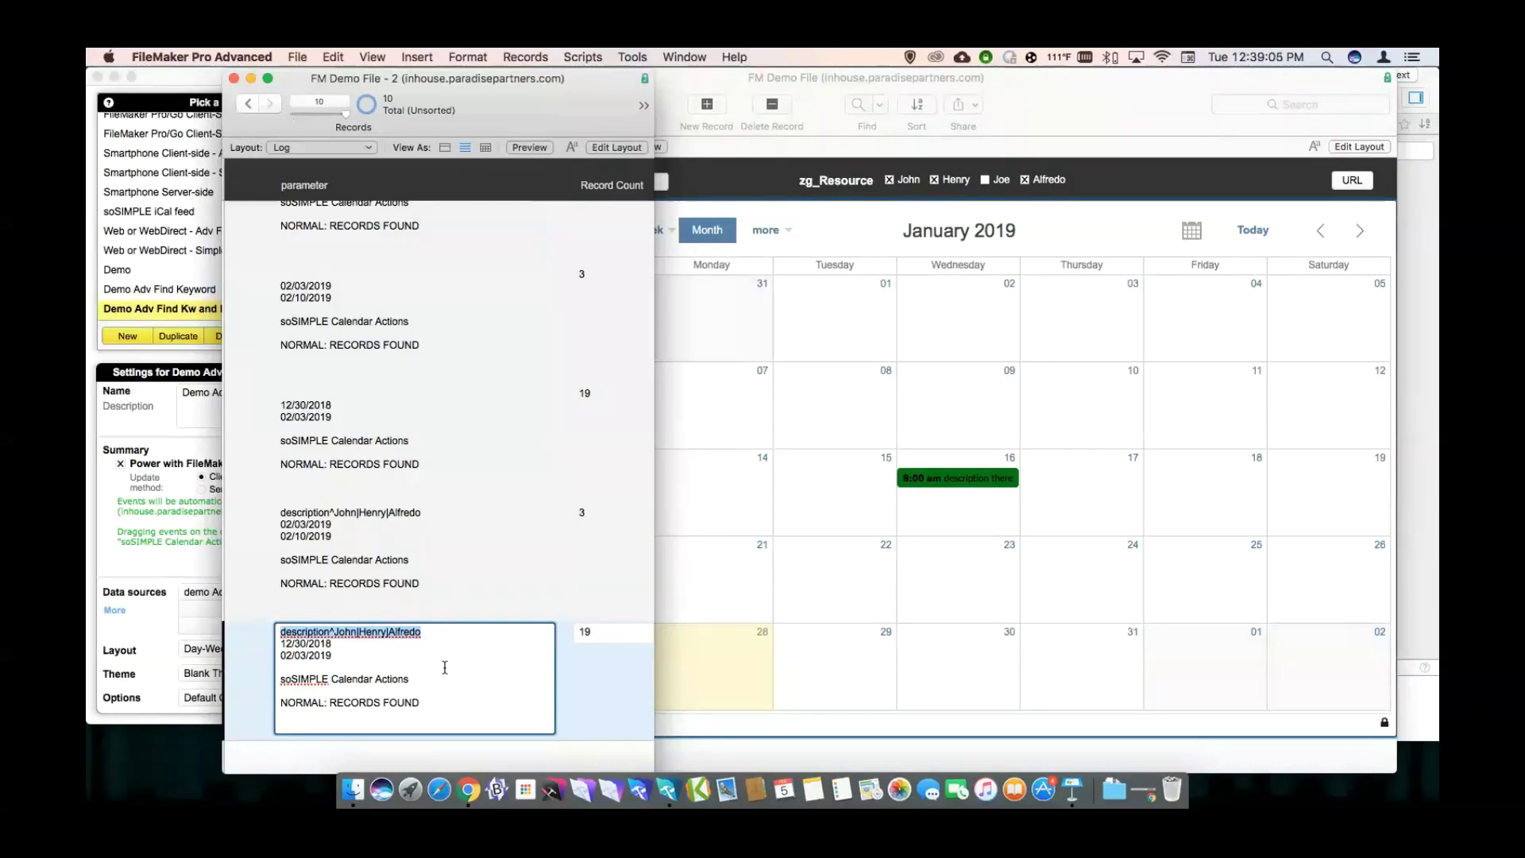
Switch the calendar window to the Calendar - Adv Find Secure layout.
{"action": "left_click", "coordinate": [980, 237]}
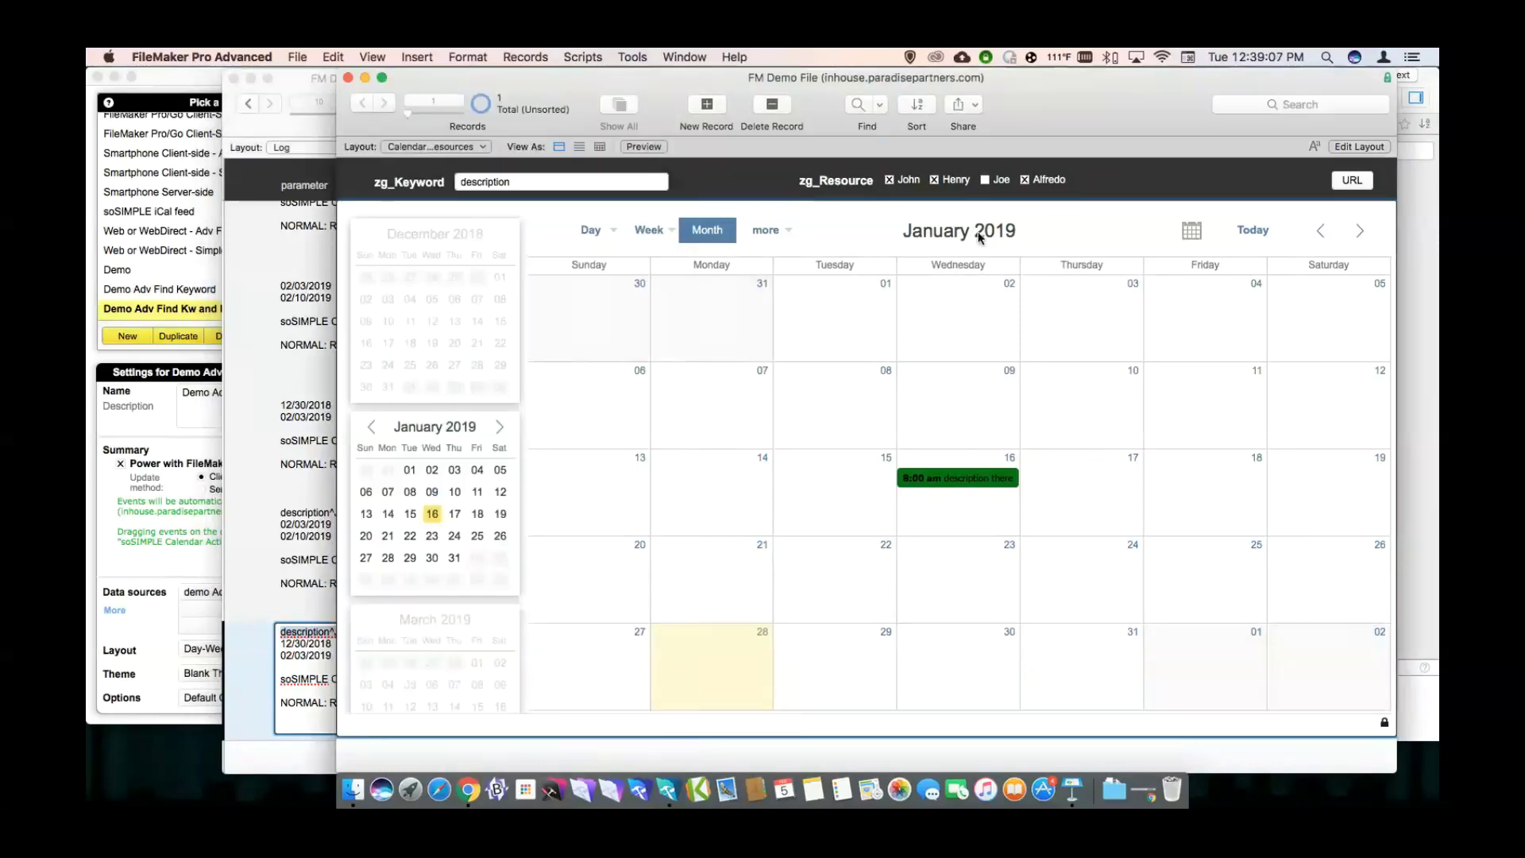
{"action": "left_click", "coordinate": [469, 149]}
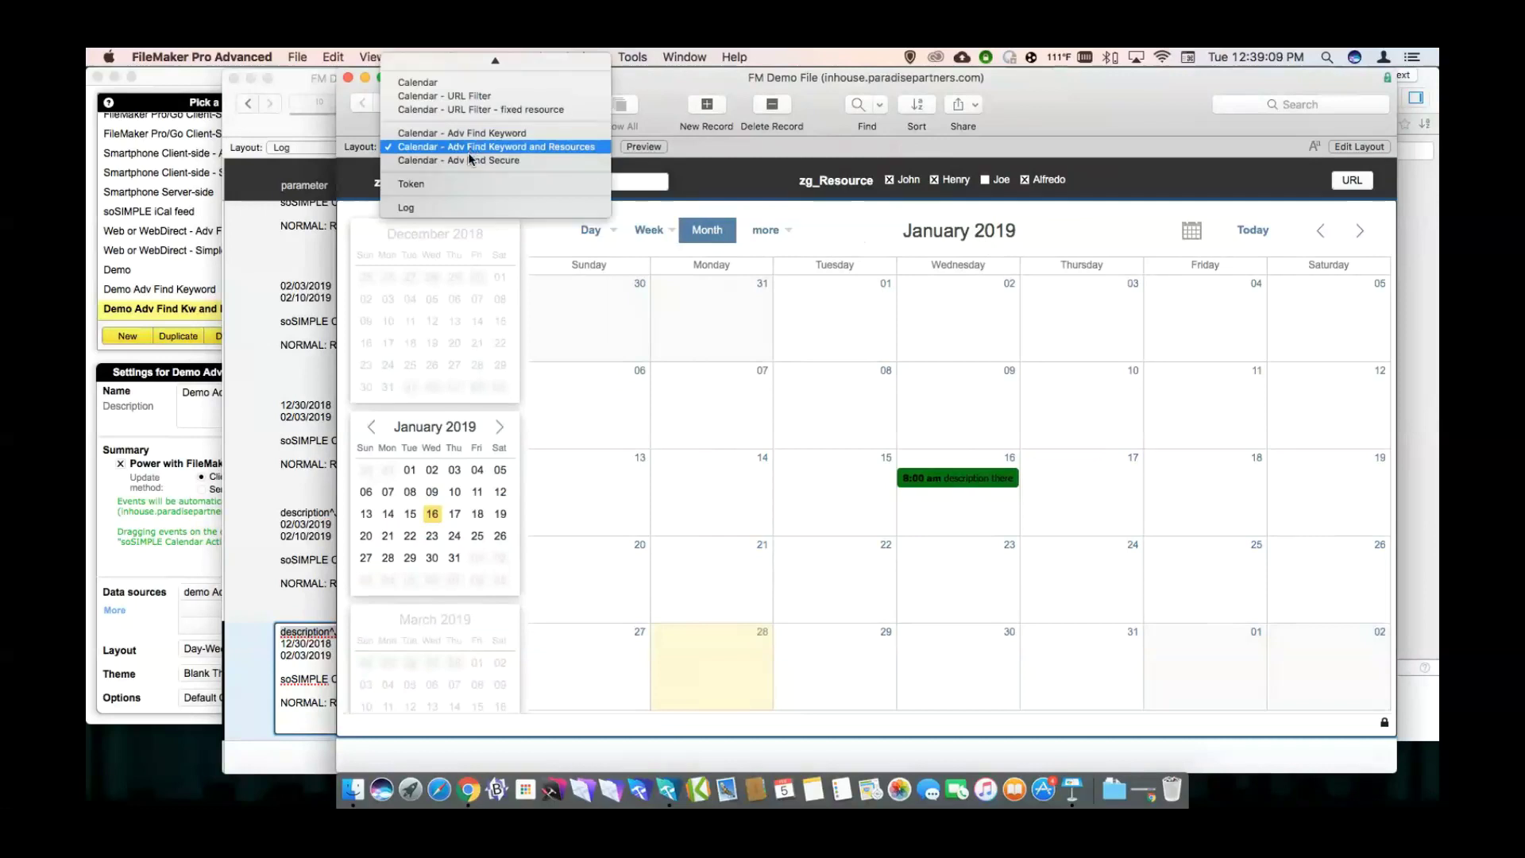
{"action": "left_click", "coordinate": [466, 160]}
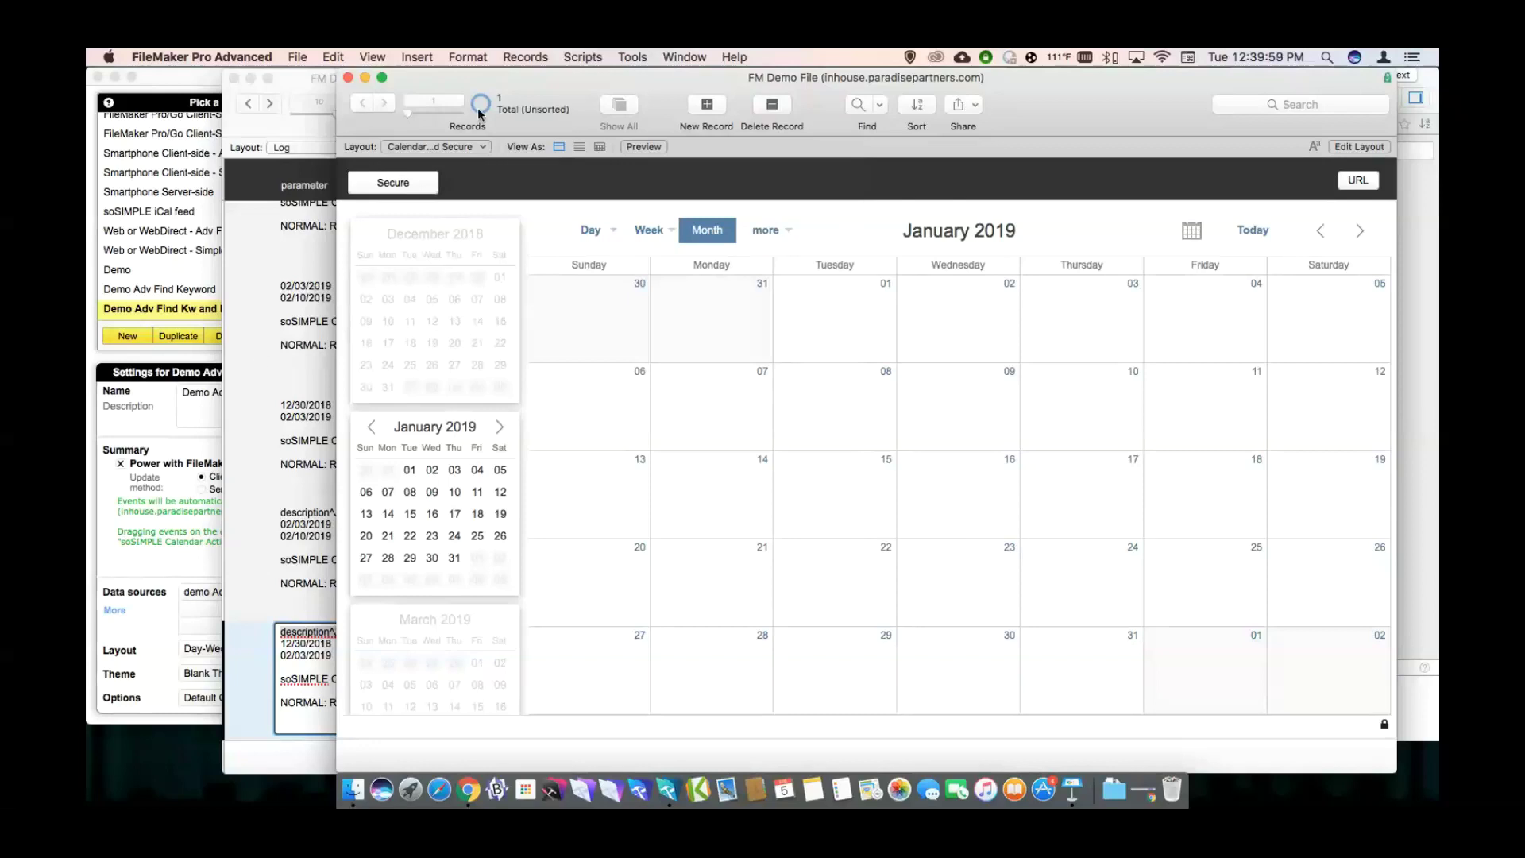
Open the sosimple layout in a new window through Manage Layouts and put it in Layout mode.
{"action": "key", "text": "shift+super+l"}
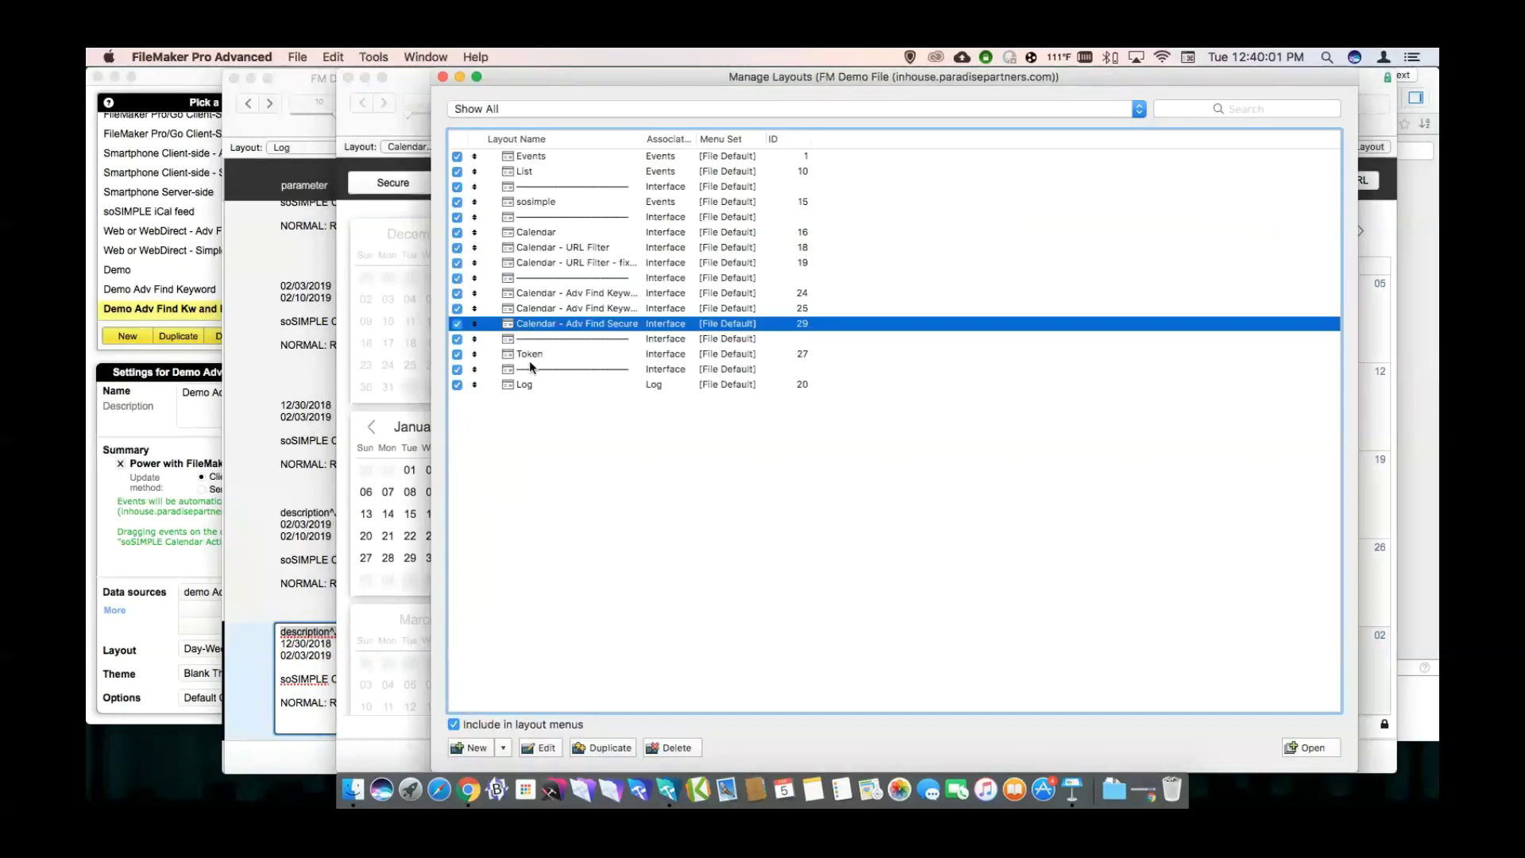
{"action": "left_click", "coordinate": [544, 203]}
{"action": "left_click", "coordinate": [1309, 747]}
{"action": "key", "text": "super+l"}
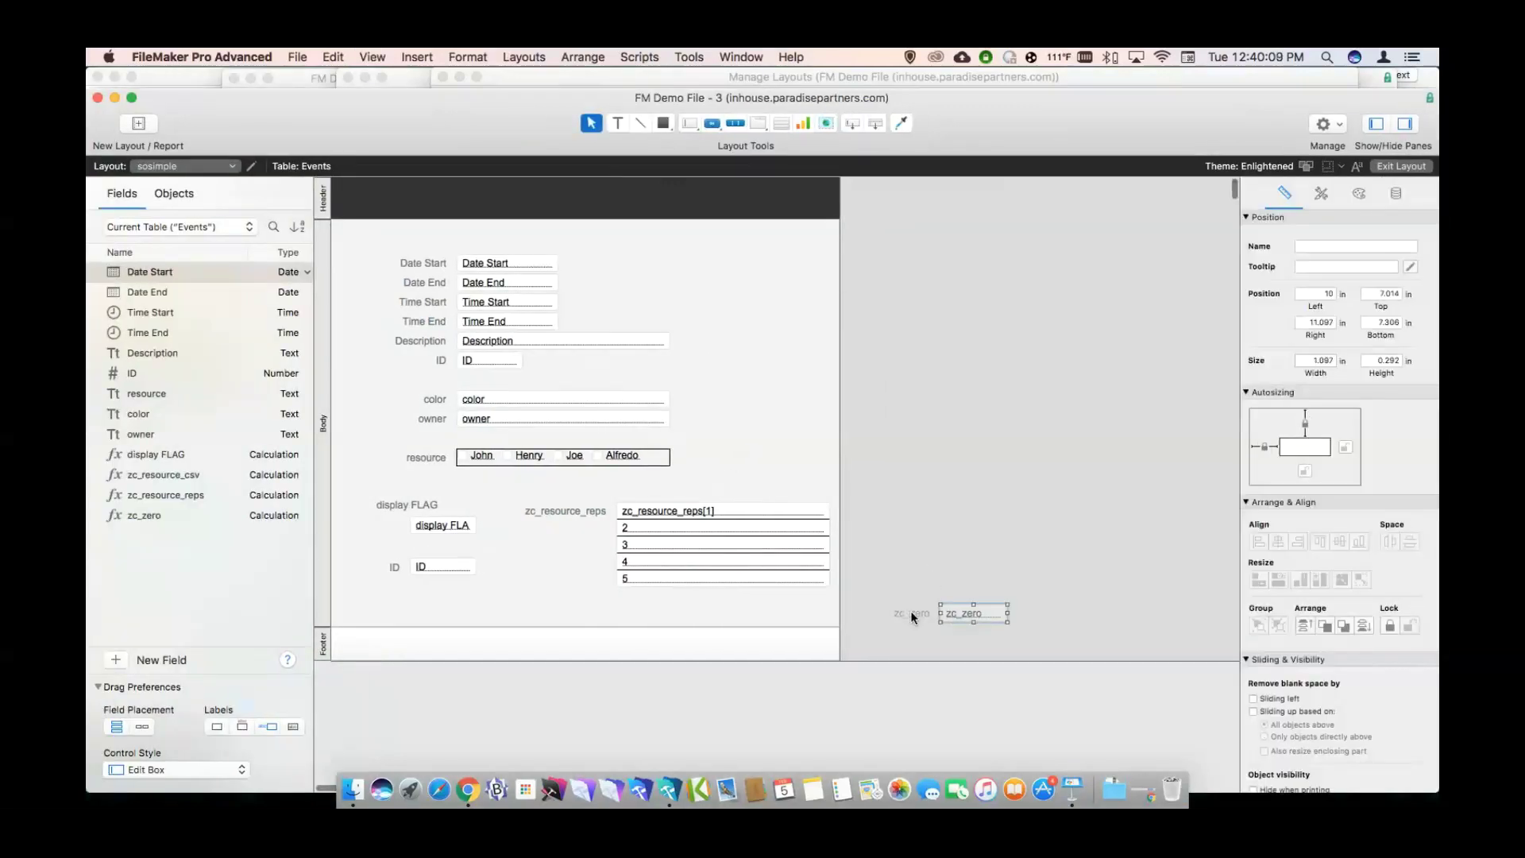
Move the zc_zero field with its label into the layout body below zc_resource_reps and return to Browse mode.
{"action": "left_click_drag", "start_coordinate": [904, 612], "coordinate": [620, 599]}
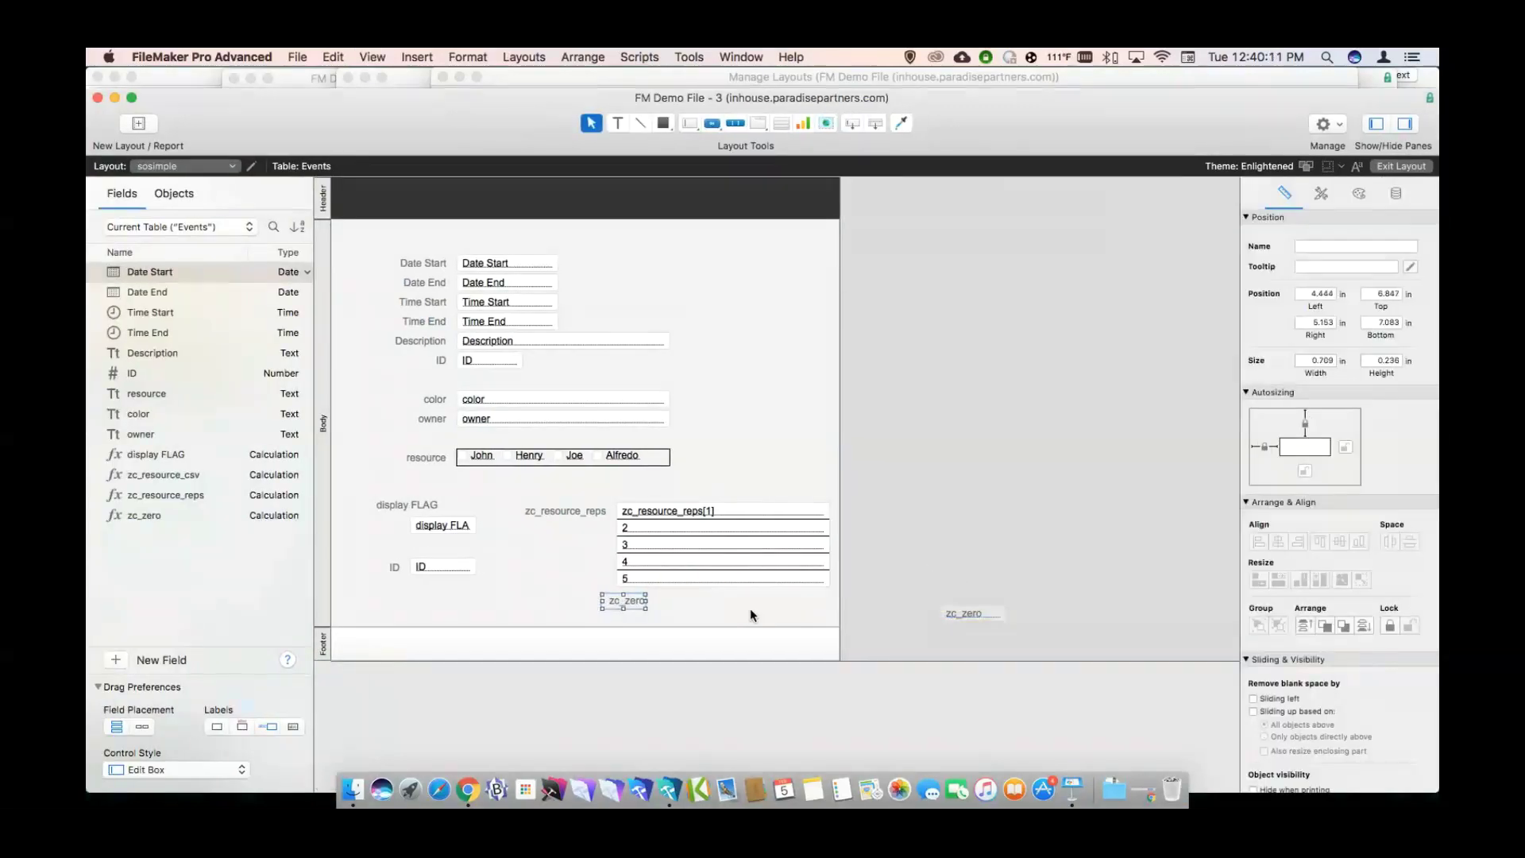
{"action": "key", "text": "super+z"}
{"action": "left_click", "coordinate": [961, 615], "text": "shift"}
{"action": "left_click_drag", "start_coordinate": [960, 615], "coordinate": [659, 613]}
{"action": "key", "text": "super+b"}
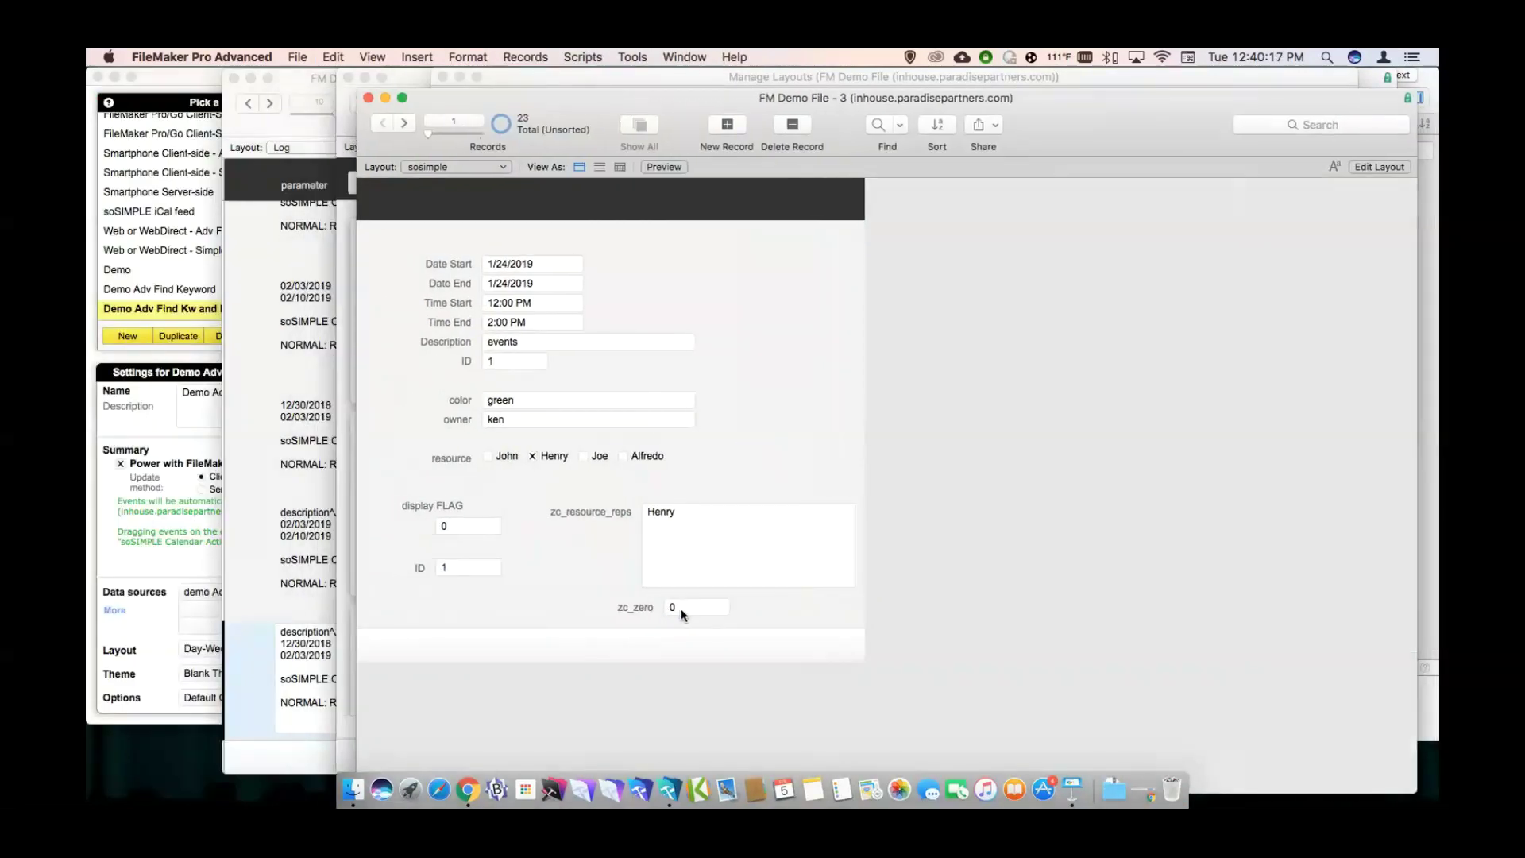
Check zc_zero on the next event record and its calculation in the Events field definitions, closing them without changes.
{"action": "left_click", "coordinate": [405, 127]}
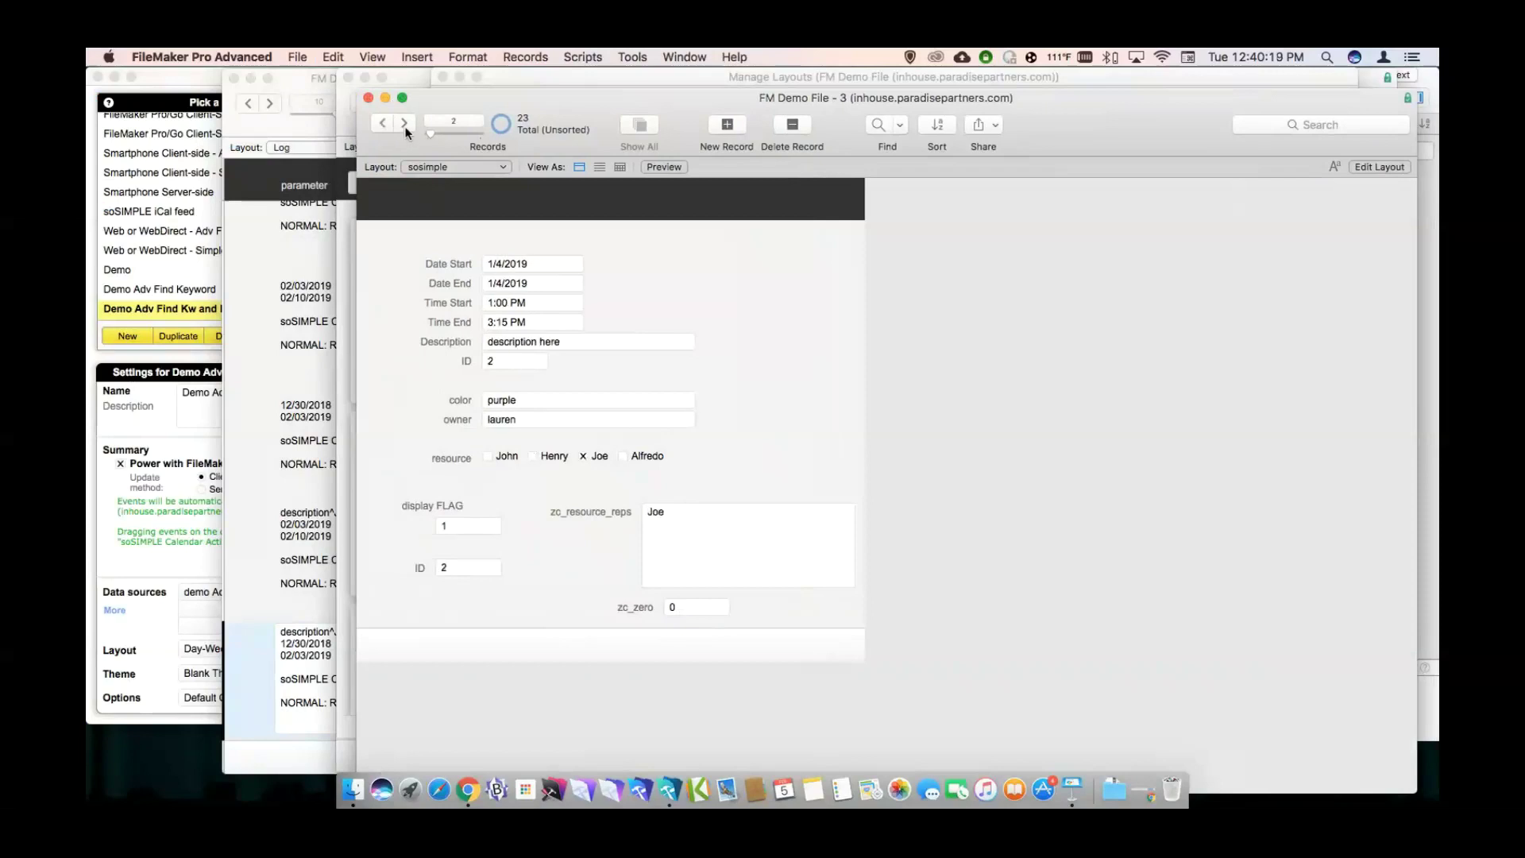
{"action": "key", "text": "shift+super+d"}
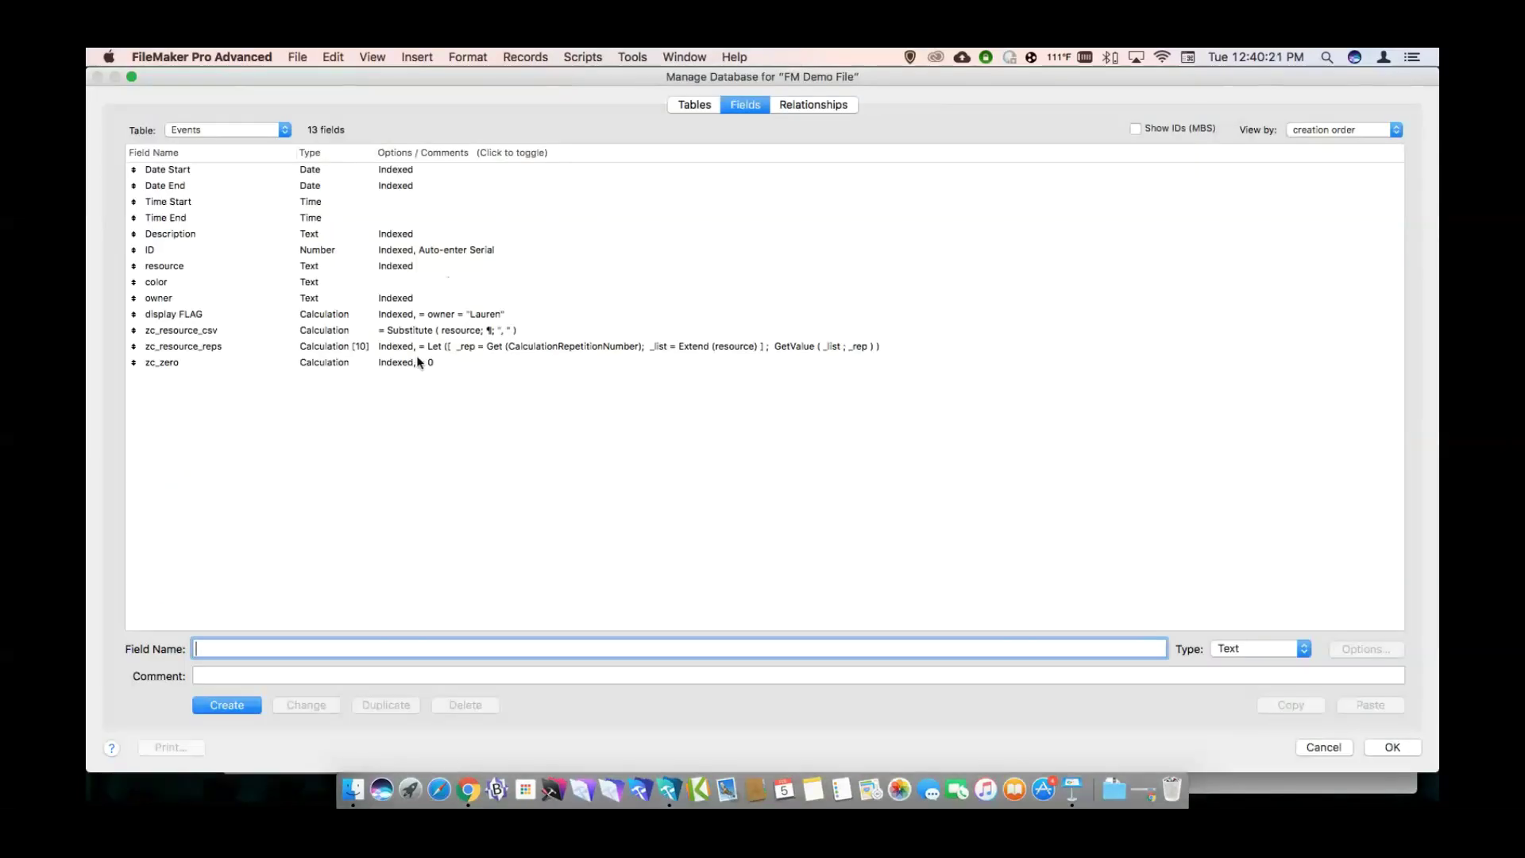
{"action": "left_click", "coordinate": [405, 363]}
{"action": "key", "text": "Escape"}
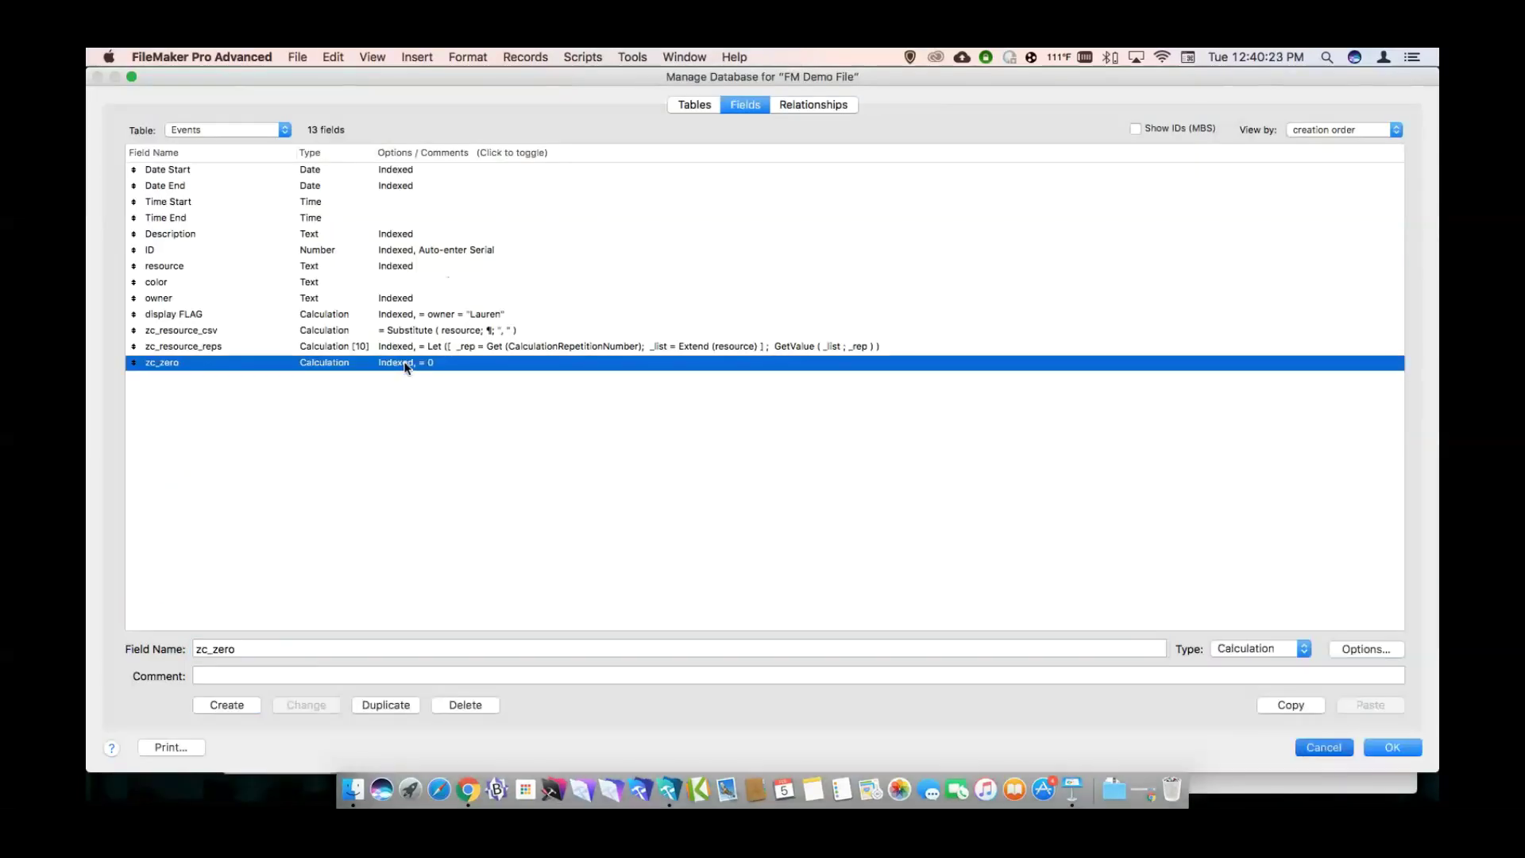
Select the Demo Adv Find secure calendar in soSIMPLE Calendar Settings.
{"action": "left_click", "coordinate": [192, 498]}
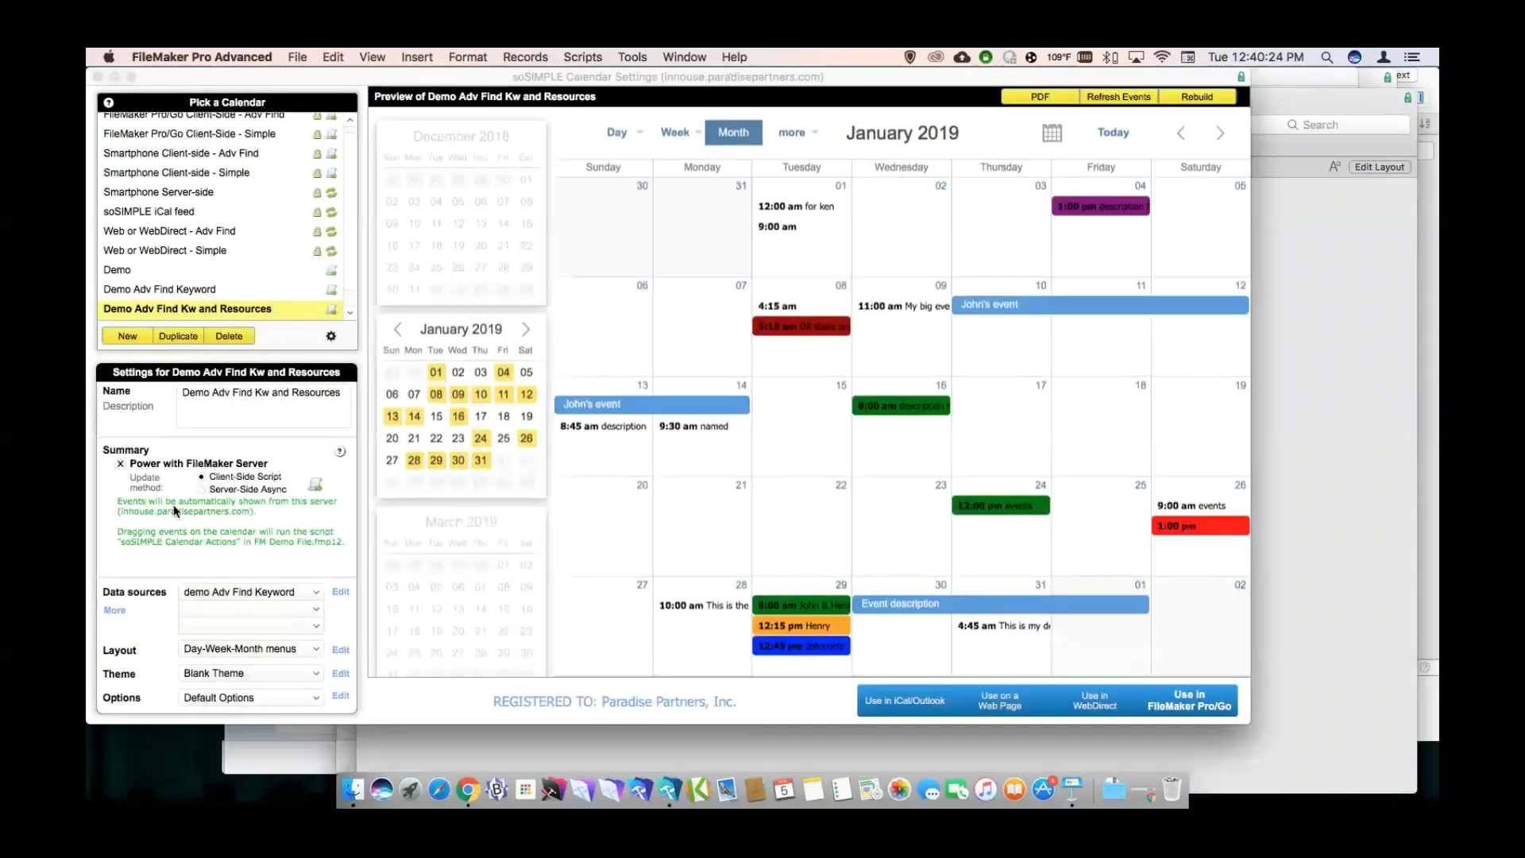
{"action": "scroll", "coordinate": [199, 309], "scroll_direction": "down", "scroll_amount": 1}
{"action": "left_click", "coordinate": [199, 309]}
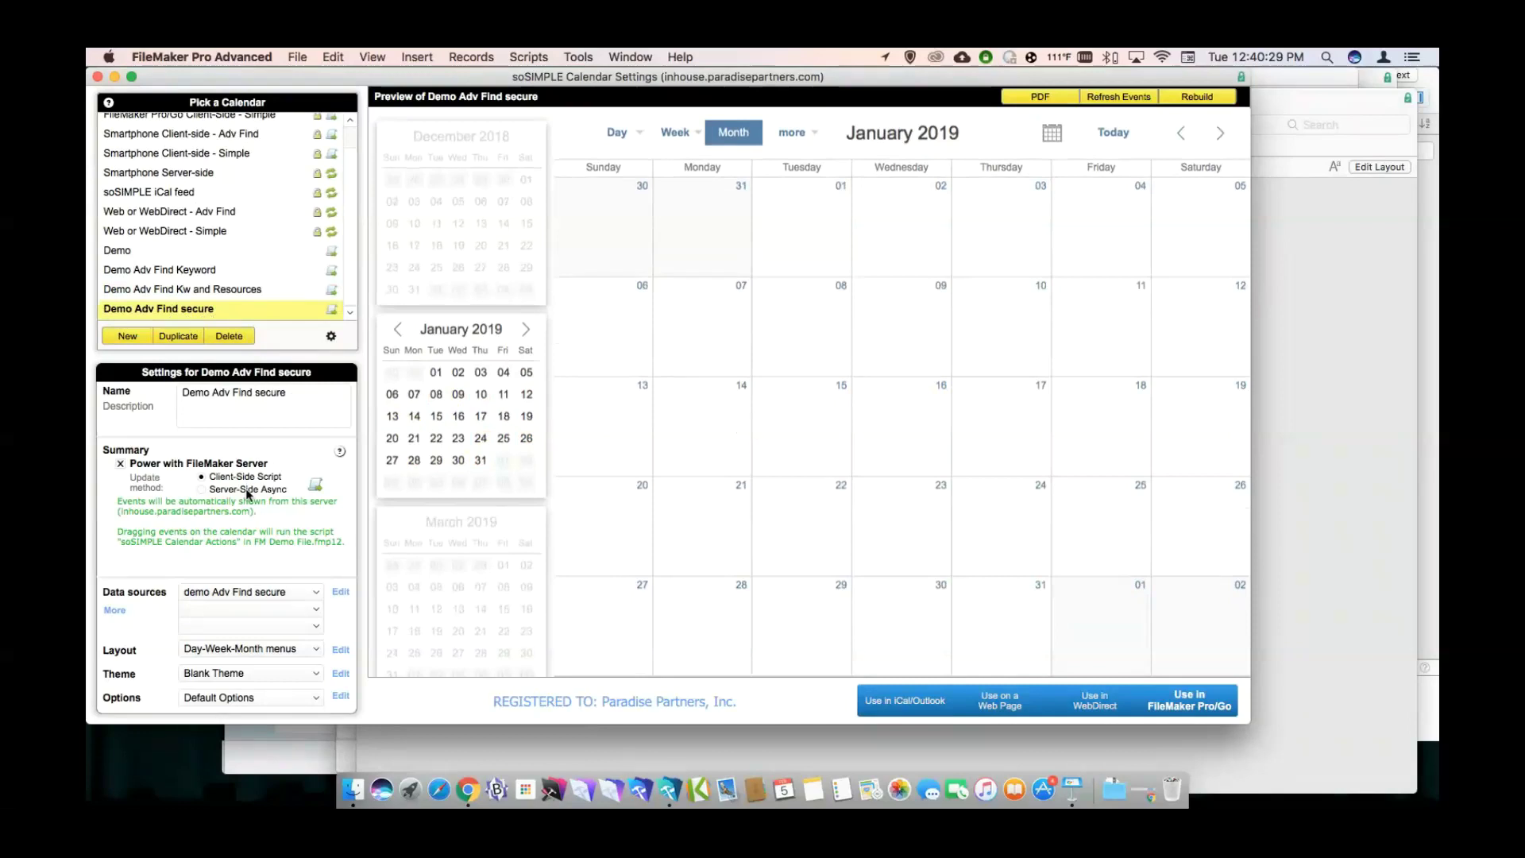
Open the demo Adv Find secure data source template for editing and examine its Show Only Records Flag field choice.
{"action": "left_click", "coordinate": [341, 593]}
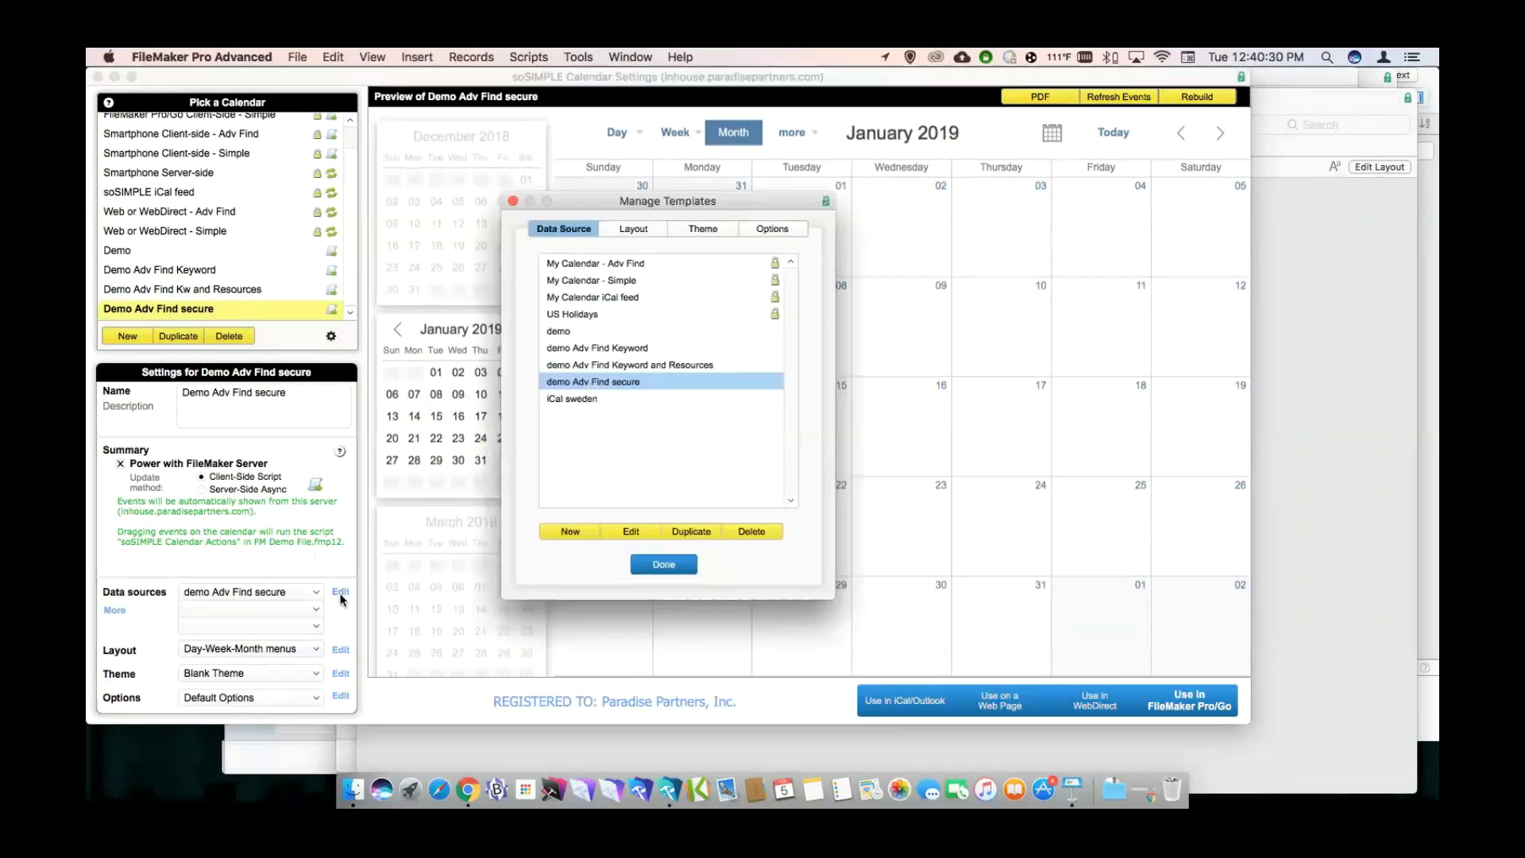
{"action": "left_click", "coordinate": [630, 531]}
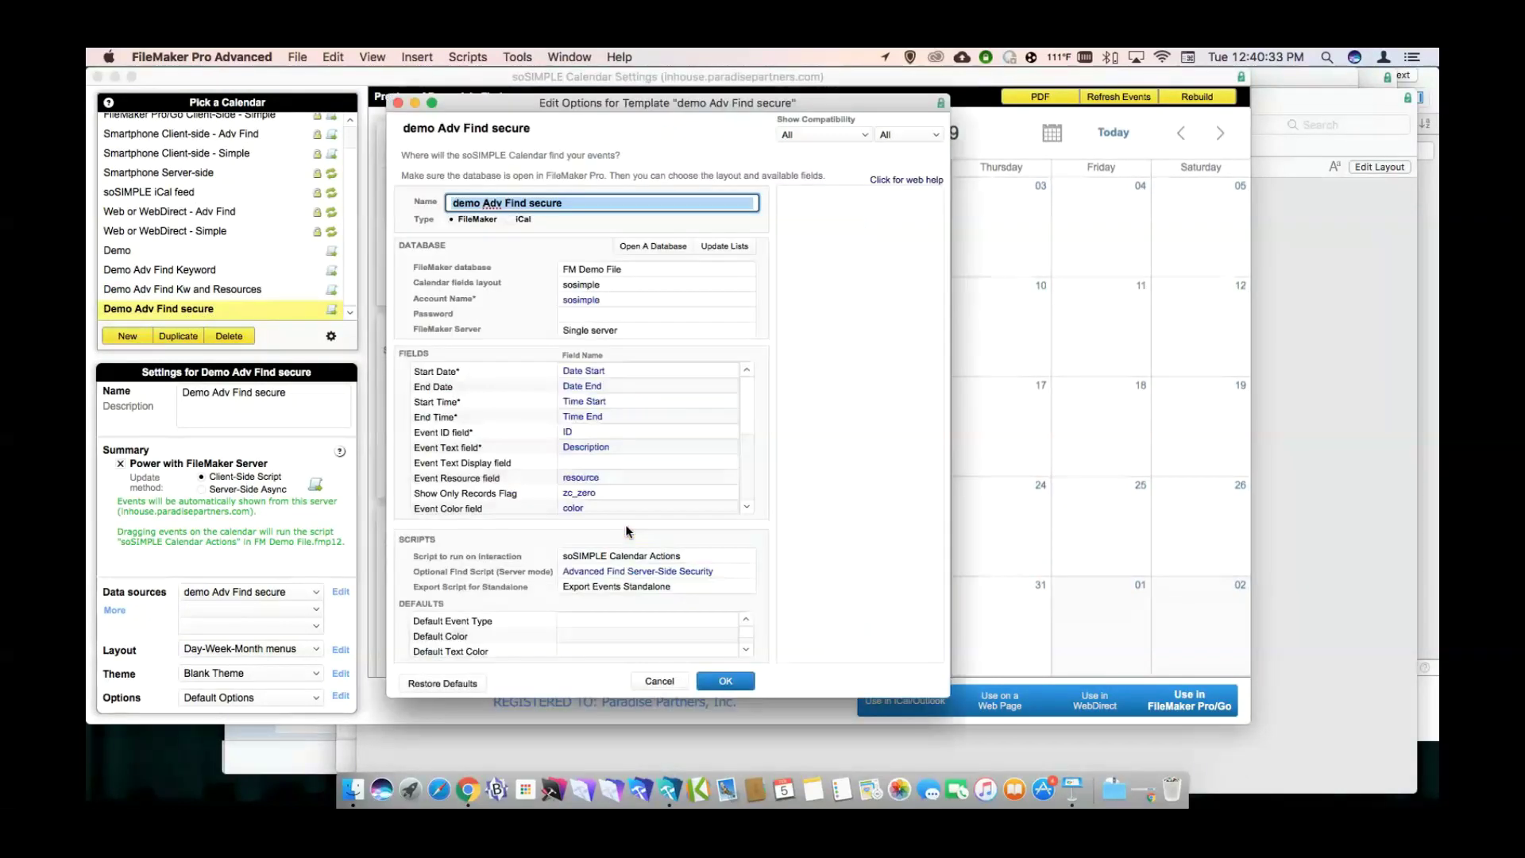
{"action": "left_click", "coordinate": [566, 498]}
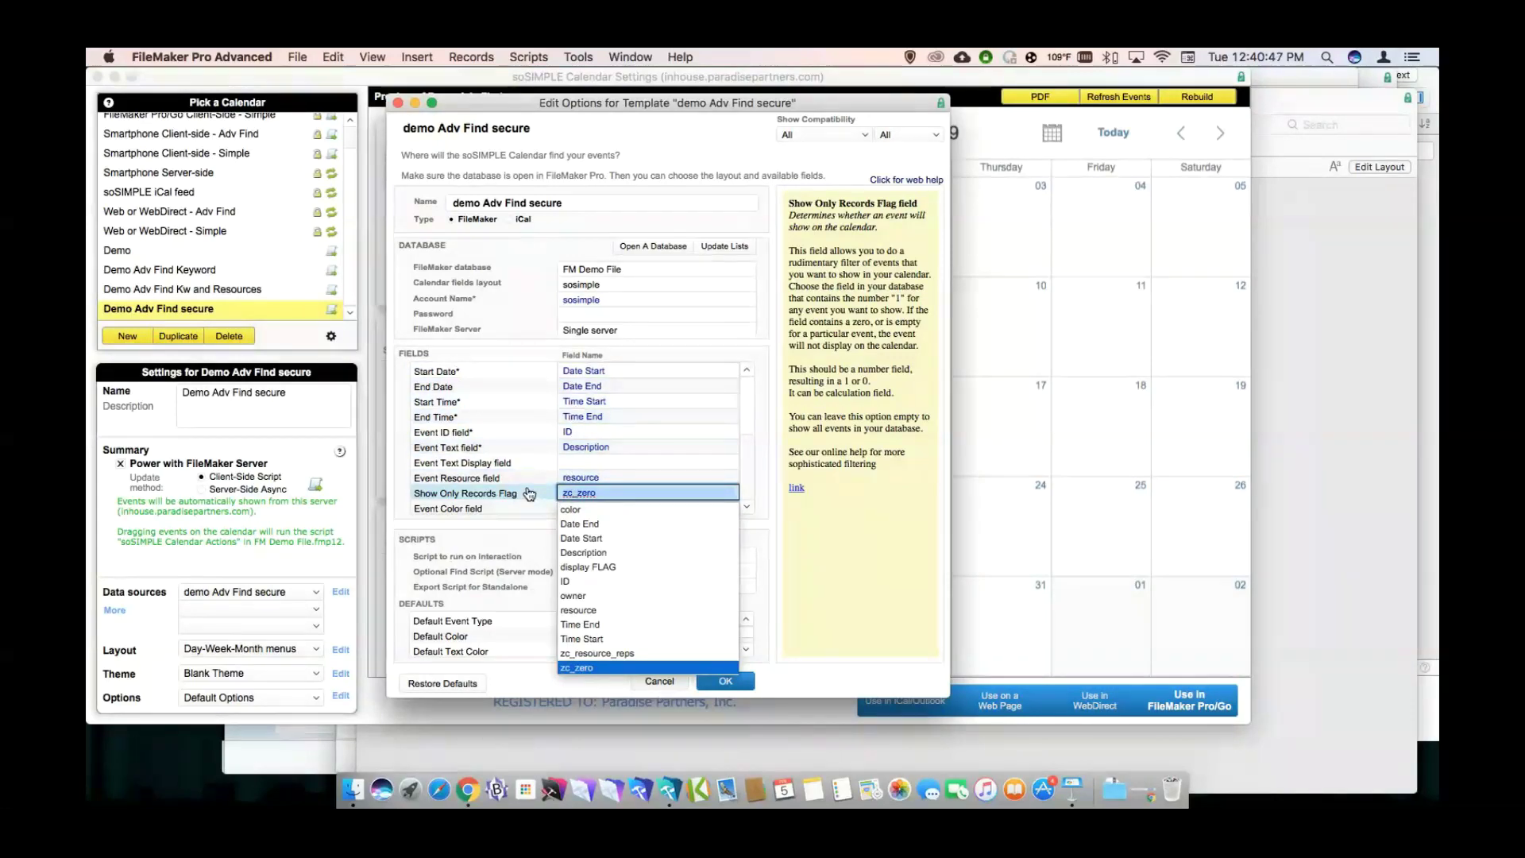
{"action": "mouse_move", "coordinate": [529, 493]}
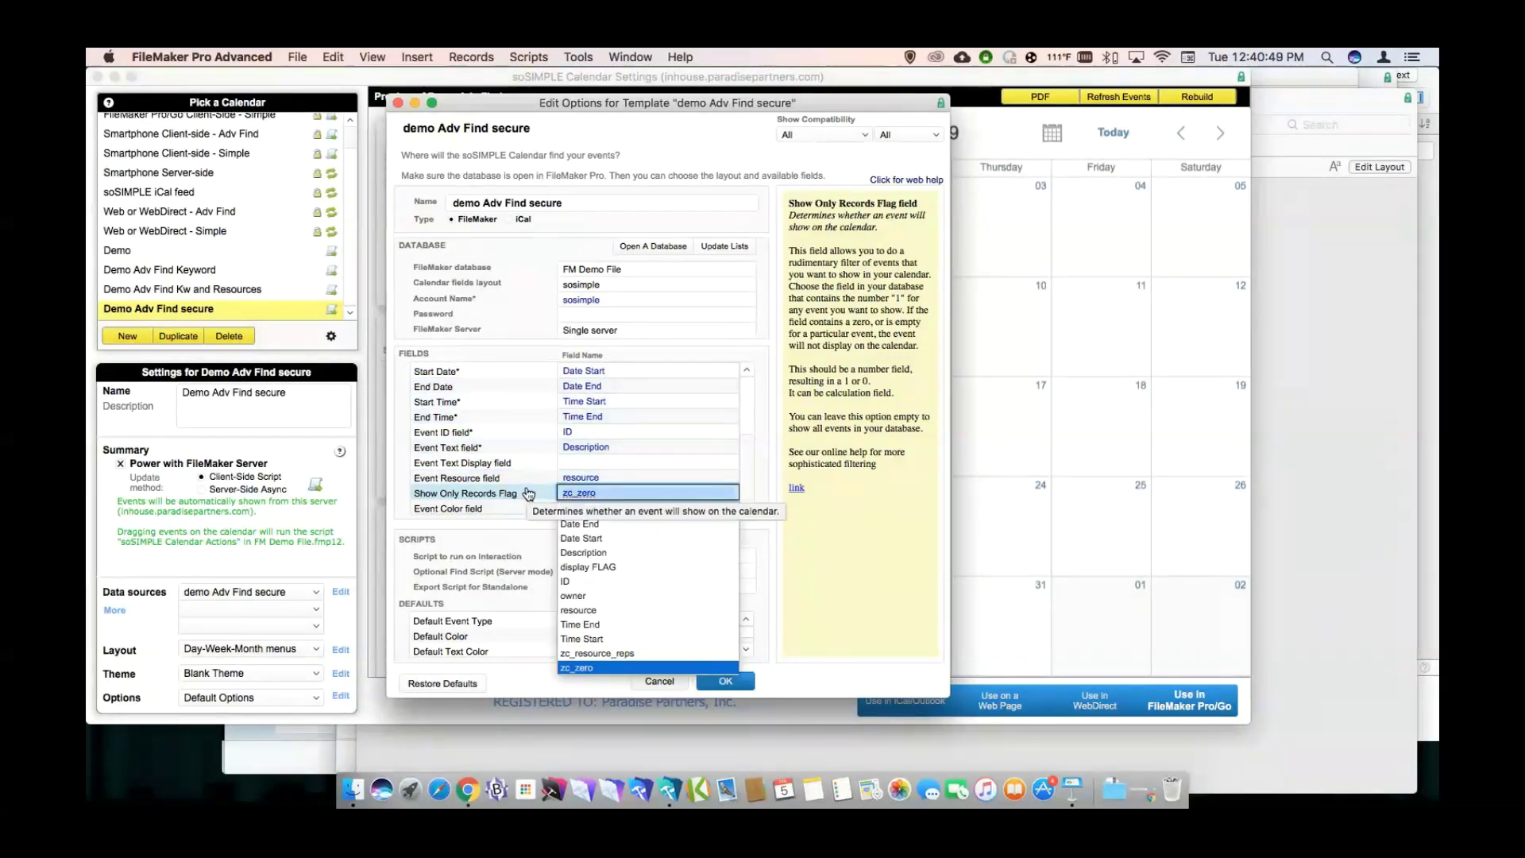
Examine the template's Optional Find Script (Server mode) choice, accept the template options and finish managing templates.
{"action": "left_click", "coordinate": [511, 543]}
{"action": "left_click", "coordinate": [564, 571]}
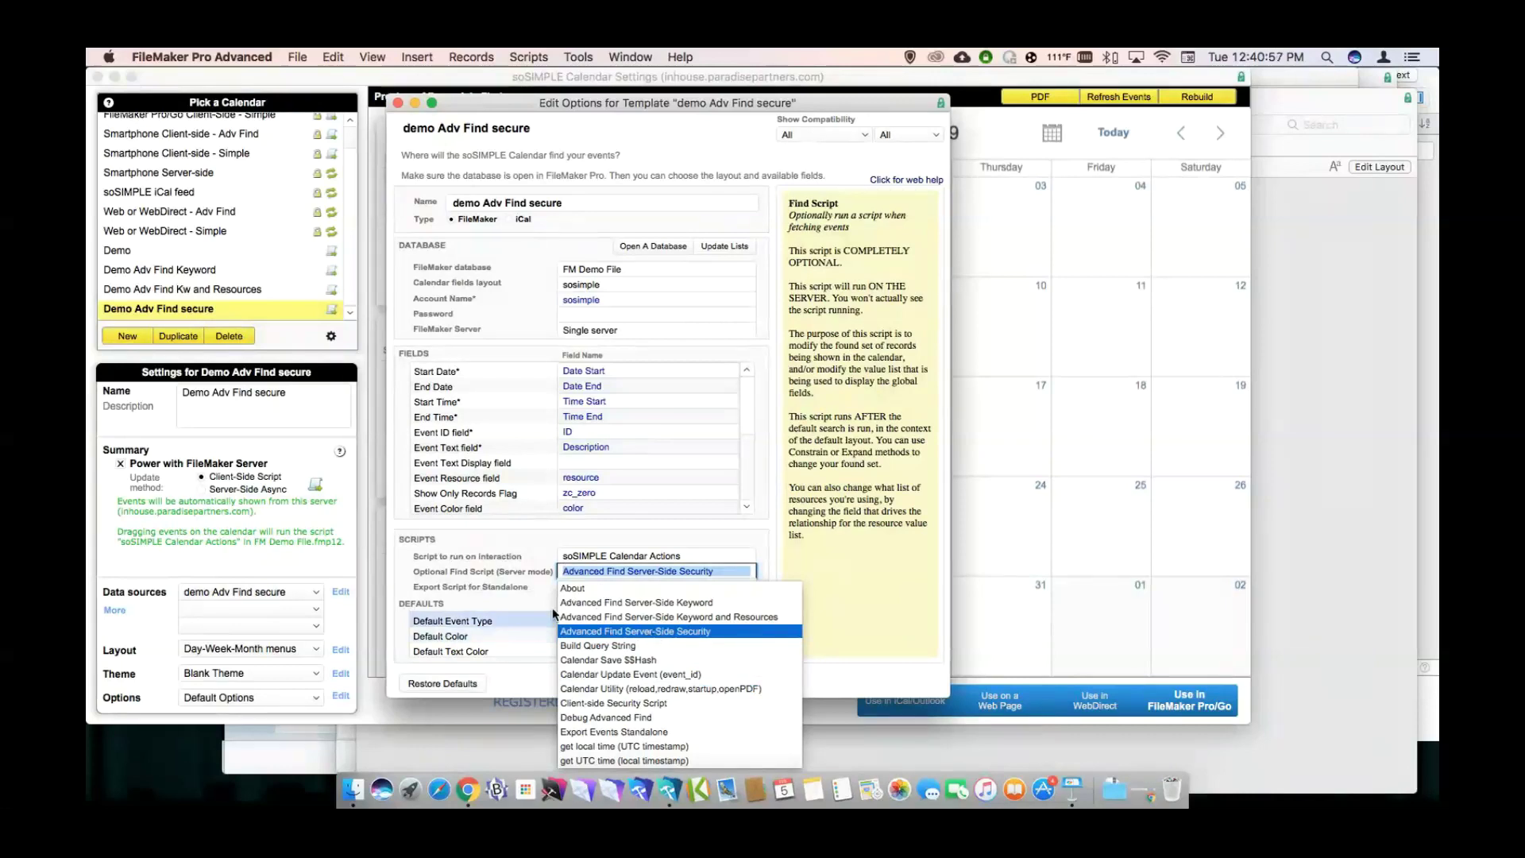
{"action": "left_click", "coordinate": [505, 578]}
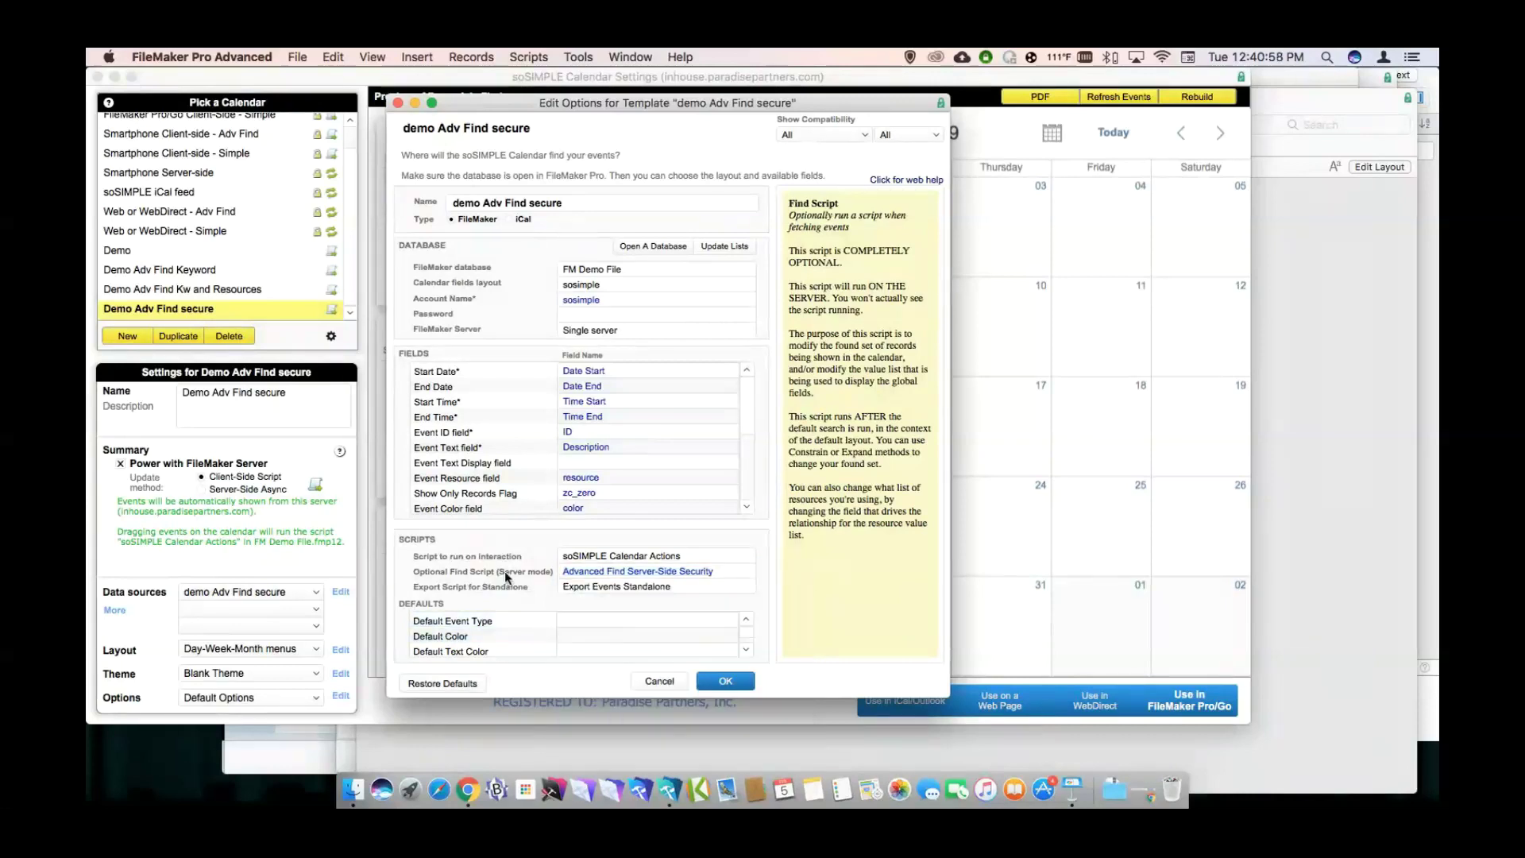
{"action": "left_click", "coordinate": [725, 683]}
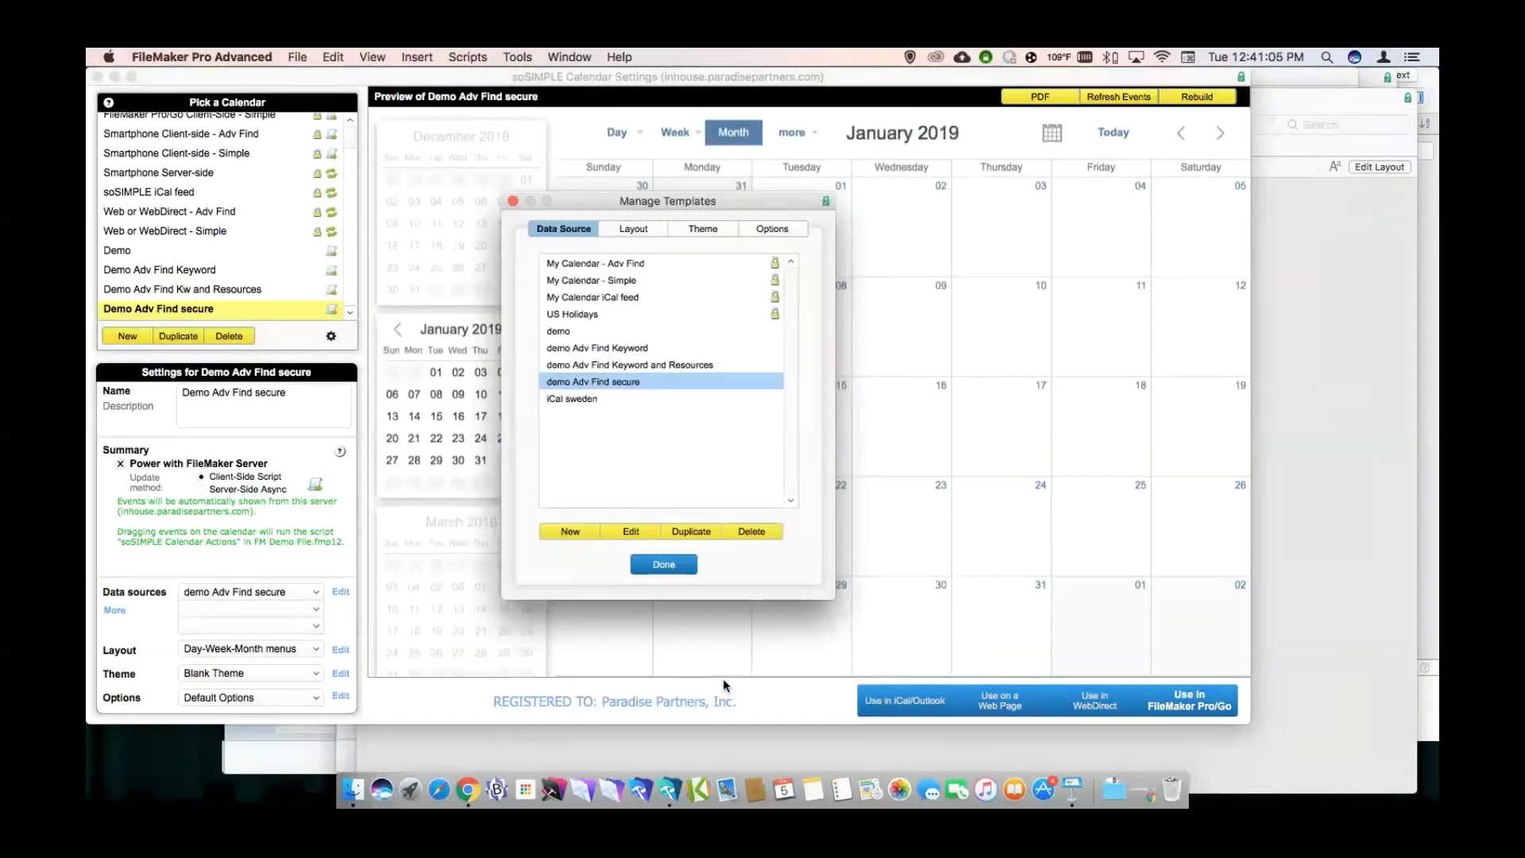
{"action": "left_click", "coordinate": [664, 564]}
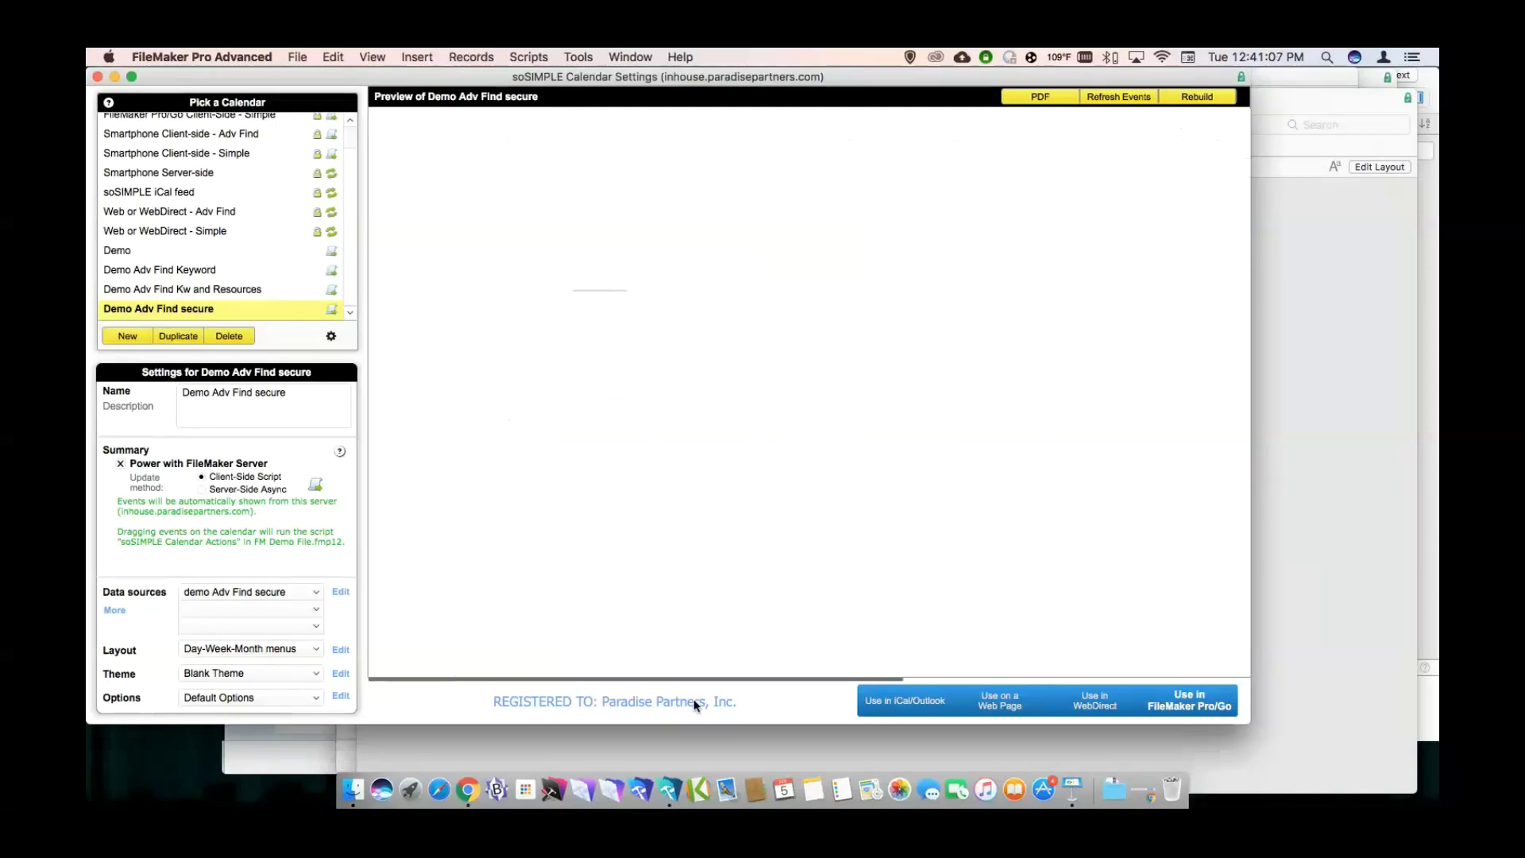
Add the Secure Token field with its label to the header of the secure calendar layout in the FM Demo File.
{"action": "left_click", "coordinate": [717, 738]}
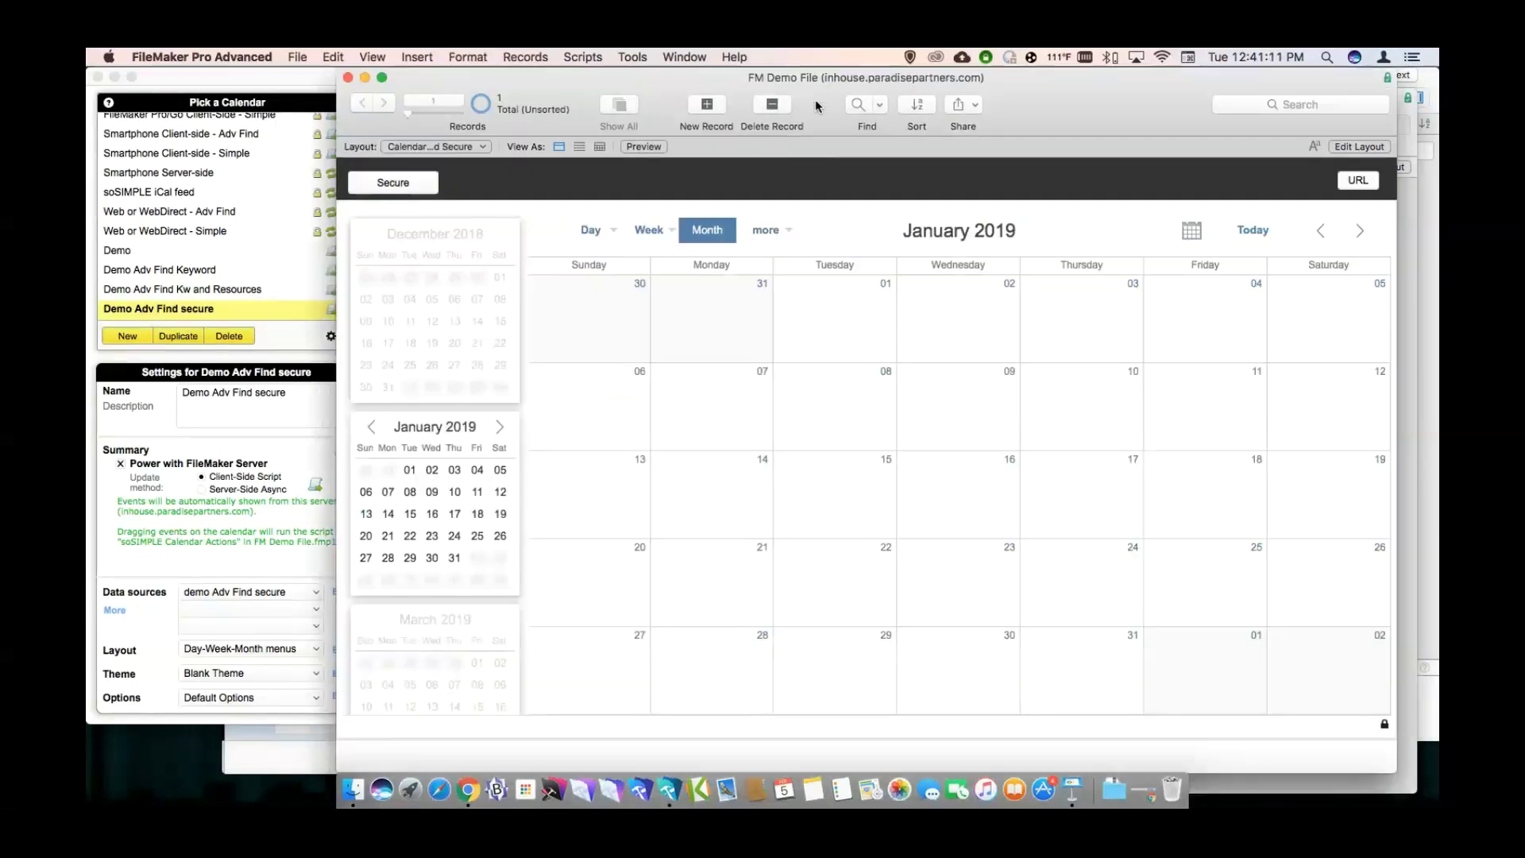
{"action": "left_click_drag", "start_coordinate": [792, 73], "coordinate": [790, 73]}
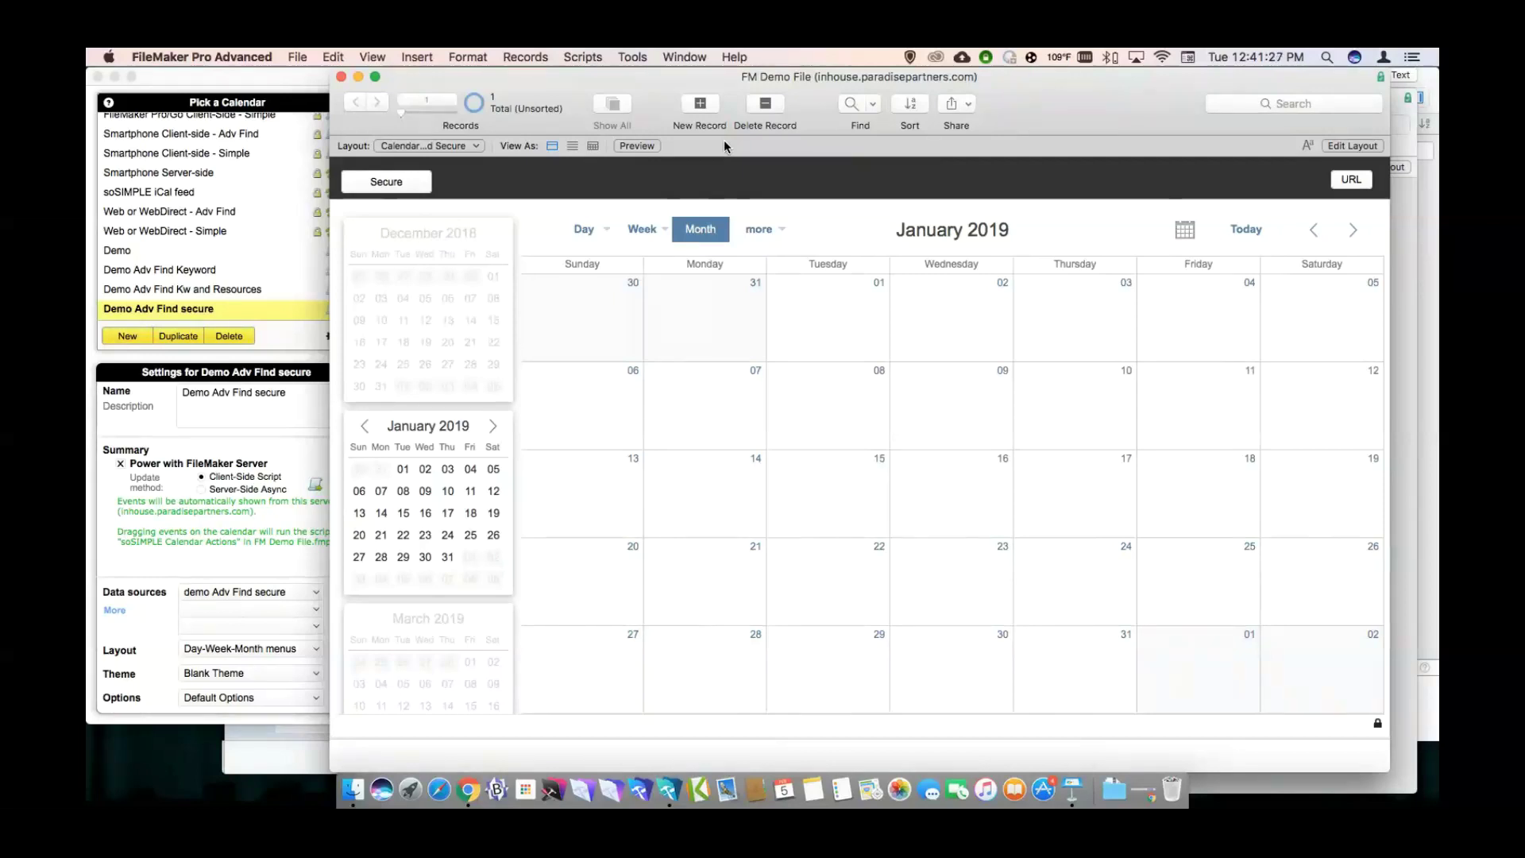
{"action": "key", "text": "super+l"}
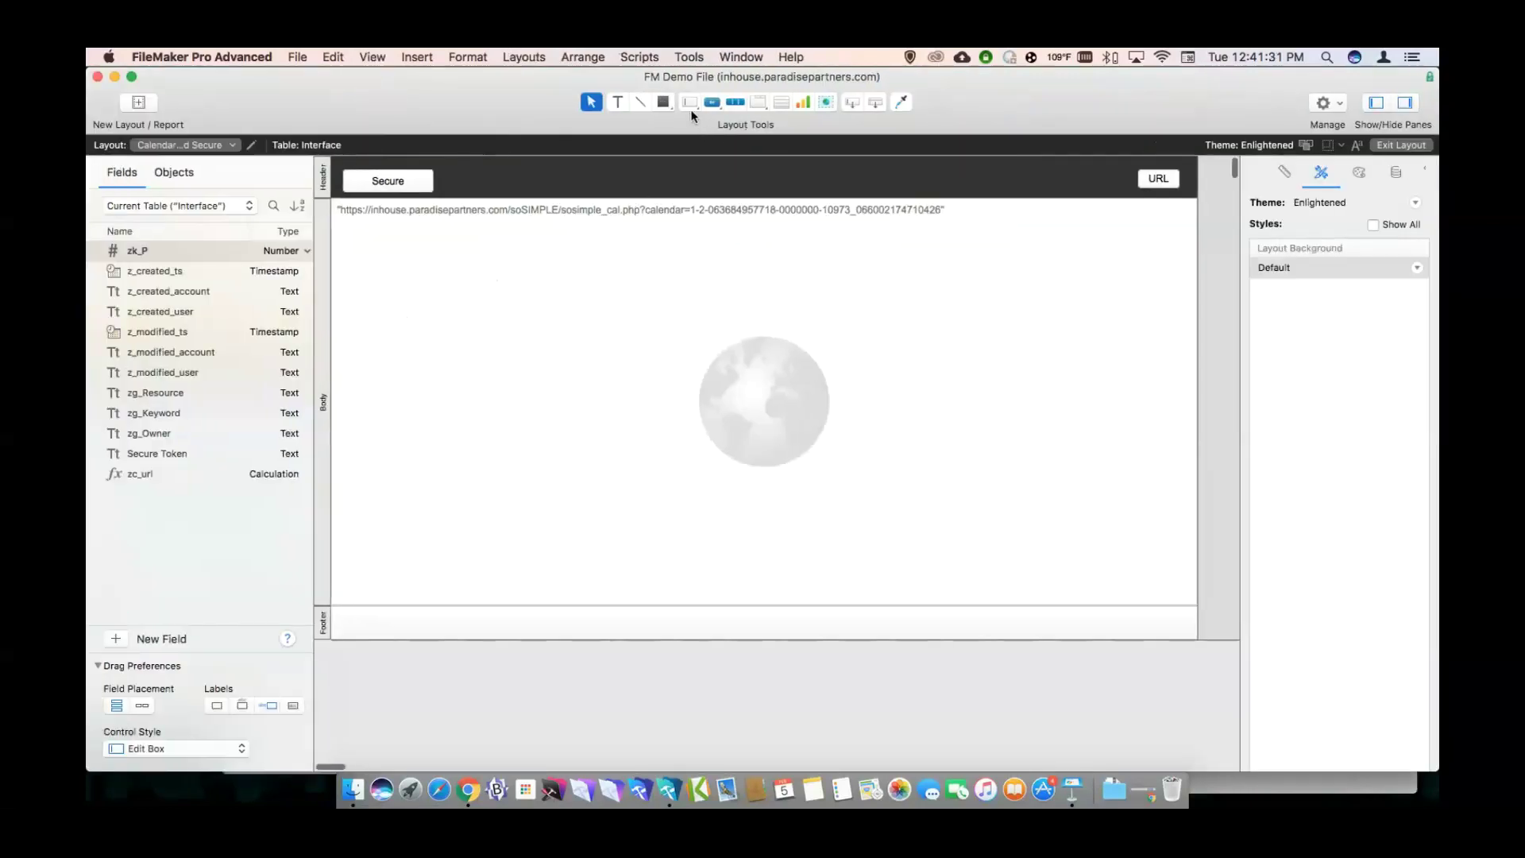
{"action": "left_click", "coordinate": [851, 103]}
{"action": "left_click_drag", "start_coordinate": [675, 171], "coordinate": [744, 191]}
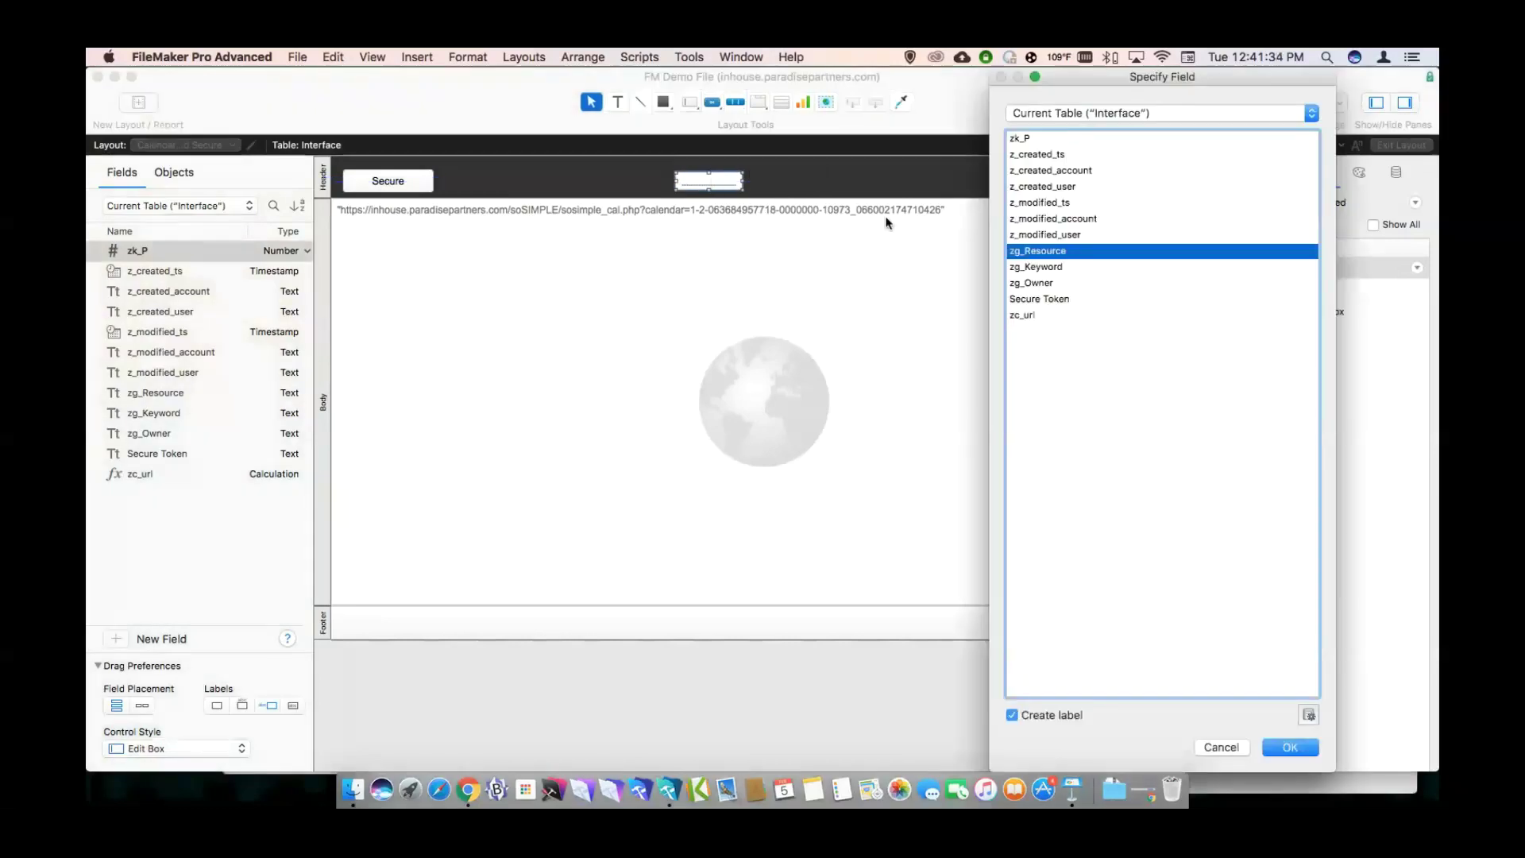
{"action": "double_click", "coordinate": [1034, 299]}
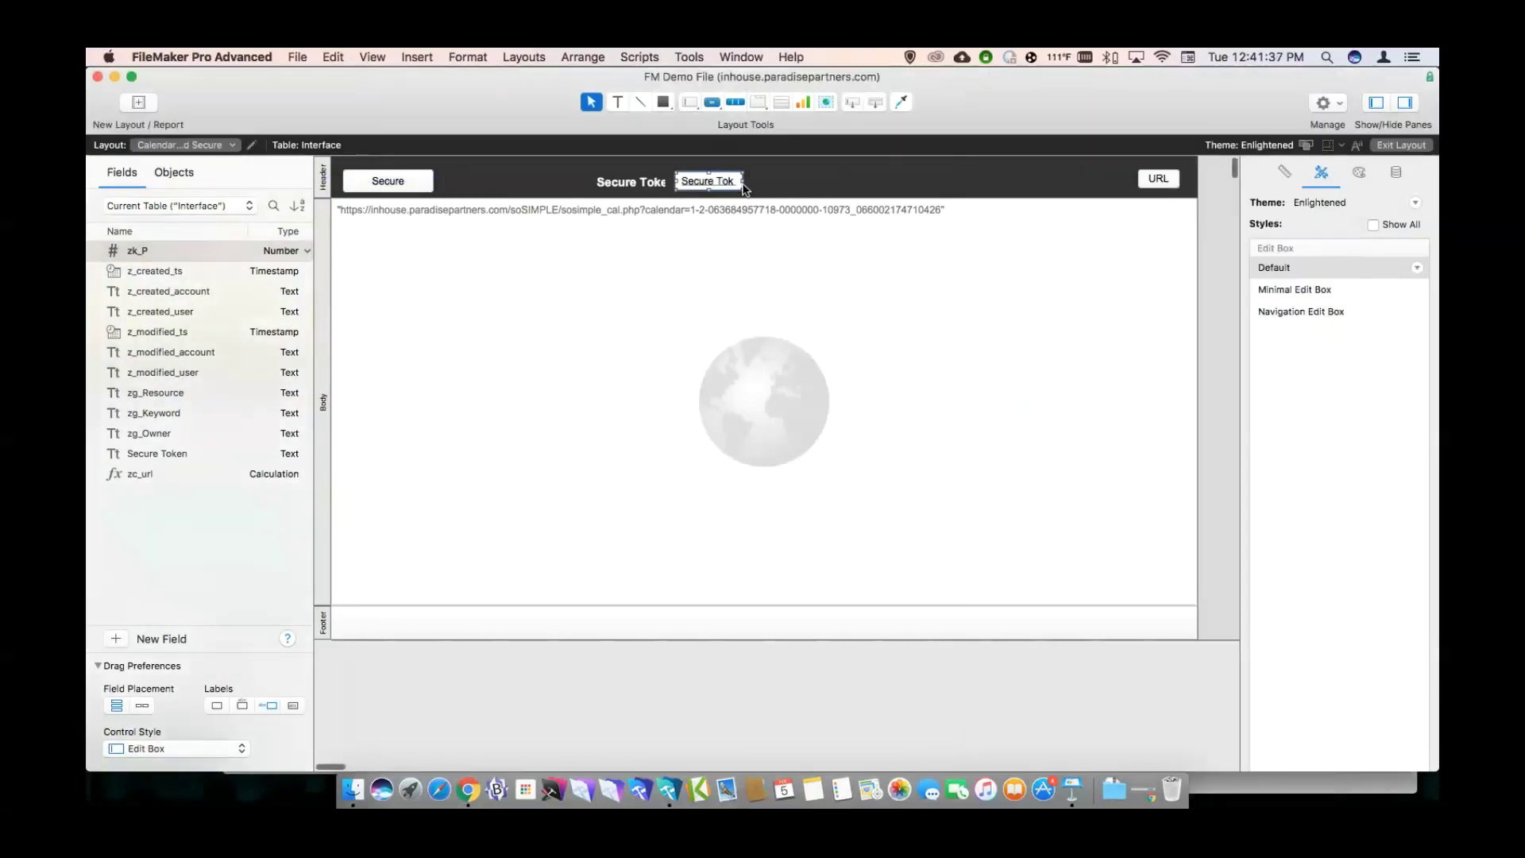
Widen the Secure Token field and its label to fit, and return to Browse mode.
{"action": "left_click_drag", "start_coordinate": [744, 181], "coordinate": [872, 179]}
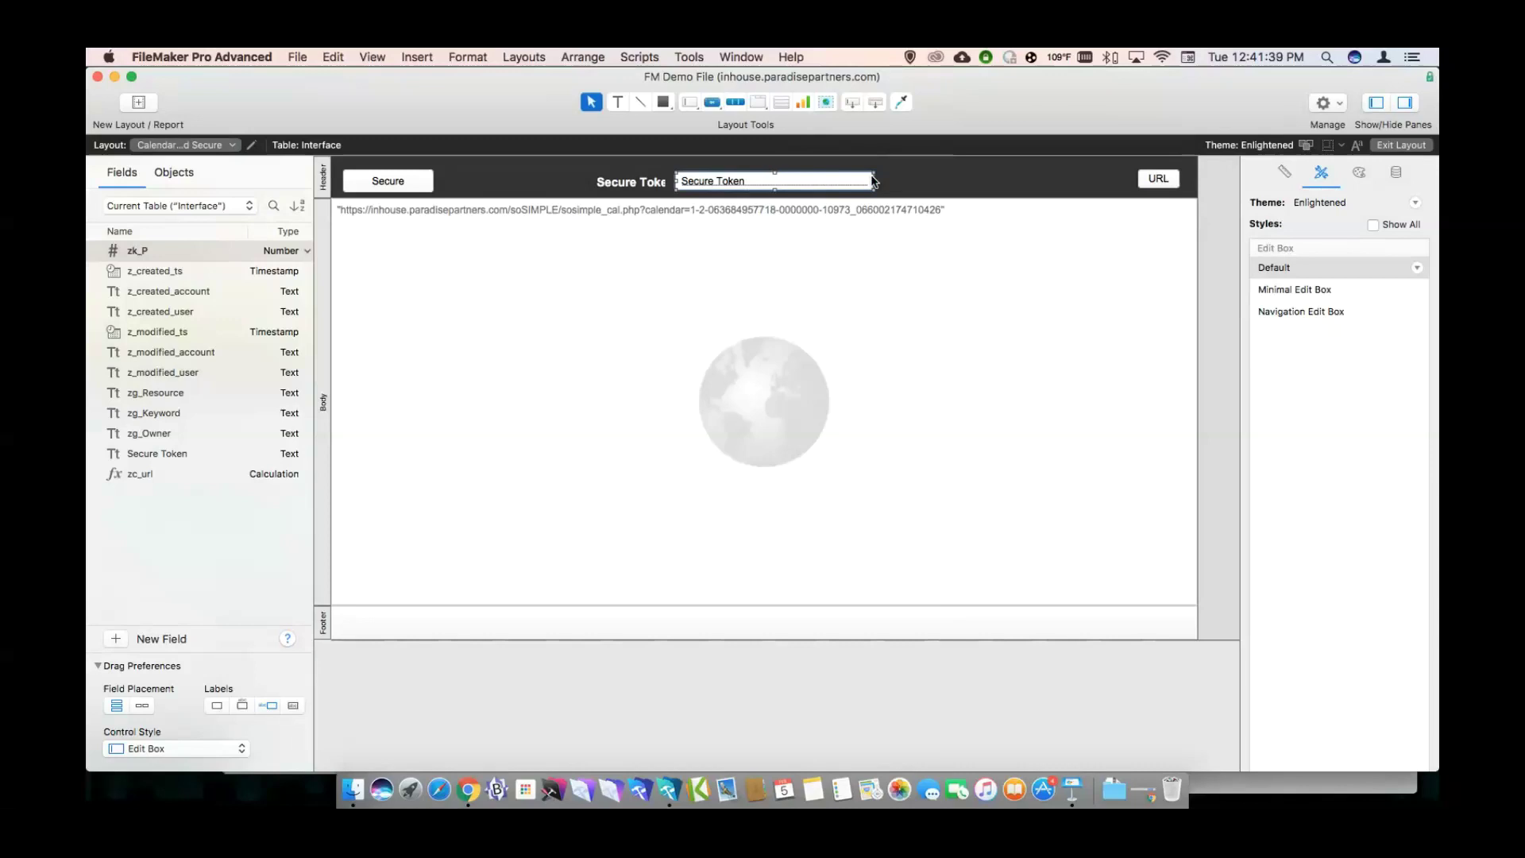
{"action": "left_click", "coordinate": [640, 181]}
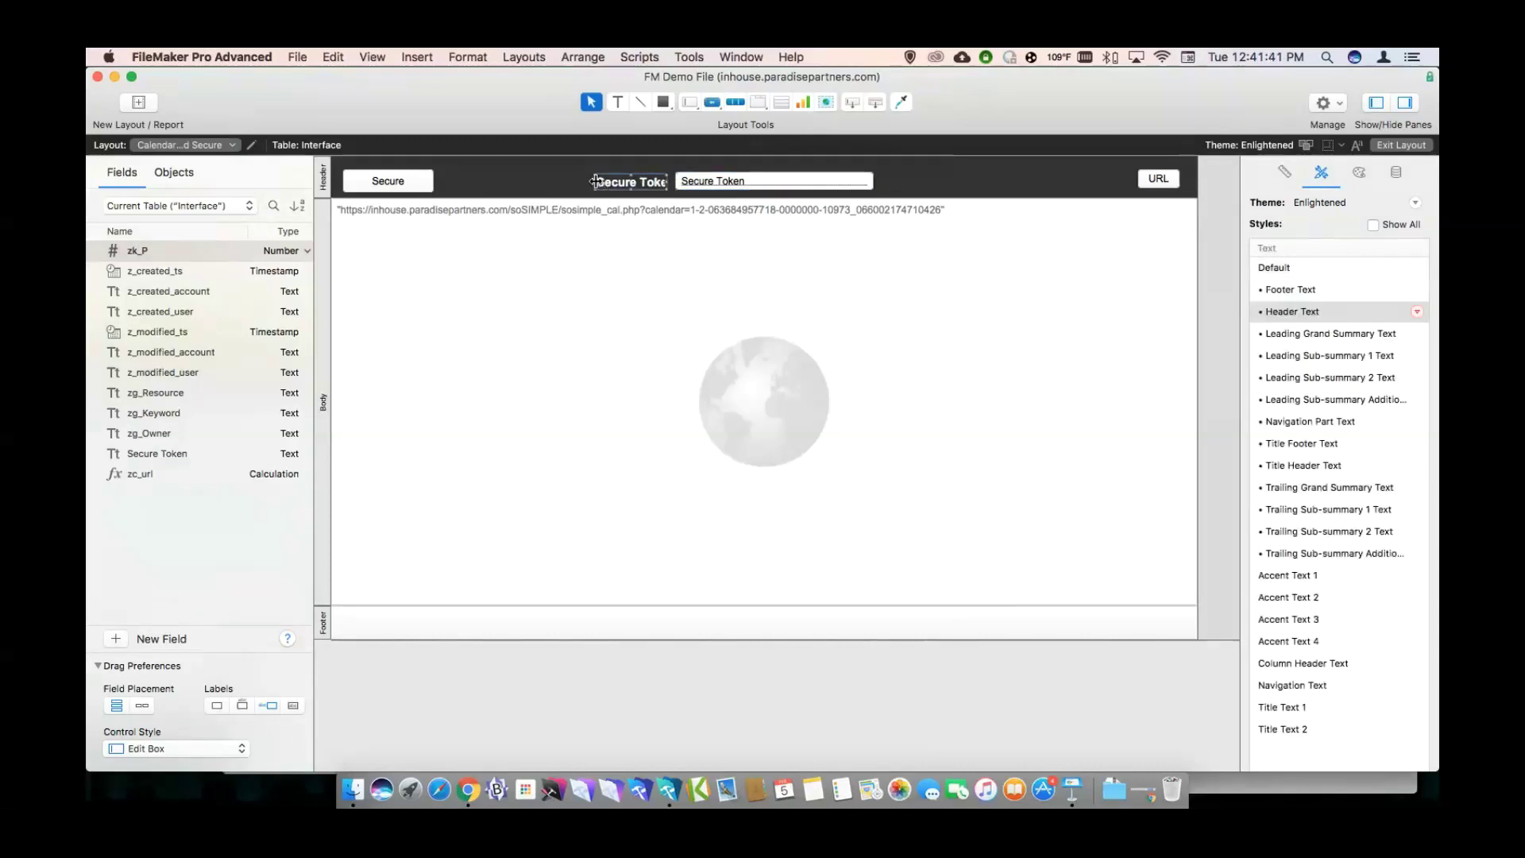
{"action": "key", "text": "super+b"}
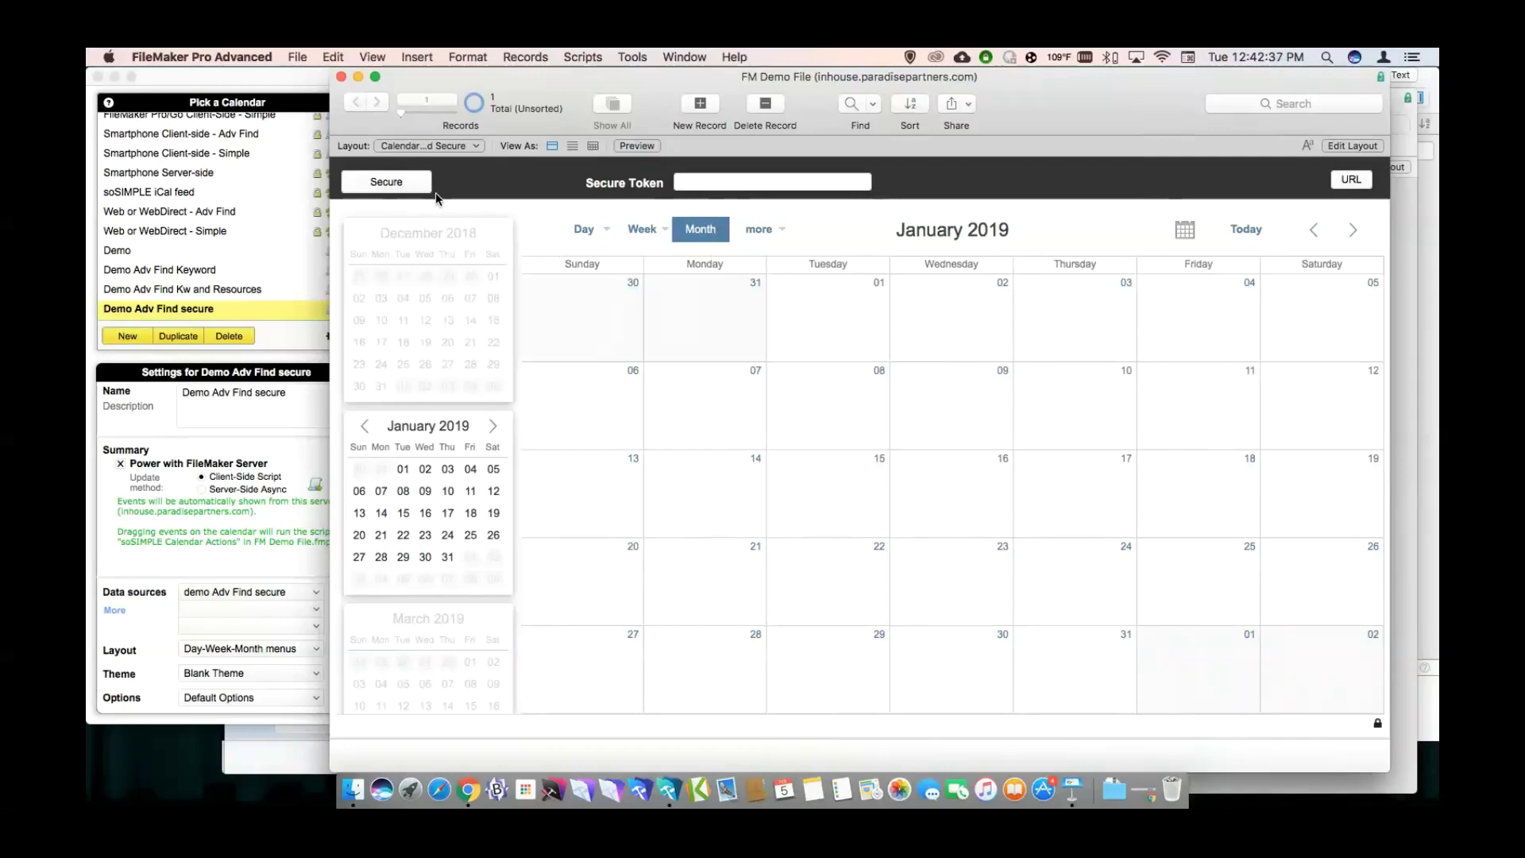
Turn on the Script Debugger, run the Secure button's script and step into Client-side Security Script, keeping the Secure Token field in view.
{"action": "left_click", "coordinate": [583, 56]}
{"action": "mouse_move", "coordinate": [633, 57]}
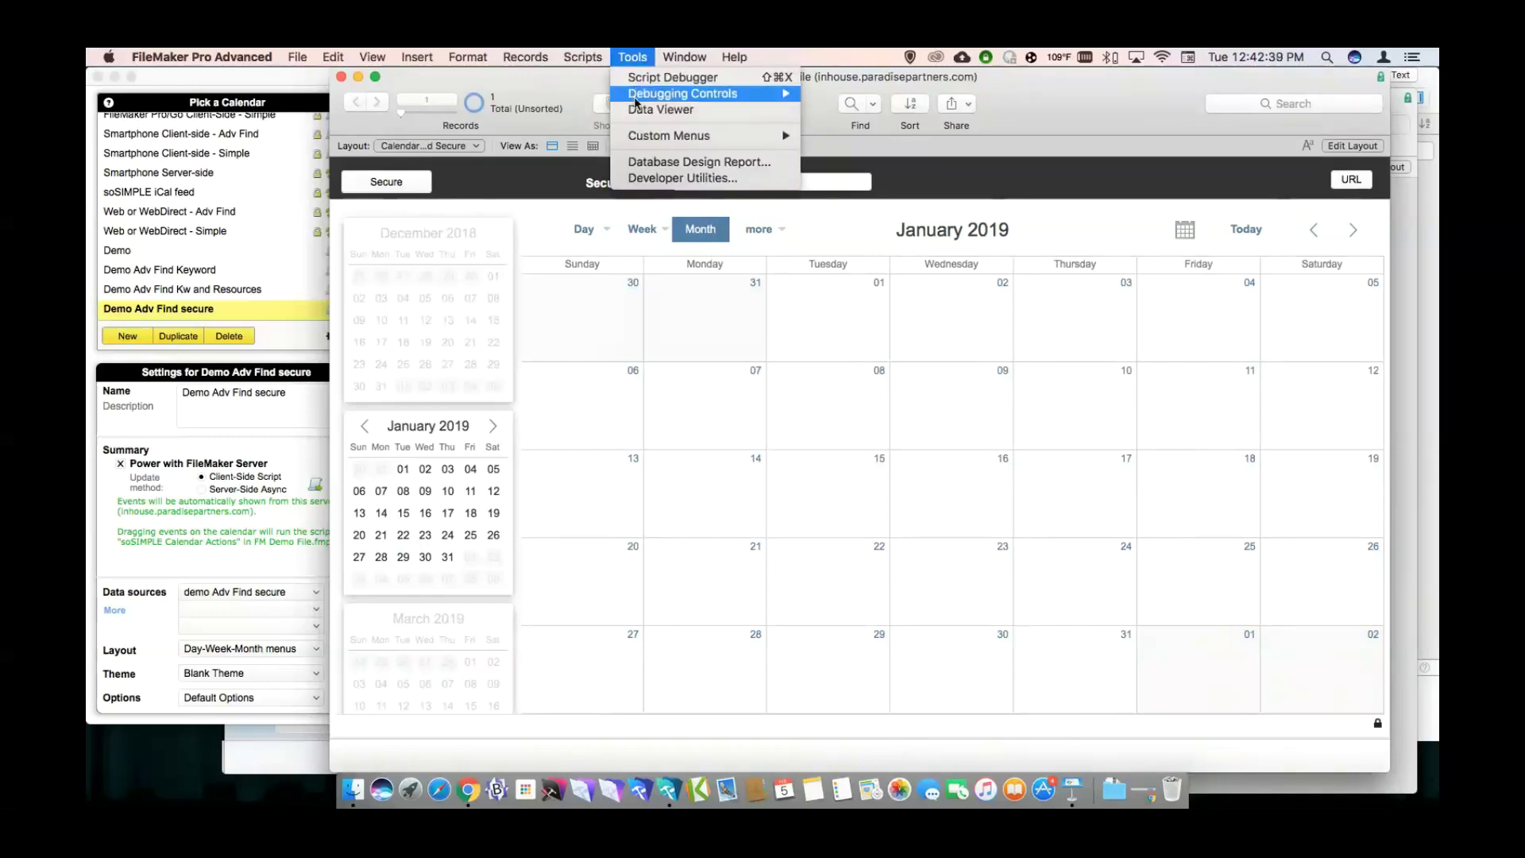
{"action": "left_click", "coordinate": [640, 78]}
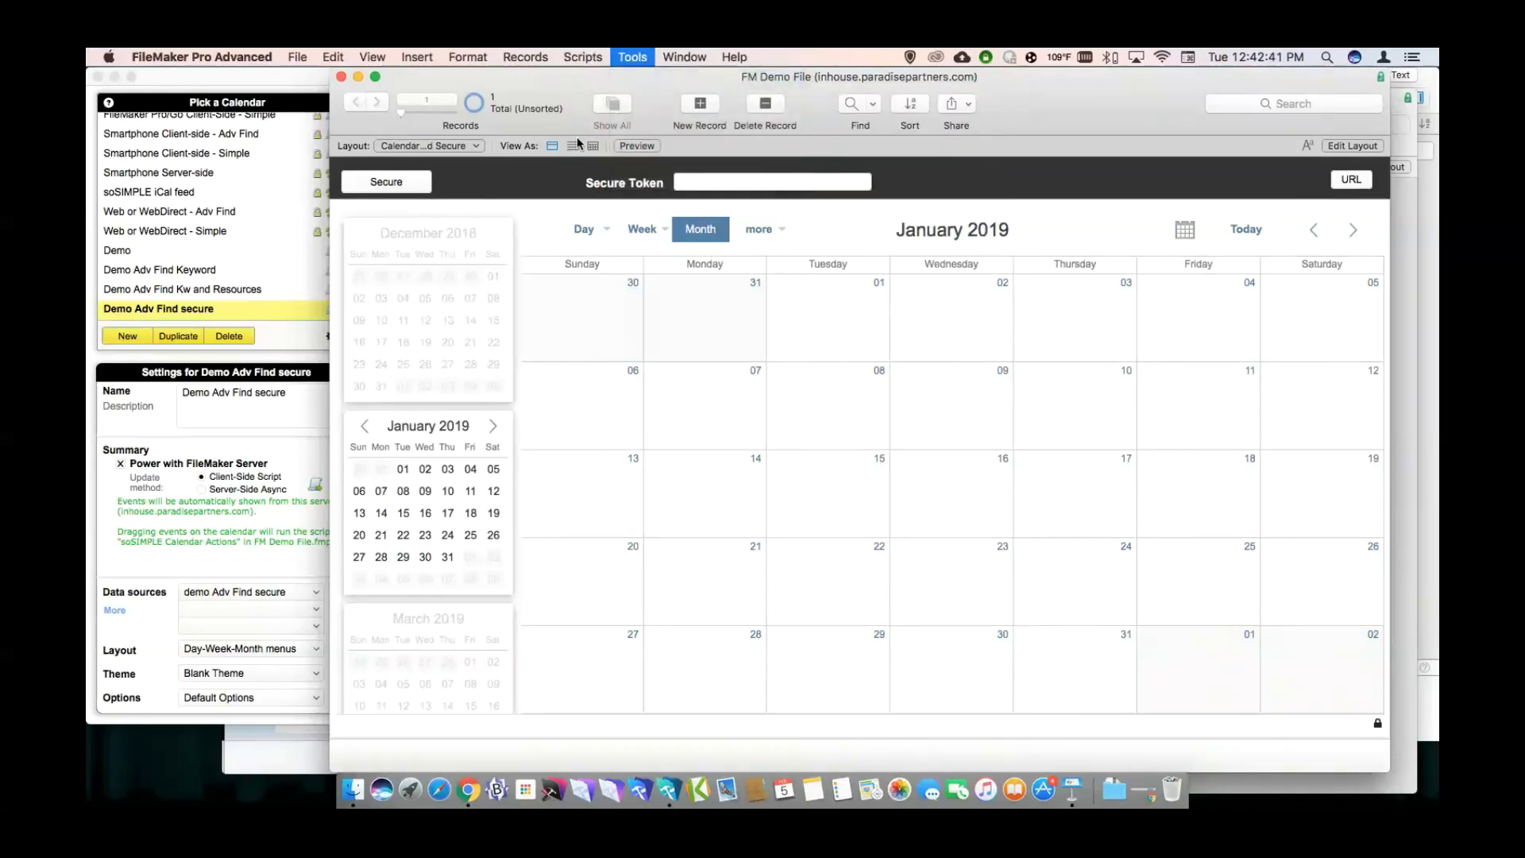
{"action": "left_click", "coordinate": [413, 188]}
{"action": "left_click", "coordinate": [874, 169]}
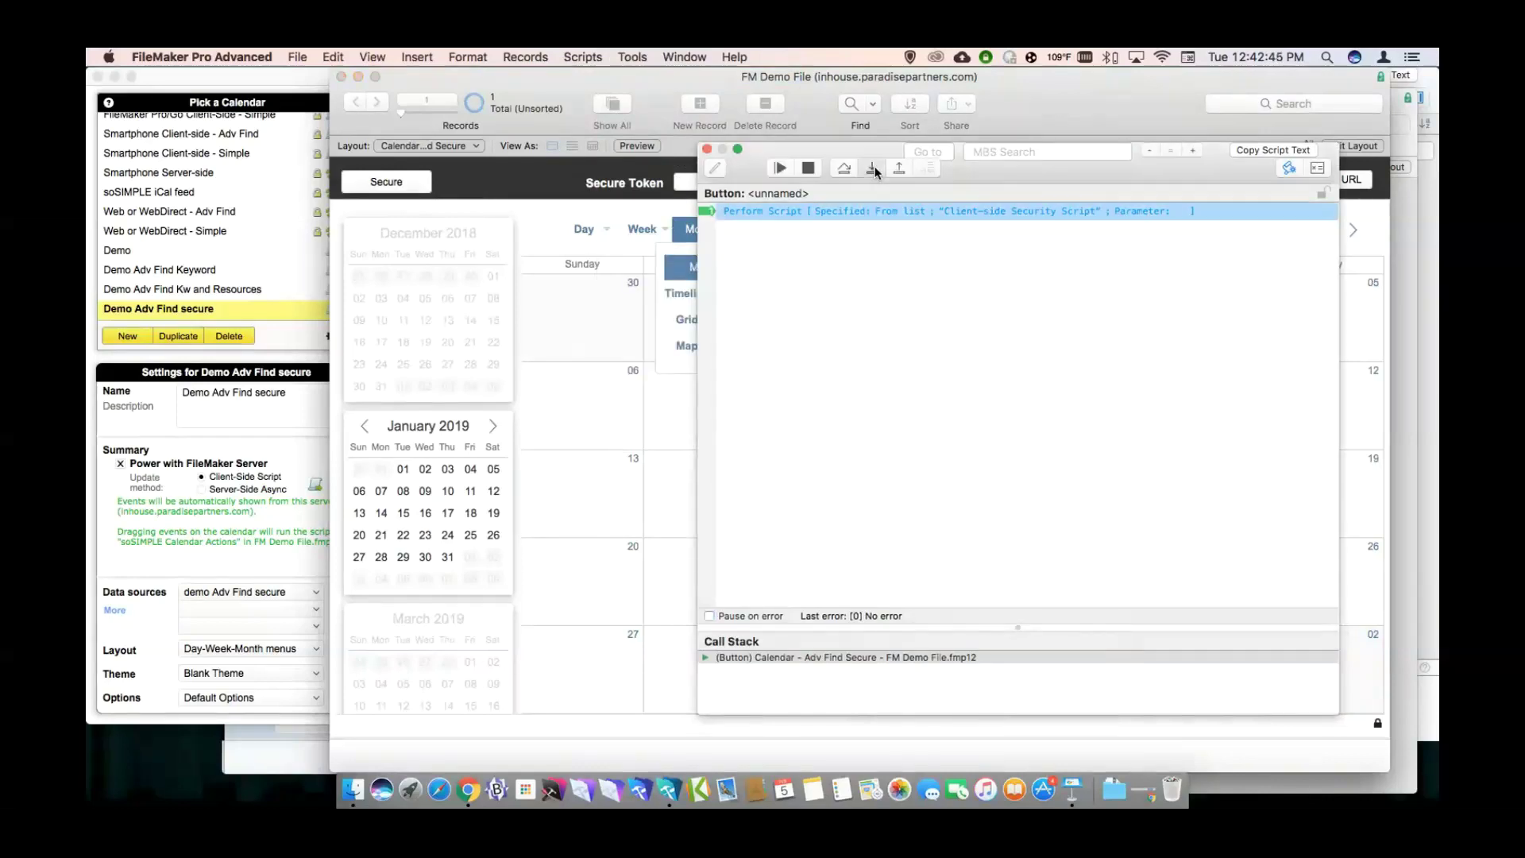
{"action": "left_click_drag", "start_coordinate": [950, 168], "coordinate": [1123, 168]}
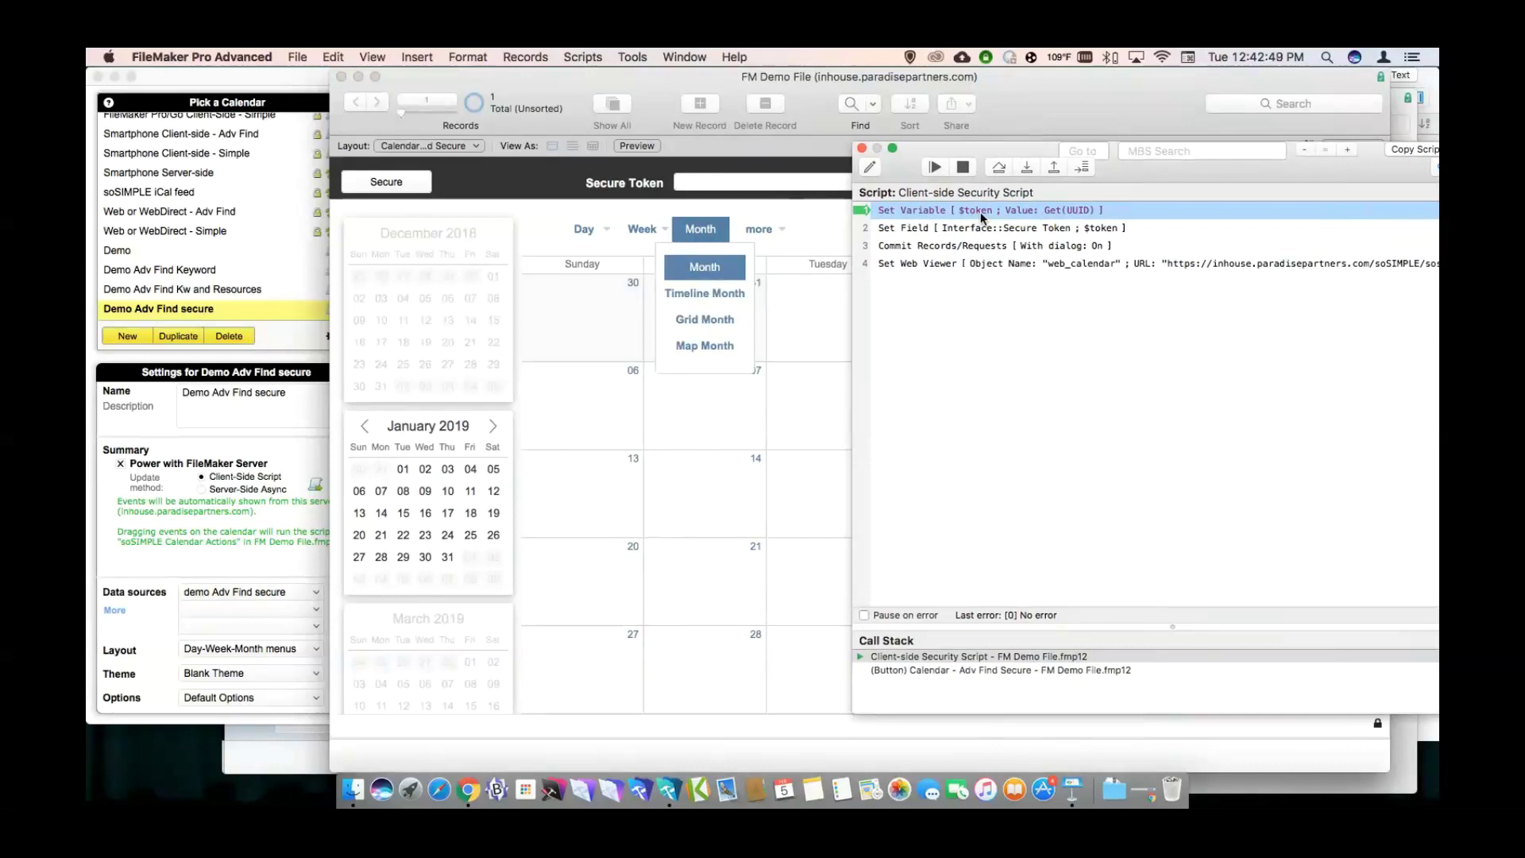
Step through Client-side Security Script to its end to set the secure token and load the web viewer, and close the debugger.
{"action": "left_click", "coordinate": [1026, 168]}
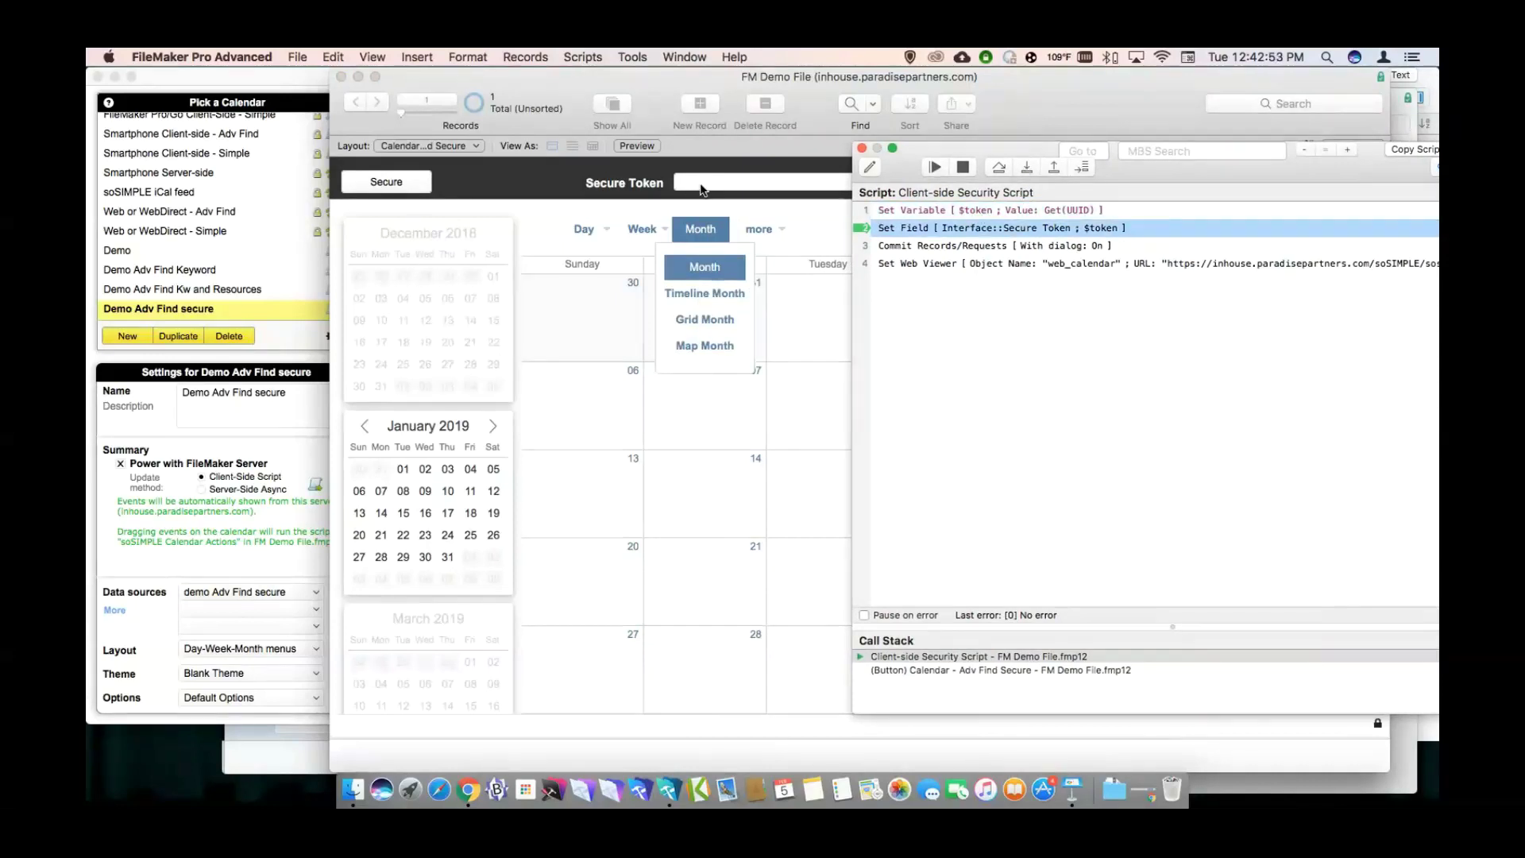
{"action": "left_click", "coordinate": [1031, 169]}
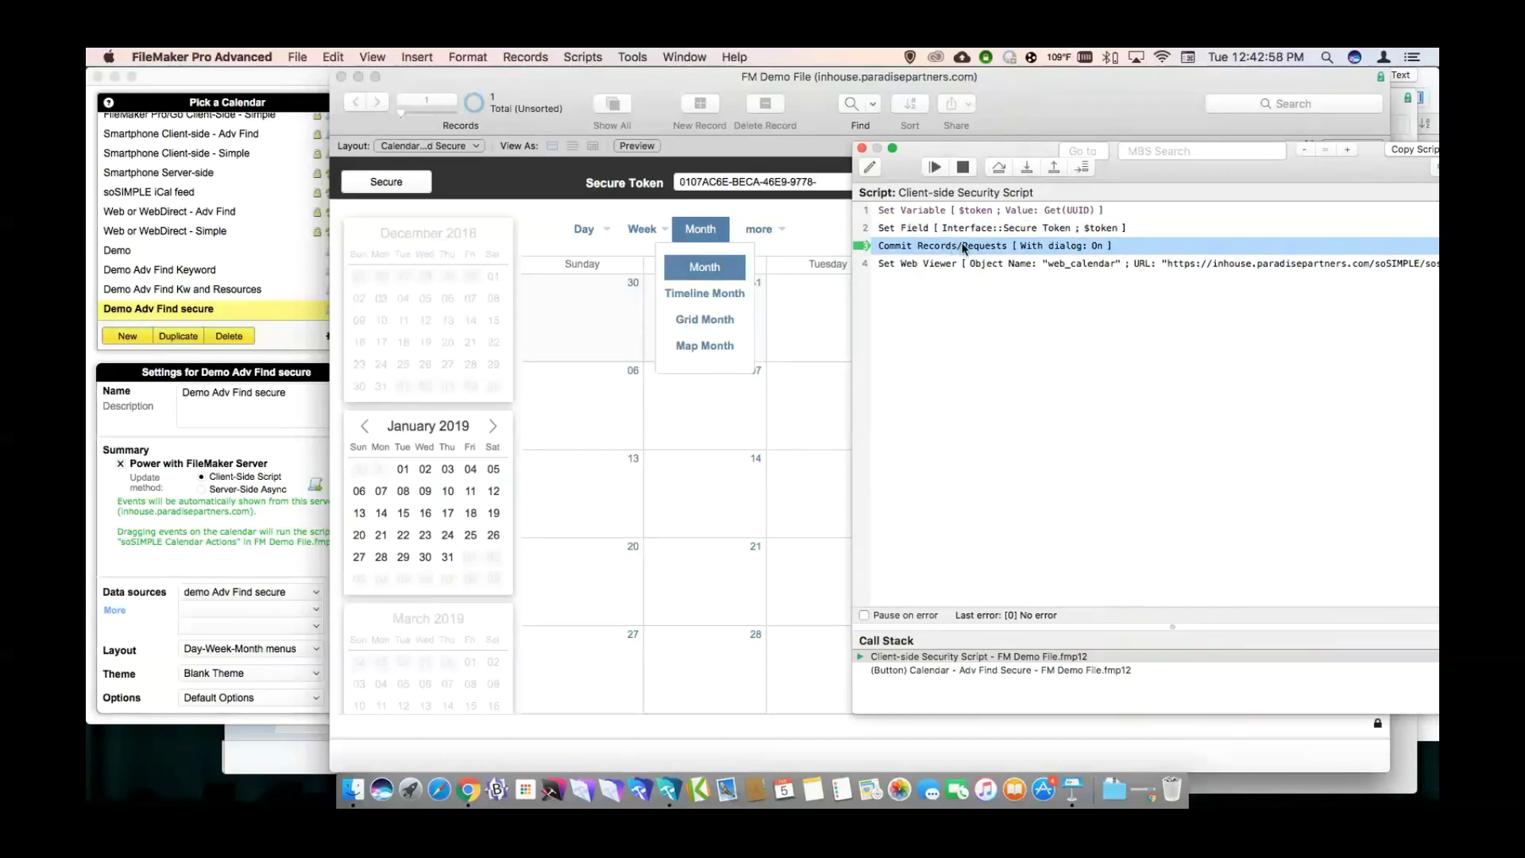
{"action": "left_click", "coordinate": [1025, 165]}
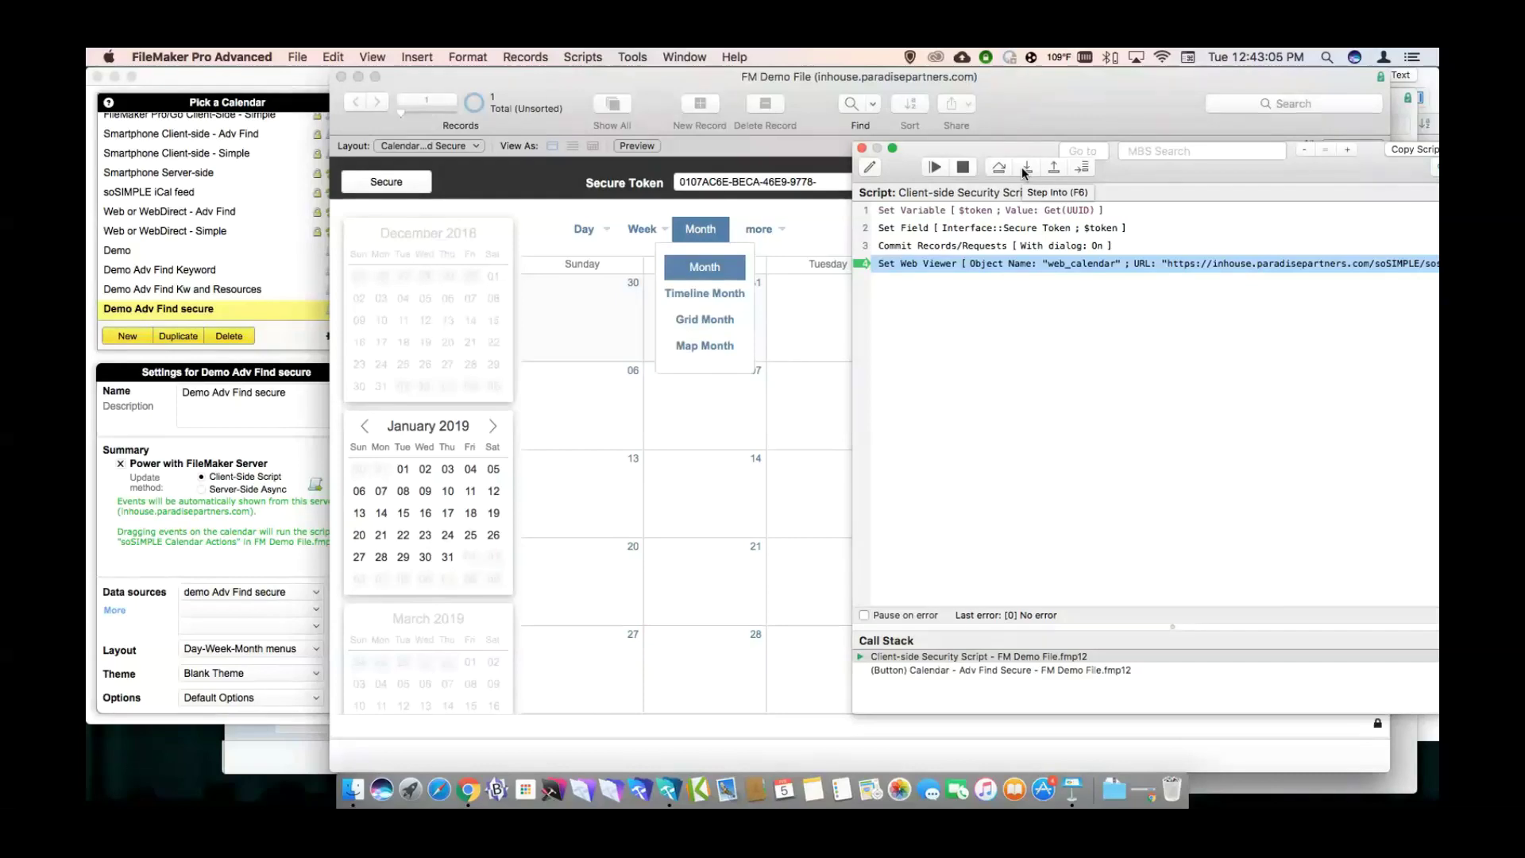
{"action": "left_click", "coordinate": [1025, 169]}
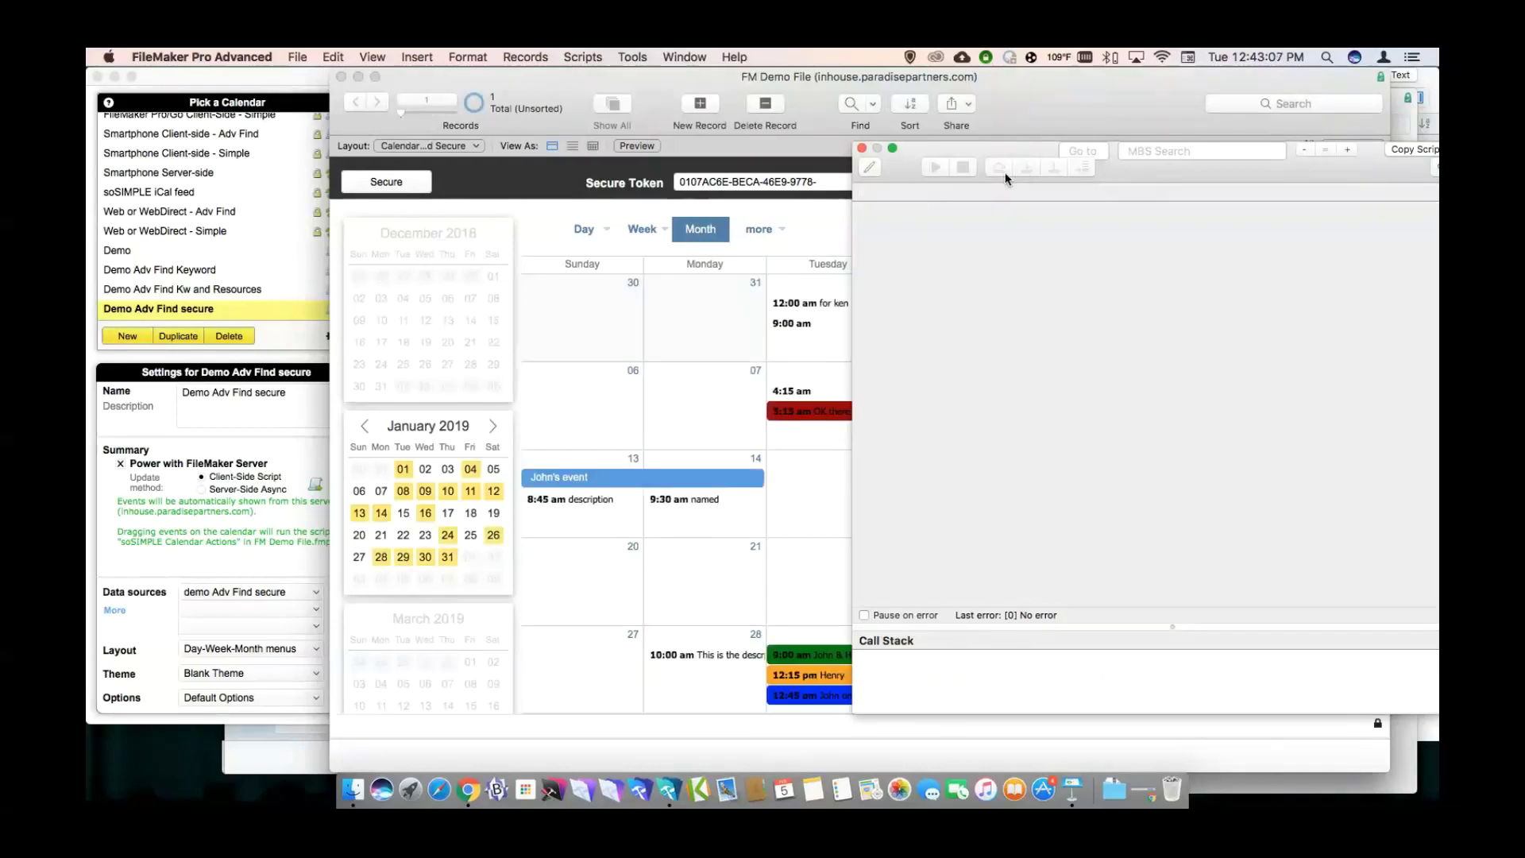
{"action": "left_click", "coordinate": [862, 149]}
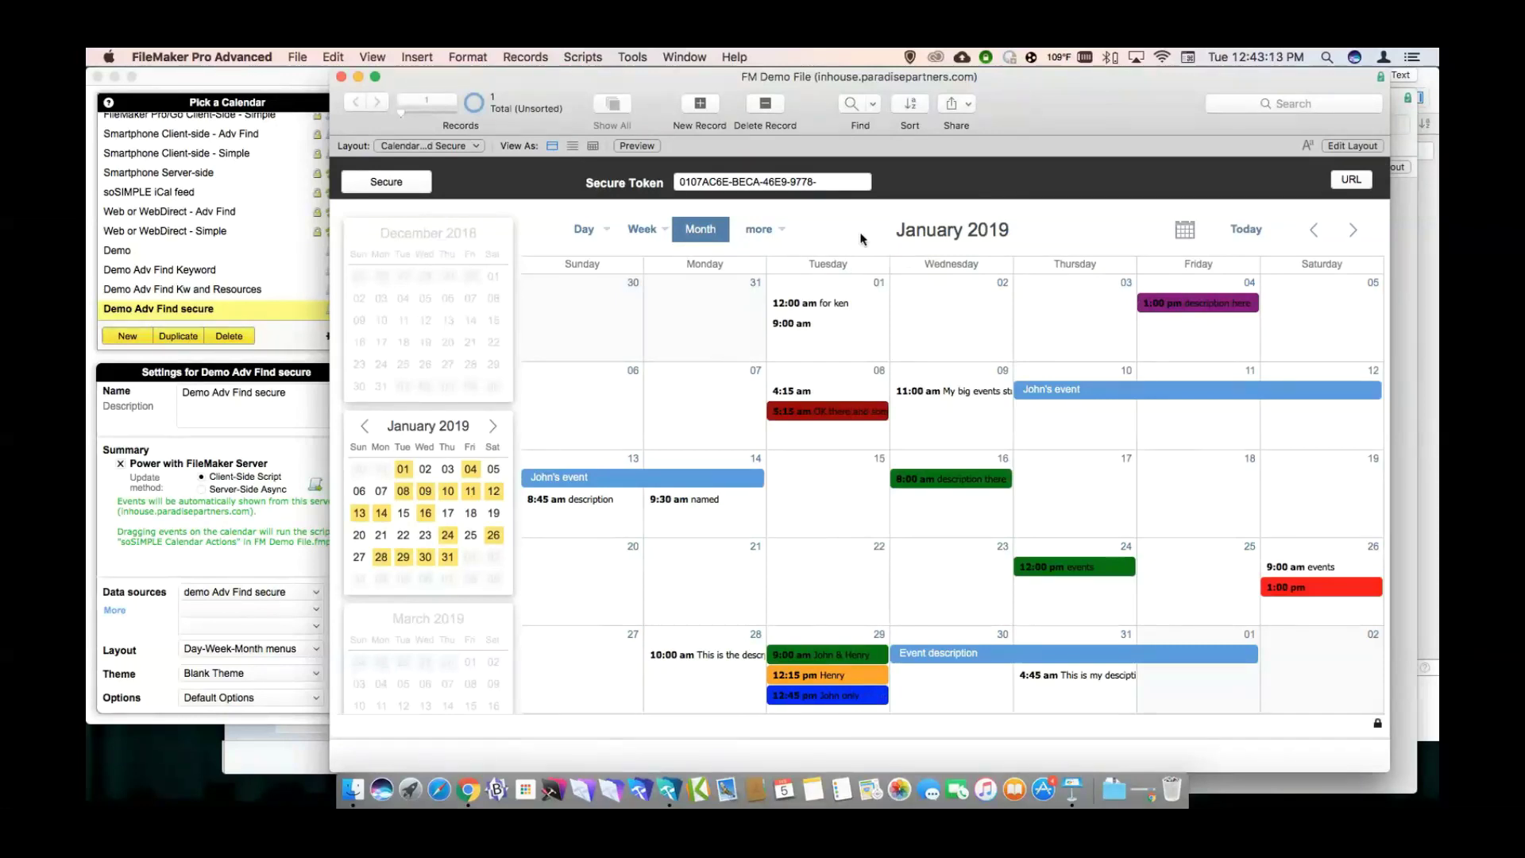
Clear the Secure Token field, commit the change and reload the calendar in the web viewer.
{"action": "left_click", "coordinate": [801, 182]}
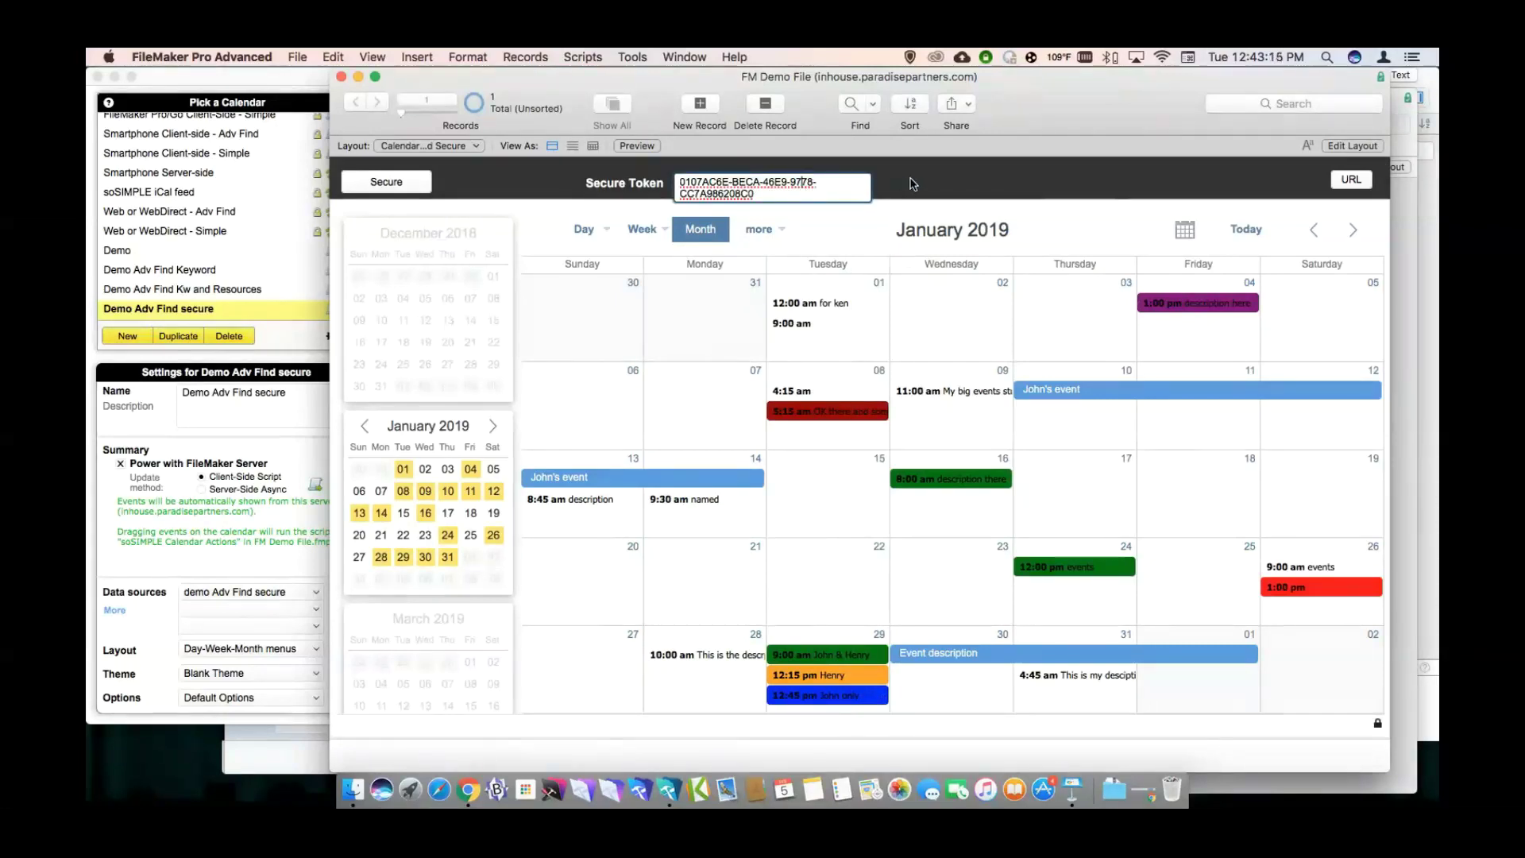
{"action": "triple_click", "coordinate": [821, 184]}
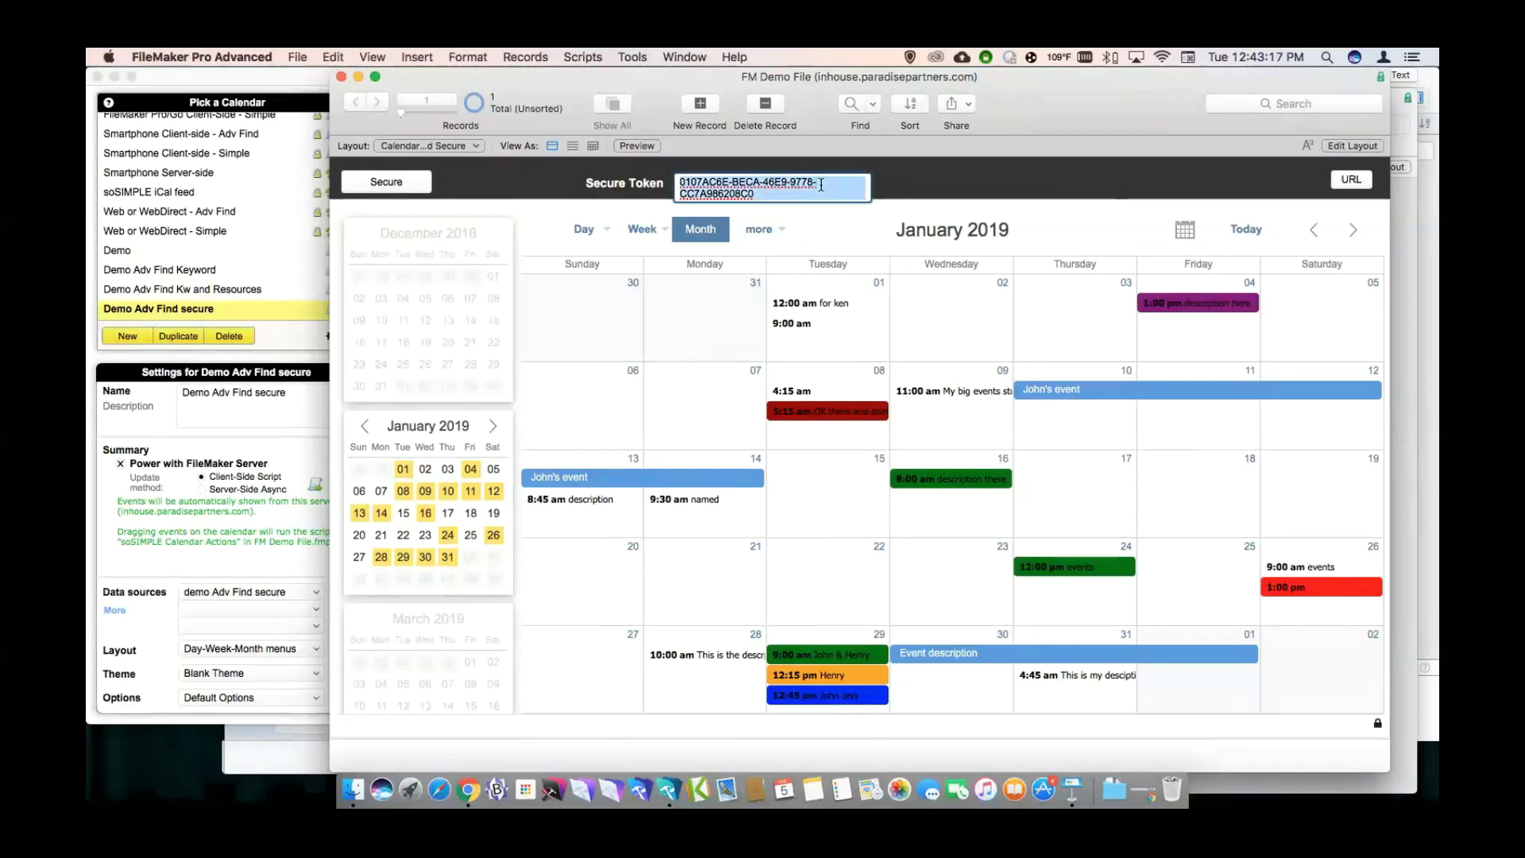
{"action": "key", "text": "BackSpace"}
{"action": "left_click", "coordinate": [908, 187]}
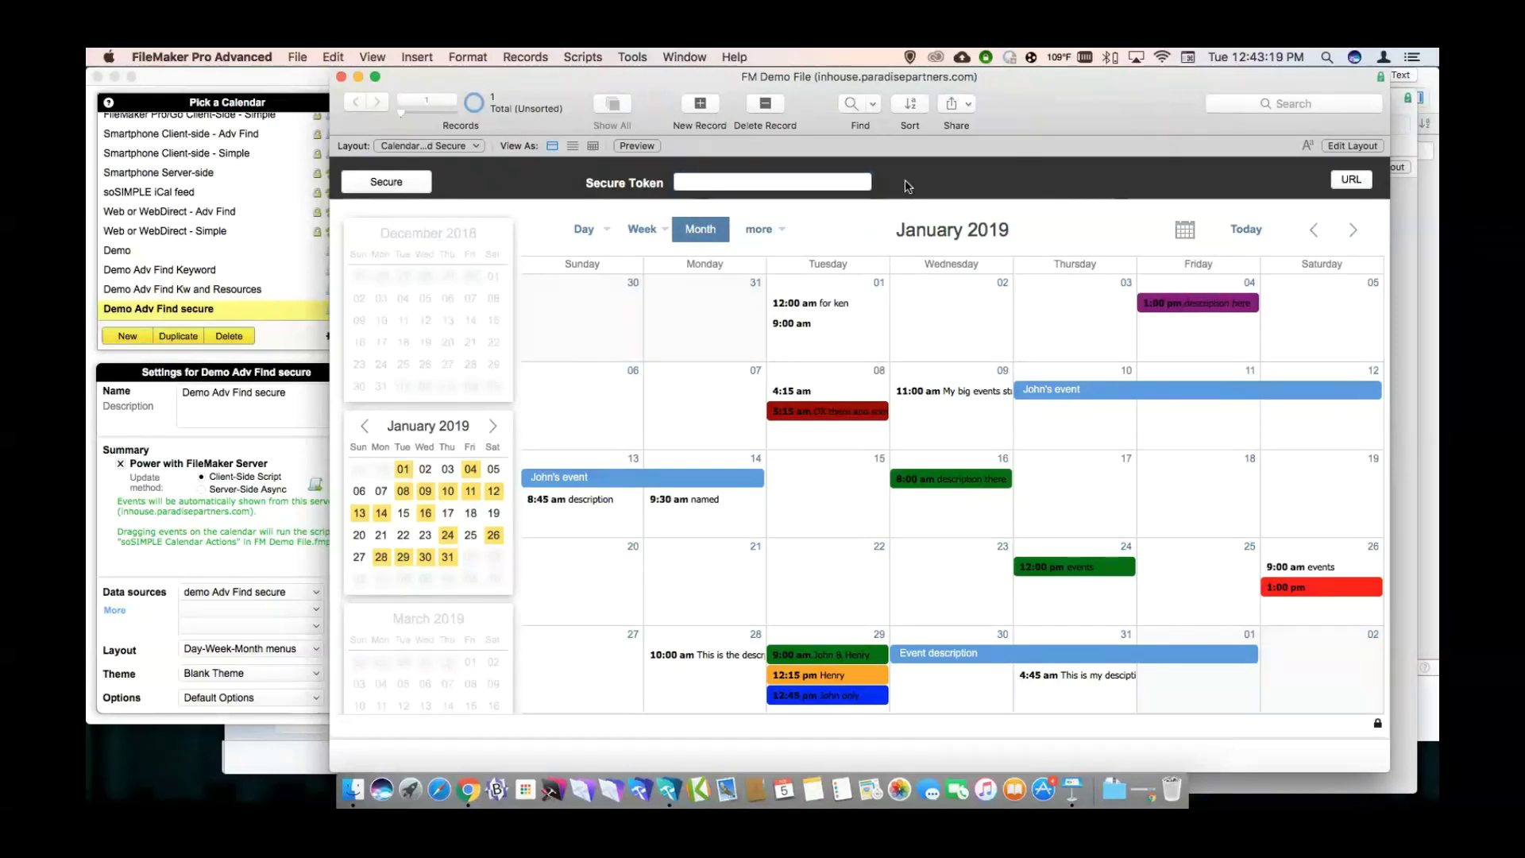
{"action": "right_click", "coordinate": [890, 226]}
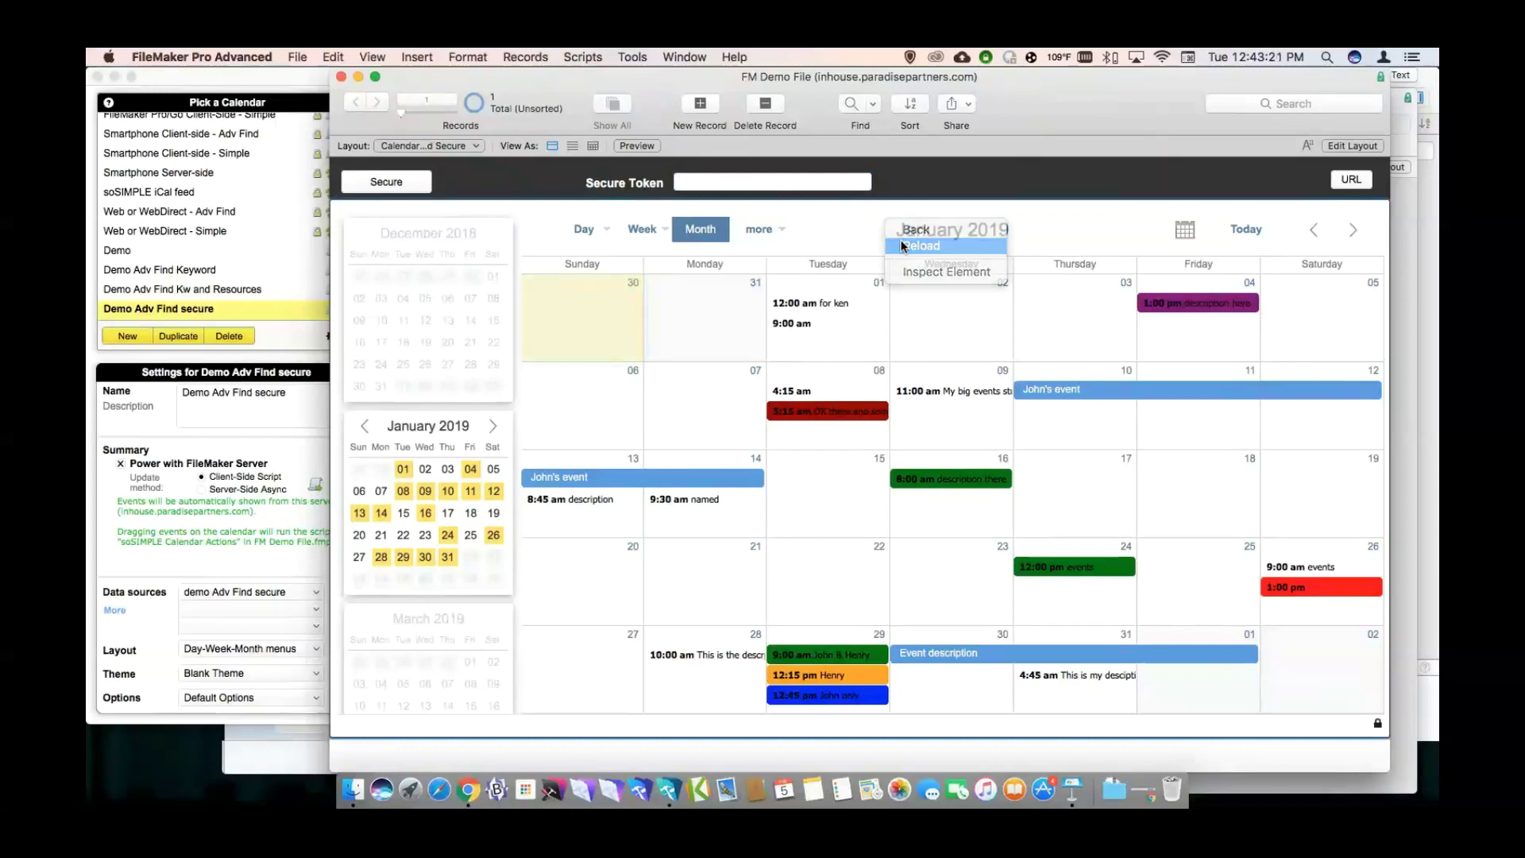
{"action": "left_click", "coordinate": [903, 247]}
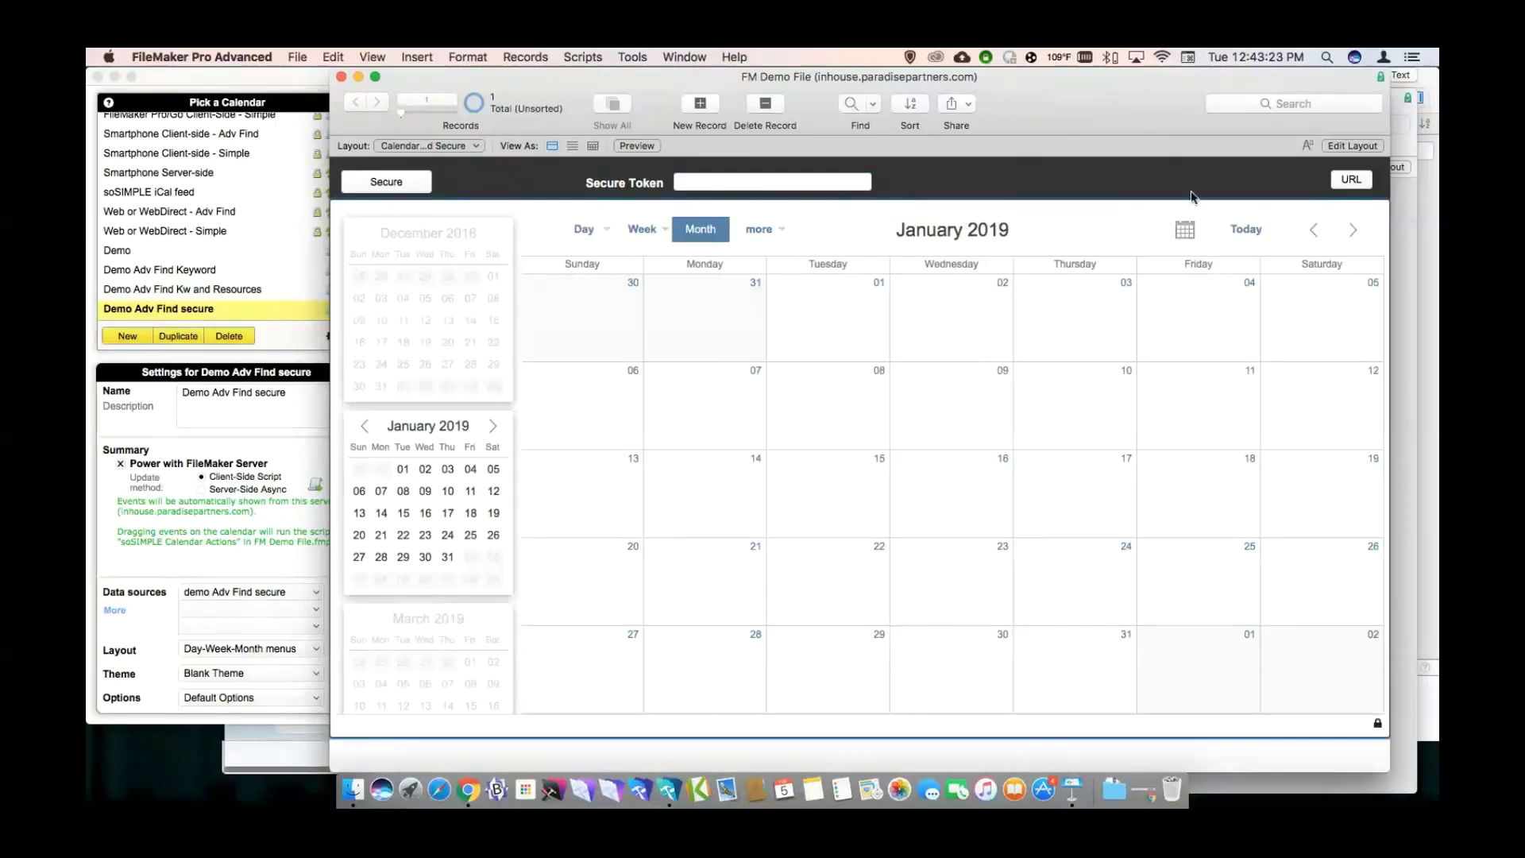
Enter an arbitrary value in the Secure Token field, checking the calendar's URL before and after.
{"action": "left_click", "coordinate": [1349, 181]}
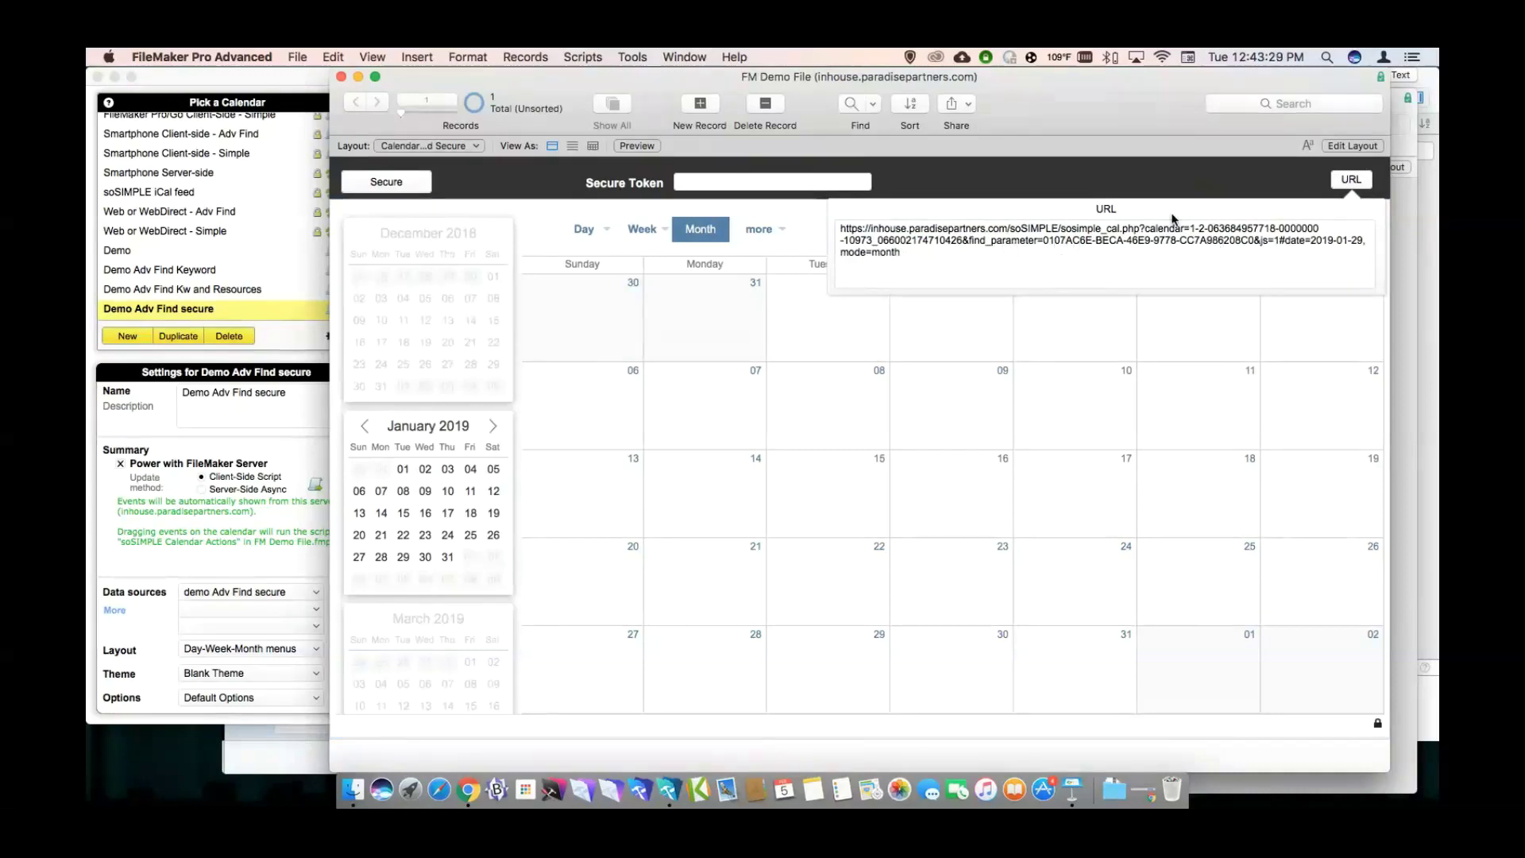
{"action": "left_click", "coordinate": [1131, 185]}
{"action": "left_click", "coordinate": [731, 183]}
{"action": "type", "text": "dfsdf"}
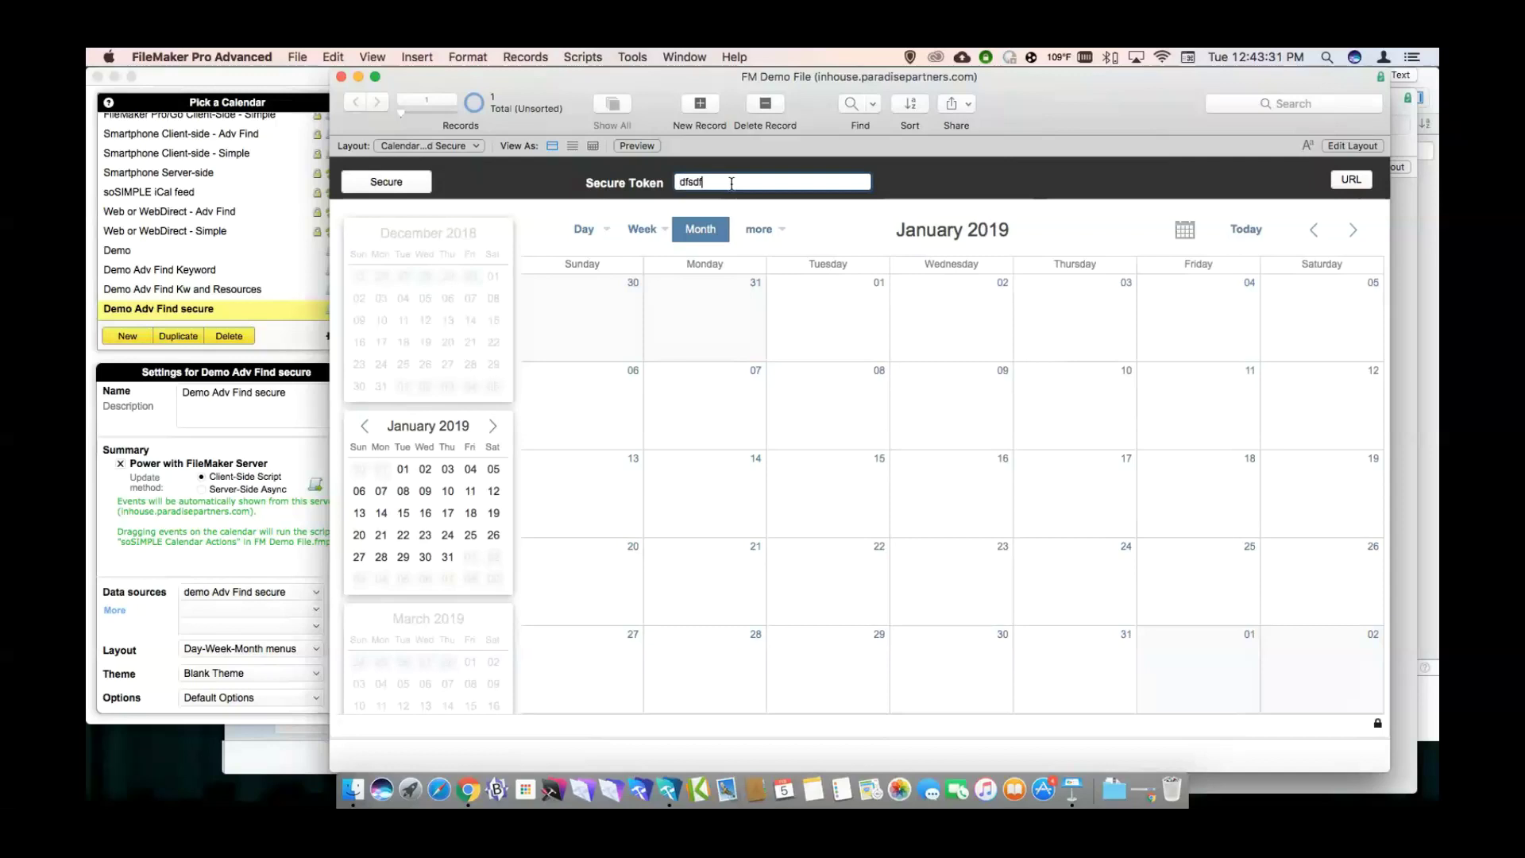
{"action": "left_click", "coordinate": [1349, 184]}
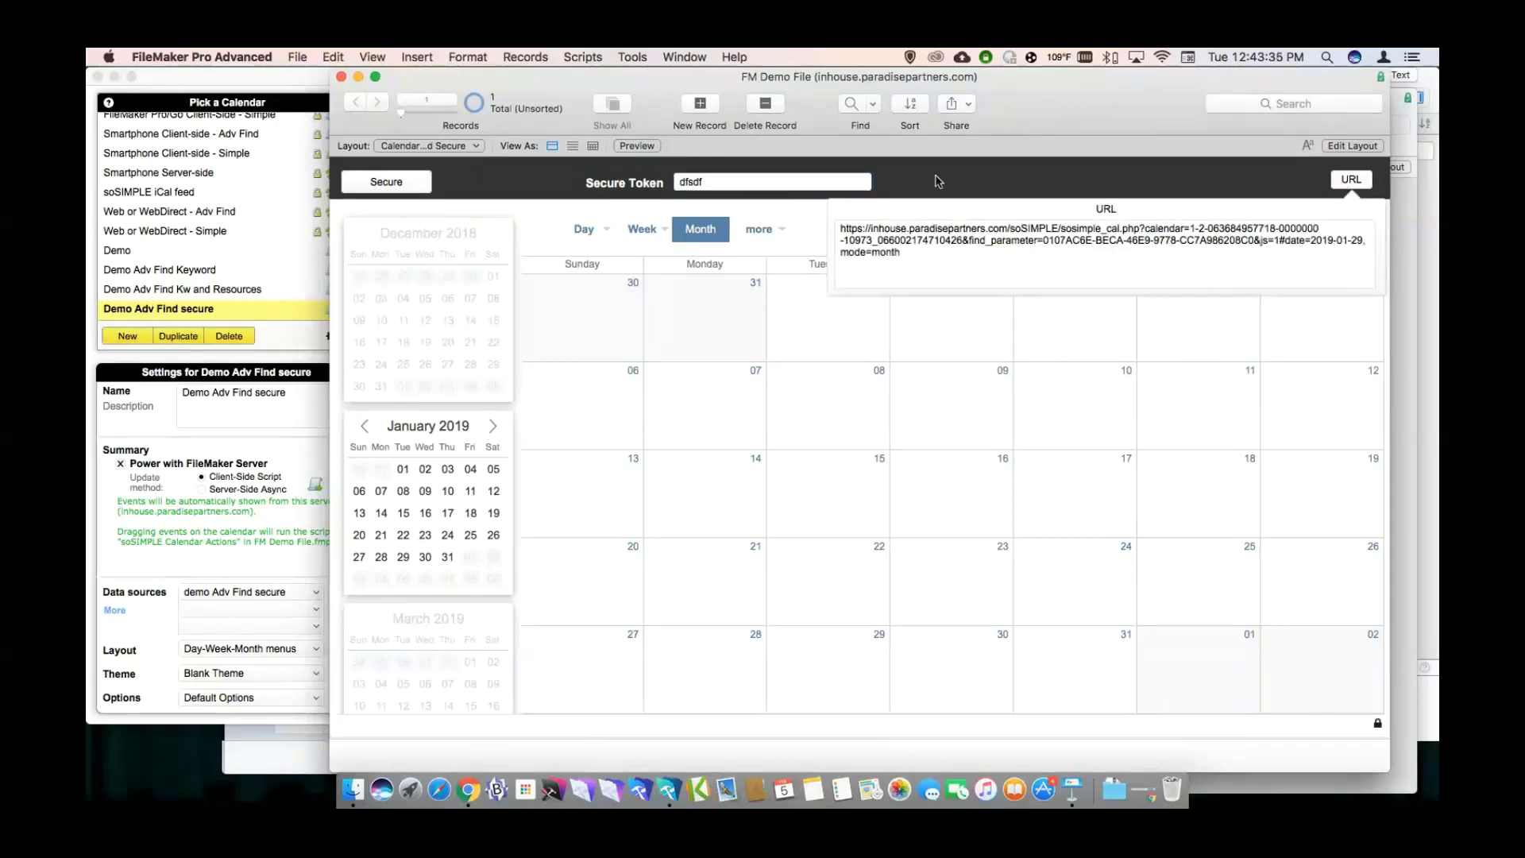
{"action": "left_click", "coordinate": [941, 183]}
Reload the calendar with the arbitrary token in place, and run the Secure script again to generate a new token.
{"action": "right_click", "coordinate": [868, 233]}
{"action": "left_click", "coordinate": [938, 253]}
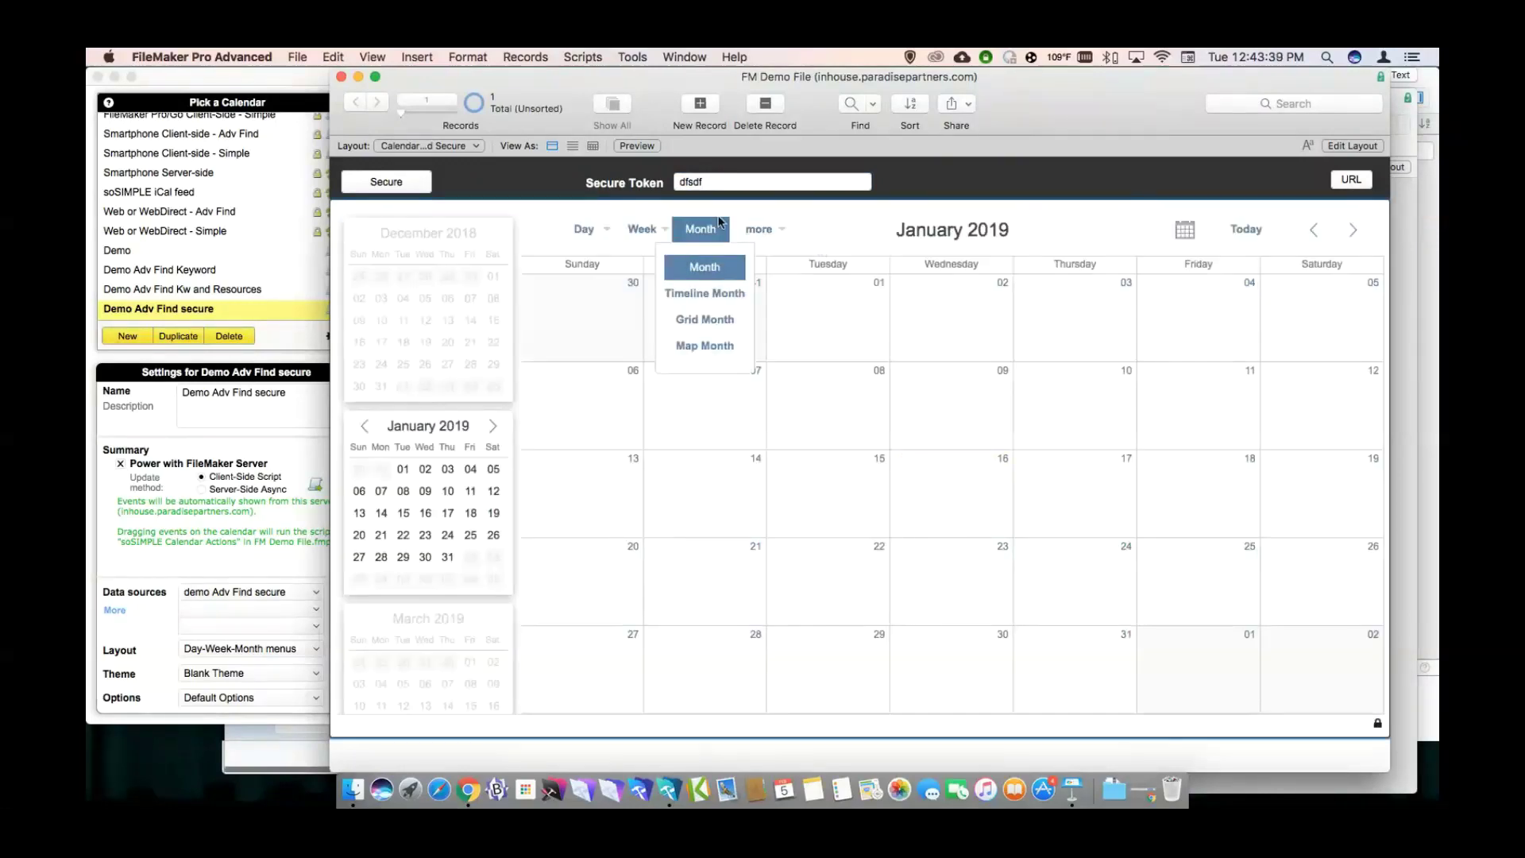
{"action": "left_click", "coordinate": [411, 190]}
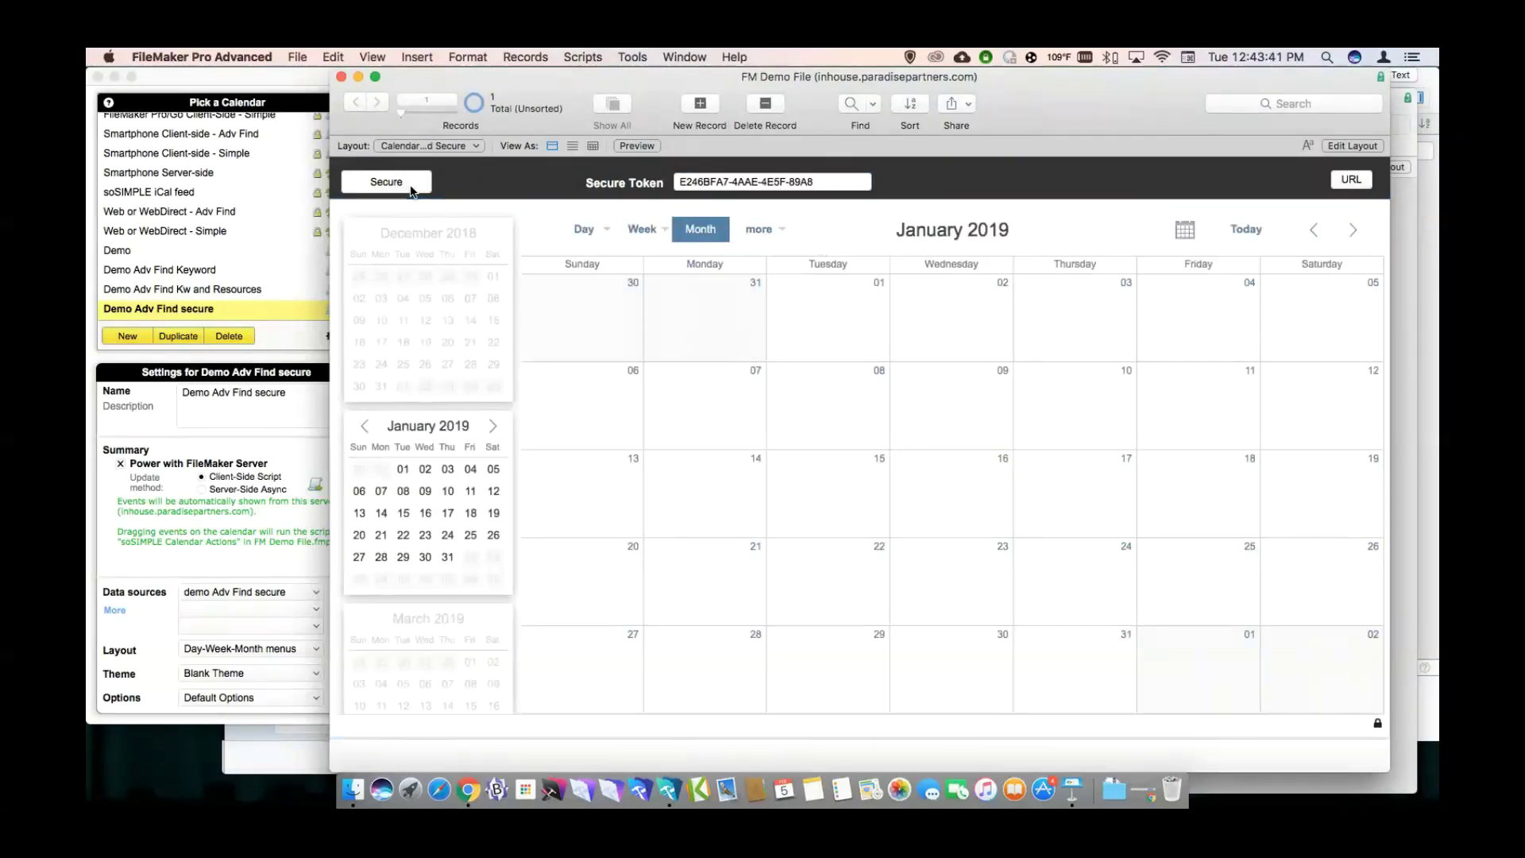
Open the Advanced Find Server-Side Security script and read through it to the secure token check at its end.
{"action": "key", "text": "super+shift+s"}
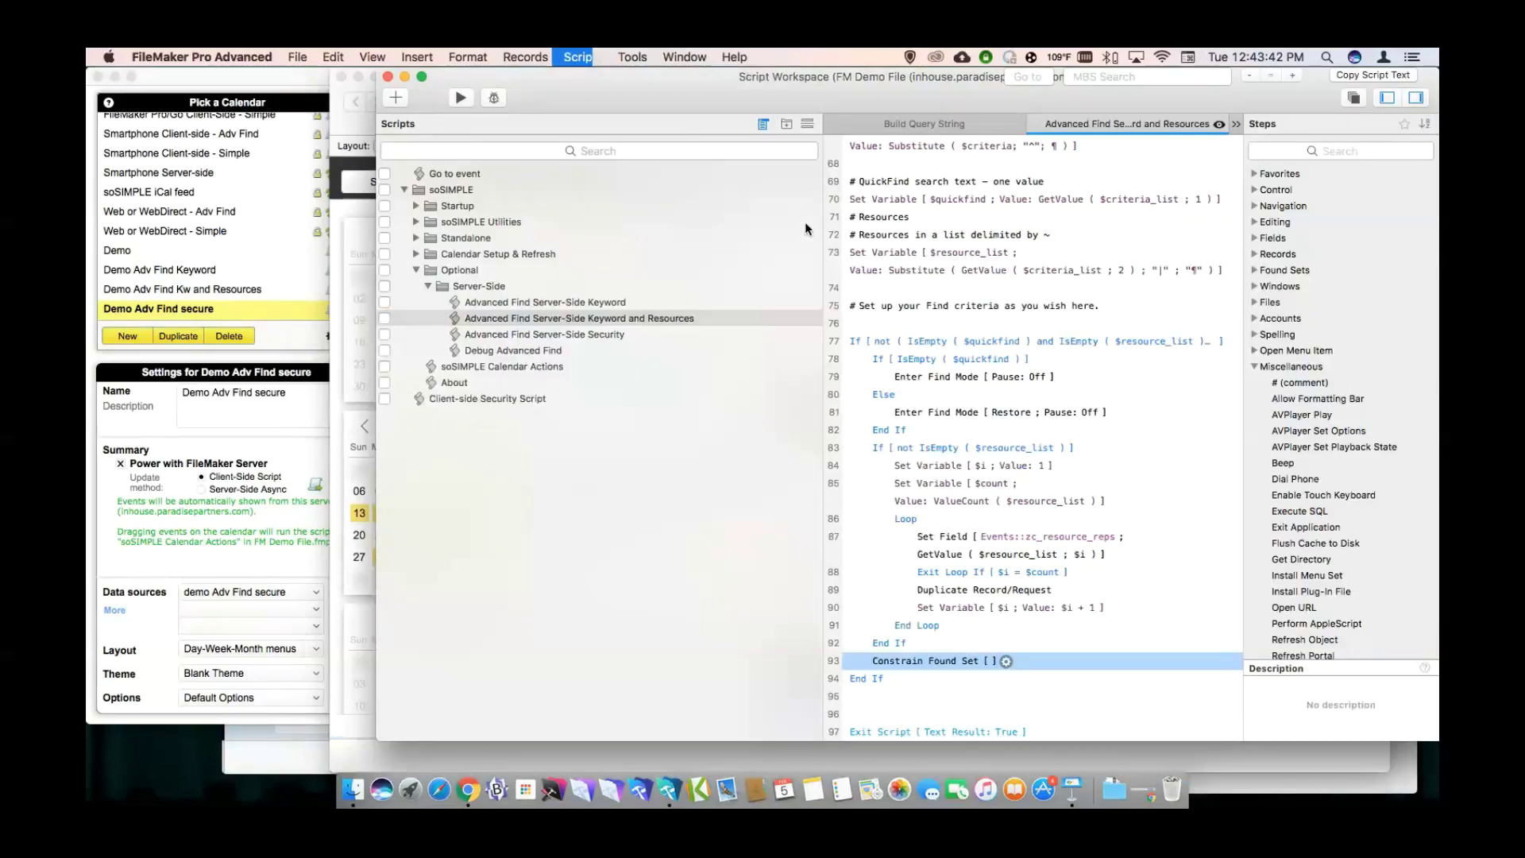
{"action": "left_click", "coordinate": [567, 333]}
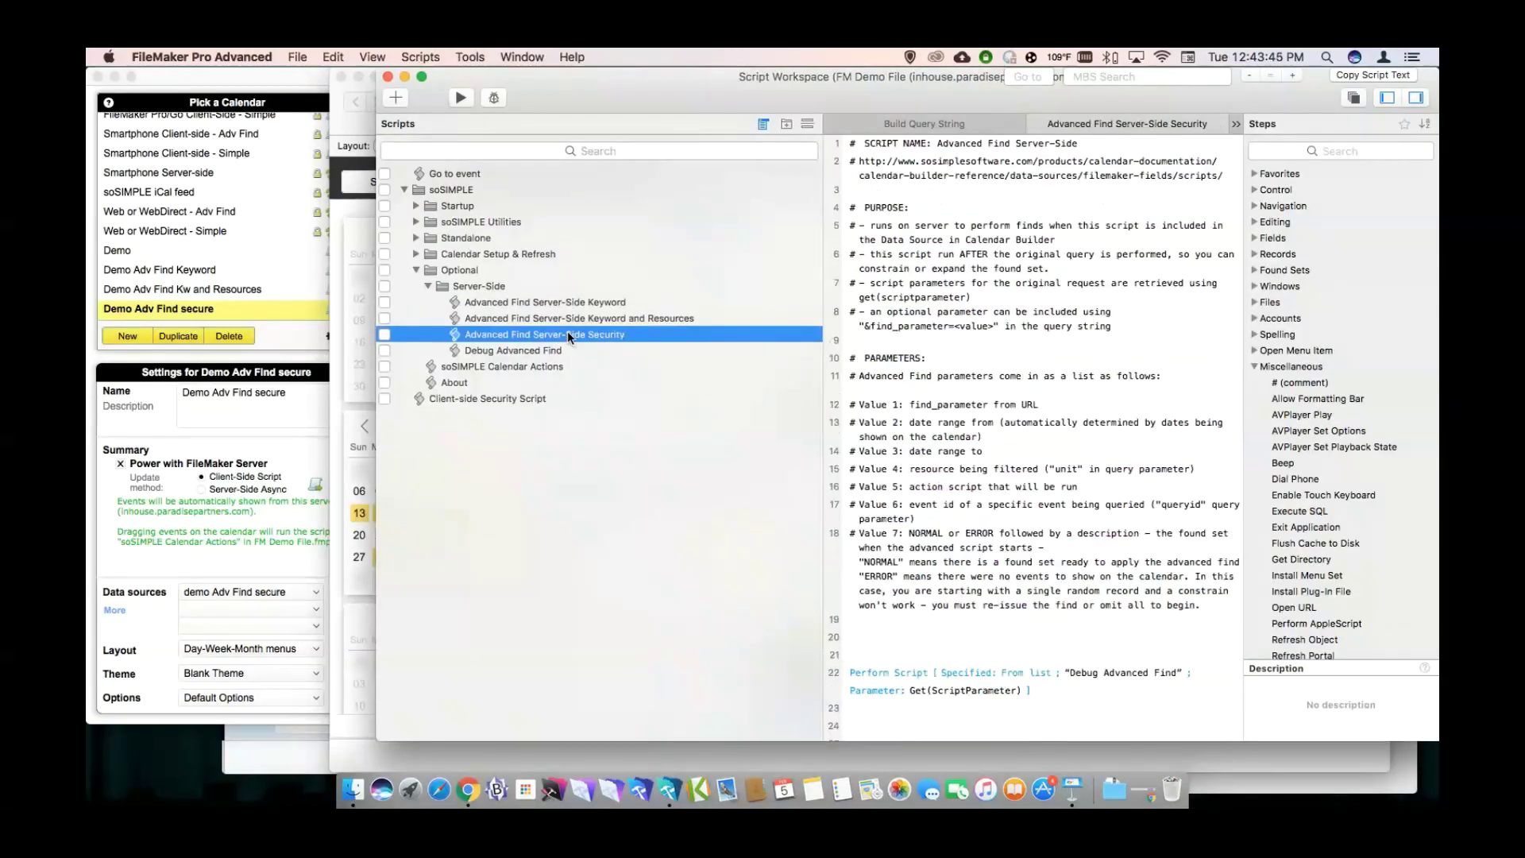
{"action": "scroll", "coordinate": [968, 343], "scroll_direction": "down", "scroll_amount": 10}
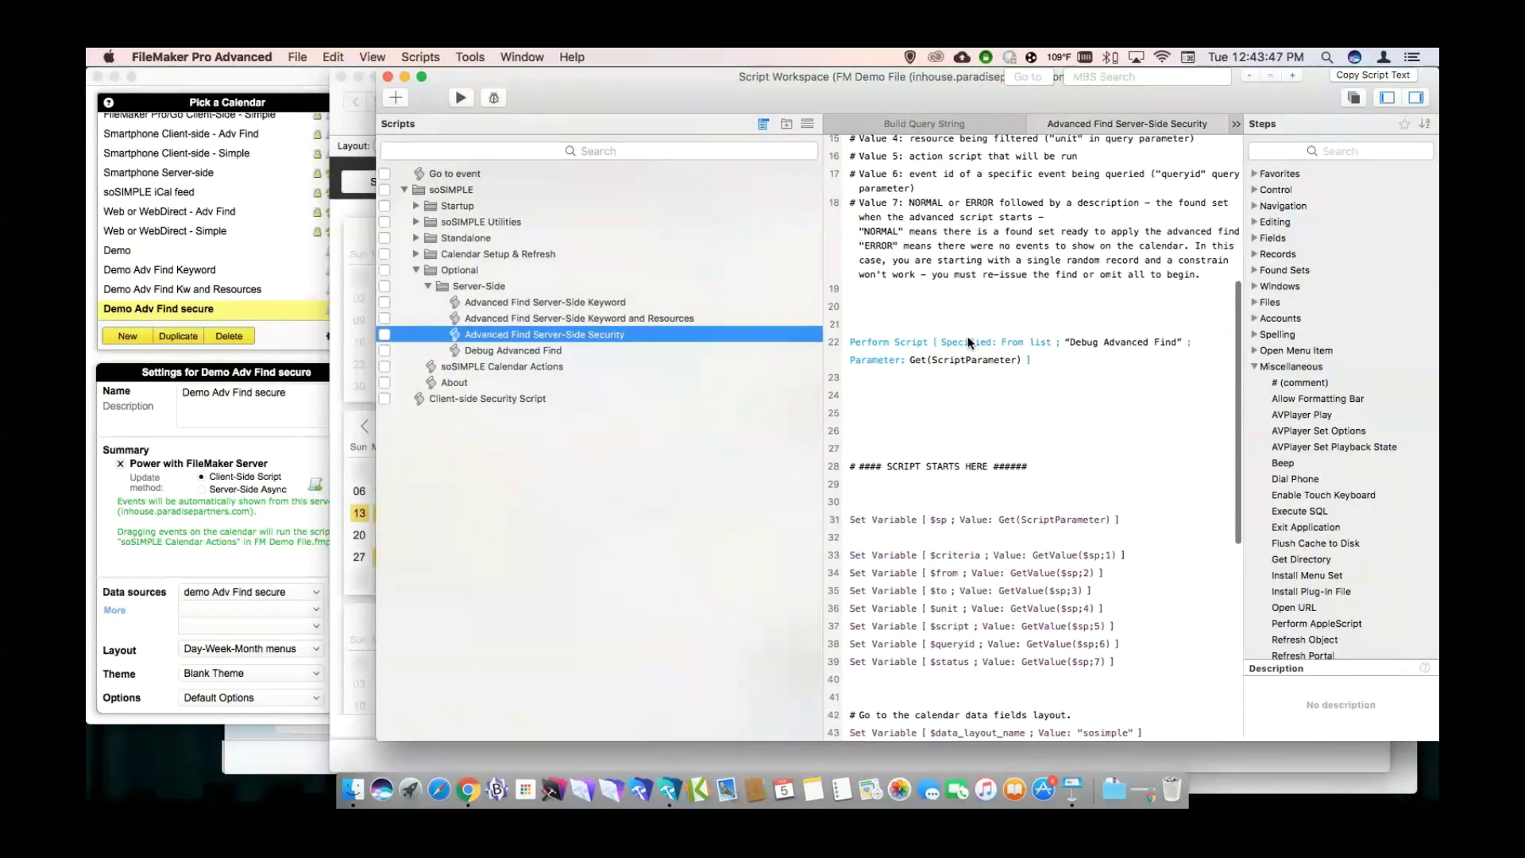
{"action": "scroll", "coordinate": [969, 341], "scroll_direction": "up", "scroll_amount": 1}
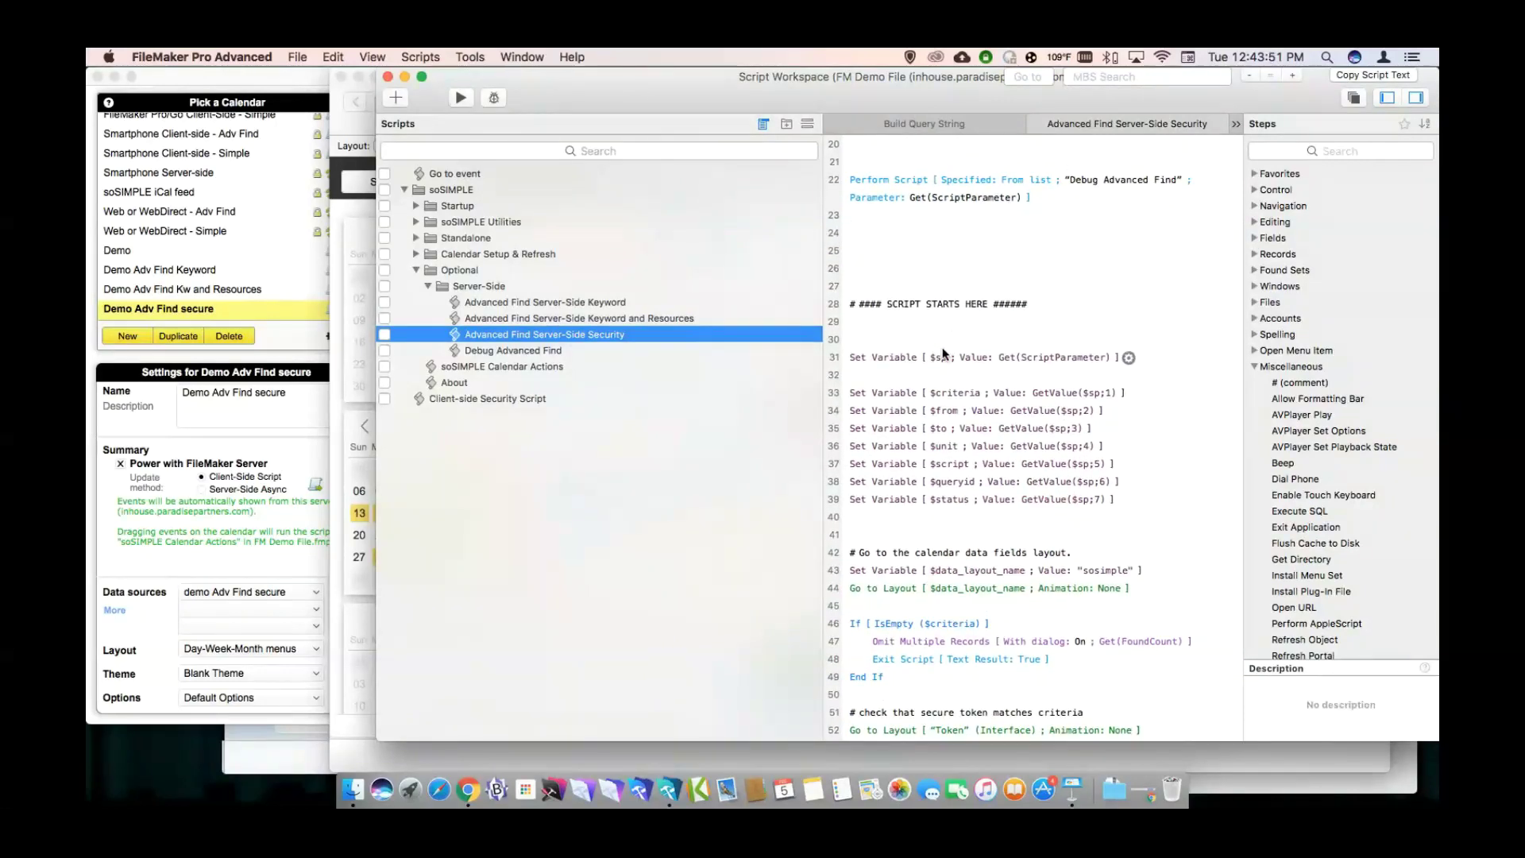
{"action": "scroll", "coordinate": [944, 353], "scroll_direction": "down", "scroll_amount": 3}
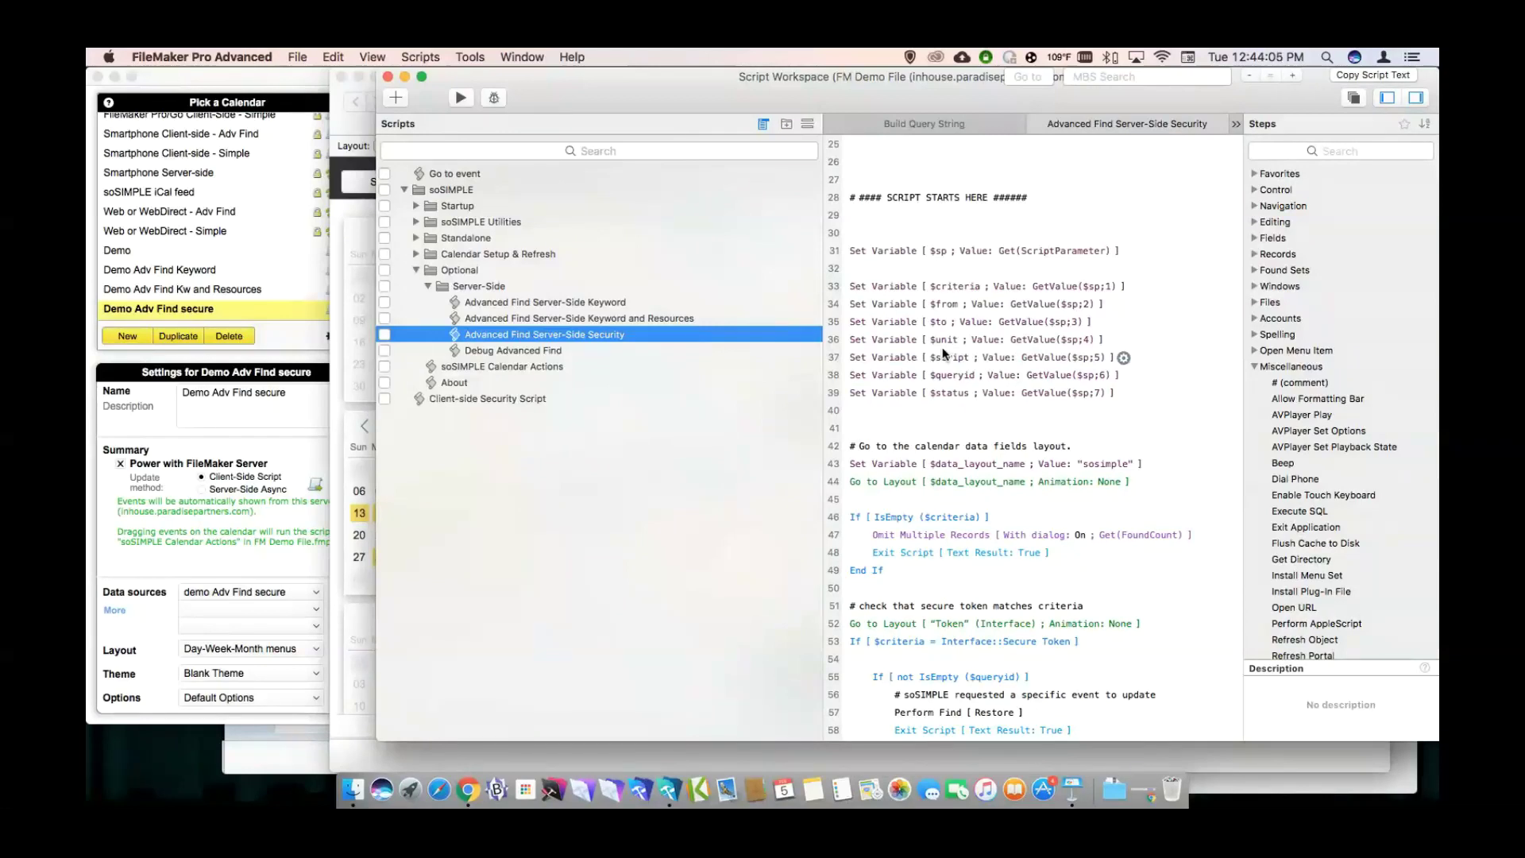
{"action": "scroll", "coordinate": [943, 353], "scroll_direction": "down", "scroll_amount": 5}
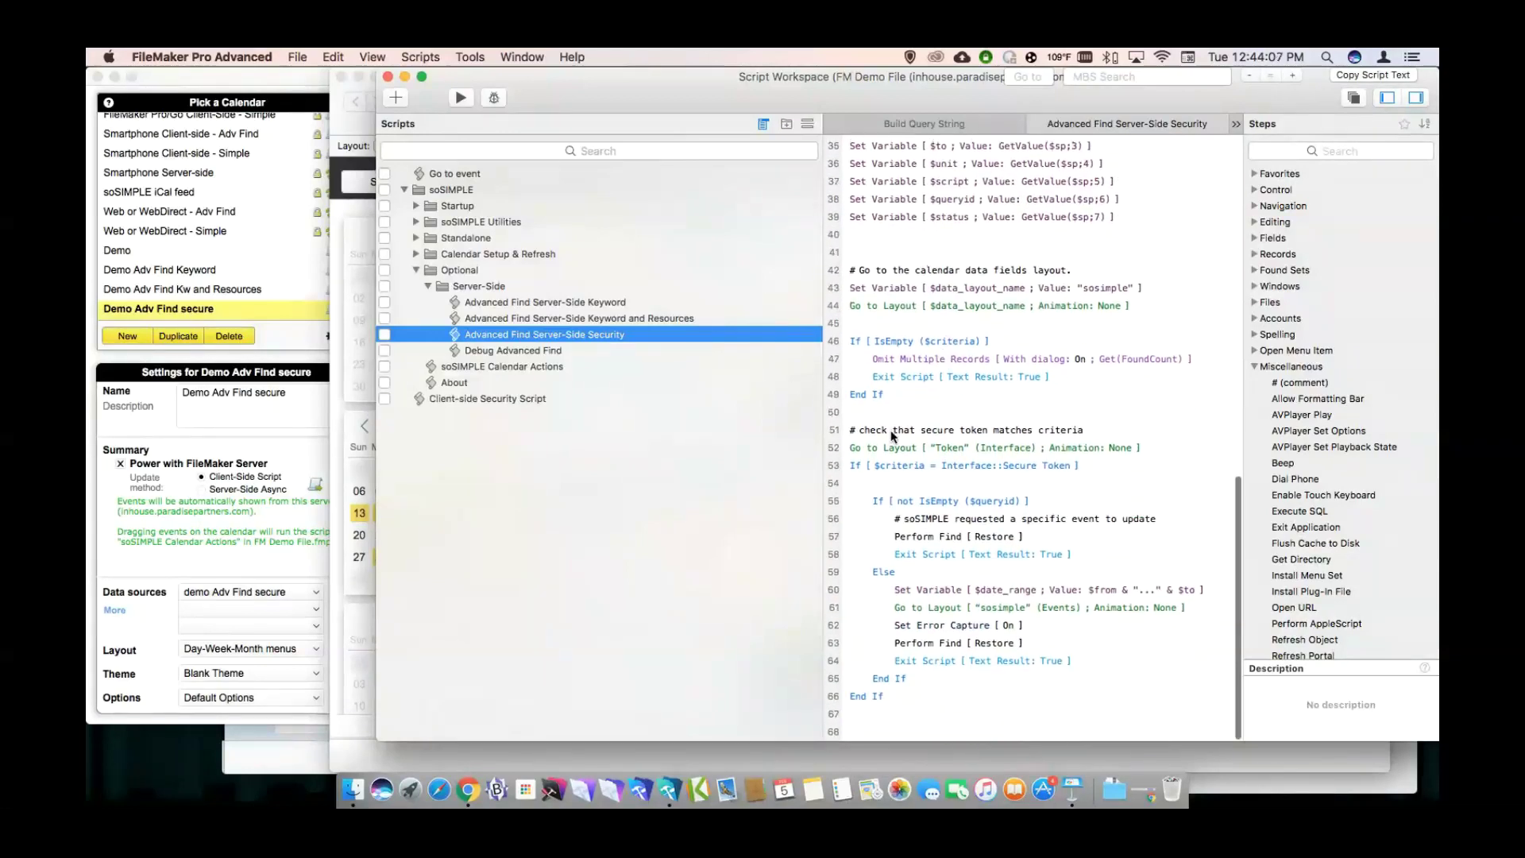
Examine the jump to the Token layout and the condition comparing $criteria with Interface::Secure Token.
{"action": "left_click", "coordinate": [892, 448]}
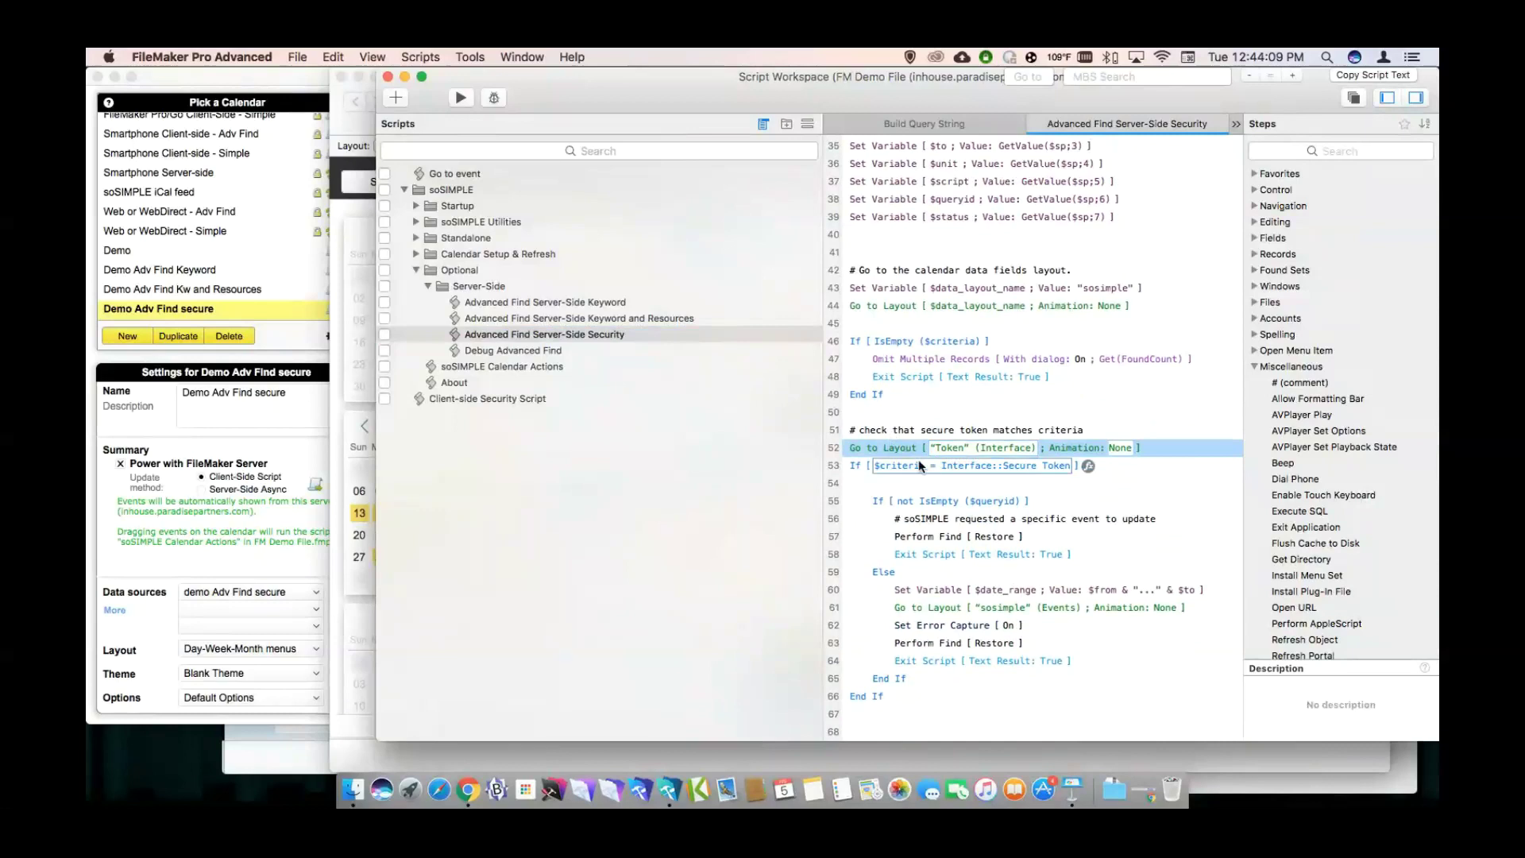
{"action": "left_click", "coordinate": [945, 467]}
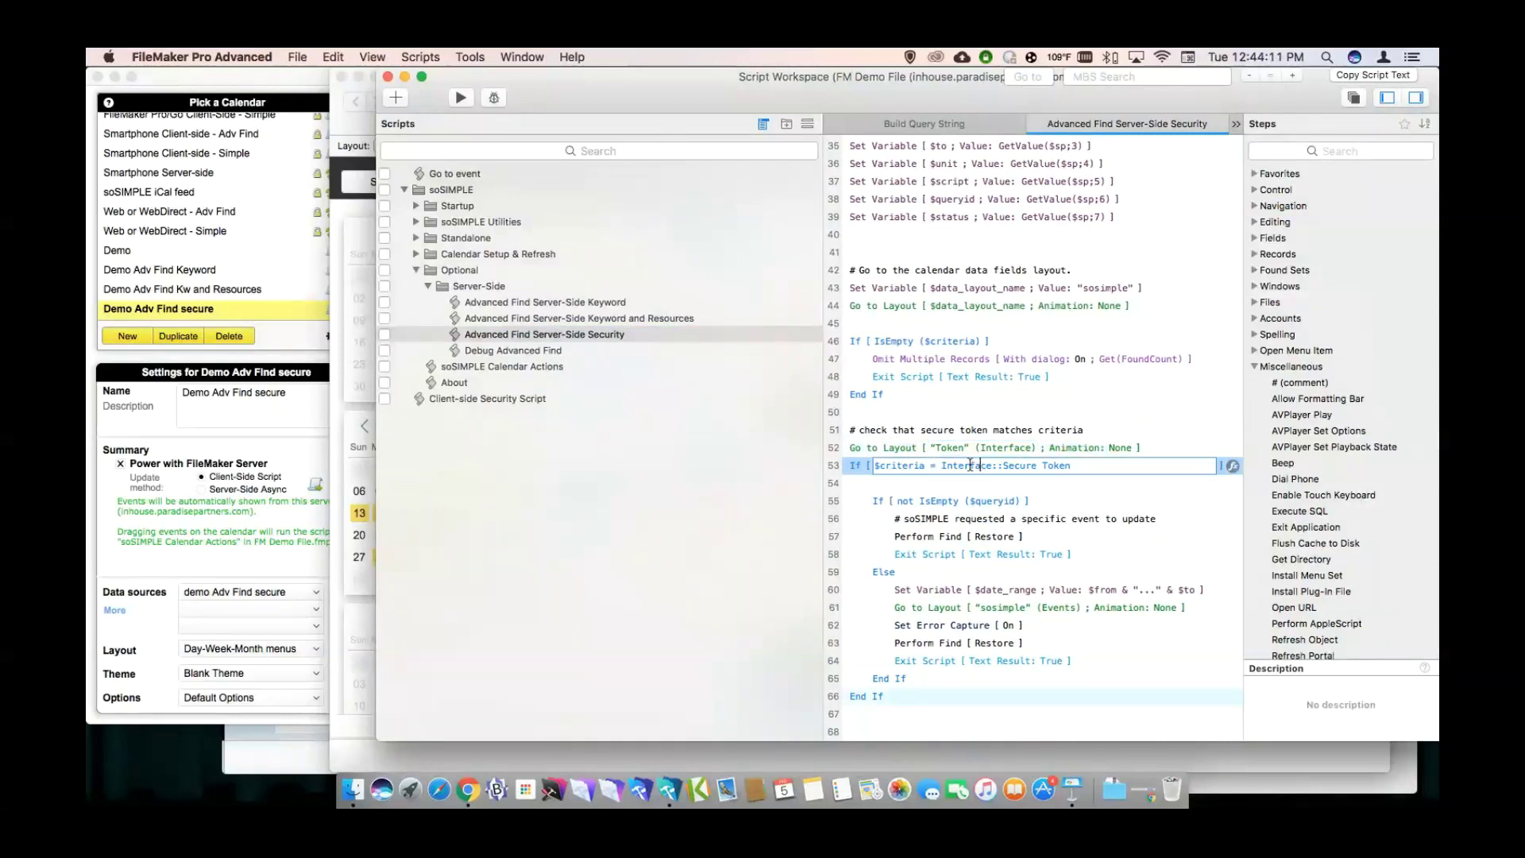
{"action": "left_click_drag", "start_coordinate": [943, 467], "coordinate": [1073, 467]}
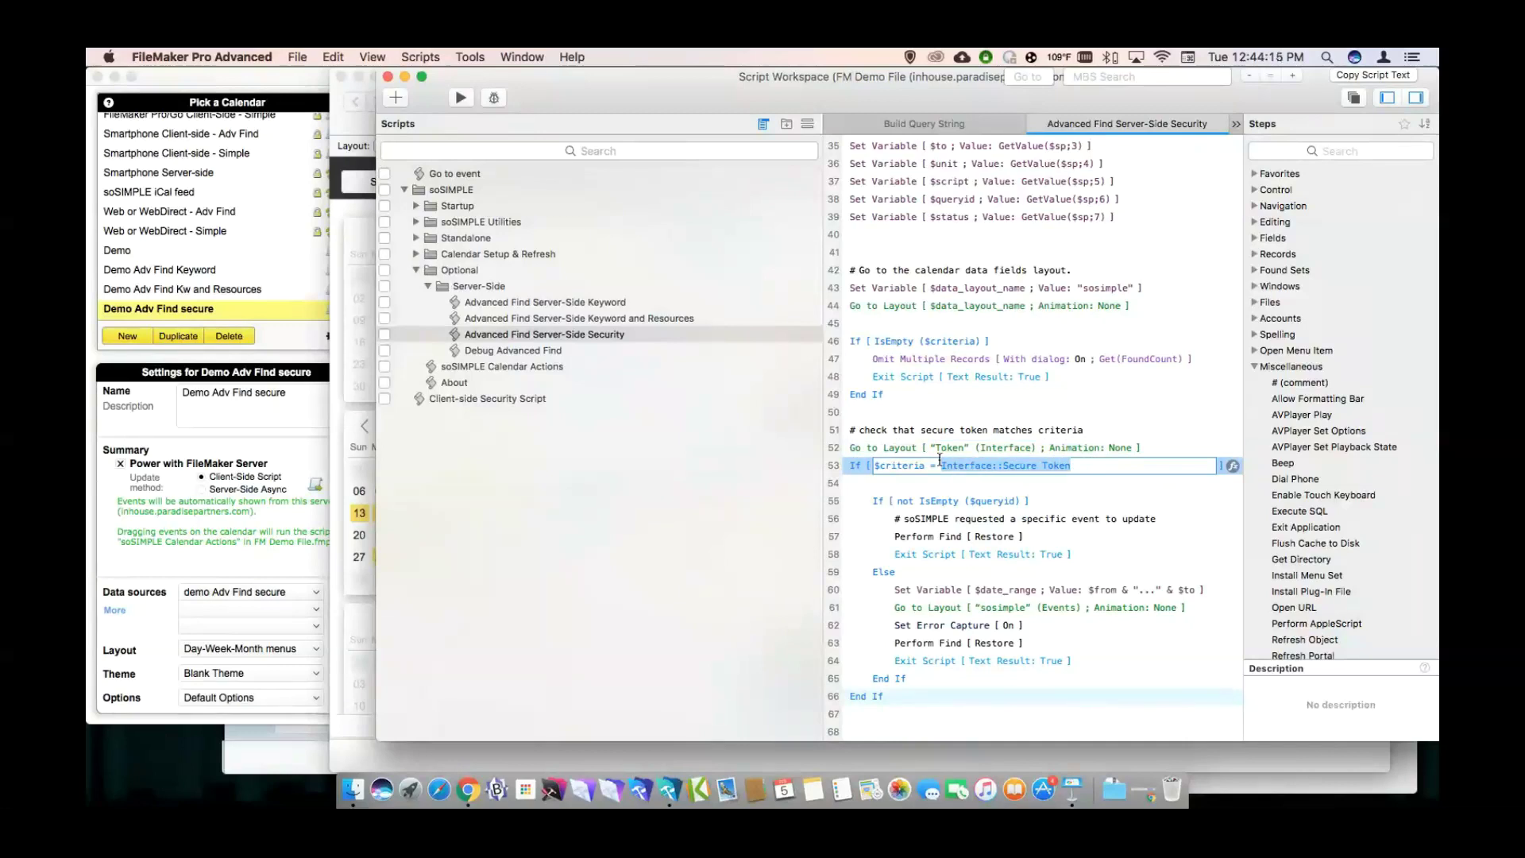
{"action": "double_click", "coordinate": [908, 466]}
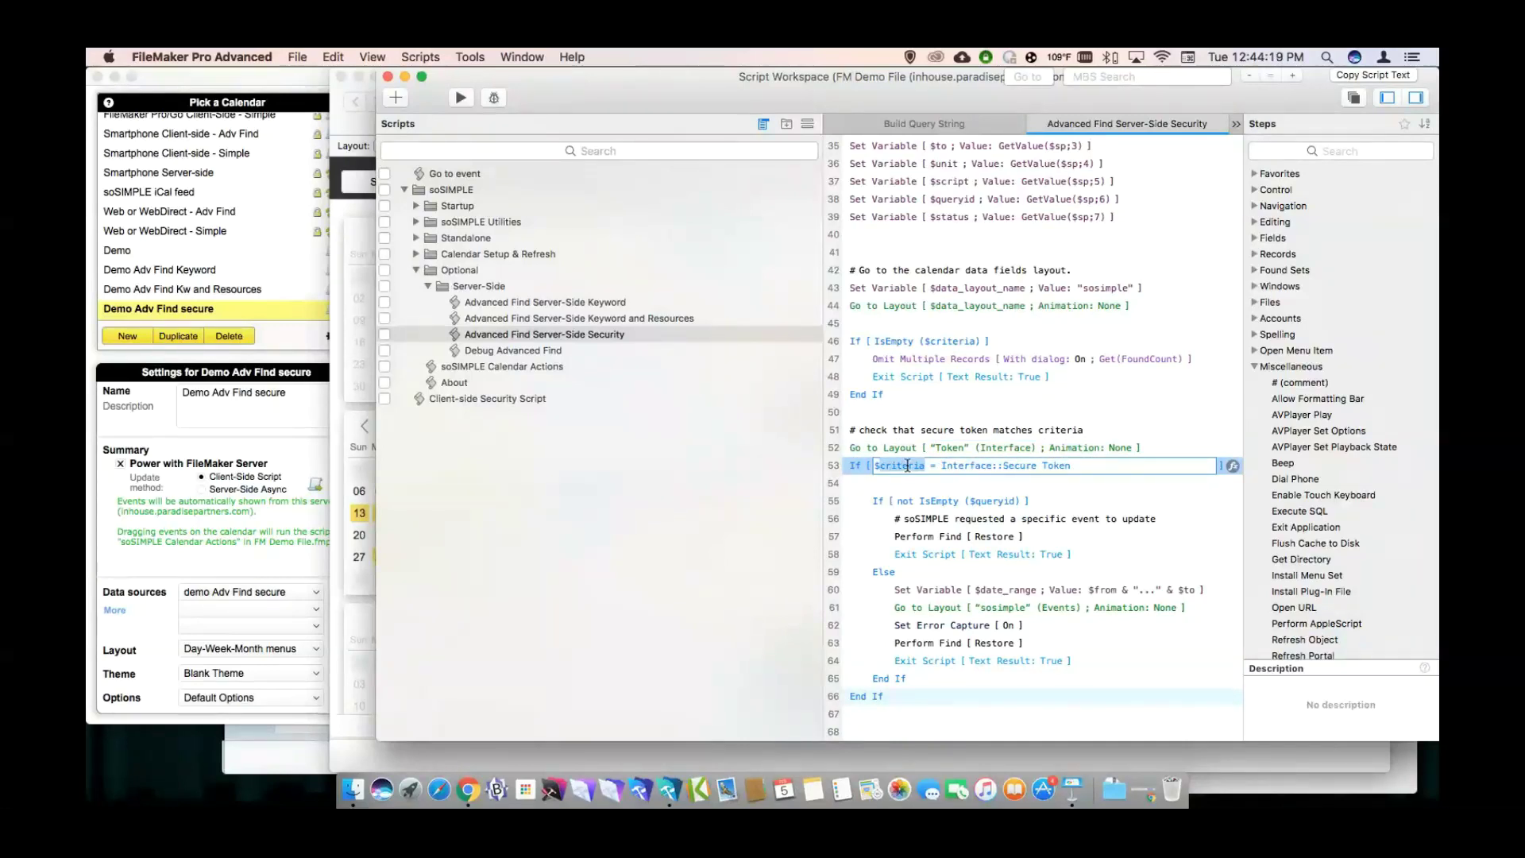
Examine the branches inside the token check, from the $queryid condition to the $date_range variable and the second Perform Find.
{"action": "left_click", "coordinate": [858, 499]}
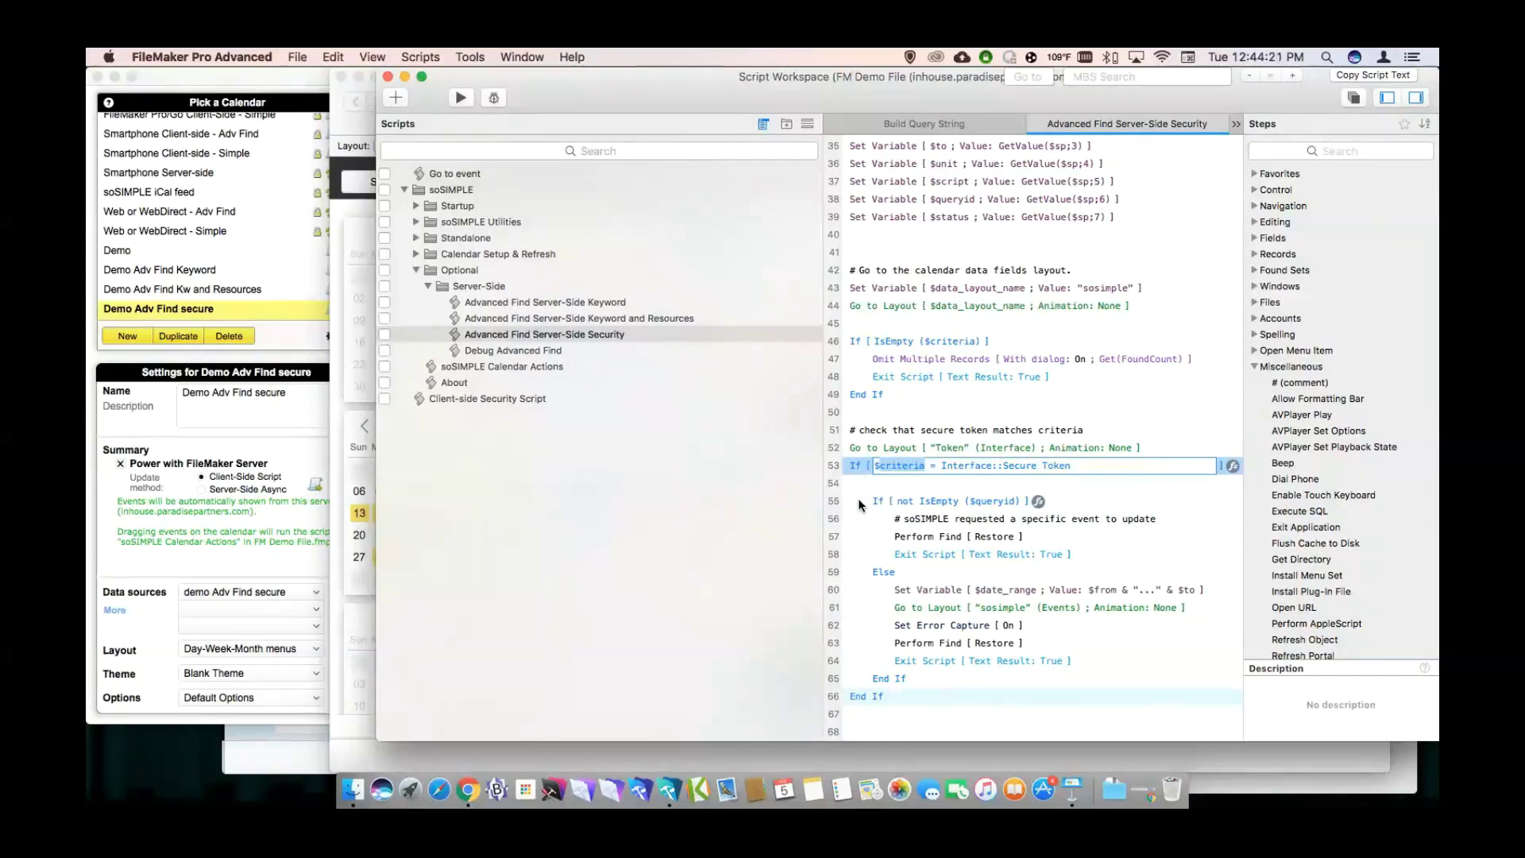
{"action": "left_click", "coordinate": [860, 568]}
{"action": "left_click", "coordinate": [866, 588]}
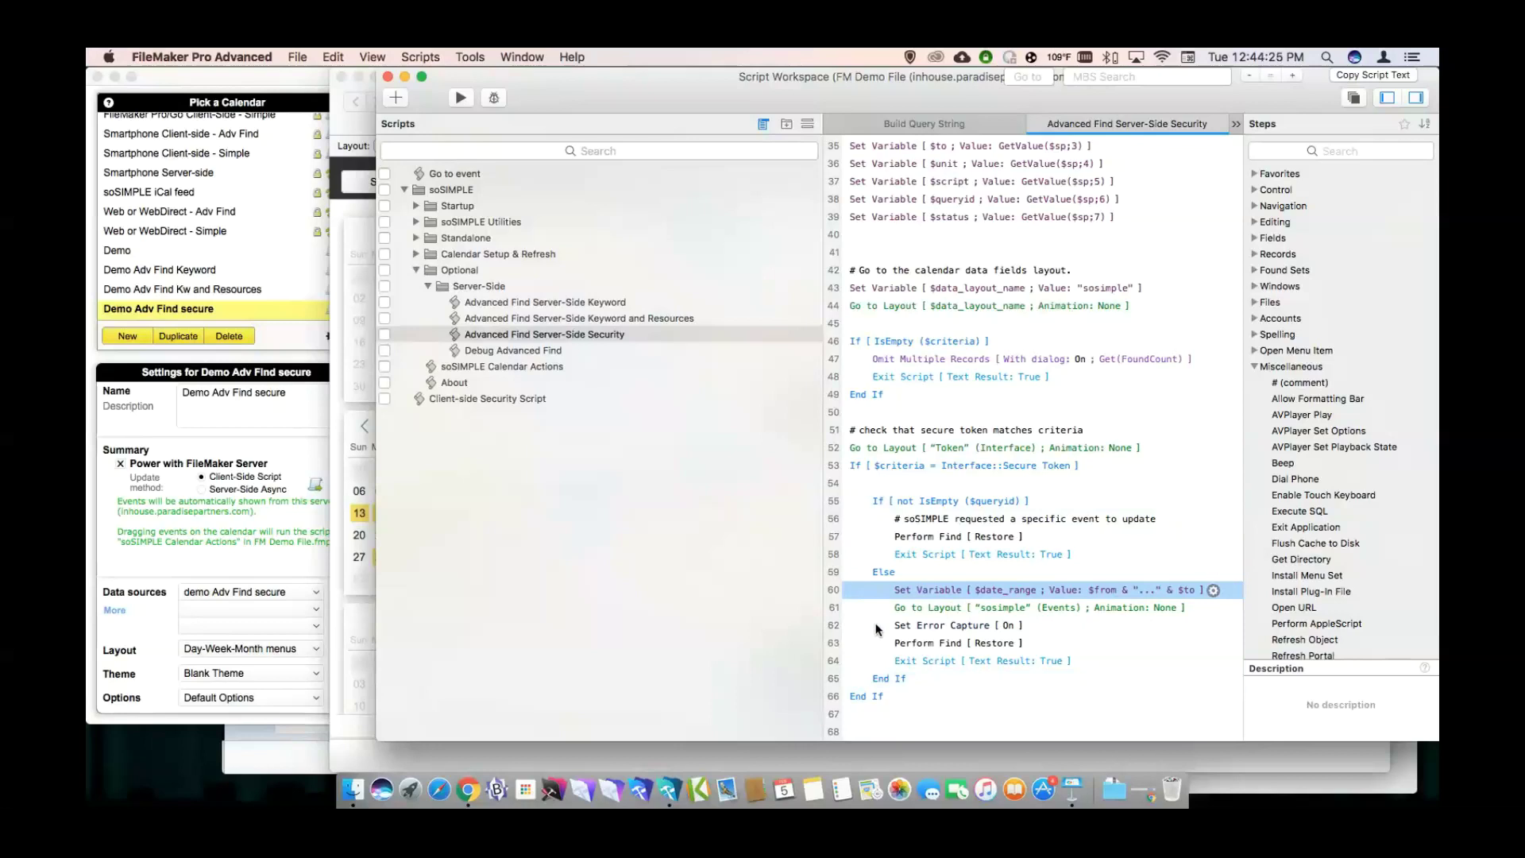
{"action": "left_click", "coordinate": [878, 645]}
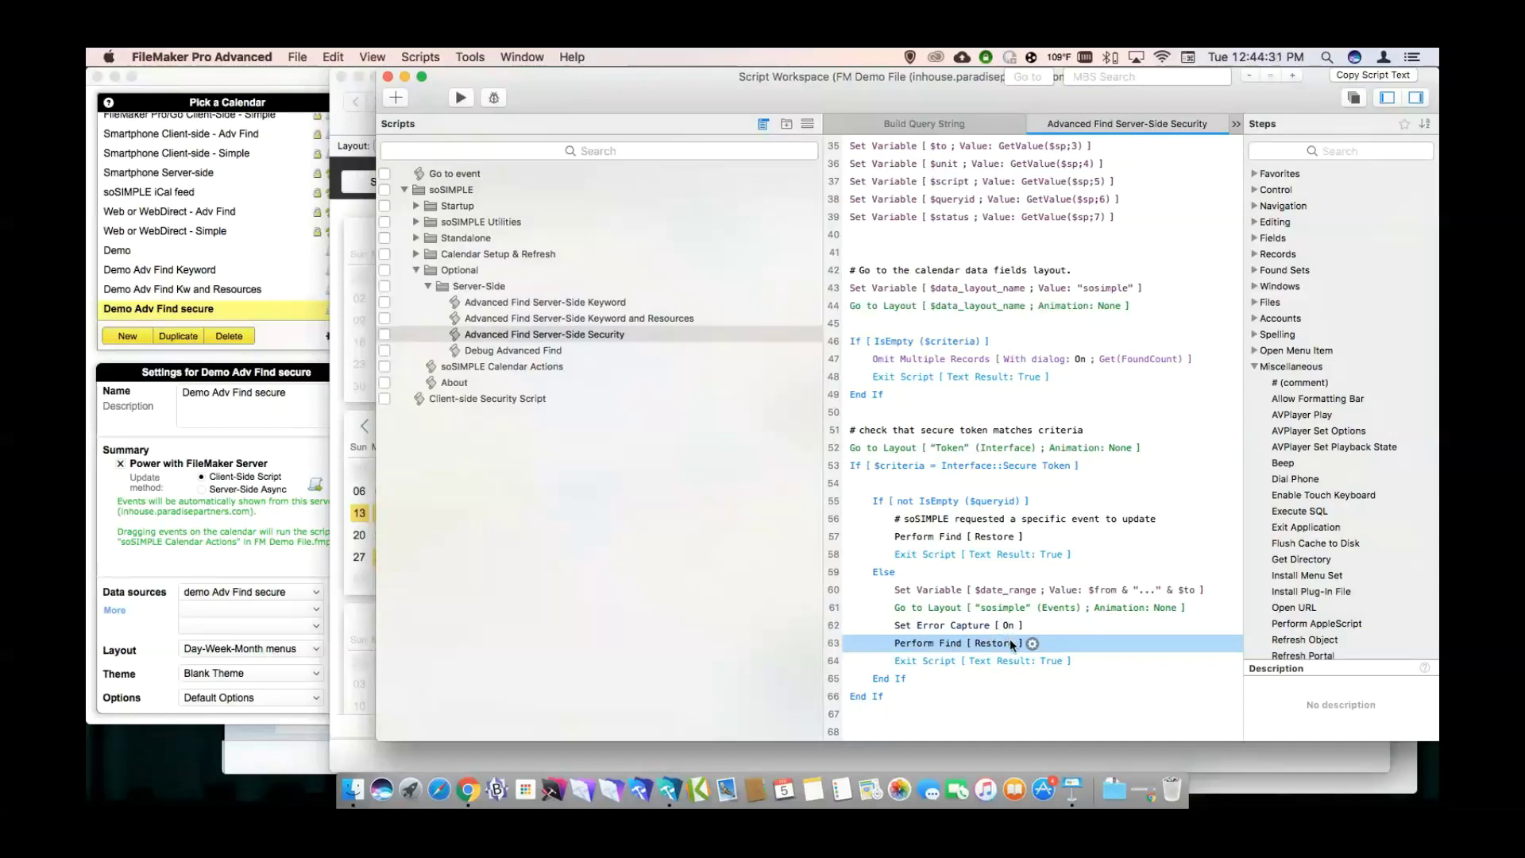
Inspect the date-range Perform Find's stored requests for Date Start and Date End, and close them without changes.
{"action": "left_click", "coordinate": [1030, 643]}
{"action": "left_click", "coordinate": [1074, 680]}
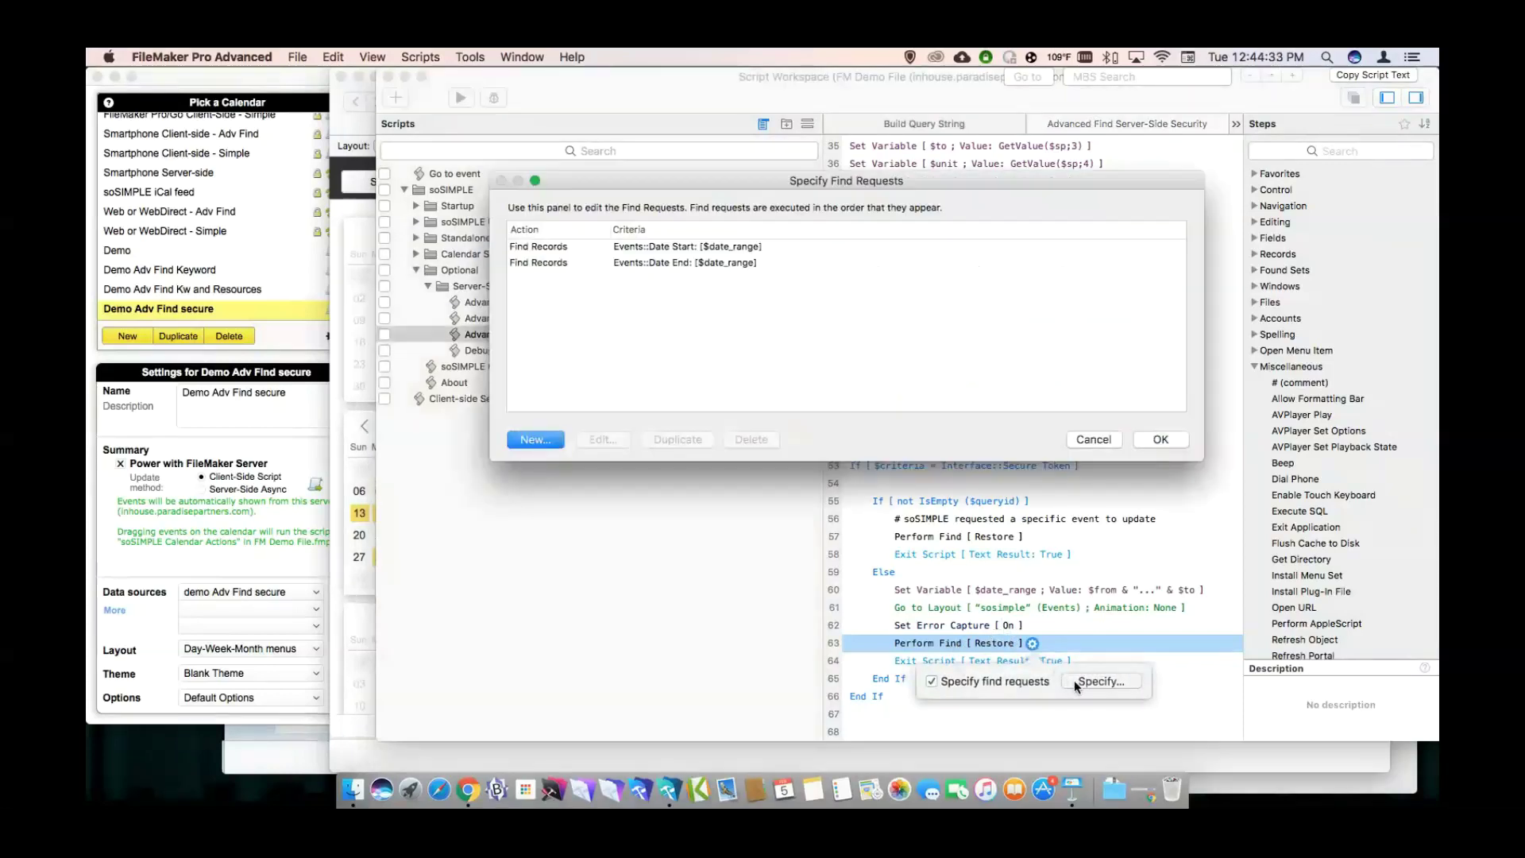
{"action": "left_click", "coordinate": [673, 250]}
{"action": "left_click", "coordinate": [674, 263]}
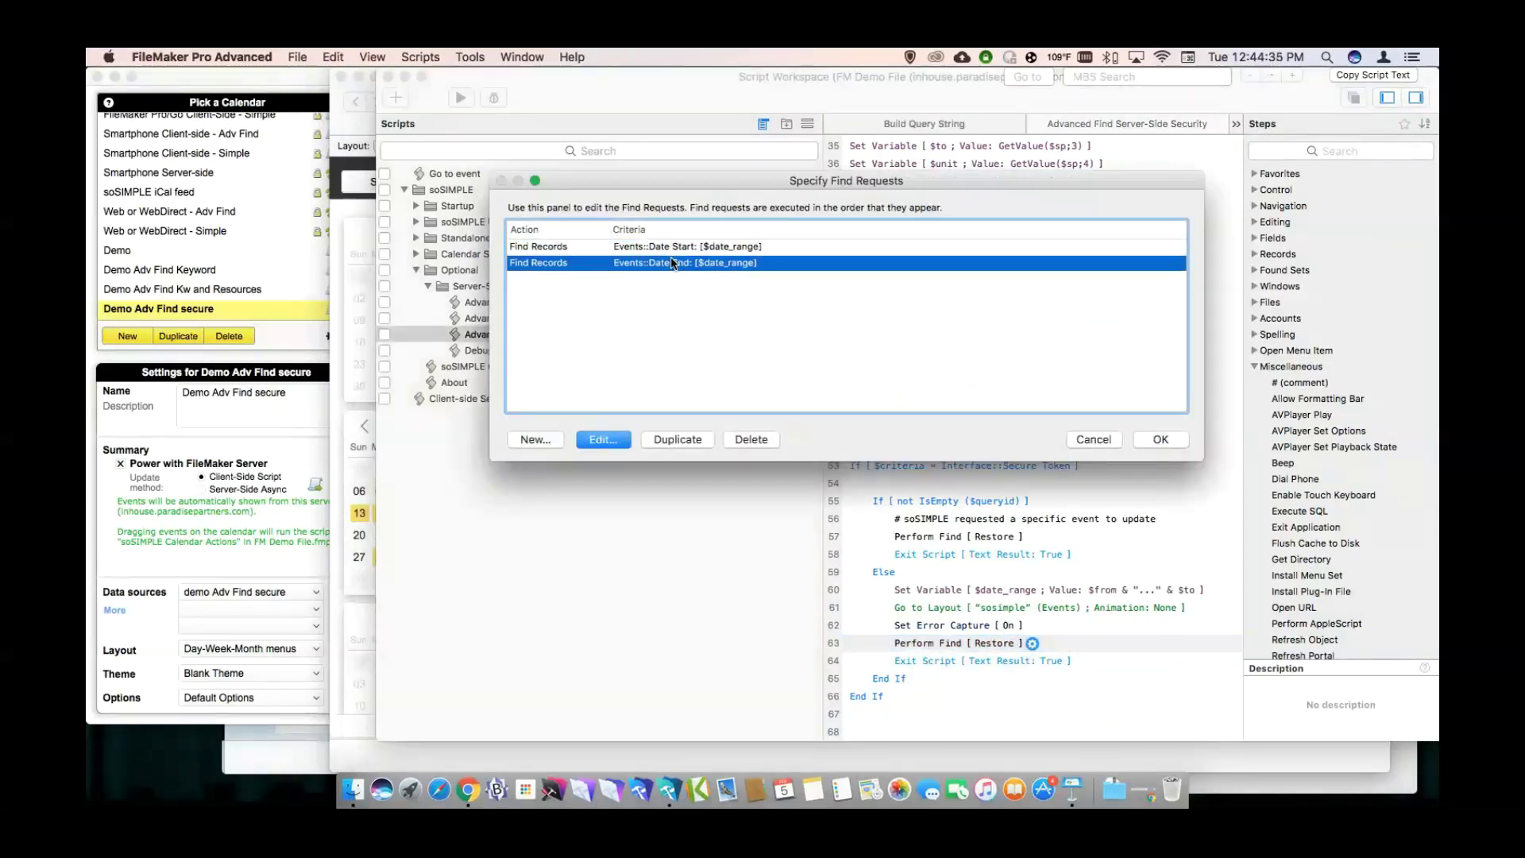
{"action": "left_click", "coordinate": [1093, 440]}
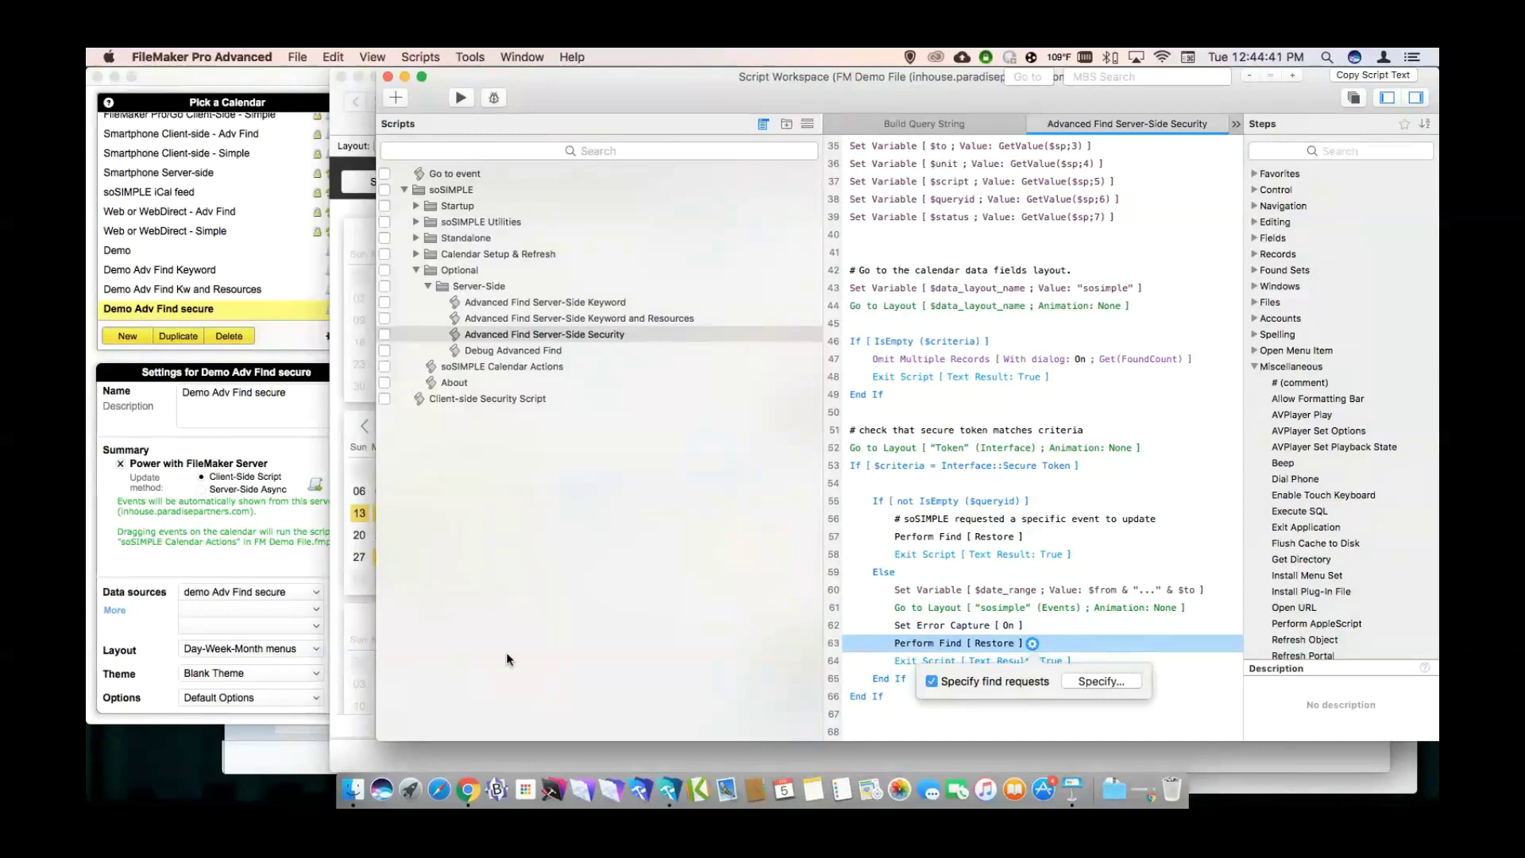
Return to the FM Demo File window and switch to the Calendar - Adv Find Keyword and Resources layout.
{"action": "left_click", "coordinate": [370, 680]}
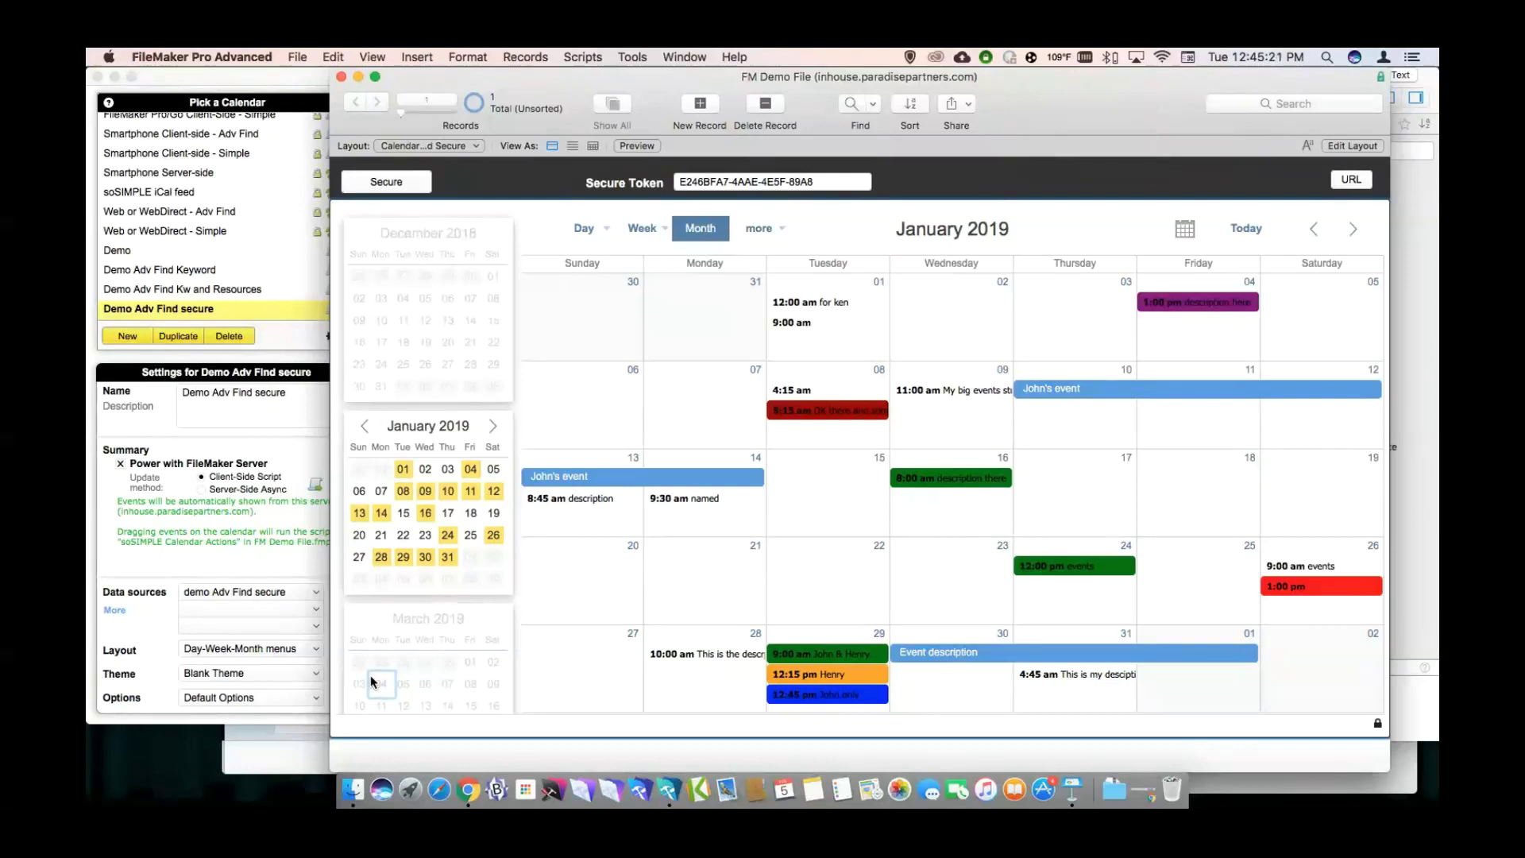
{"action": "left_click", "coordinate": [435, 148]}
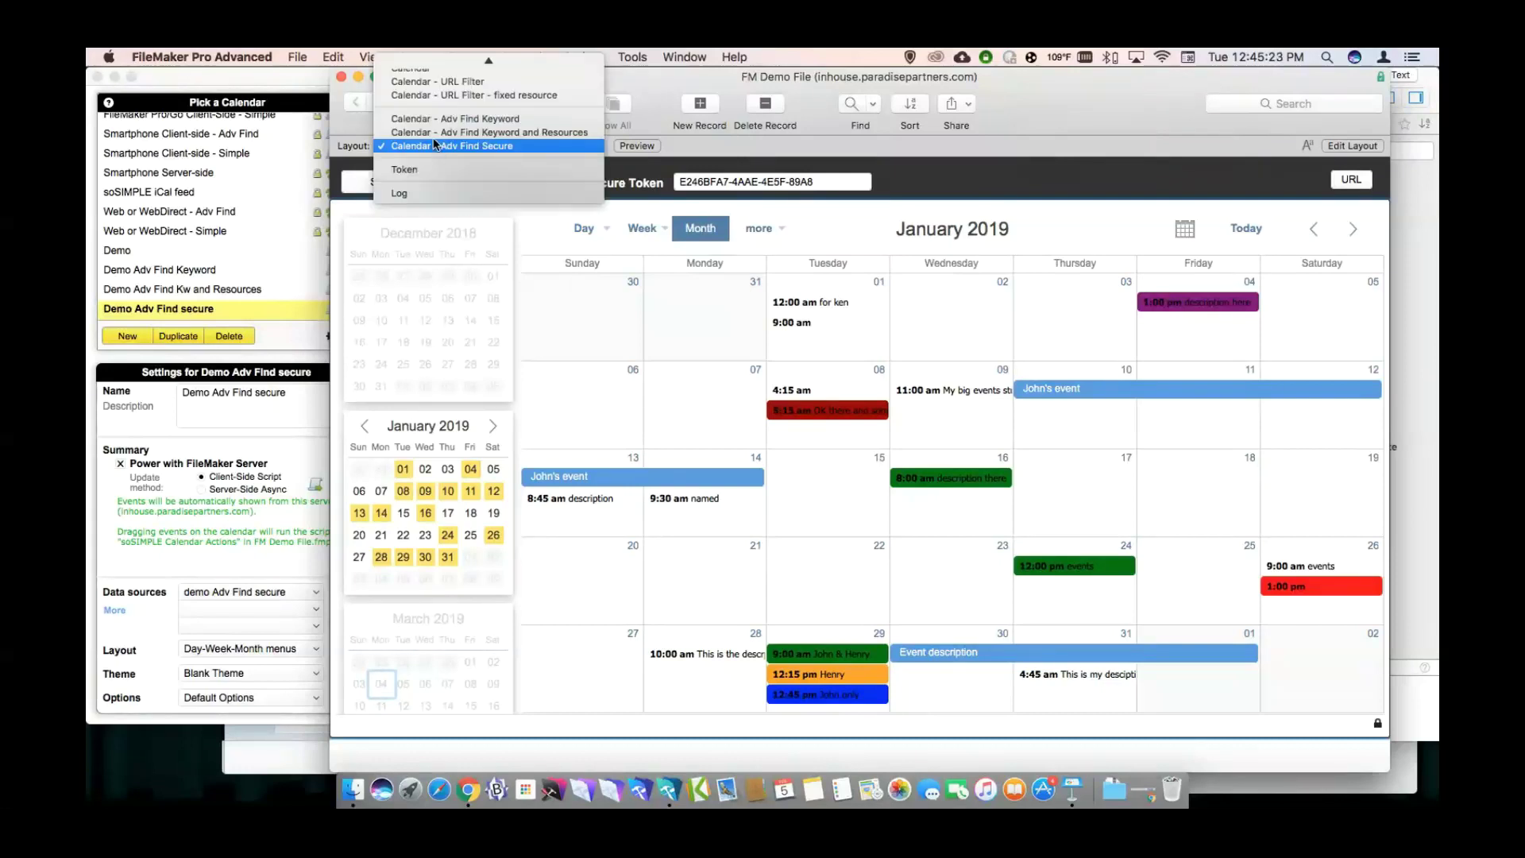
{"action": "left_click", "coordinate": [433, 133]}
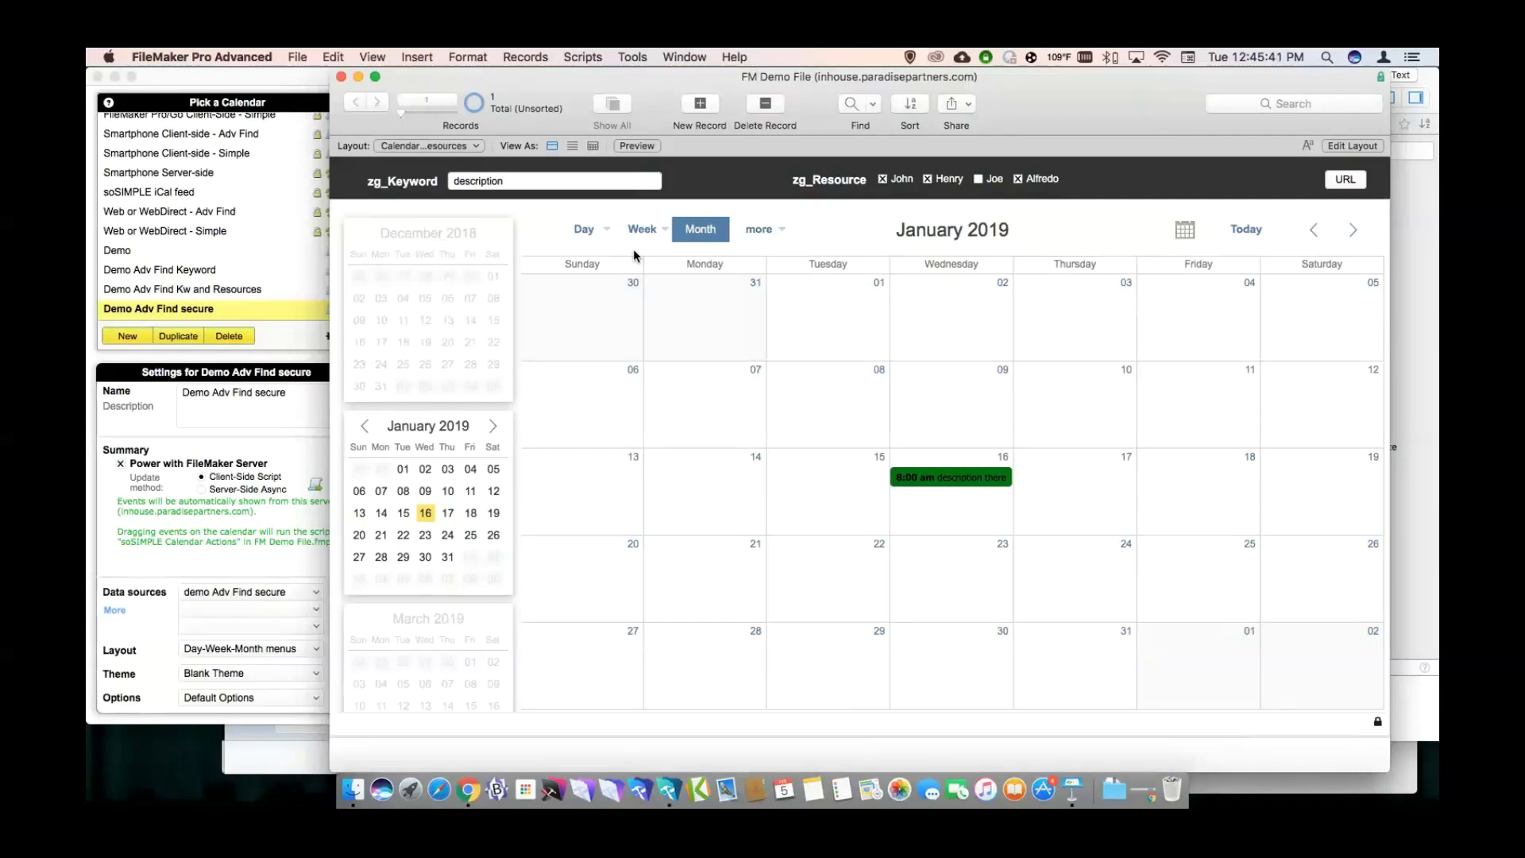
Display the URL of the keyword and resources calendar in the demo file and select it in full.
{"action": "left_click", "coordinate": [265, 443]}
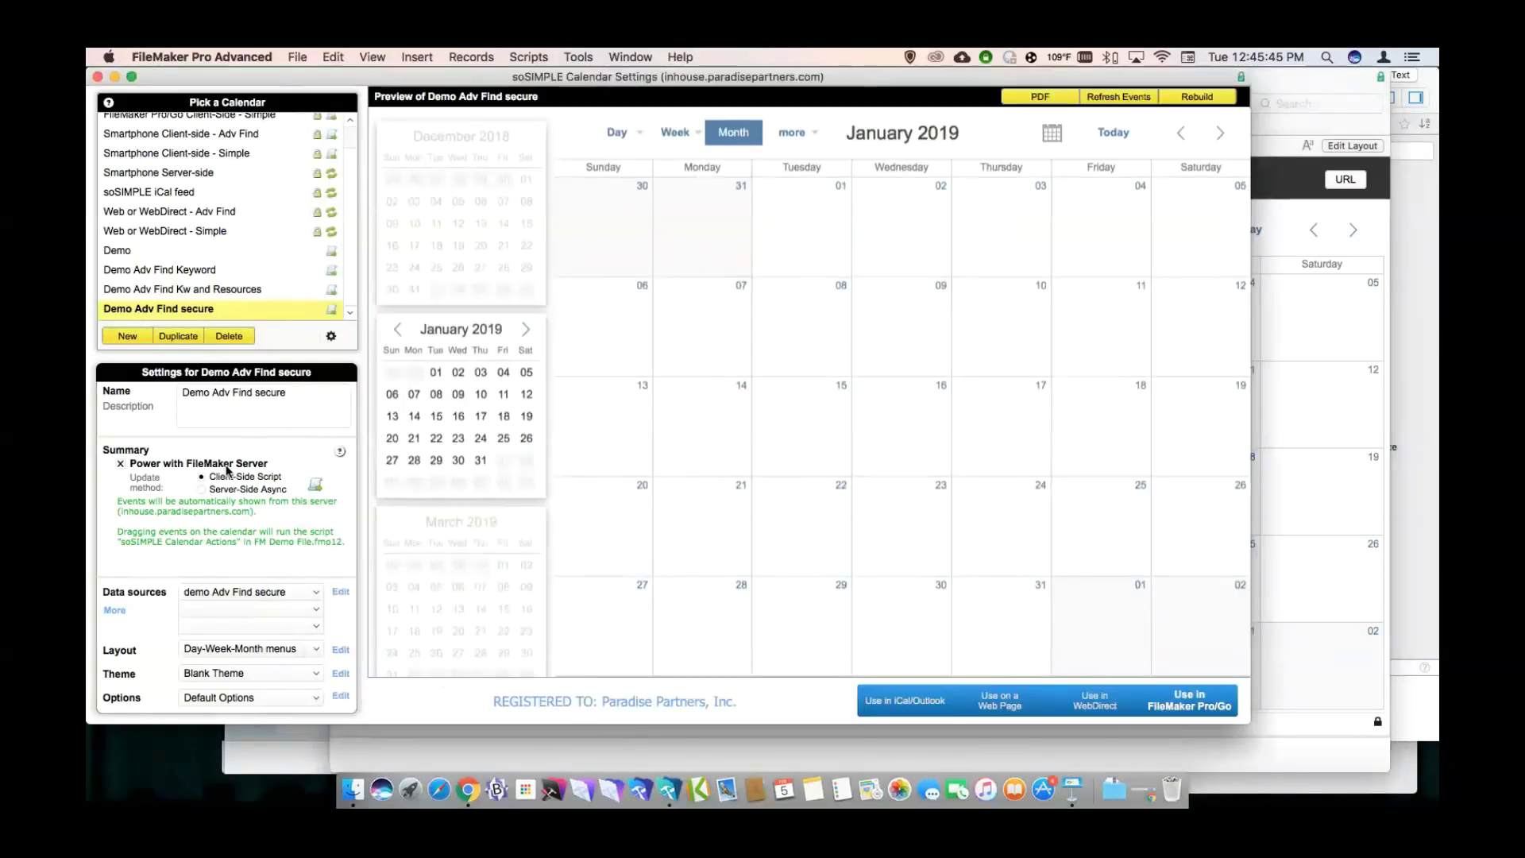
{"action": "left_click", "coordinate": [1341, 189]}
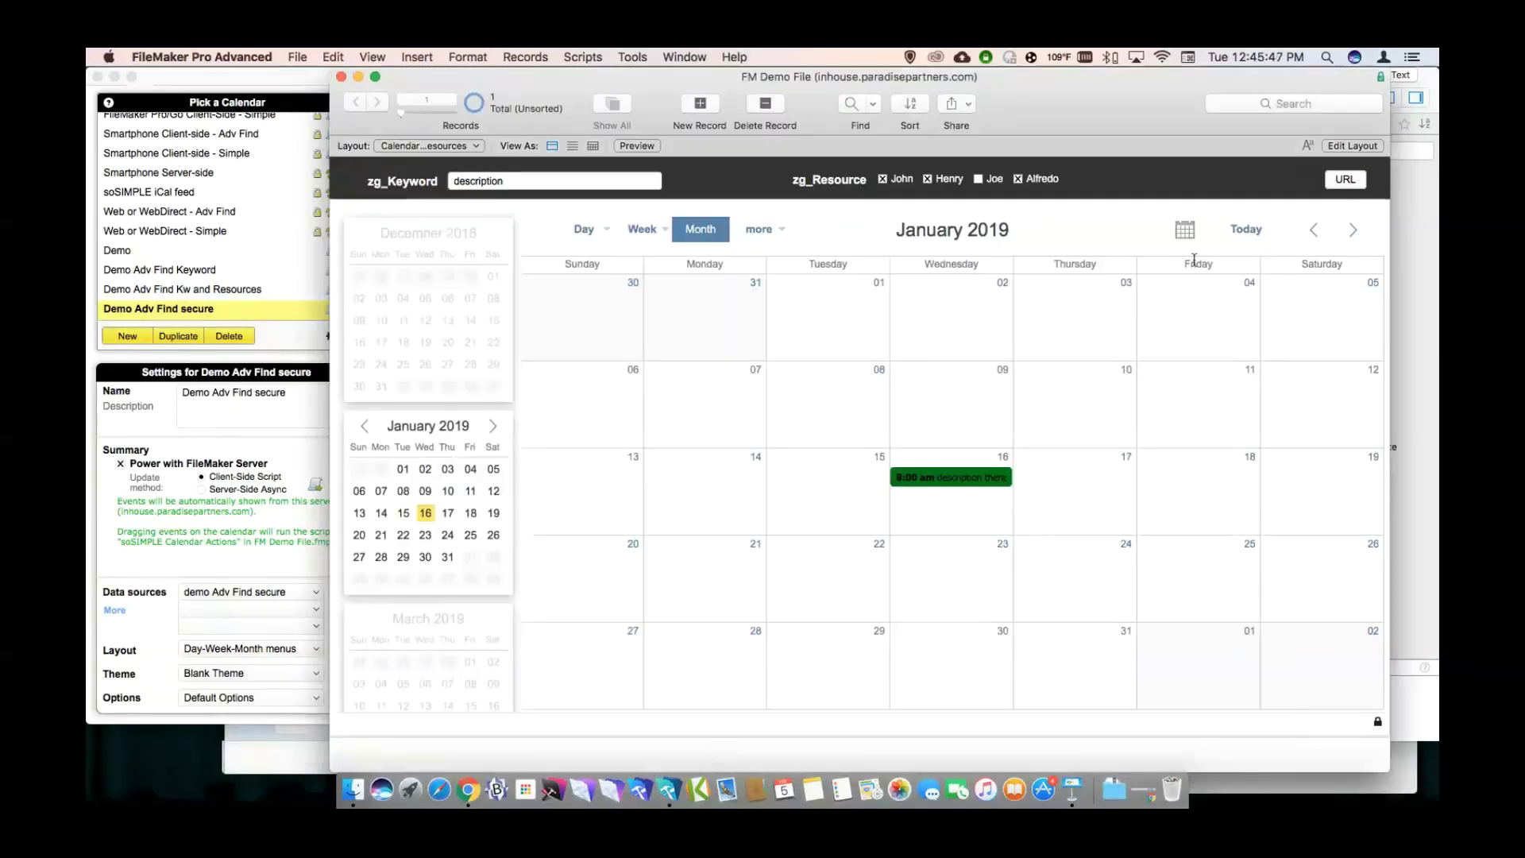
{"action": "left_click", "coordinate": [1341, 188]}
{"action": "left_click", "coordinate": [1124, 245]}
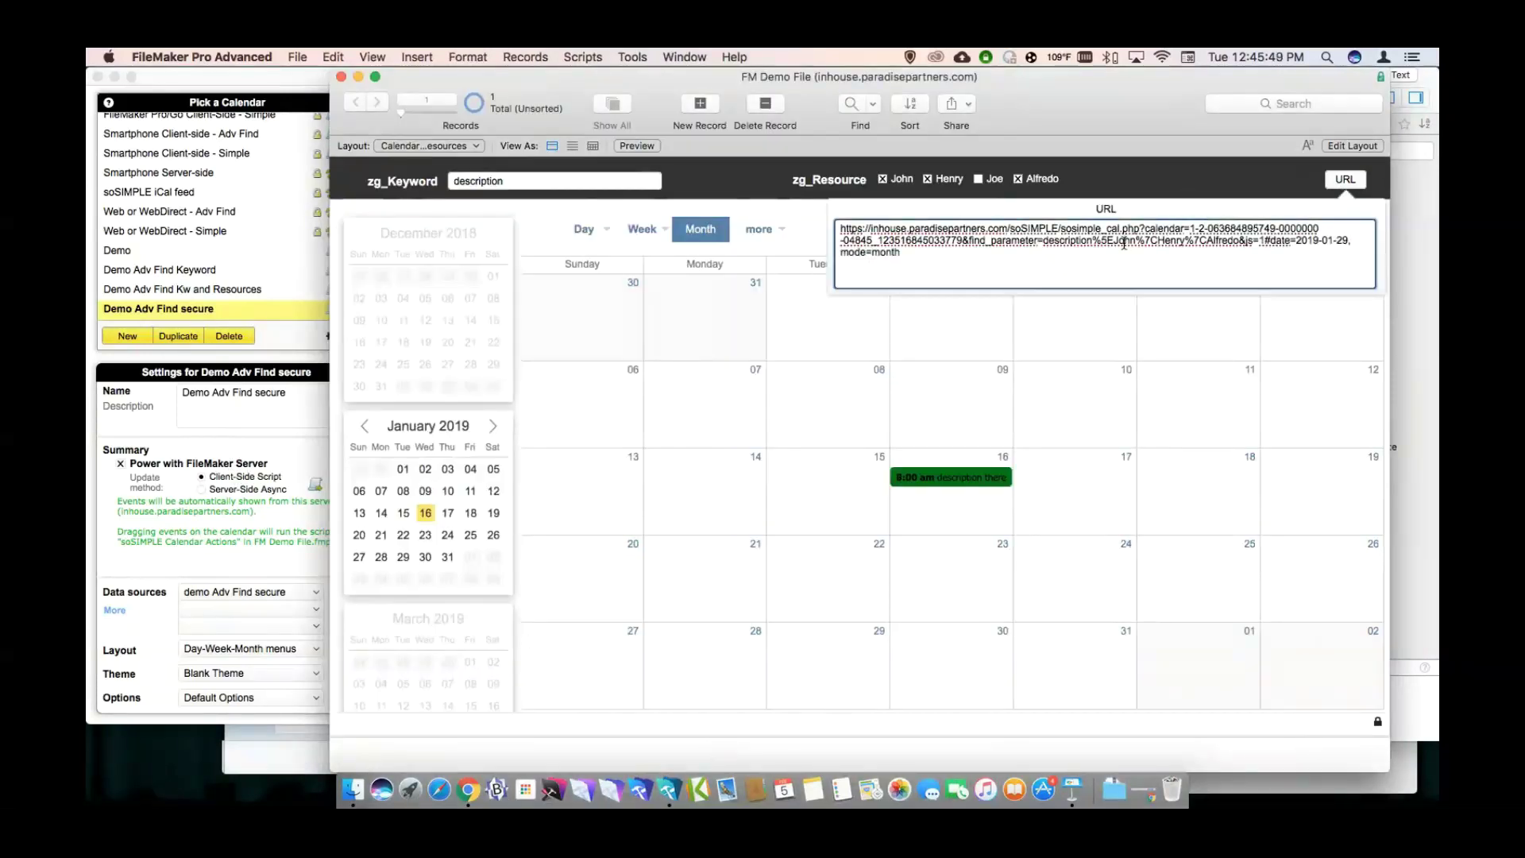
{"action": "key", "text": "super+a"}
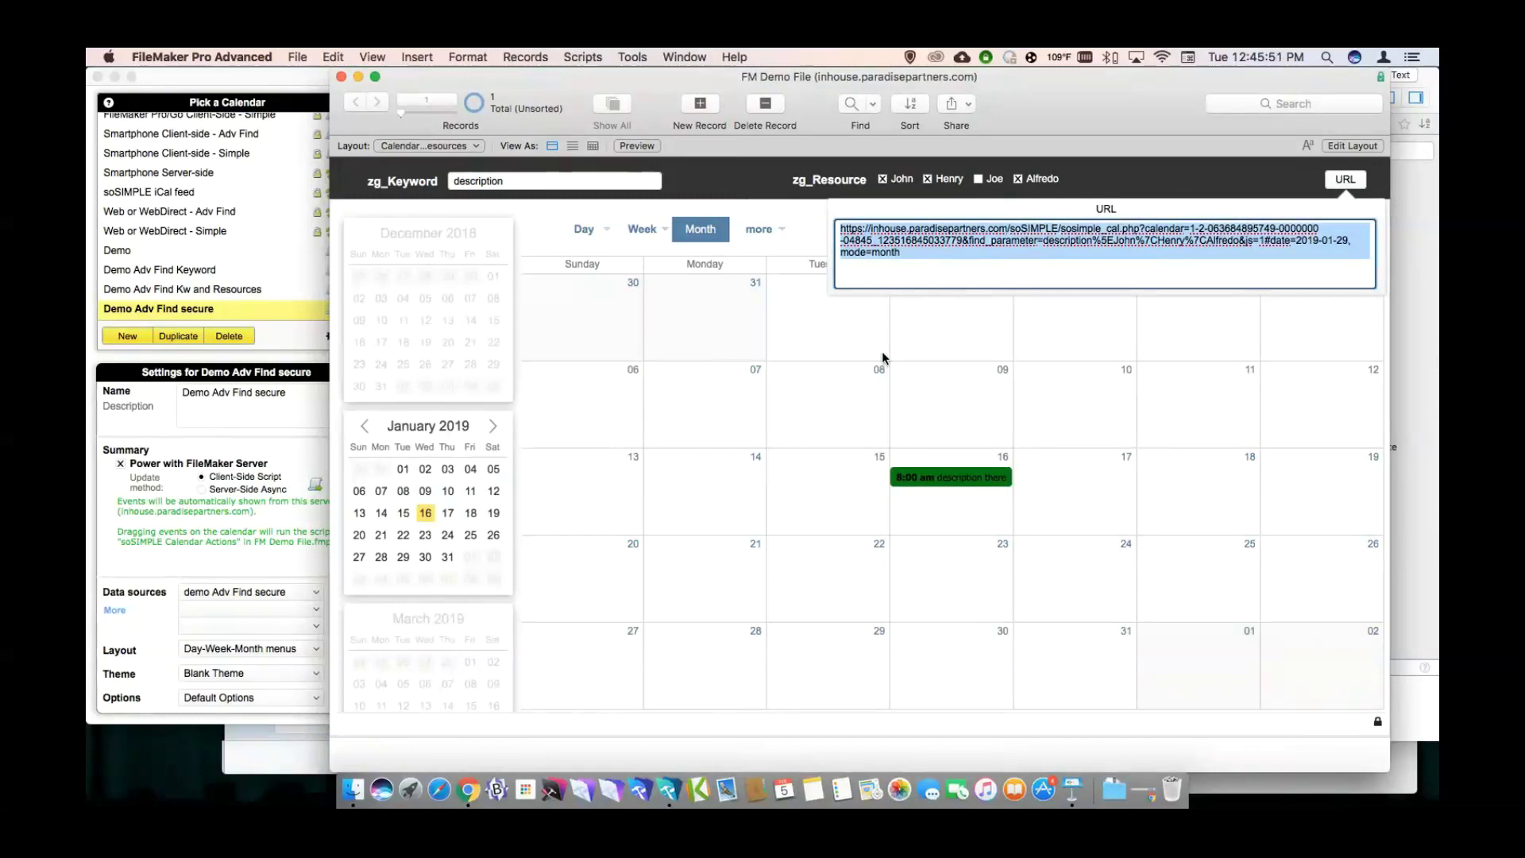
Switch to Chrome, load the calendar's URL in a new browser tab, and select the page address.
{"action": "left_click", "coordinate": [468, 789]}
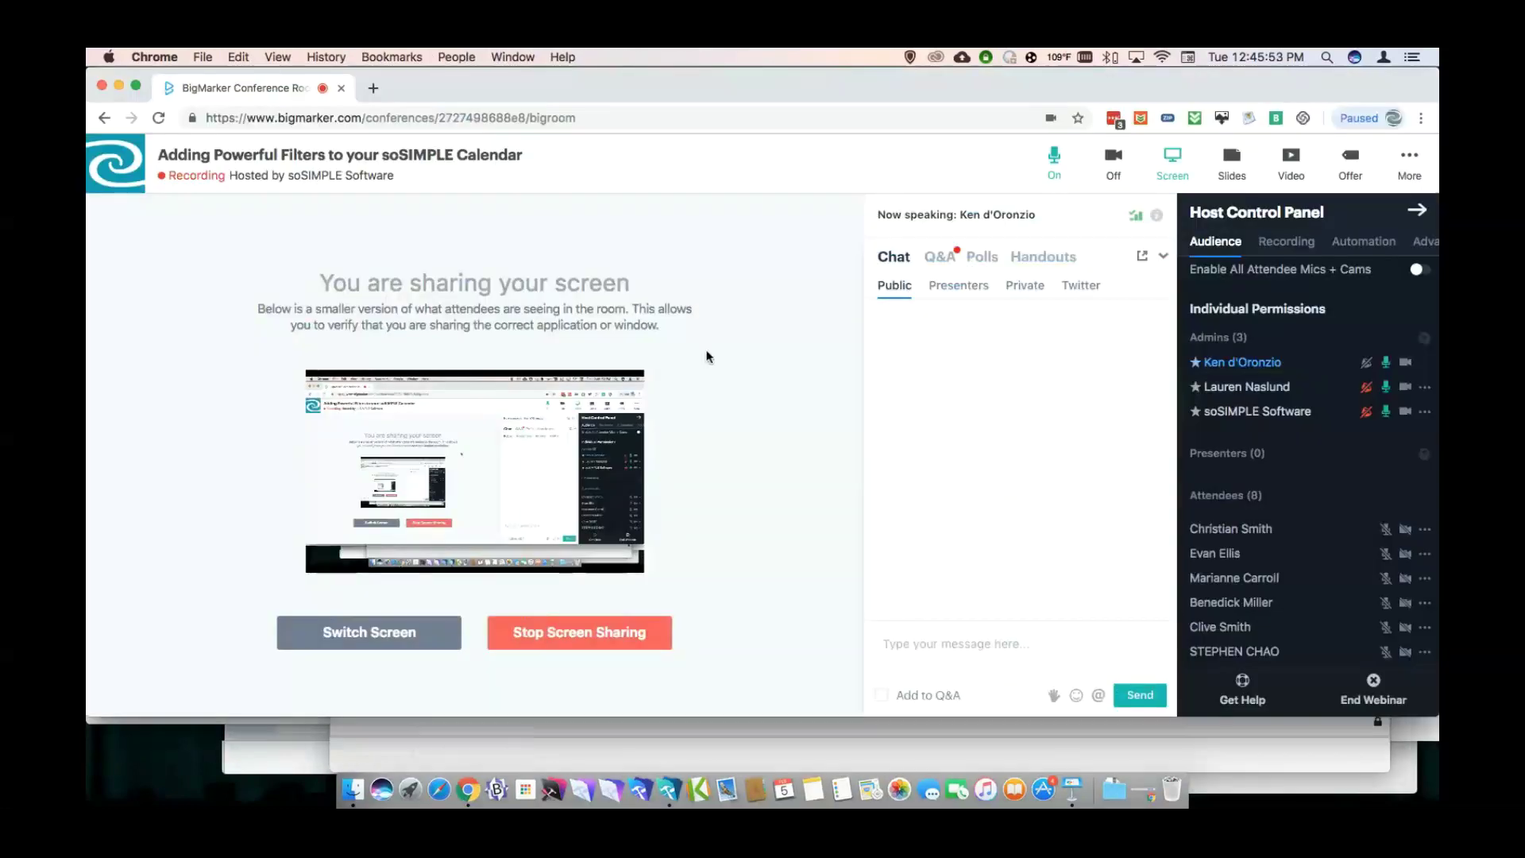
{"action": "key", "text": "super+t"}
{"action": "key", "text": "Return"}
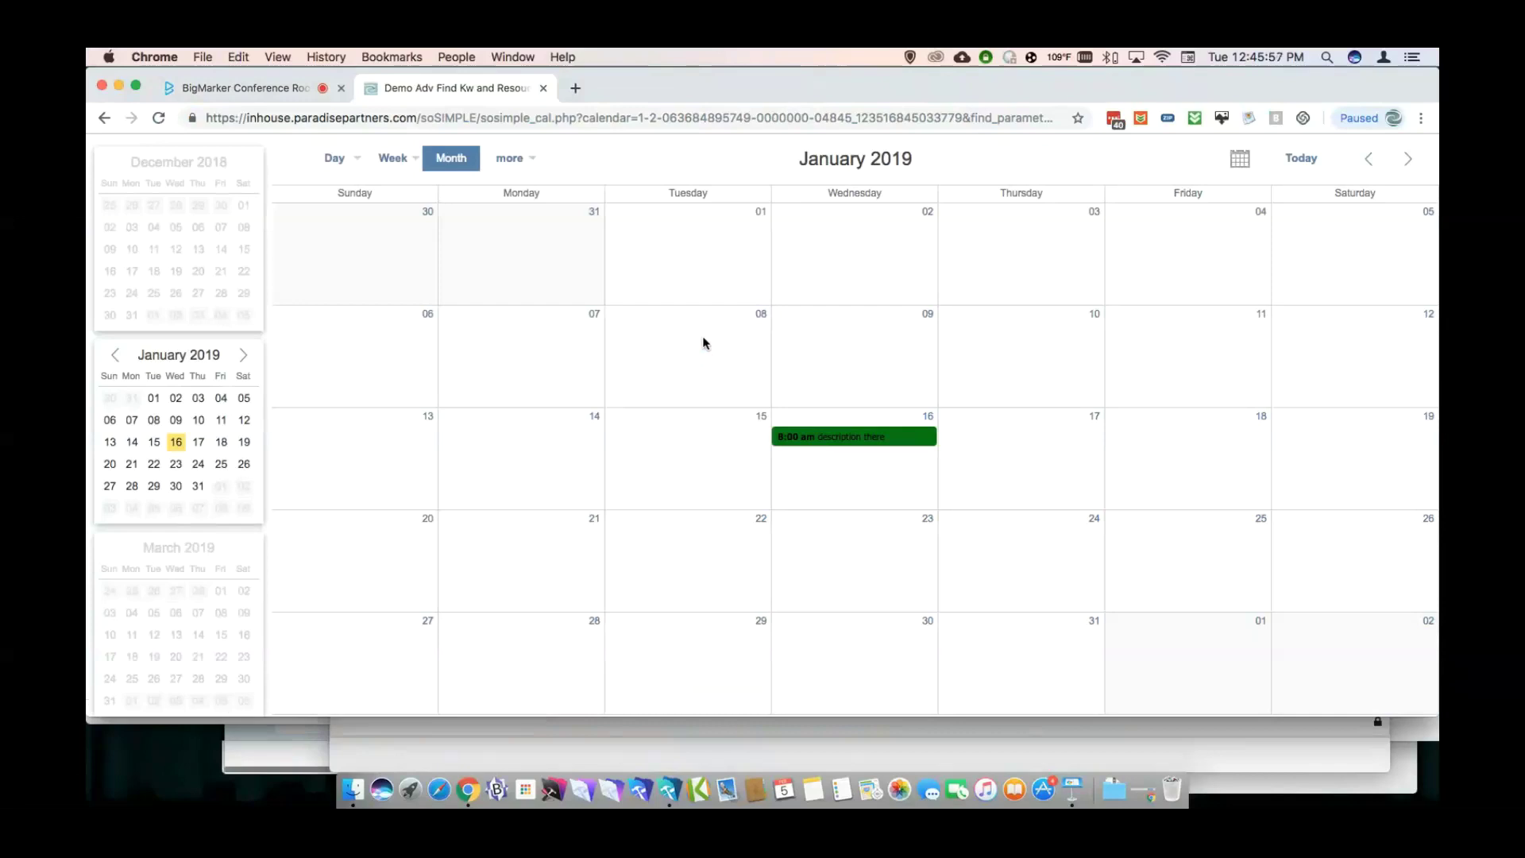
{"action": "left_click", "coordinate": [691, 119]}
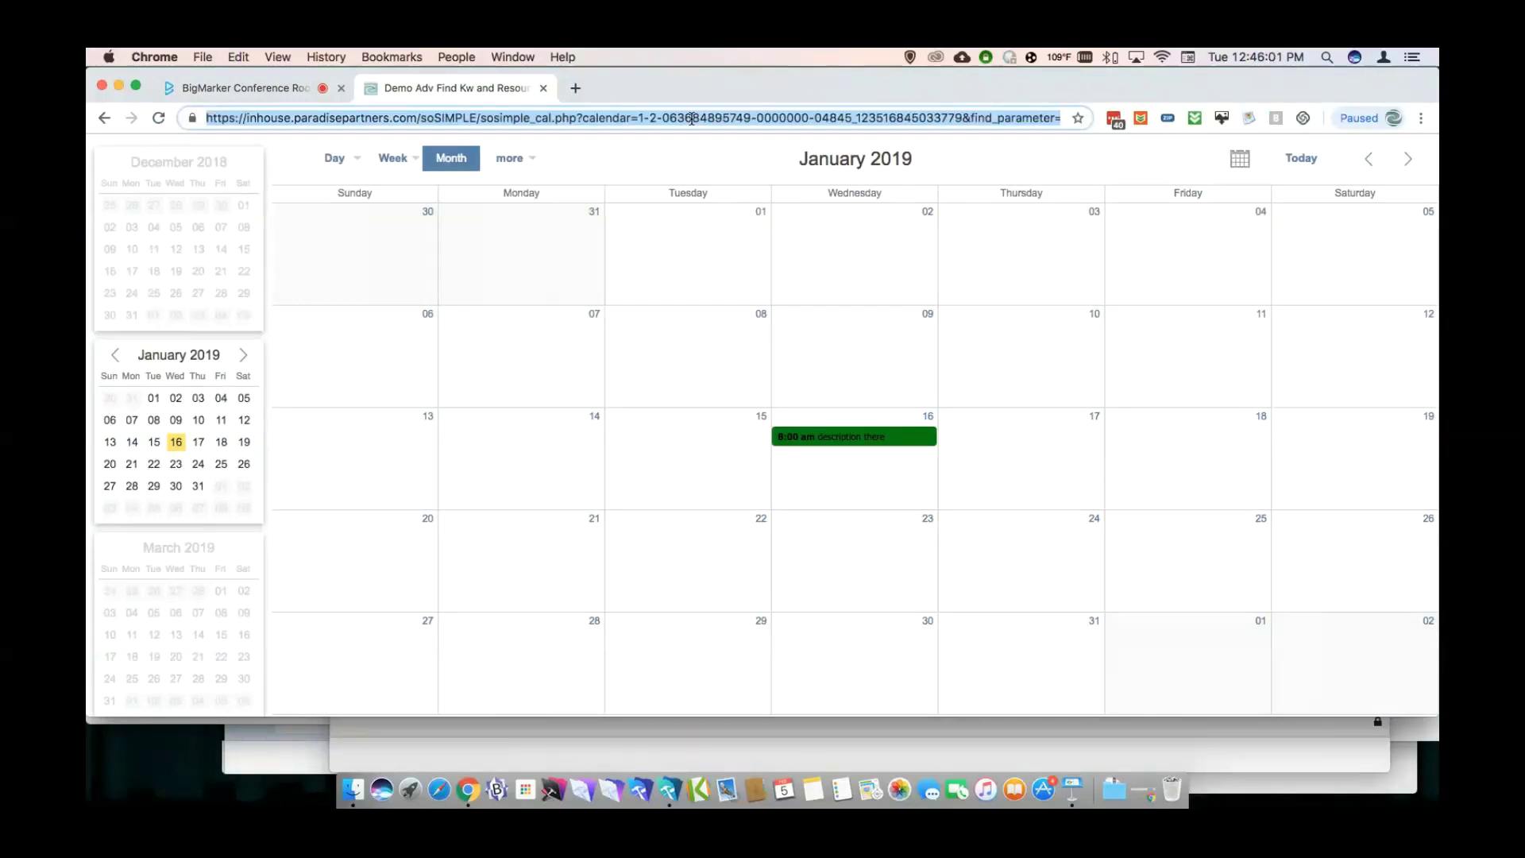
Switch back to FileMaker and set the update method of the Demo Adv Find secure calendar to Server-Side Async.
{"action": "key", "text": "super+Tab"}
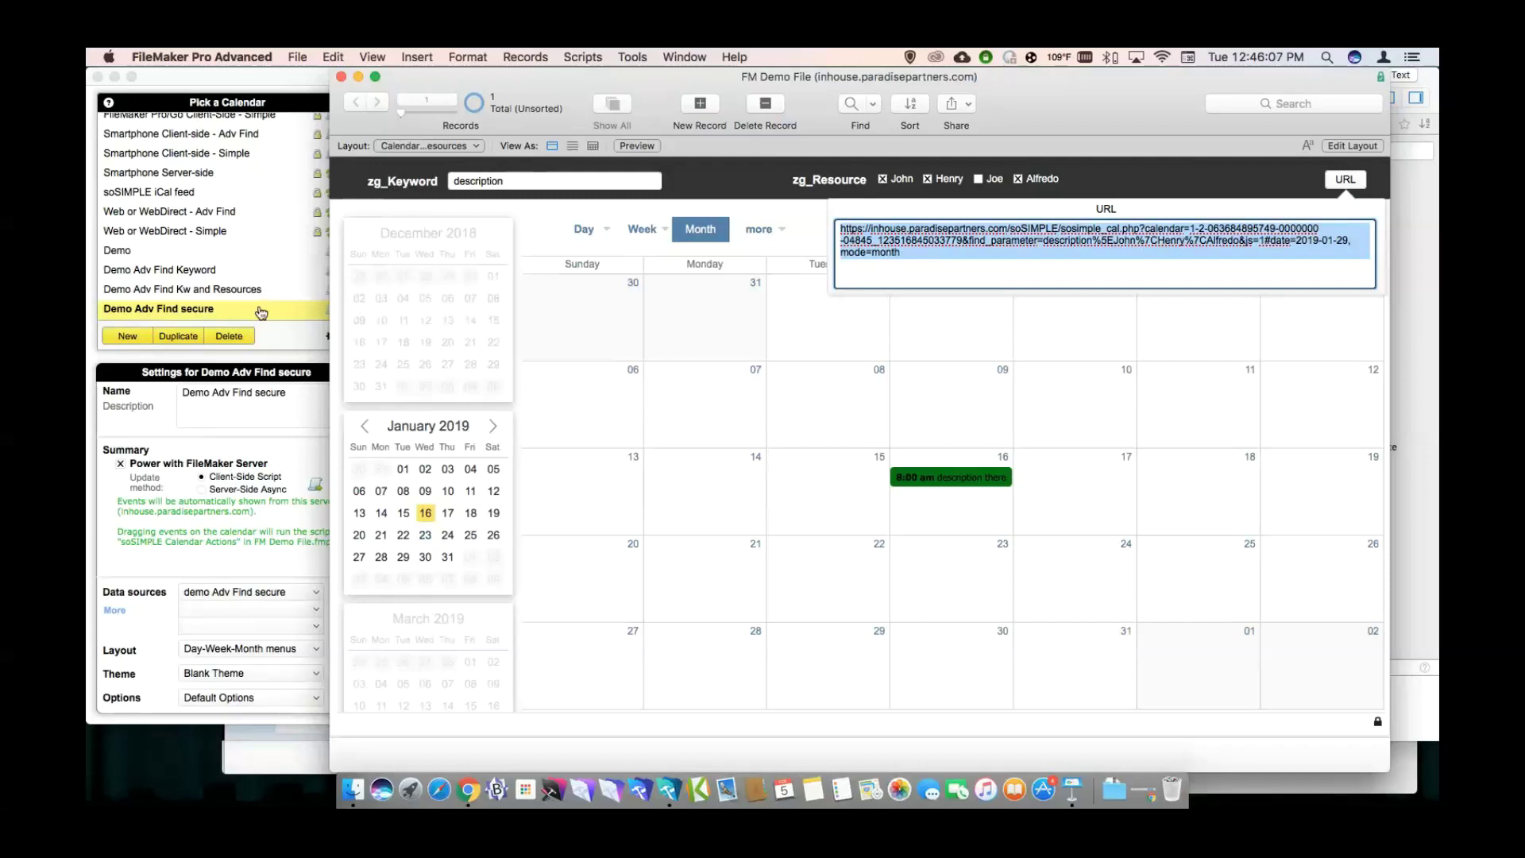
{"action": "left_click", "coordinate": [239, 372]}
{"action": "left_click", "coordinate": [200, 490]}
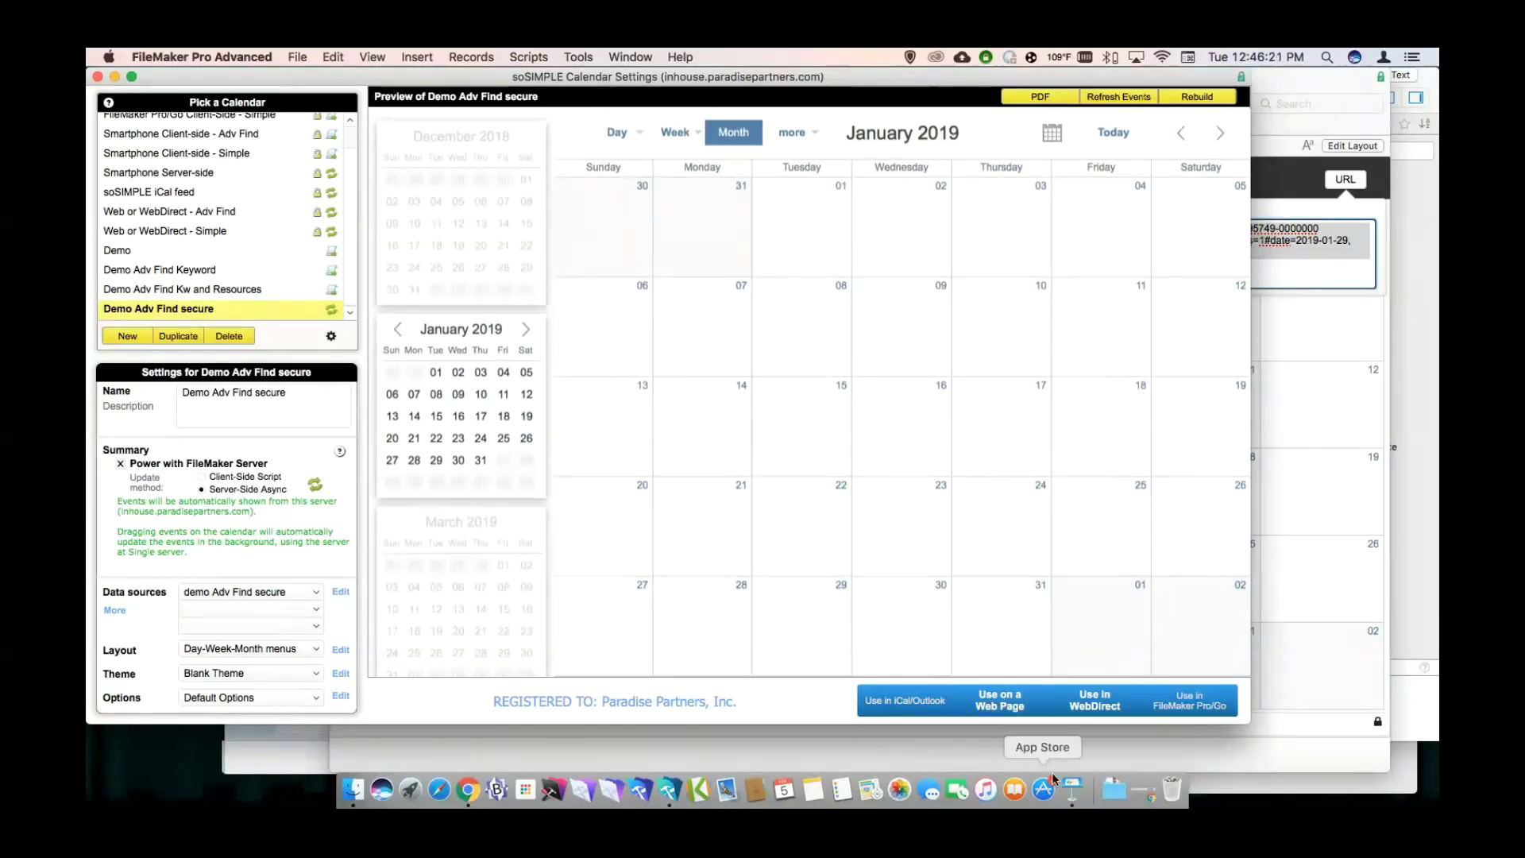
Switch to Keynote, play the presentation from the Demo slide to the Thank you slide, and exit the slideshow.
{"action": "left_click", "coordinate": [1072, 792]}
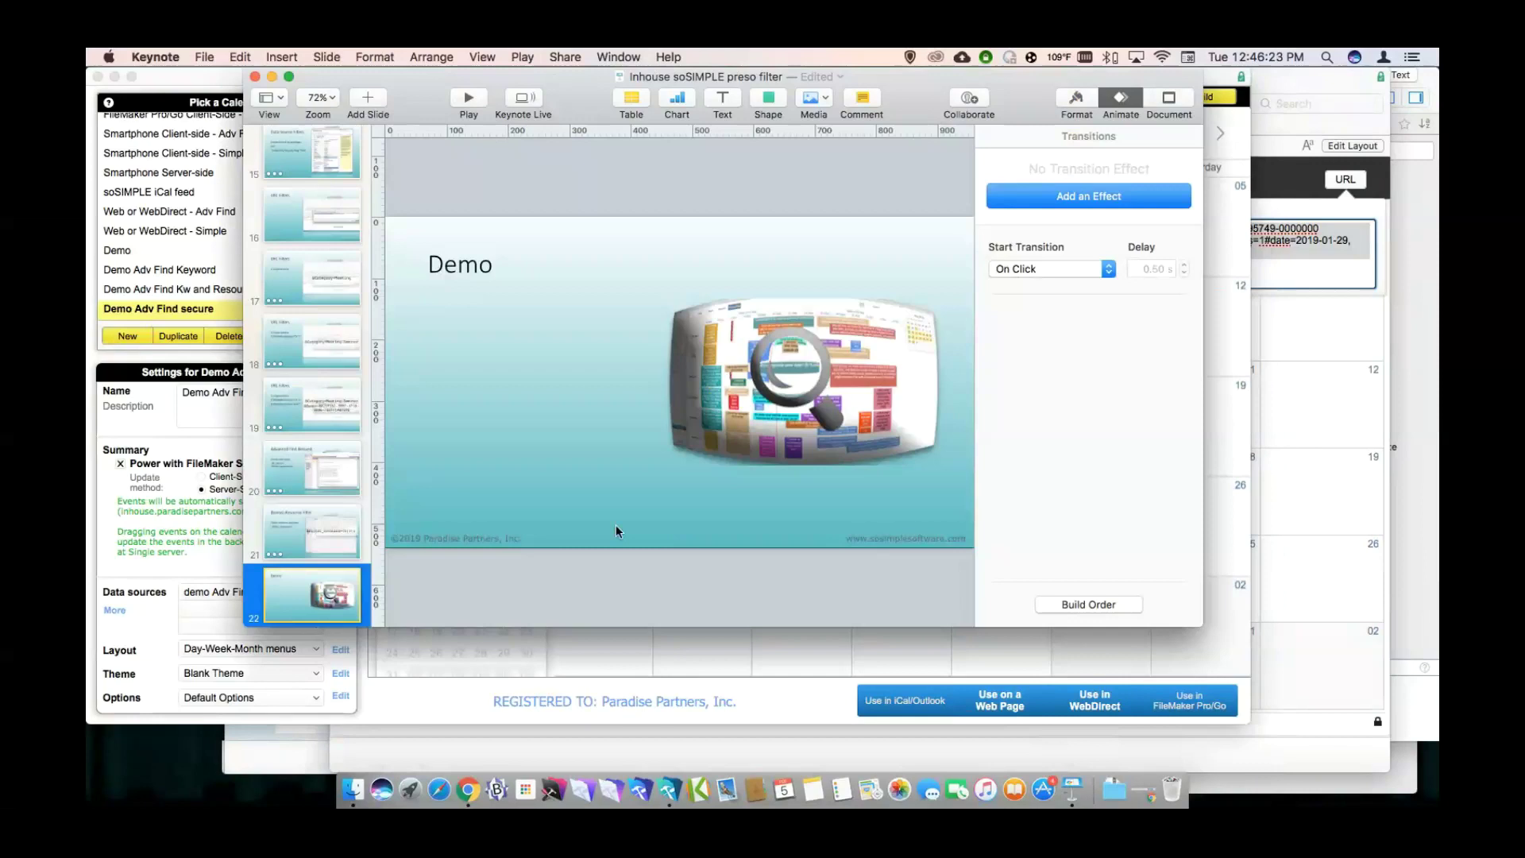
{"action": "left_click", "coordinate": [468, 97]}
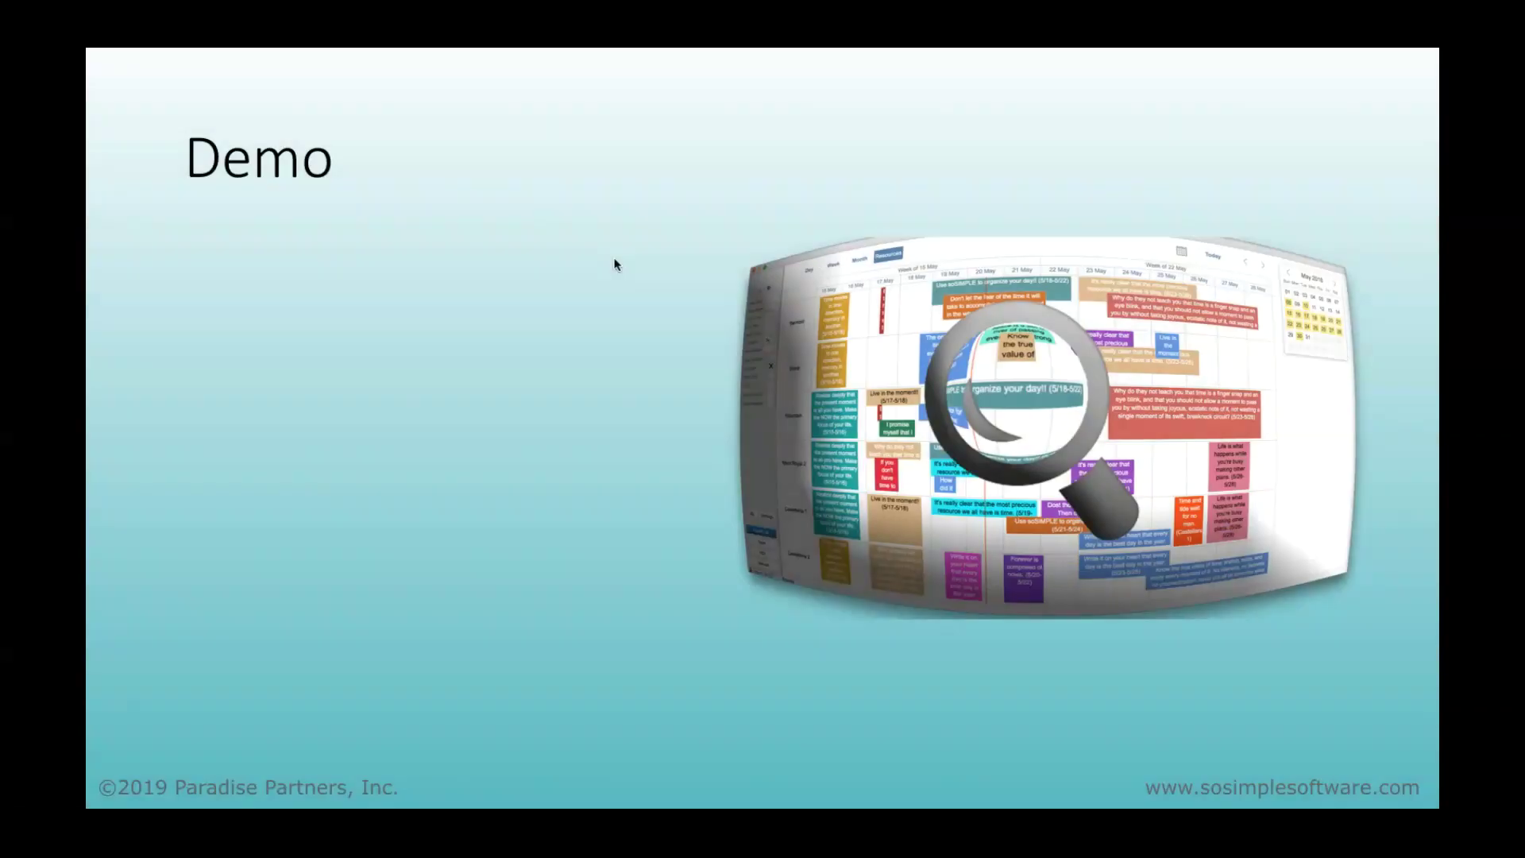
{"action": "left_click", "coordinate": [614, 259]}
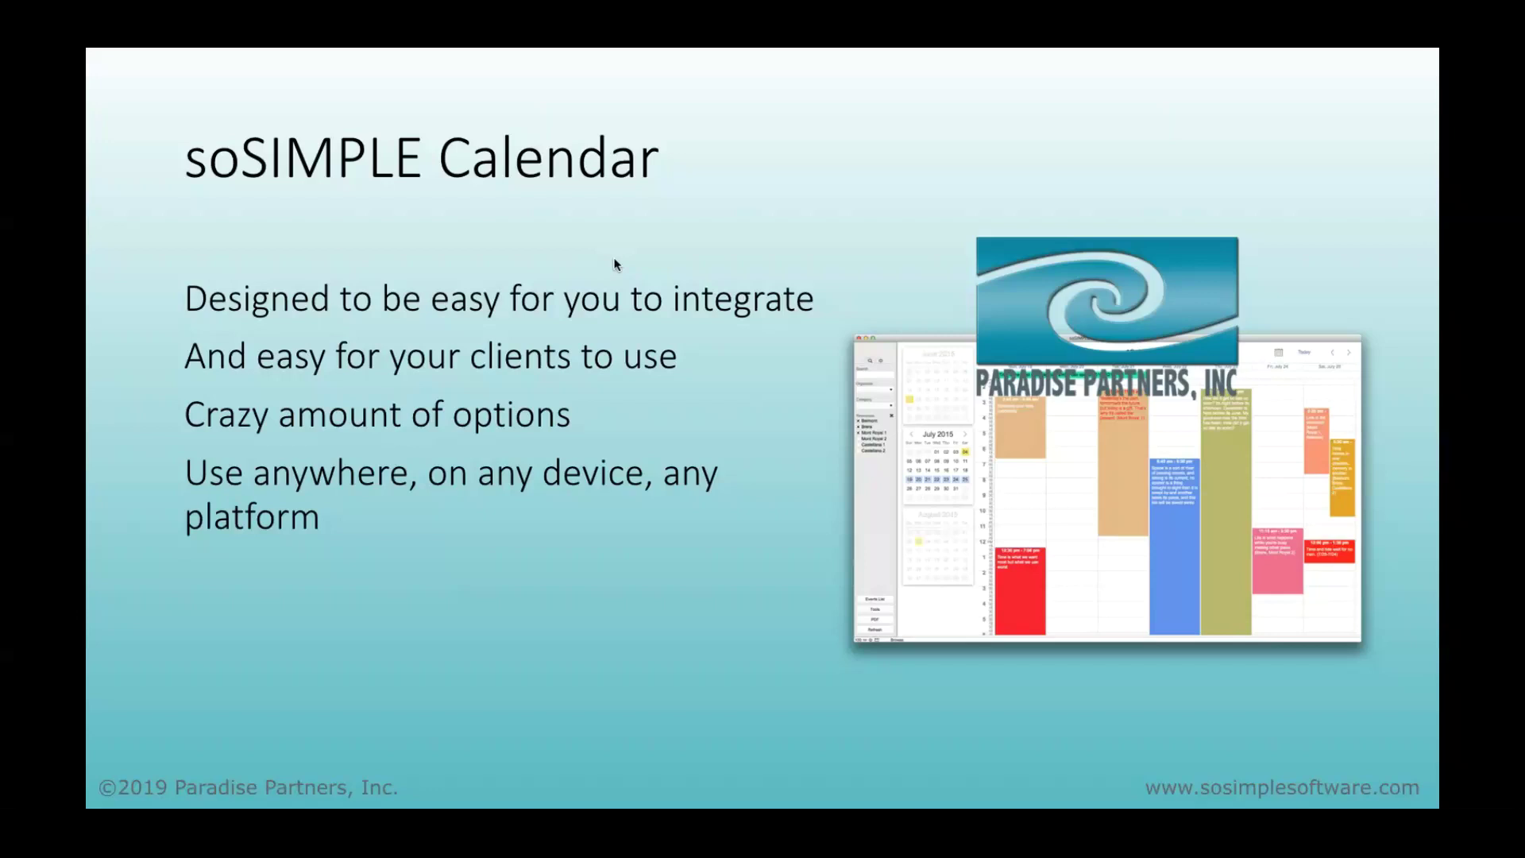
{"action": "key", "text": "Right"}
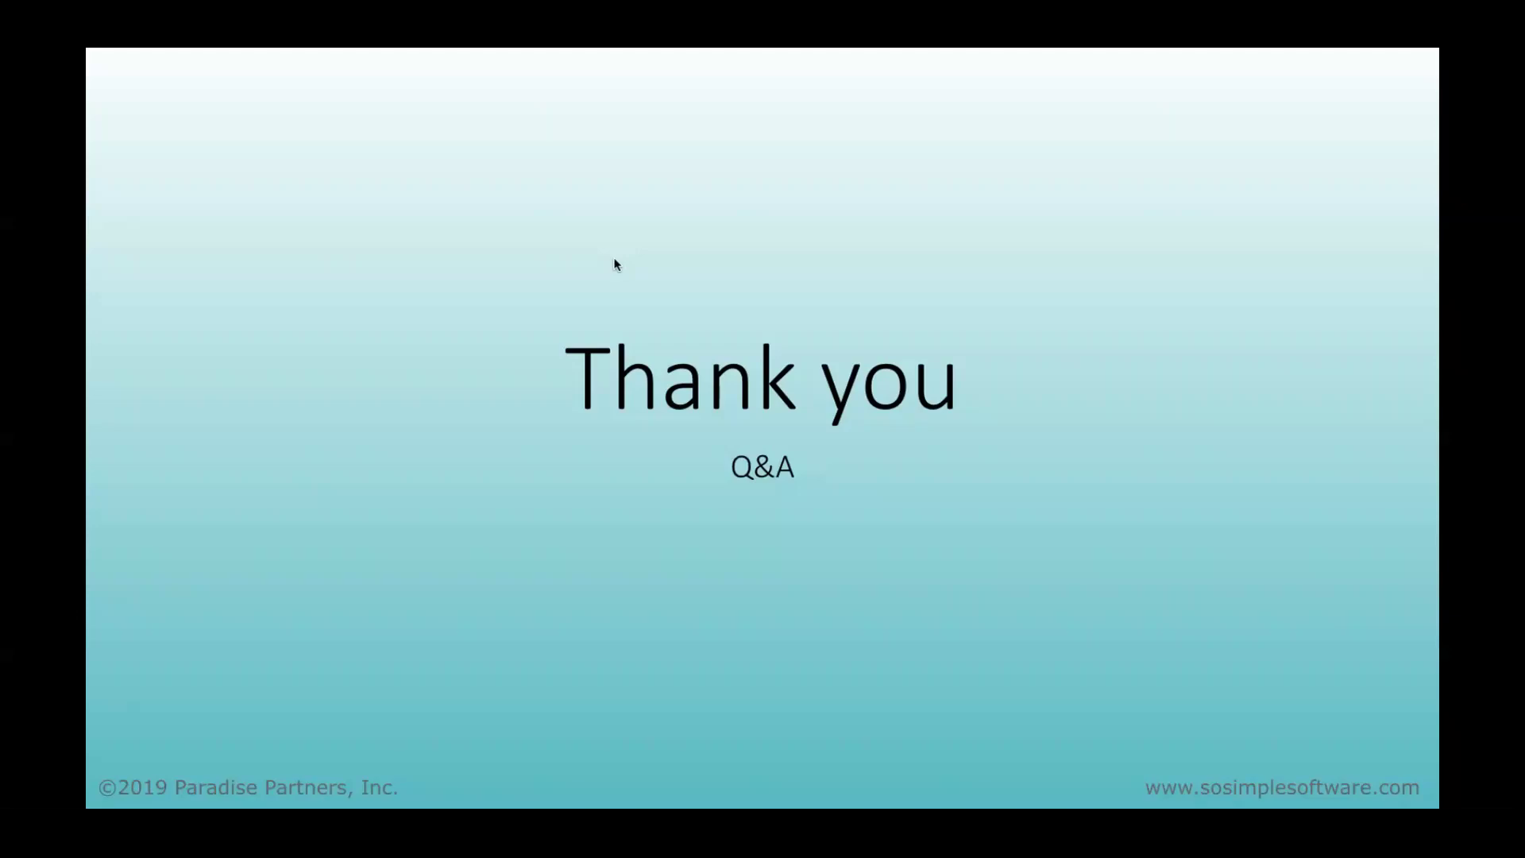
{"action": "key", "text": "Escape"}
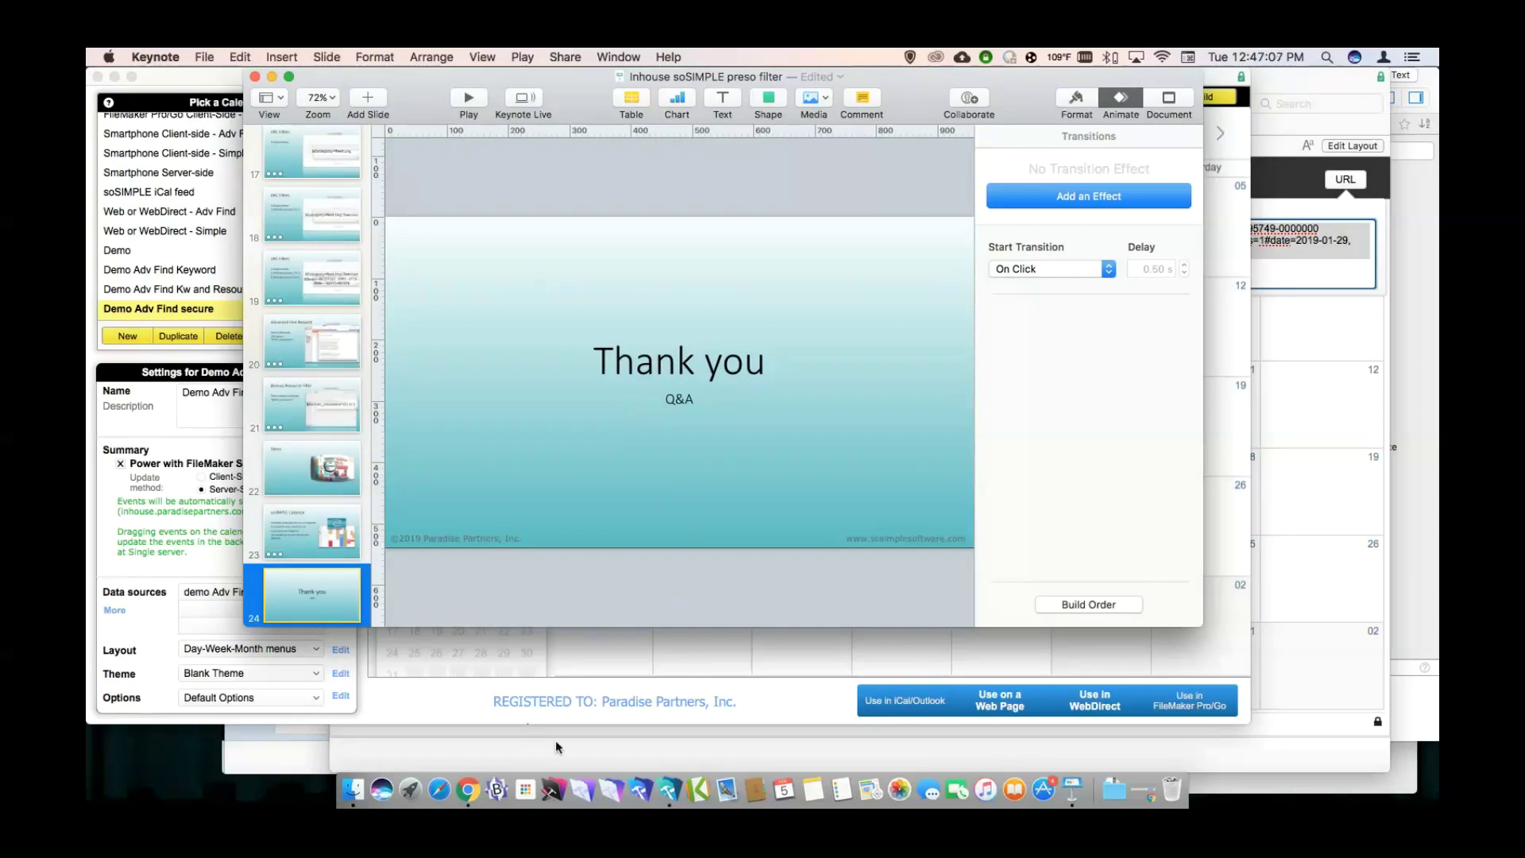
Switch to Chrome to show the filtered keyword and resources calendar.
{"action": "key", "text": "super+Tab"}
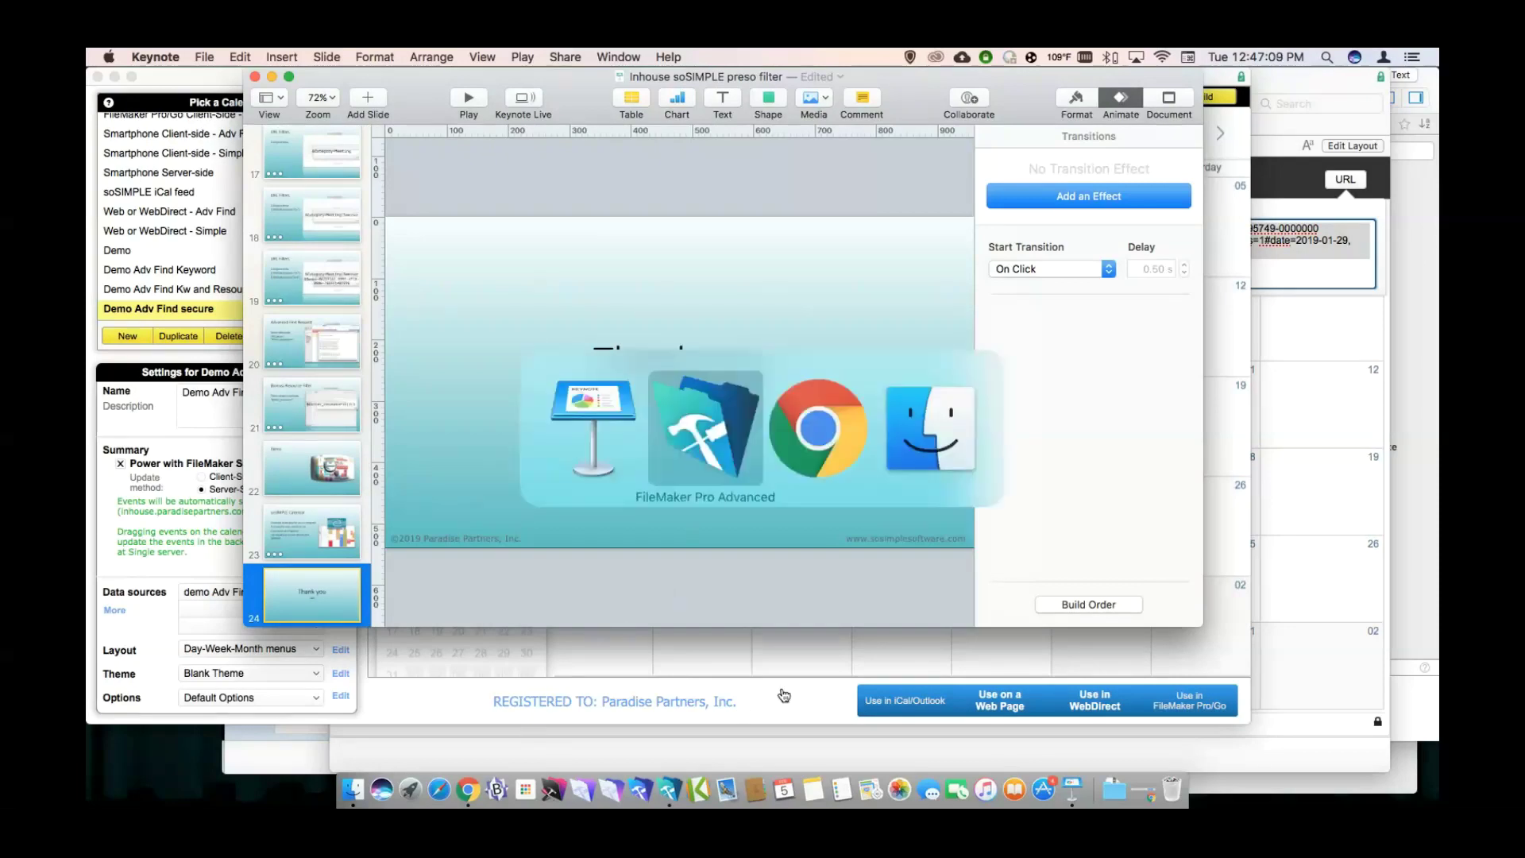
{"action": "key", "text": "super+Tab"}
{"action": "key", "text": "super+Tab"}
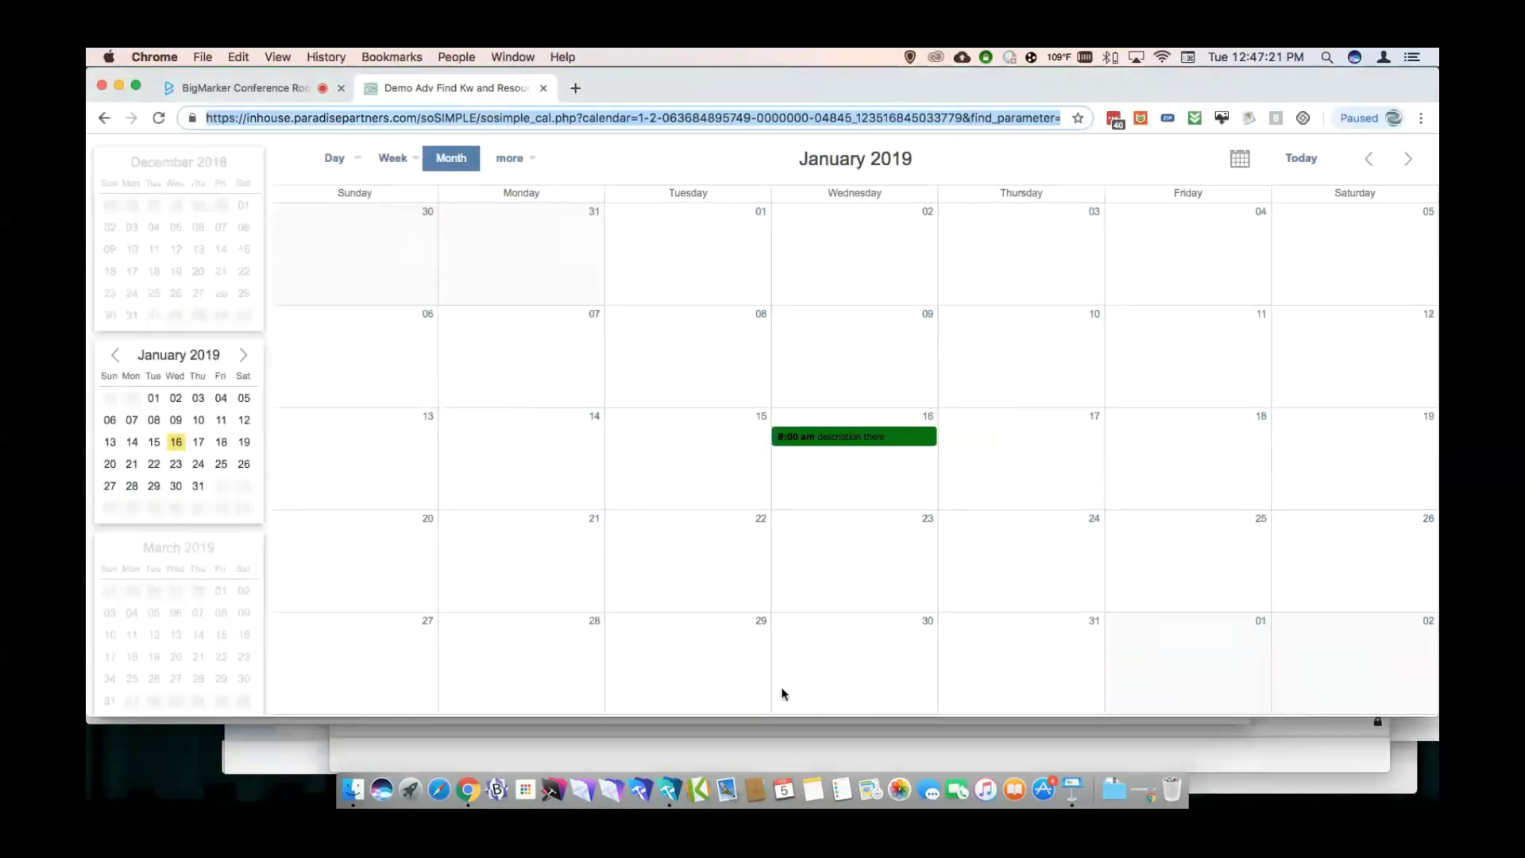
Switch to the BigMarker conference room in Chrome and submit Installation as the answer to the next-webinar poll.
{"action": "key", "text": "super+Tab"}
{"action": "key", "text": "super+Tab"}
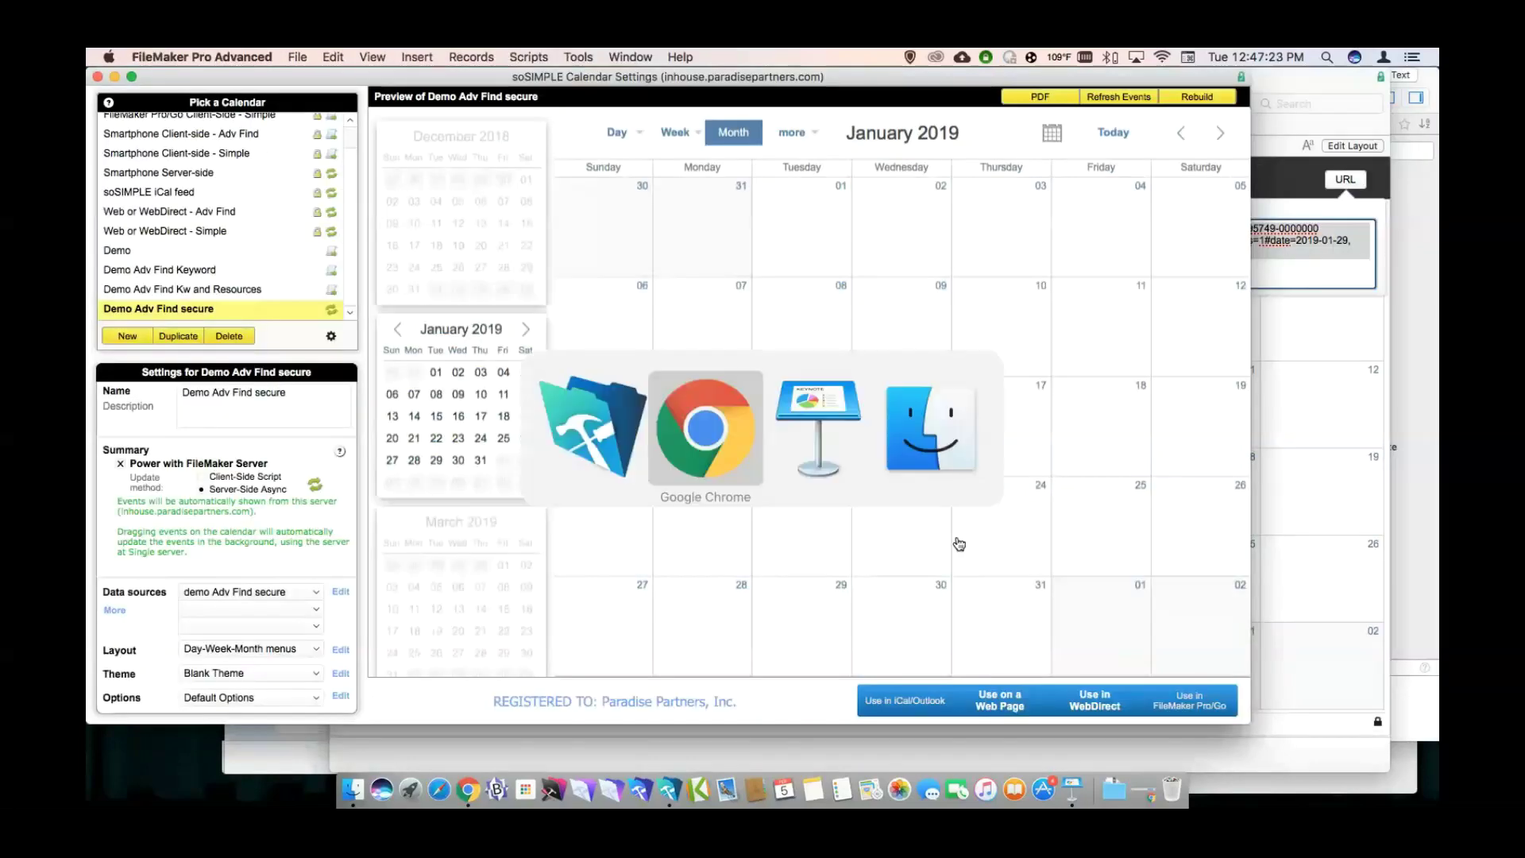
{"action": "left_click", "coordinate": [252, 87]}
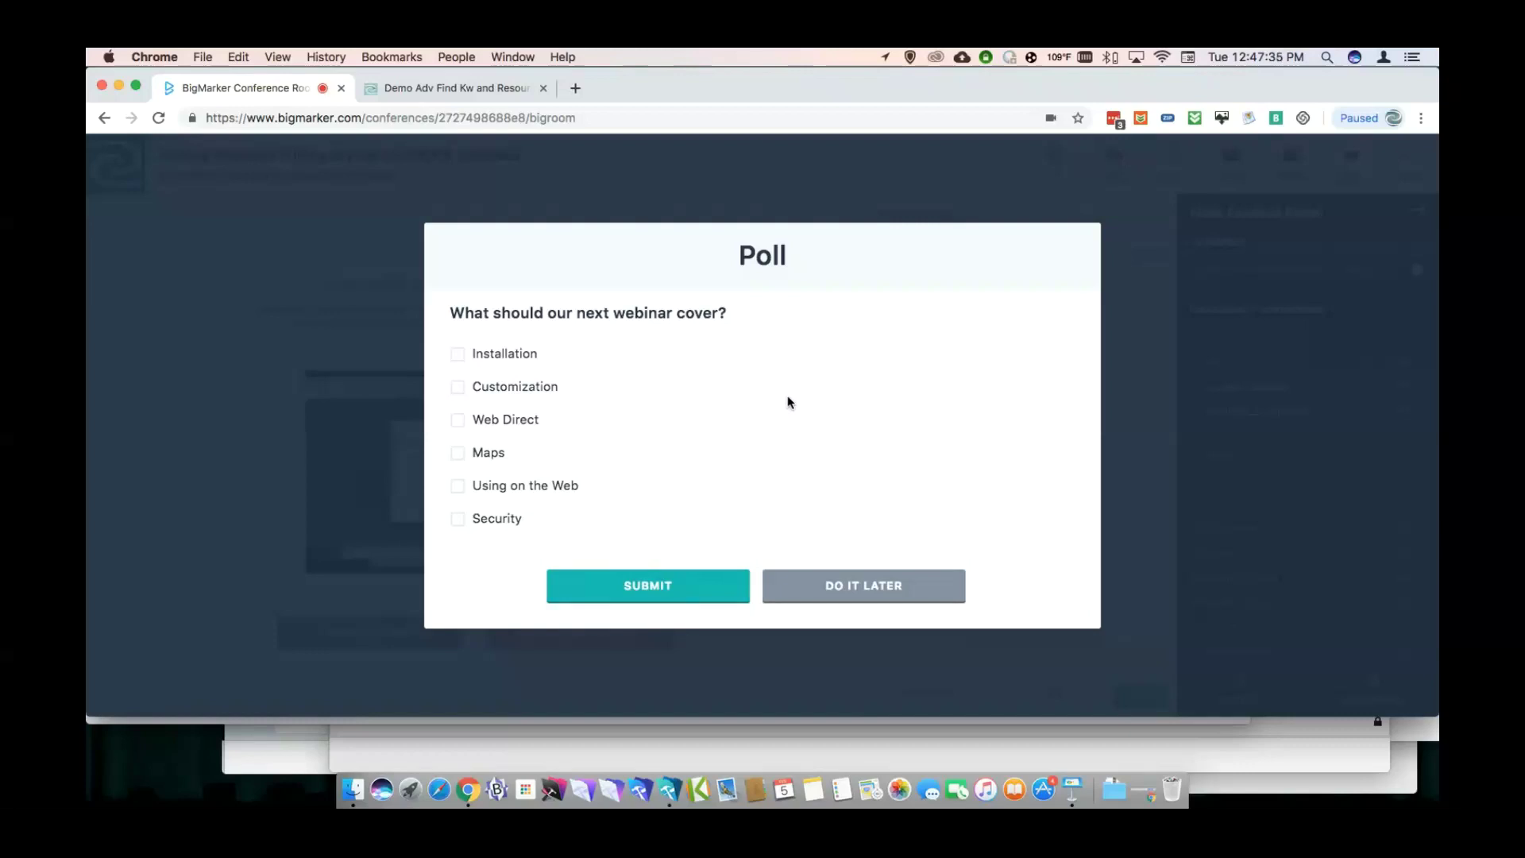
{"action": "left_click", "coordinate": [459, 356]}
{"action": "left_click", "coordinate": [599, 585]}
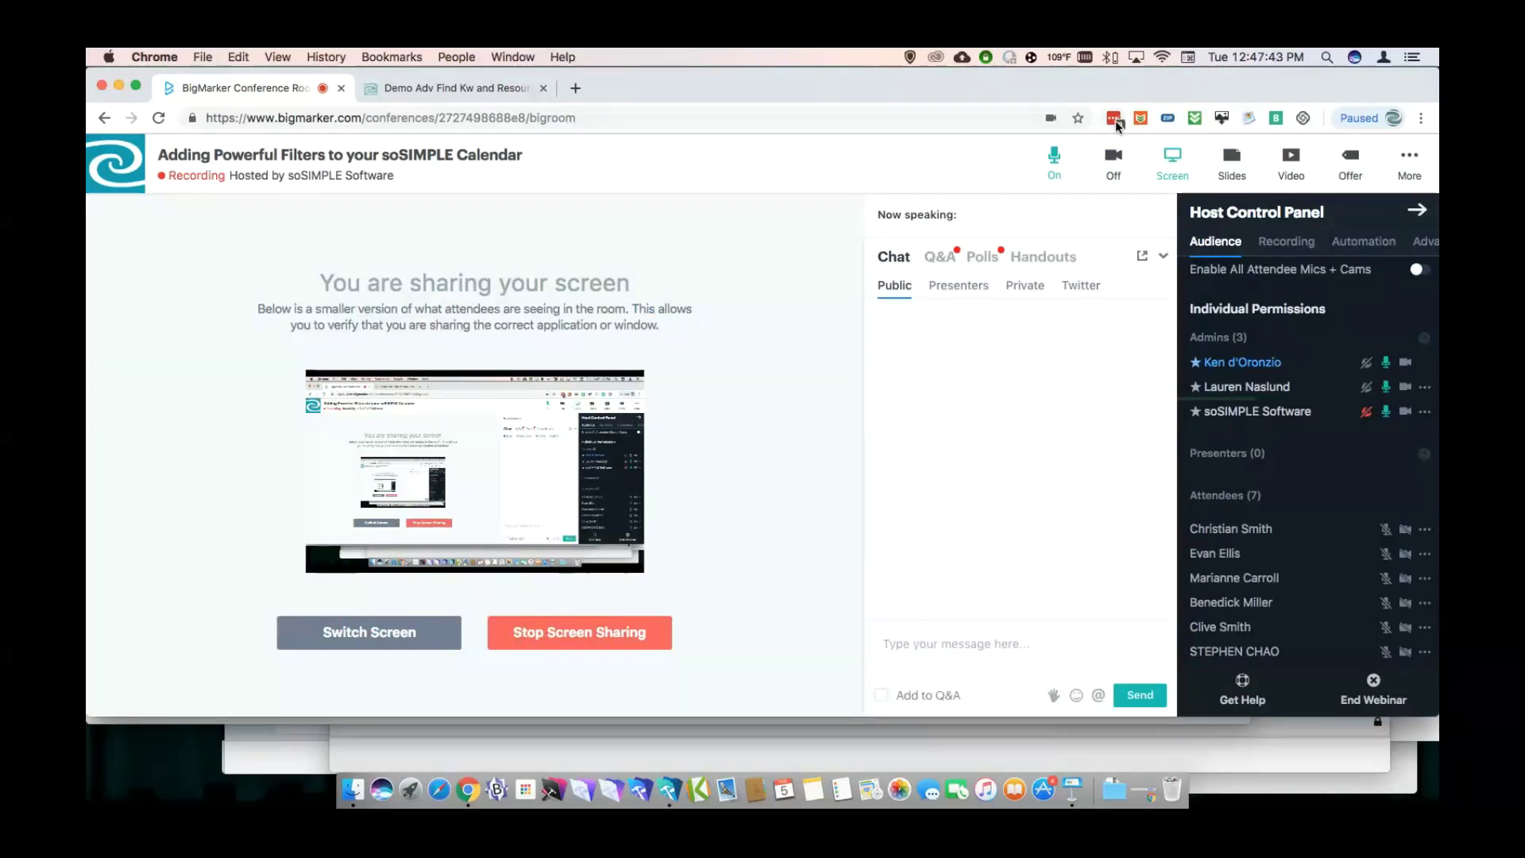
Turn on the webcam in the audio and video test and continue to the webinar.
{"action": "left_click", "coordinate": [1113, 161]}
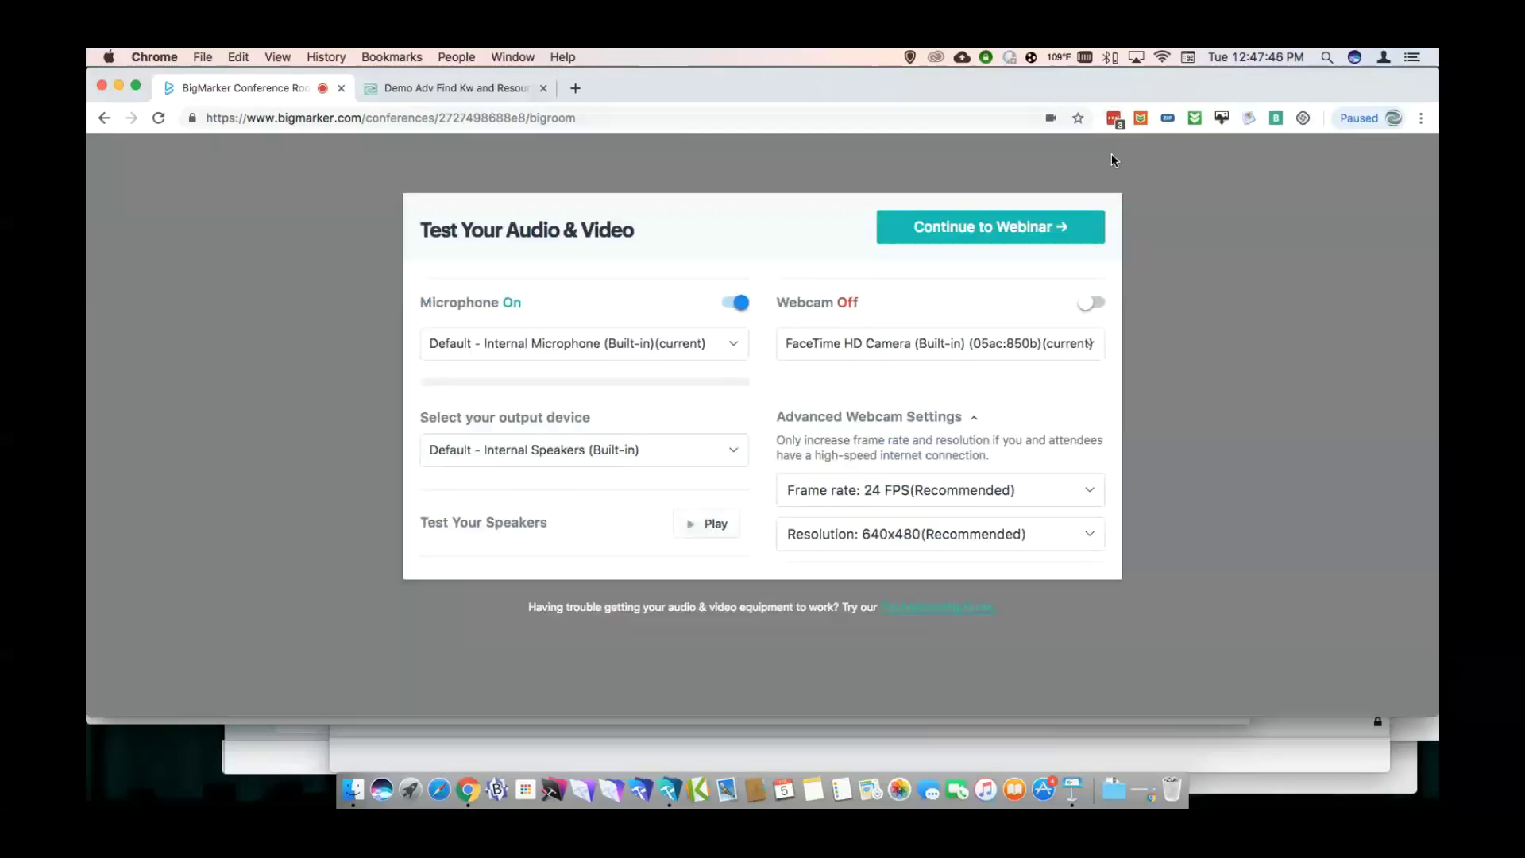
{"action": "left_click", "coordinate": [1096, 306]}
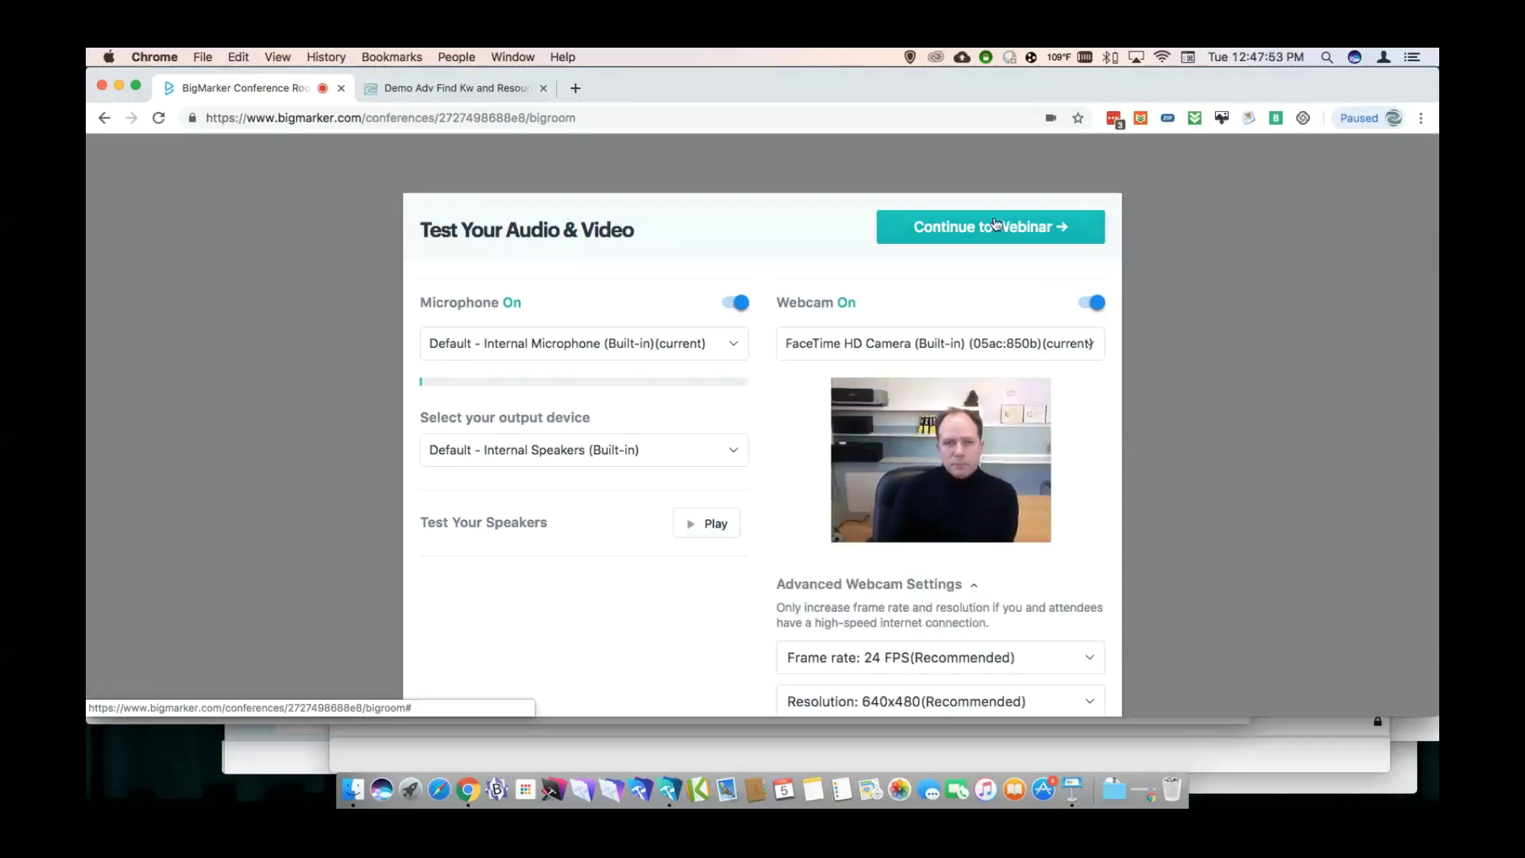
{"action": "left_click", "coordinate": [1035, 228]}
Switch back to FileMaker, bring the FM Demo File - 3 window forward, and show its Calendar - URL Filter layout.
{"action": "left_click", "coordinate": [449, 89]}
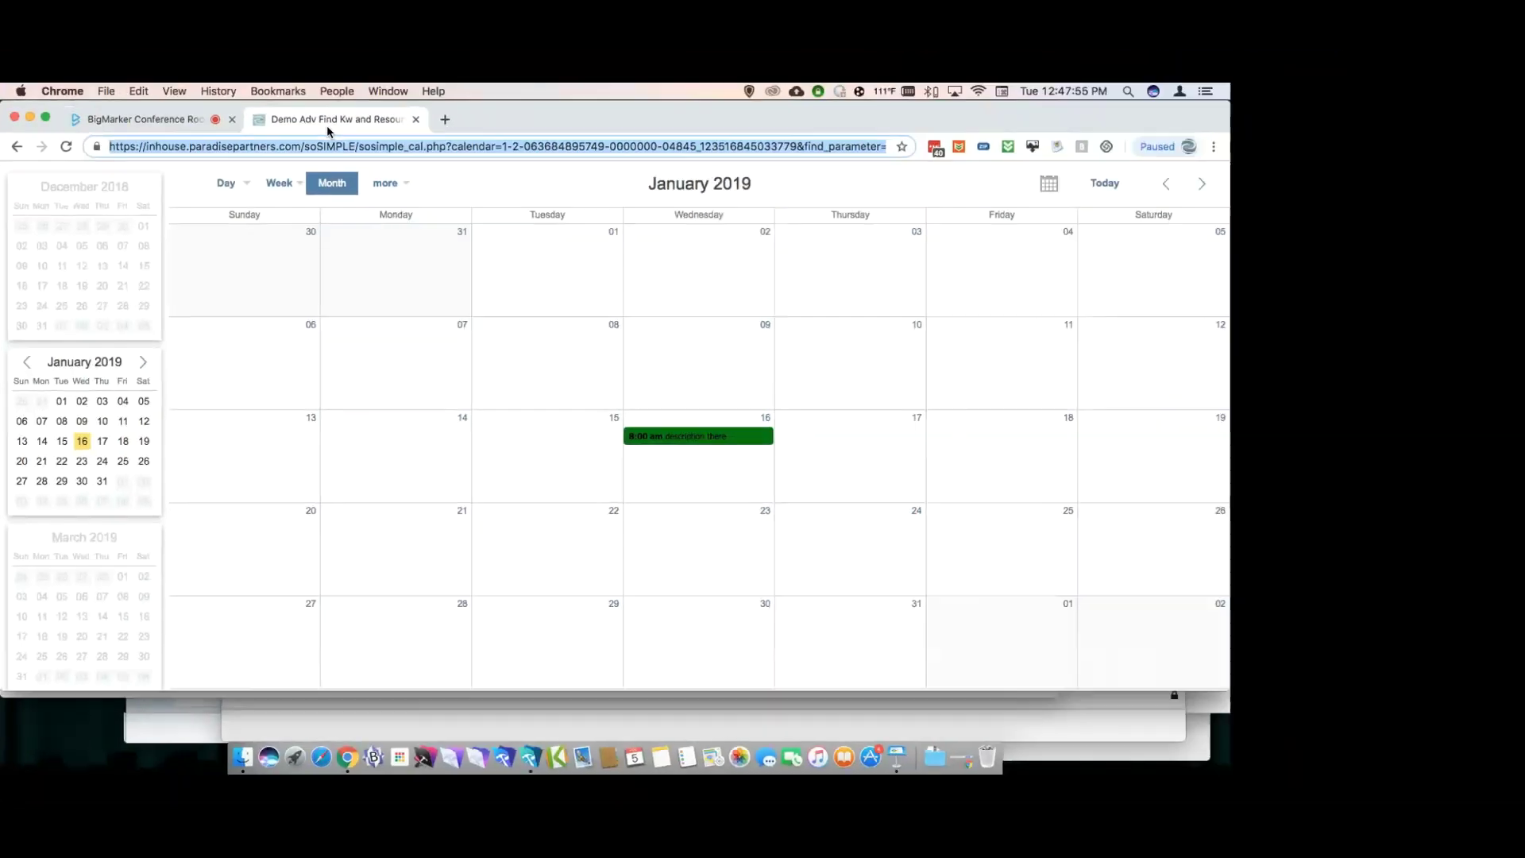
{"action": "key", "text": "super+Tab"}
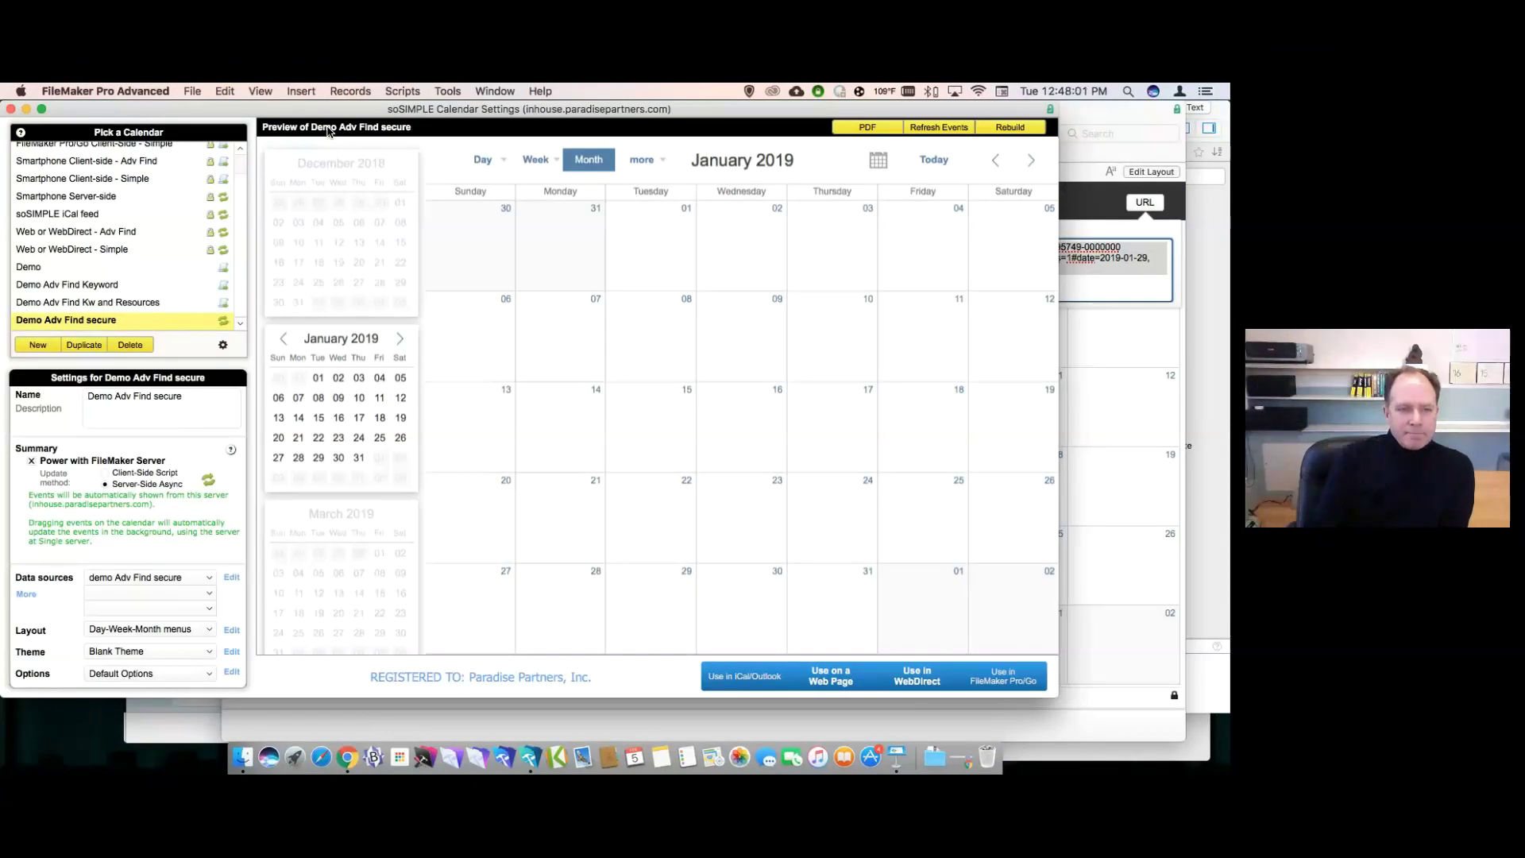
{"action": "key", "text": "super+grave"}
{"action": "key", "text": "super+grave"}
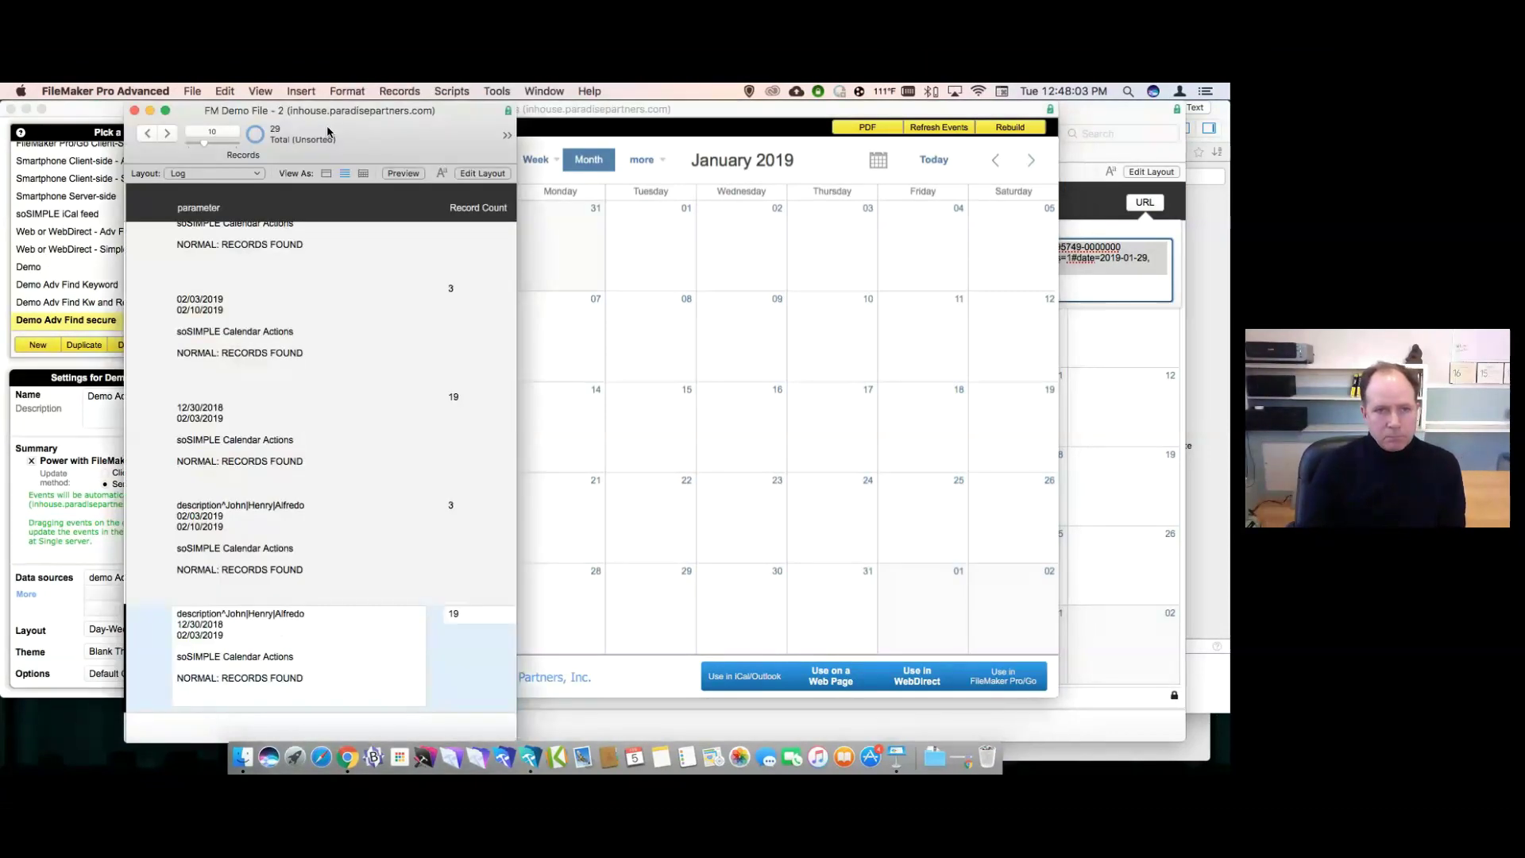
{"action": "key", "text": "super+grave"}
{"action": "key", "text": "super+grave"}
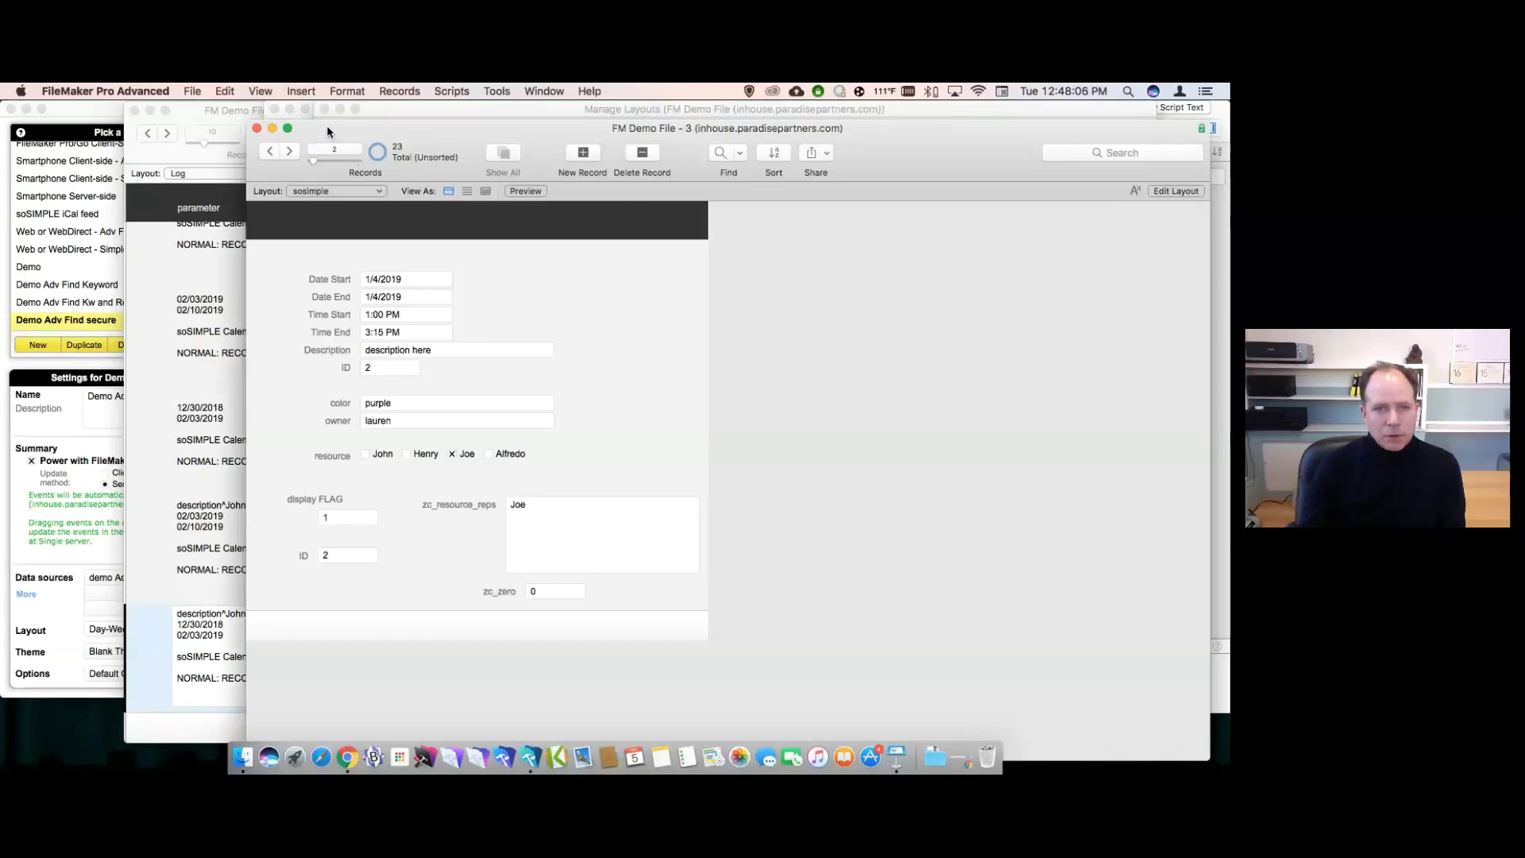
{"action": "left_click", "coordinate": [332, 191]}
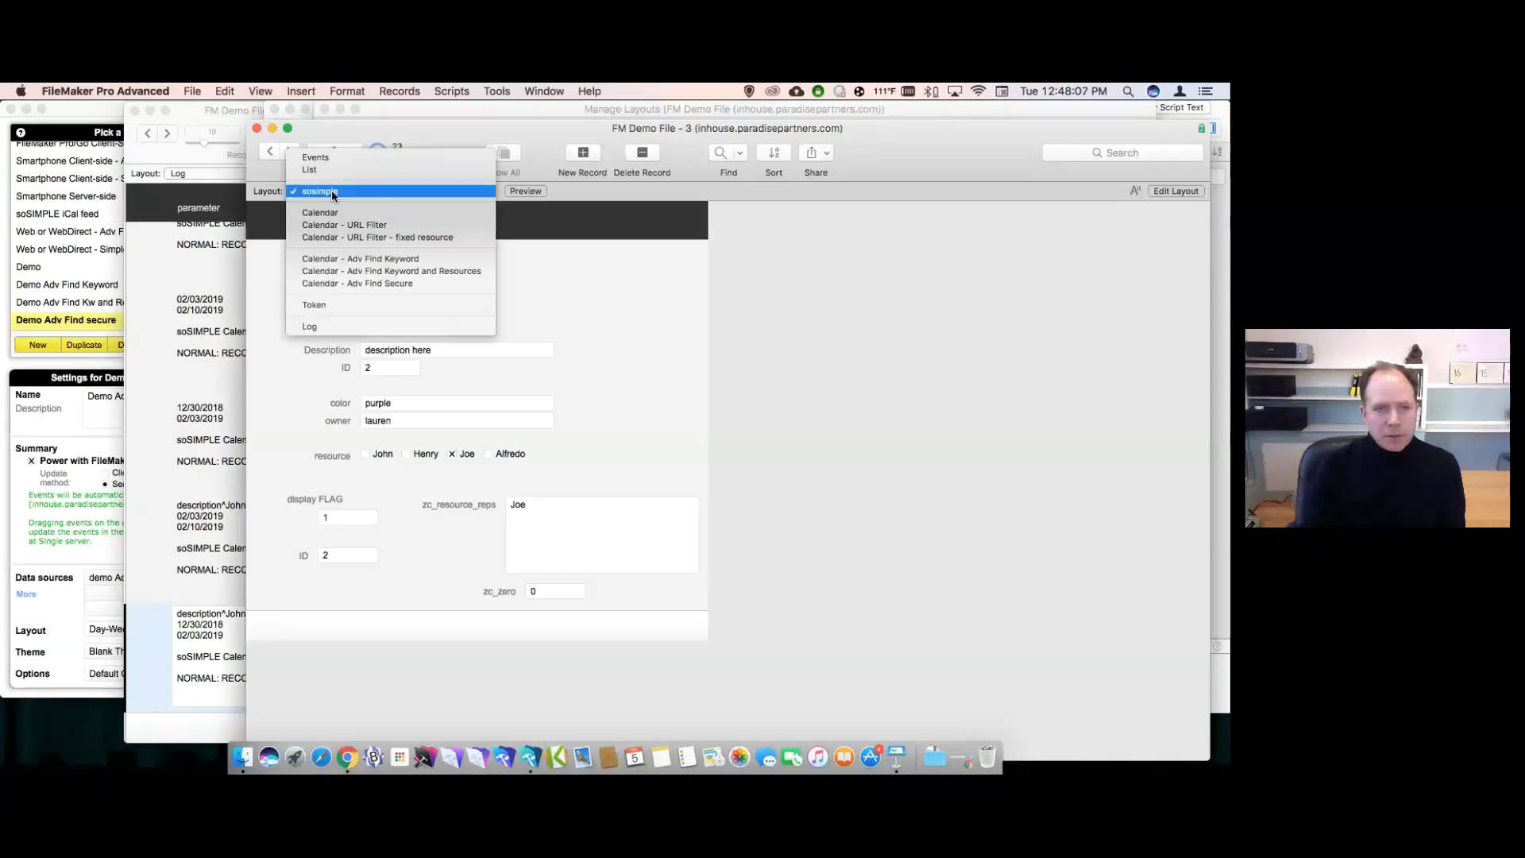
{"action": "left_click", "coordinate": [338, 216]}
{"action": "left_click", "coordinate": [331, 193]}
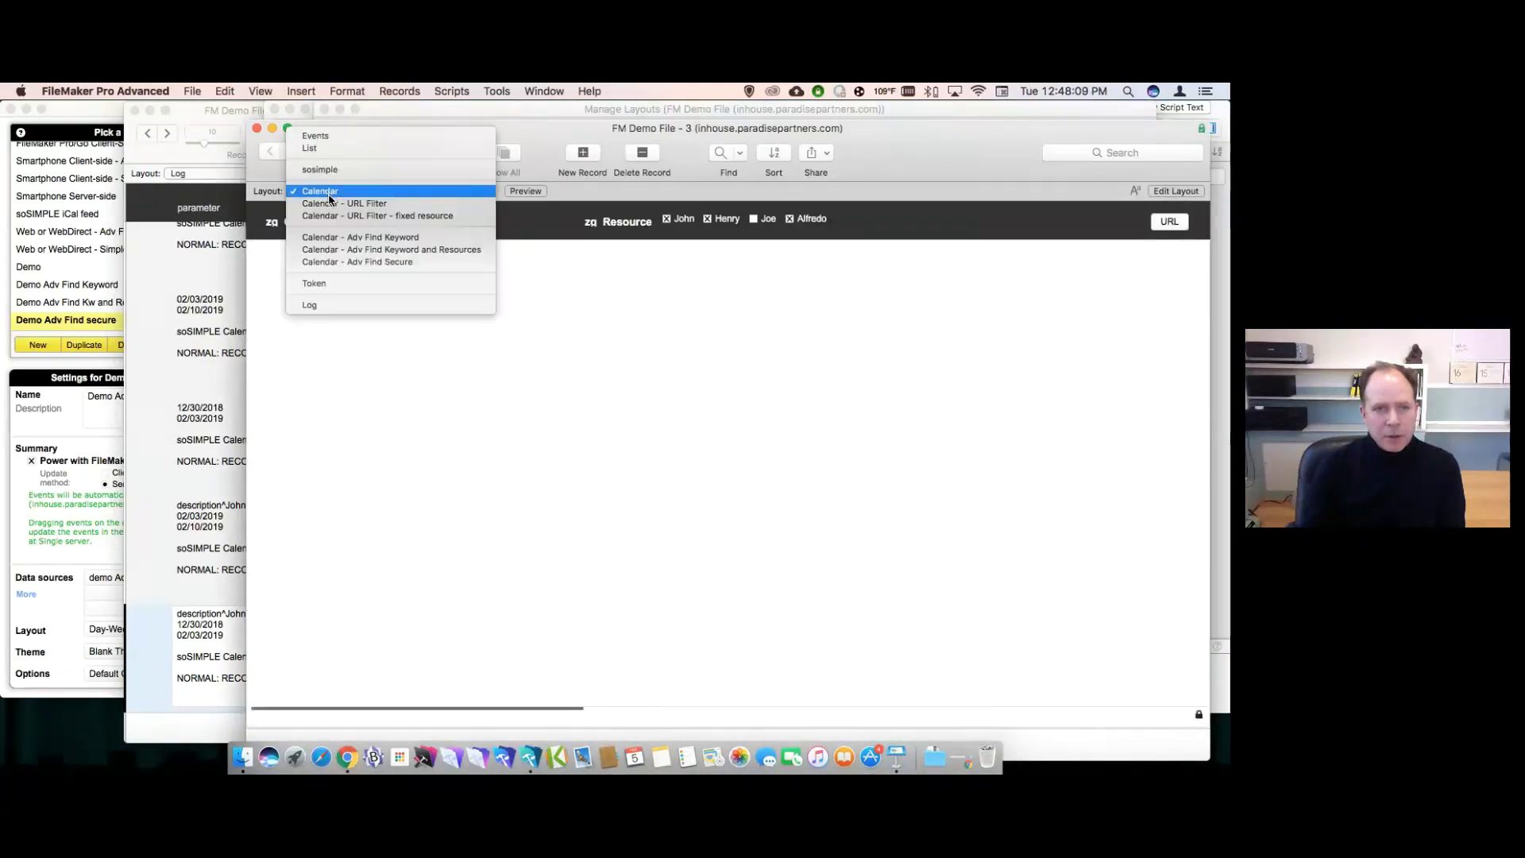
{"action": "left_click", "coordinate": [331, 203]}
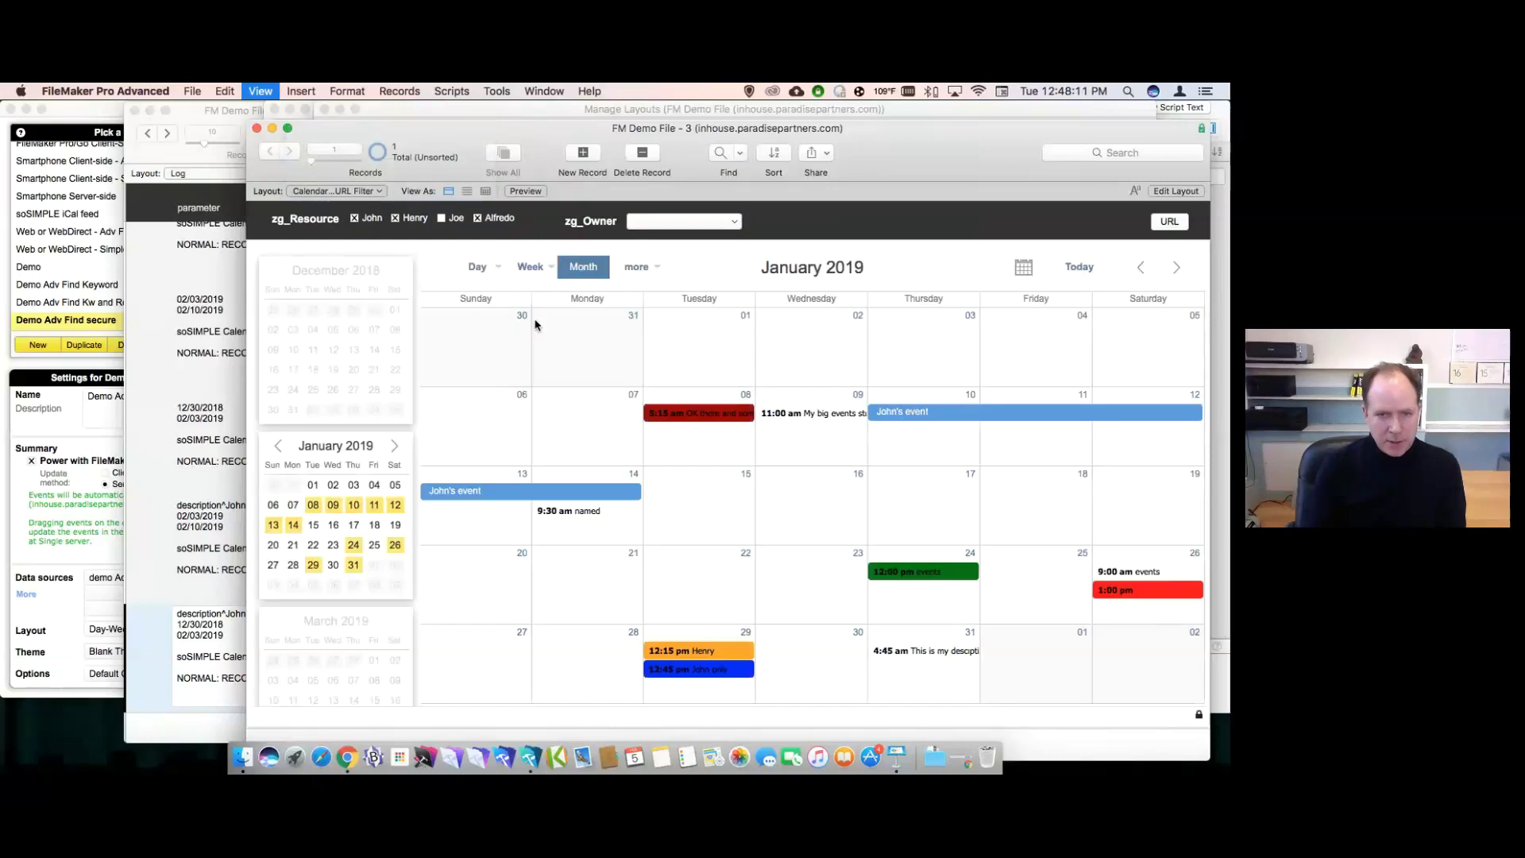
Examine the owner and resource parameters in the calendar web viewer's address, then close the setup and return to Browse mode.
{"action": "key", "text": "super+l"}
{"action": "double_click", "coordinate": [534, 324]}
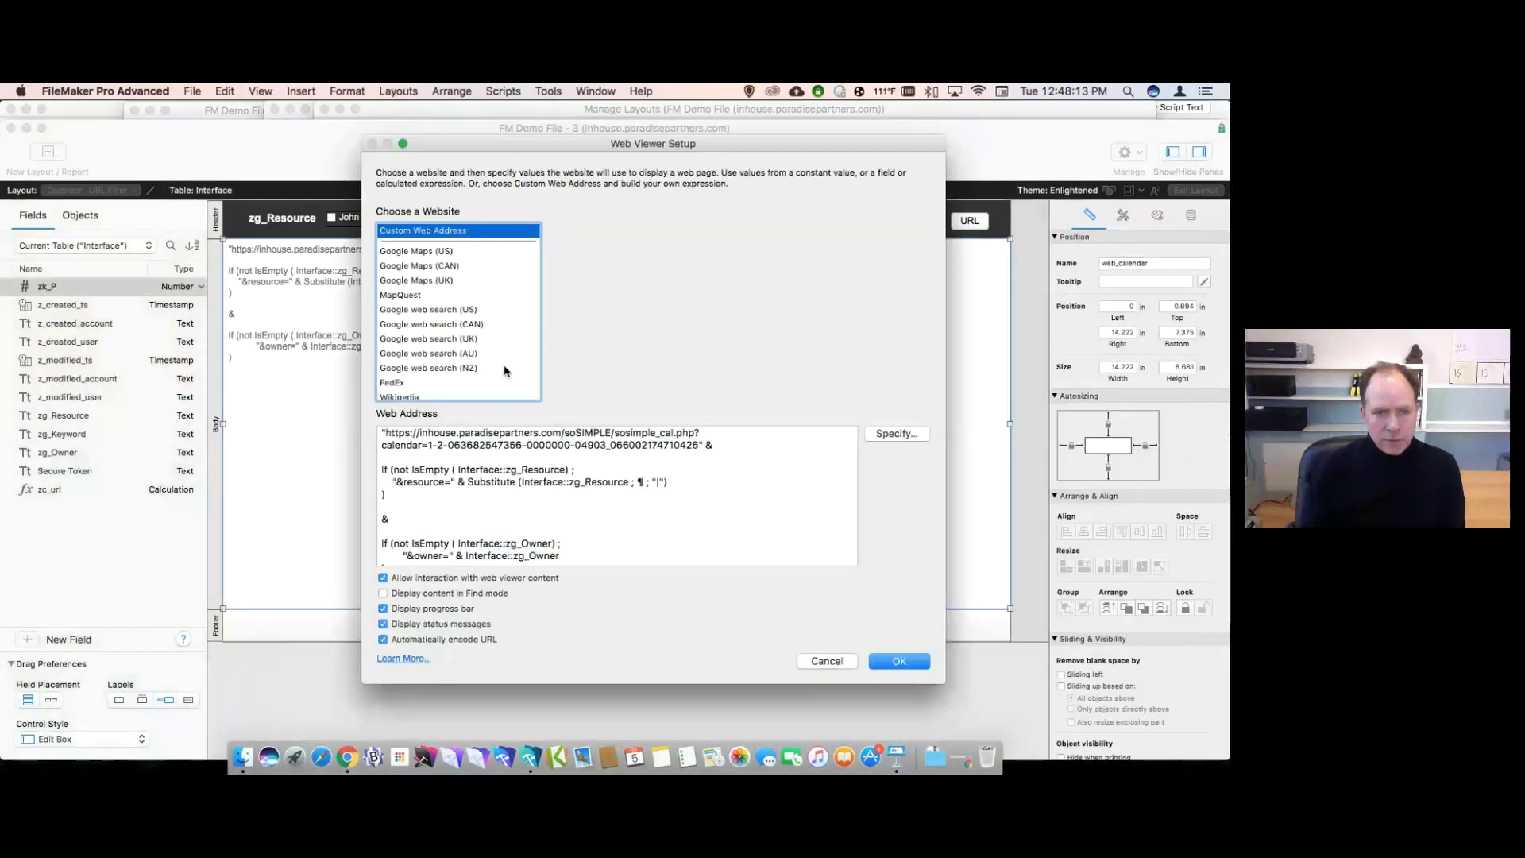
{"action": "left_click", "coordinate": [430, 553]}
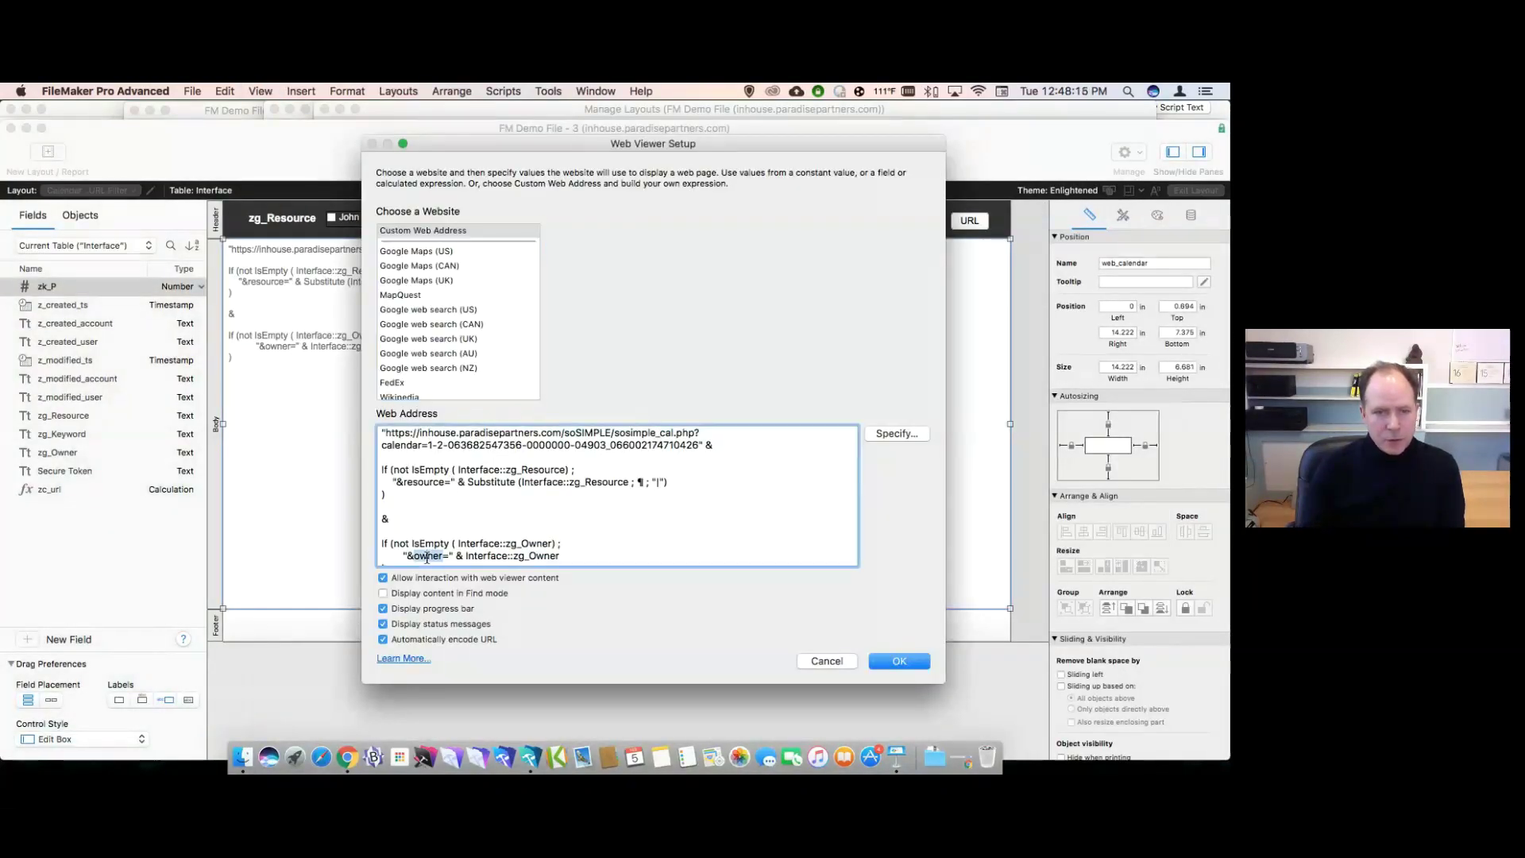
{"action": "double_click", "coordinate": [419, 483]}
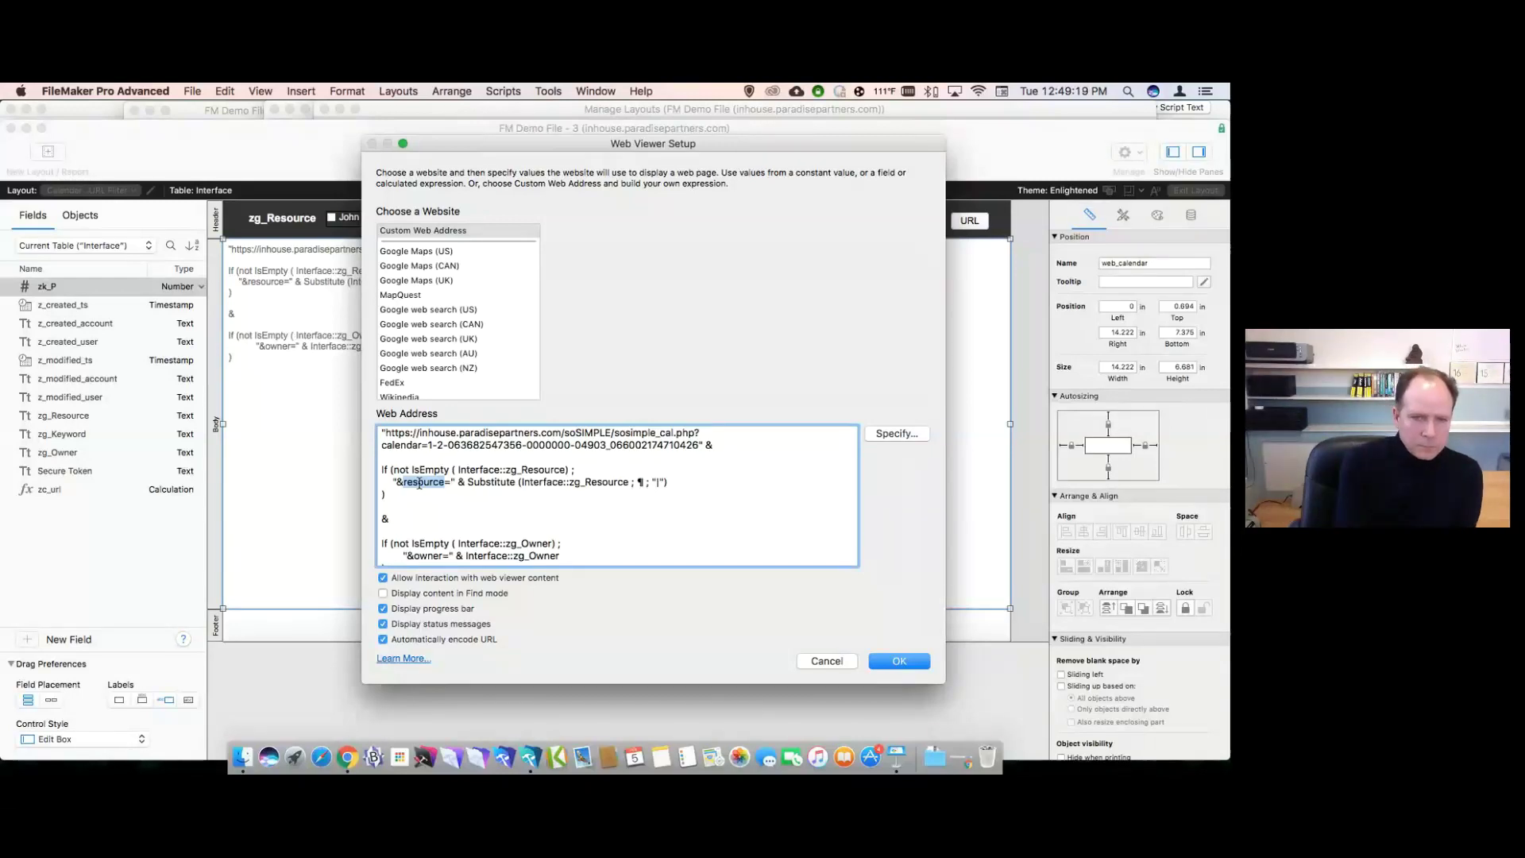
{"action": "key", "text": "Escape"}
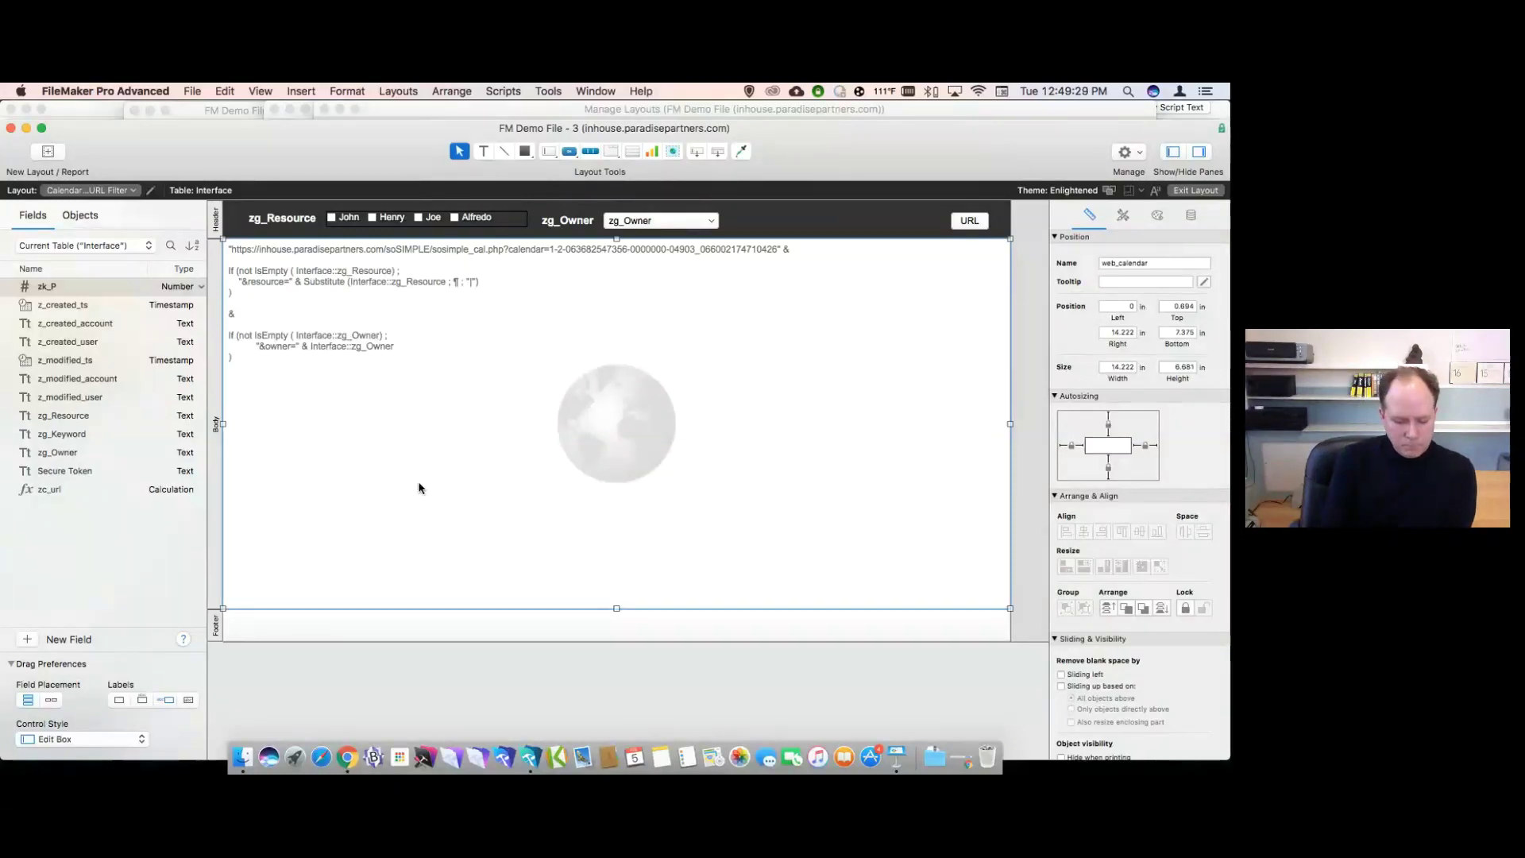
{"action": "key", "text": "super+b"}
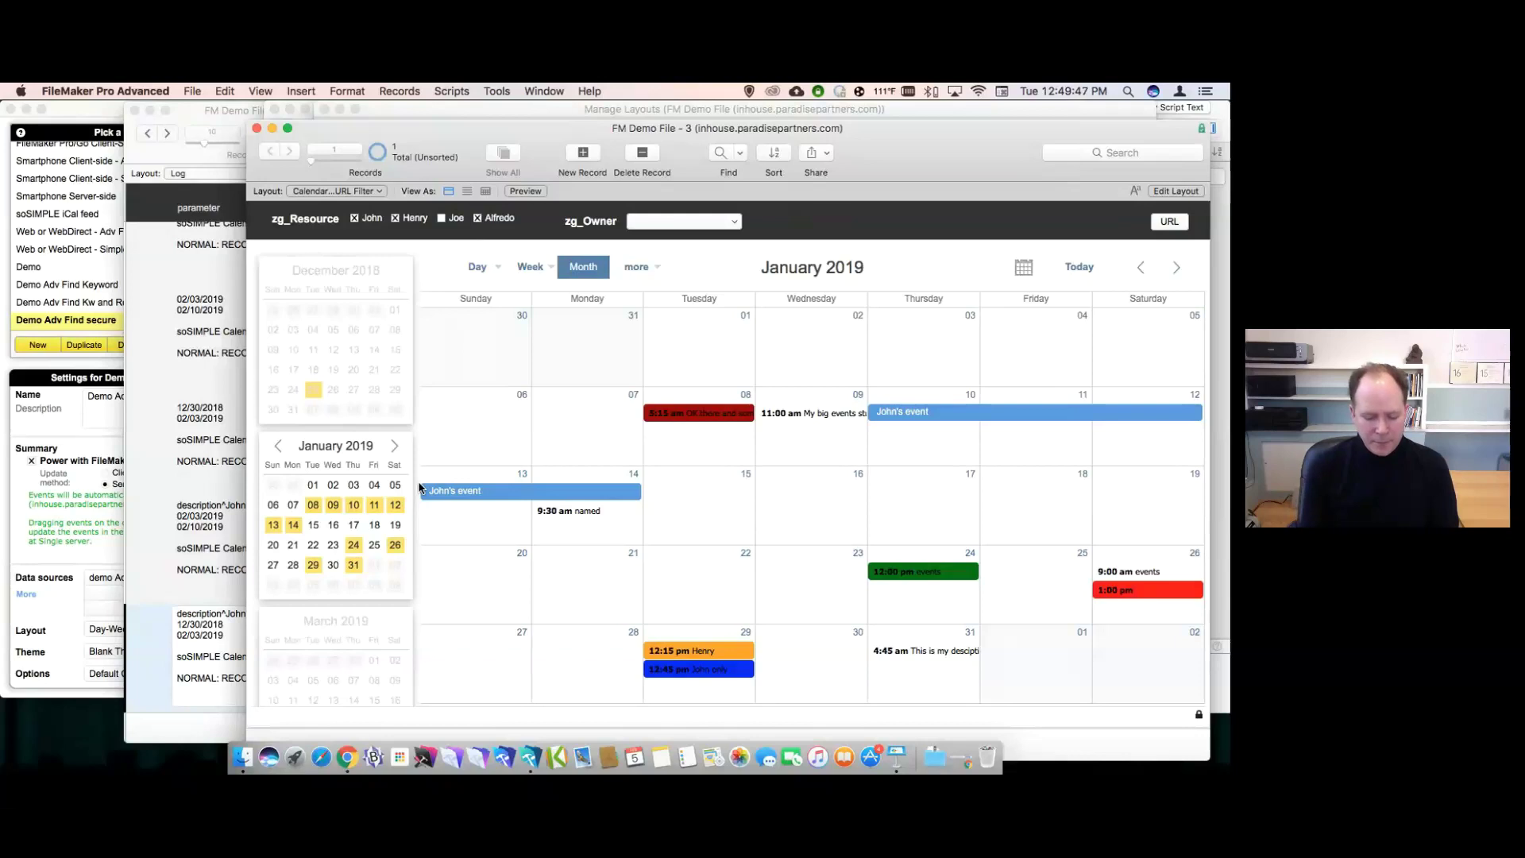
Reopen the web viewer setup in Layout mode, highlight the resource parameter in its address, and return to Browse mode.
{"action": "key", "text": "super+l"}
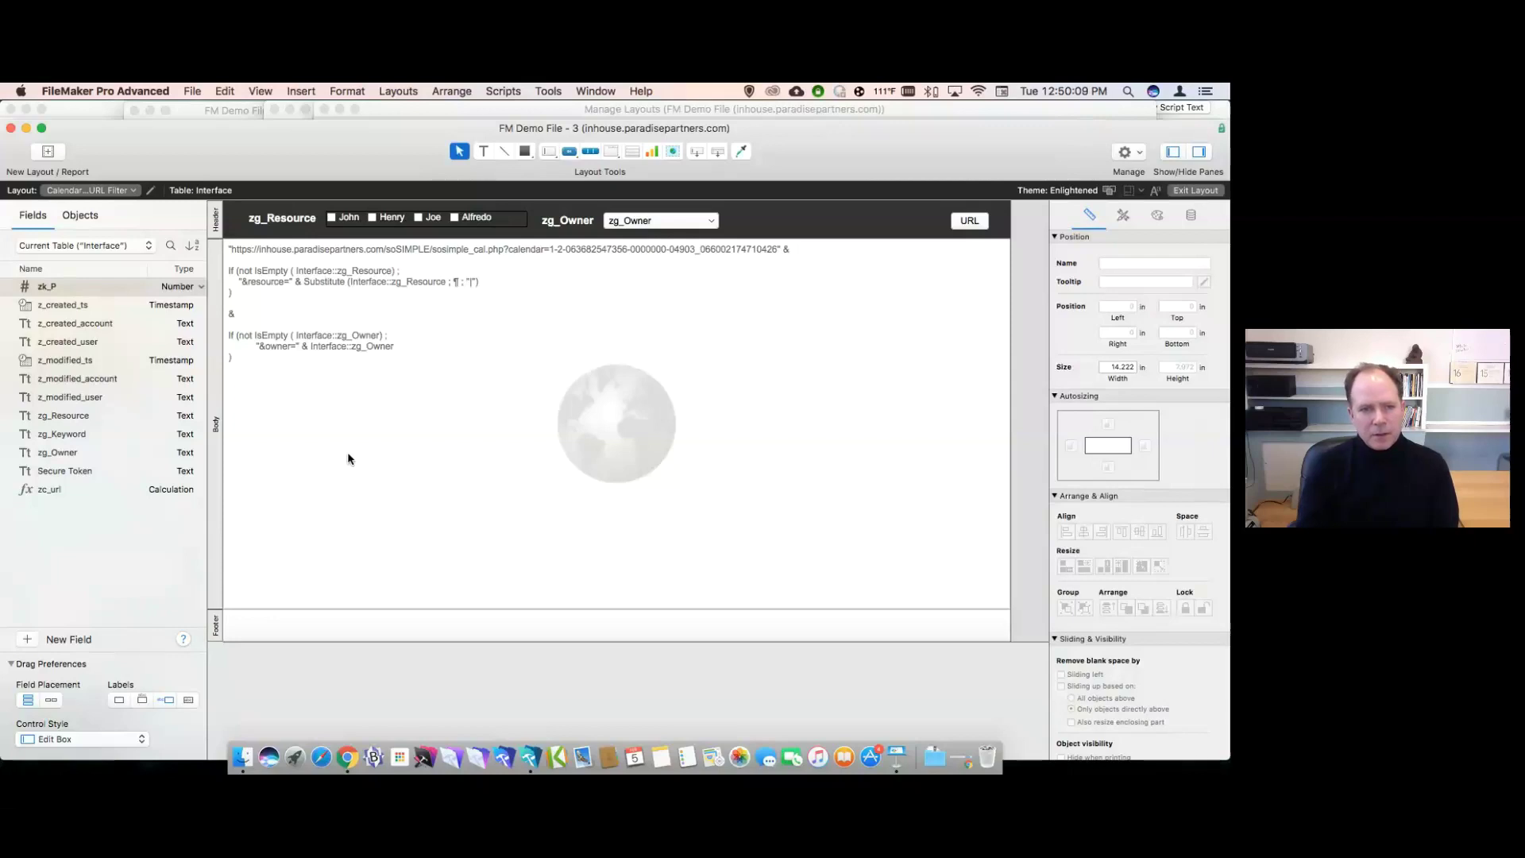
{"action": "left_click", "coordinate": [276, 349]}
{"action": "double_click", "coordinate": [275, 350]}
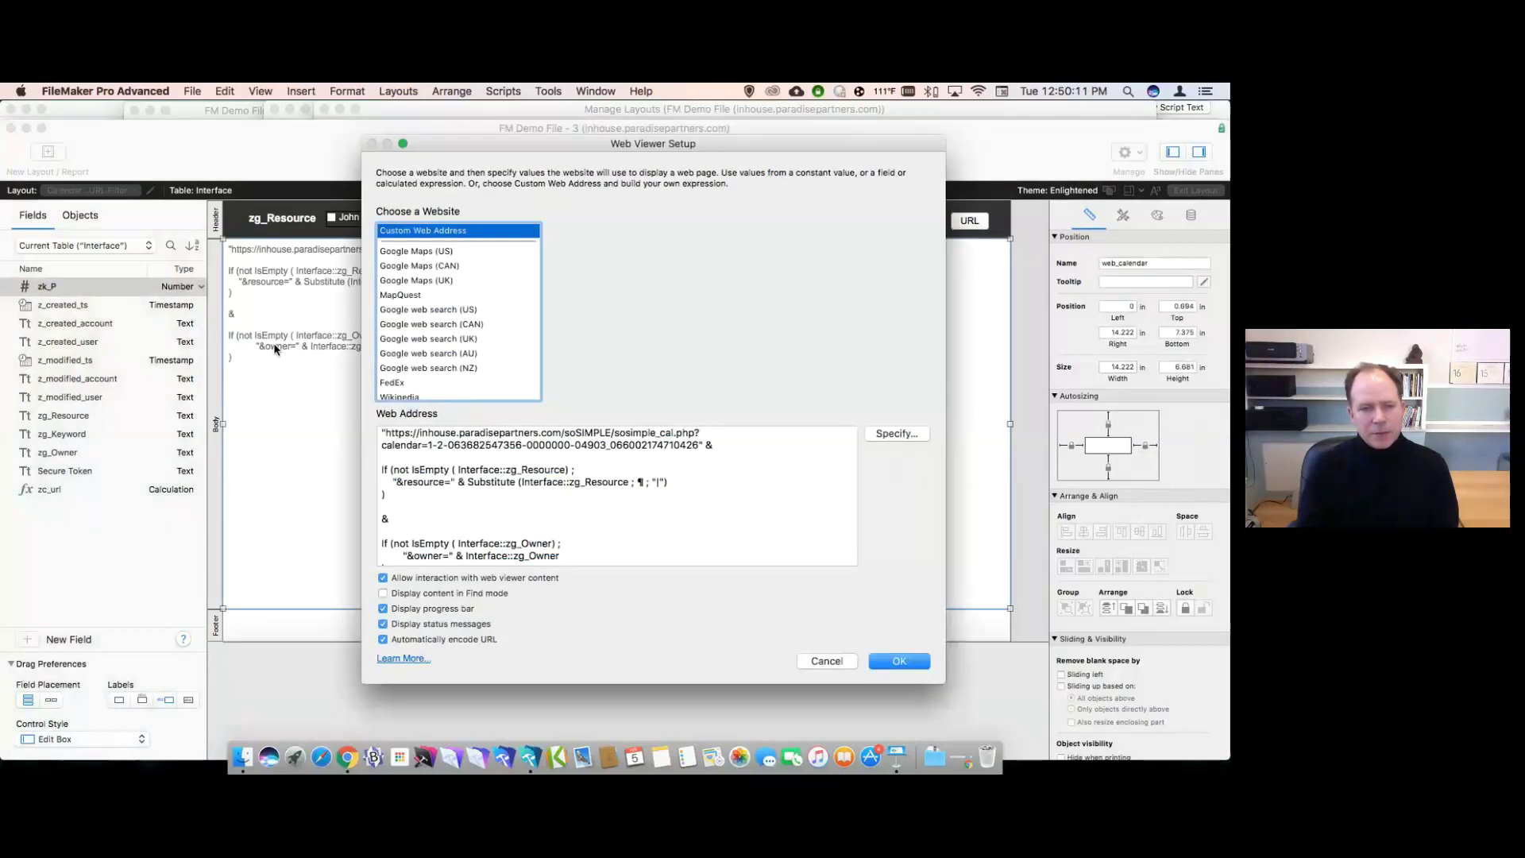
{"action": "double_click", "coordinate": [428, 484]}
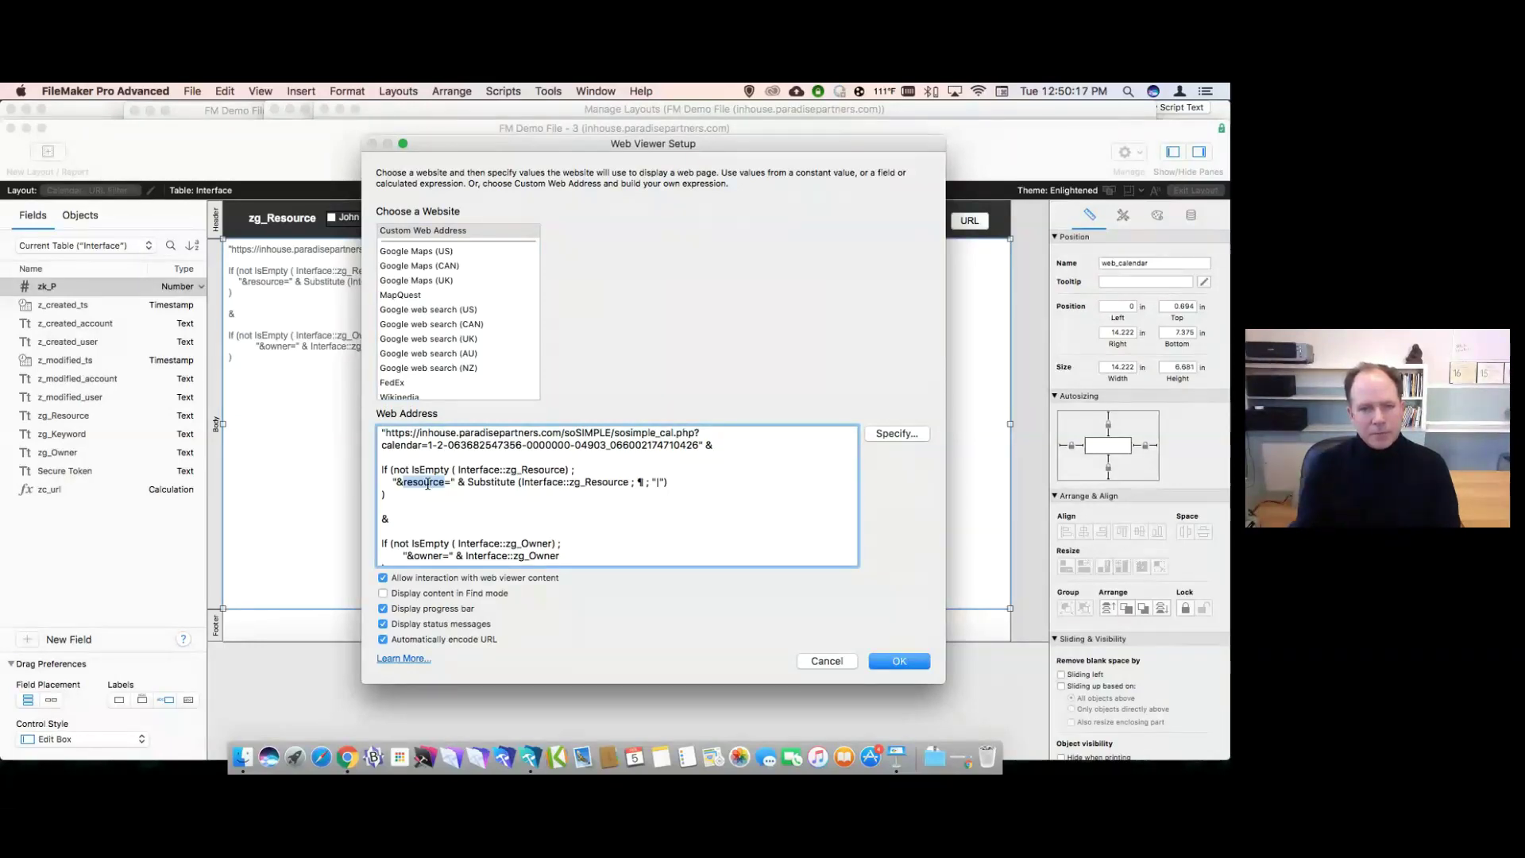
{"action": "key", "text": "Return"}
{"action": "key", "text": "super+b"}
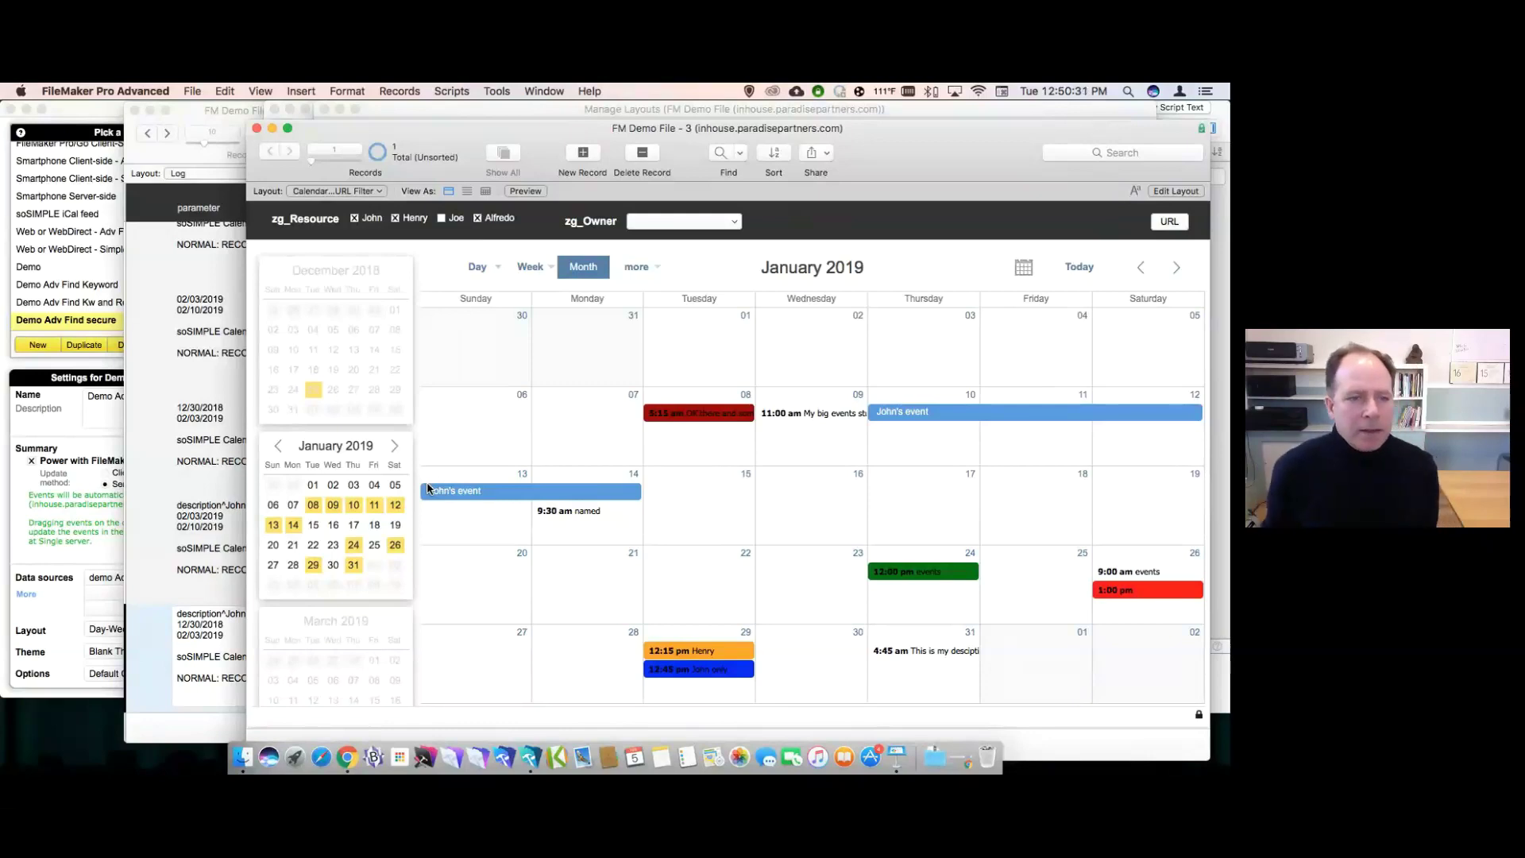
Open the Script Debugger beside the calendar and move the 11:00 am My big events entry from January 9 to January 1.
{"action": "left_click", "coordinate": [105, 533]}
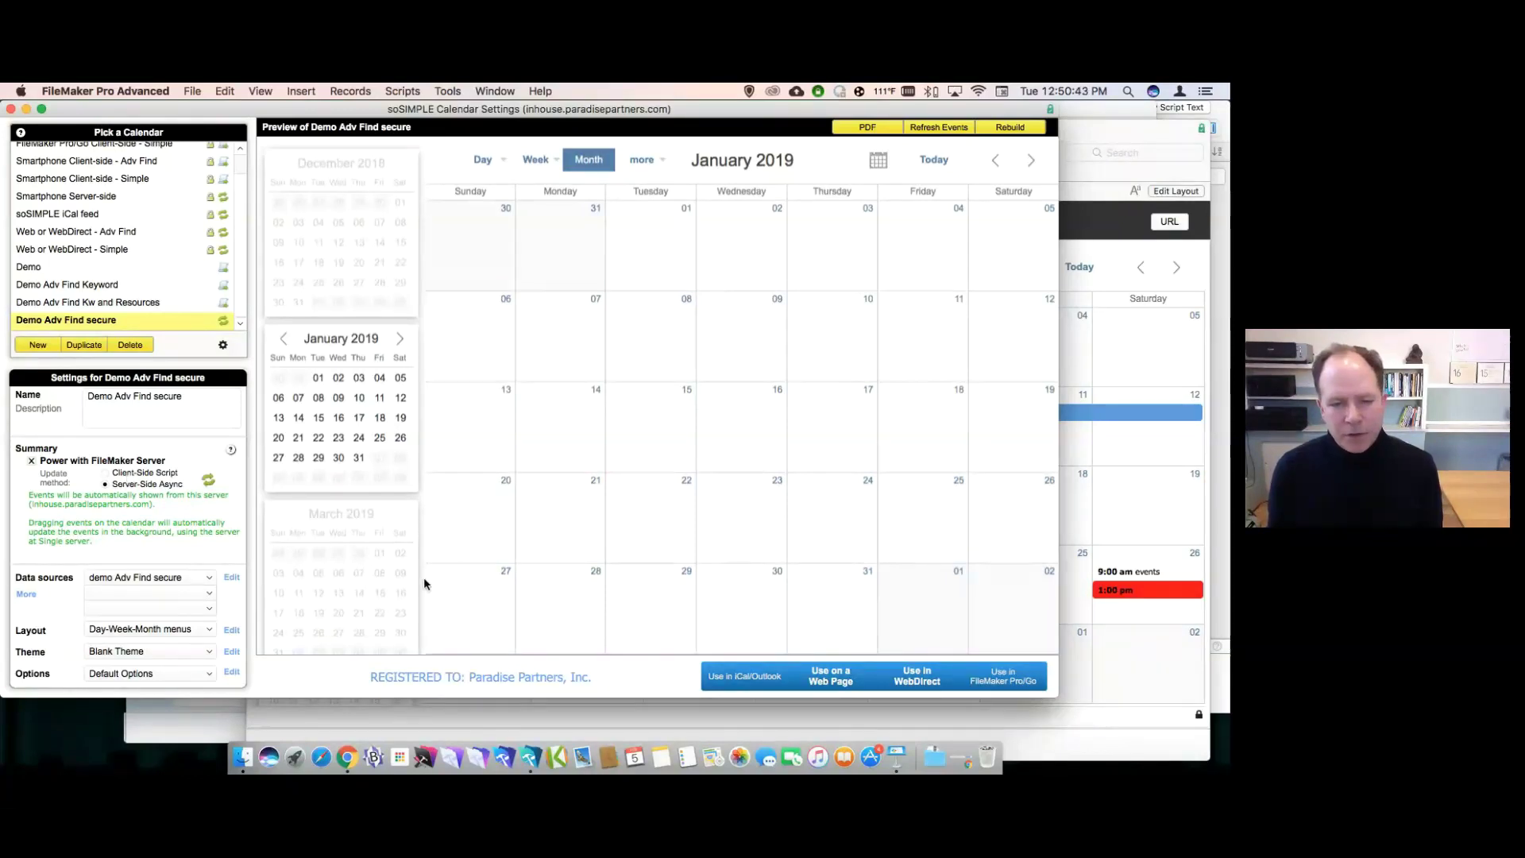
{"action": "left_click", "coordinate": [465, 703]}
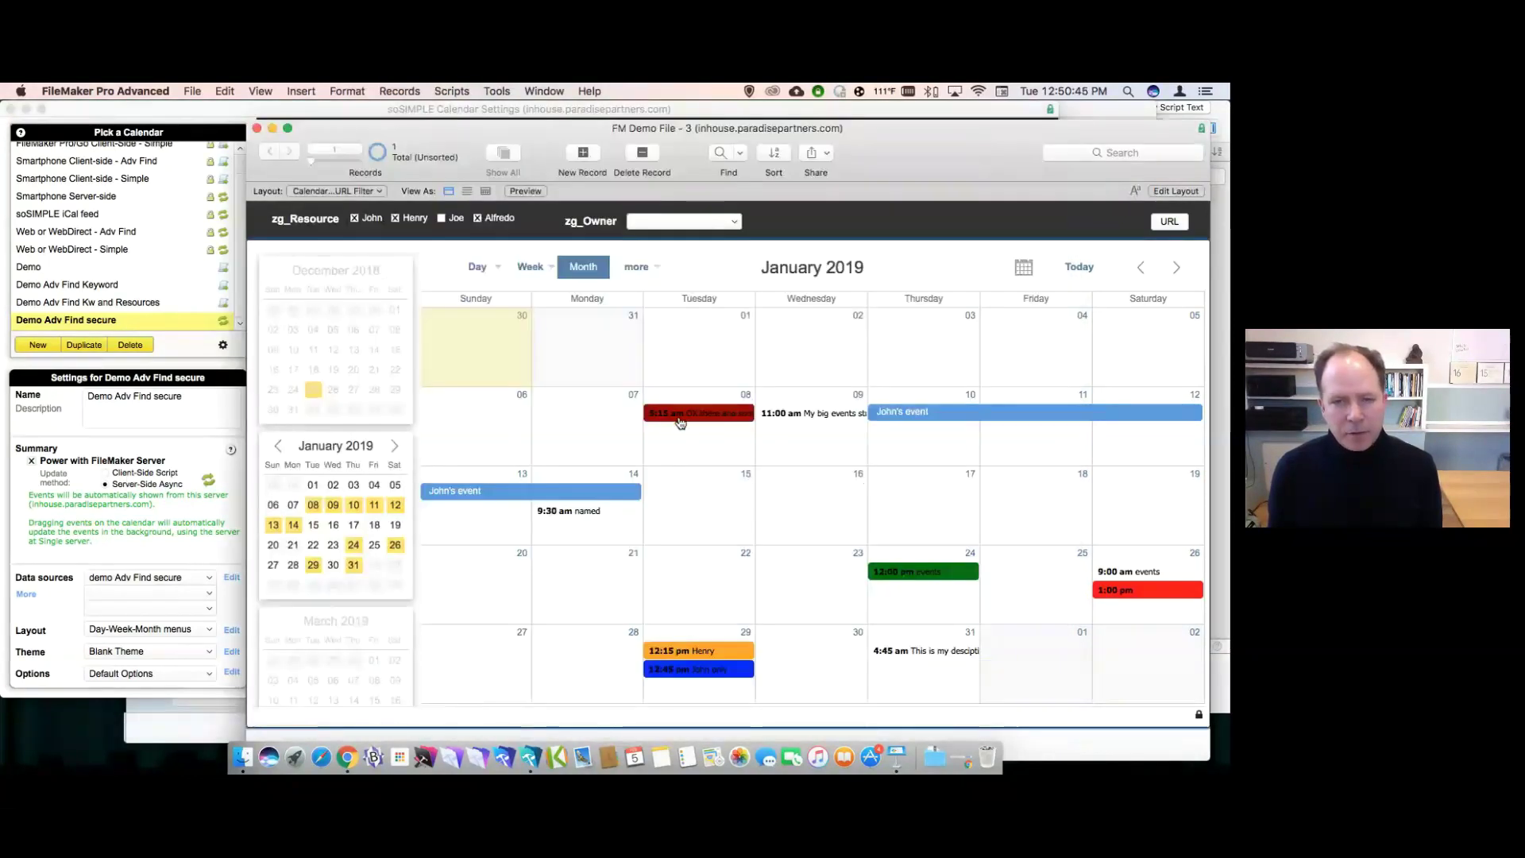
{"action": "left_click", "coordinate": [767, 414]}
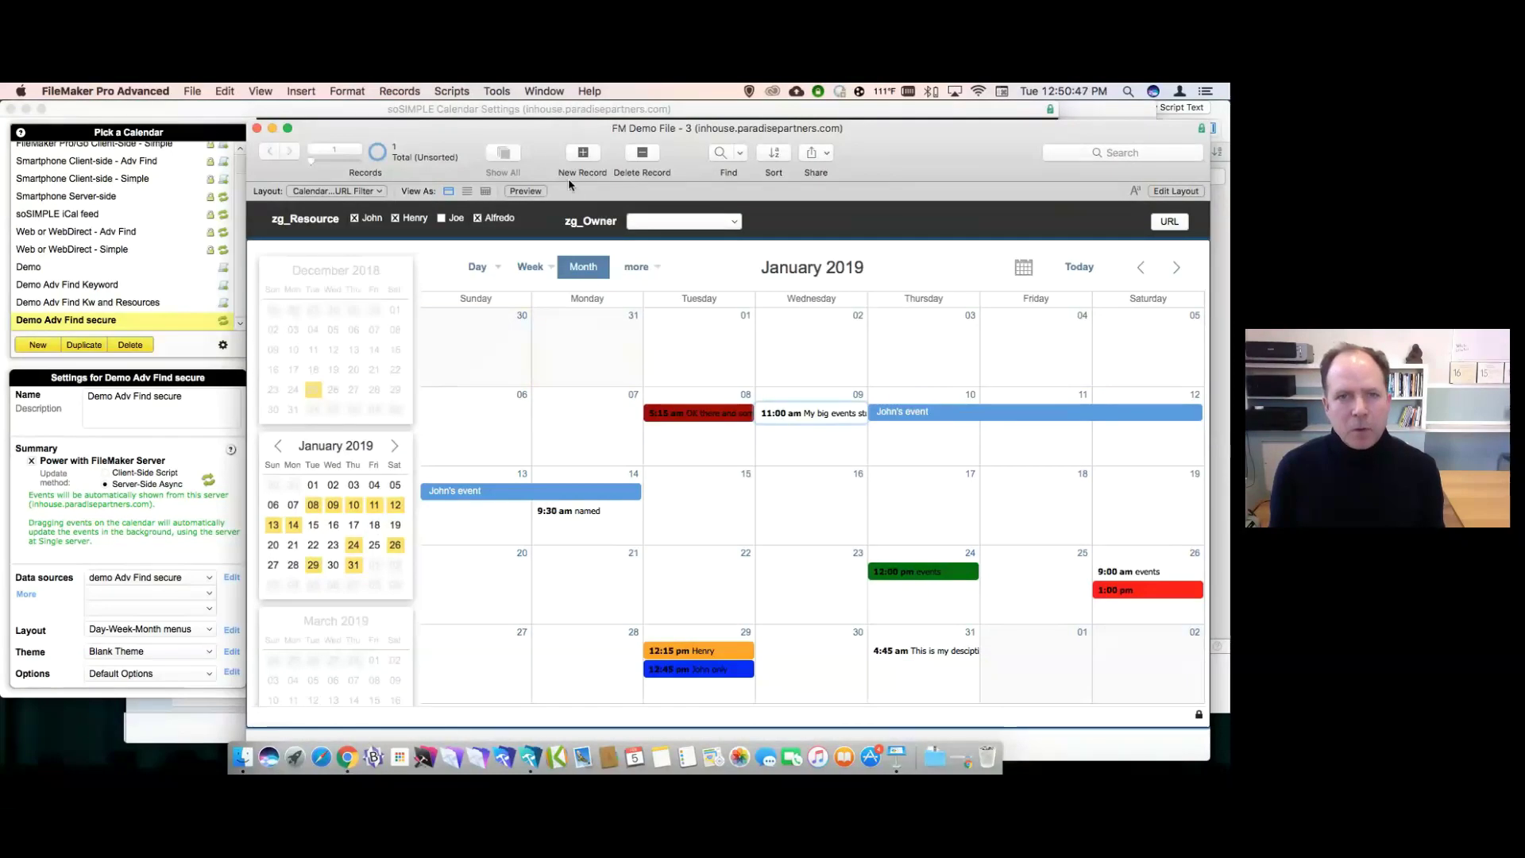
{"action": "left_click", "coordinate": [496, 91]}
{"action": "left_click", "coordinate": [520, 105]}
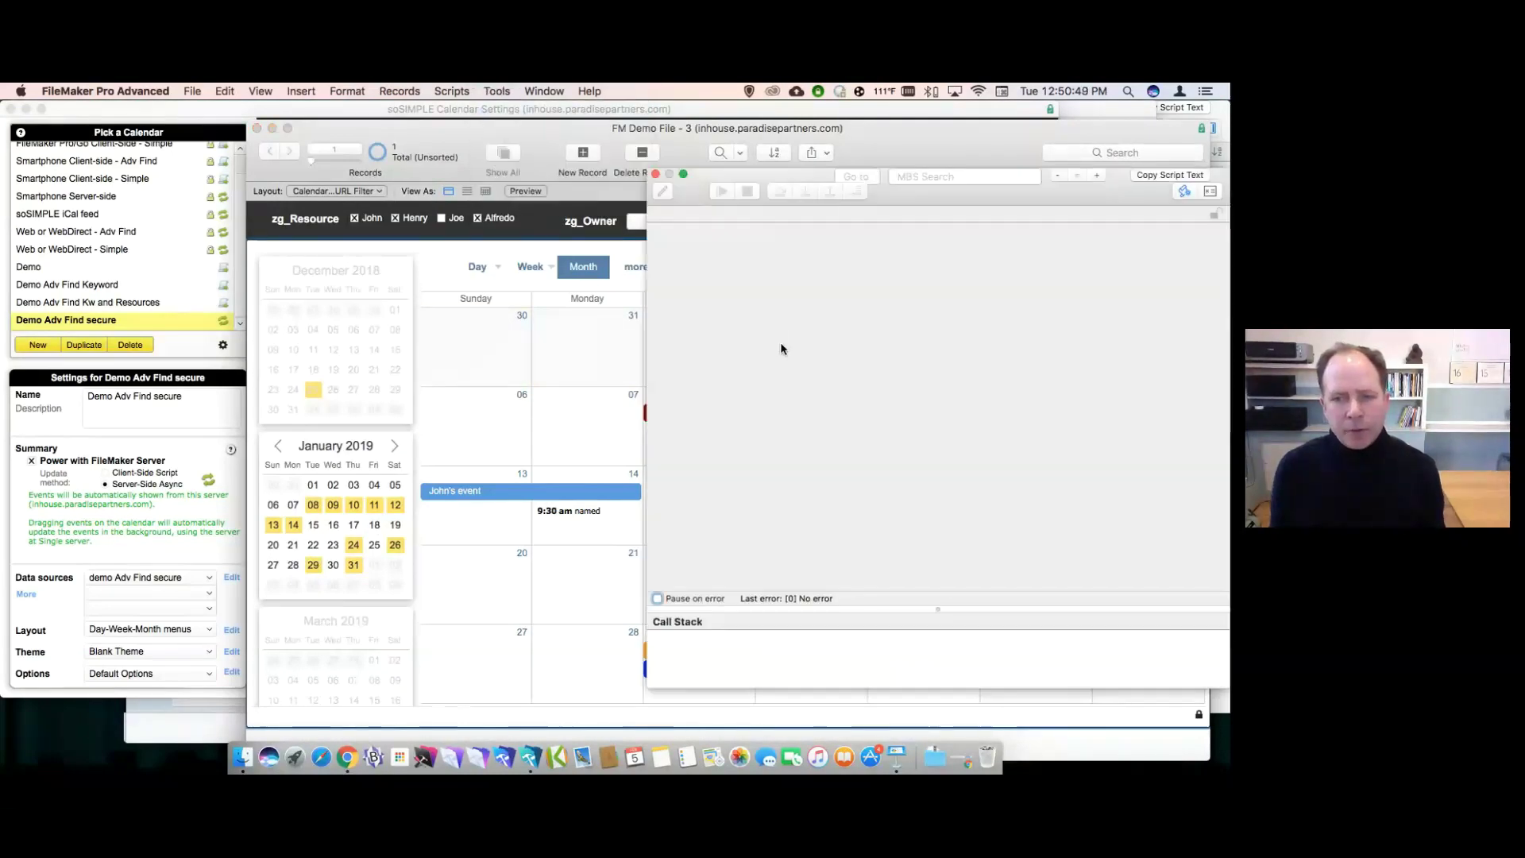
{"action": "left_click_drag", "start_coordinate": [736, 169], "coordinate": [946, 170]}
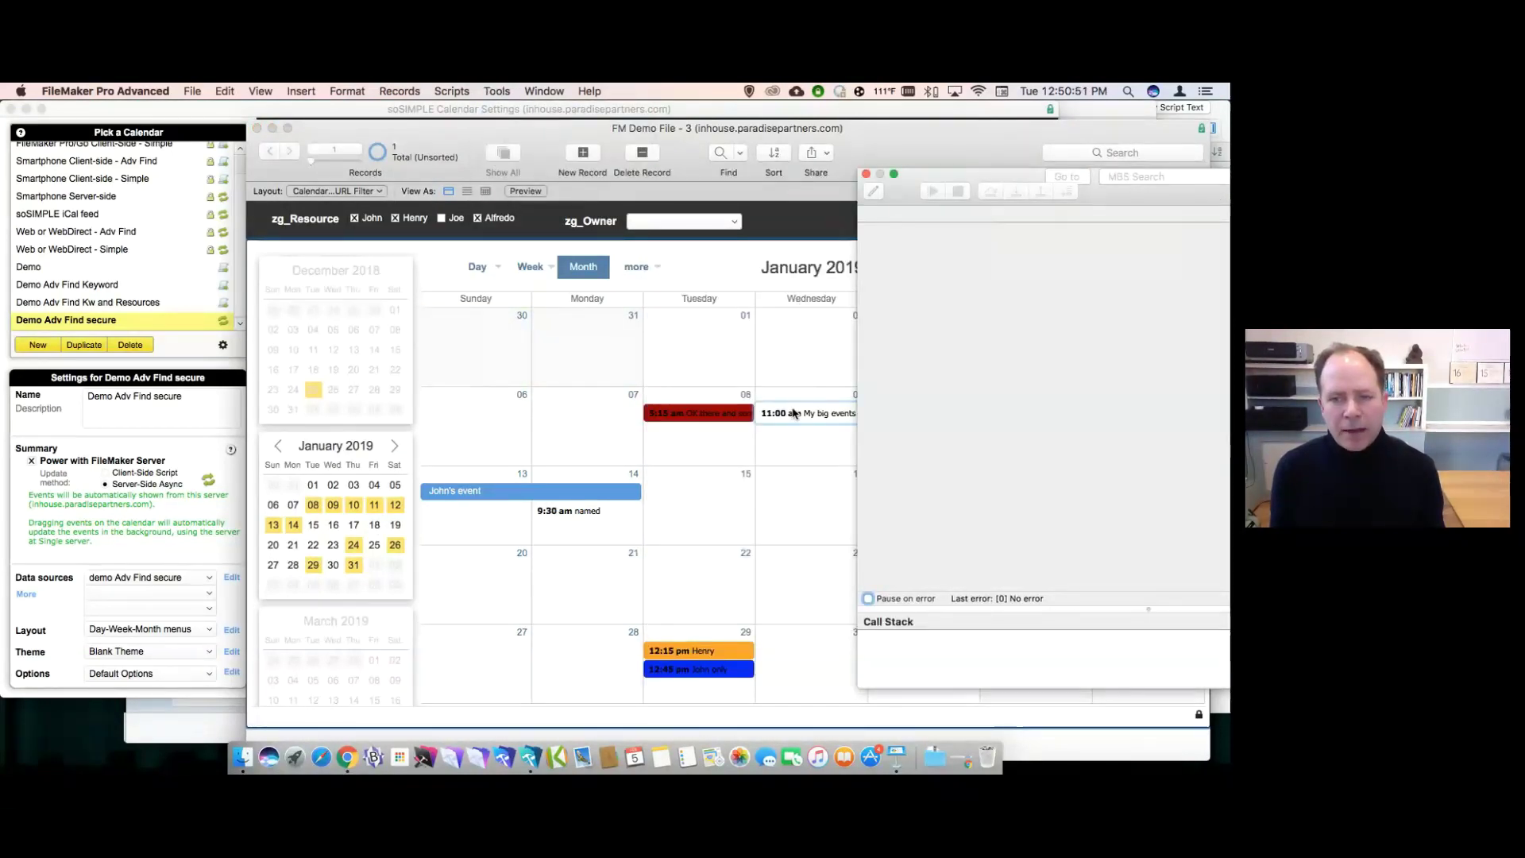
{"action": "left_click", "coordinate": [709, 349]}
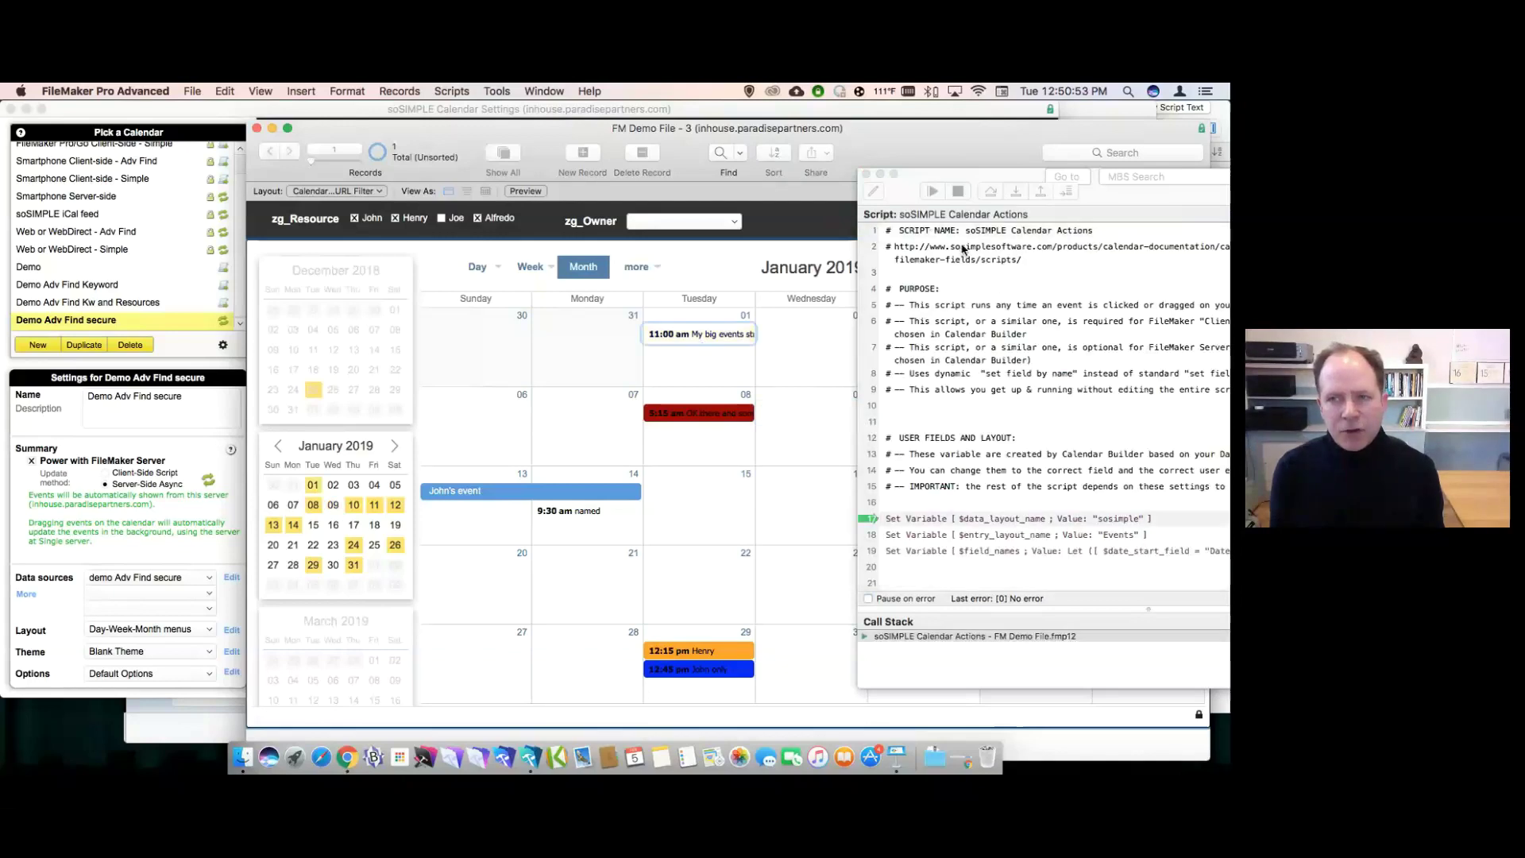
Halt the soSIMPLE Calendar Actions script, close the Script Debugger, and reload the calendar in the web viewer.
{"action": "left_click_drag", "start_coordinate": [960, 179], "coordinate": [847, 175]}
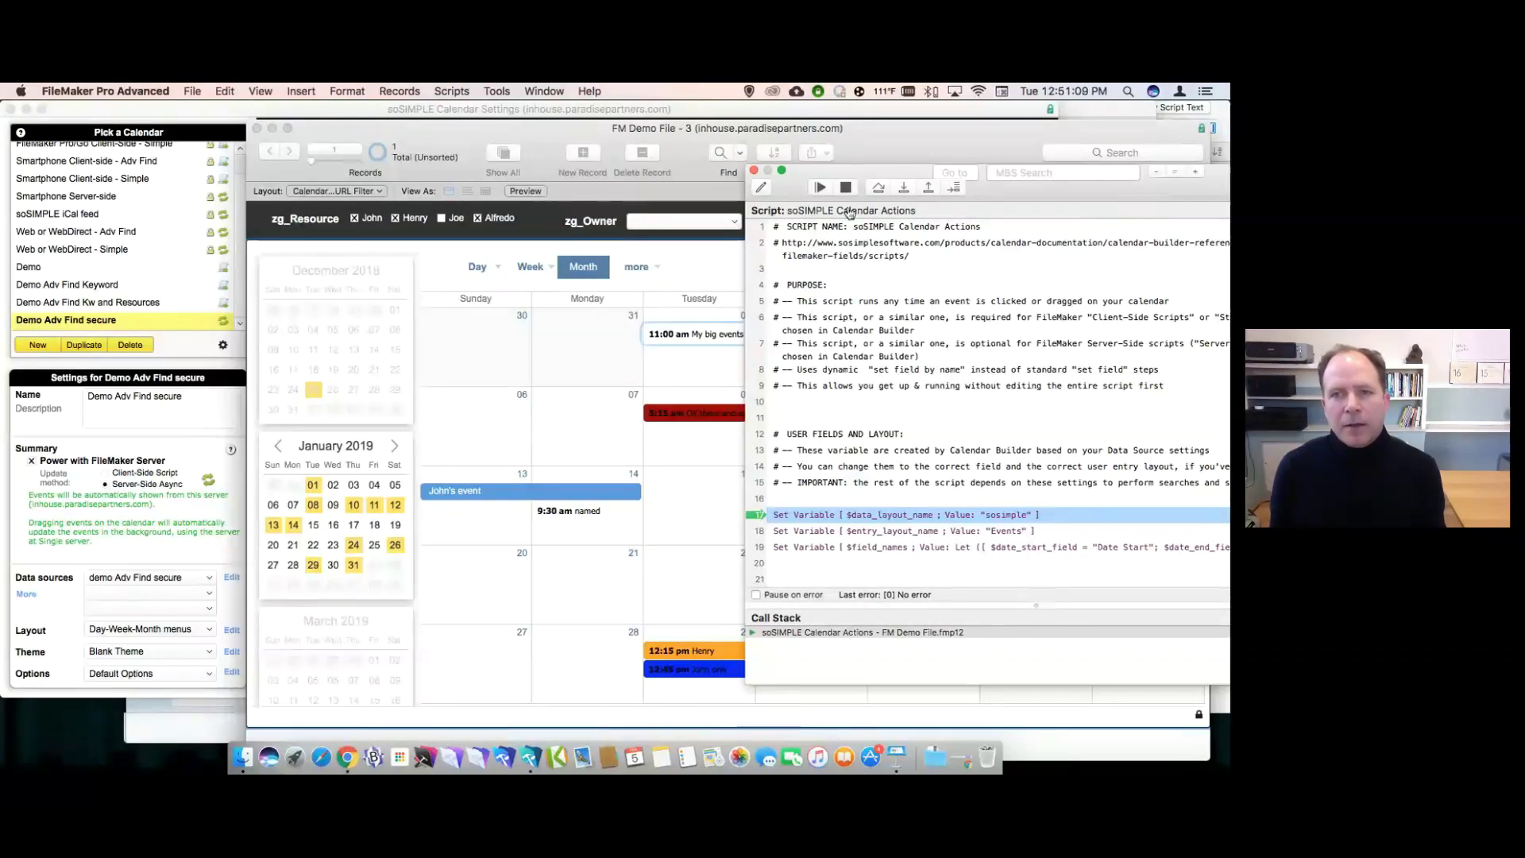
{"action": "left_click", "coordinate": [846, 188]}
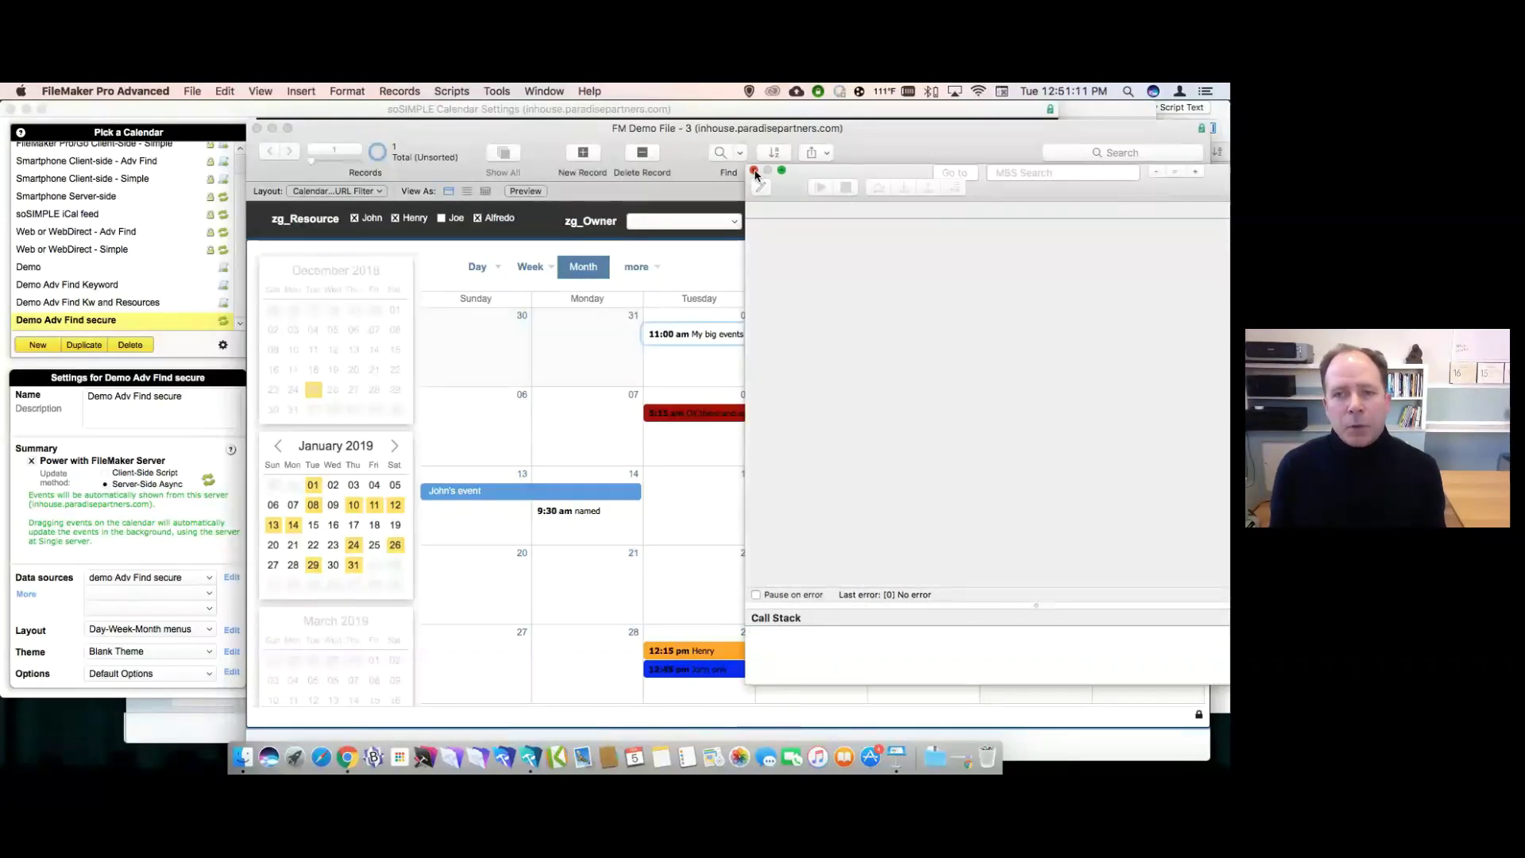
{"action": "left_click", "coordinate": [754, 170]}
{"action": "right_click", "coordinate": [893, 260]}
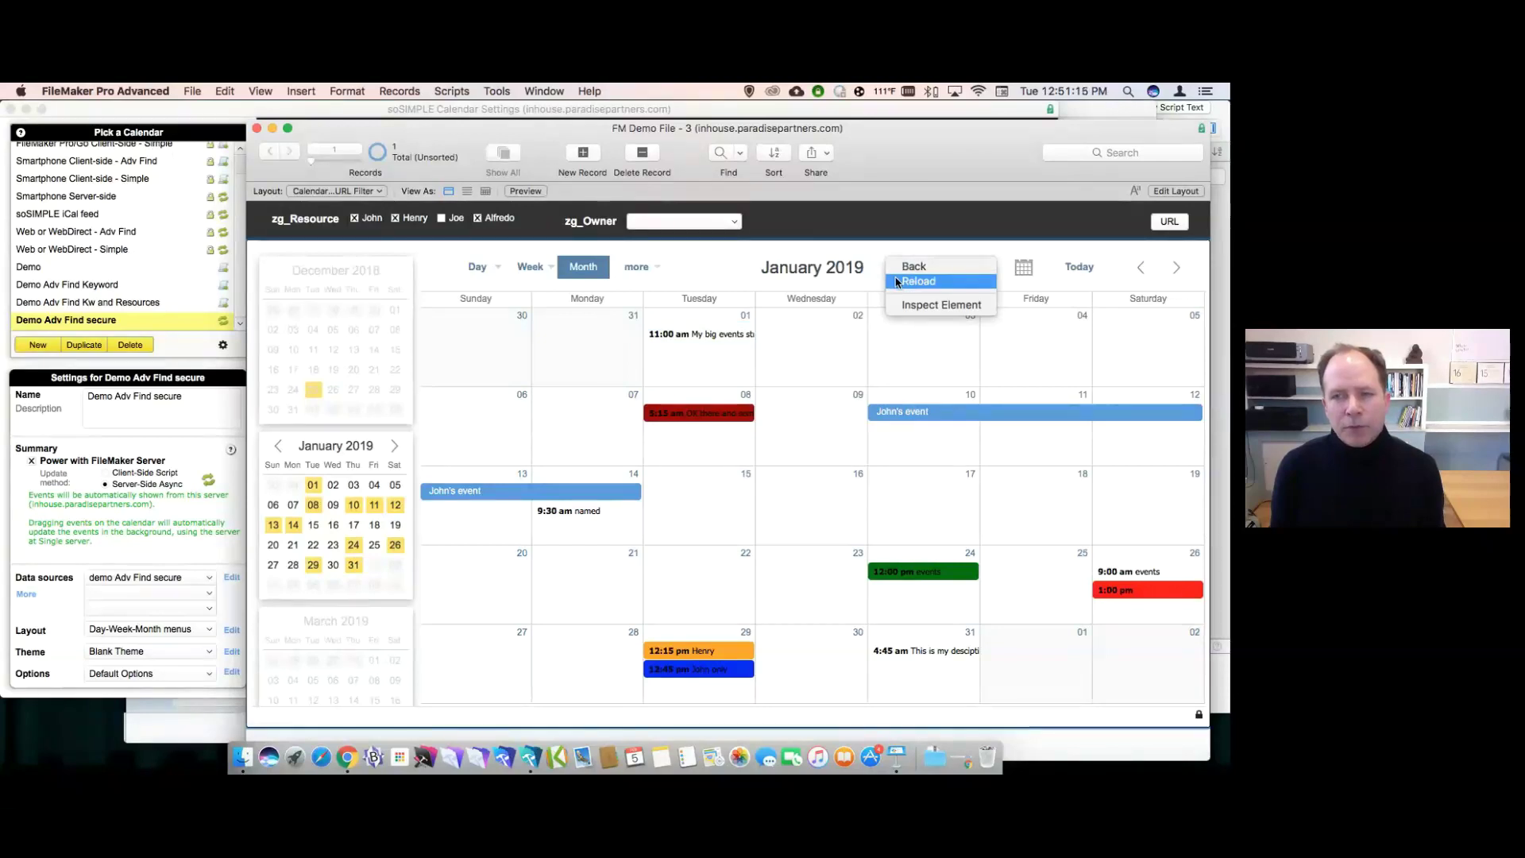
{"action": "left_click", "coordinate": [897, 282]}
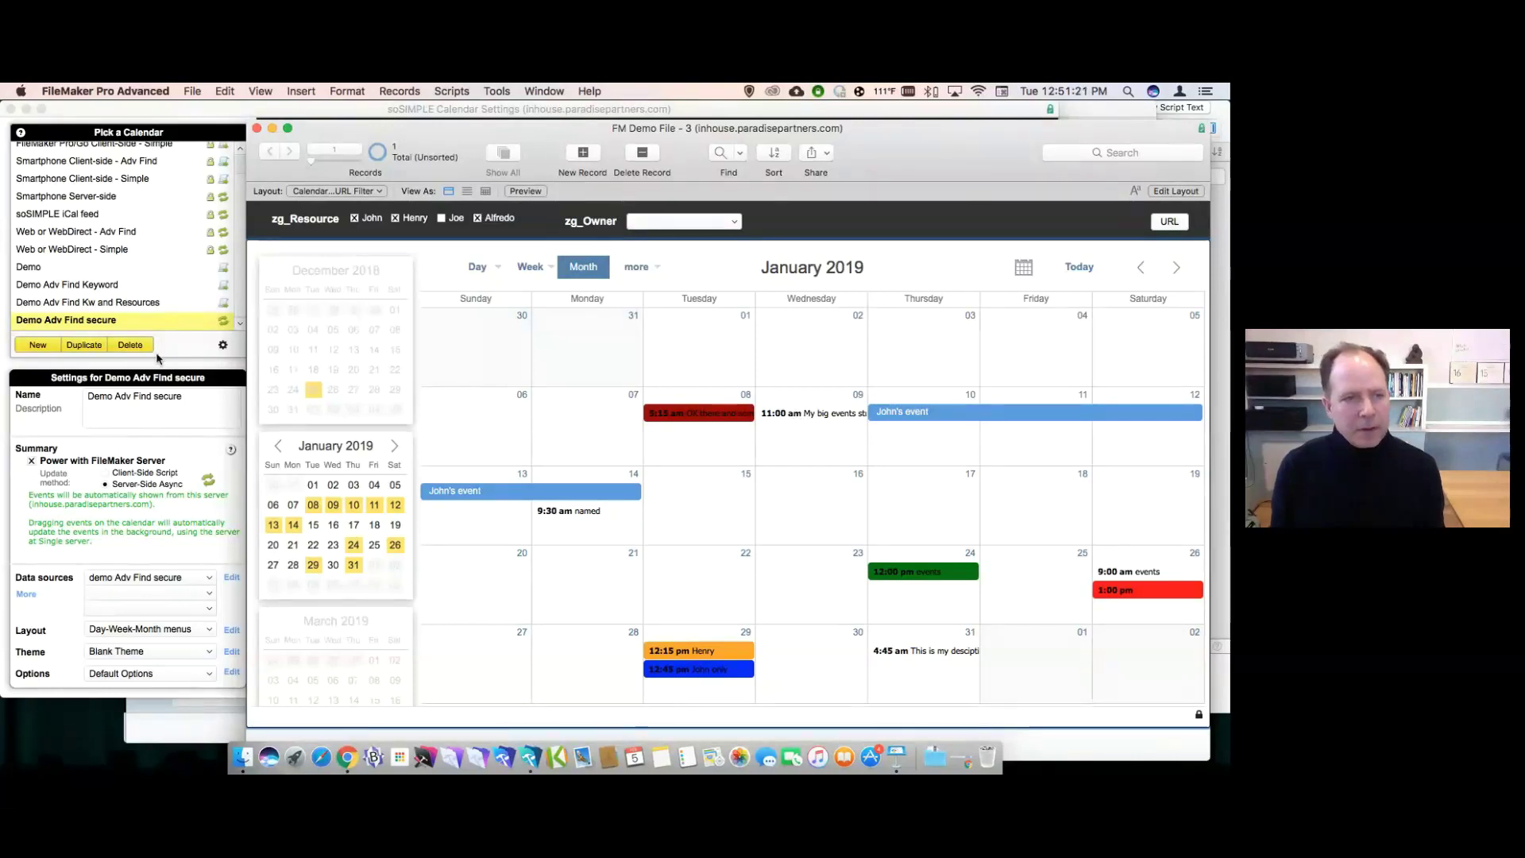
Set the update method to Client-Side Script for the Demo Adv Find secure calendar and Server-Side Async for the Demo calendar.
{"action": "left_click", "coordinate": [141, 473]}
{"action": "left_click", "coordinate": [141, 474]}
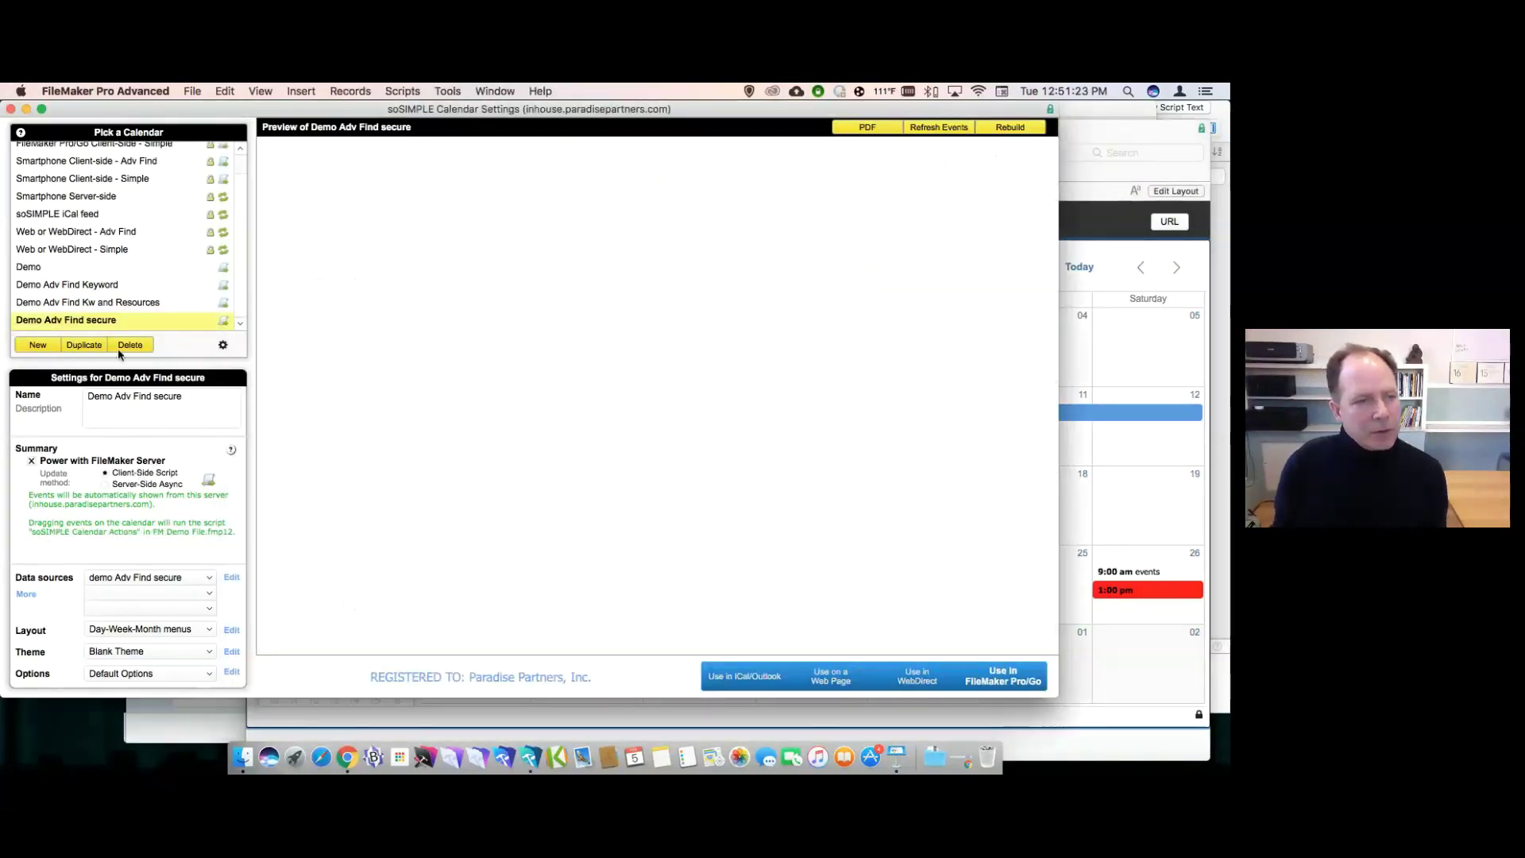
{"action": "left_click", "coordinate": [117, 270]}
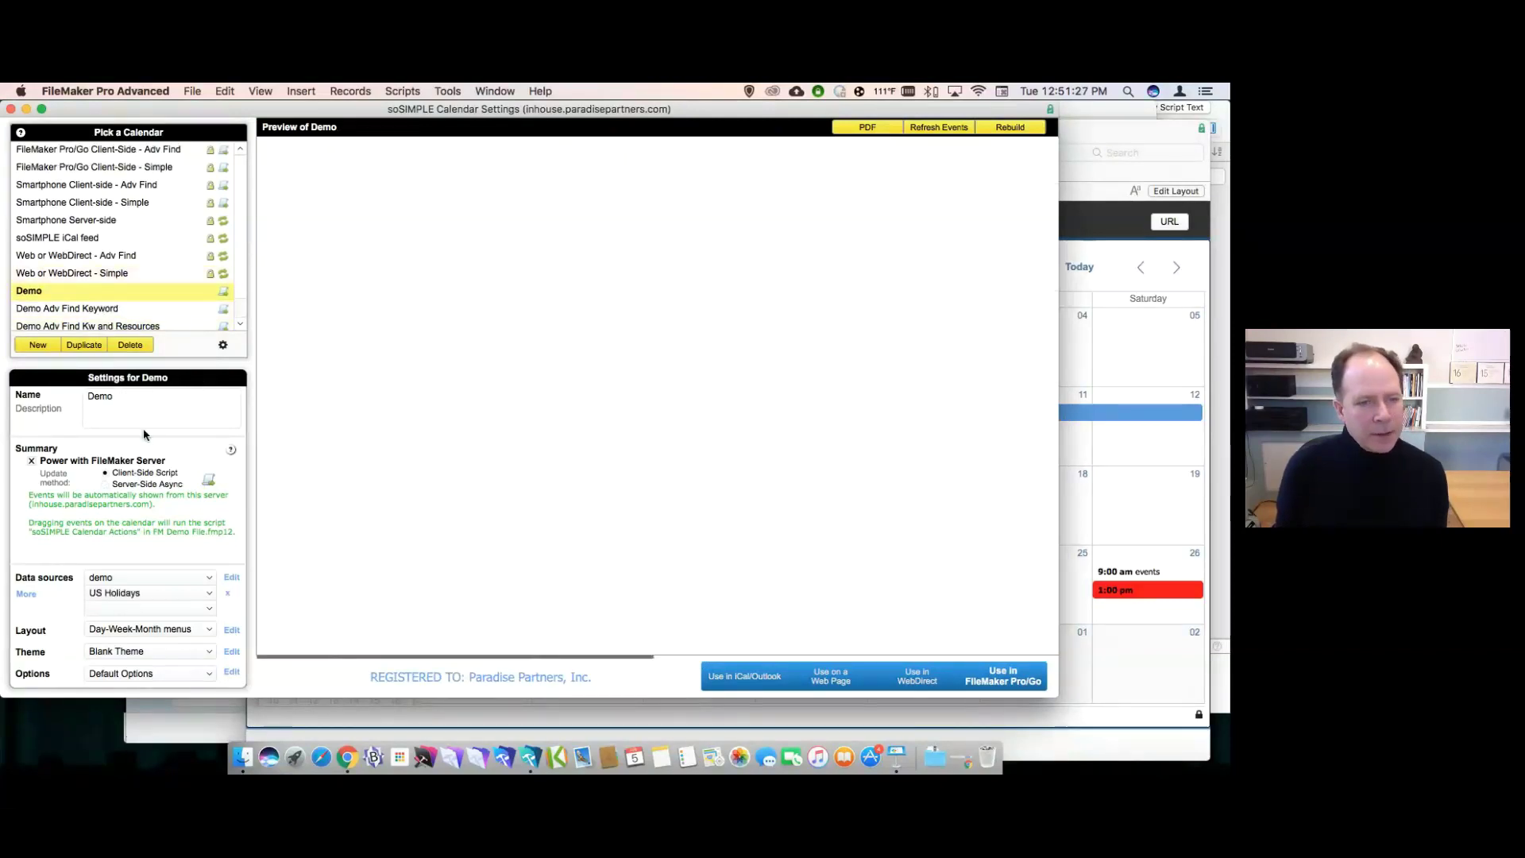
{"action": "left_click", "coordinate": [106, 484]}
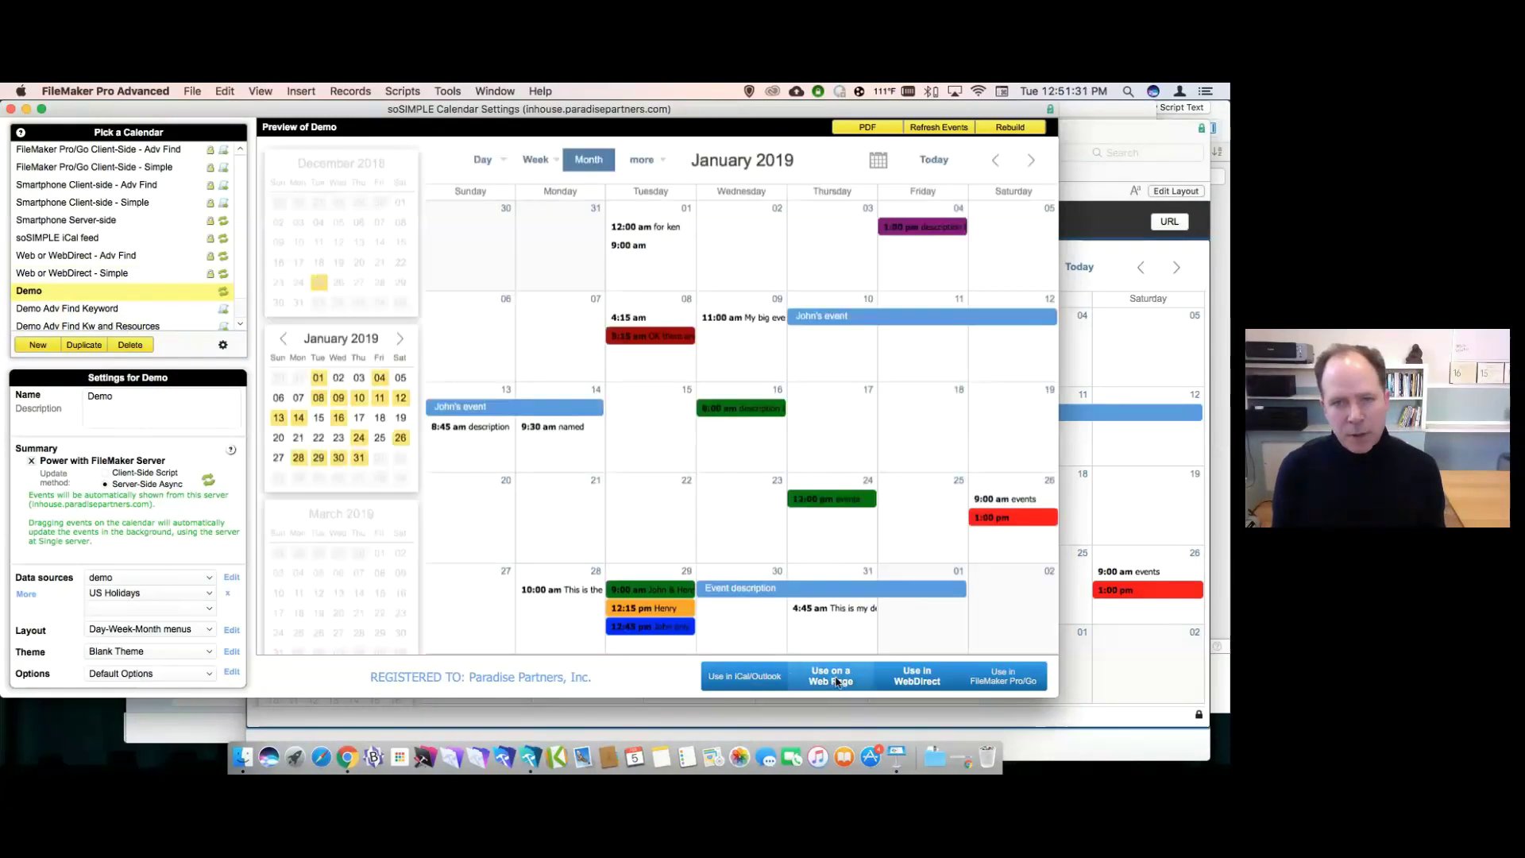
Open the Demo calendar as a web page in the browser.
{"action": "left_click", "coordinate": [835, 675]}
{"action": "left_click", "coordinate": [361, 520]}
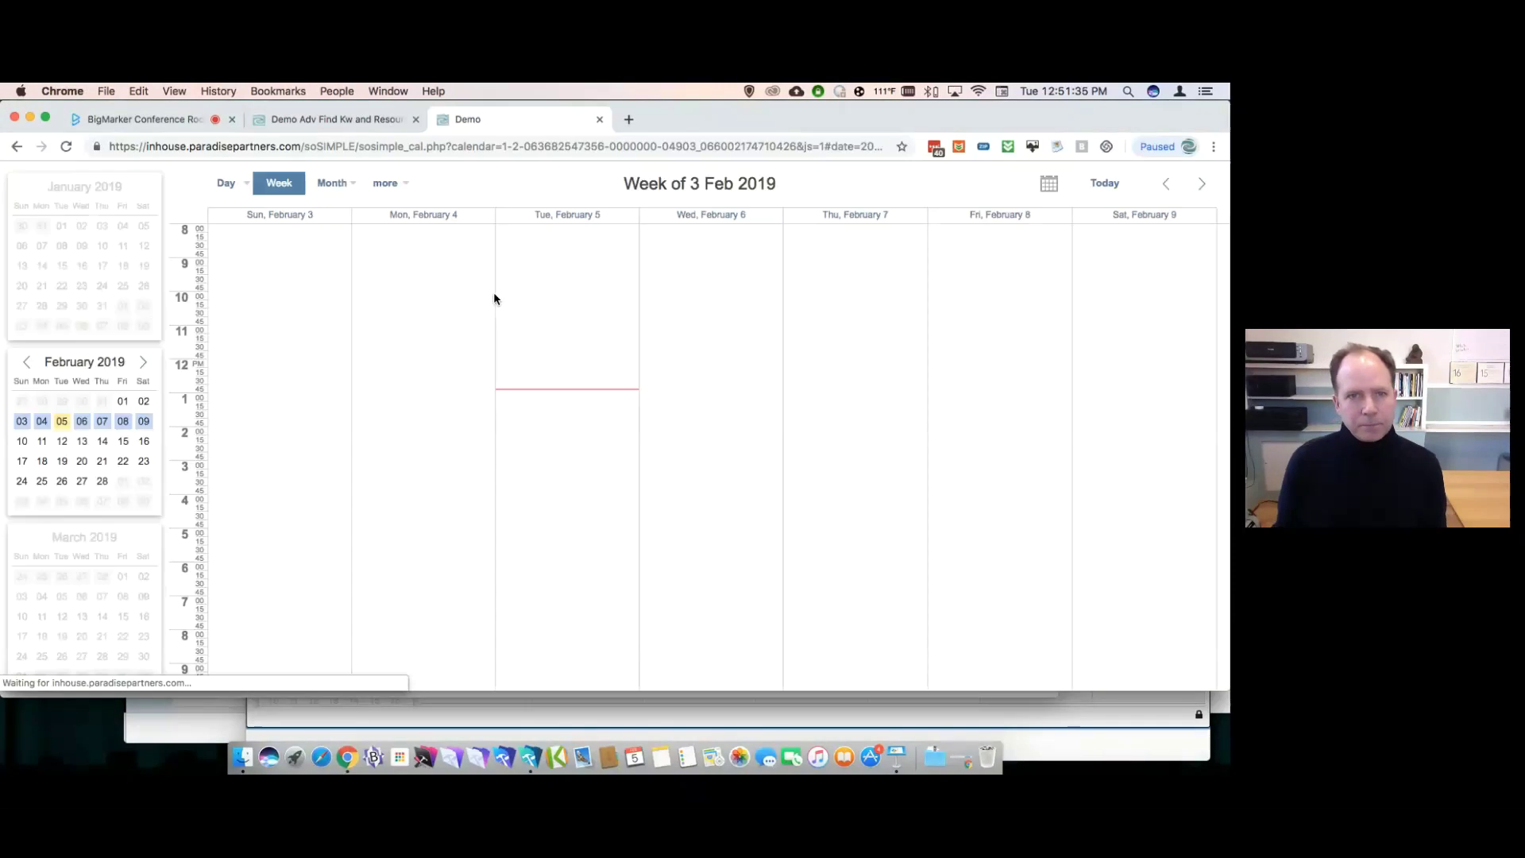
Move the dark red event from January 8 to January 7 in the browser's Demo calendar.
{"action": "left_click_drag", "start_coordinate": [516, 361], "coordinate": [408, 366]}
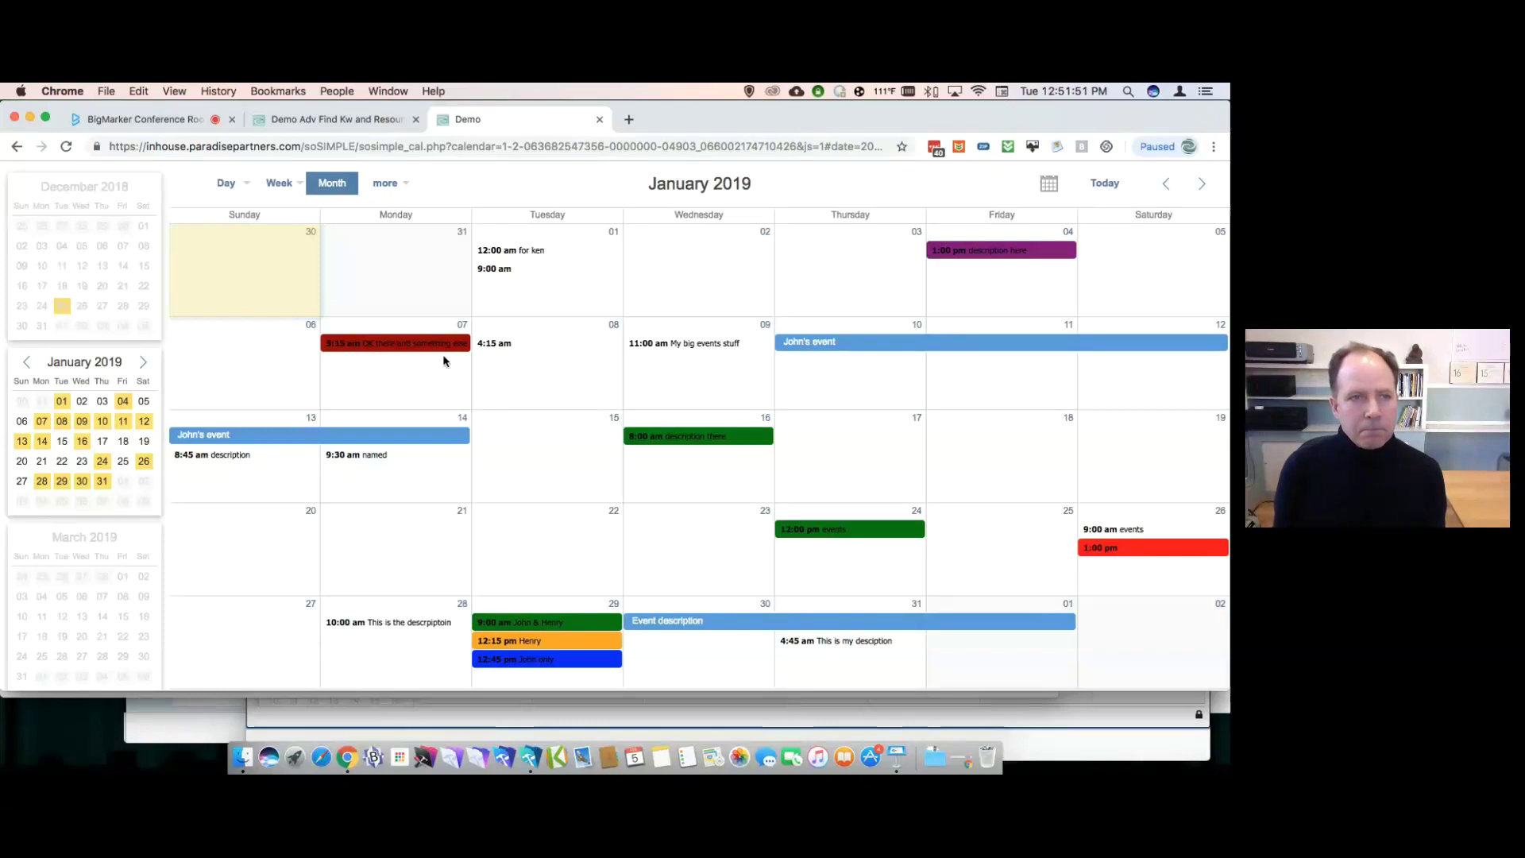
Switch to FileMaker Pro, dismiss the web page URL window, and set the Demo calendar's update method to Client-Side Script.
{"action": "key", "text": "super+Tab"}
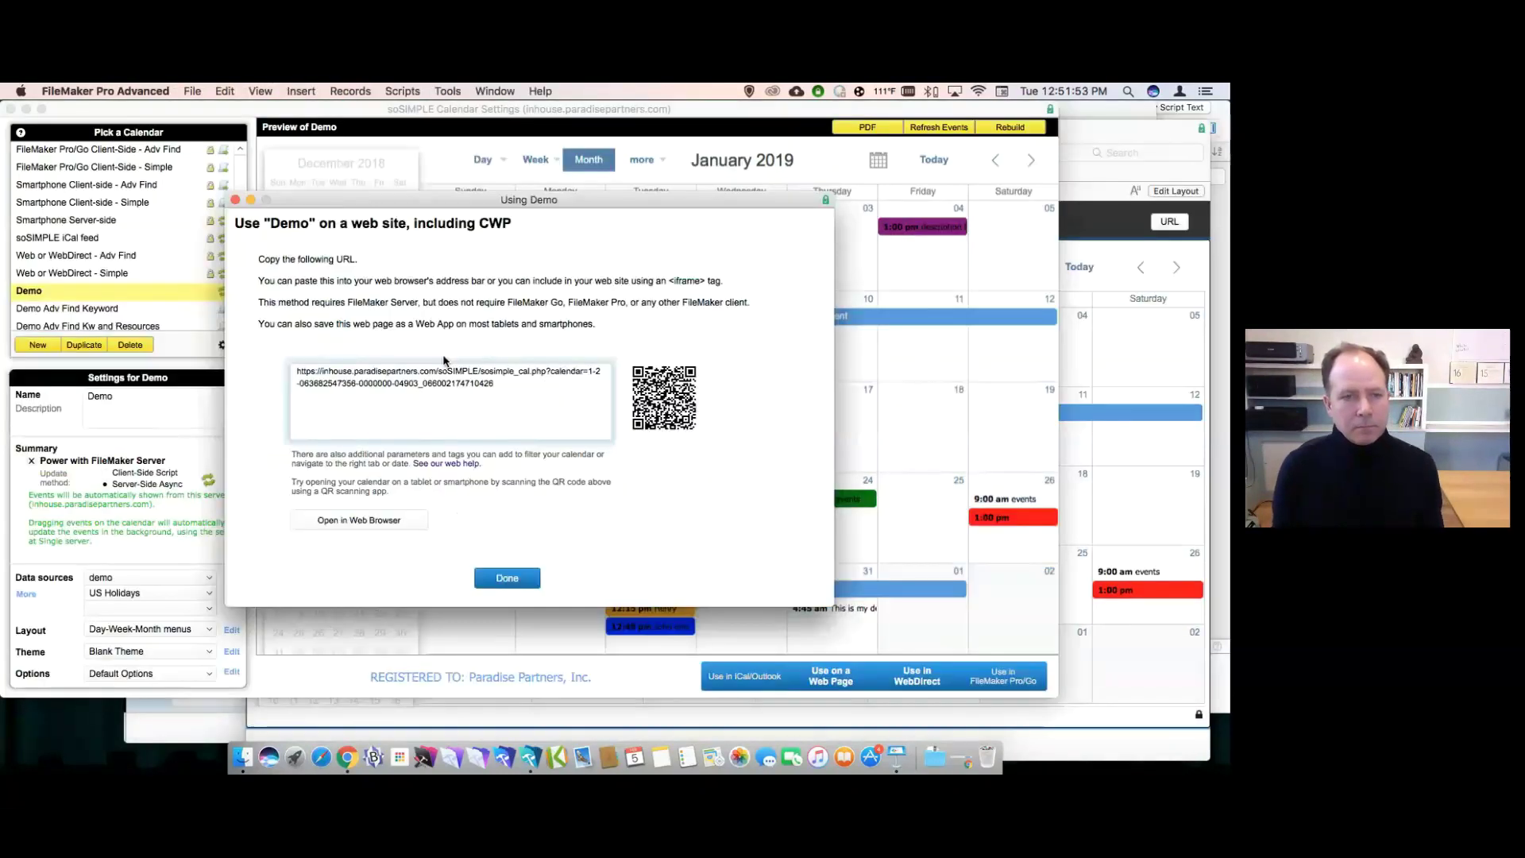
{"action": "left_click", "coordinate": [508, 580]}
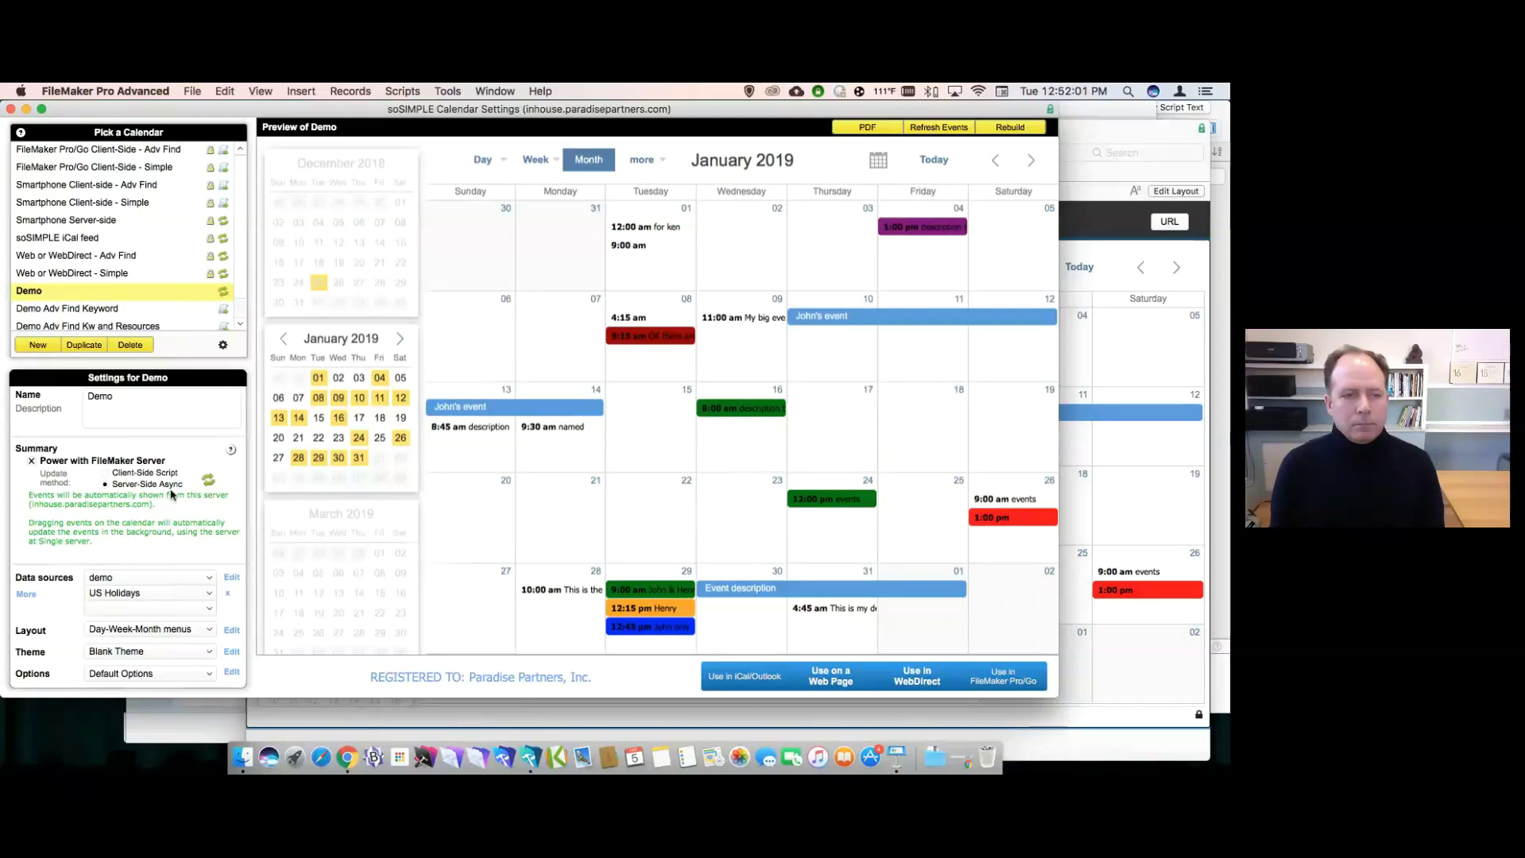
{"action": "left_click", "coordinate": [106, 475]}
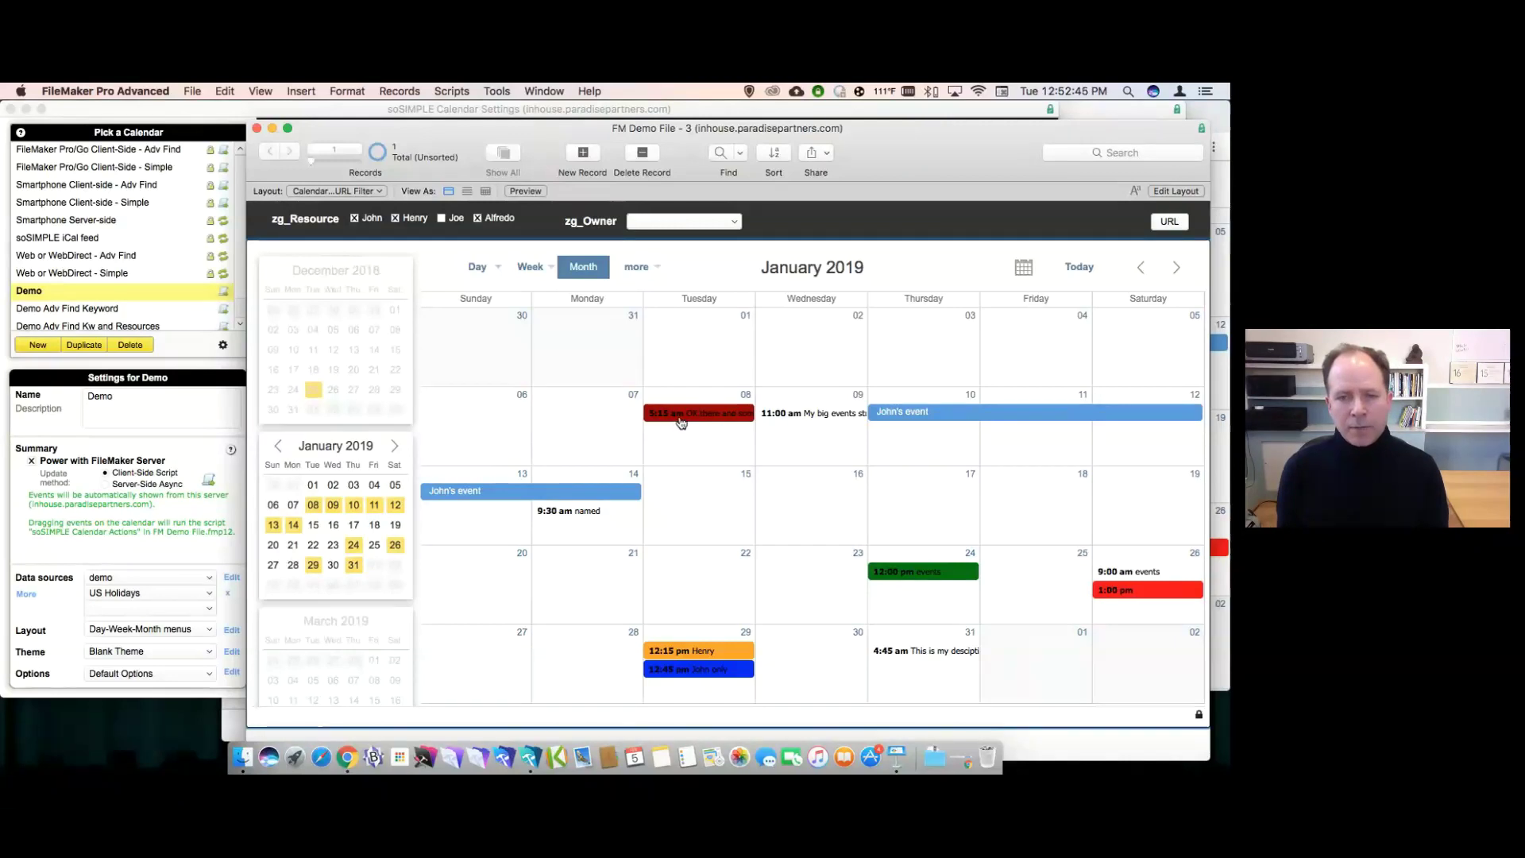
Move the dark red event in the FM Demo File calendar from January 8 to January 7, and on to December 31.
{"action": "left_click_drag", "start_coordinate": [696, 419], "coordinate": [621, 419]}
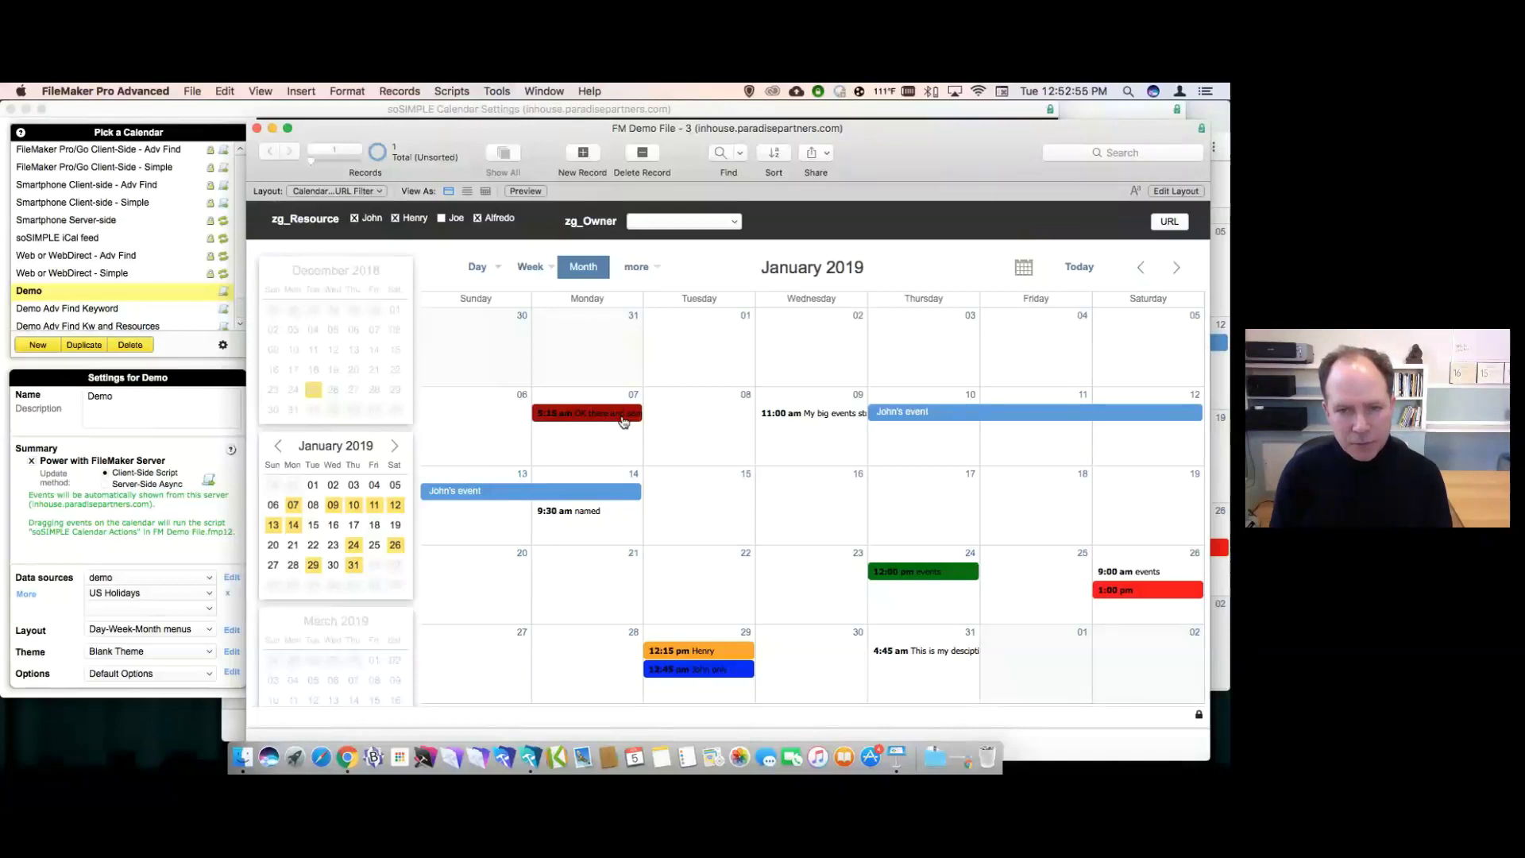
{"action": "left_click_drag", "start_coordinate": [622, 420], "coordinate": [560, 368]}
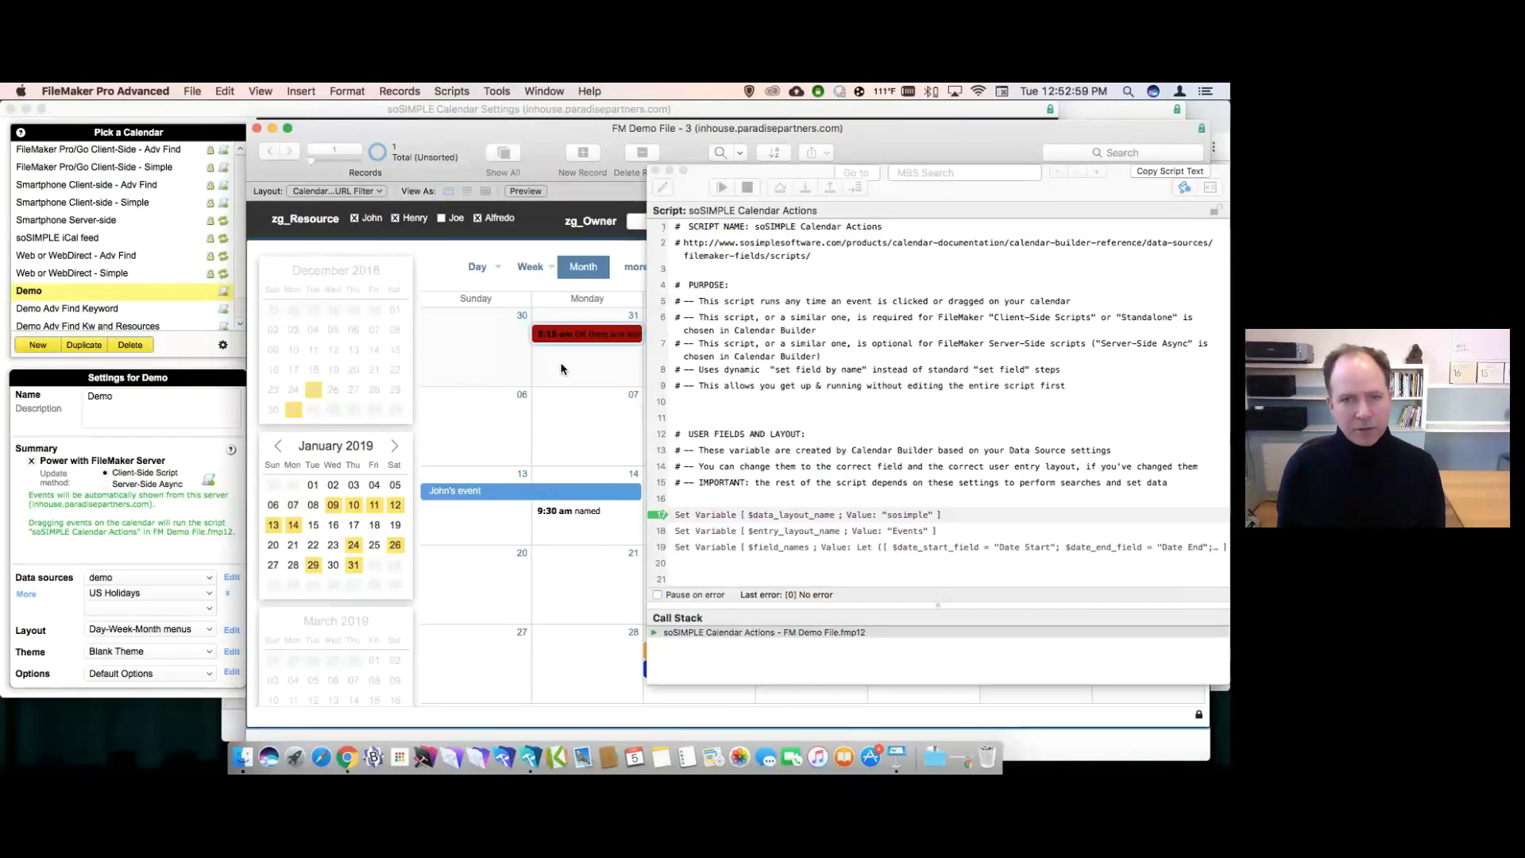
Review the local variables section of the soSIMPLE Calendar Actions script, halt the script, and close the Script Debugger.
{"action": "scroll", "coordinate": [759, 335], "scroll_direction": "down", "scroll_amount": 6}
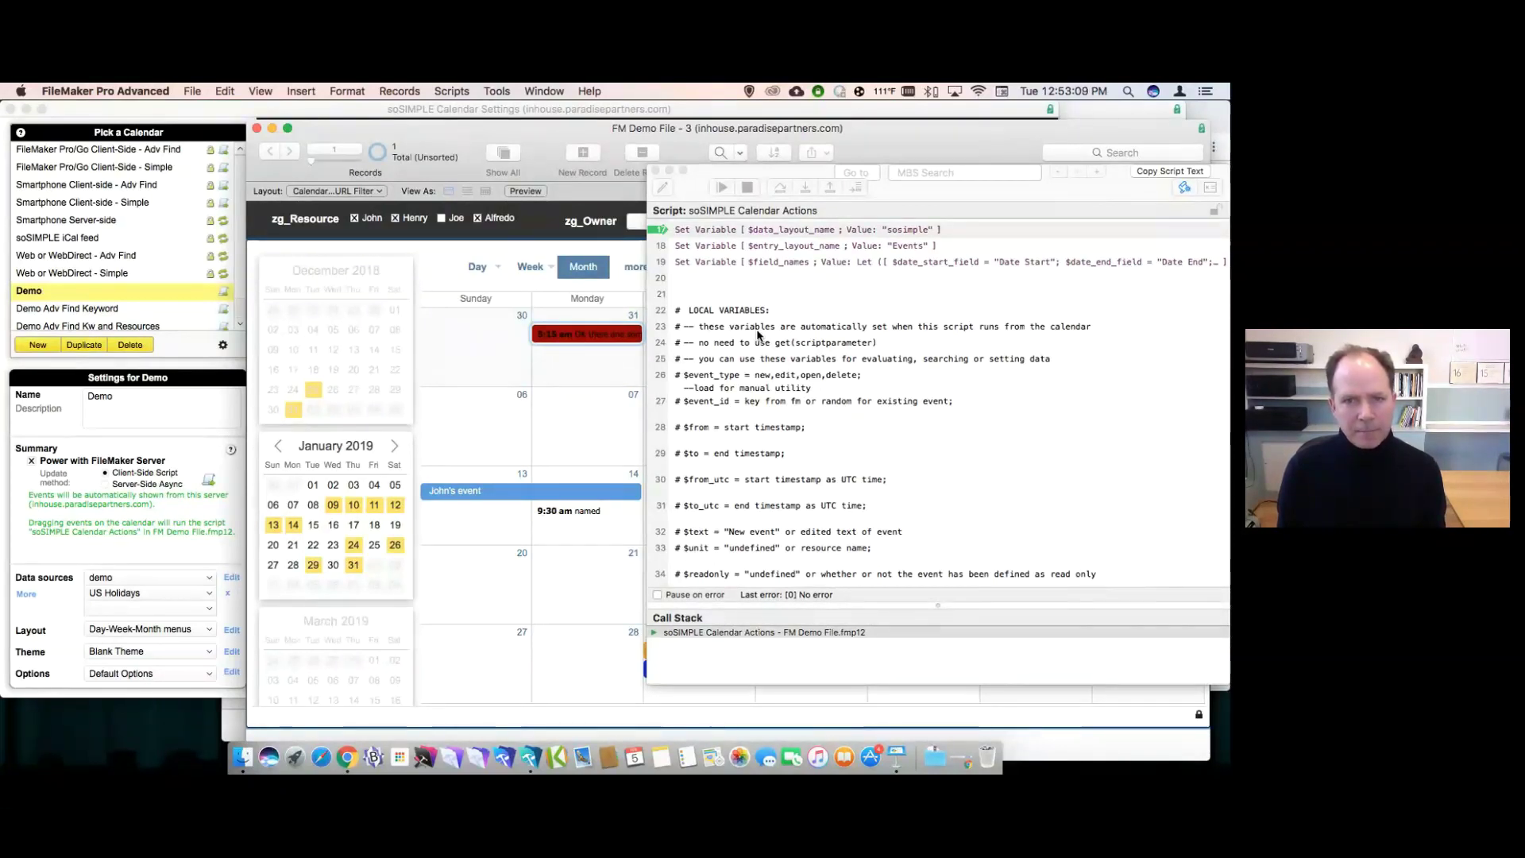
{"action": "left_click", "coordinate": [684, 180]}
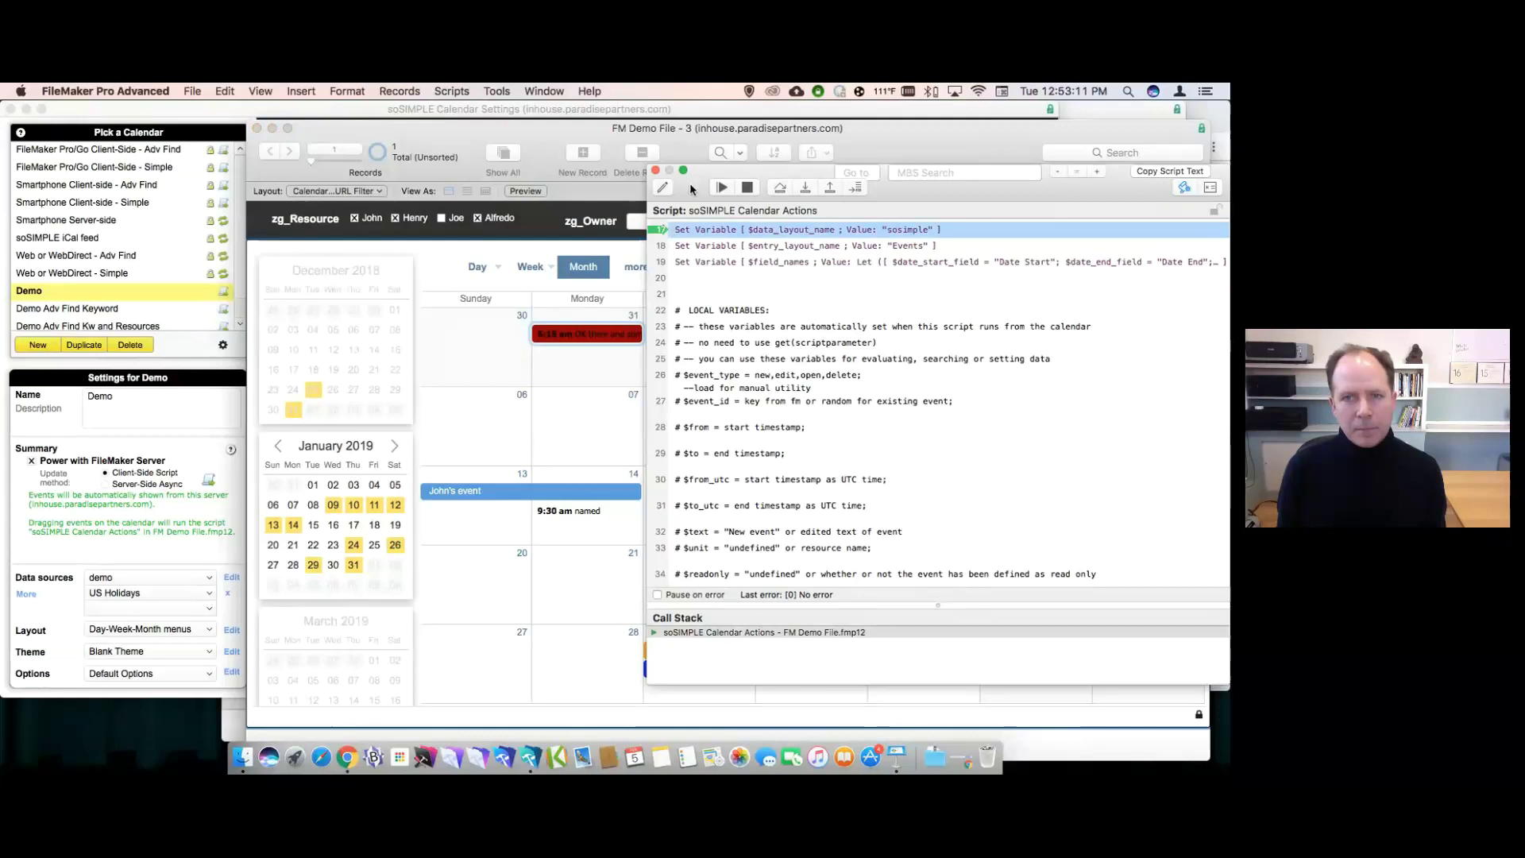
{"action": "left_click", "coordinate": [745, 191]}
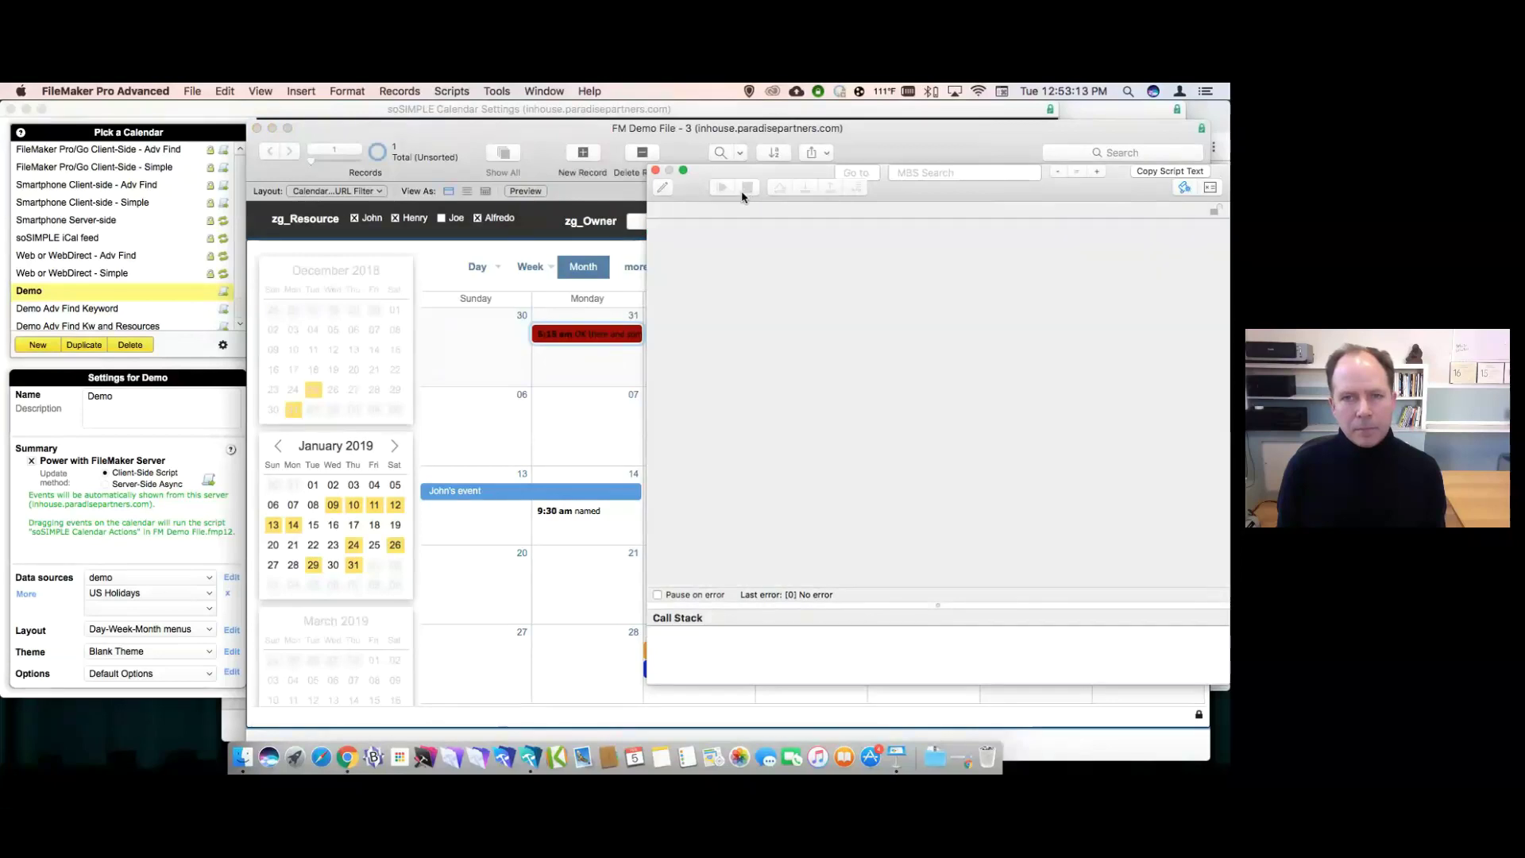
{"action": "left_click", "coordinate": [656, 172]}
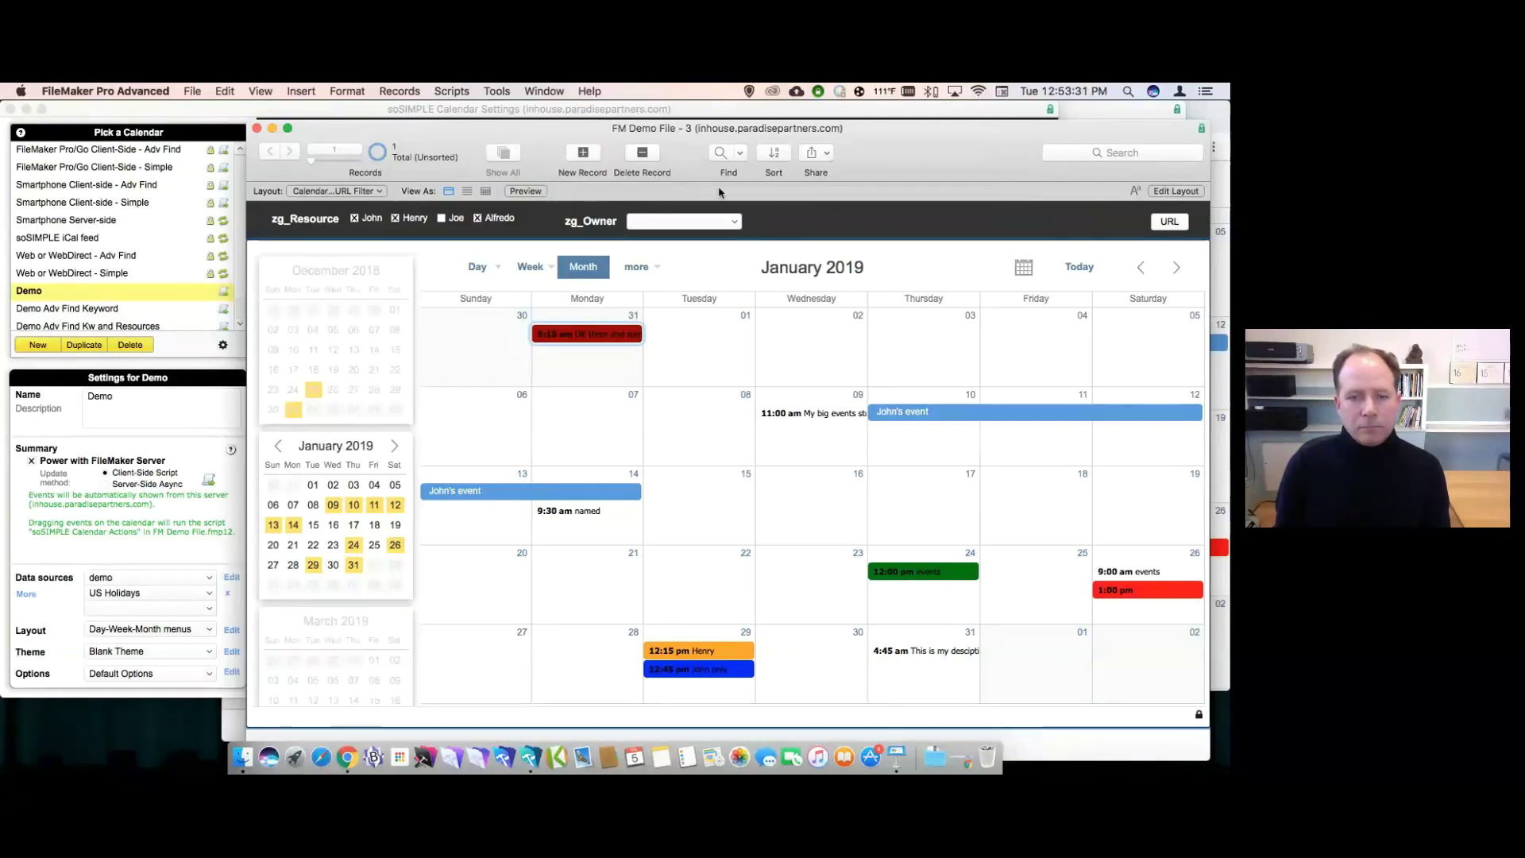
Switch to the BigMarker conference room in Chrome and show the new Q&A questions.
{"action": "key", "text": "super+Tab"}
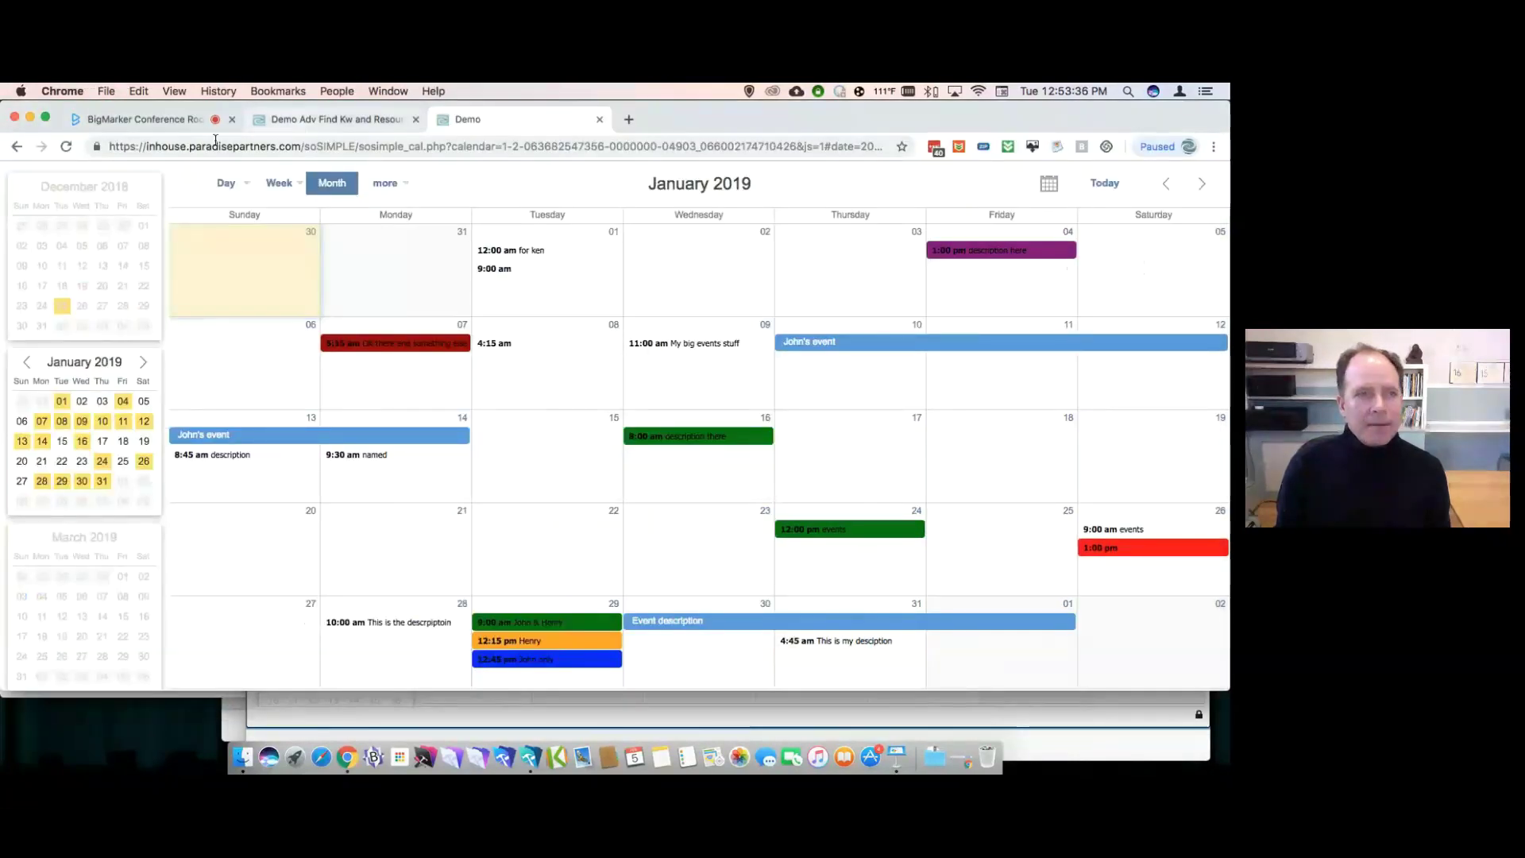
{"action": "left_click", "coordinate": [149, 120]}
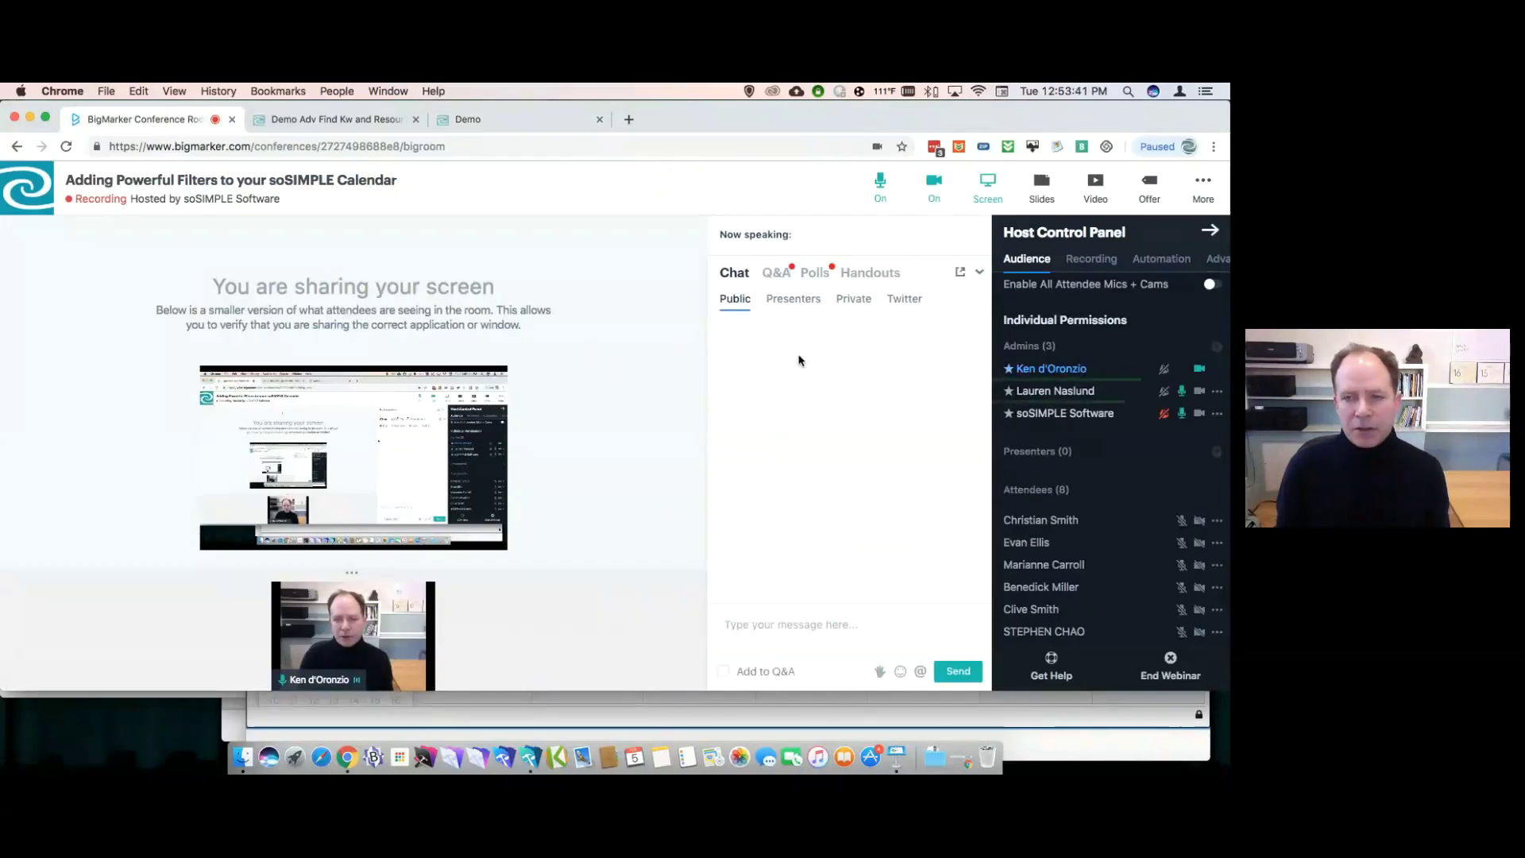
{"action": "left_click", "coordinate": [777, 274]}
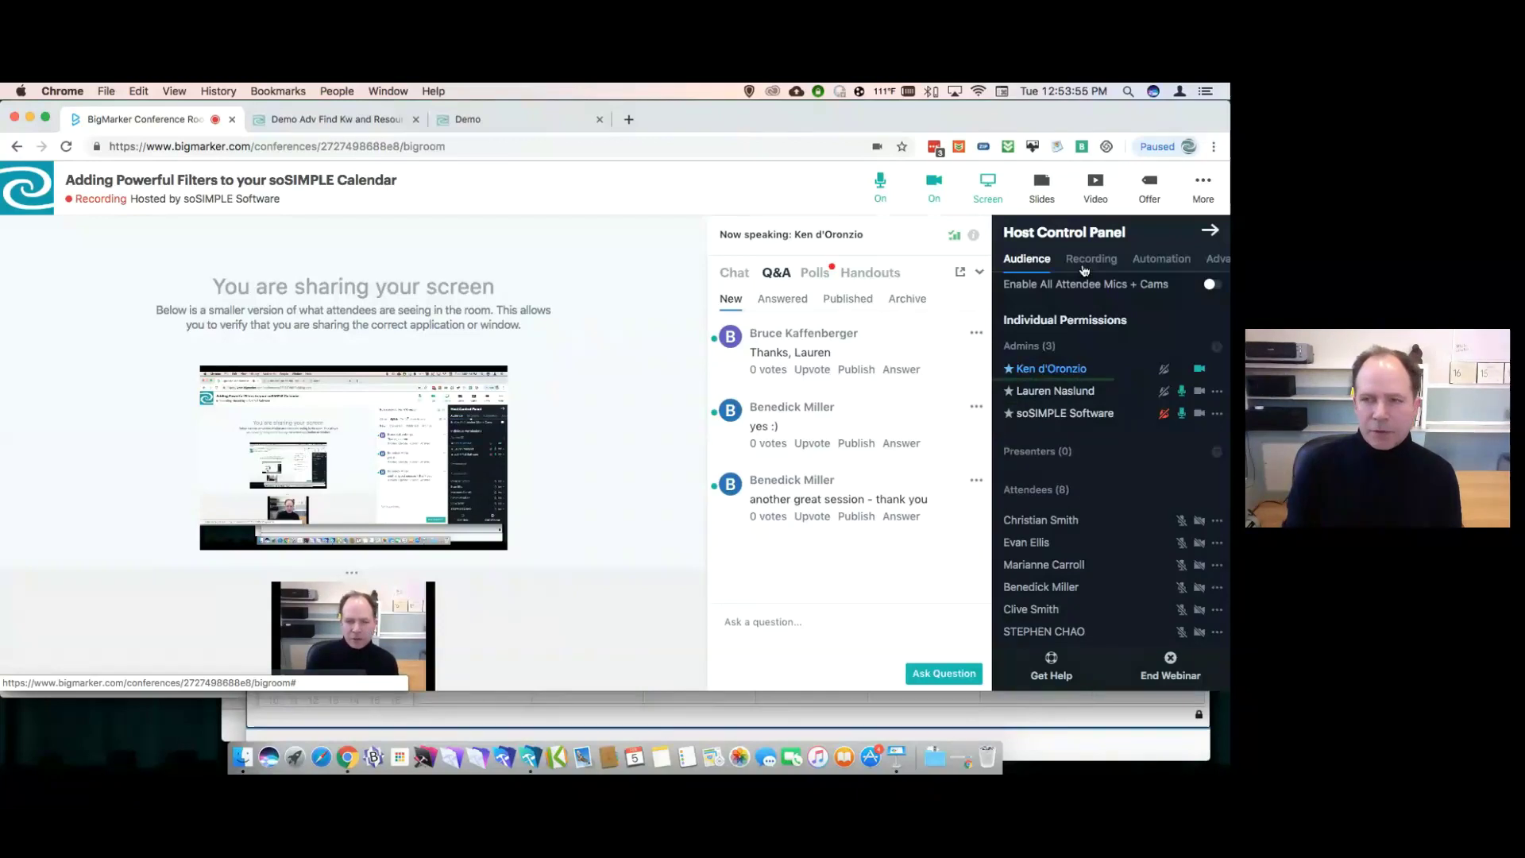
{"action": "left_click", "coordinate": [998, 202]}
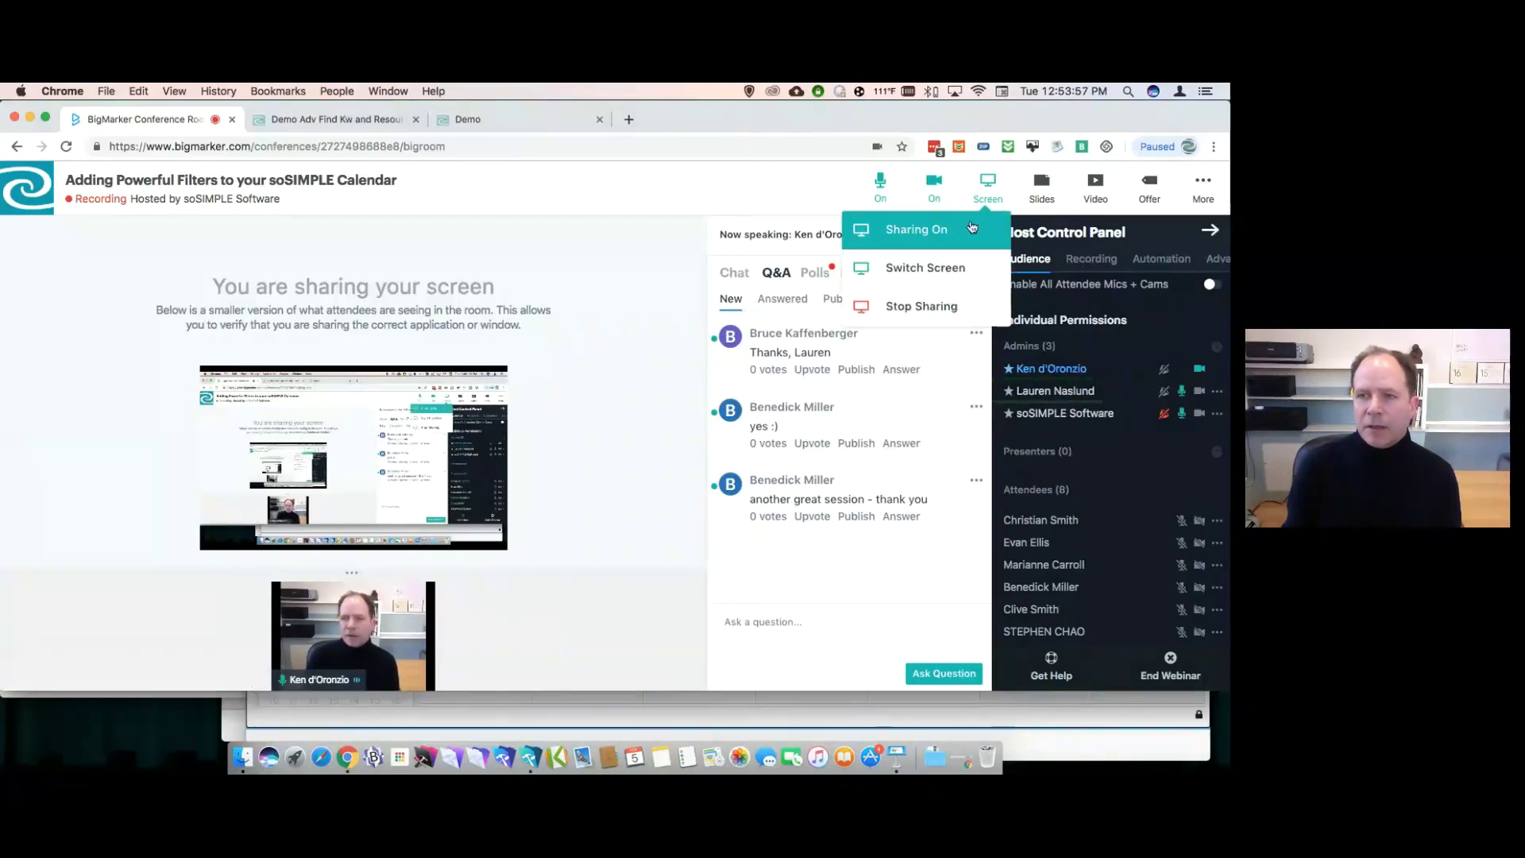
{"action": "left_click", "coordinate": [935, 275]}
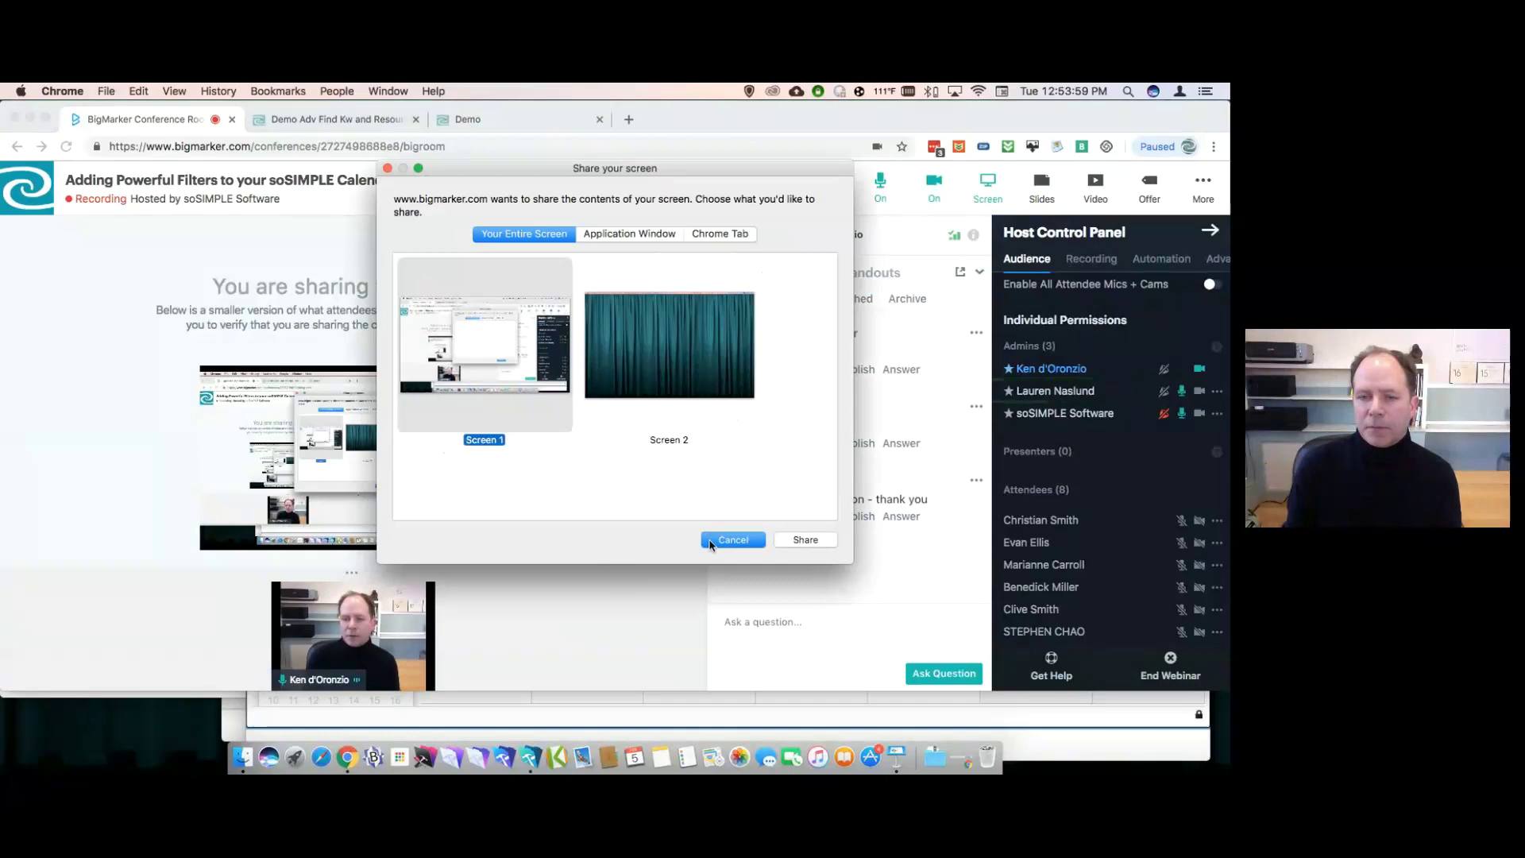
{"action": "left_click", "coordinate": [738, 540]}
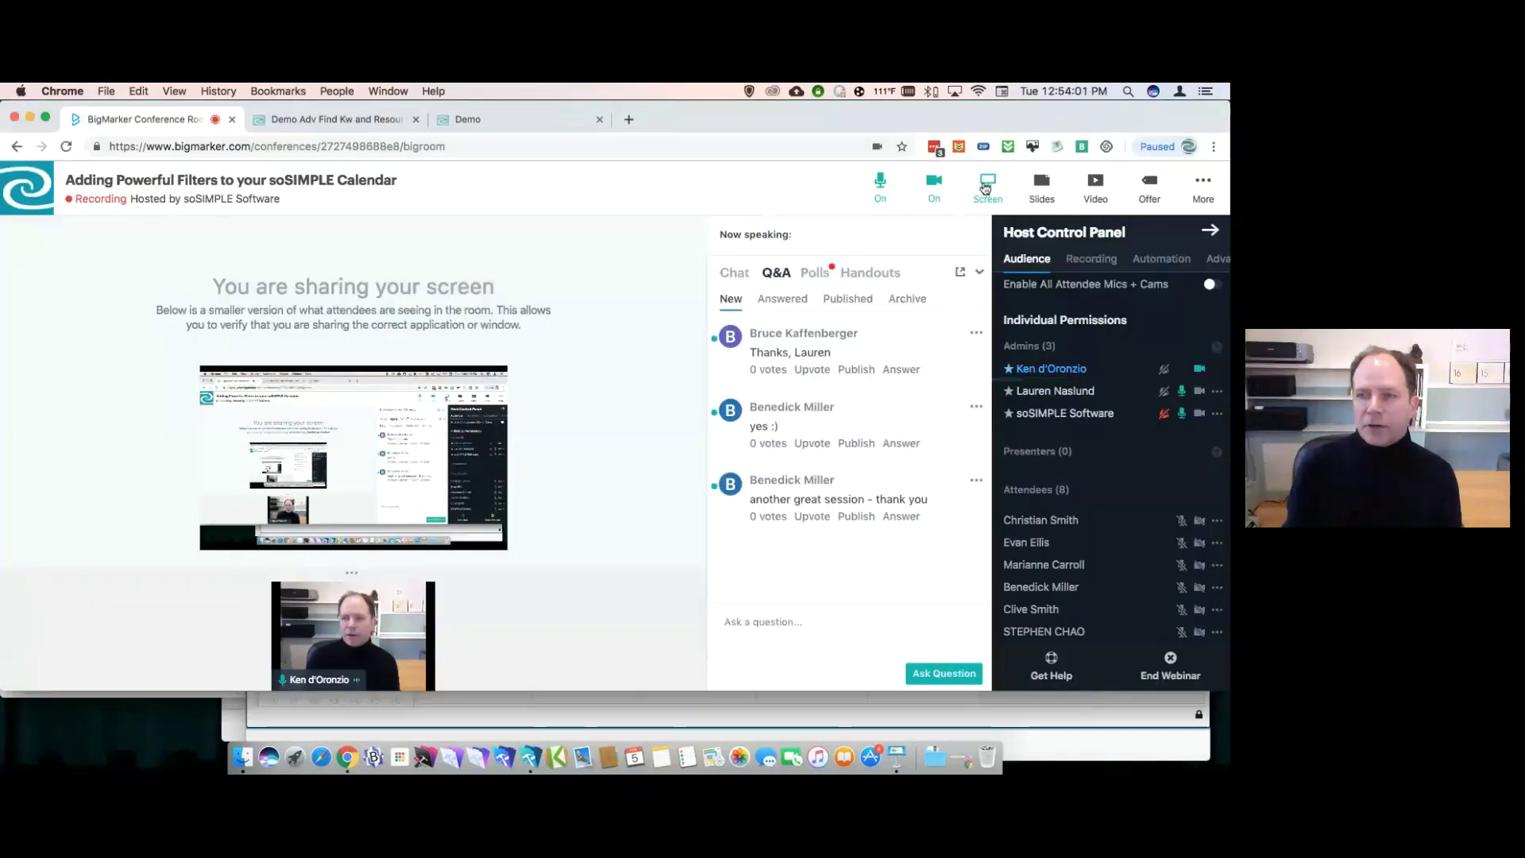
Stop sharing the screen in the webinar and confirm it.
{"action": "left_click", "coordinate": [985, 187]}
{"action": "left_click", "coordinate": [905, 304]}
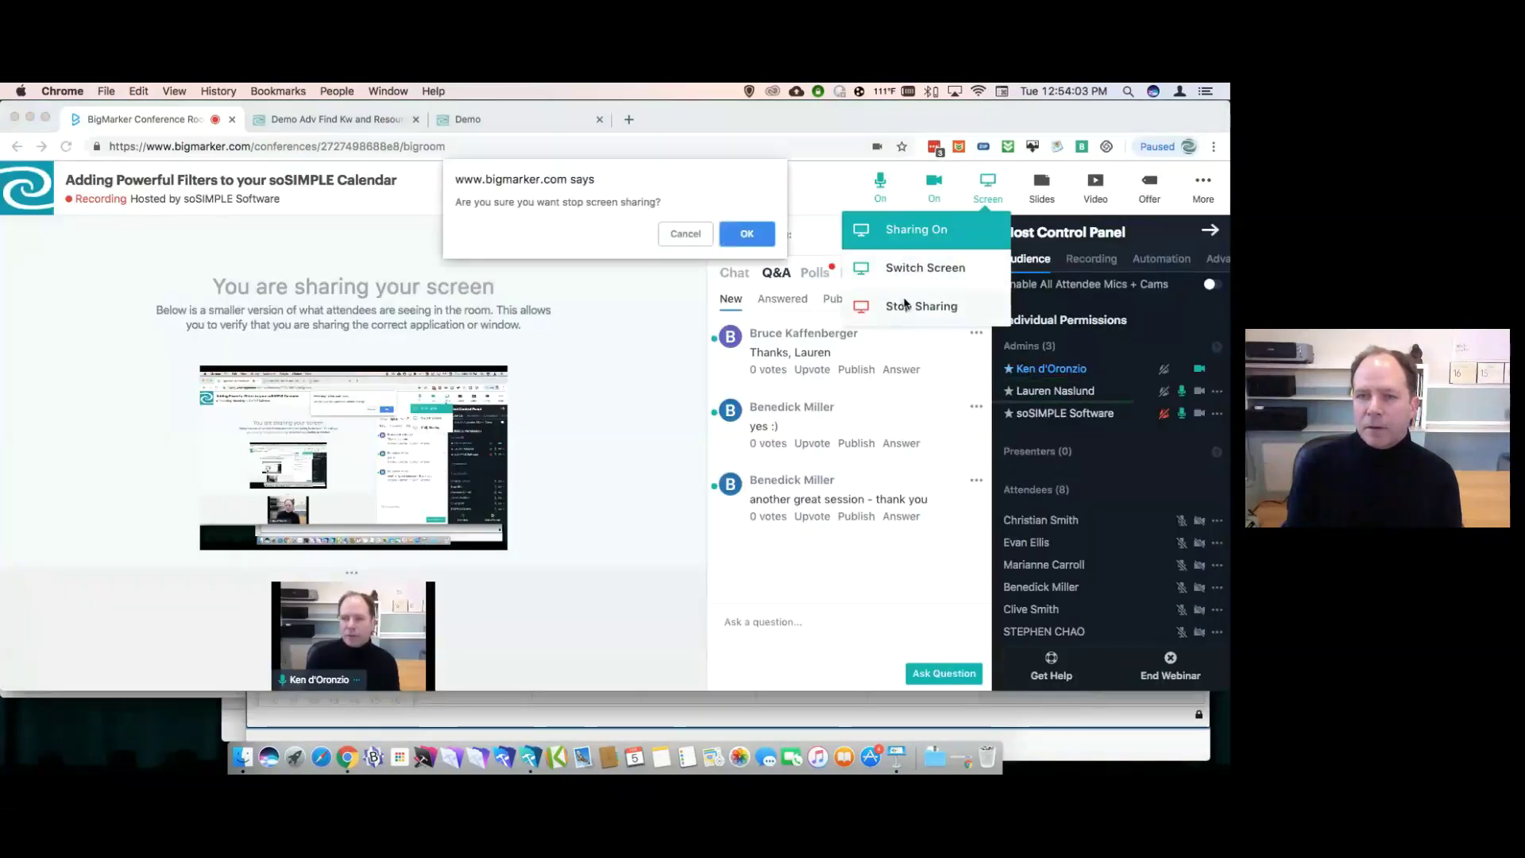
{"action": "left_click", "coordinate": [737, 235]}
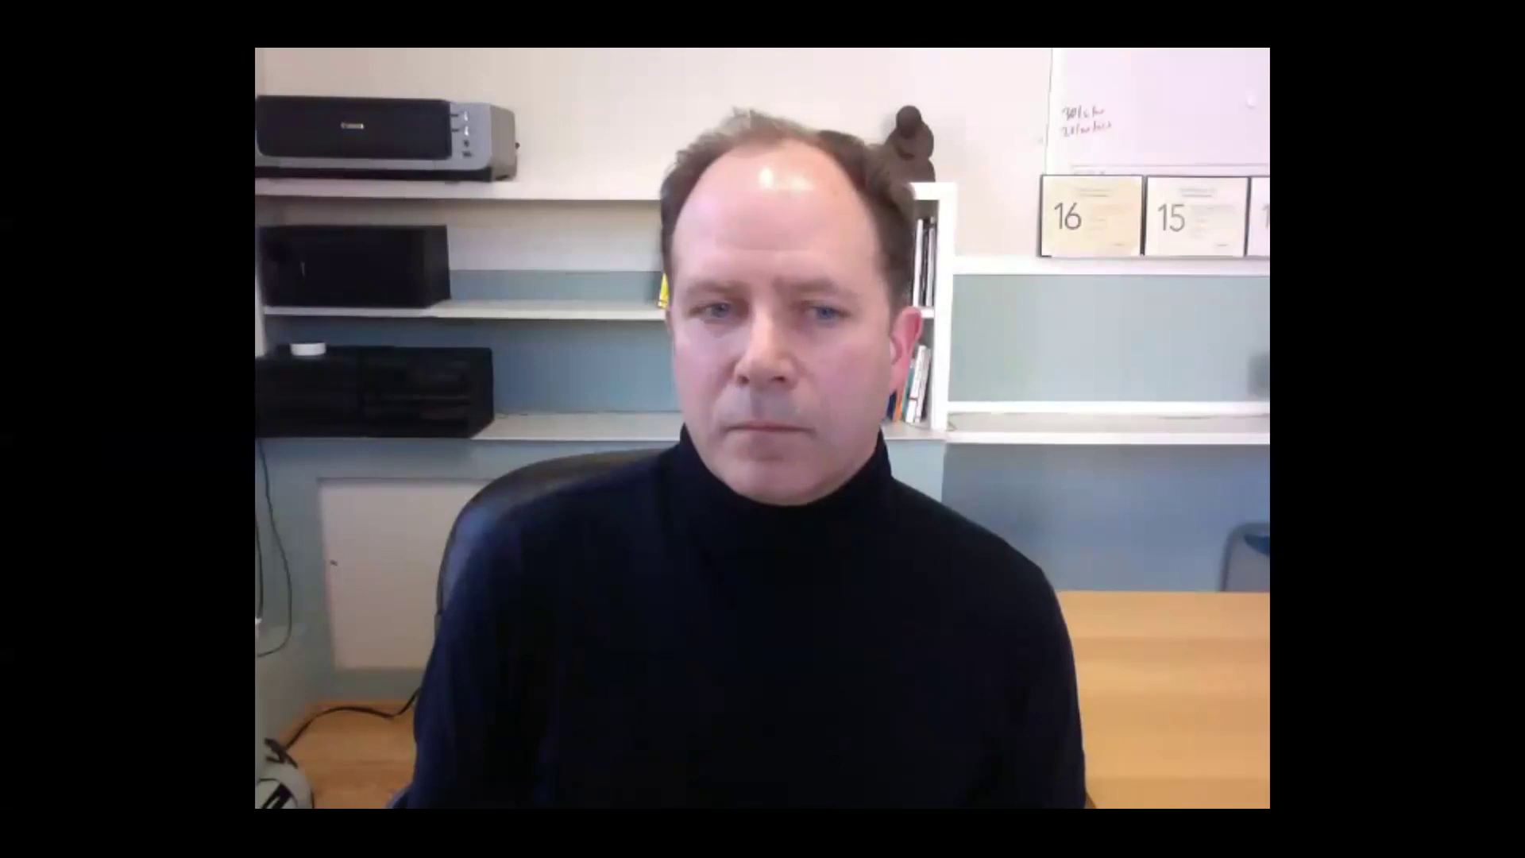